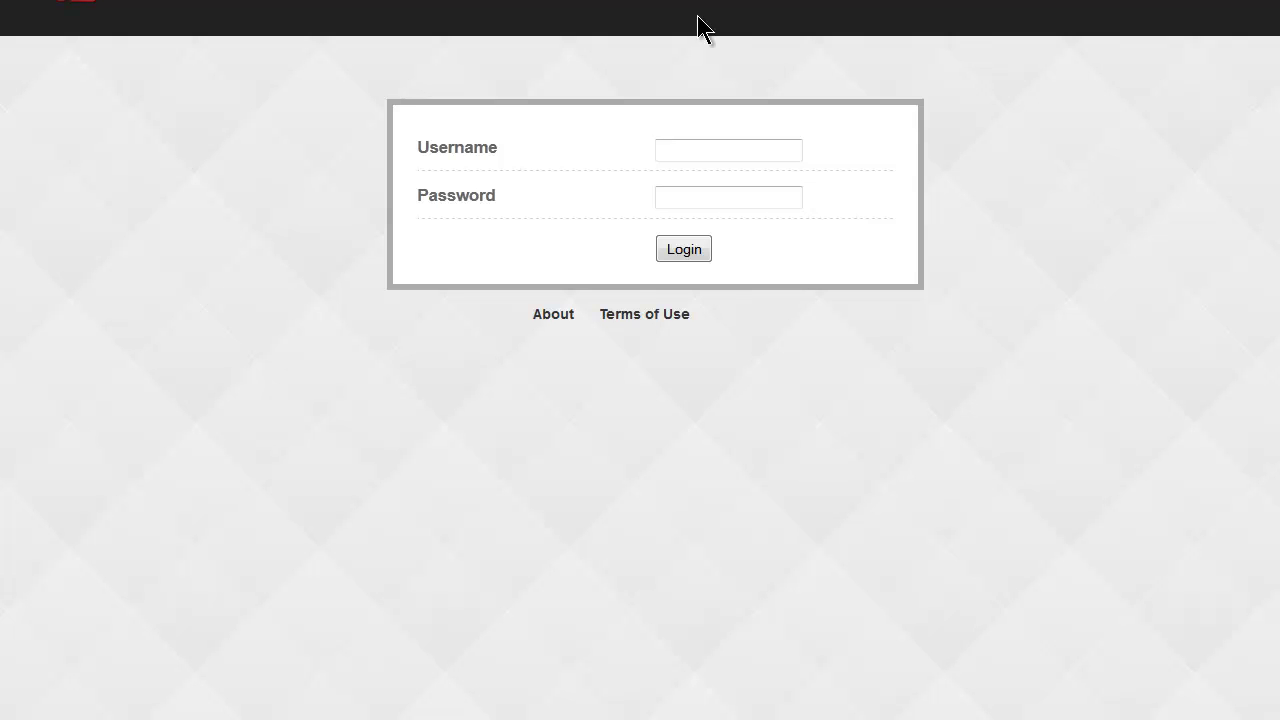
Log in with the saved teacher username and password to reach the Sutch & Sutch Academy dashboard.
left_click(694, 146)
left_click(690, 199)
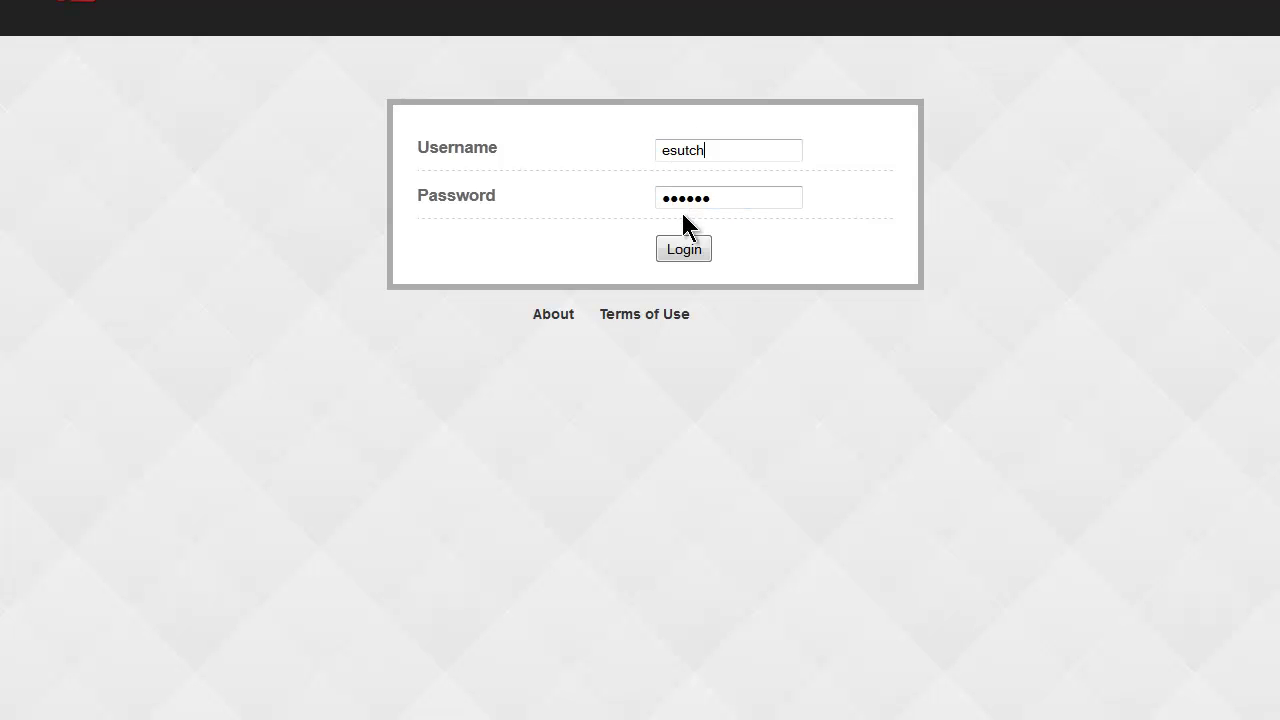
left_click(684, 250)
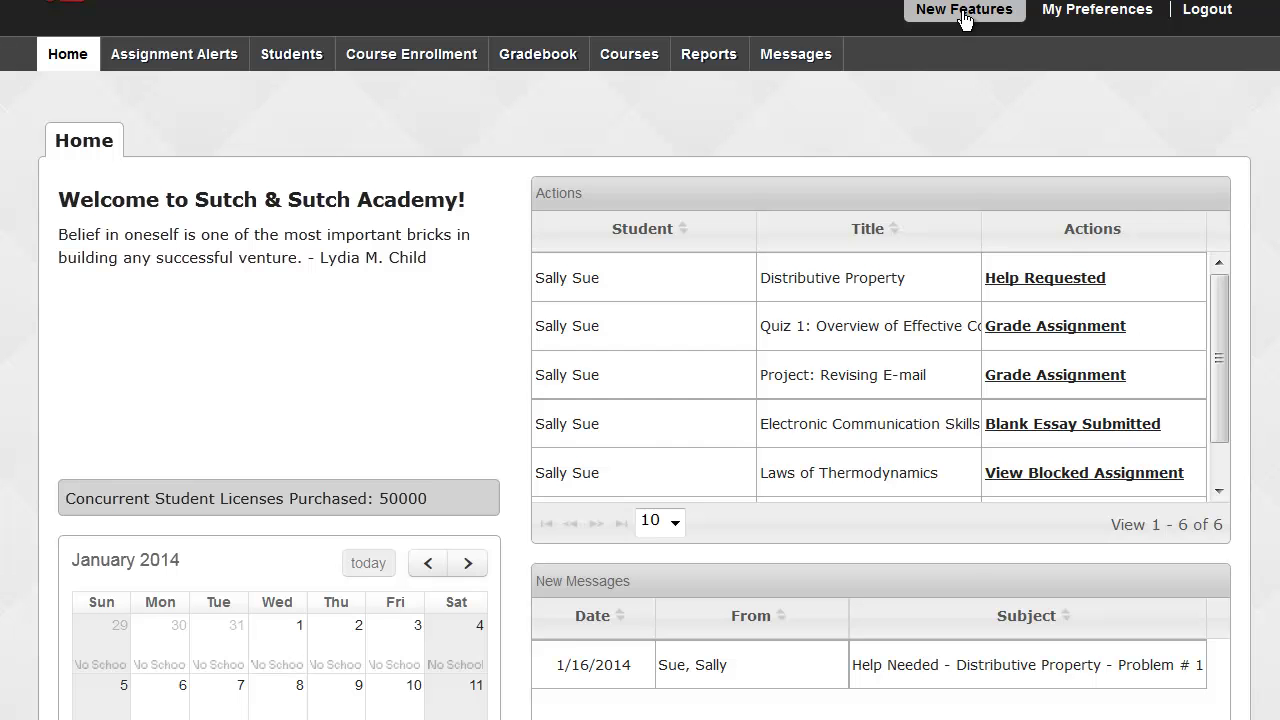
Open the New Features announcement and scroll through its demo assignment and lesson screenshots.
left_click(963, 12)
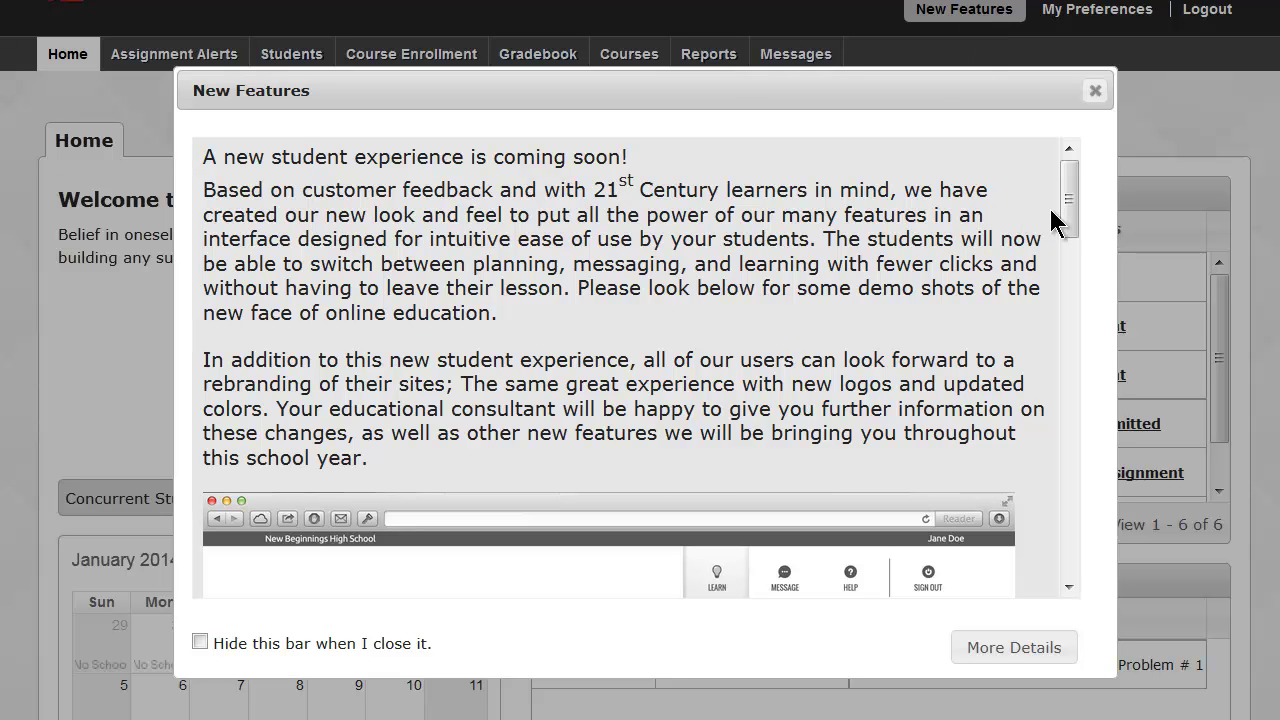
left_click_drag(1068, 205, 1067, 427)
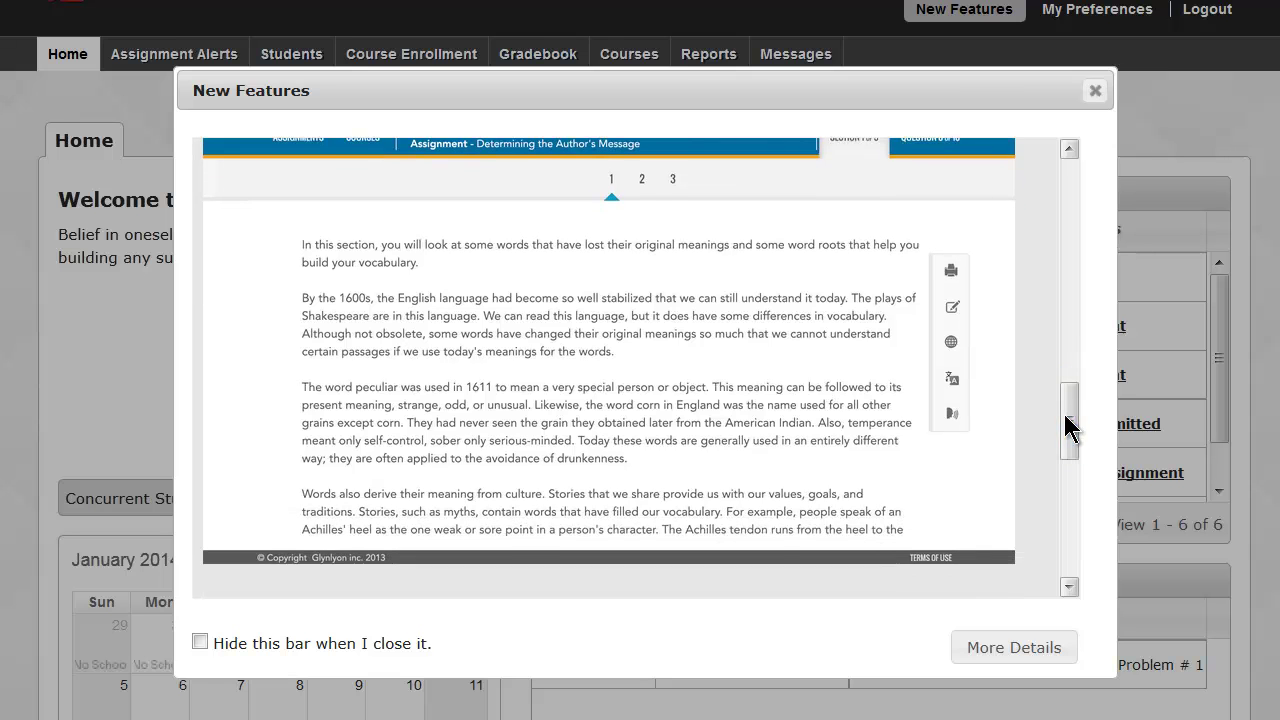
Open More Details and scroll through the version 2.9 (01/11/2014) release notes.
left_click(1014, 648)
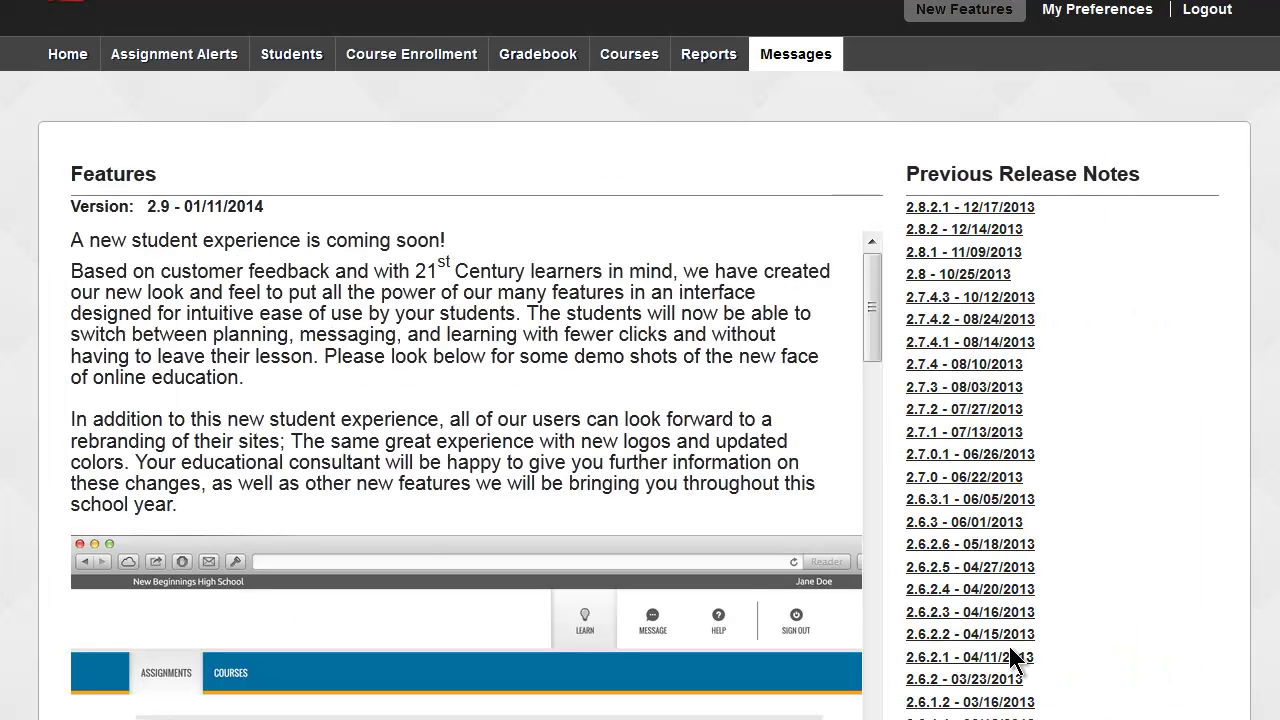
left_click_drag(872, 335, 876, 443)
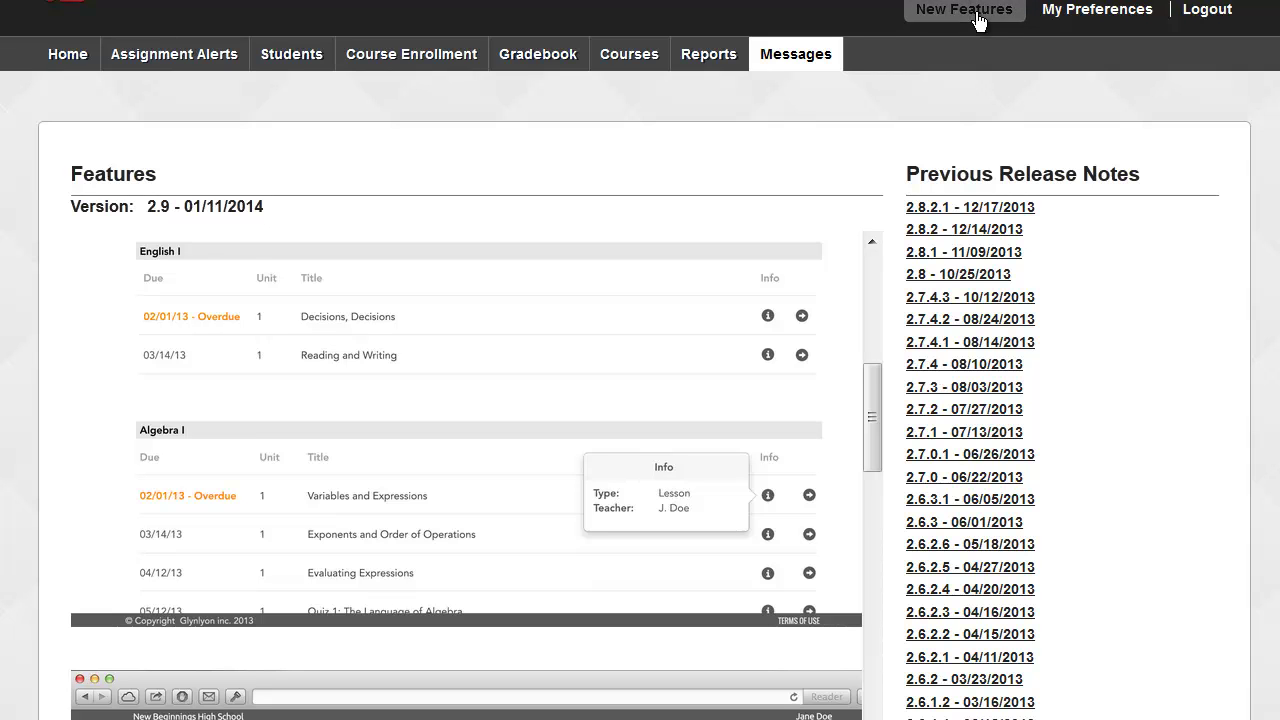
left_click(1093, 12)
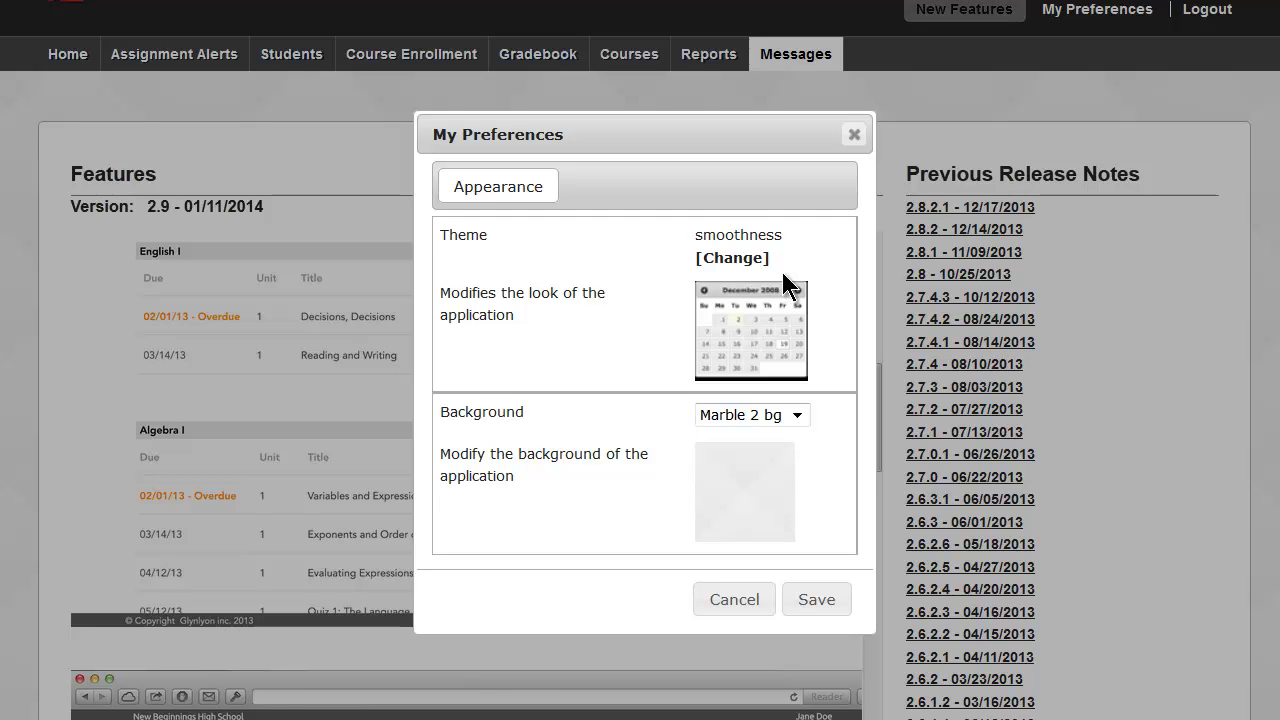
left_click(743, 256)
left_click(748, 246)
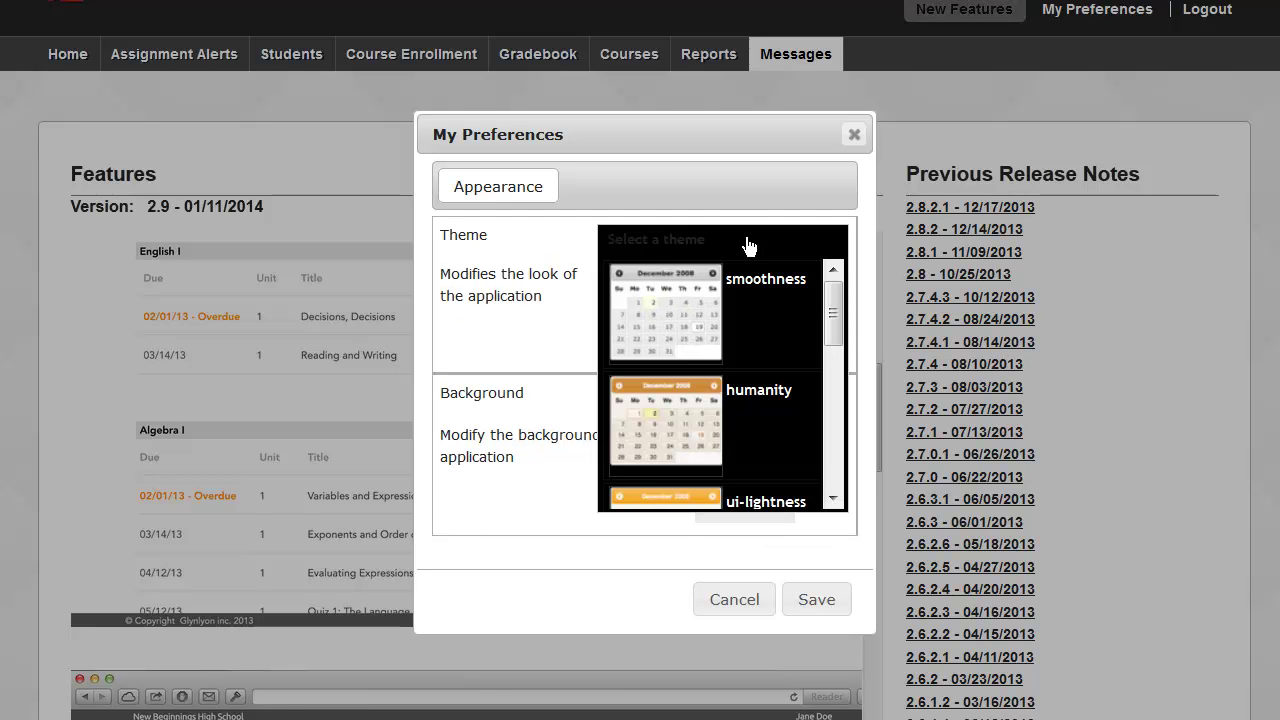
scroll(757, 328, "down", 4)
scroll(755, 331, "down", 3)
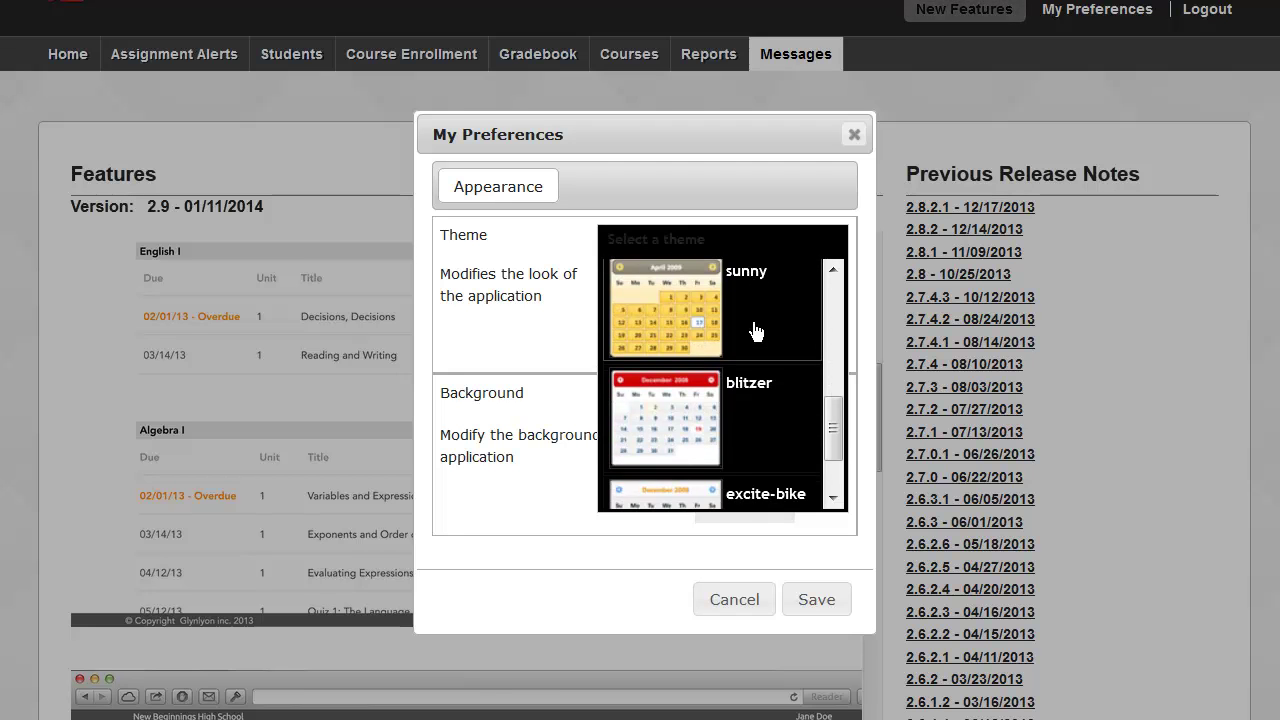
scroll(757, 331, "up", 5)
left_click(690, 328)
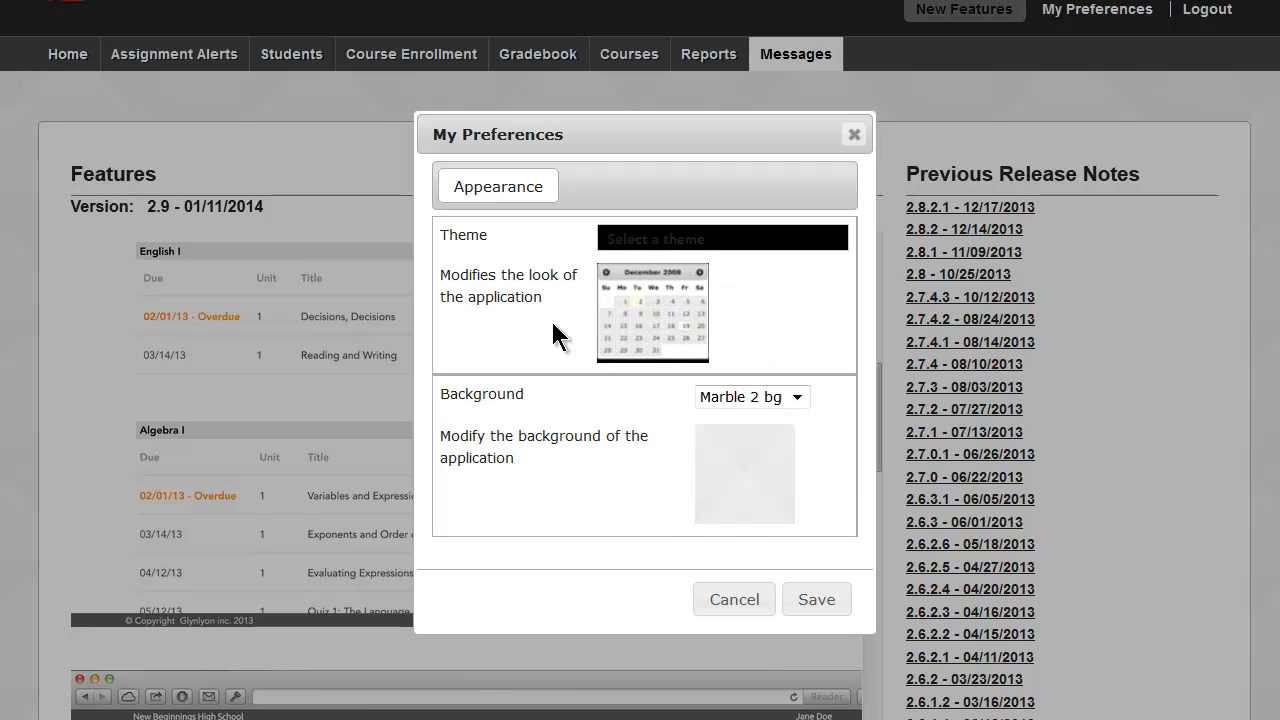
left_click(790, 398)
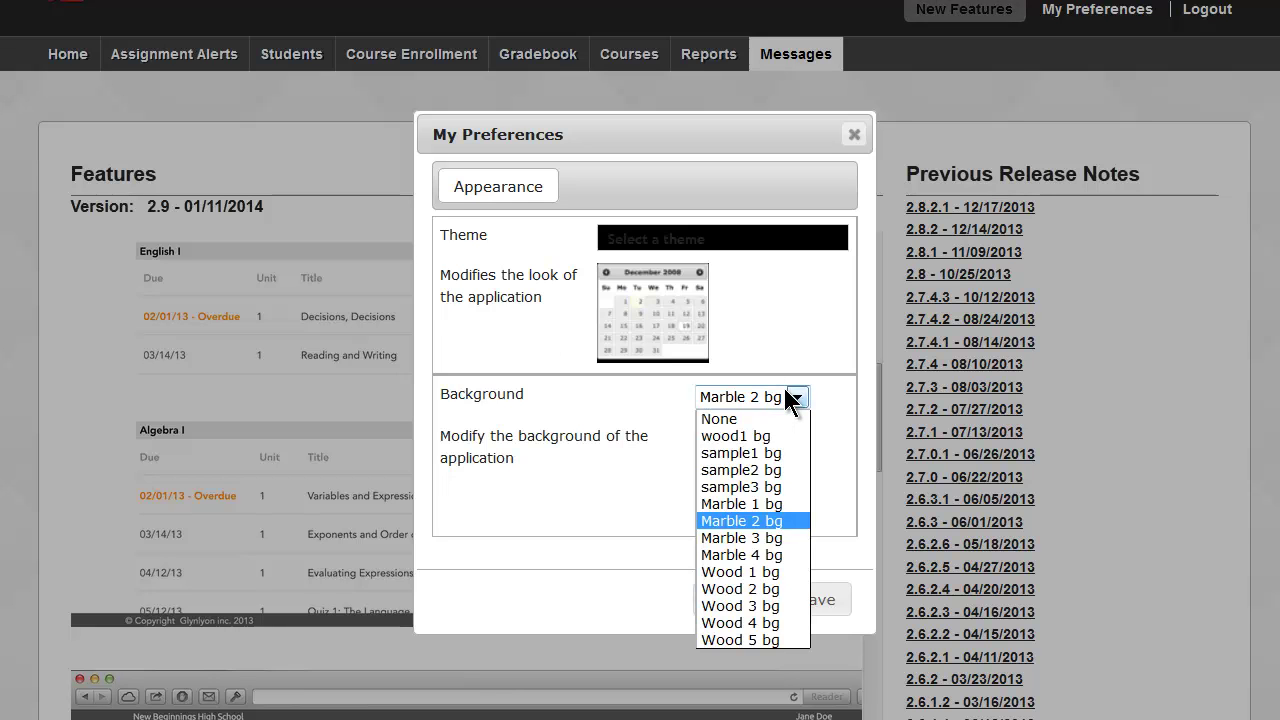
left_click(787, 396)
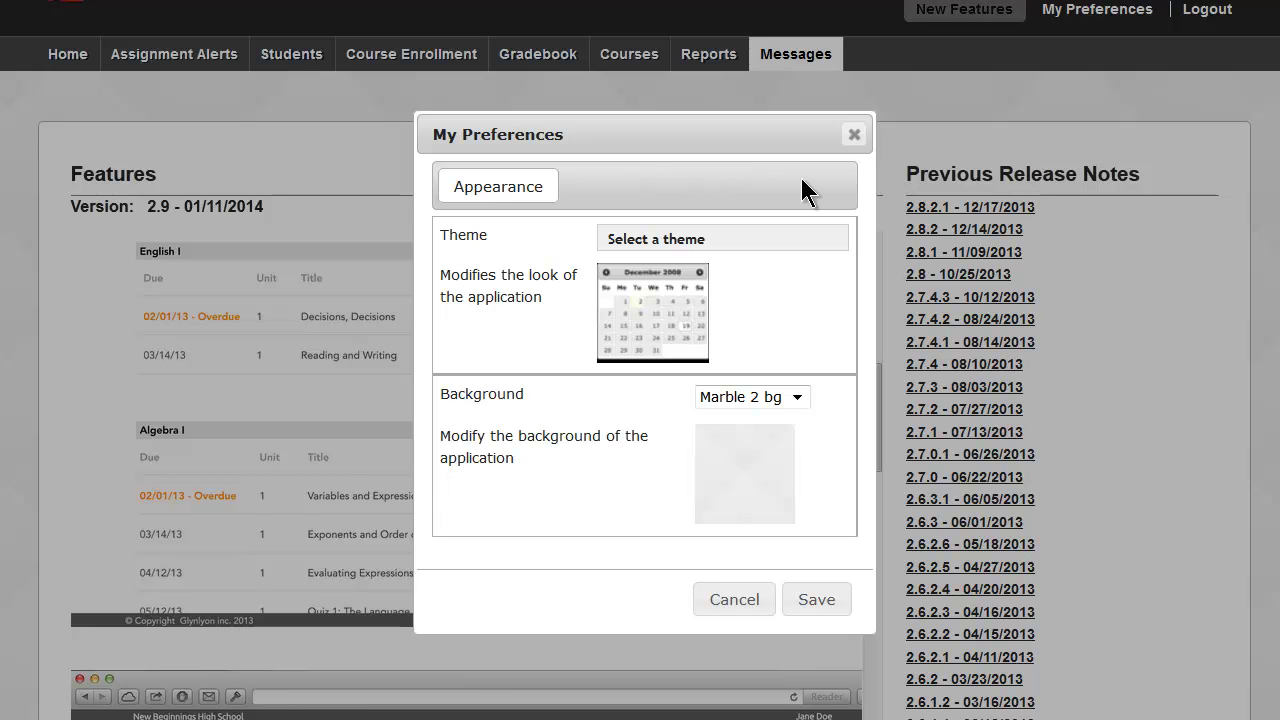
left_click(852, 134)
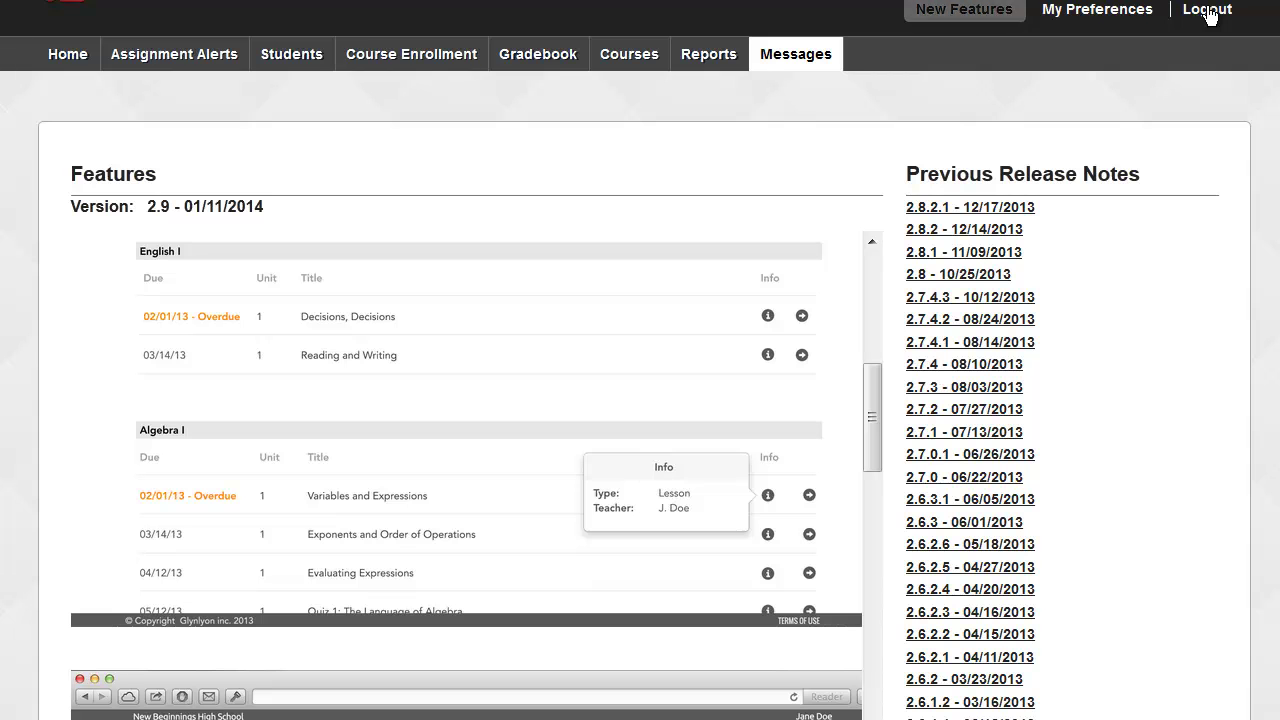
Return to the Home tab and scroll down past the Actions list and January 2014 calendar.
left_click(72, 70)
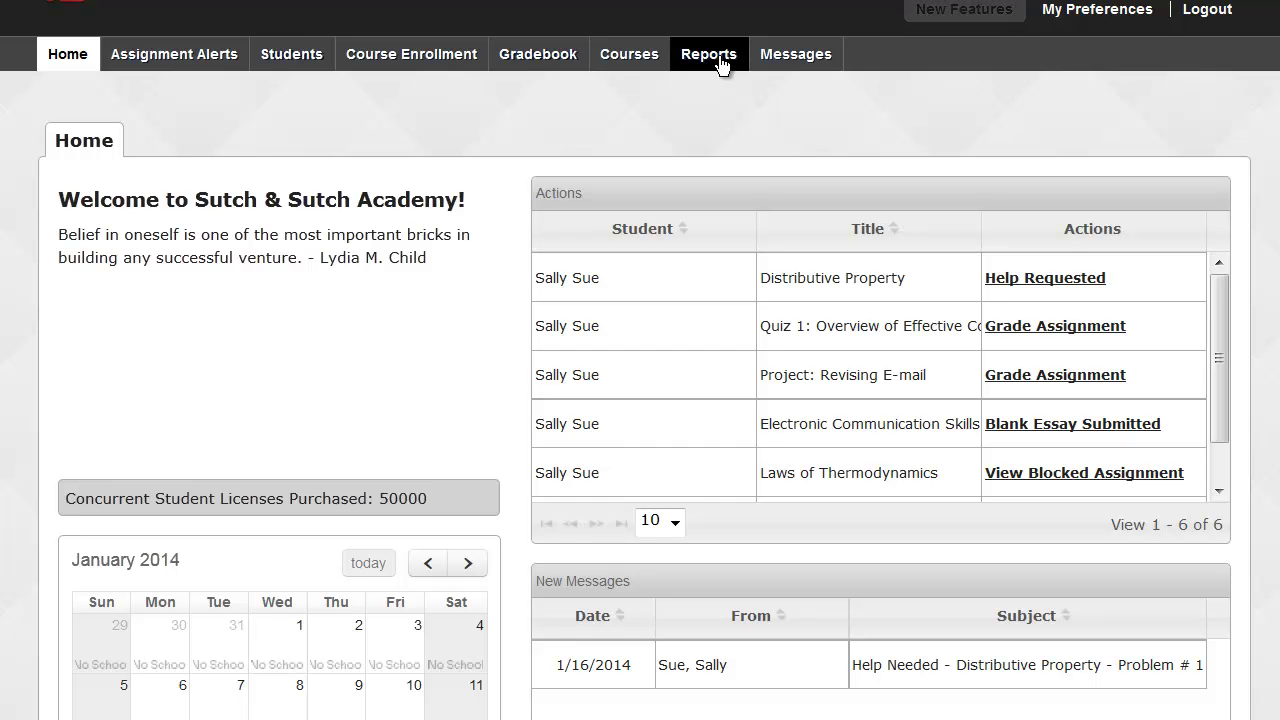
scroll(640, 360, "down", 2)
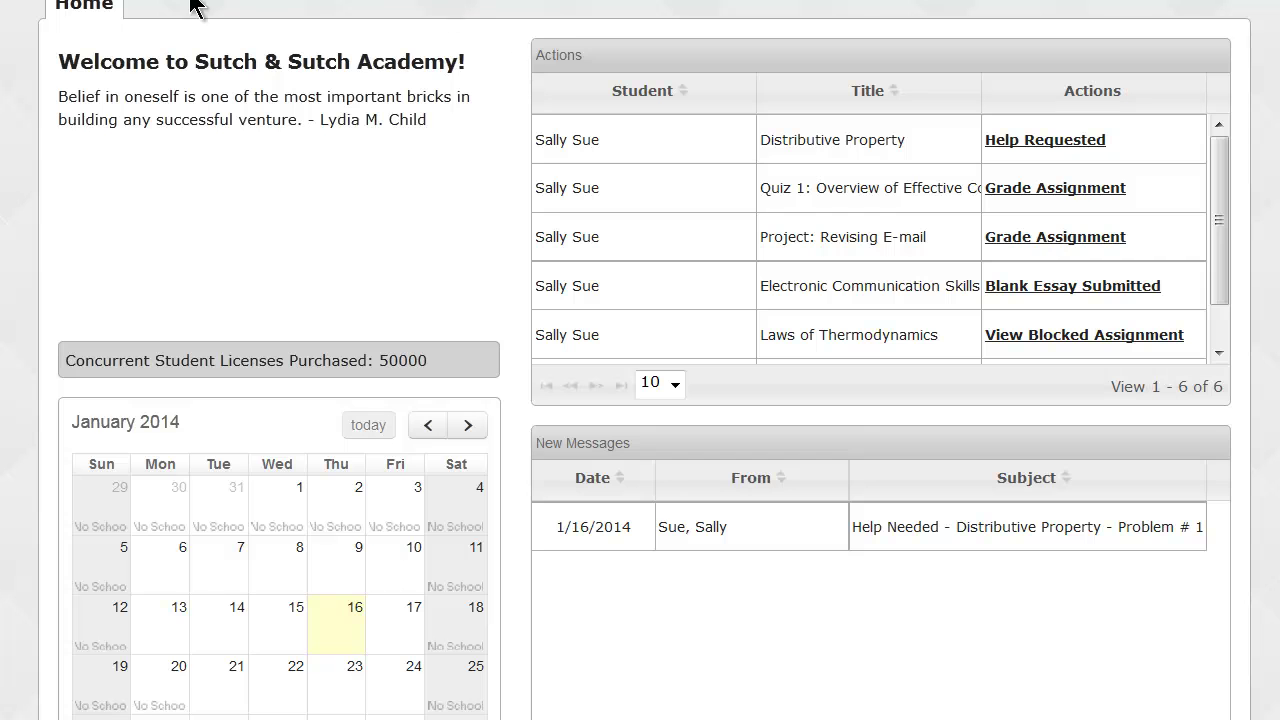
Highlight the Home page's Welcome heading and quote to point them out.
left_click_drag(57, 62, 478, 75)
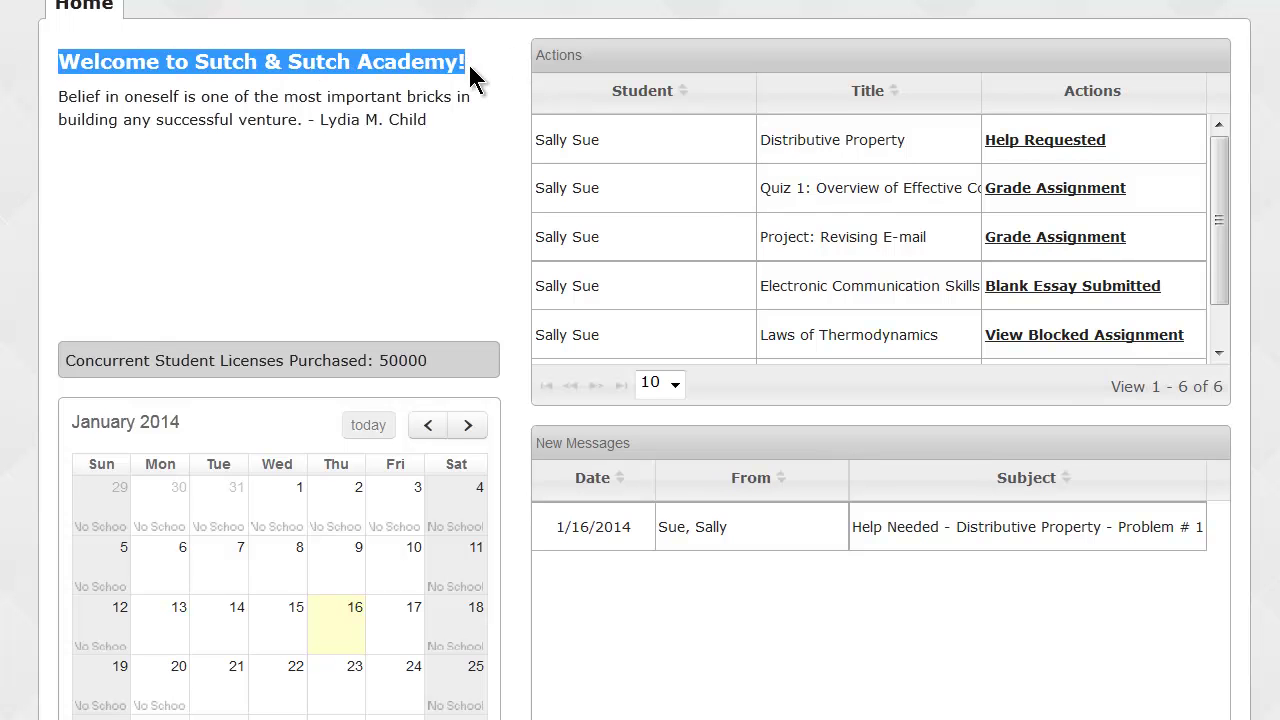
left_click(57, 92)
left_click_drag(57, 96, 444, 140)
left_click(443, 140)
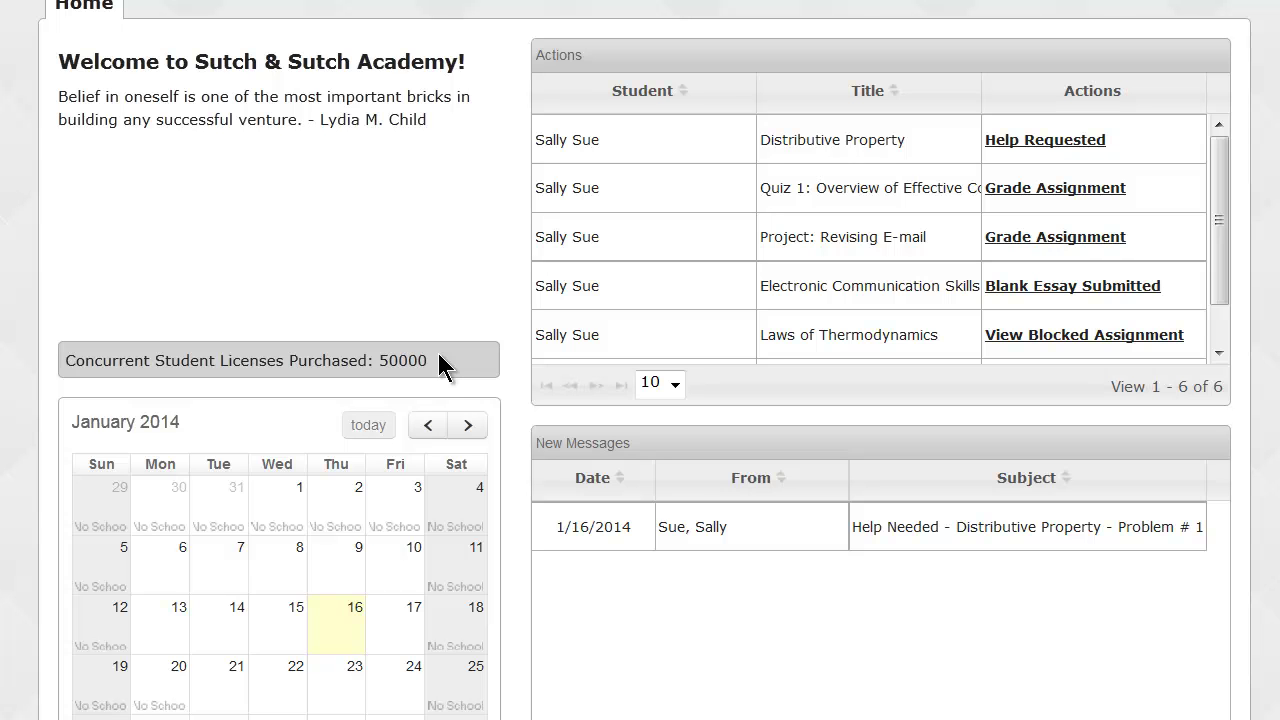
Point out the Actions panel, then go to the Students Registration list of 37 active students.
scroll(438, 353, "down", 1)
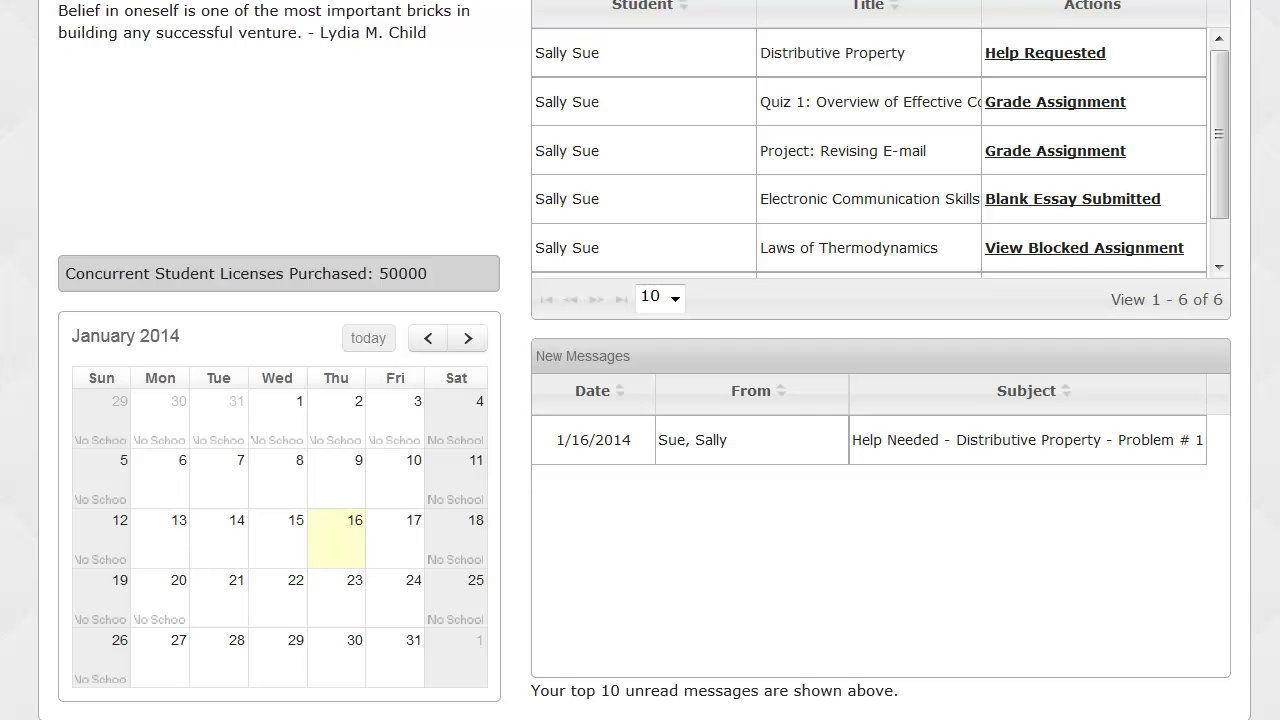
scroll(640, 360, "up", 3)
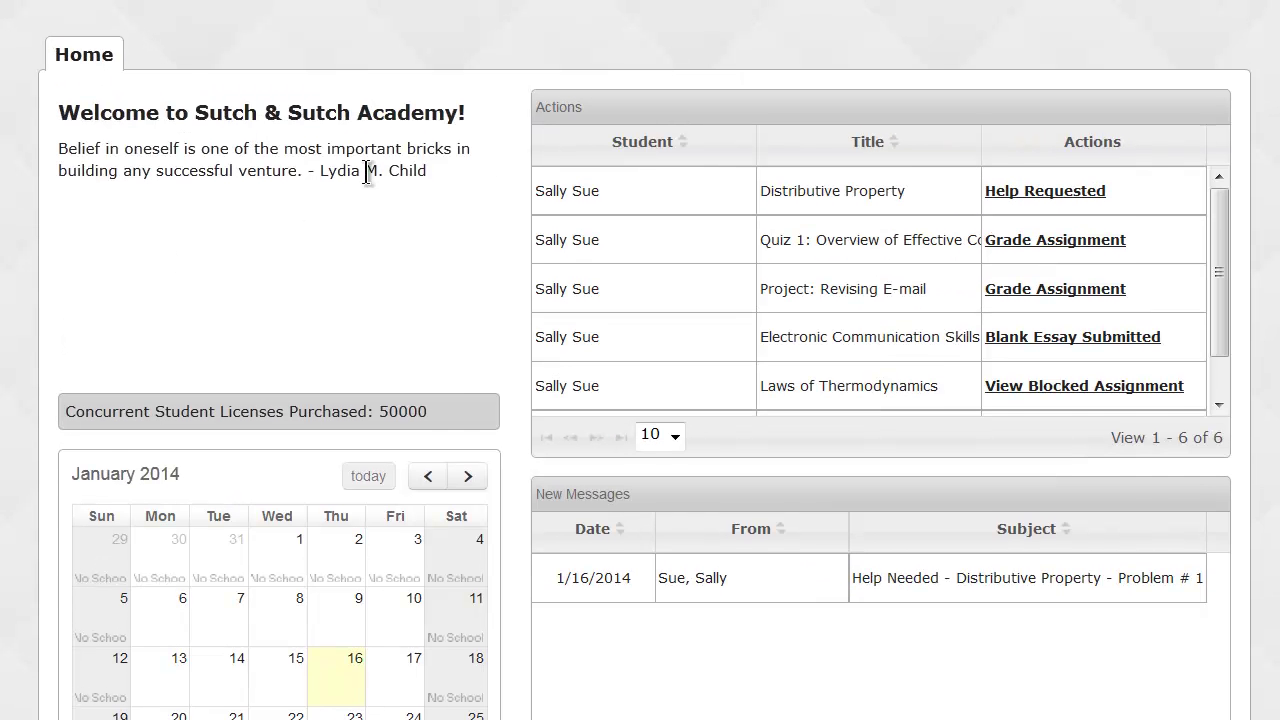
left_click_drag(535, 104, 600, 117)
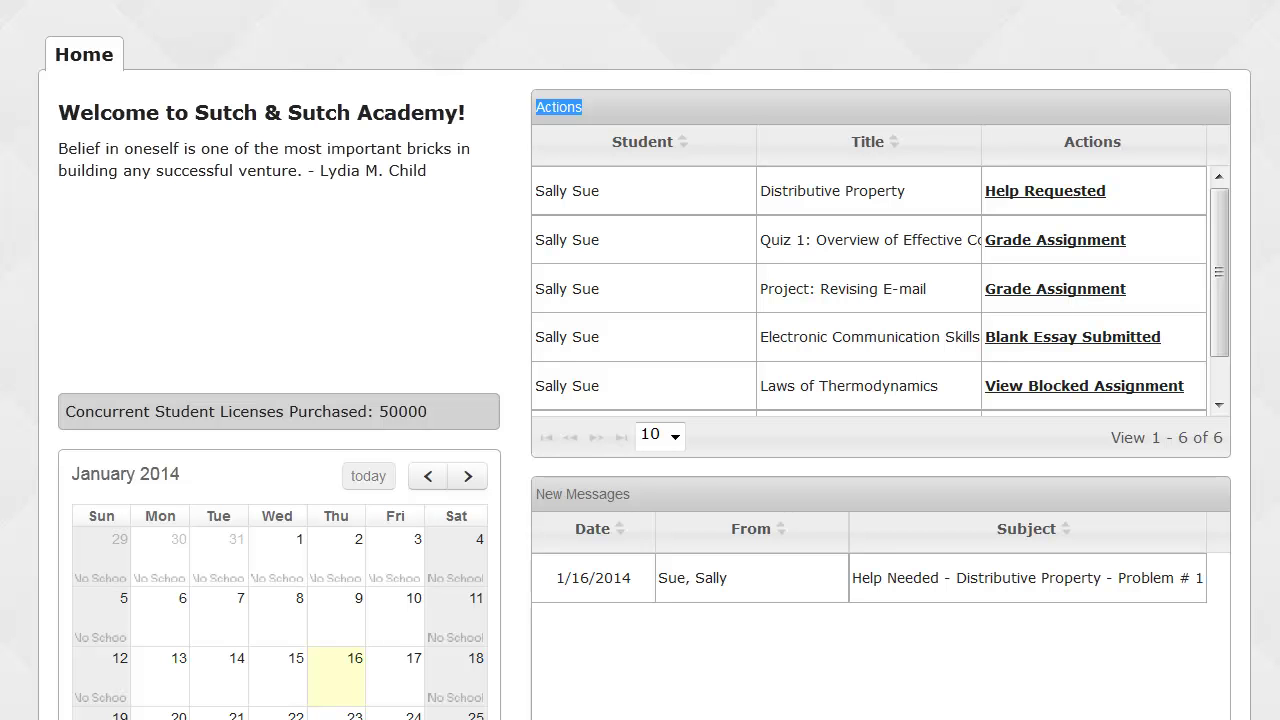
scroll(640, 400, "down", 3)
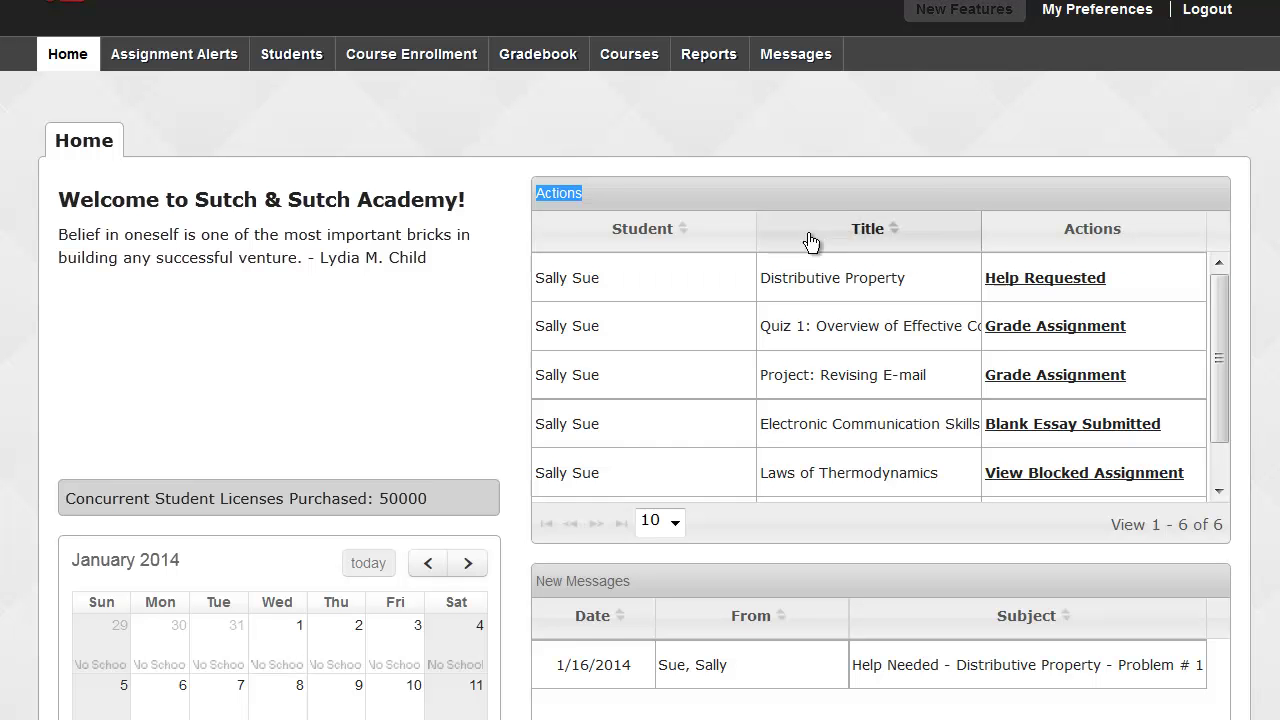
left_click(303, 60)
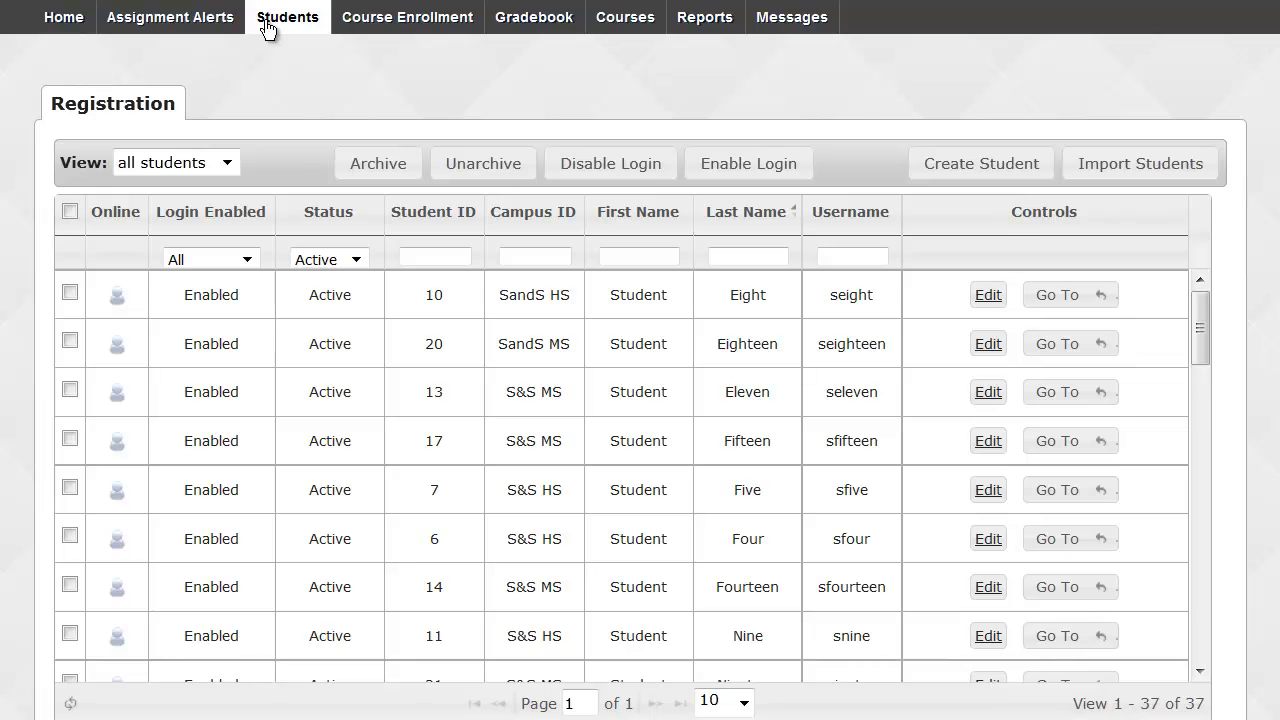
Switch the View filter to my students and back to all students, then start Create Student.
left_click(229, 164)
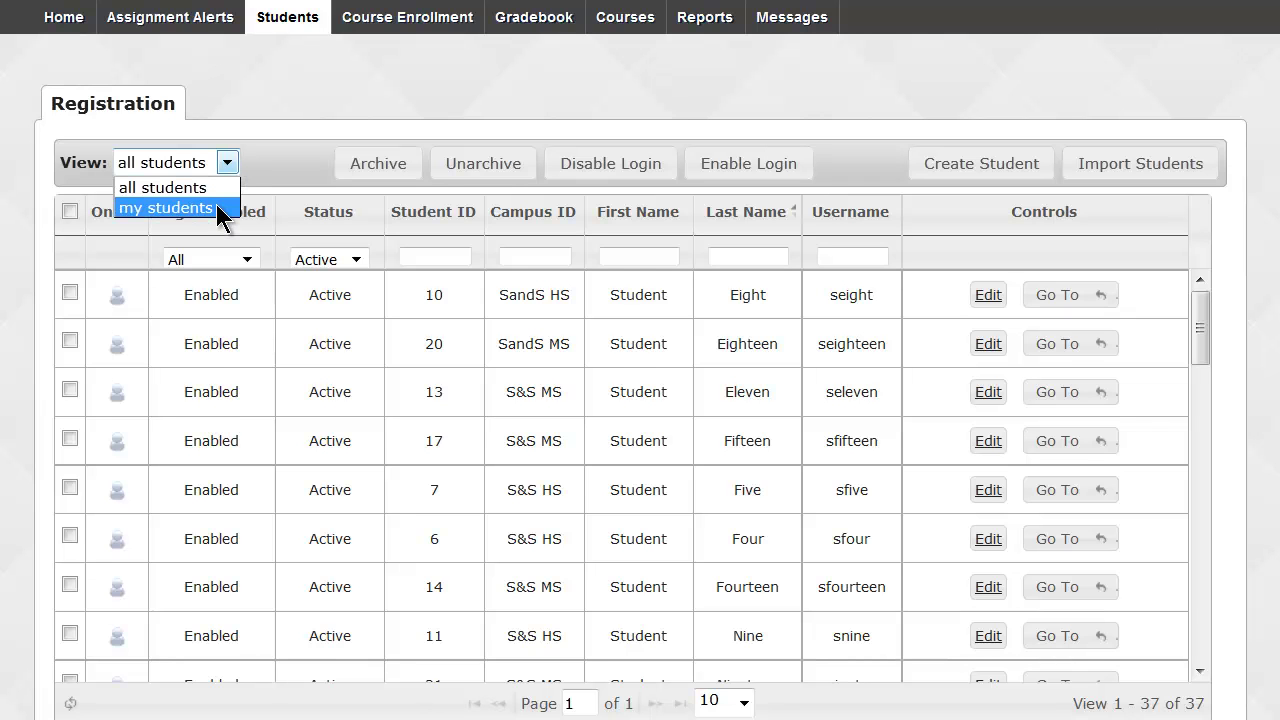
left_click(216, 207)
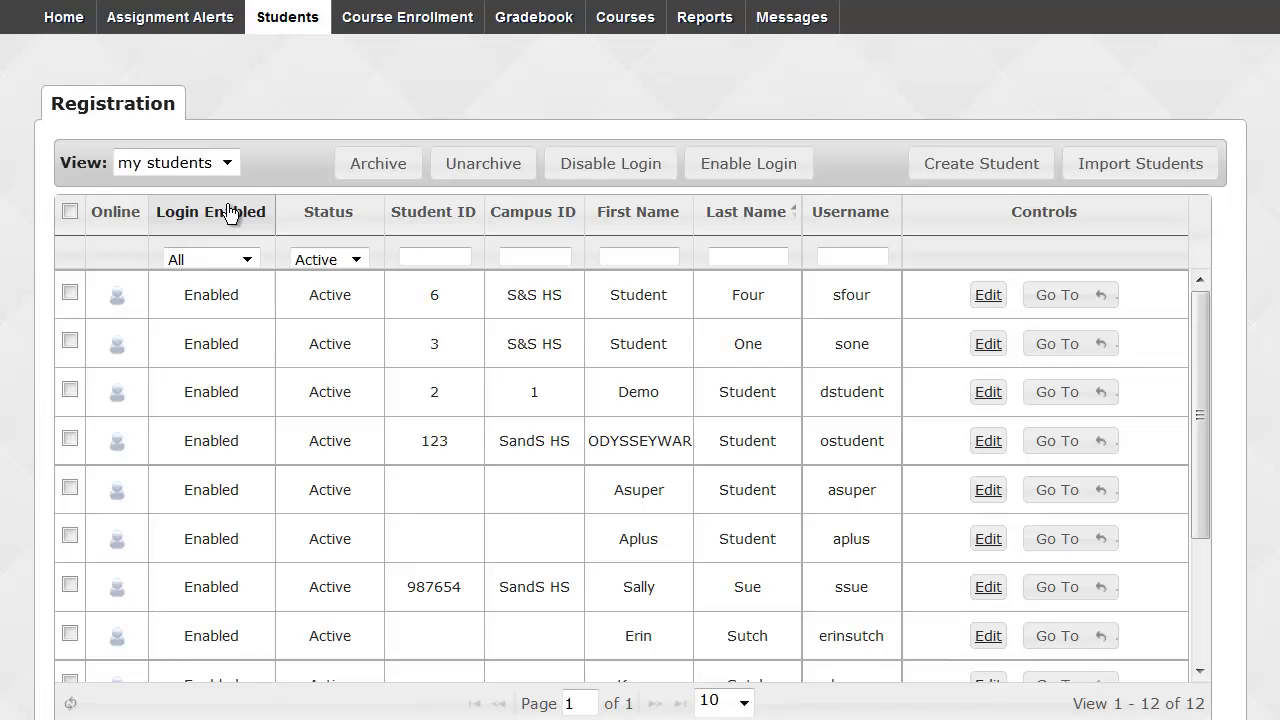
left_click(229, 164)
left_click(219, 184)
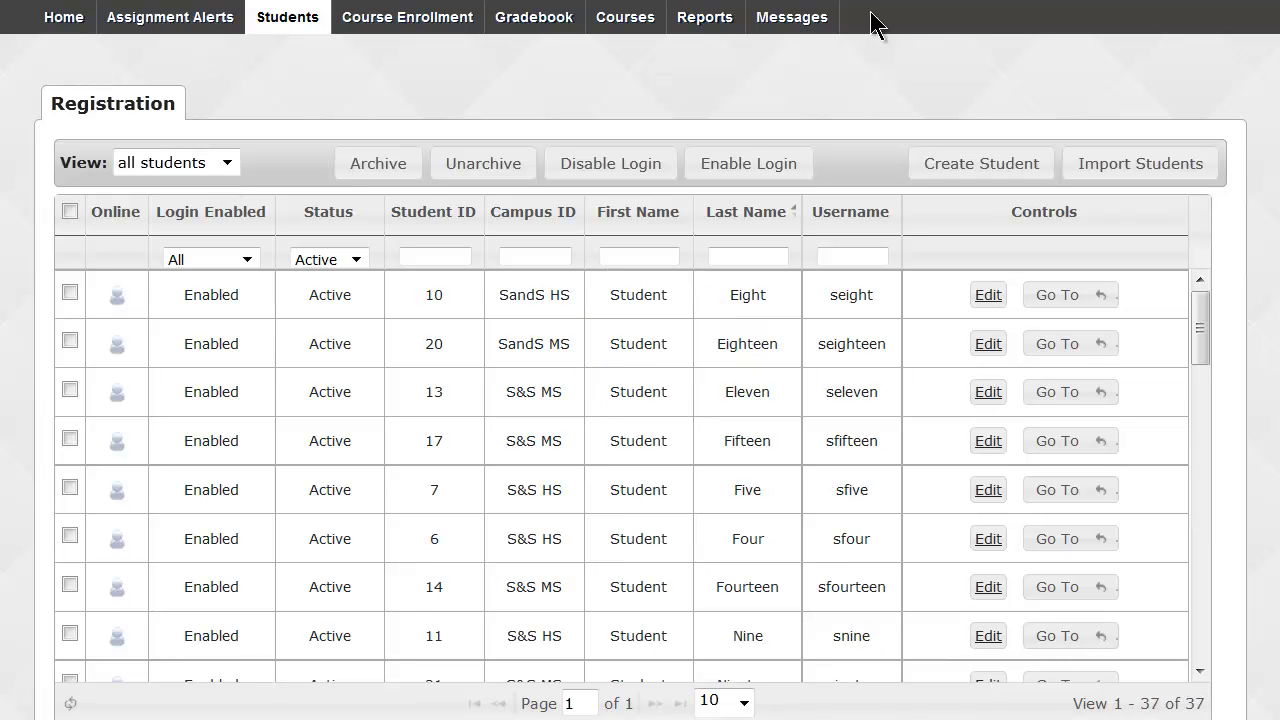
left_click(943, 166)
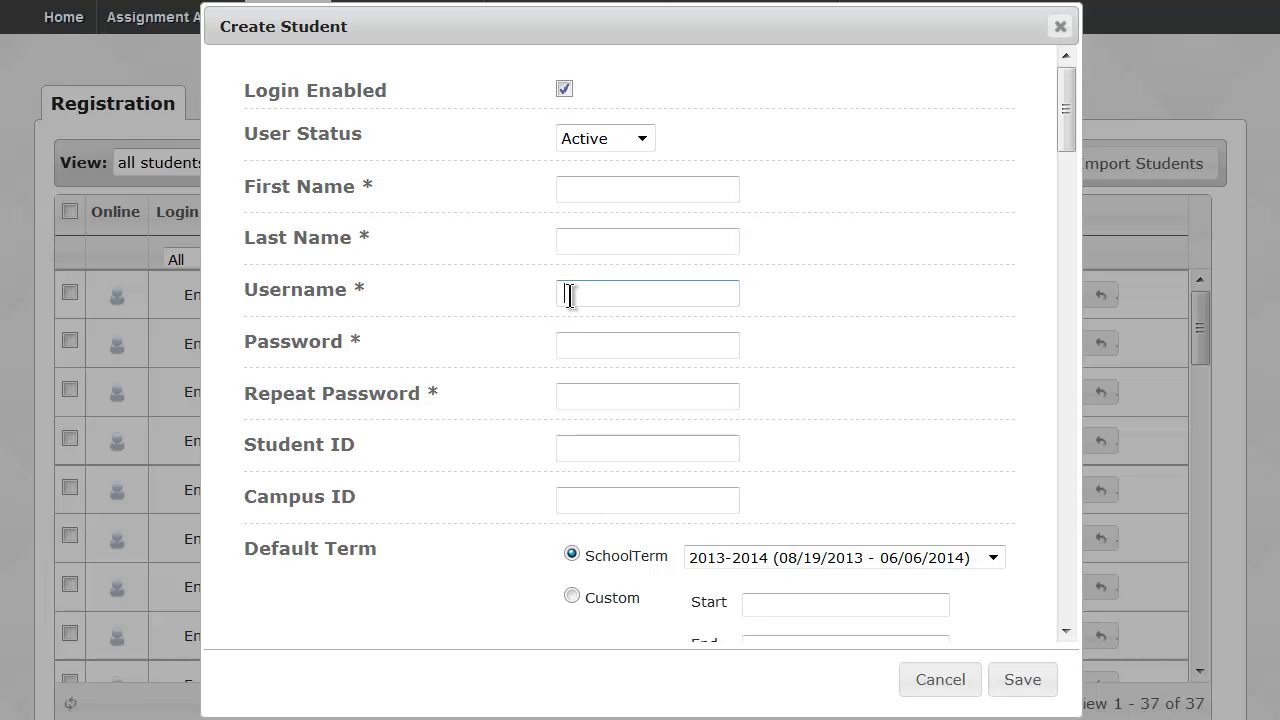
left_click(575, 344)
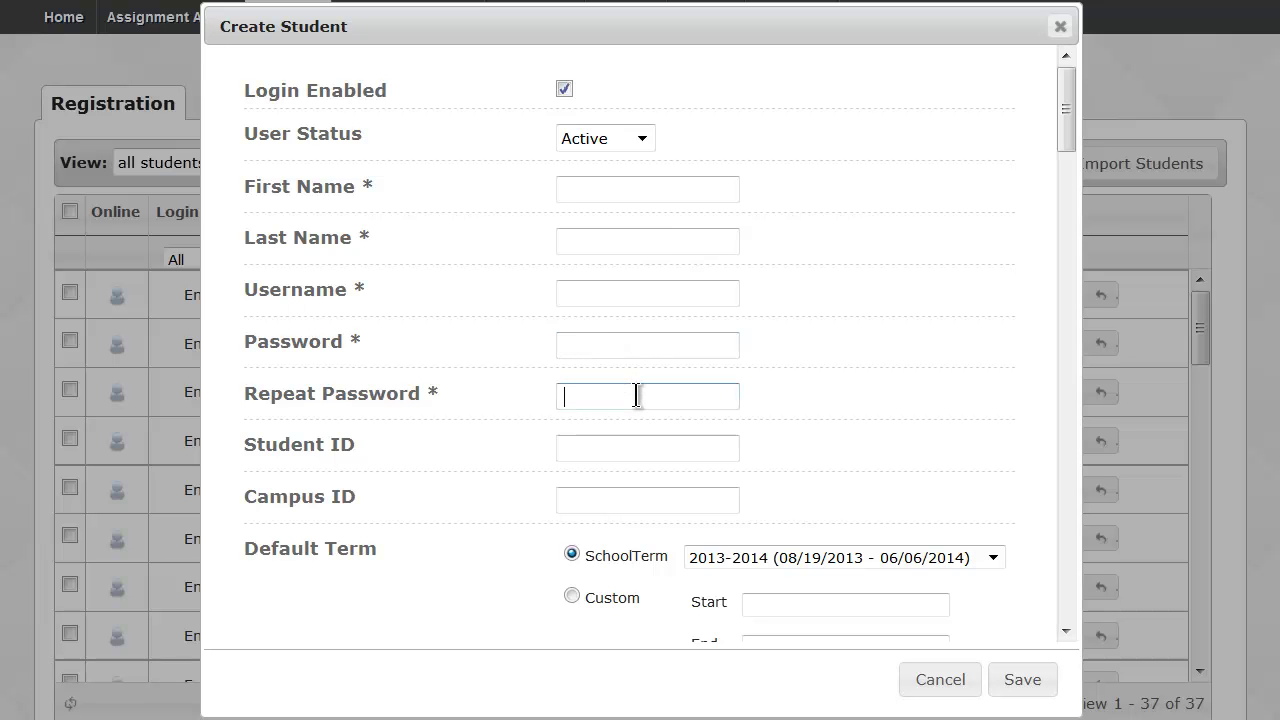
left_click(636, 395)
left_click(626, 446)
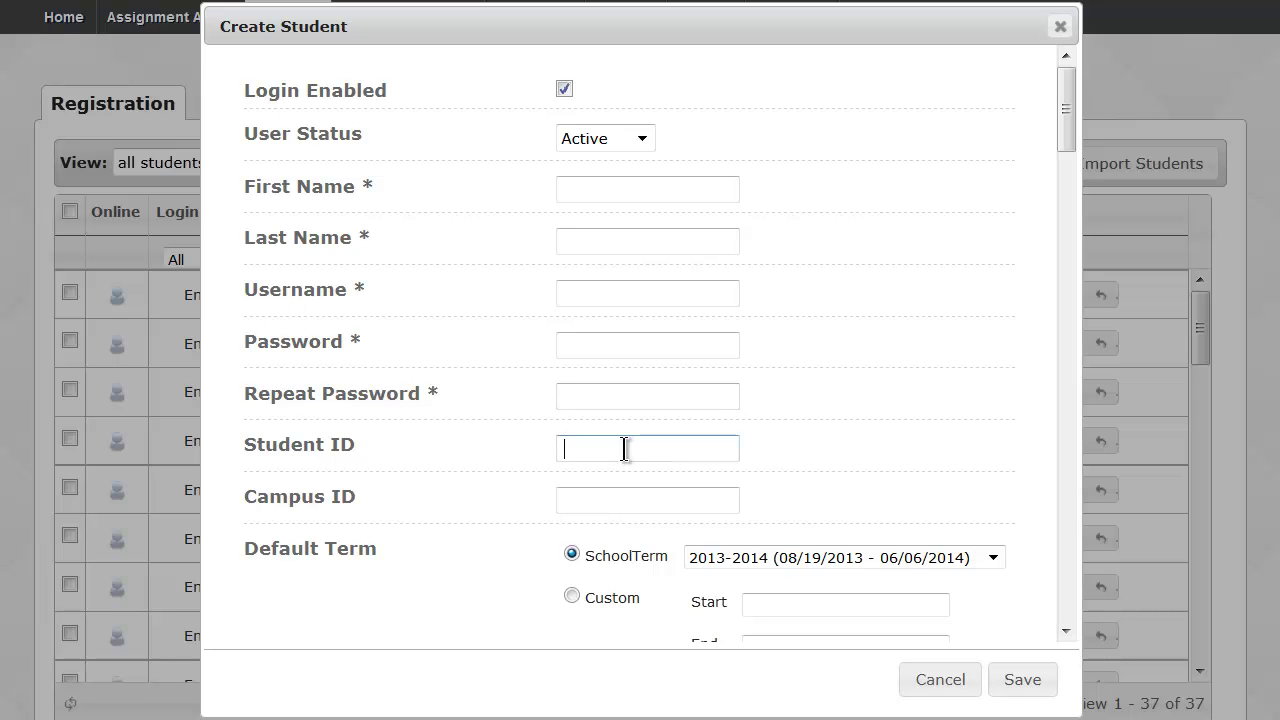
left_click(621, 494)
type("Elem")
key("BackSpace")
key("BackSpace")
key("BackSpace")
key("BackSpace")
type("High")
key("BackSpace")
key("BackSpace")
key("BackSpace")
key("BackSpace")
type("Middle")
key("BackSpace")
key("BackSpace")
key("BackSpace")
key("BackSpace")
key("BackSpace")
key("BackSpace")
type("2014")
key("BackSpace")
key("BackSpace")
key("BackSpace")
key("BackSpace")
type("CRx")
key("BackSpace")
key("BackSpace")
key("BackSpace")
type("Night")
key("BackSpace")
key("BackSpace")
key("BackSpace")
key("BackSpace")
key("BackSpace")
type("Virtual")
key("BackSpace")
key("BackSpace")
key("BackSpace")
key("BackSpace")
key("BackSpace")
key("BackSpace")
key("BackSpace")
Make Spring 2014 the default SchoolTerm after trying the Custom and Choose-at-enrollment options.
left_click_drag(1065, 118, 1066, 172)
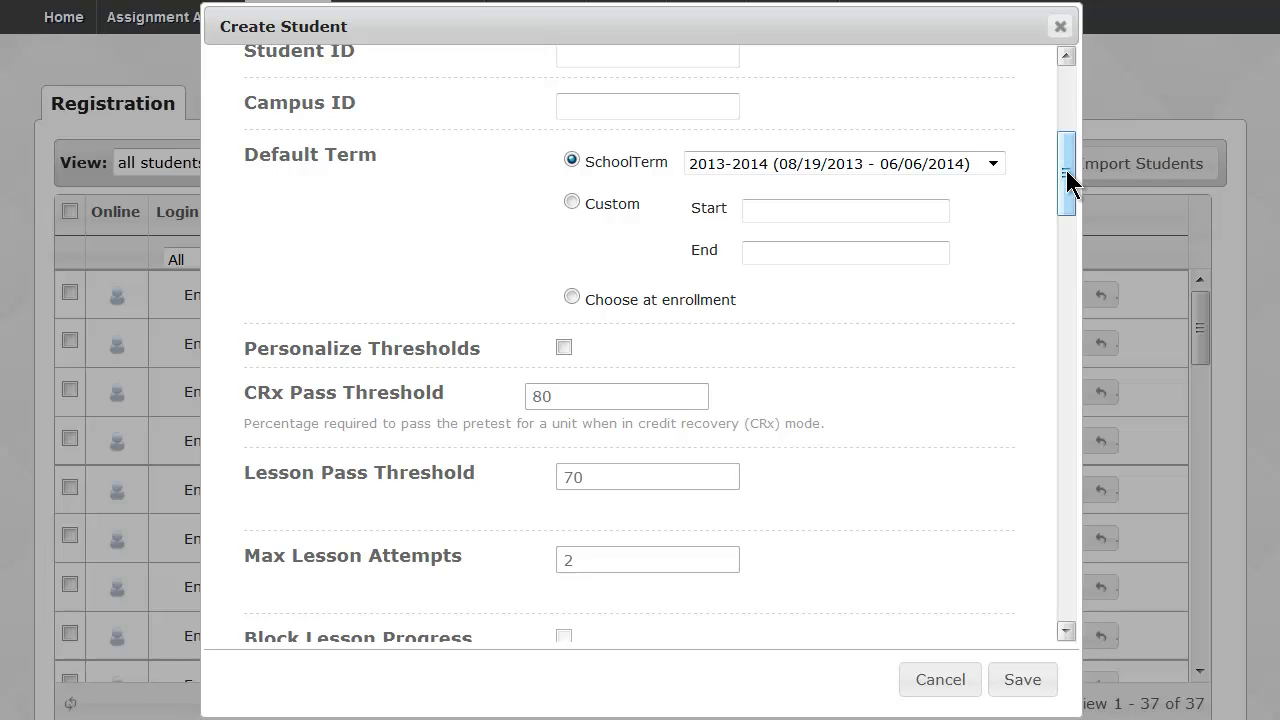
left_click(995, 165)
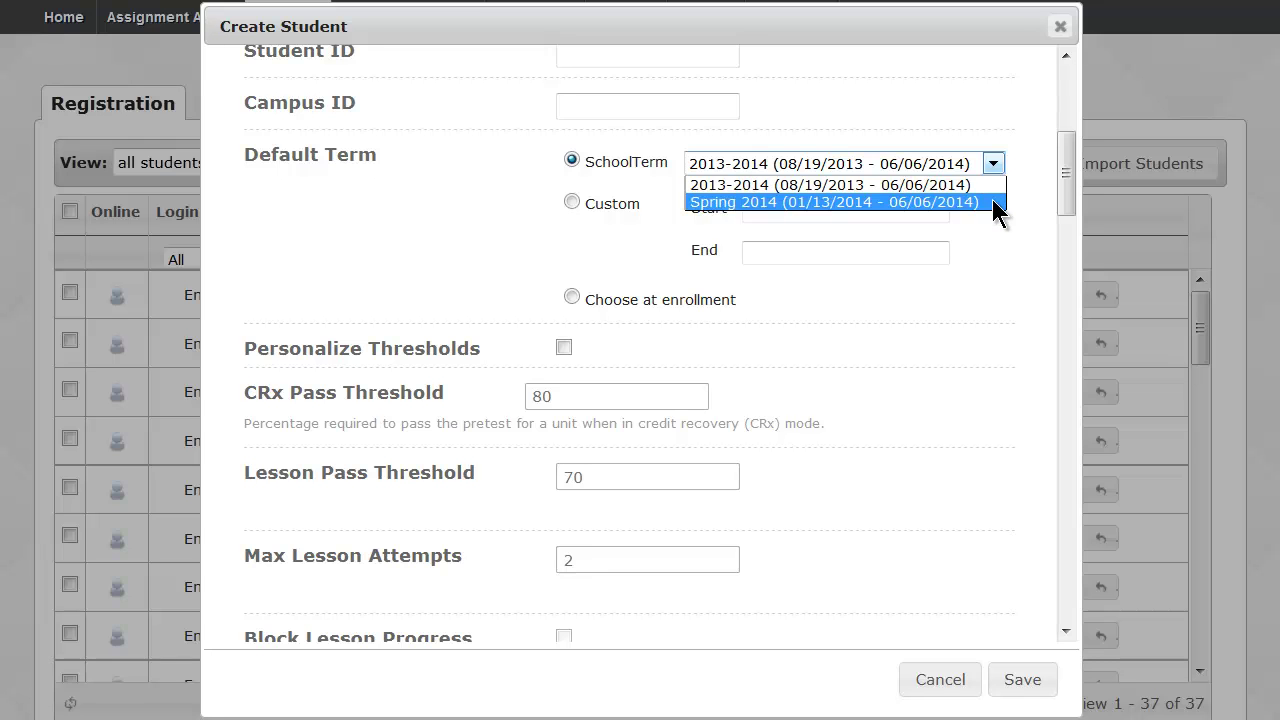
left_click(990, 202)
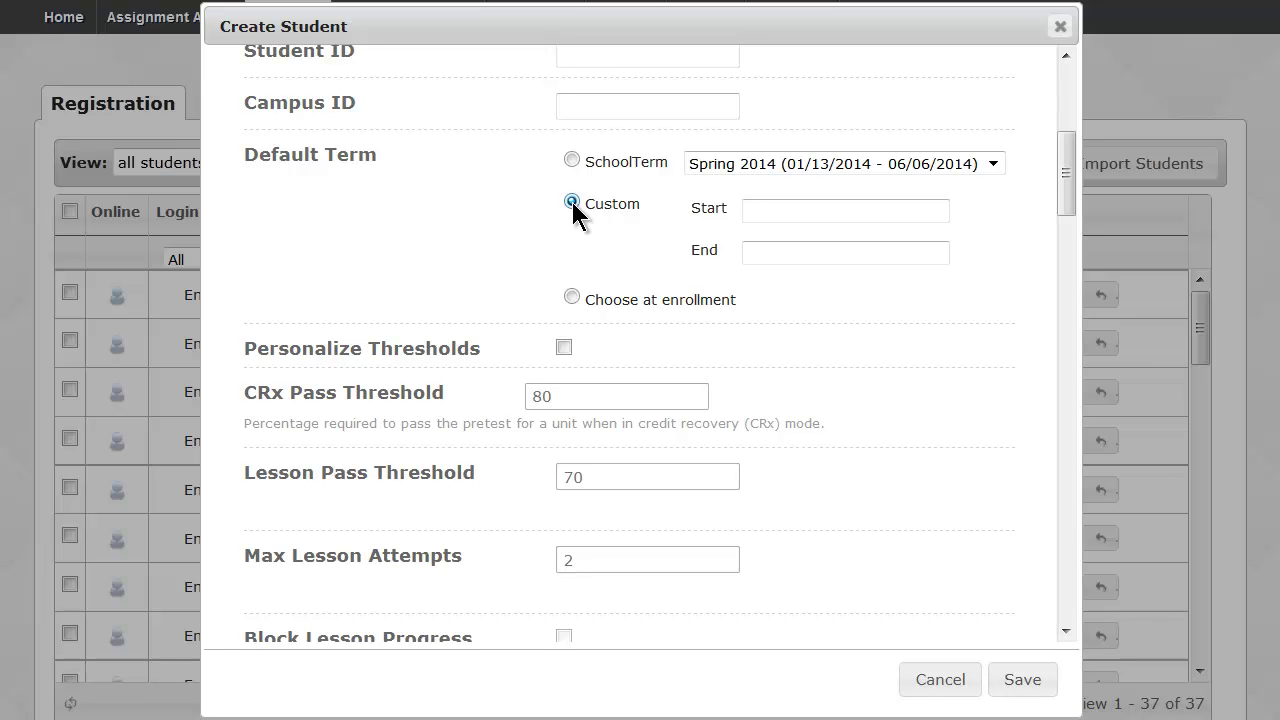
left_click(752, 209)
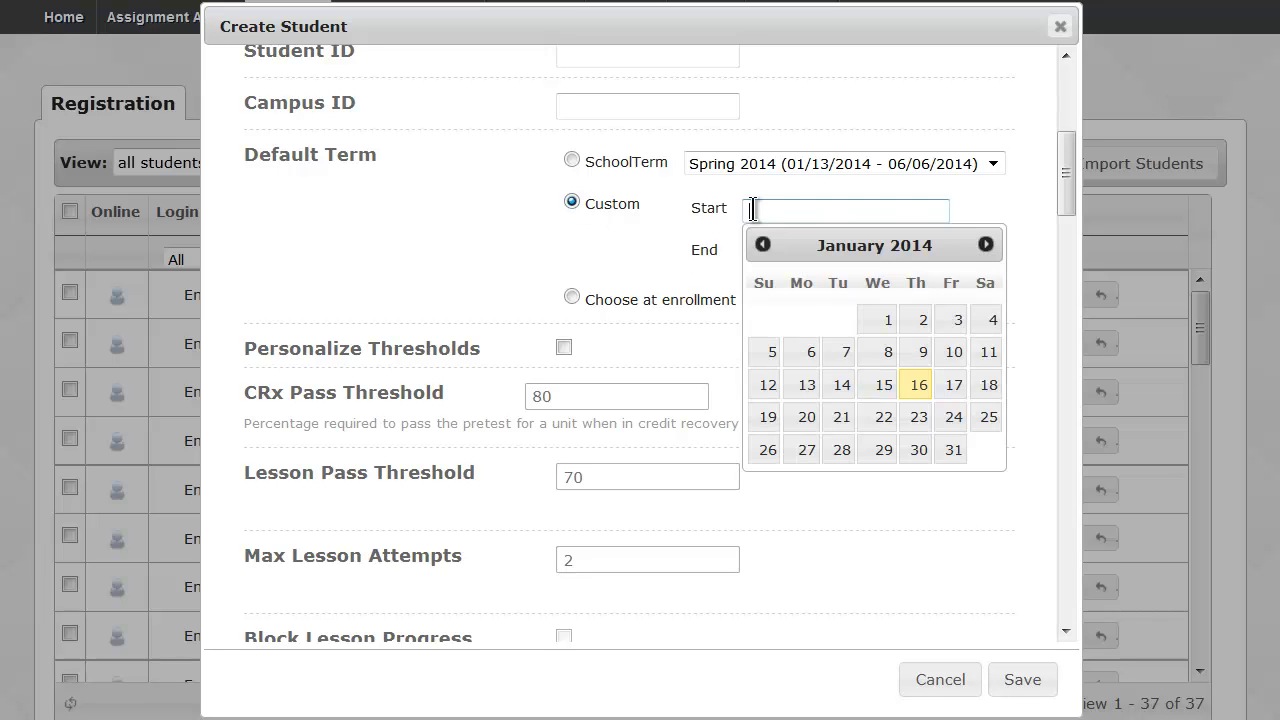
left_click(715, 250)
left_click(577, 293)
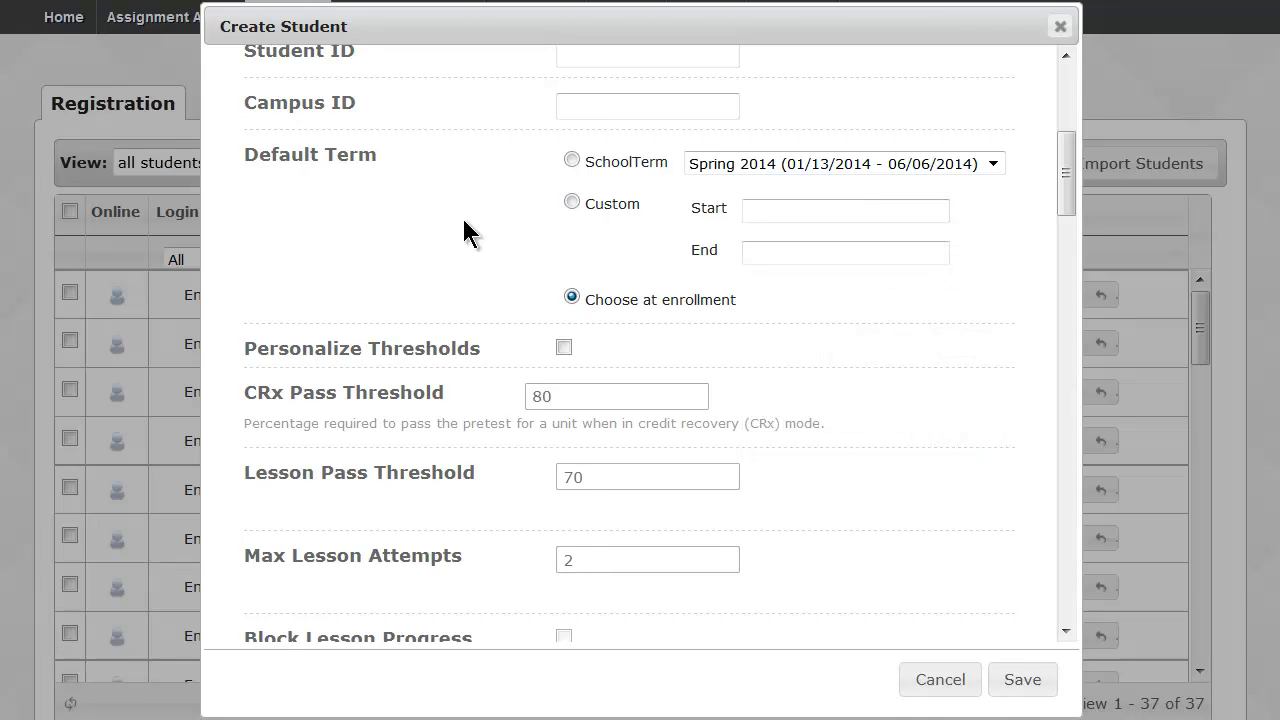
left_click_drag(325, 150, 361, 150)
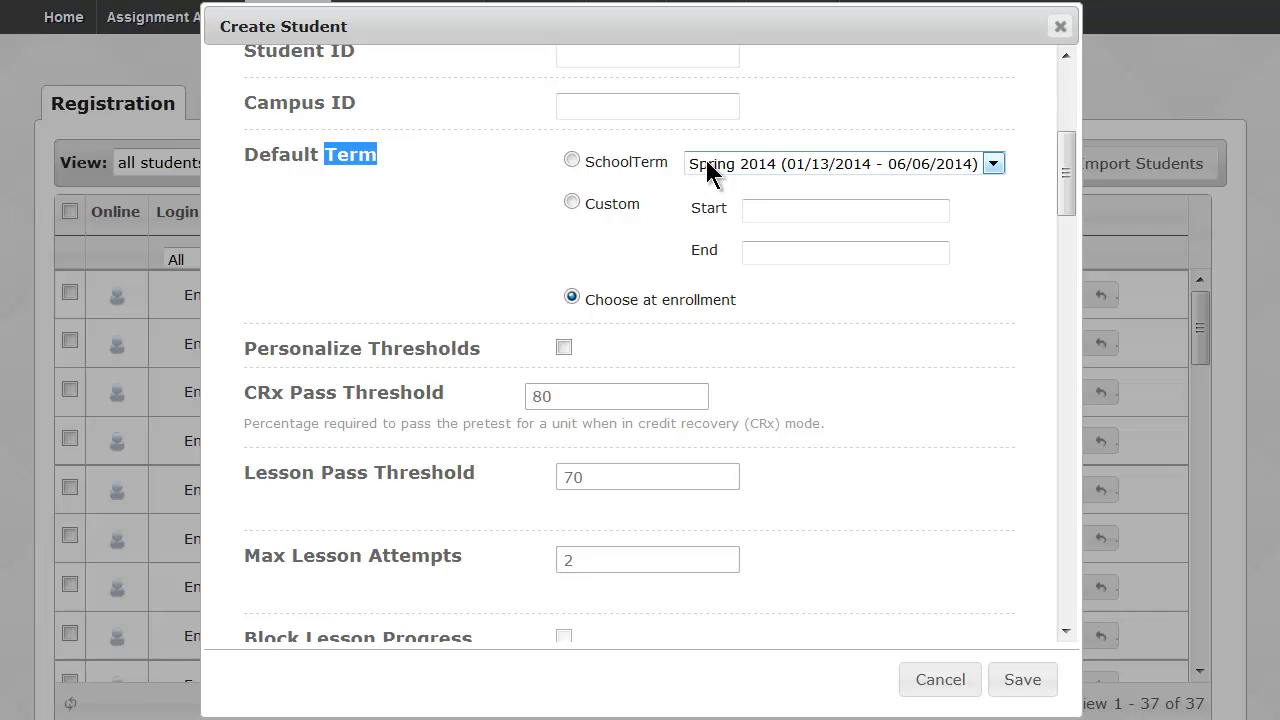
left_click(572, 160)
Scroll to Personalize Thresholds and highlight the CRx Pass Threshold setting of 80.
left_click_drag(1066, 174, 1066, 218)
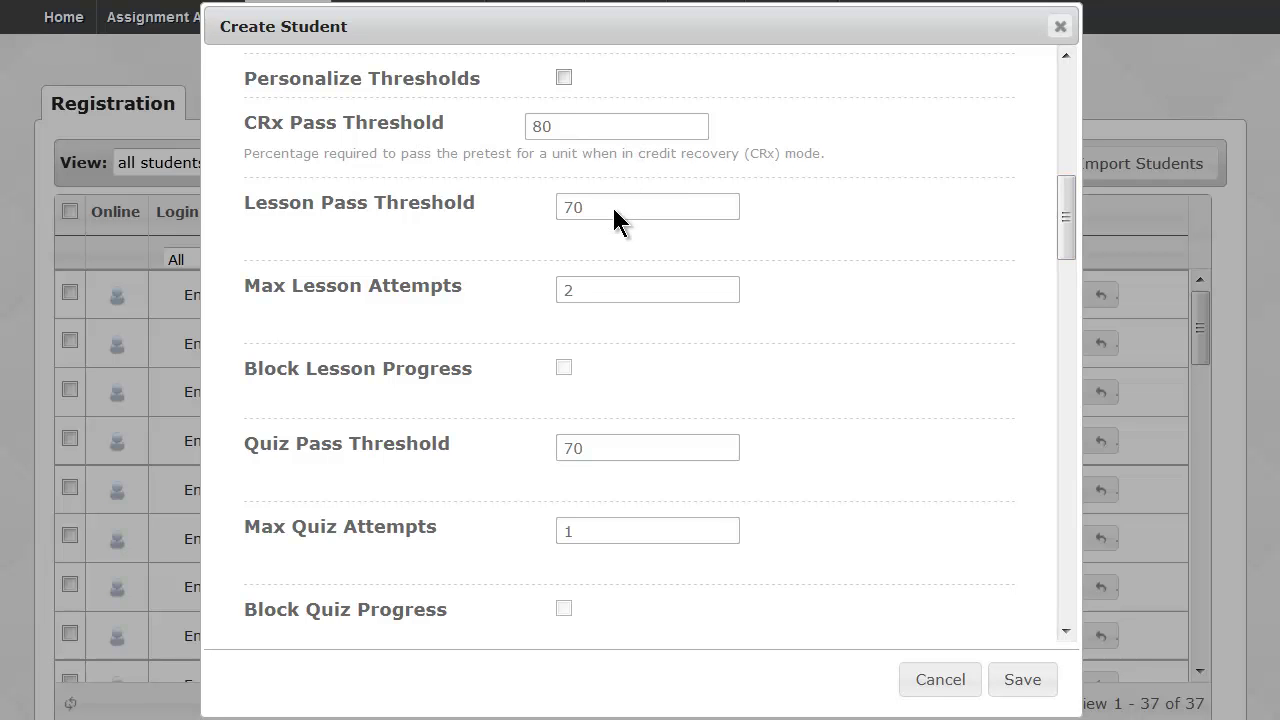
left_click_drag(446, 122, 250, 132)
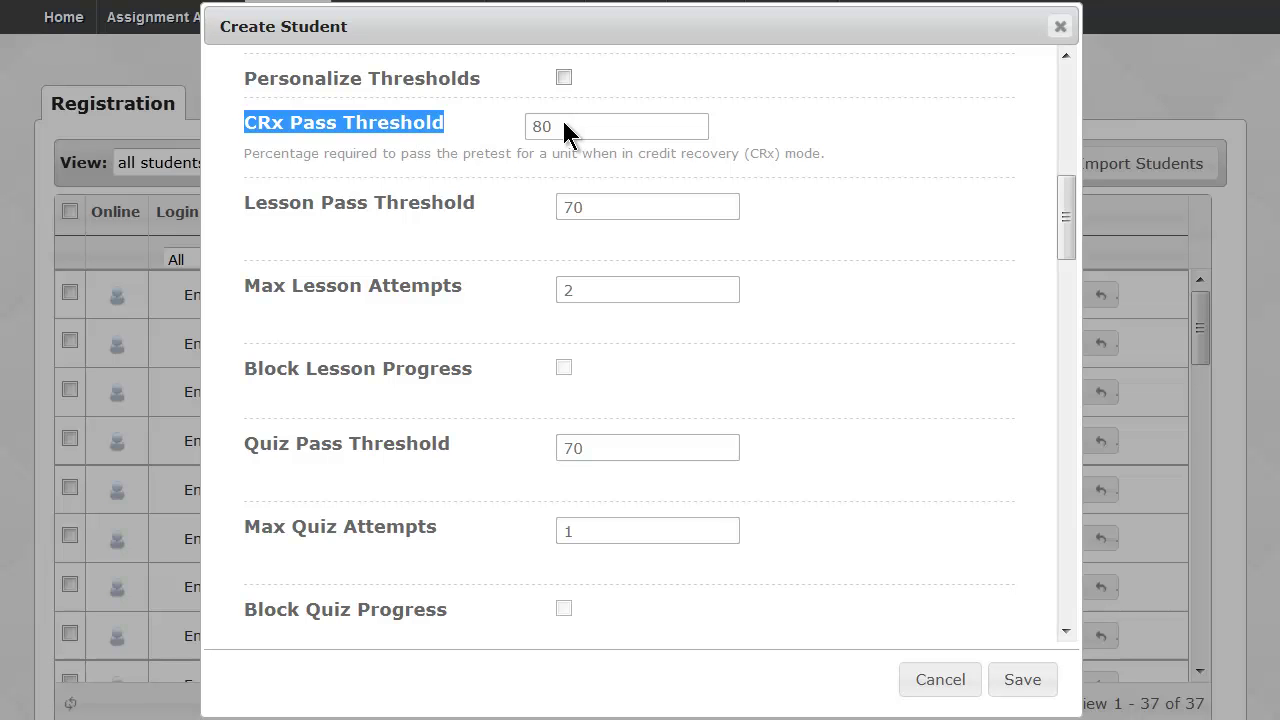
left_click(519, 150)
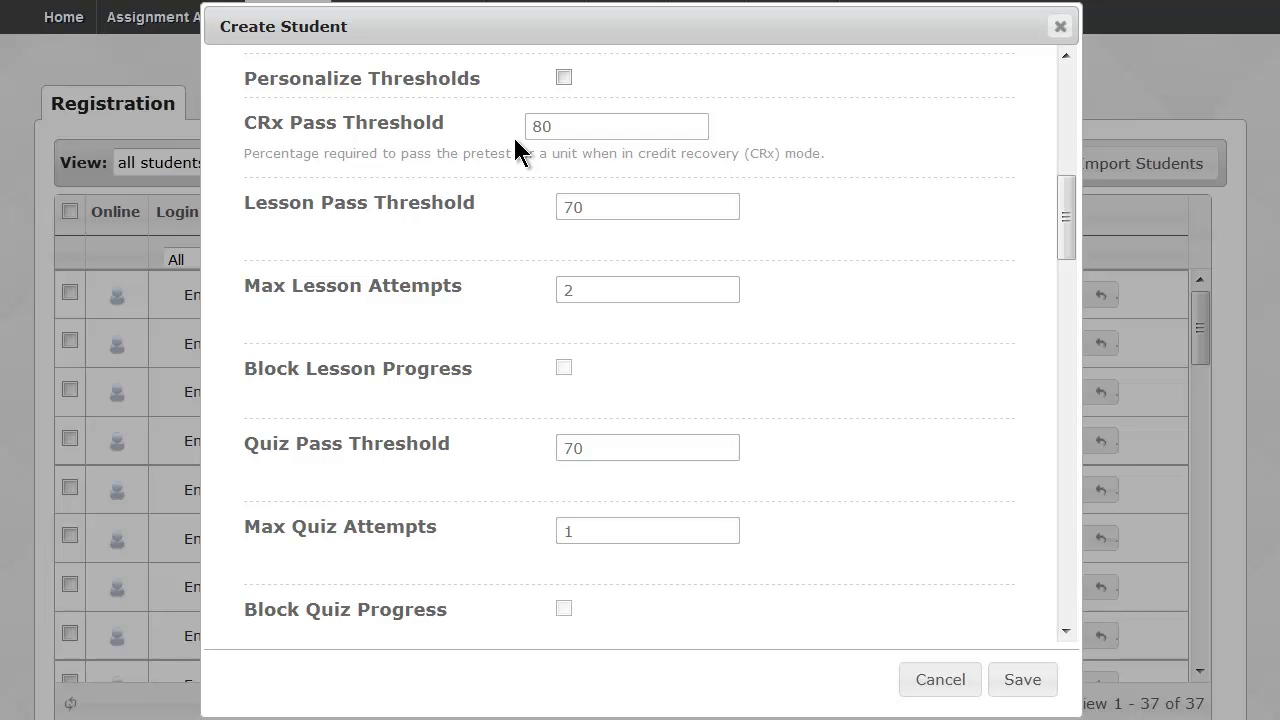
left_click_drag(248, 135, 478, 157)
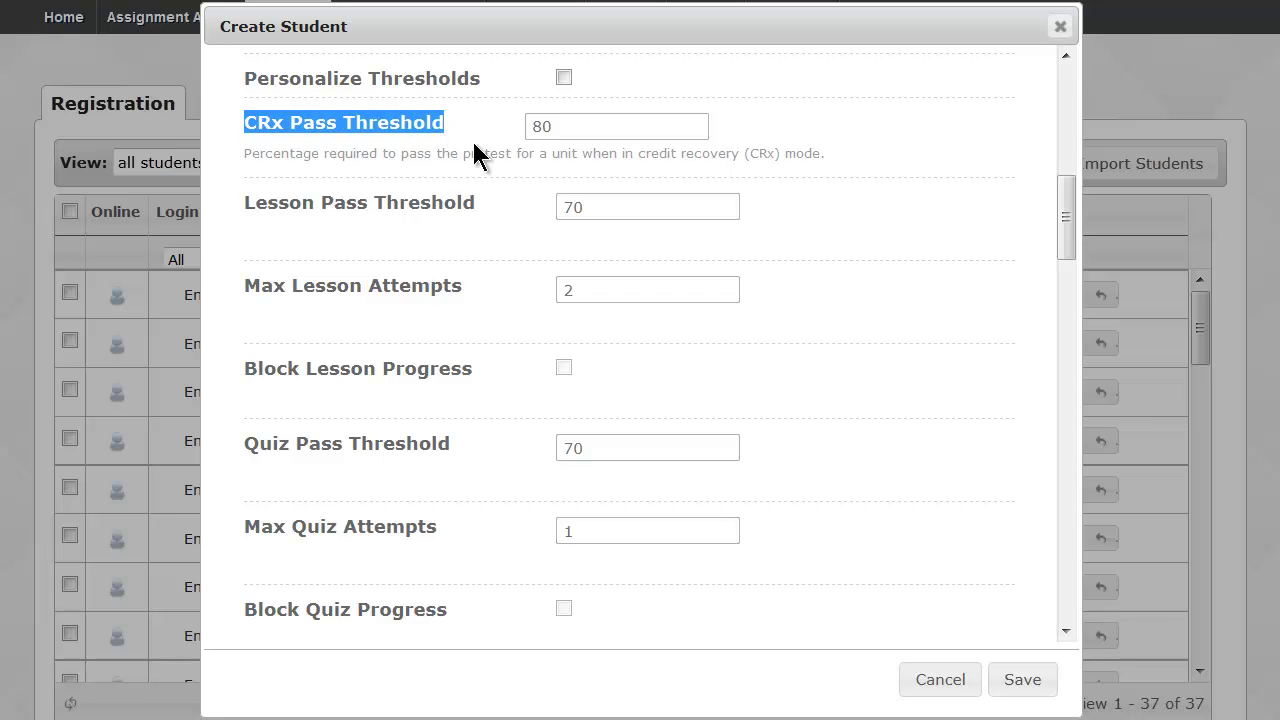
scroll(478, 157, "down", 3)
scroll(476, 152, "down", 3)
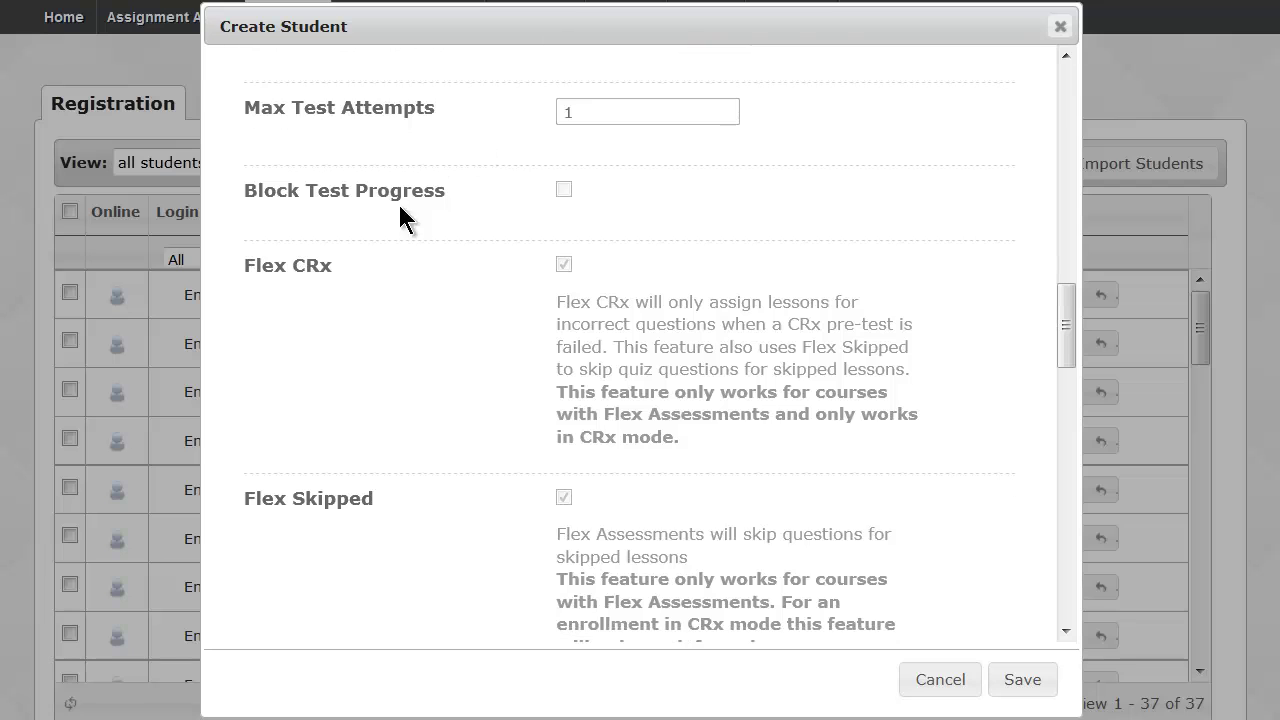
left_click_drag(334, 266, 245, 260)
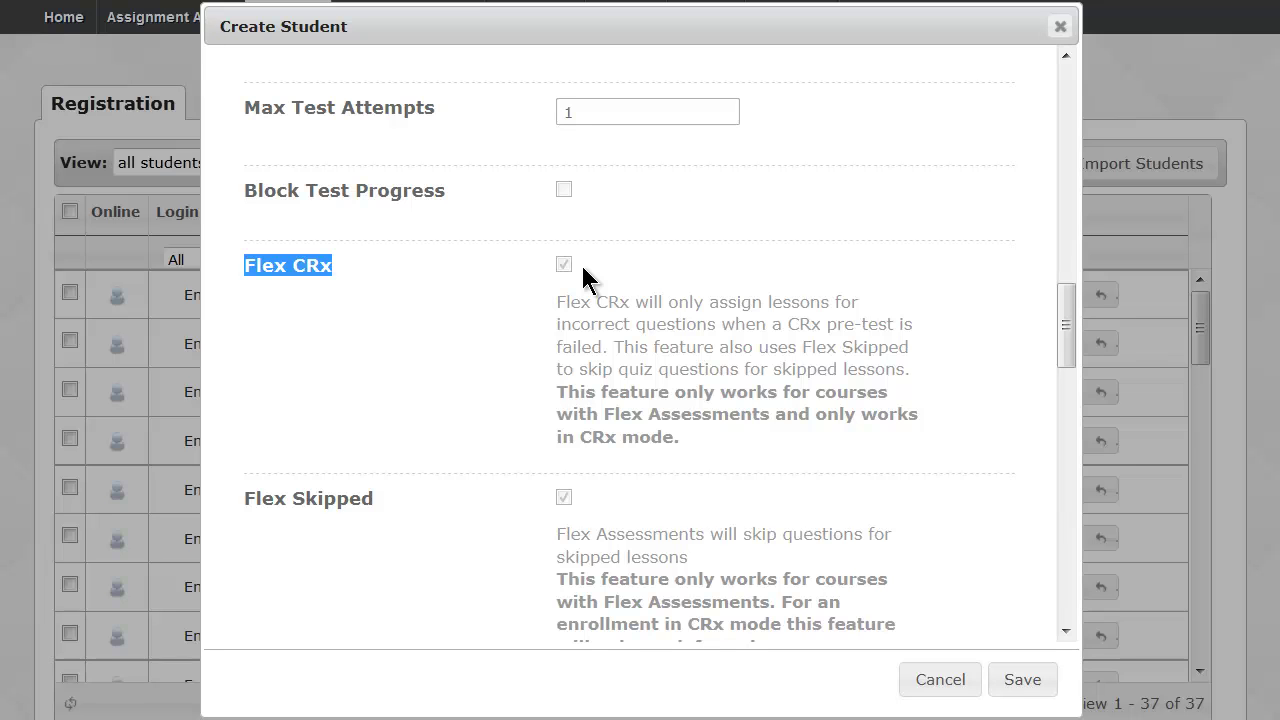
left_click_drag(635, 300, 720, 325)
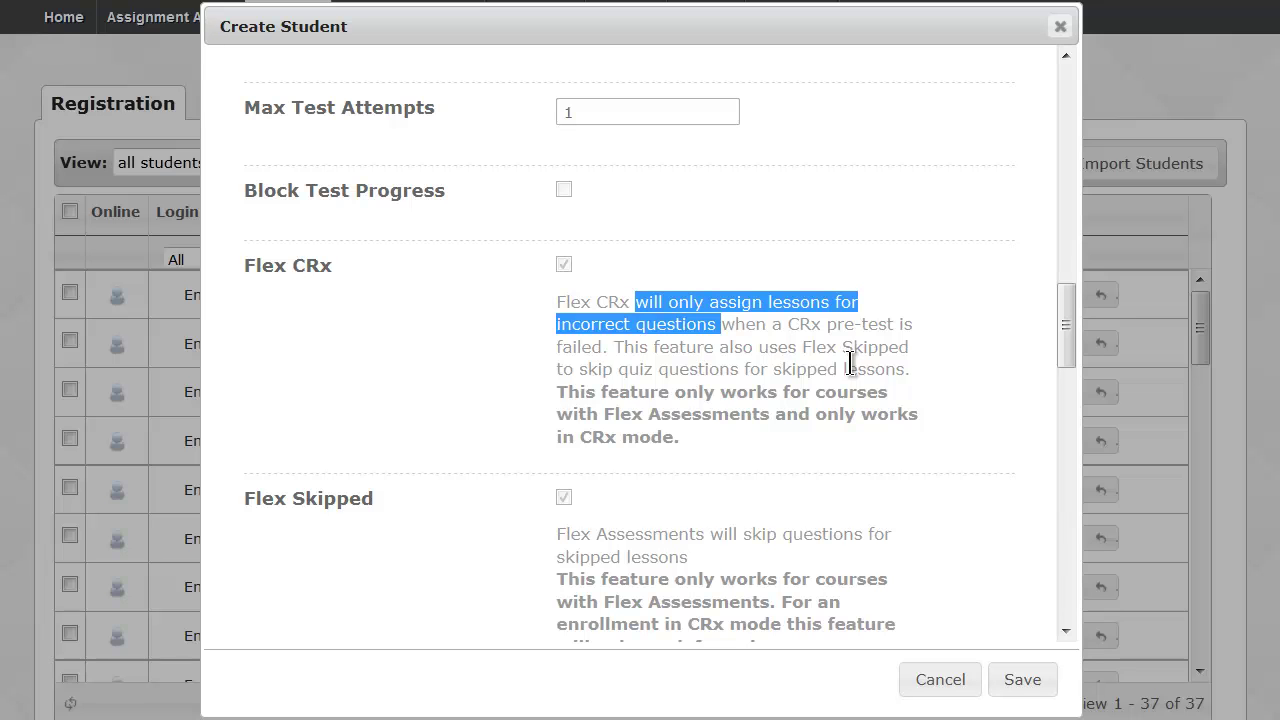
scroll(849, 361, "down", 1)
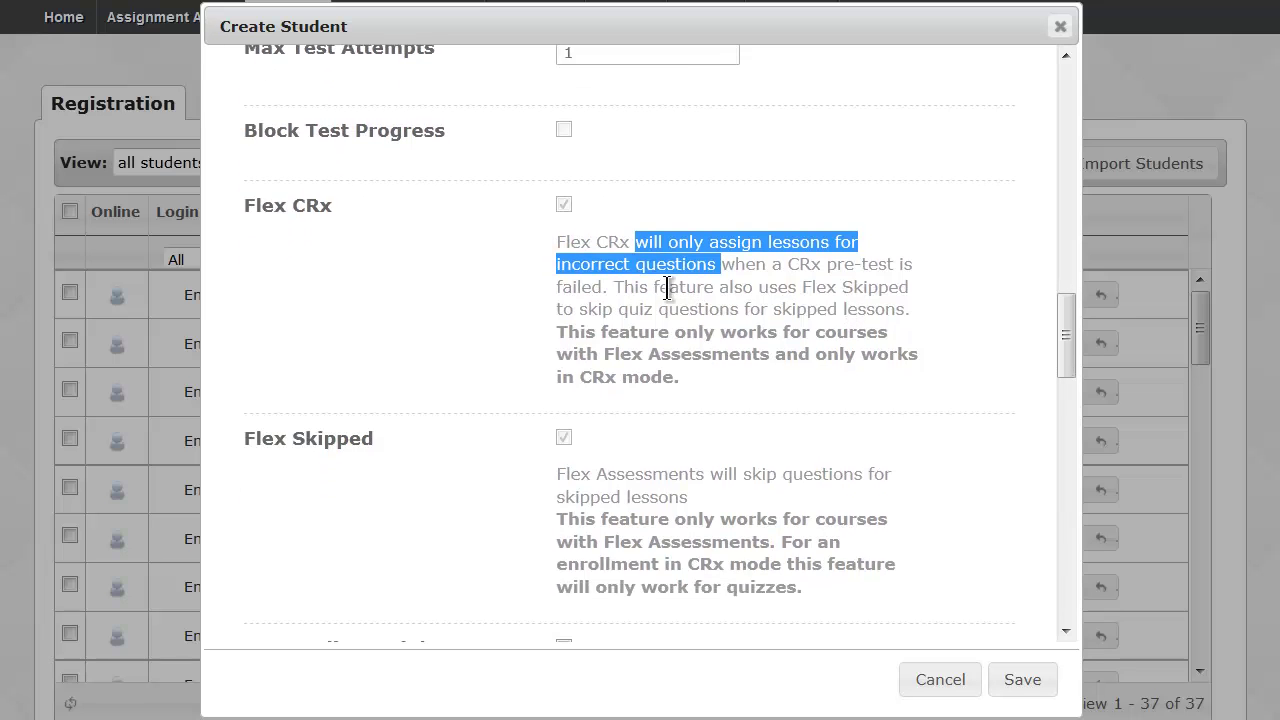
left_click(556, 213)
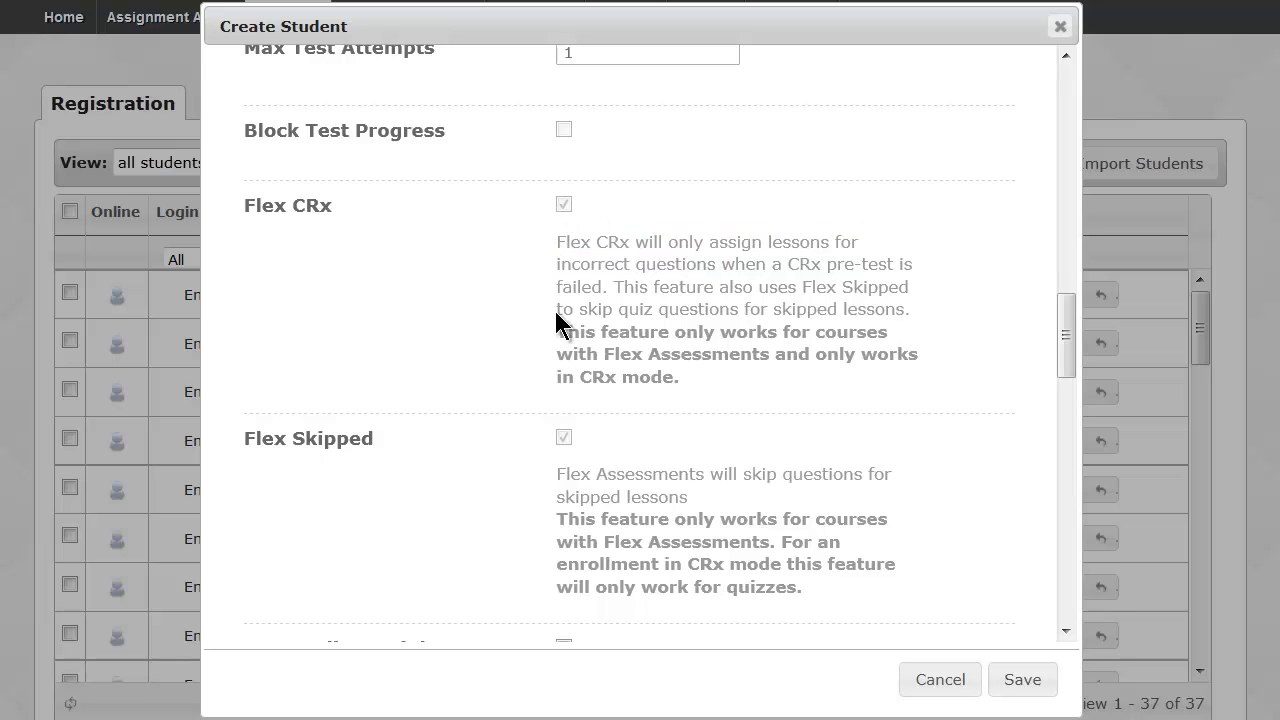
scroll(608, 443, "down", 1)
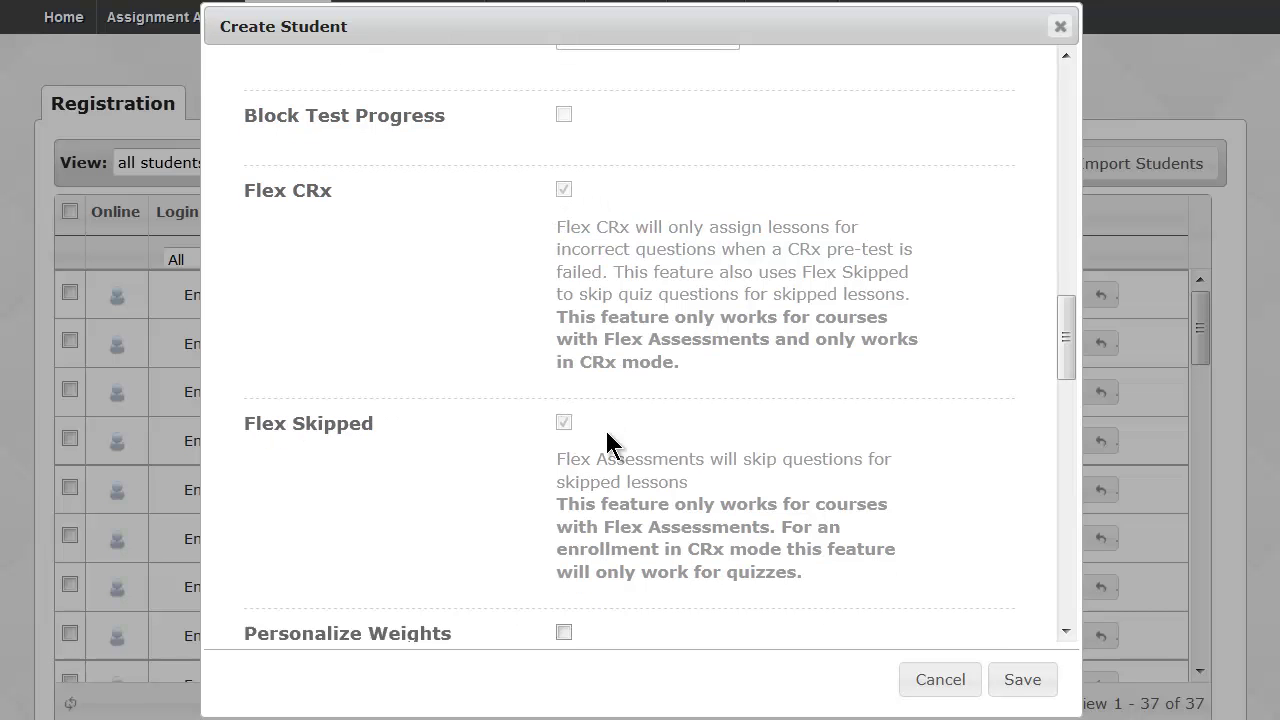
scroll(606, 354, "up", 1)
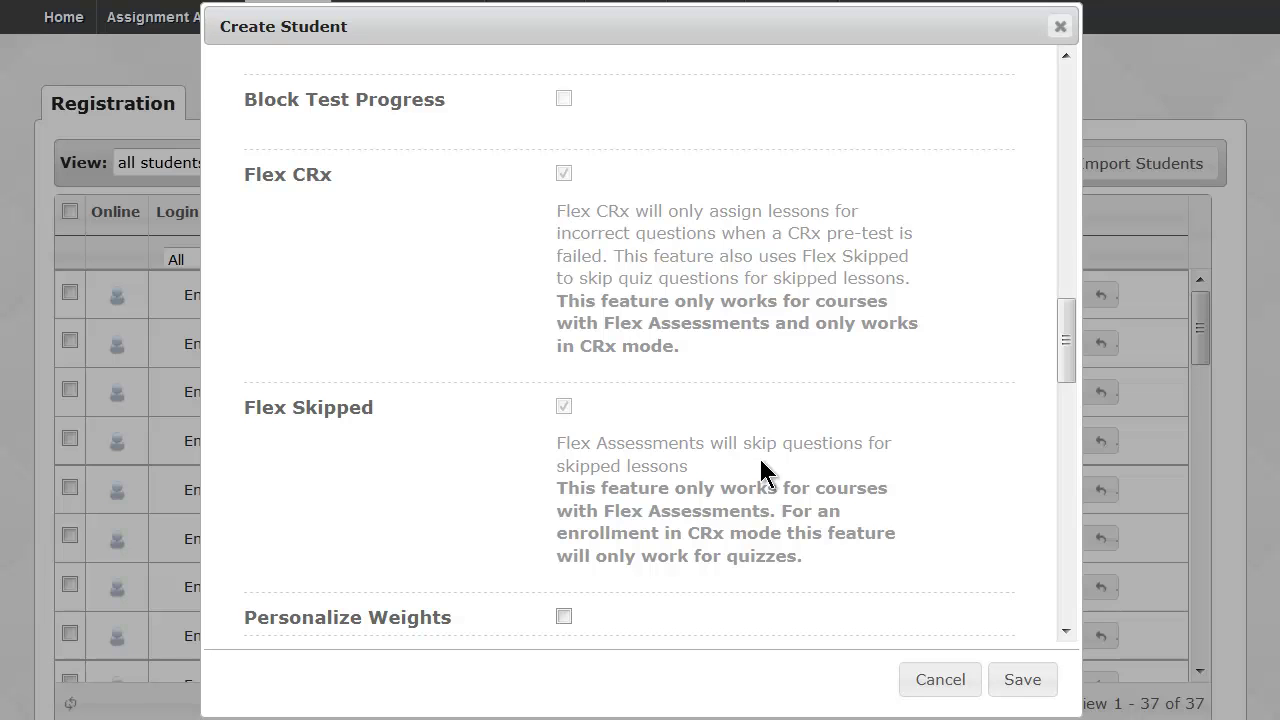
left_click_drag(781, 510, 840, 558)
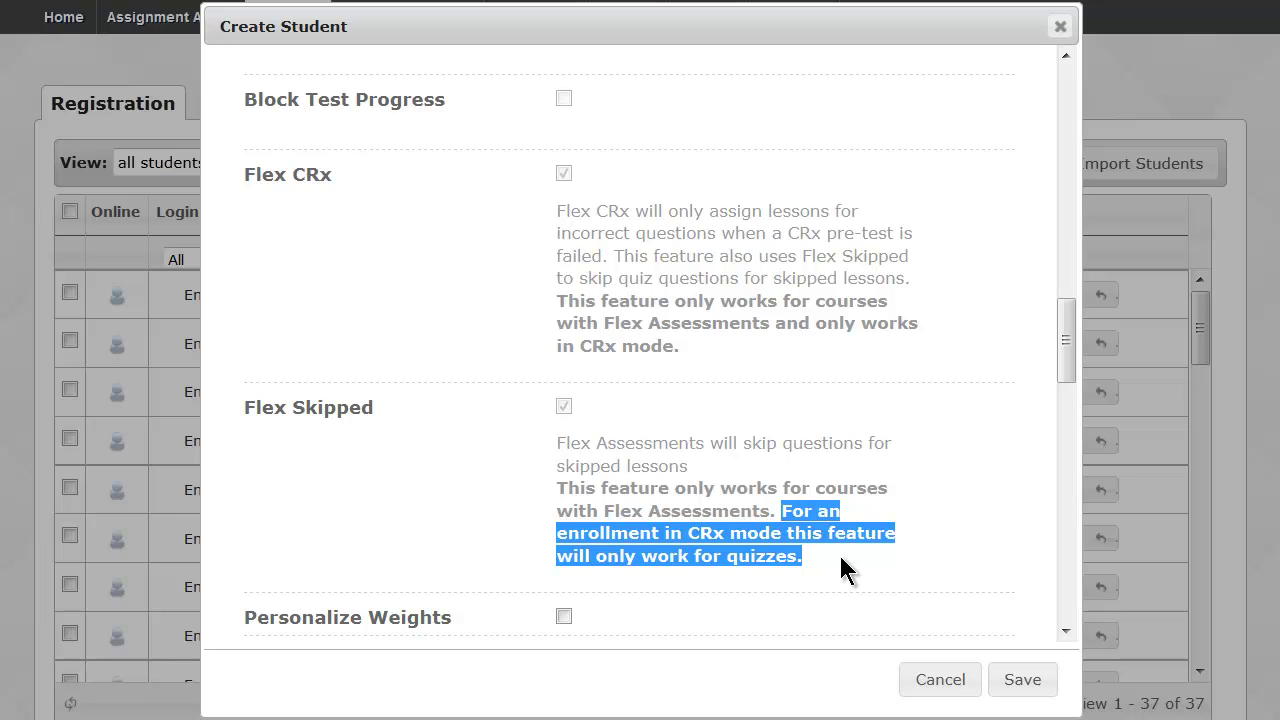
left_click(841, 558)
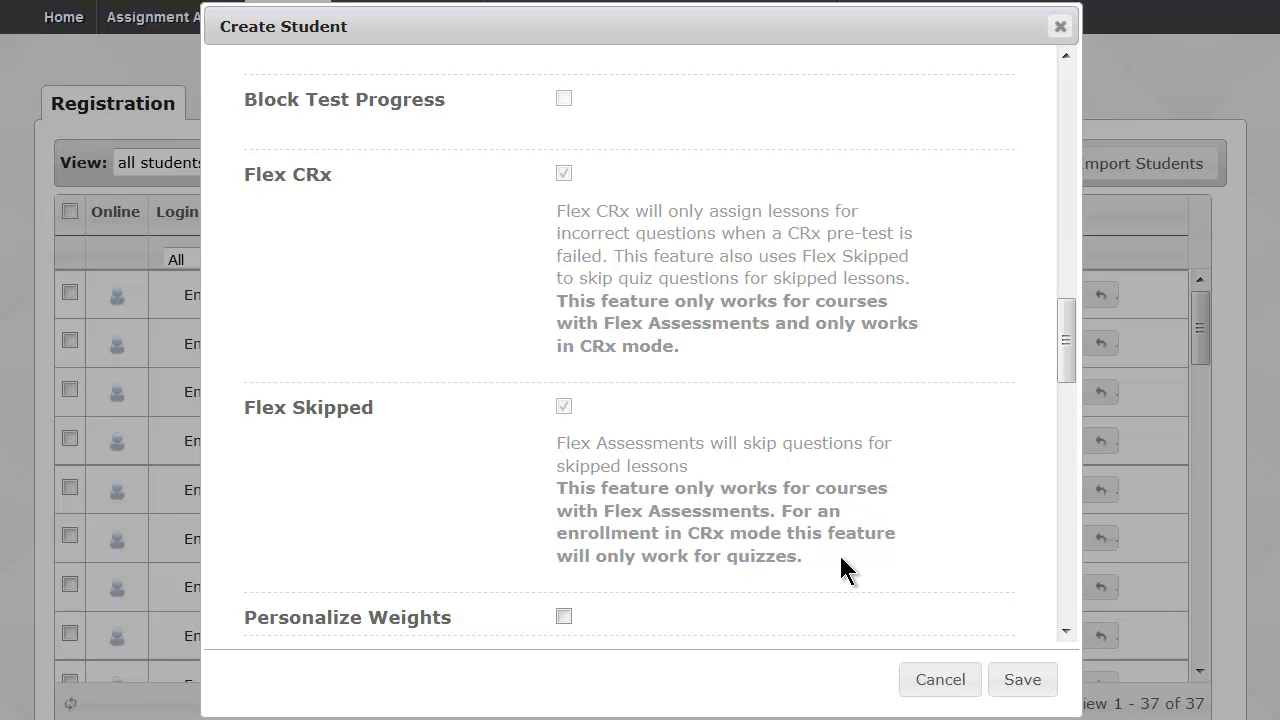
left_click_drag(1064, 354, 1068, 250)
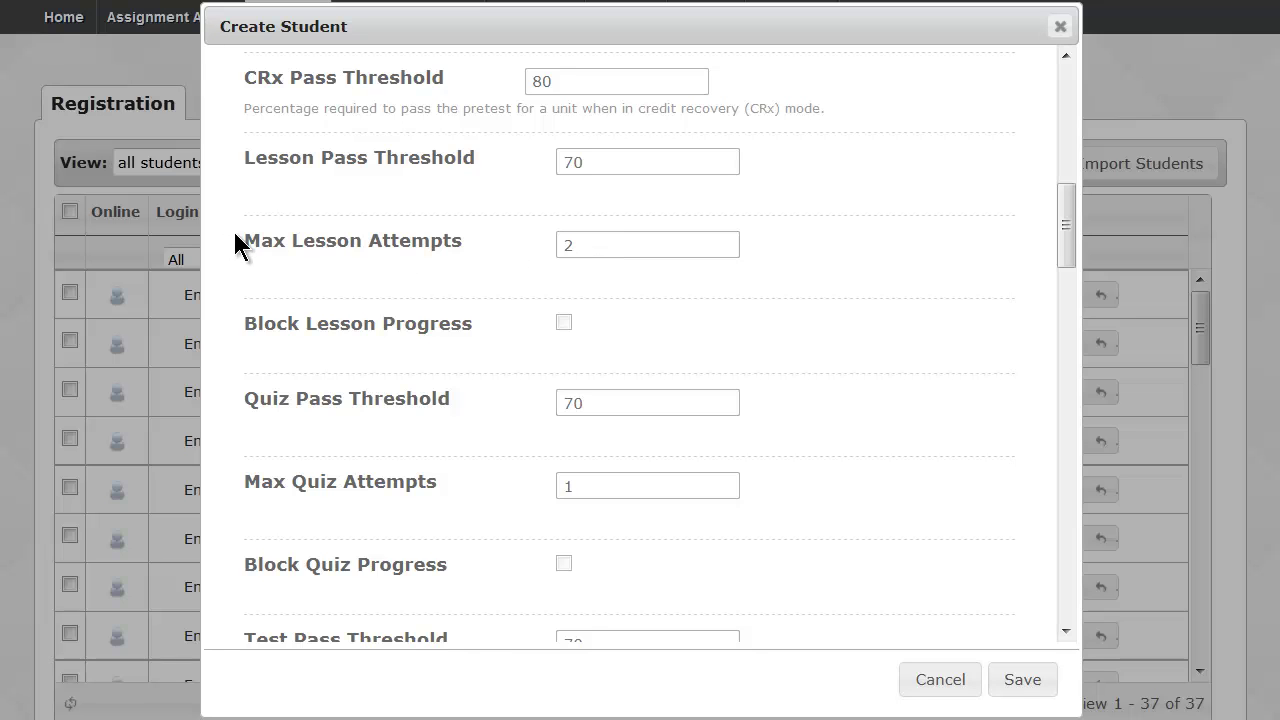
left_click_drag(236, 232, 255, 237)
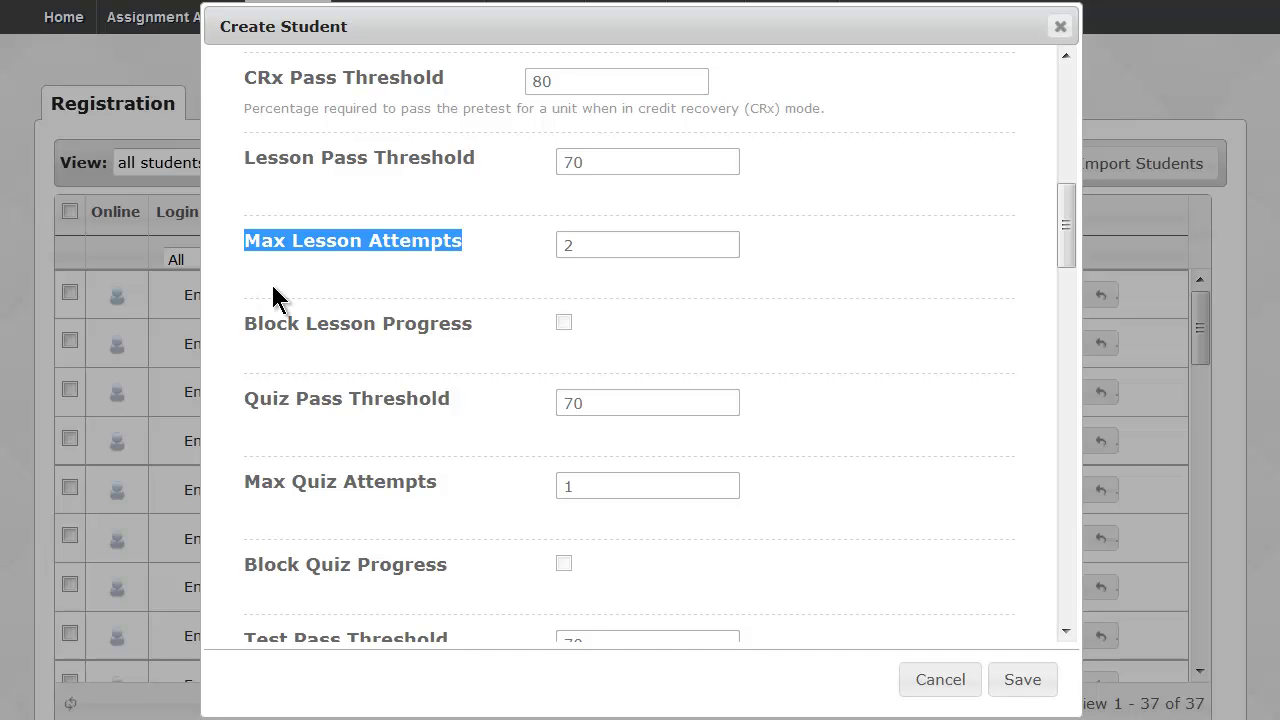
left_click(330, 290)
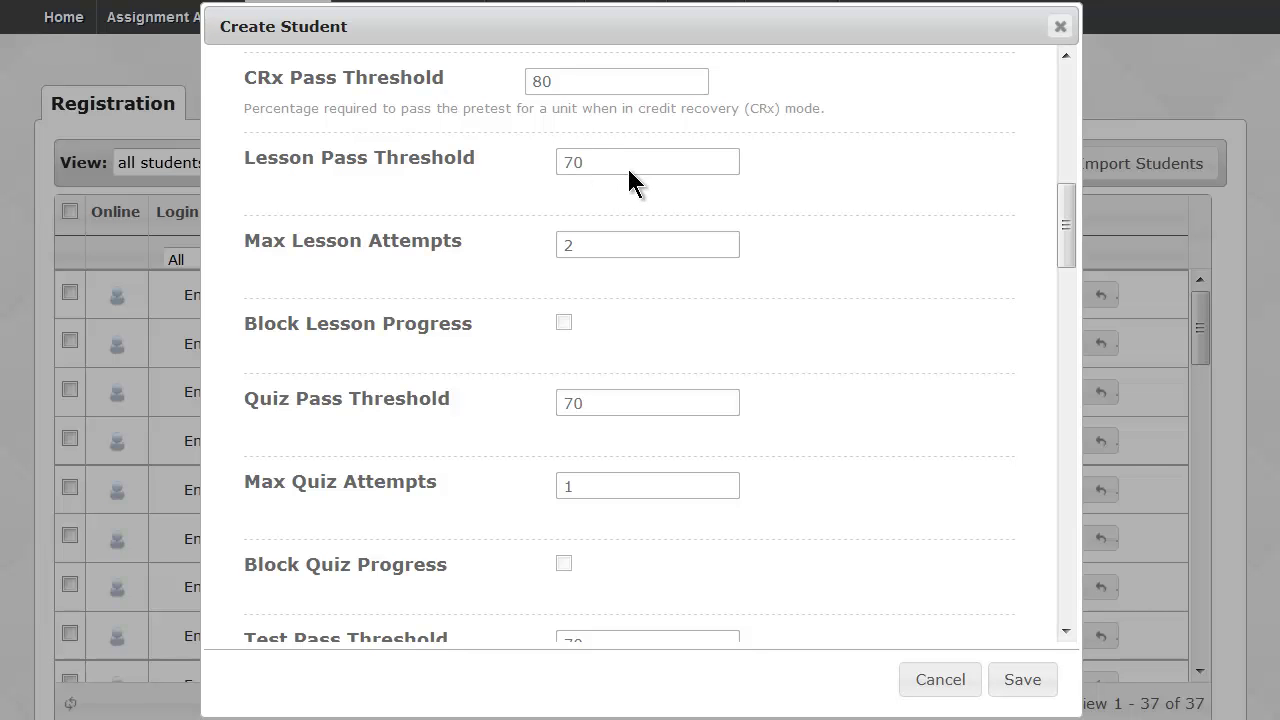
scroll(627, 166, "down", 3)
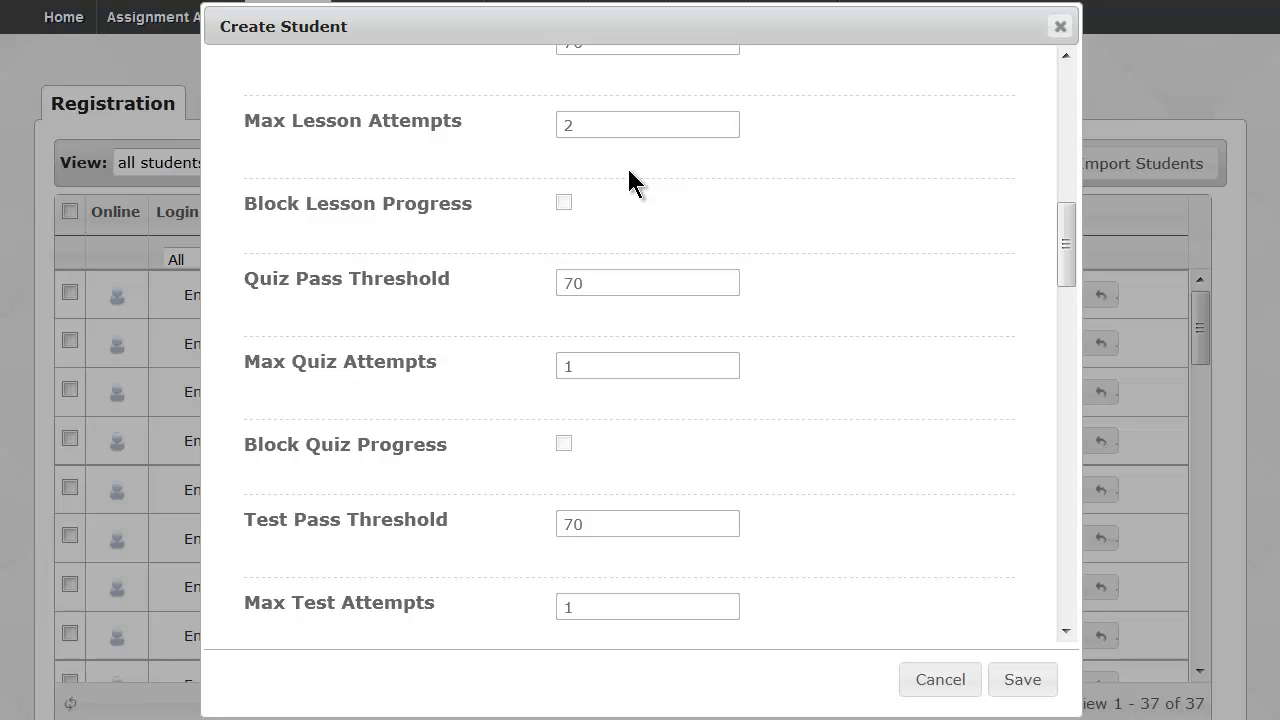
scroll(622, 230, "down", 3)
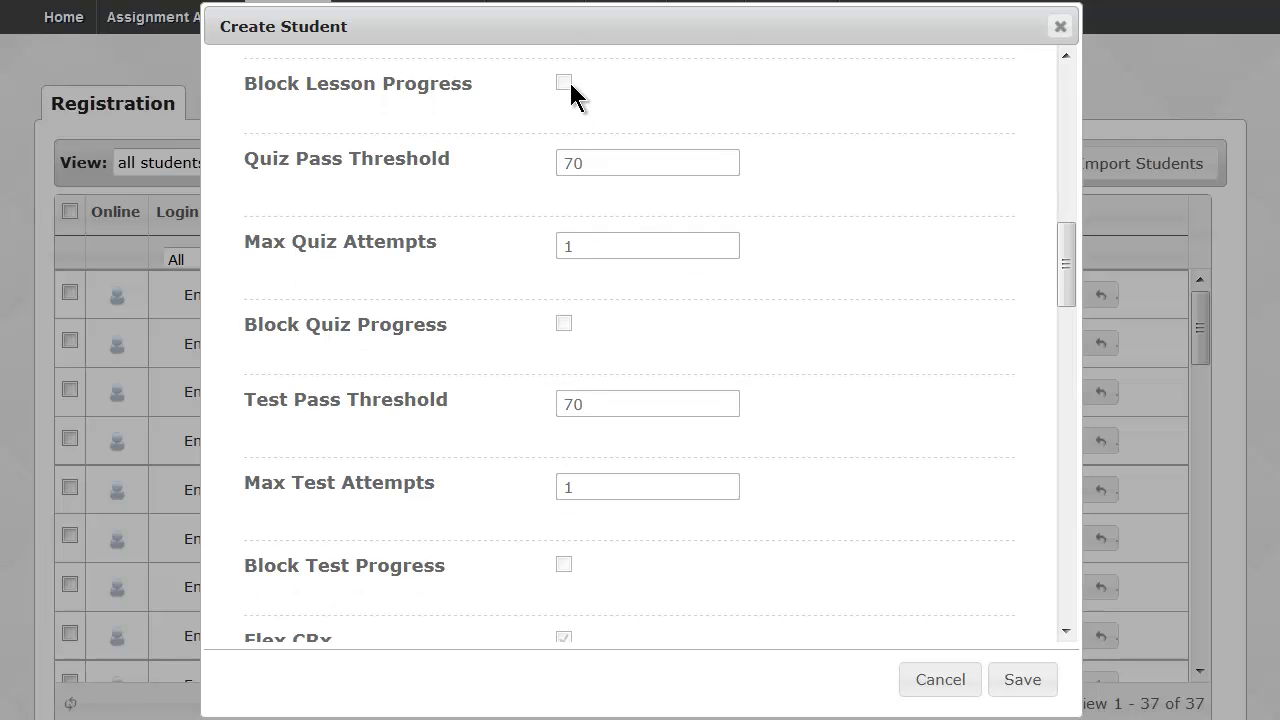
scroll(612, 92, "up", 4)
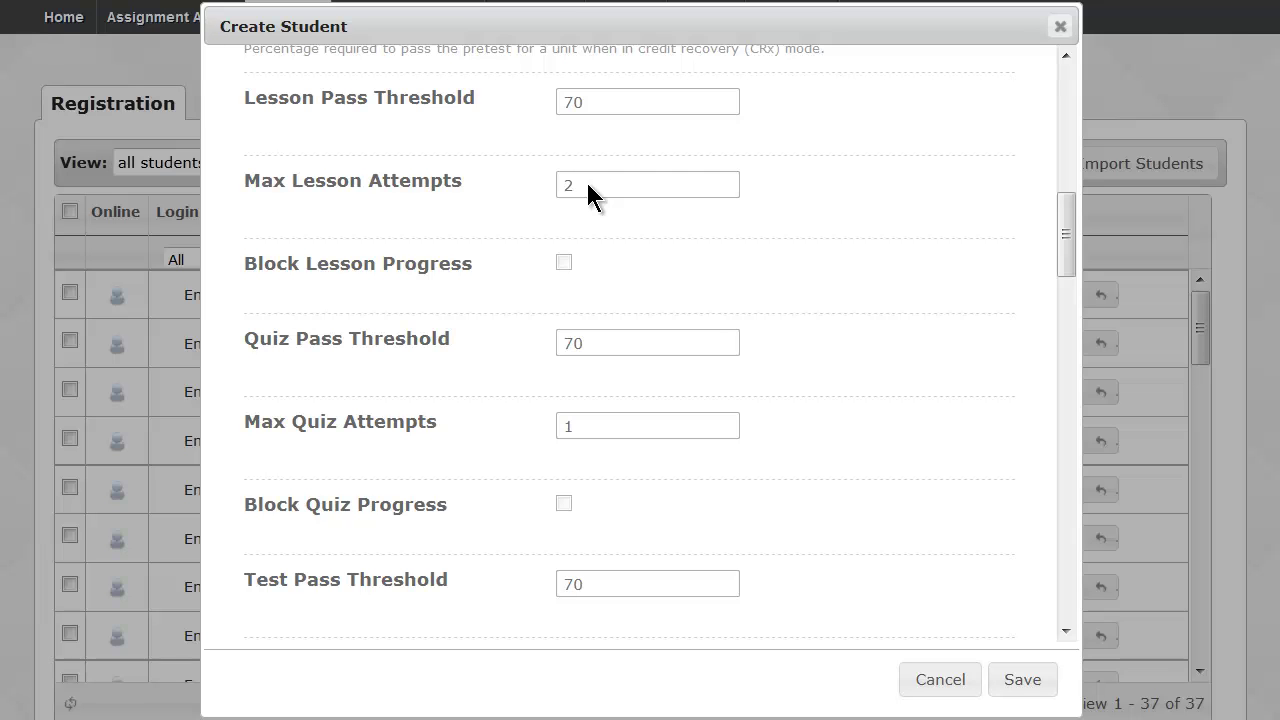
scroll(586, 190, "down", 1)
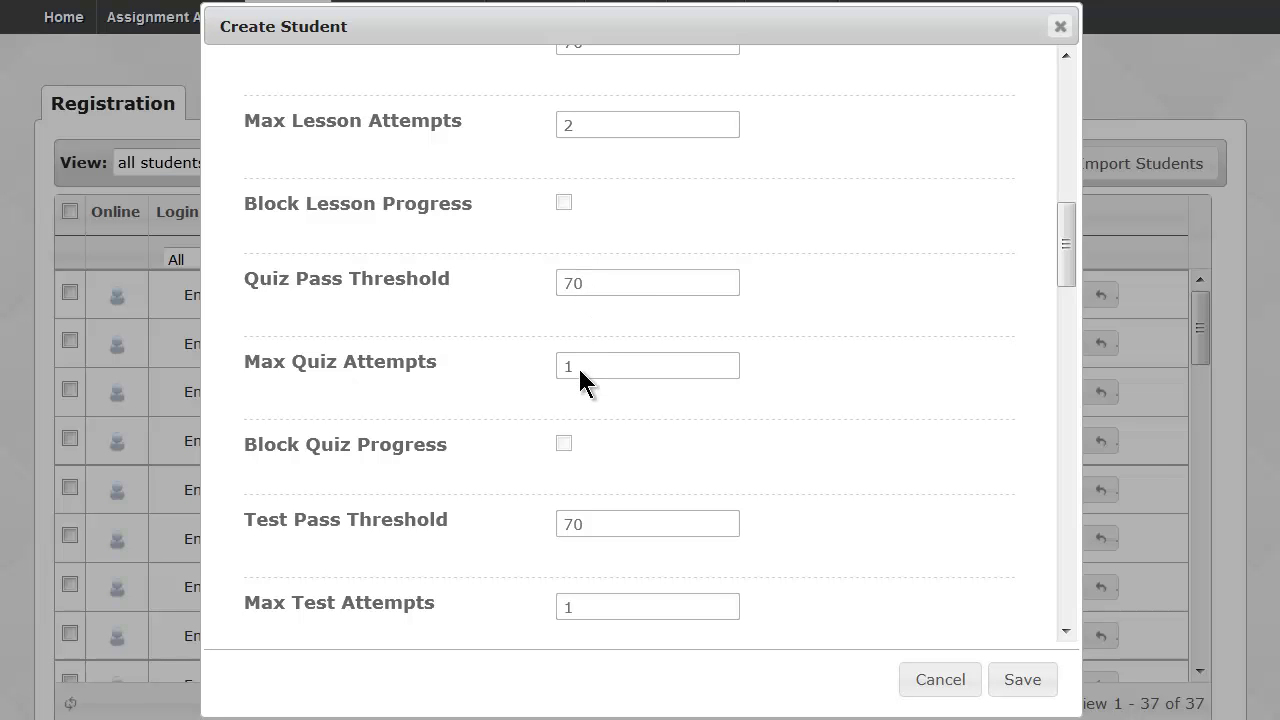
scroll(580, 373, "down", 2)
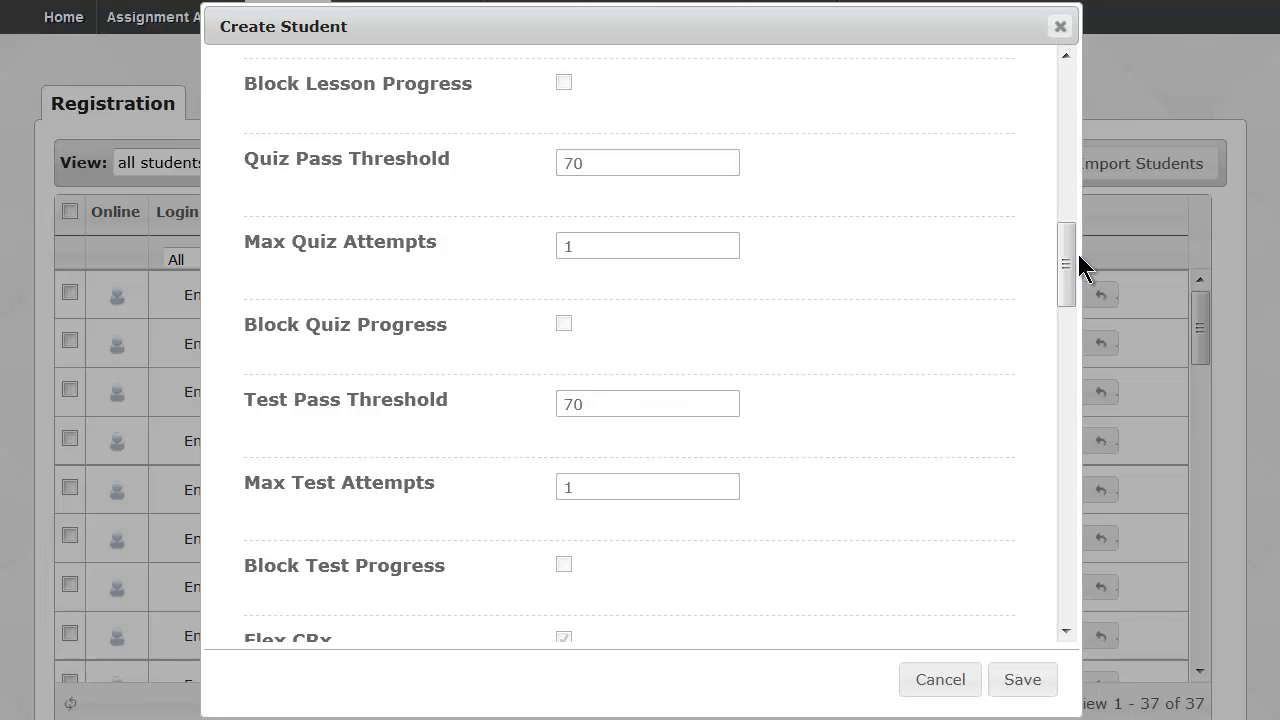
left_click_drag(1068, 261, 1071, 194)
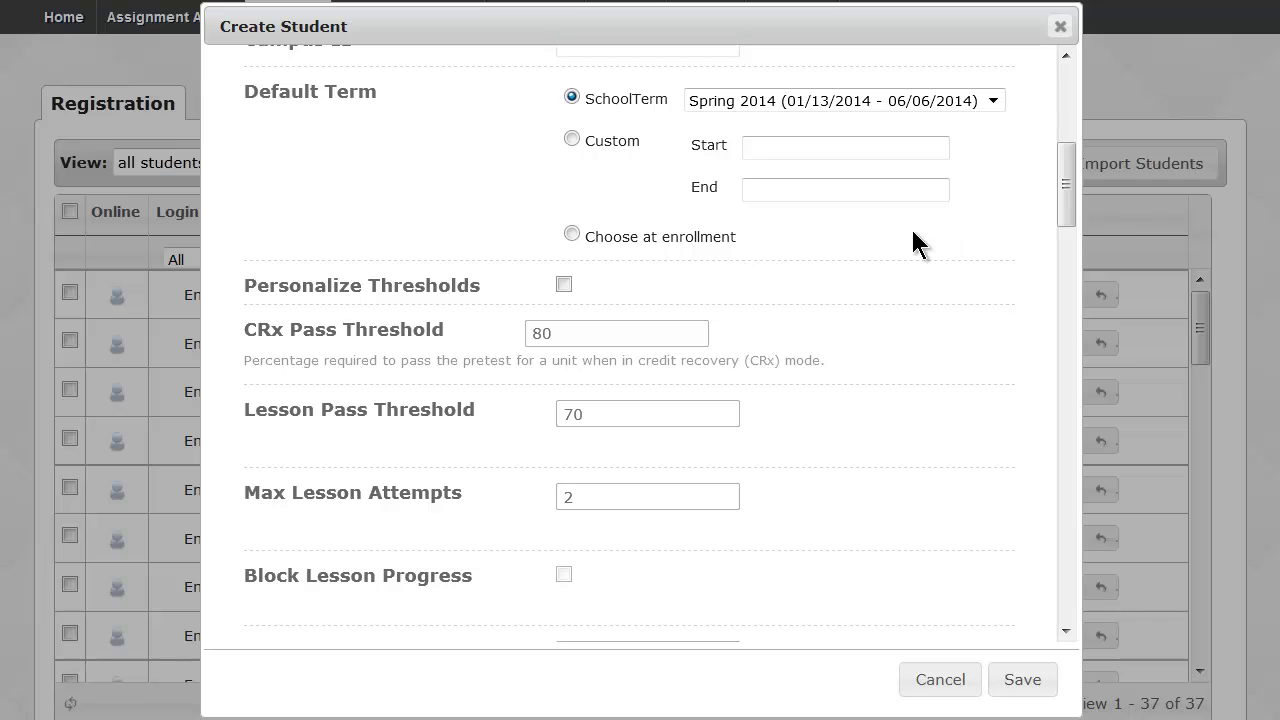
Check Personalize Thresholds, set CRx Pass Threshold to 80 and Max Lesson Attempts to 2.
left_click_drag(246, 282, 476, 283)
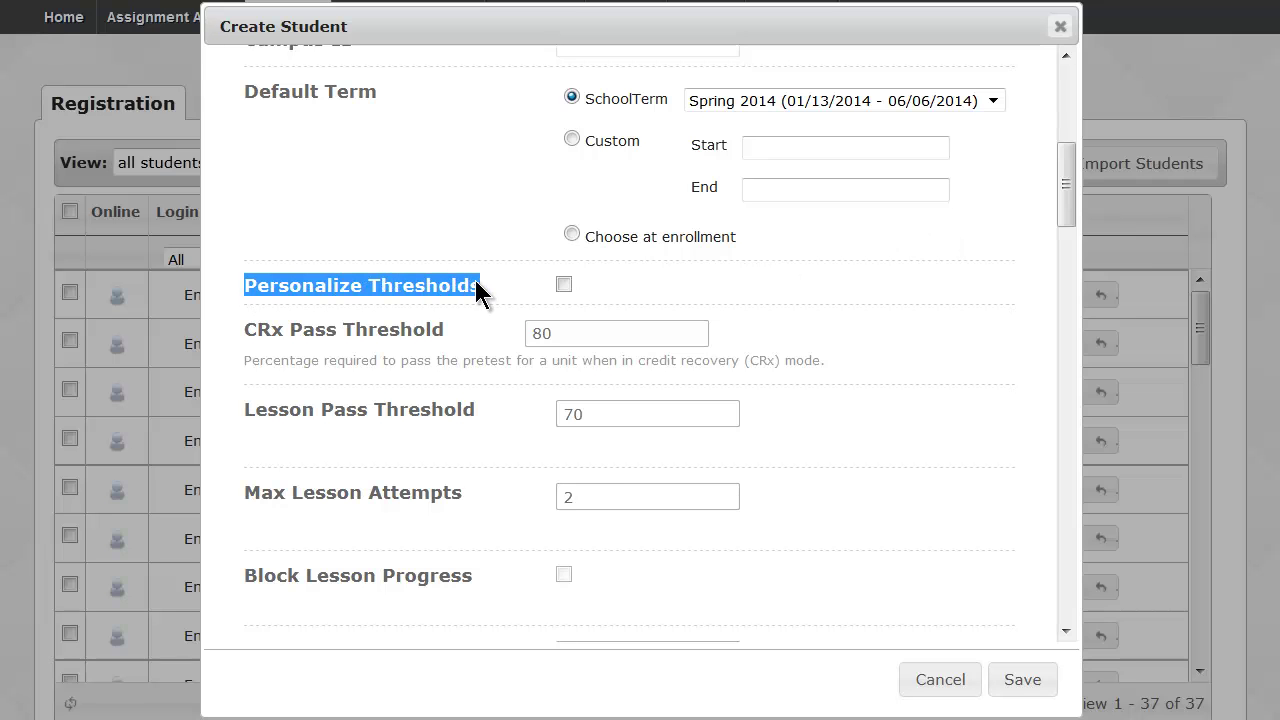
left_click(563, 287)
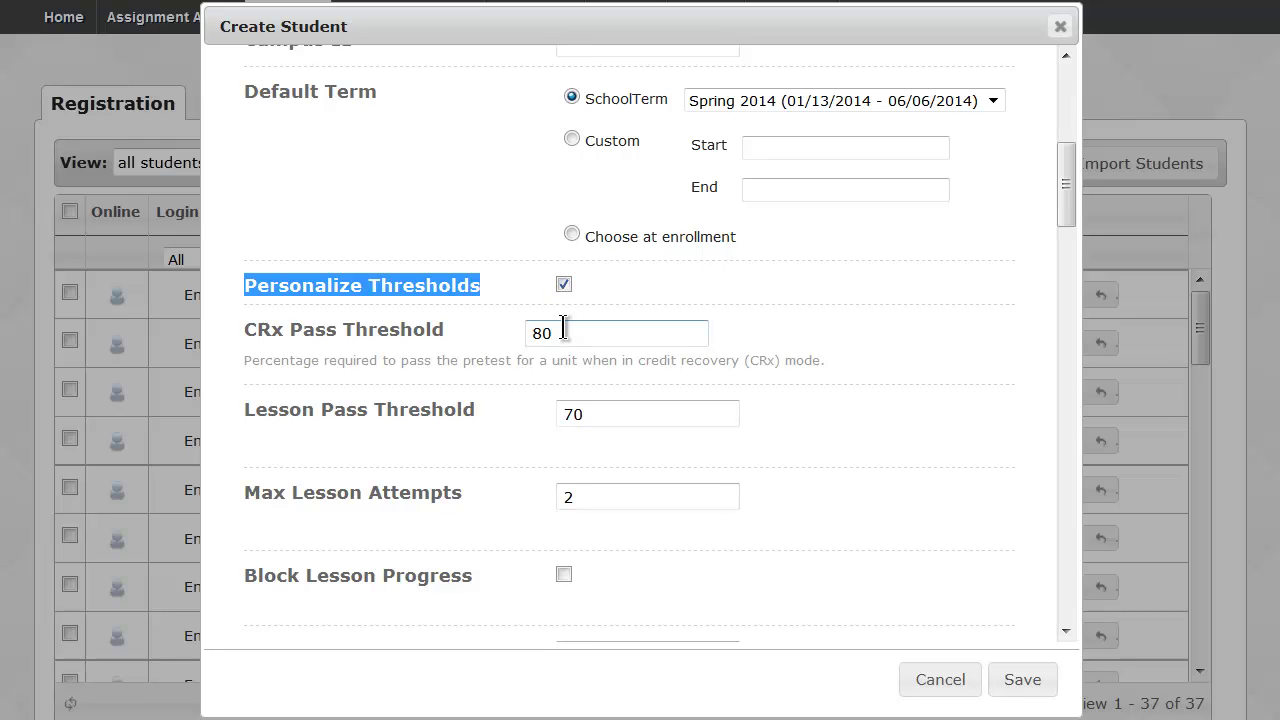
left_click(562, 330)
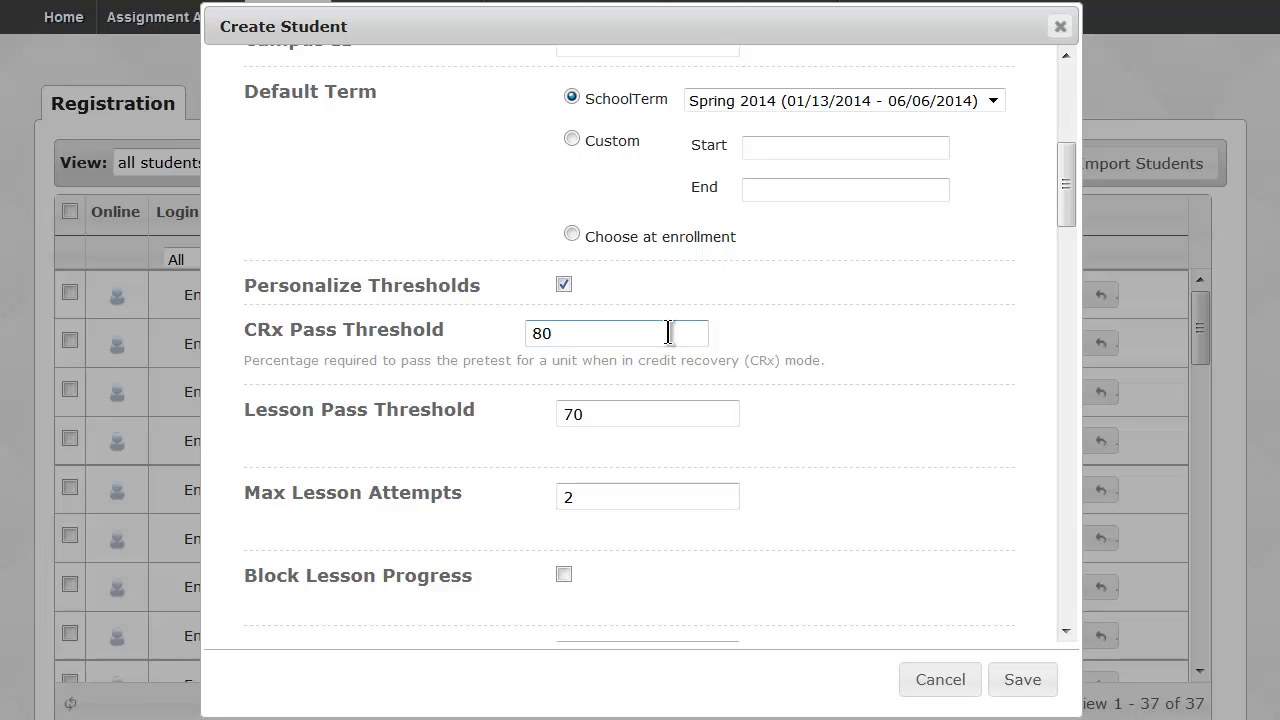
scroll(668, 333, "down", 4)
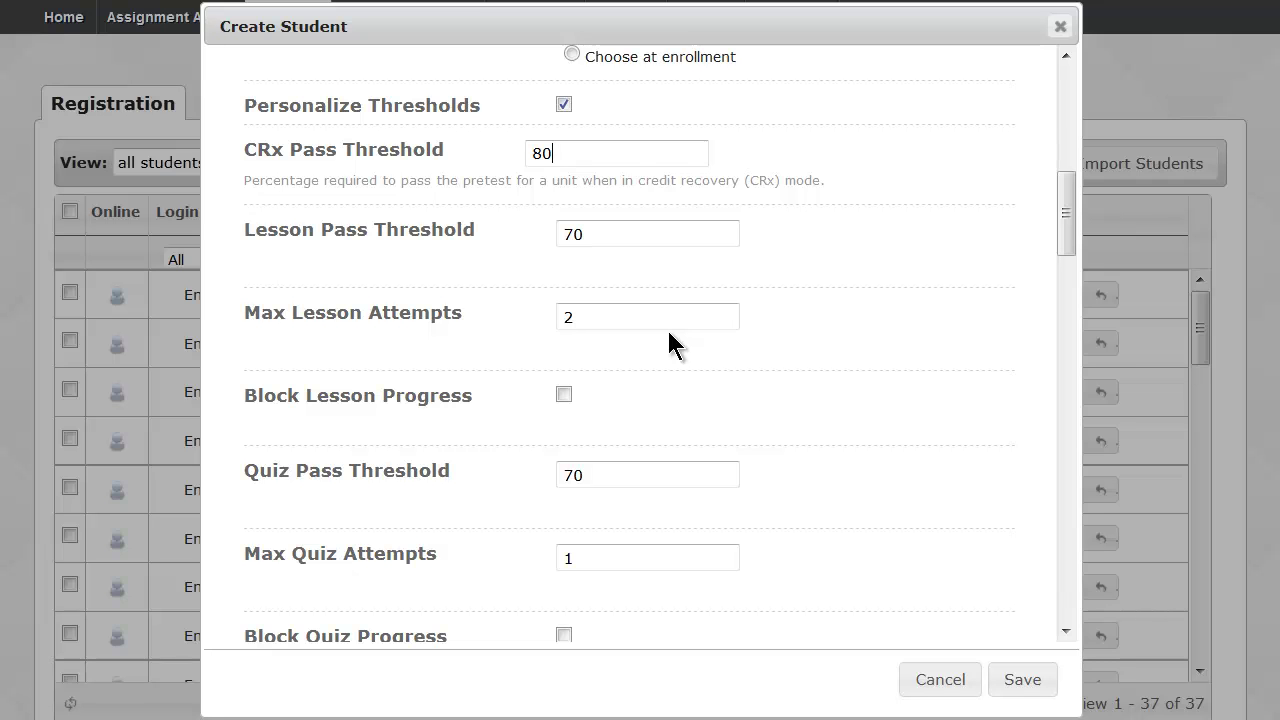
left_click(651, 322)
Check Personalize Weights, unlocking weights of lesson 25, project 15, quiz 25 and test 35.
left_click_drag(1066, 194, 1076, 397)
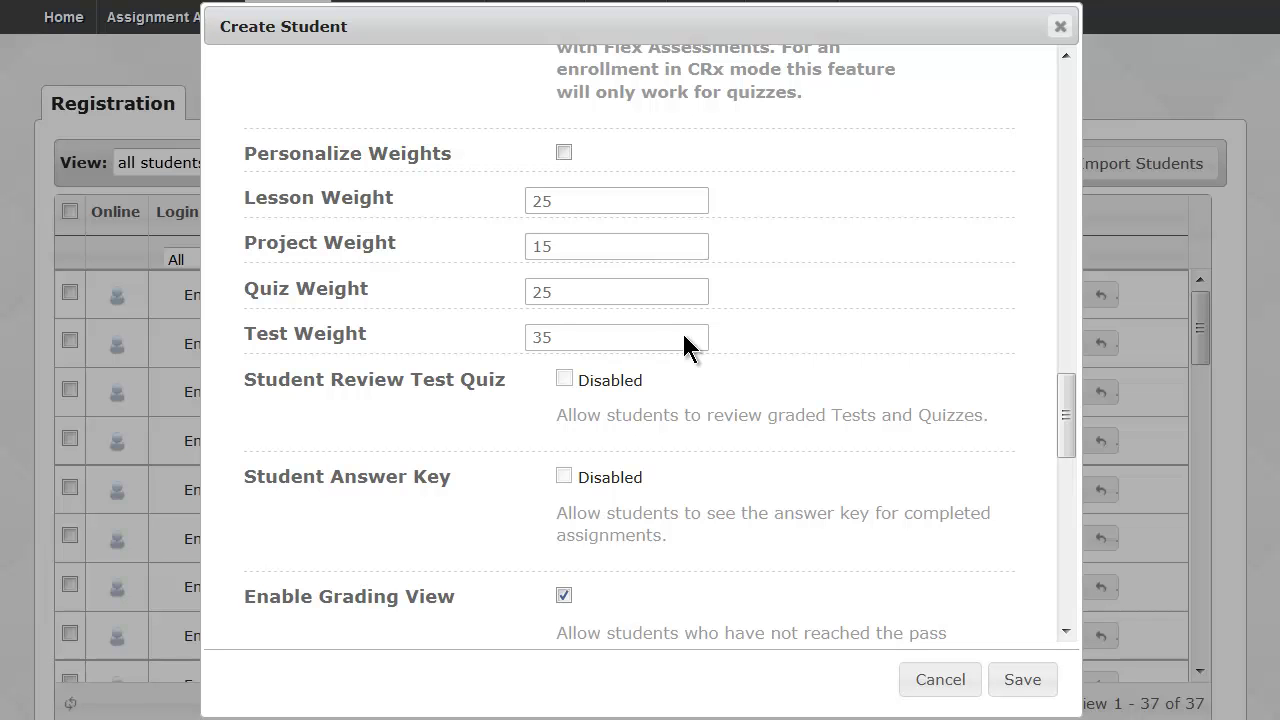
left_click(564, 152)
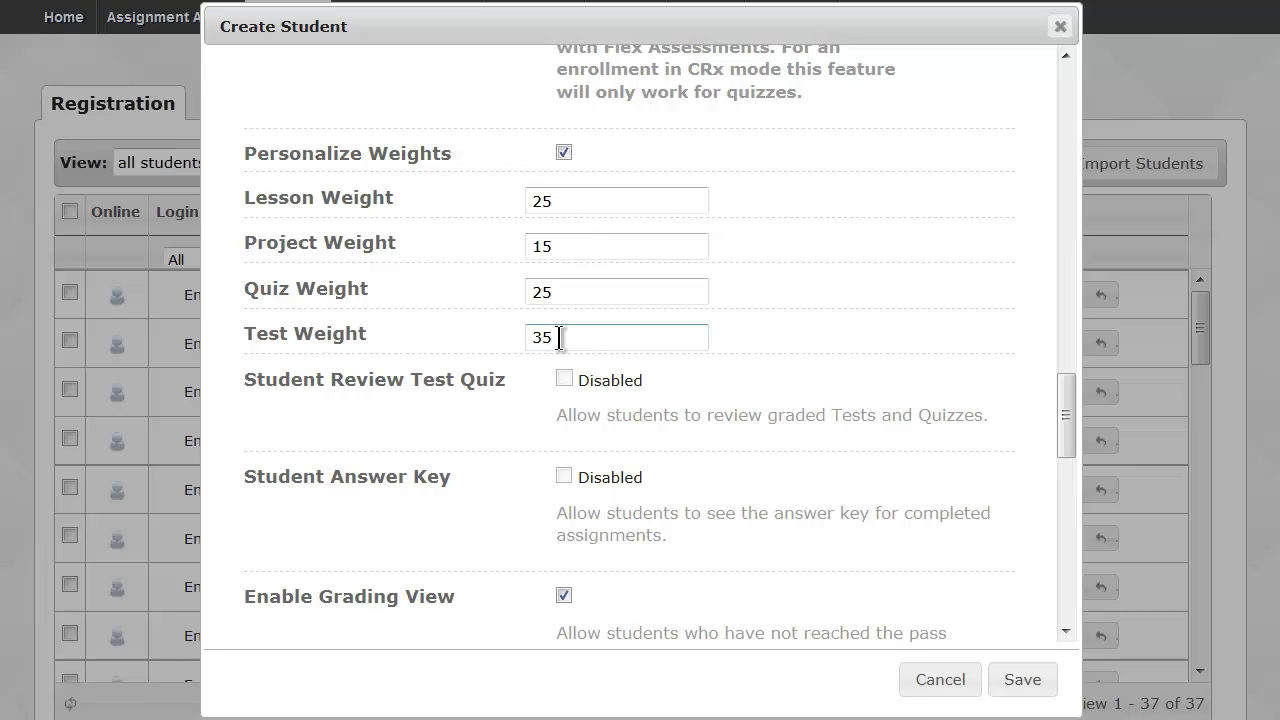
left_click_drag(1066, 400, 1066, 445)
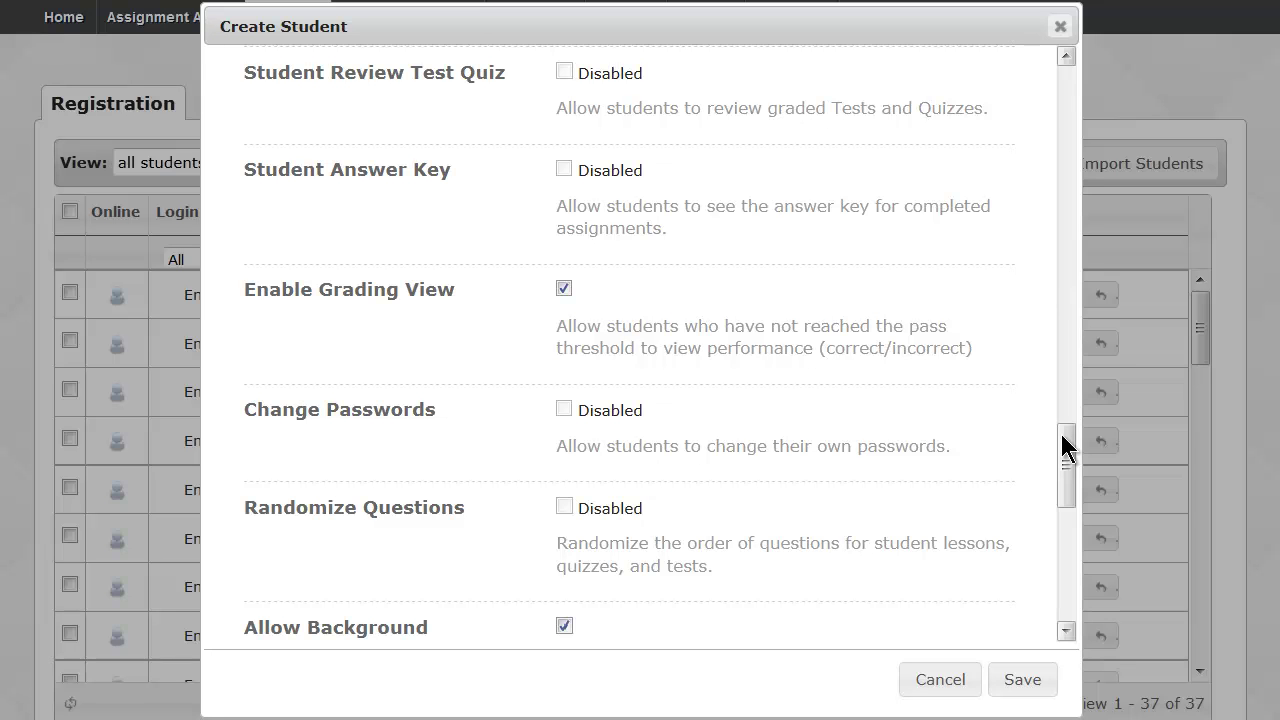
left_click_drag(1062, 436, 1066, 445)
left_click_drag(579, 73, 624, 73)
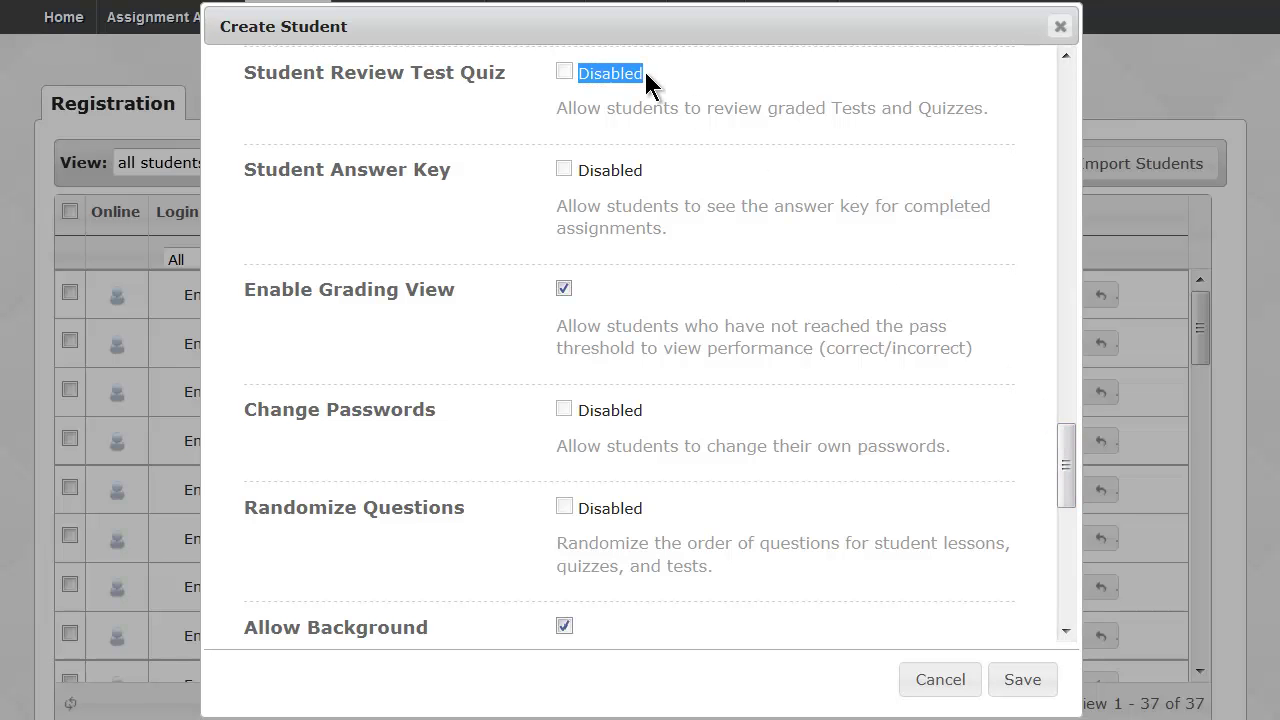
left_click(651, 165)
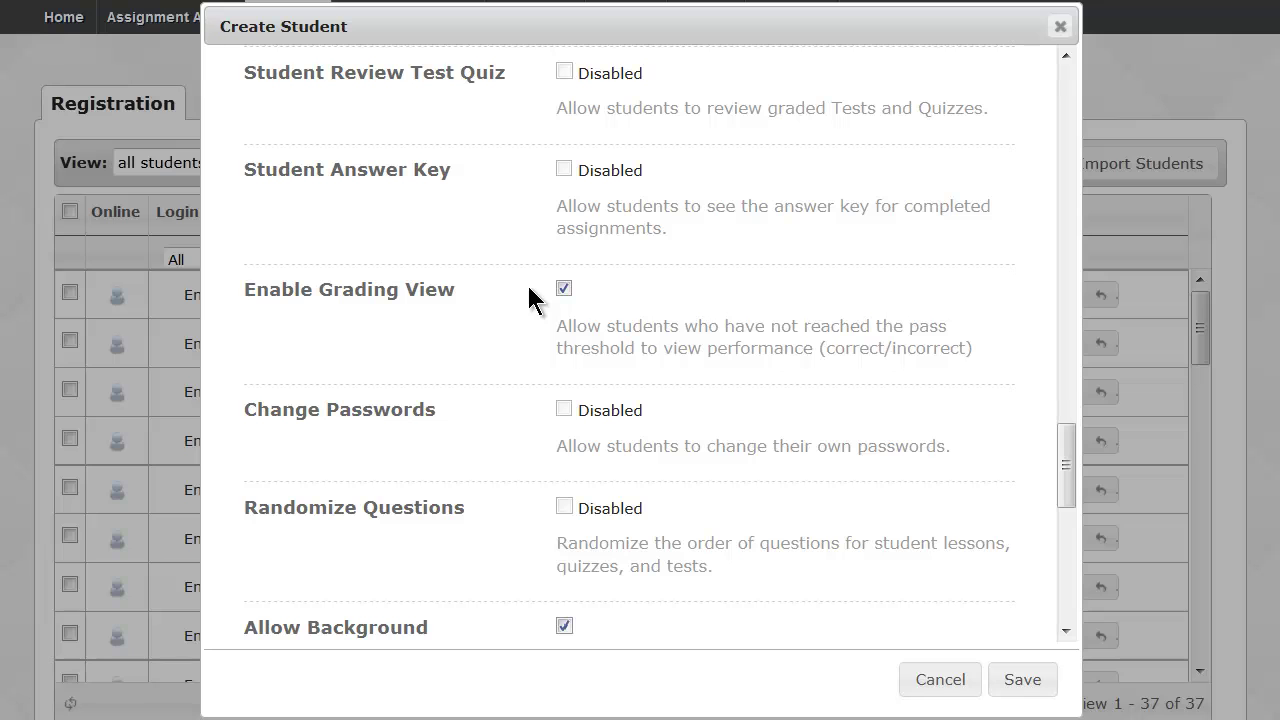
left_click(564, 290)
left_click(565, 288)
left_click_drag(406, 66, 519, 84)
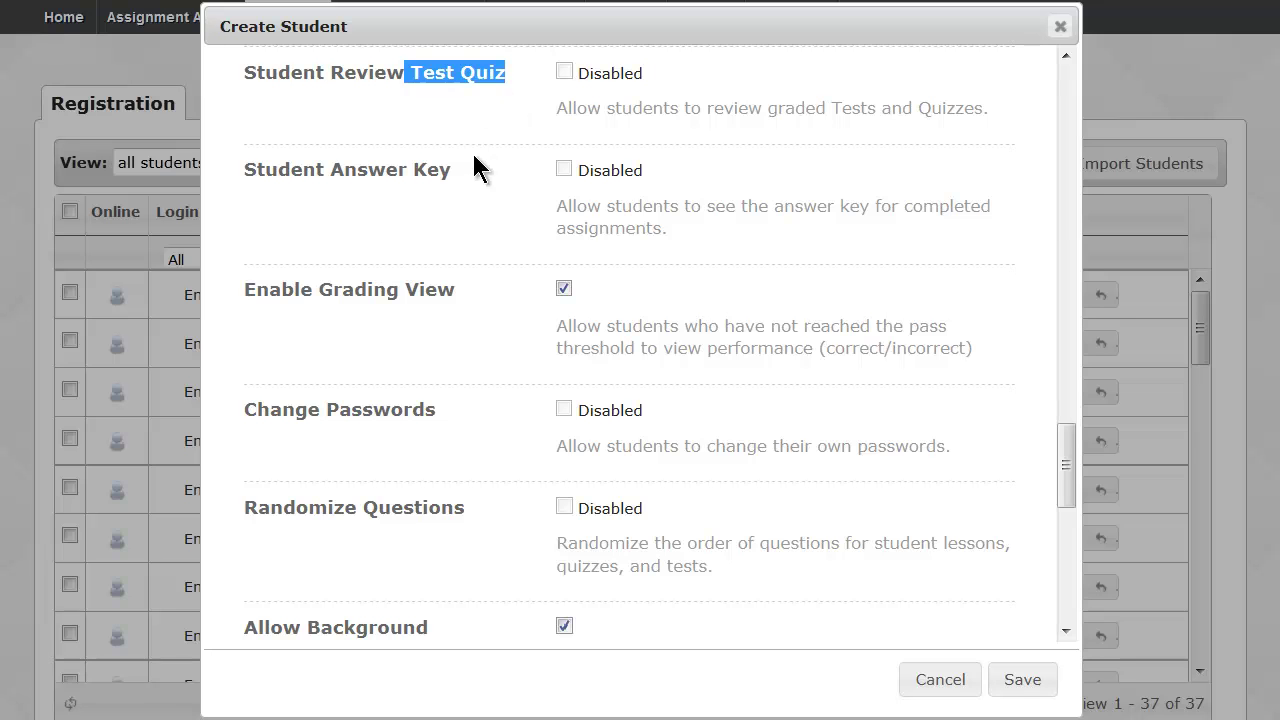
left_click(473, 185)
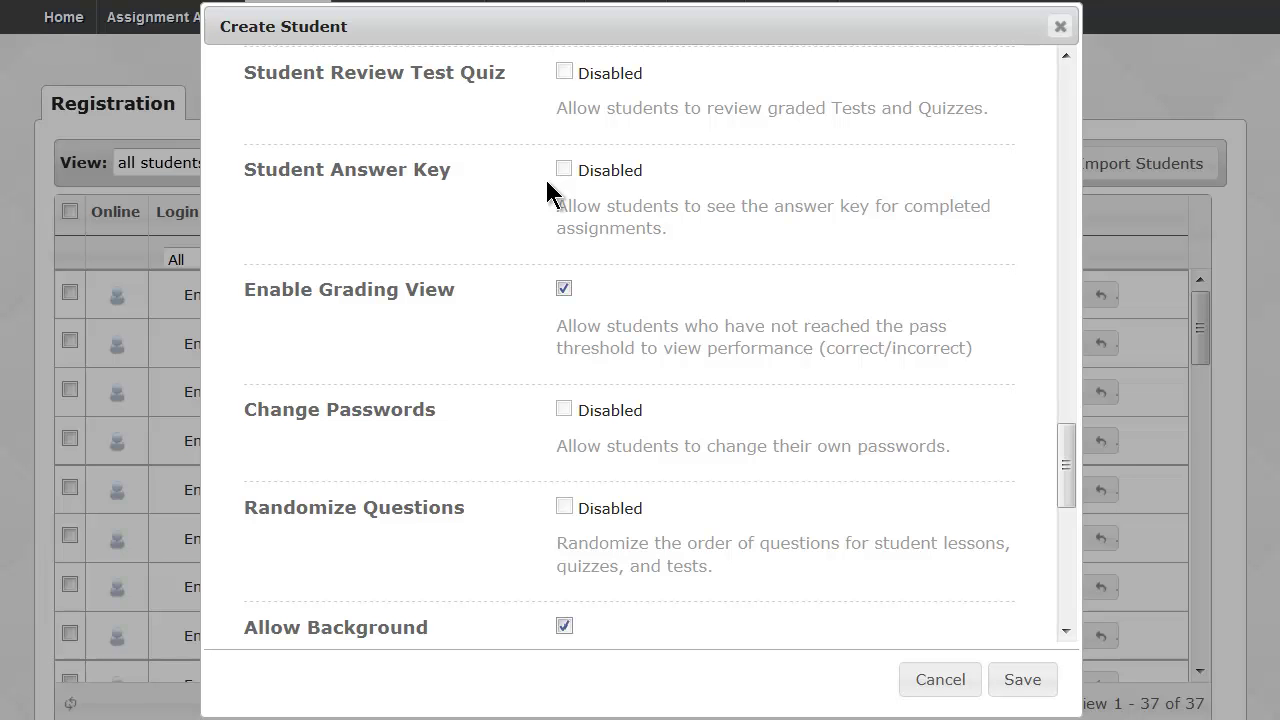
scroll(547, 190, "down", 1)
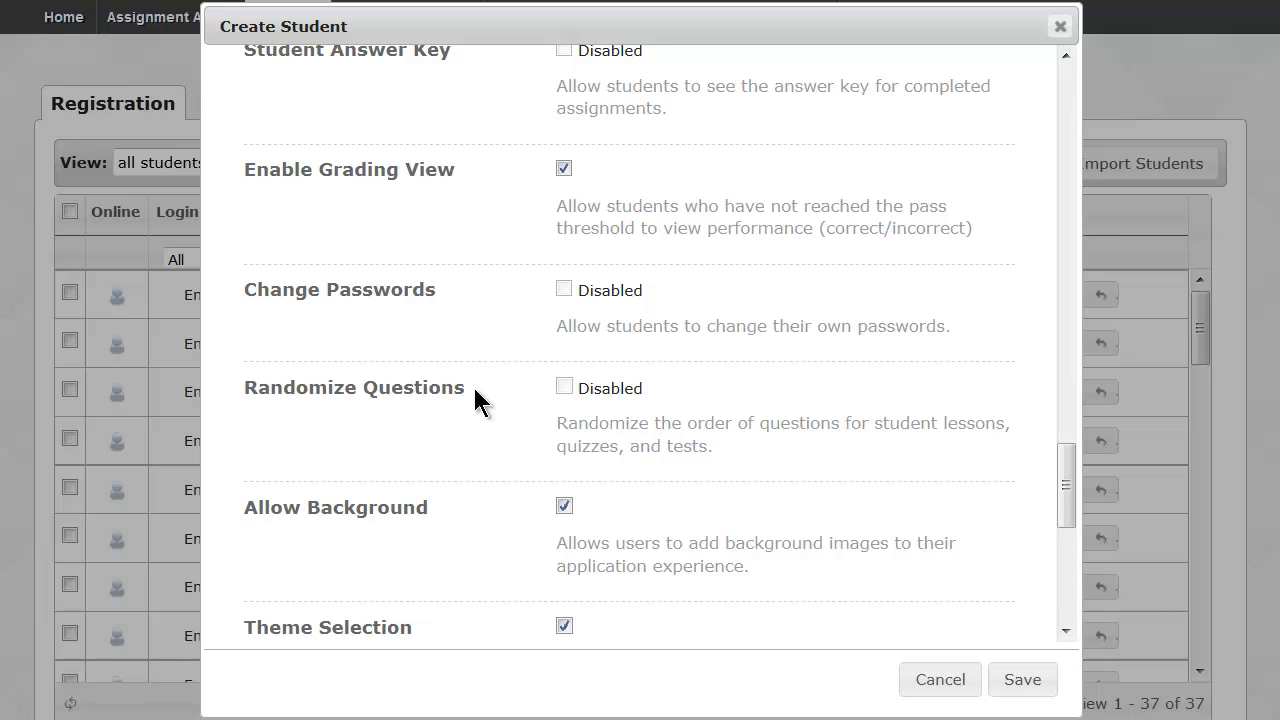
scroll(475, 390, "down", 3)
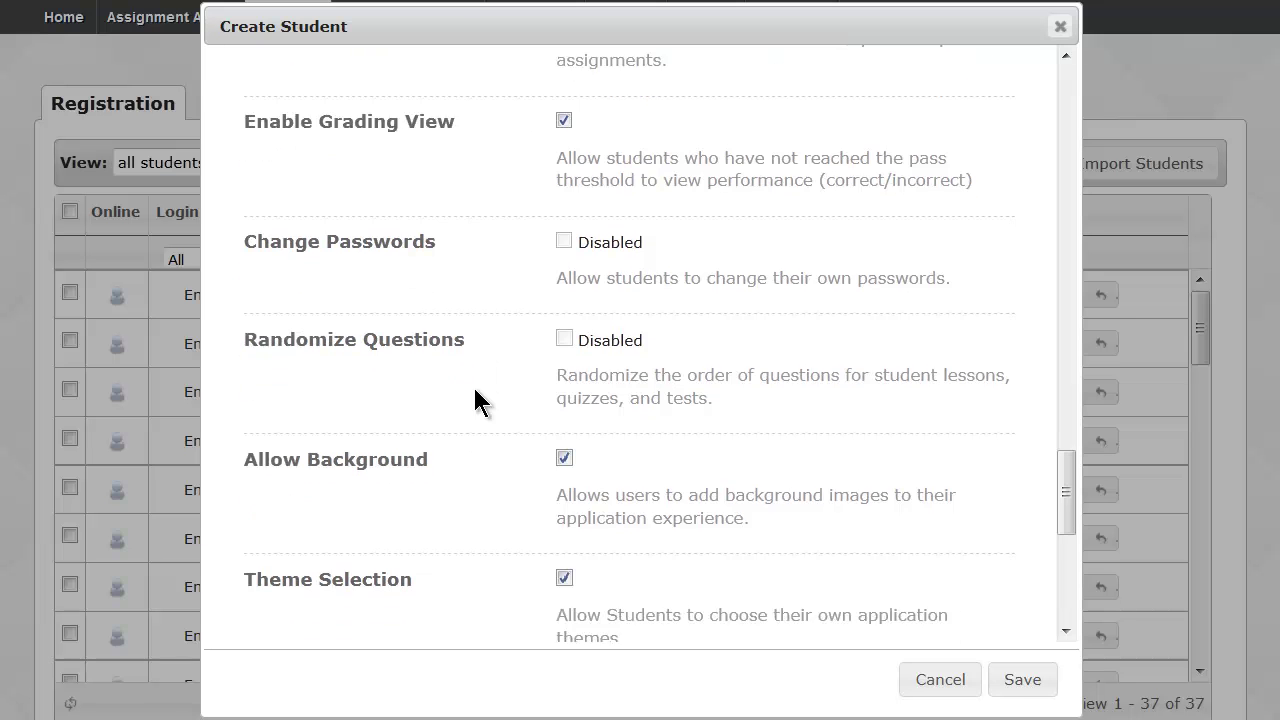
scroll(473, 385, "down", 1)
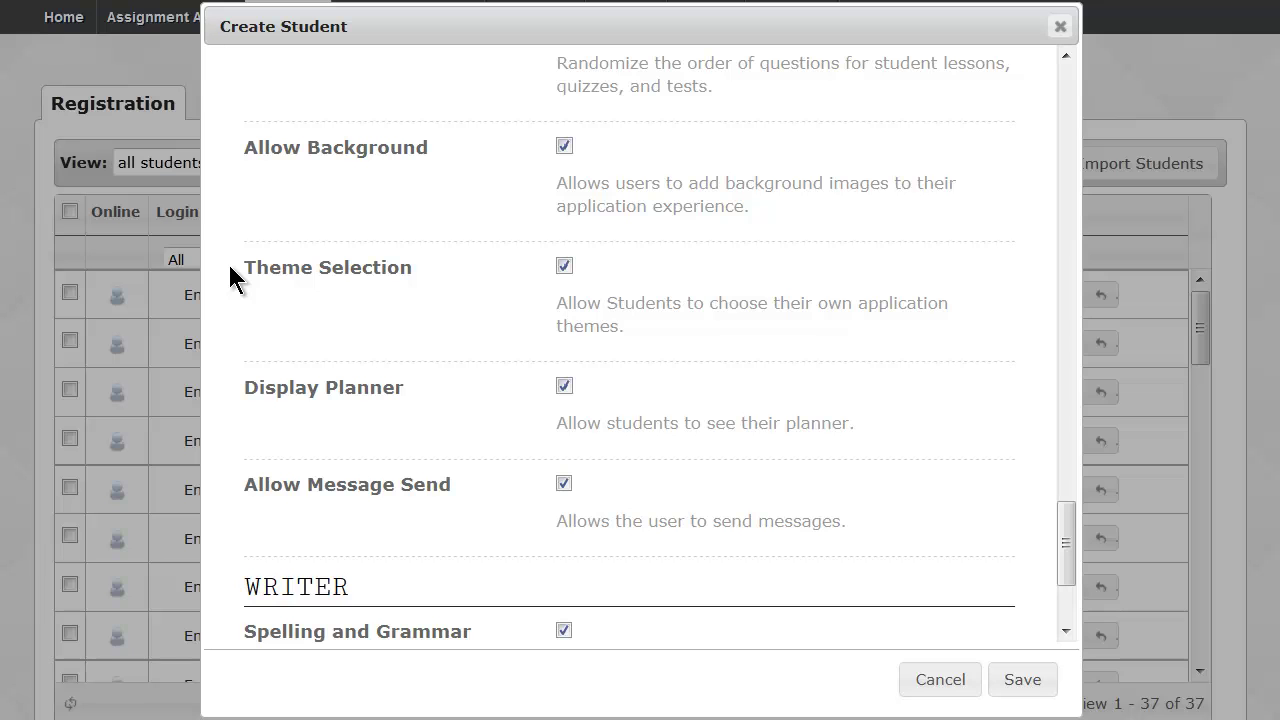
scroll(230, 278, "down", 3)
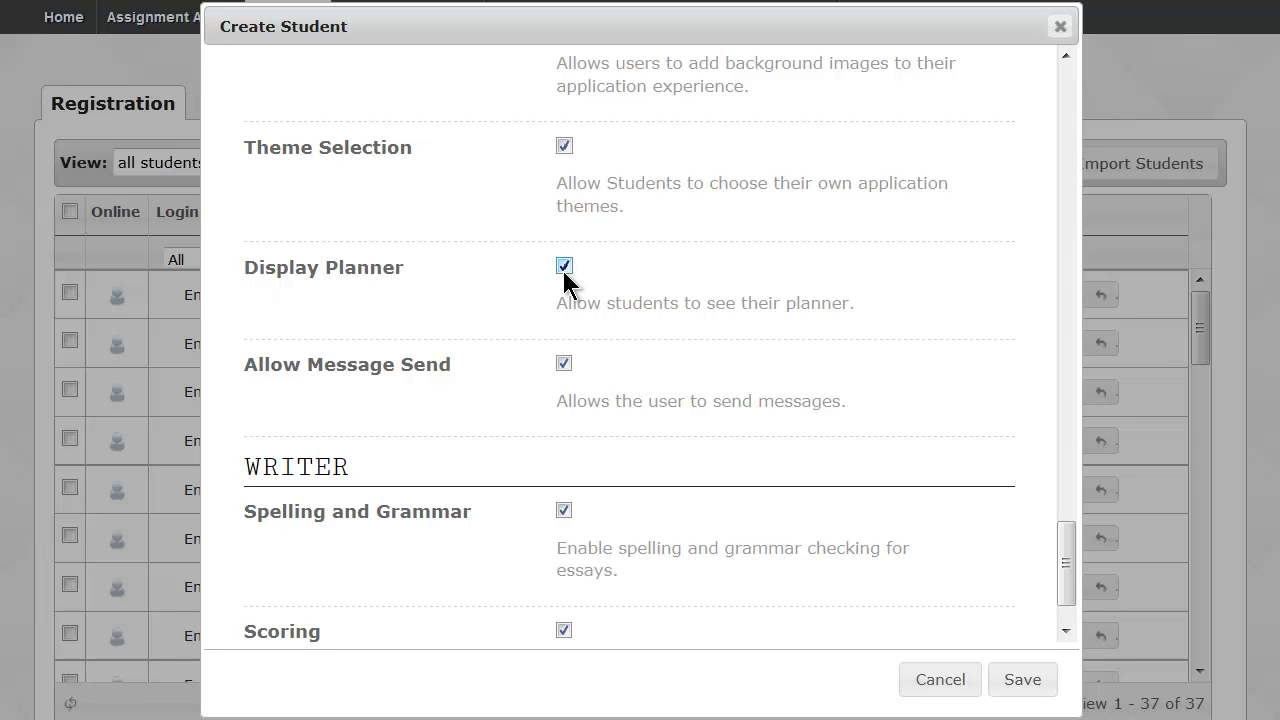
scroll(446, 276, "down", 1)
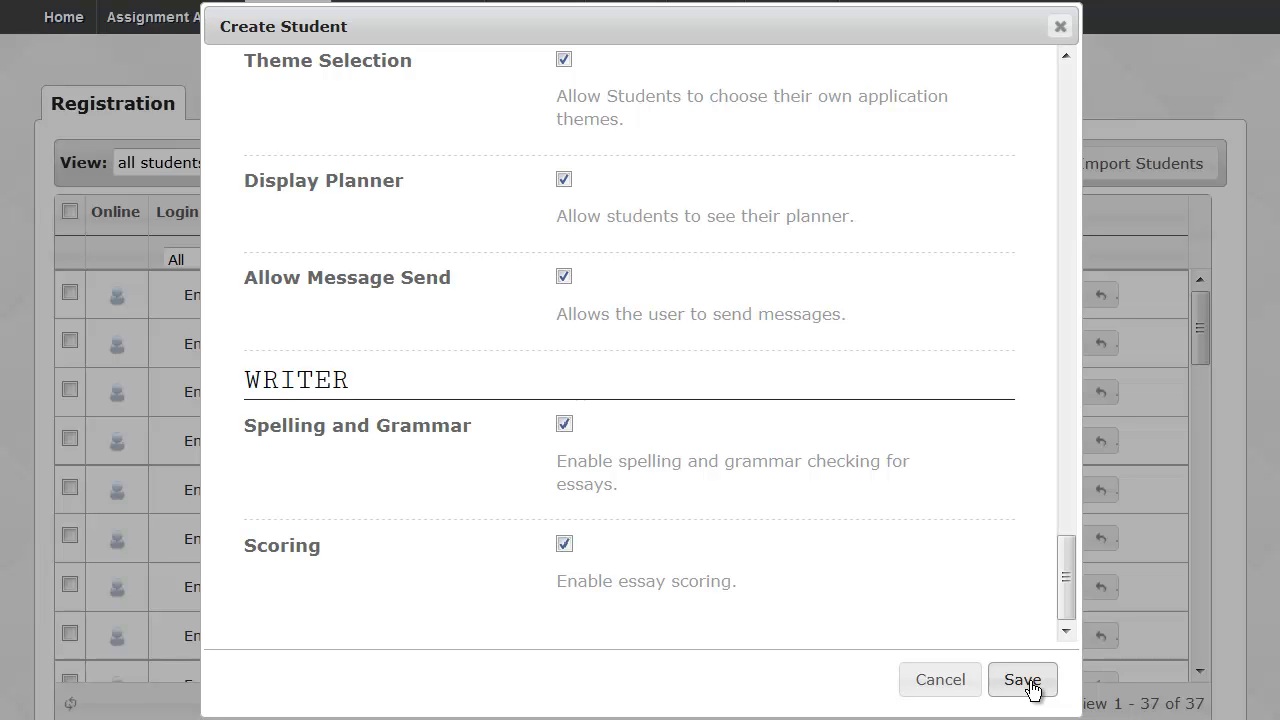
scroll(1065, 604, "up", 10)
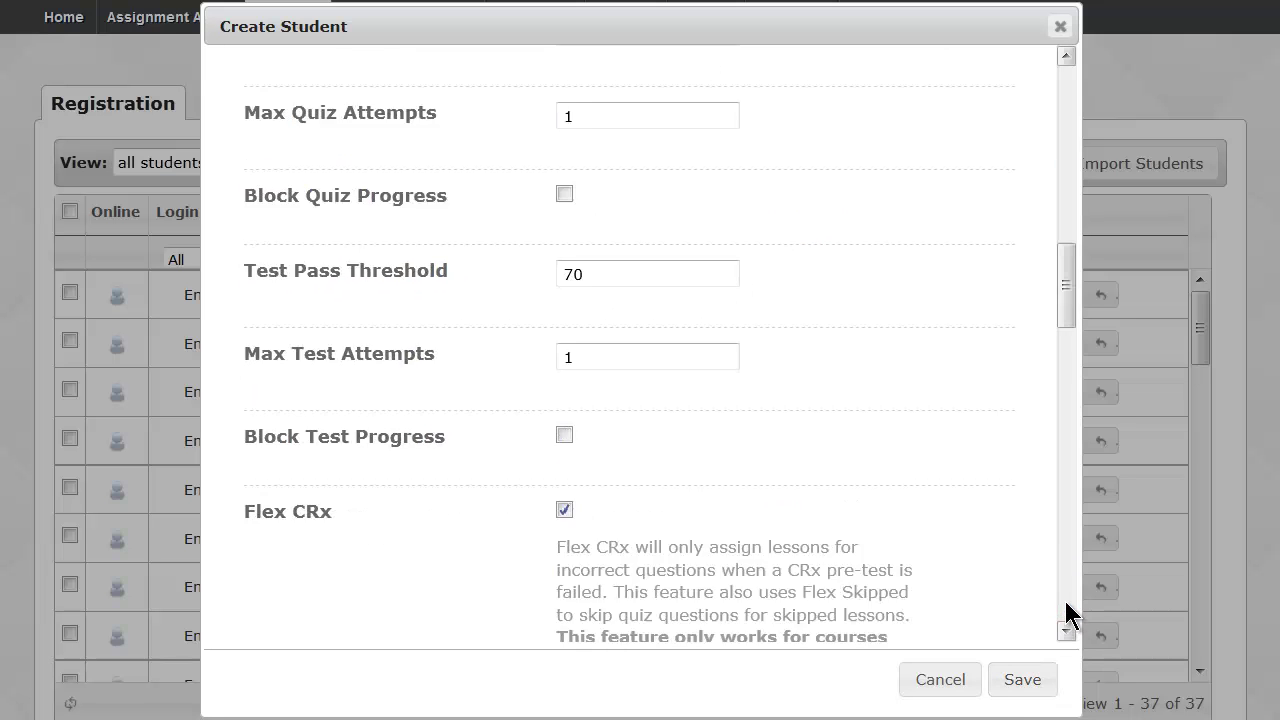
scroll(1066, 610, "down", 2)
left_click_drag(1070, 312, 1072, 90)
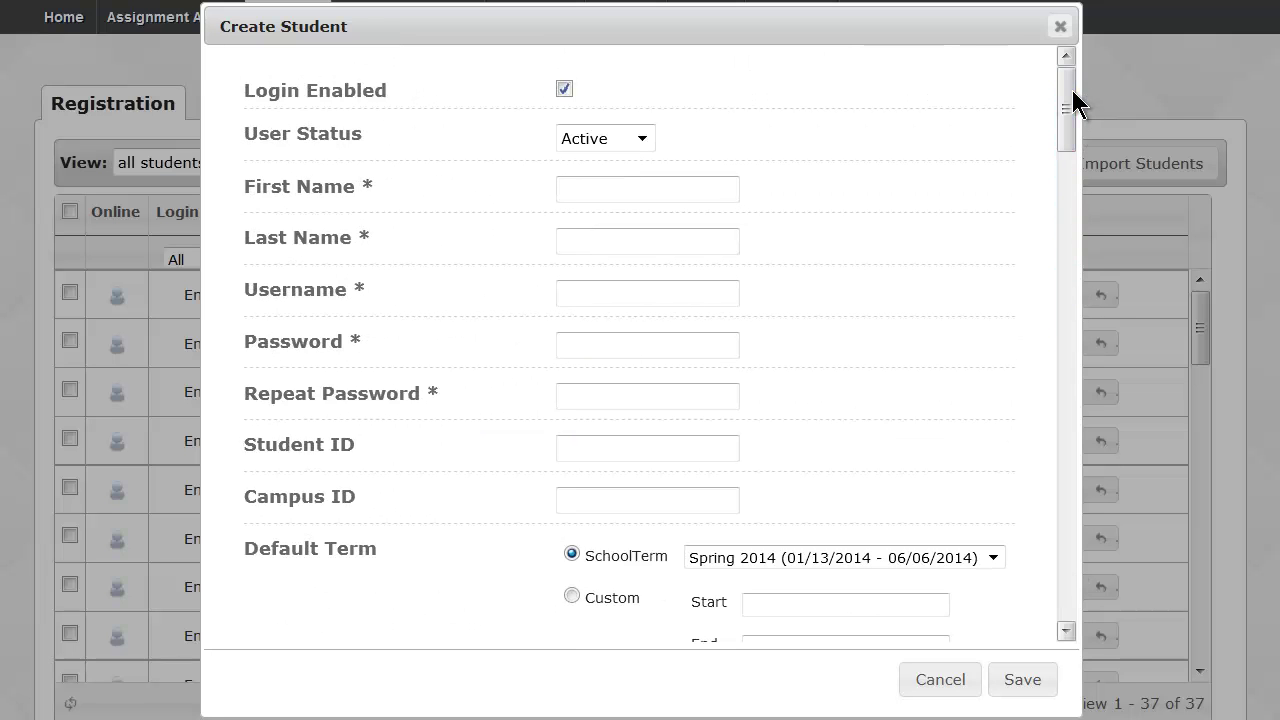
left_click(1069, 90)
left_click_drag(1069, 88, 1069, 93)
left_click(380, 210)
left_click(370, 262)
left_click(356, 312)
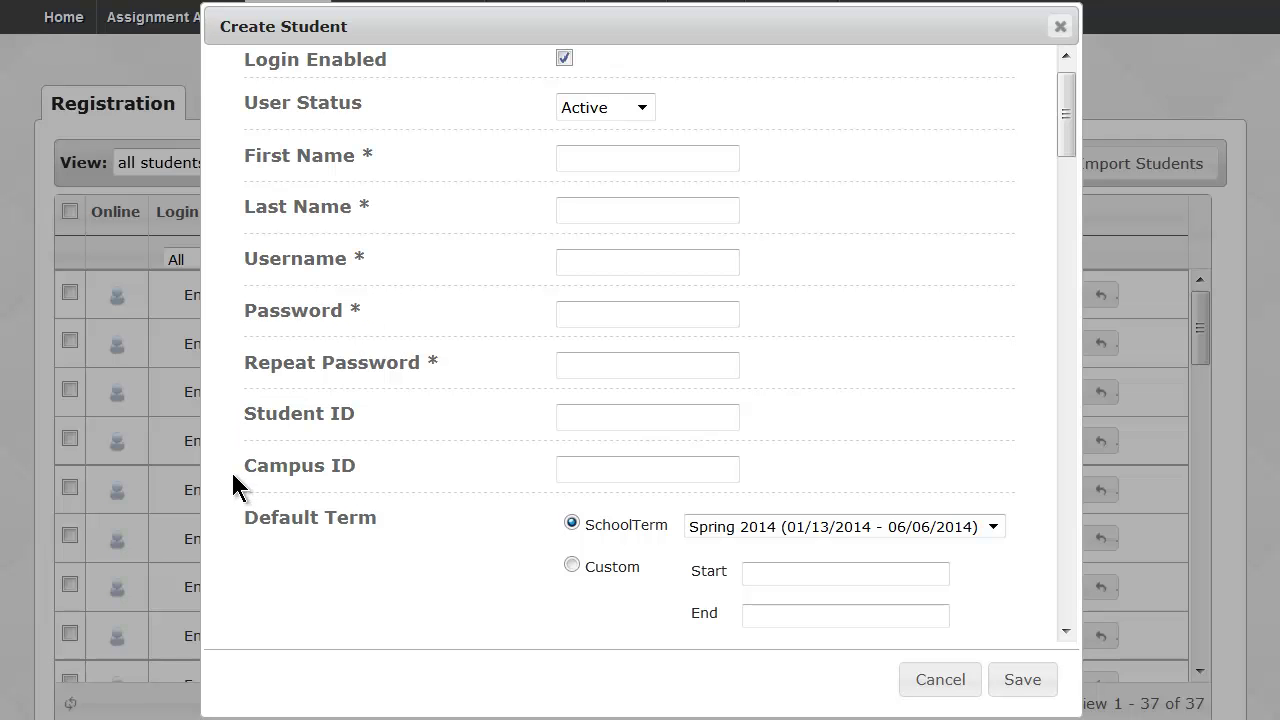
Scroll through the Create Student form, then close it unsaved to return to the 37 active students.
scroll(230, 487, "down", 3)
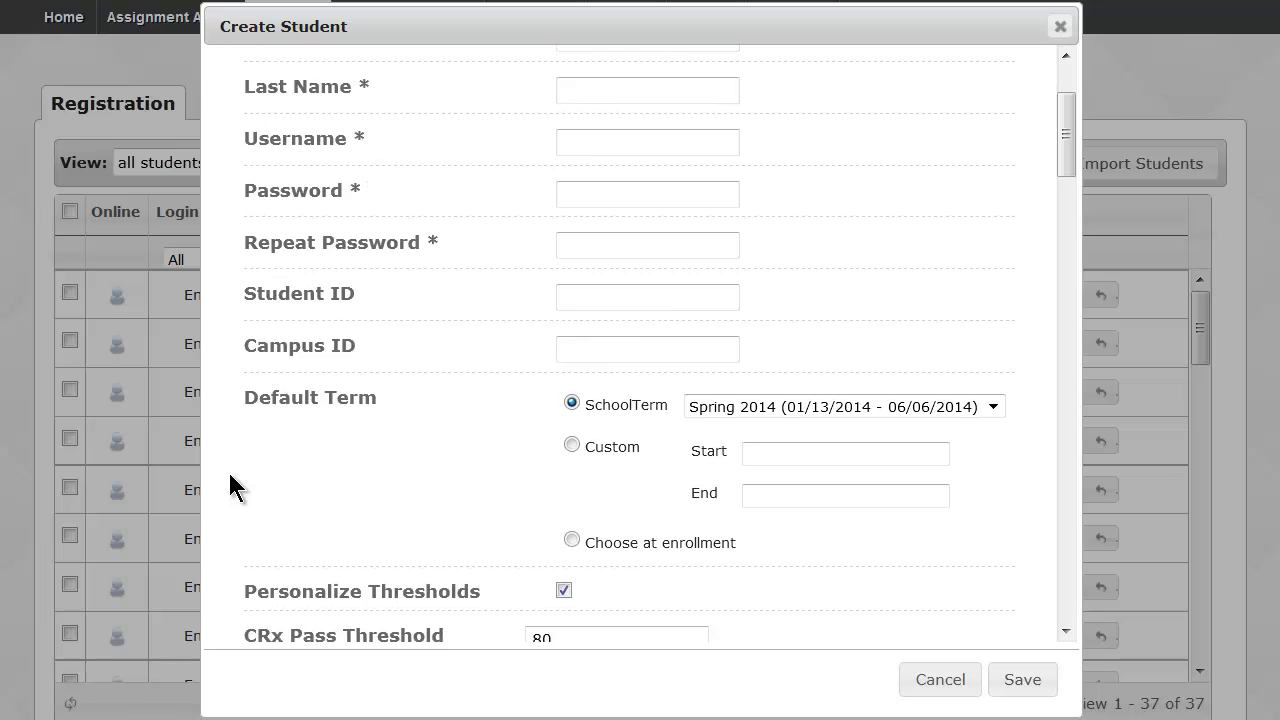
scroll(231, 475, "down", 5)
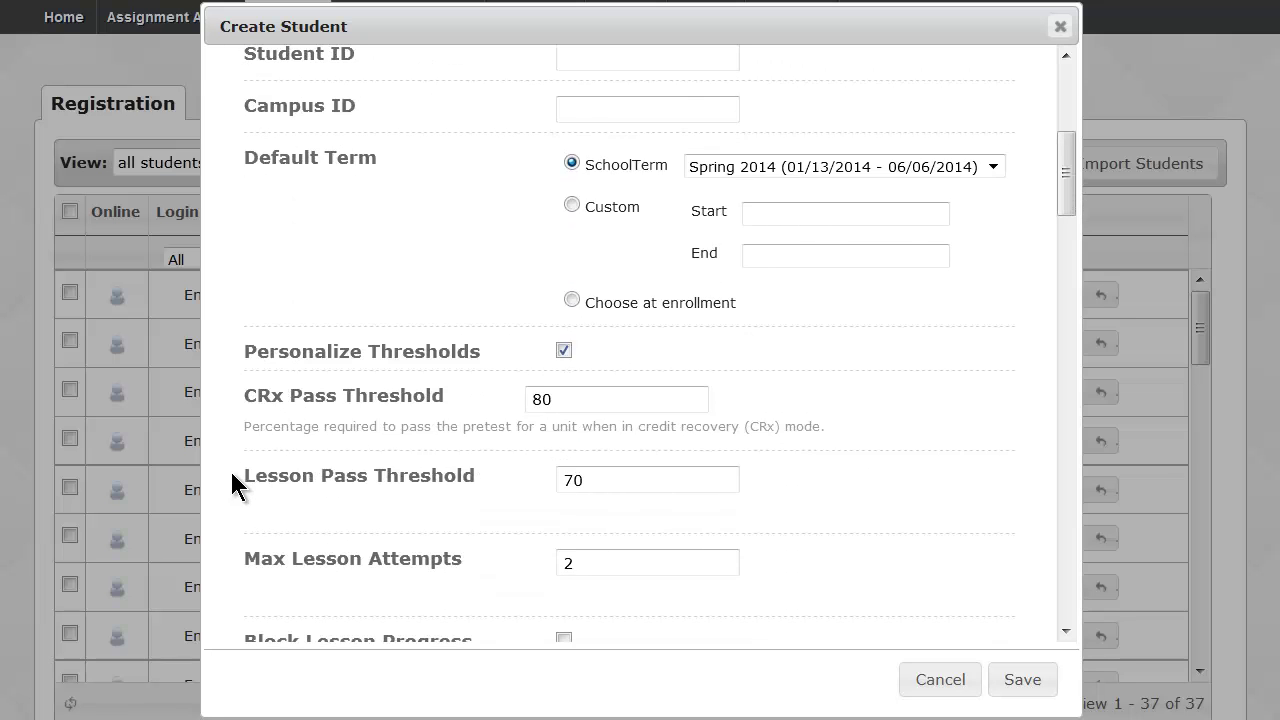
scroll(231, 475, "down", 5)
scroll(231, 484, "down", 1)
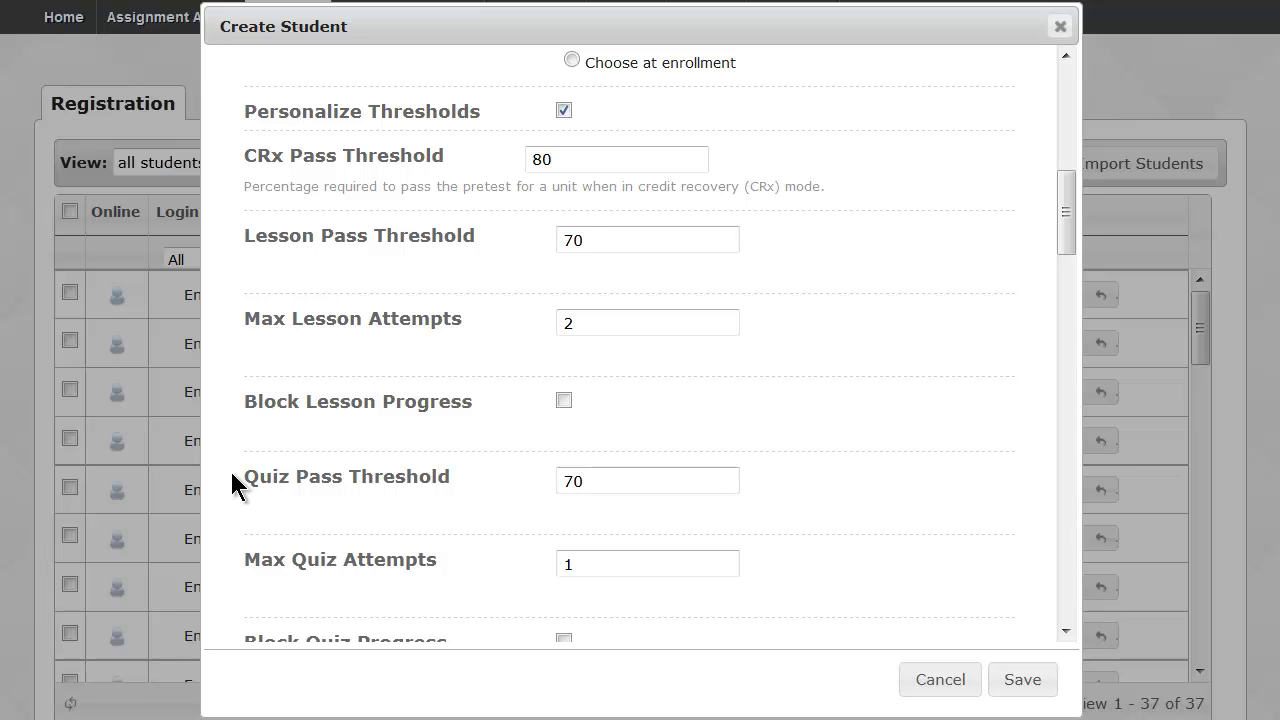
left_click_drag(1066, 220, 1068, 222)
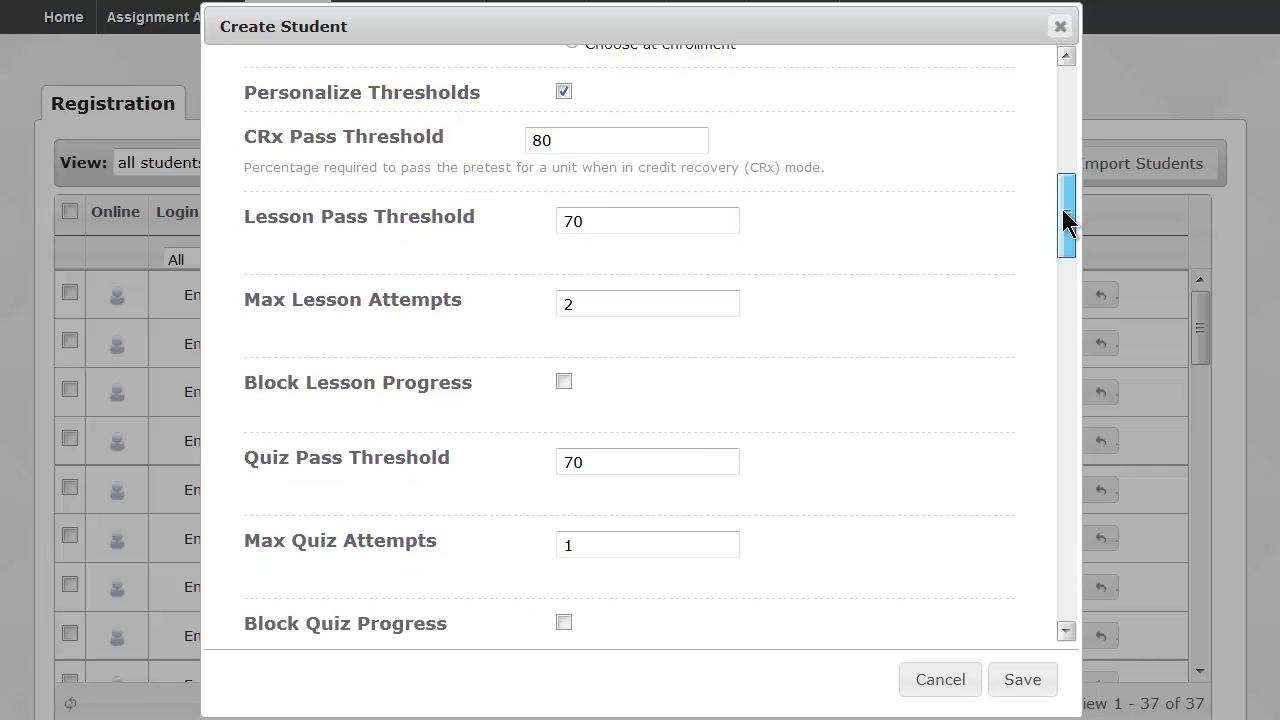
left_click_drag(1064, 211, 1064, 211)
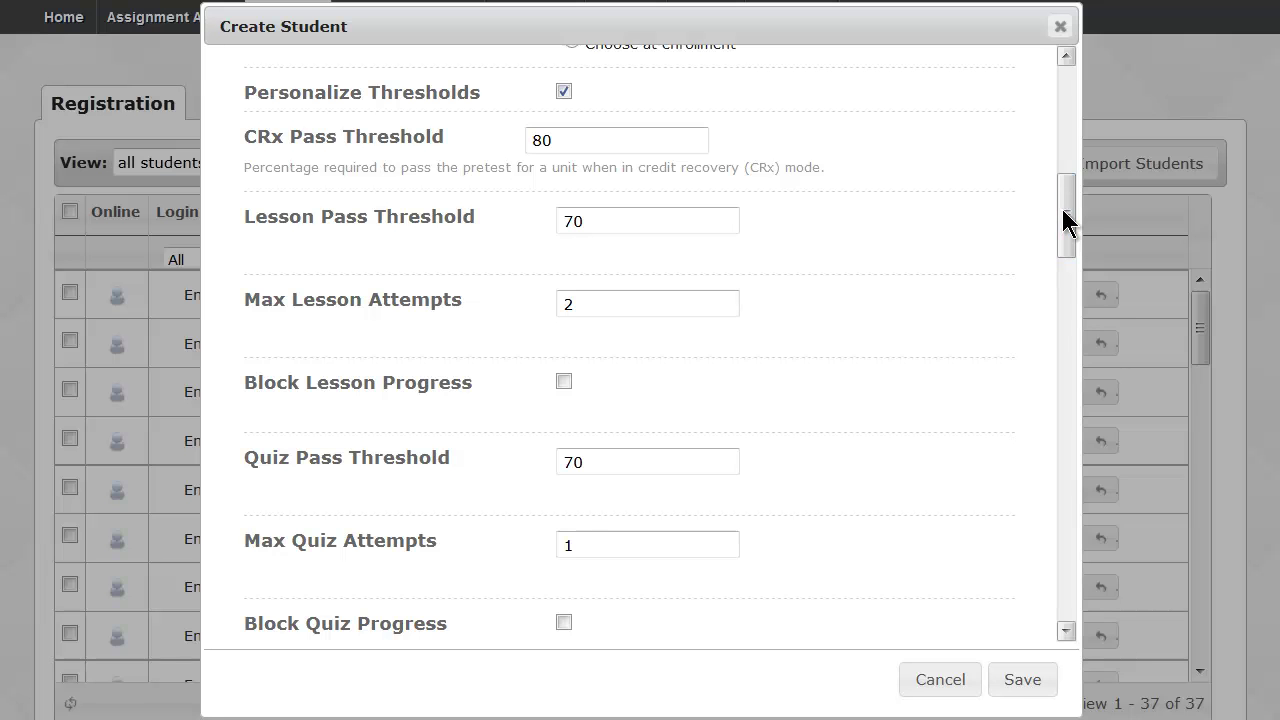
left_click(1060, 27)
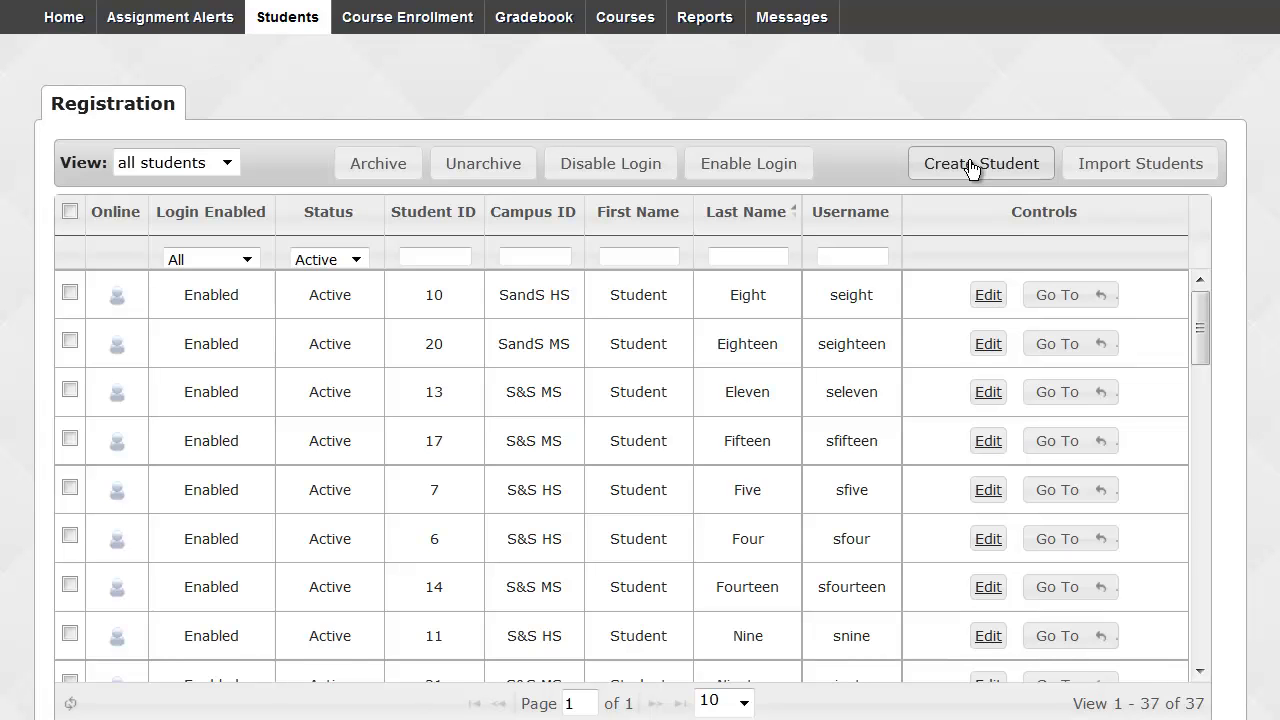
left_click(1126, 166)
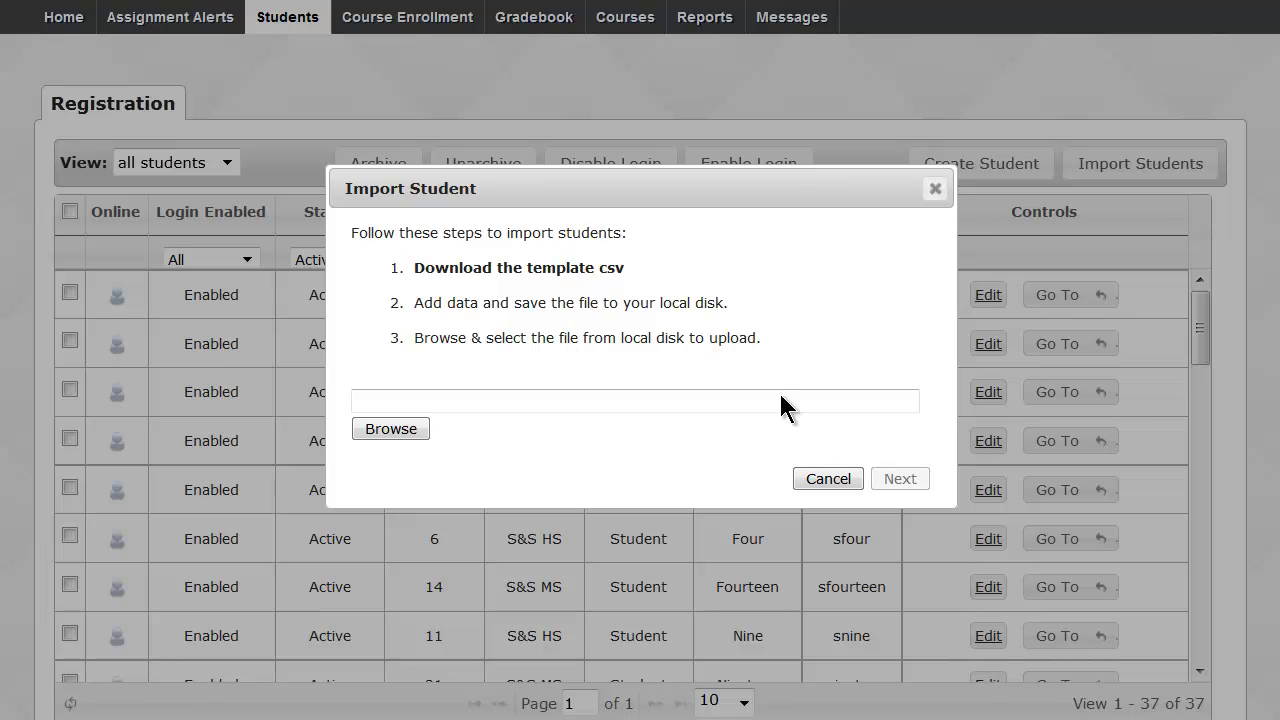
left_click(820, 480)
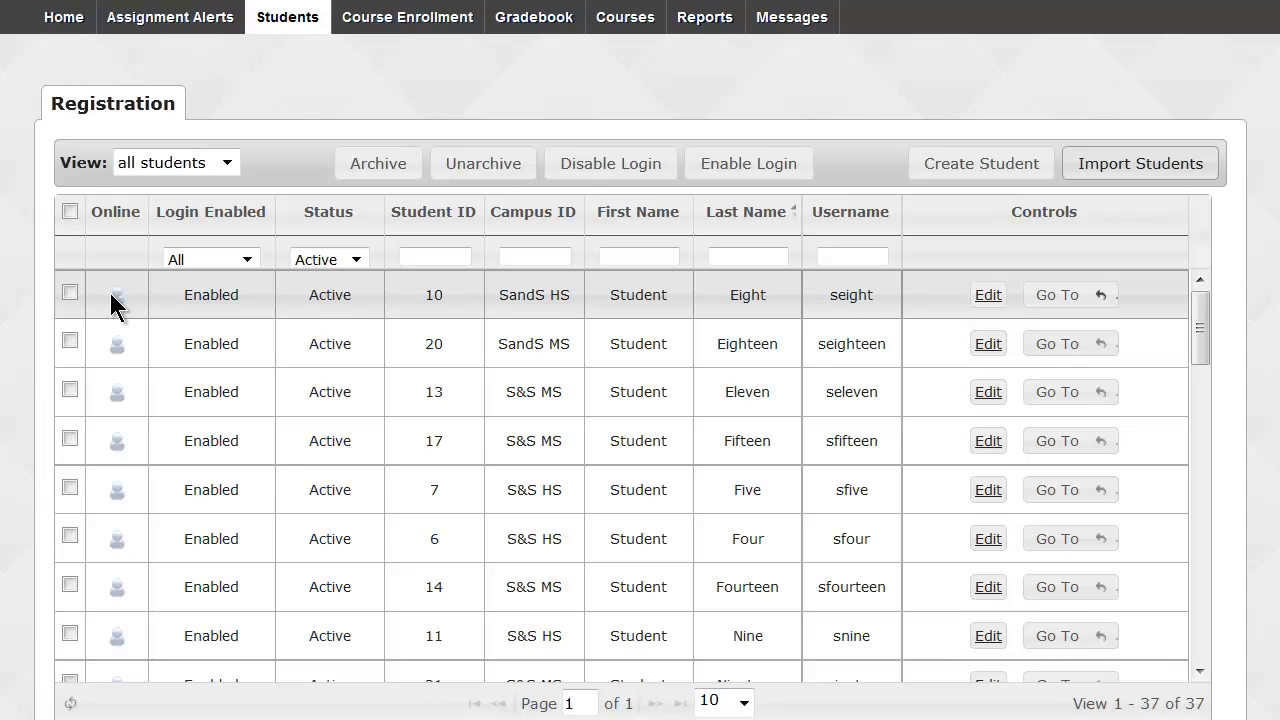
Filter the list by the student's last name and log that single online student out.
left_click(726, 258)
type("sue")
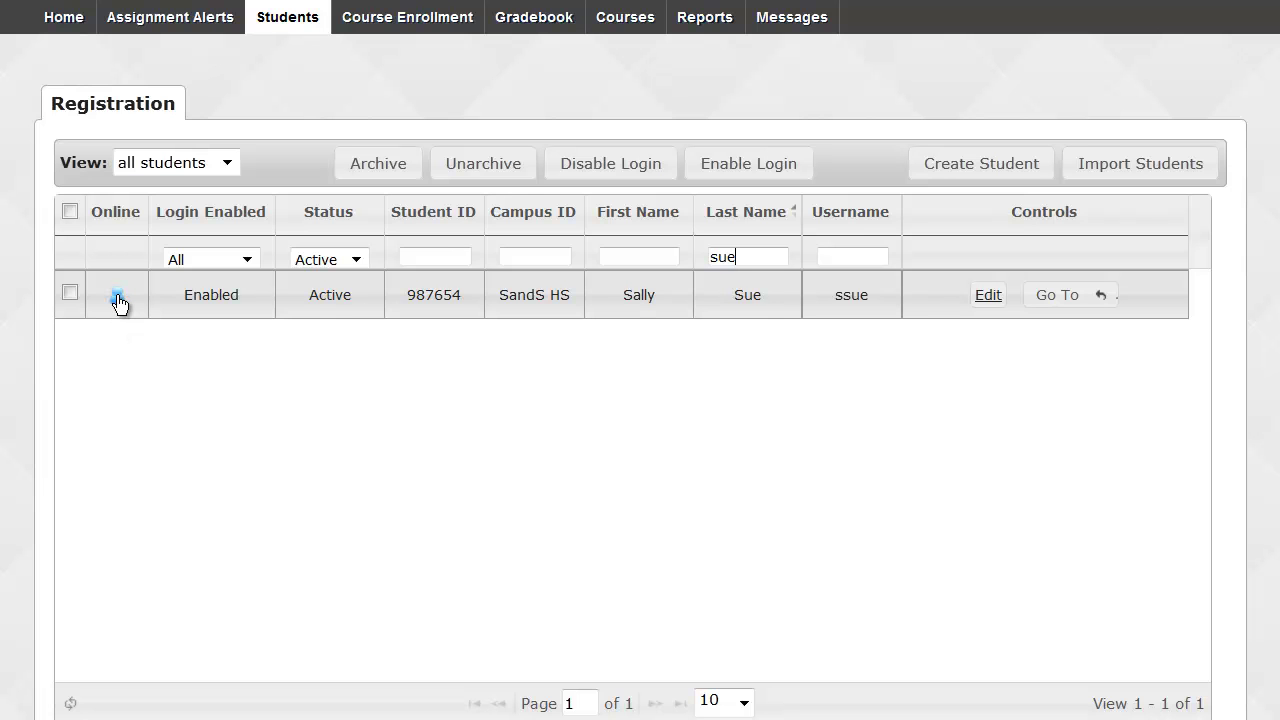
left_click(118, 304)
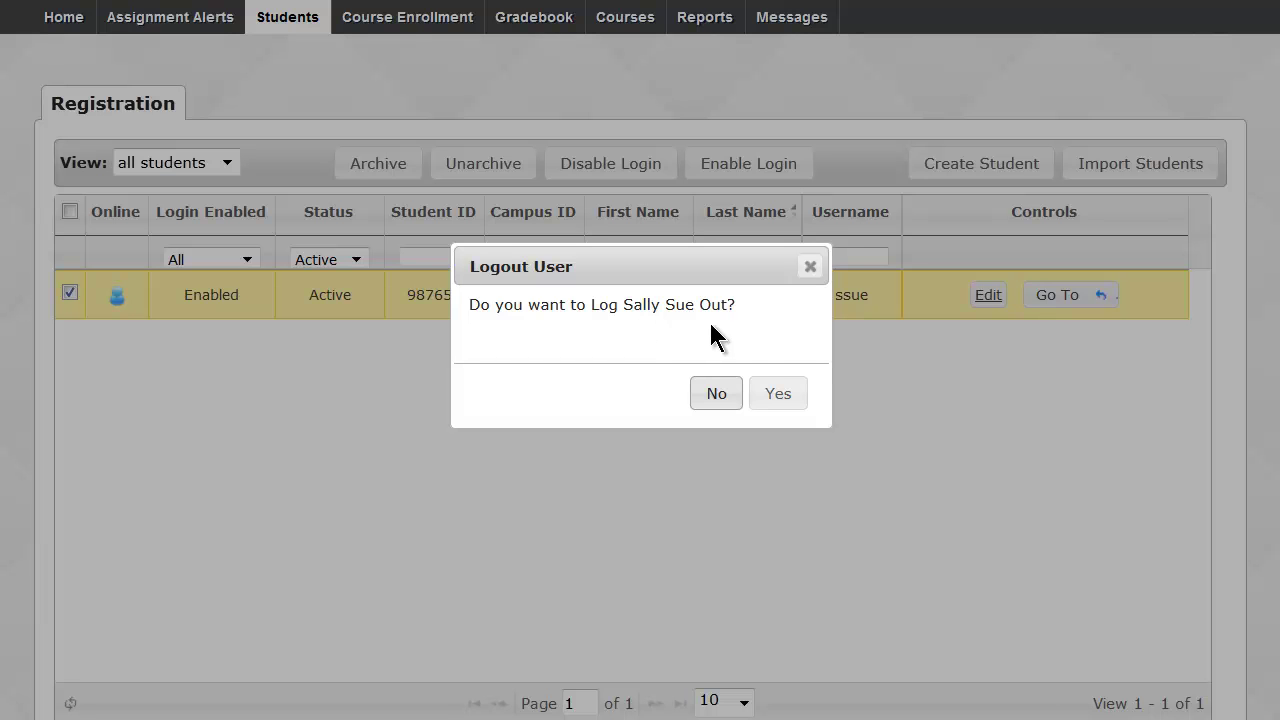
left_click(777, 398)
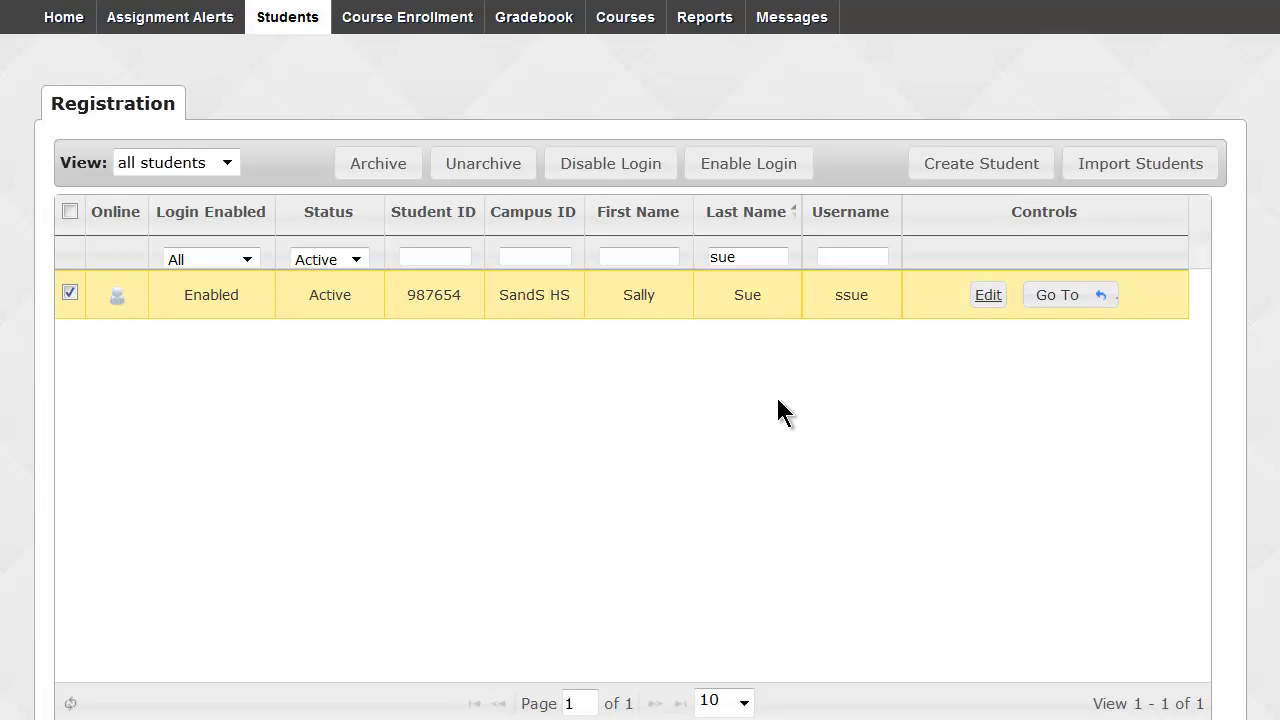
Clear the last-name filter and filter the list to Campus ID 'S&S MS'.
left_click_drag(758, 257, 689, 263)
key("BackSpace")
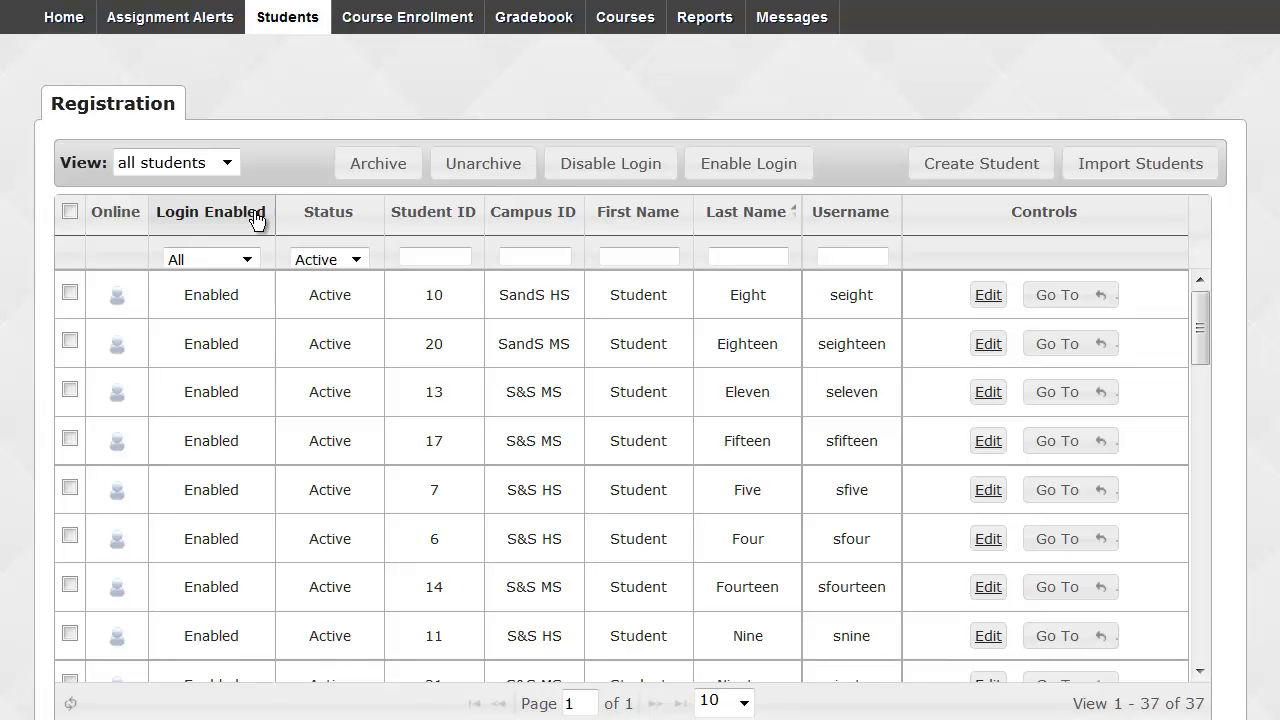
left_click(510, 256)
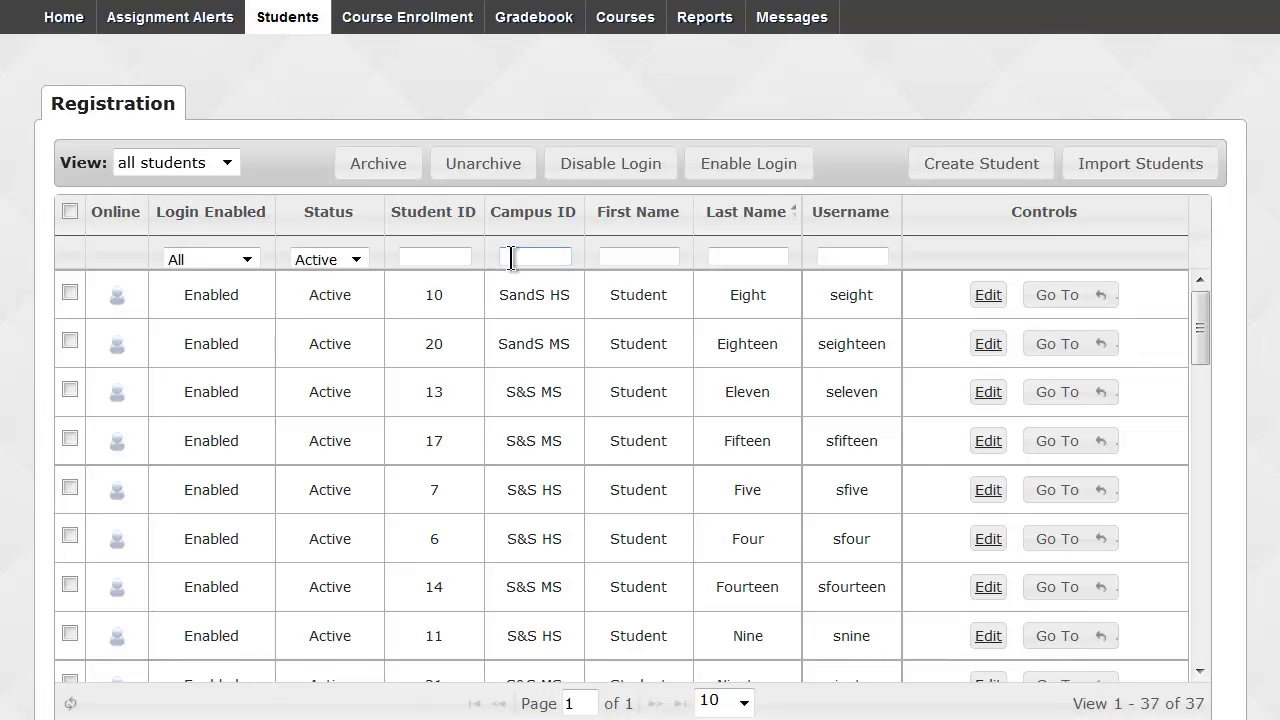
type("S&S ")
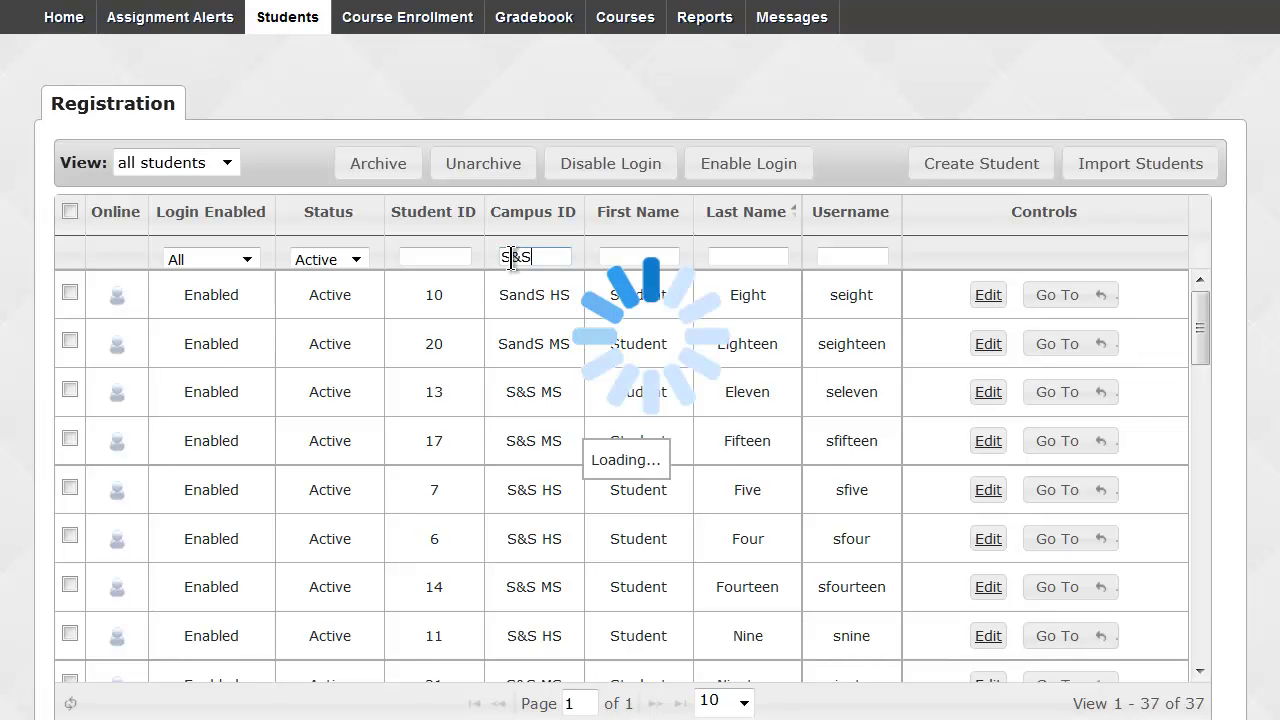
type("MS")
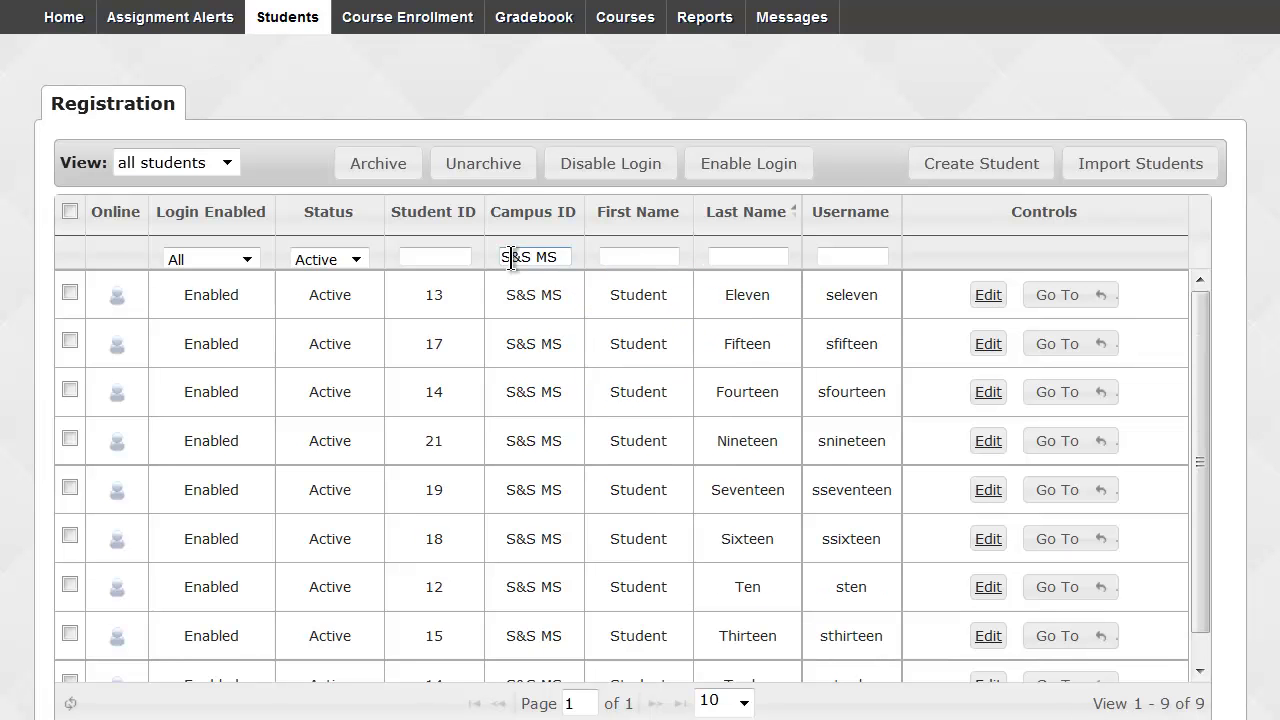
Disable login for all nine S&S MS students, then re-enable it for all of them.
left_click(70, 212)
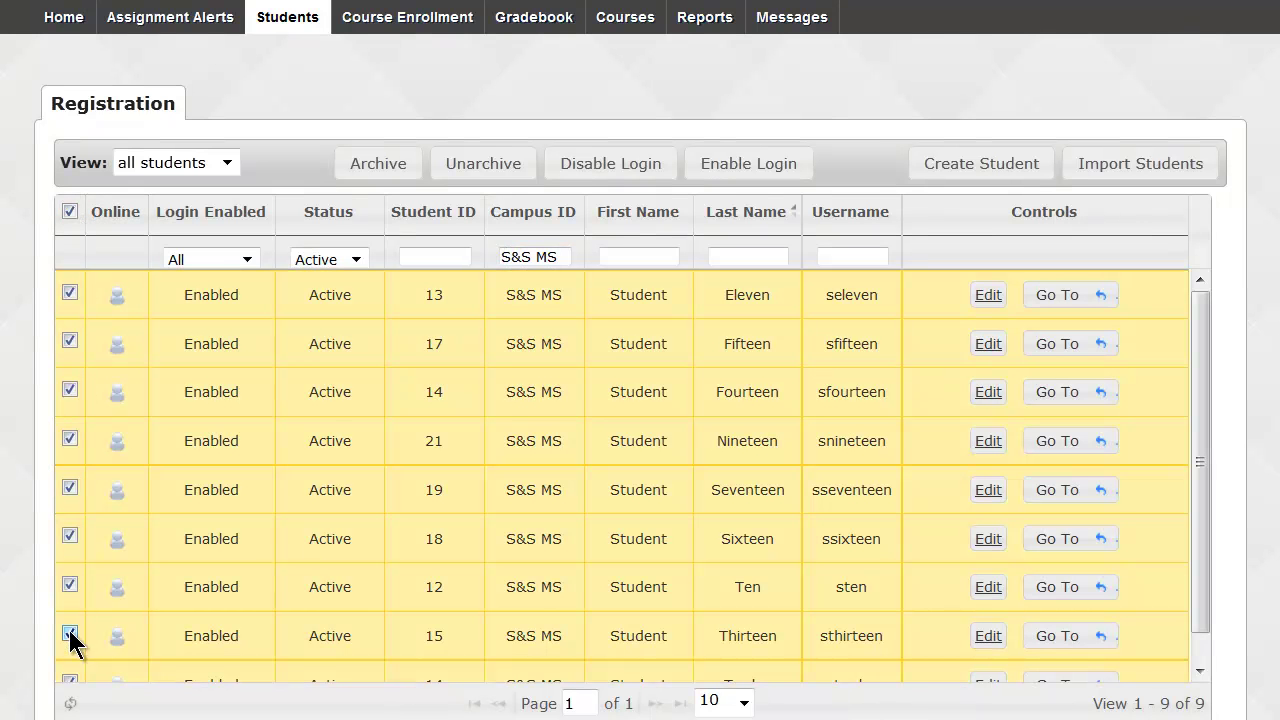
left_click(588, 165)
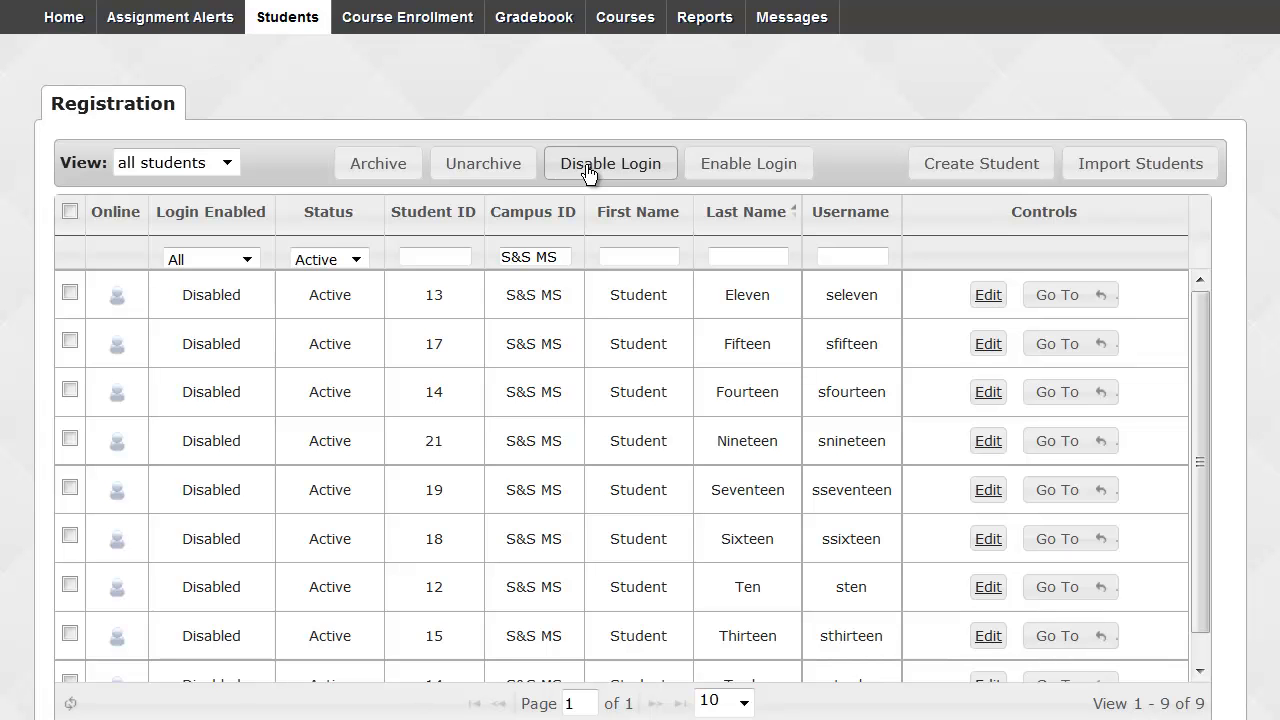
left_click(71, 211)
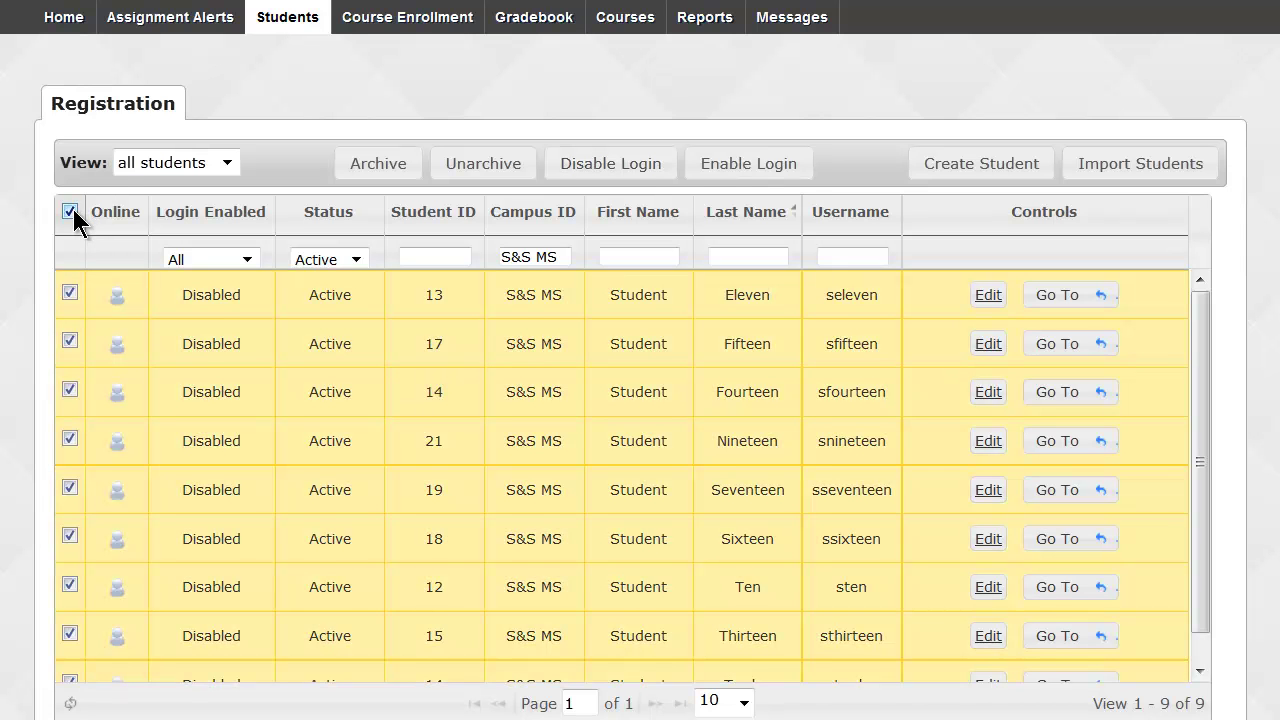
left_click(737, 170)
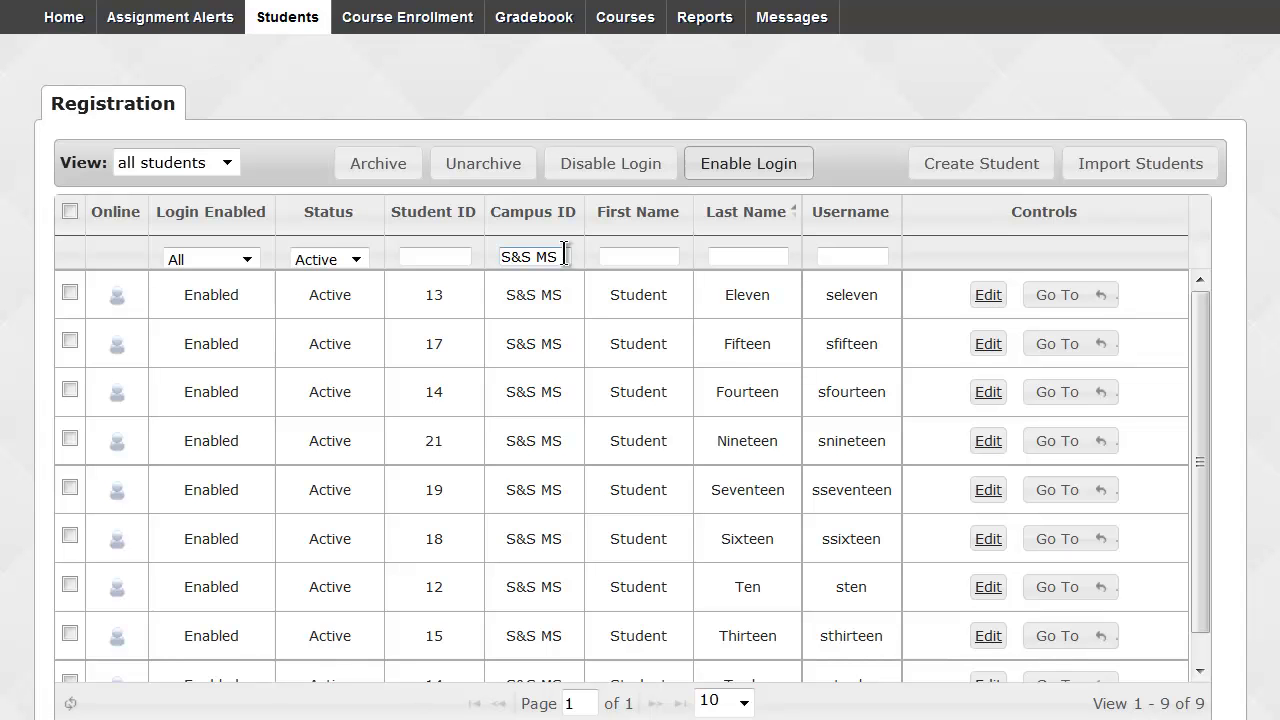
Clear the campus filter and set the Status filter to On Hold, then to Archived (32 students).
left_click_drag(565, 255, 500, 255)
key("BackSpace")
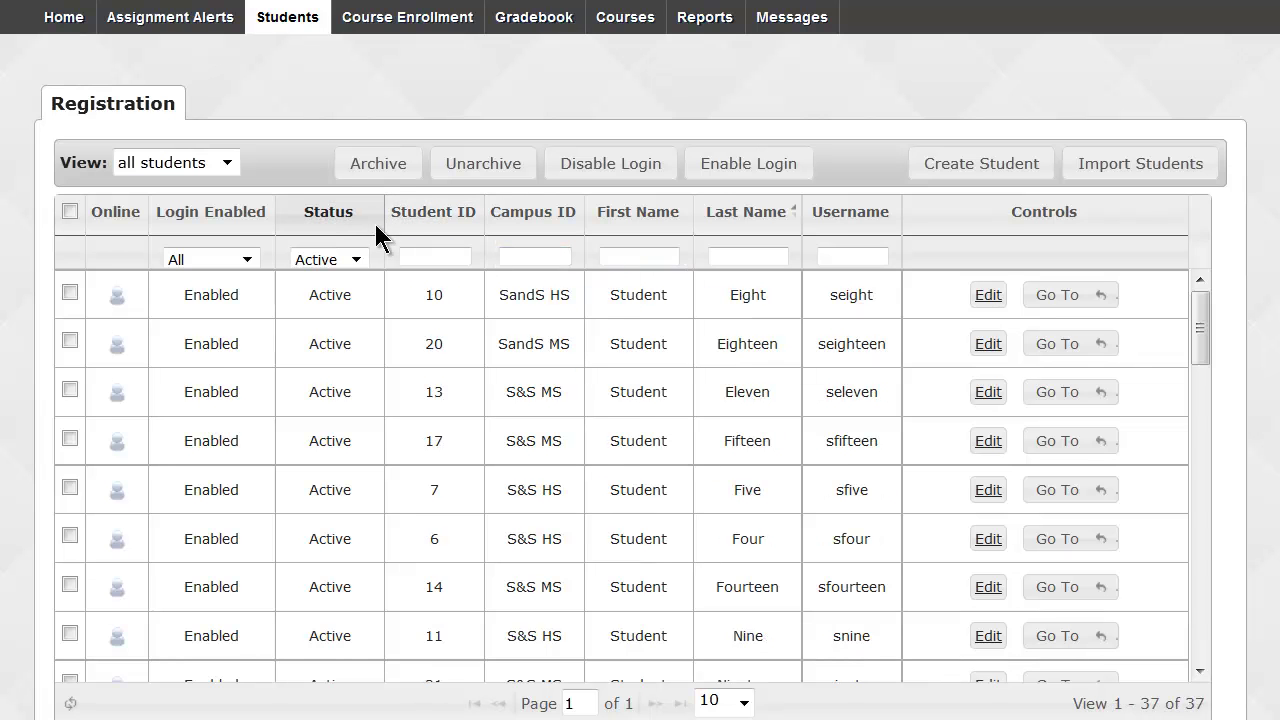
left_click(356, 259)
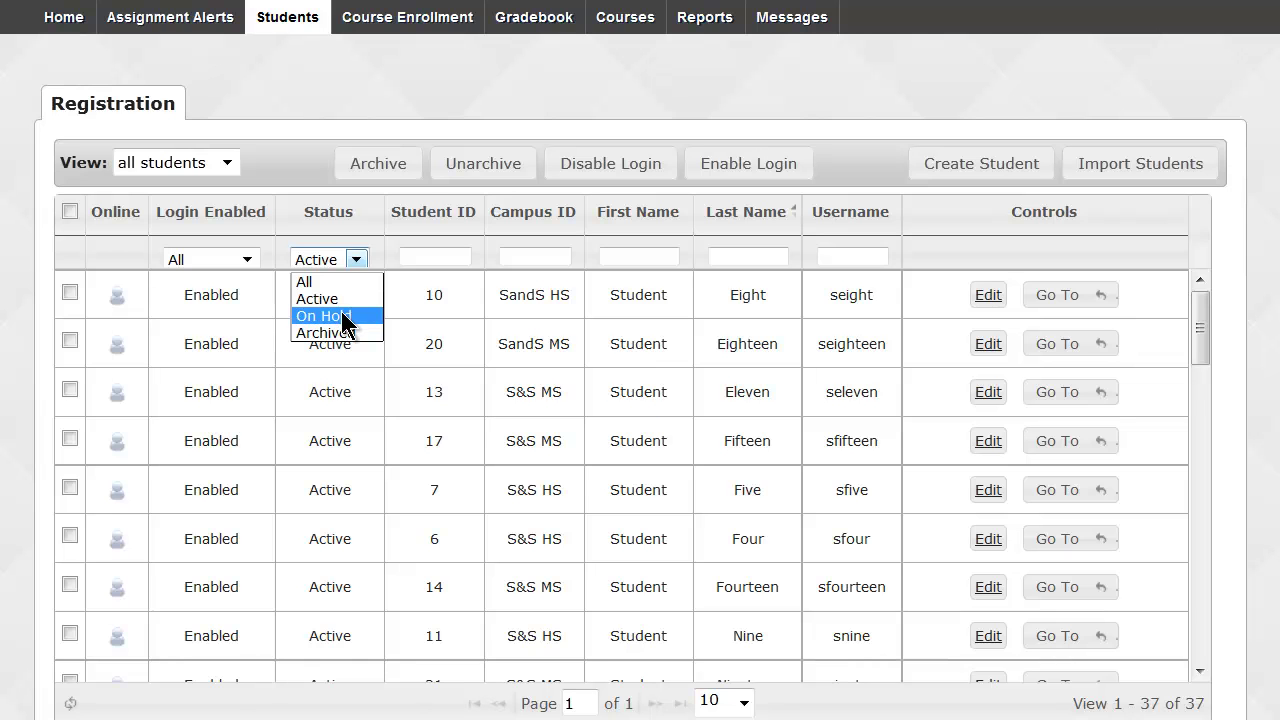
left_click(341, 315)
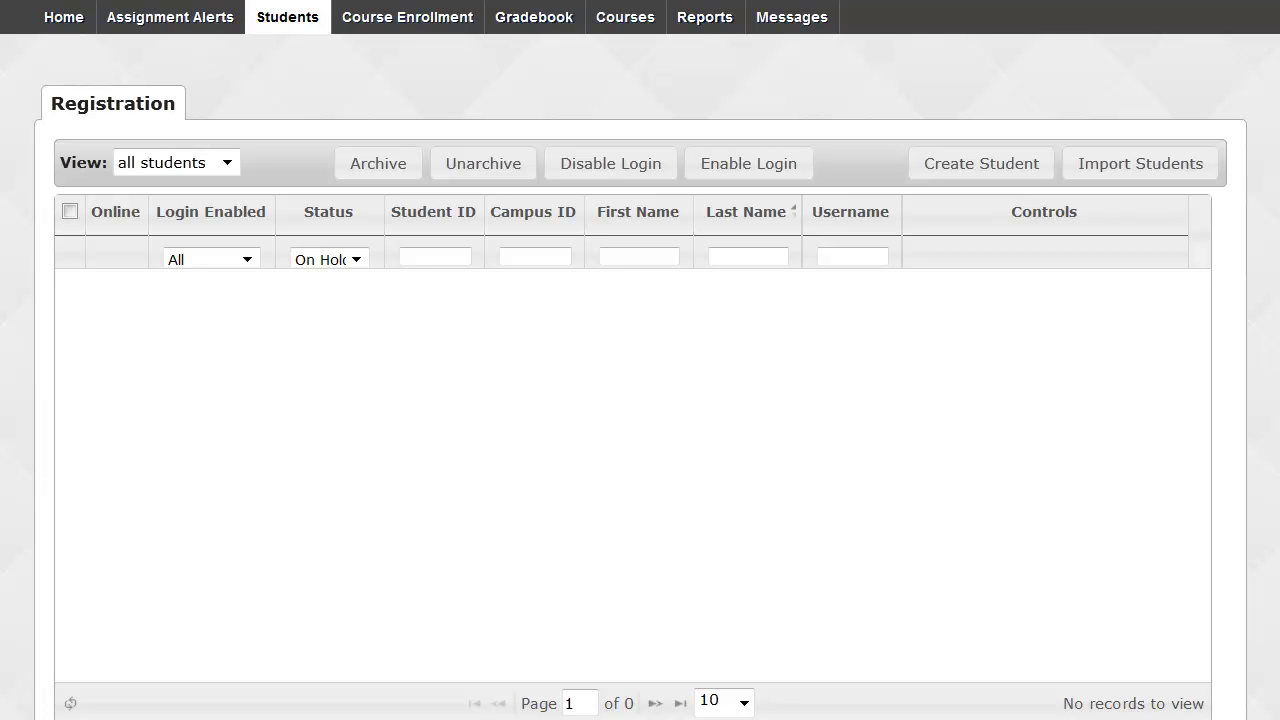
left_click(350, 258)
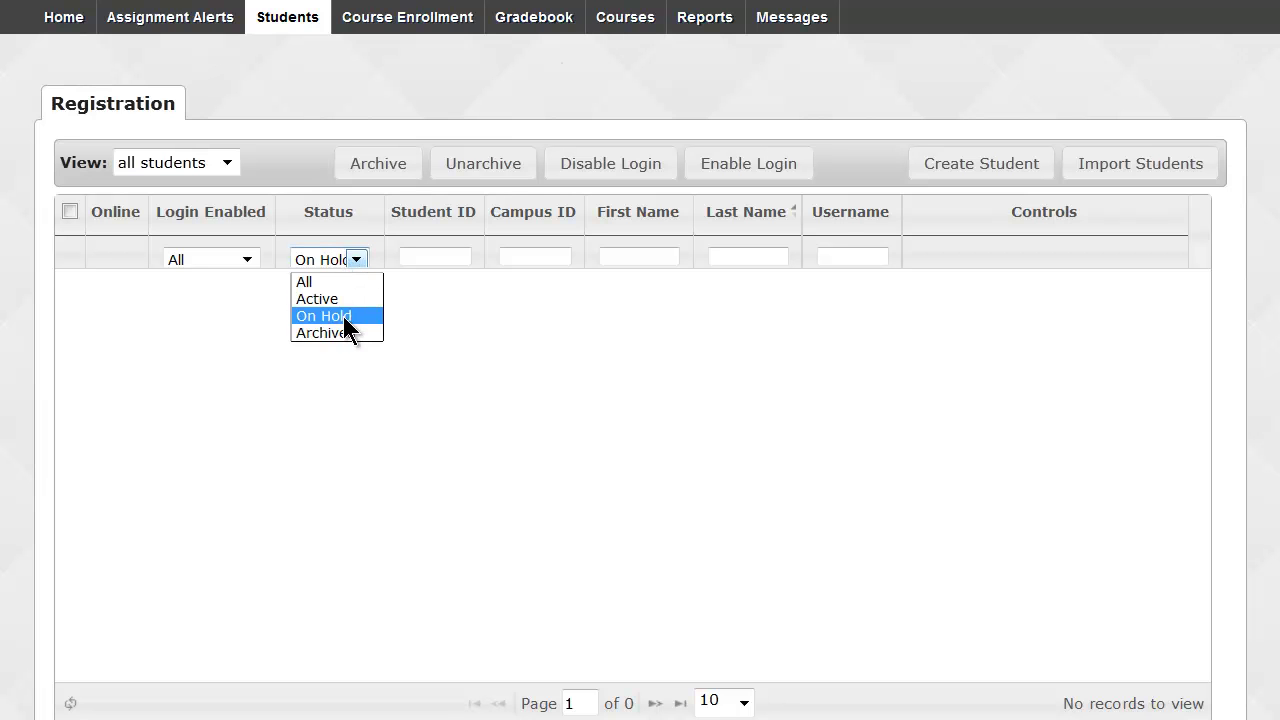
left_click(345, 332)
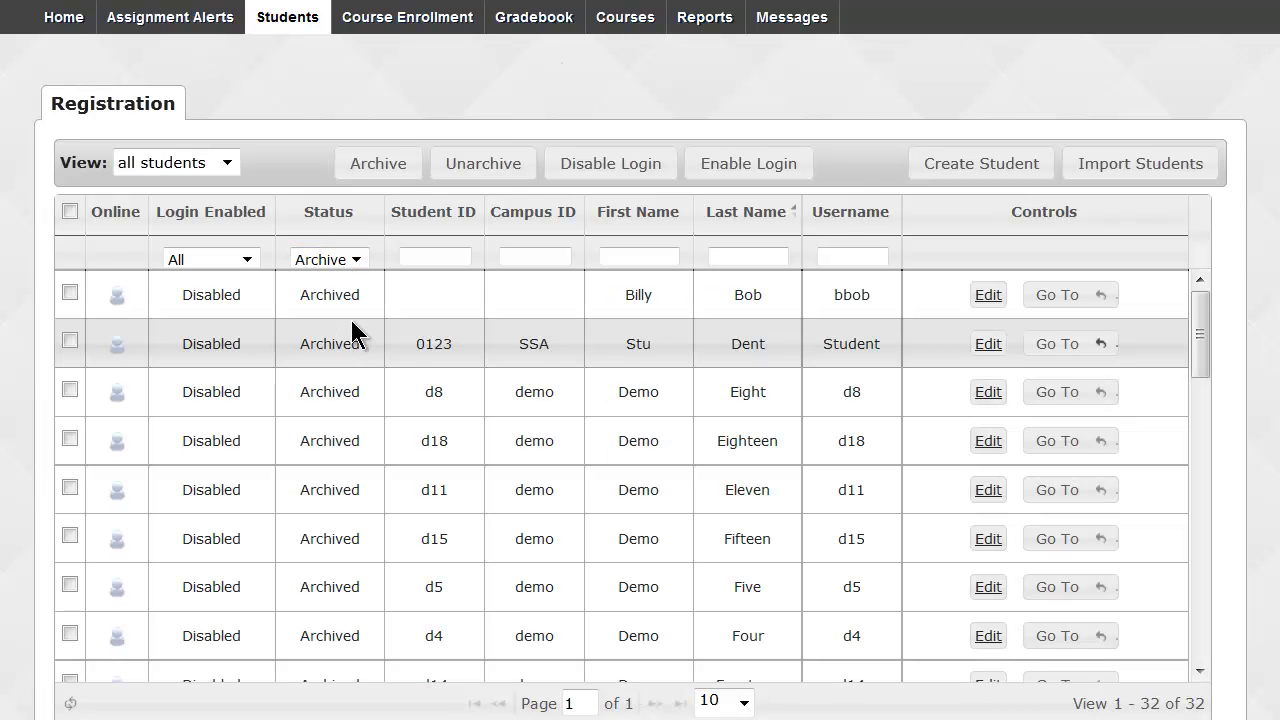
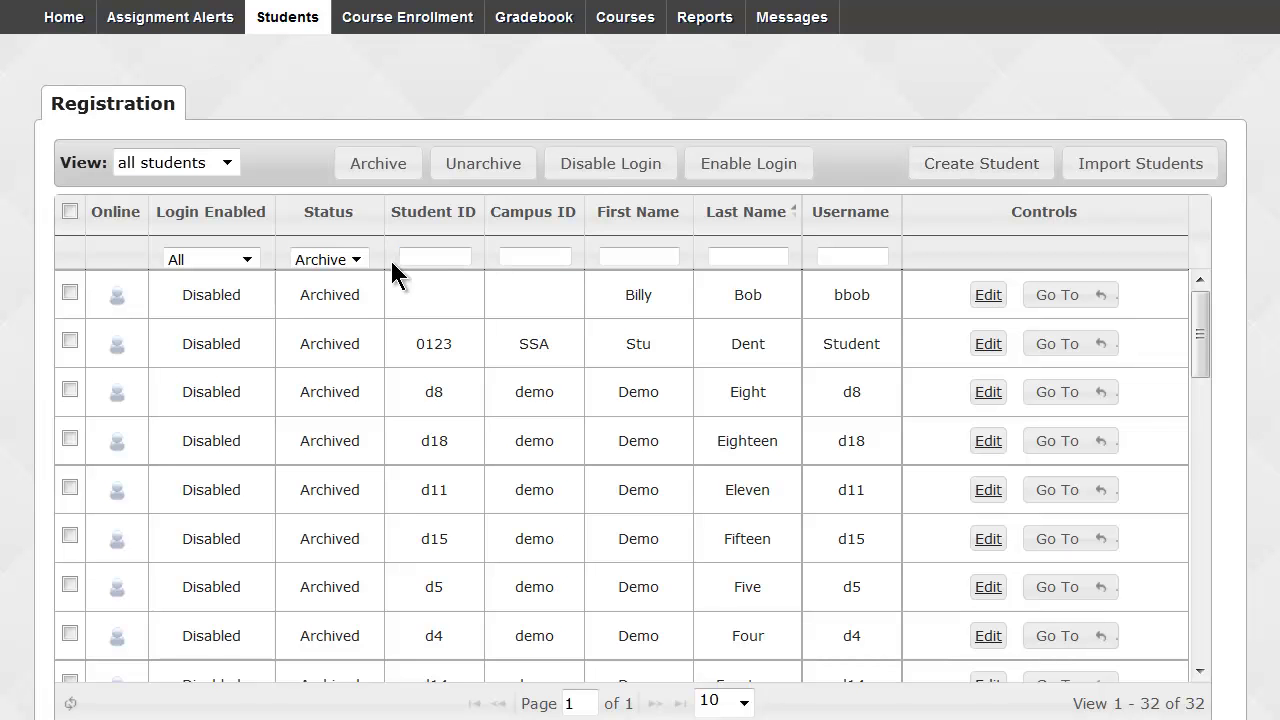
Filter the registration list to Active students, then narrow it by the student's partial first name.
left_click(352, 259)
left_click(348, 298)
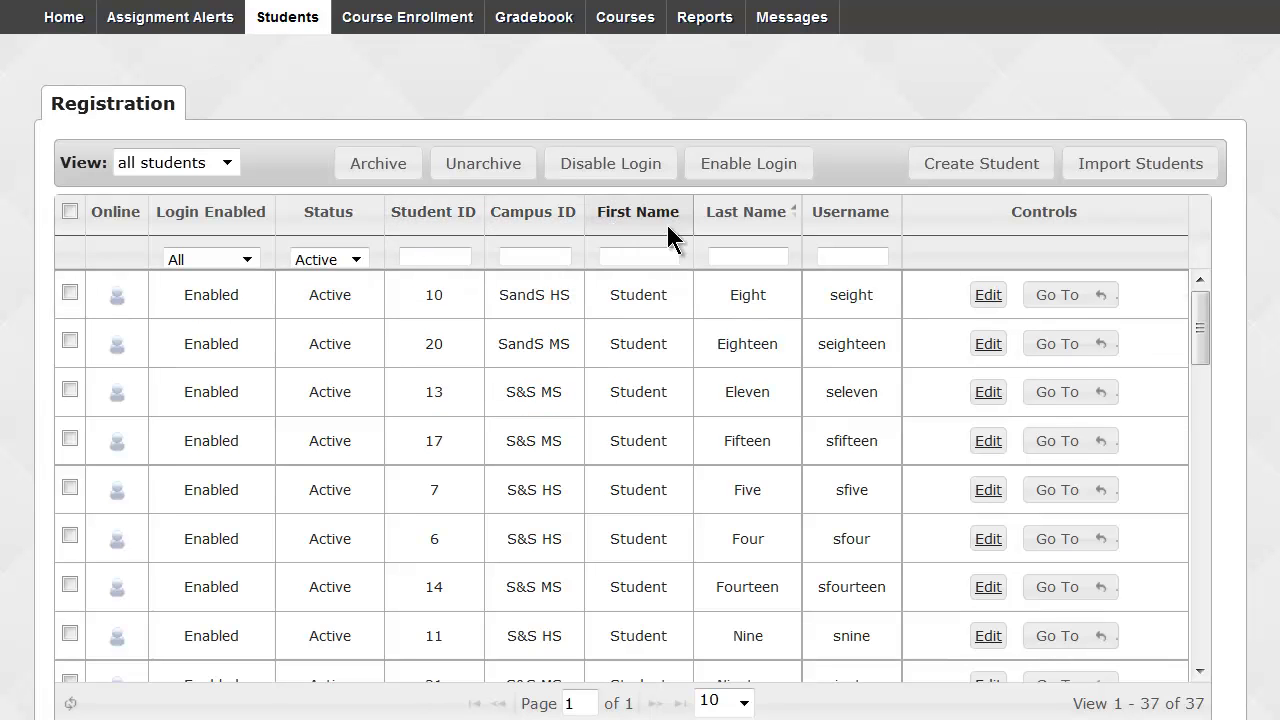
left_click(843, 250)
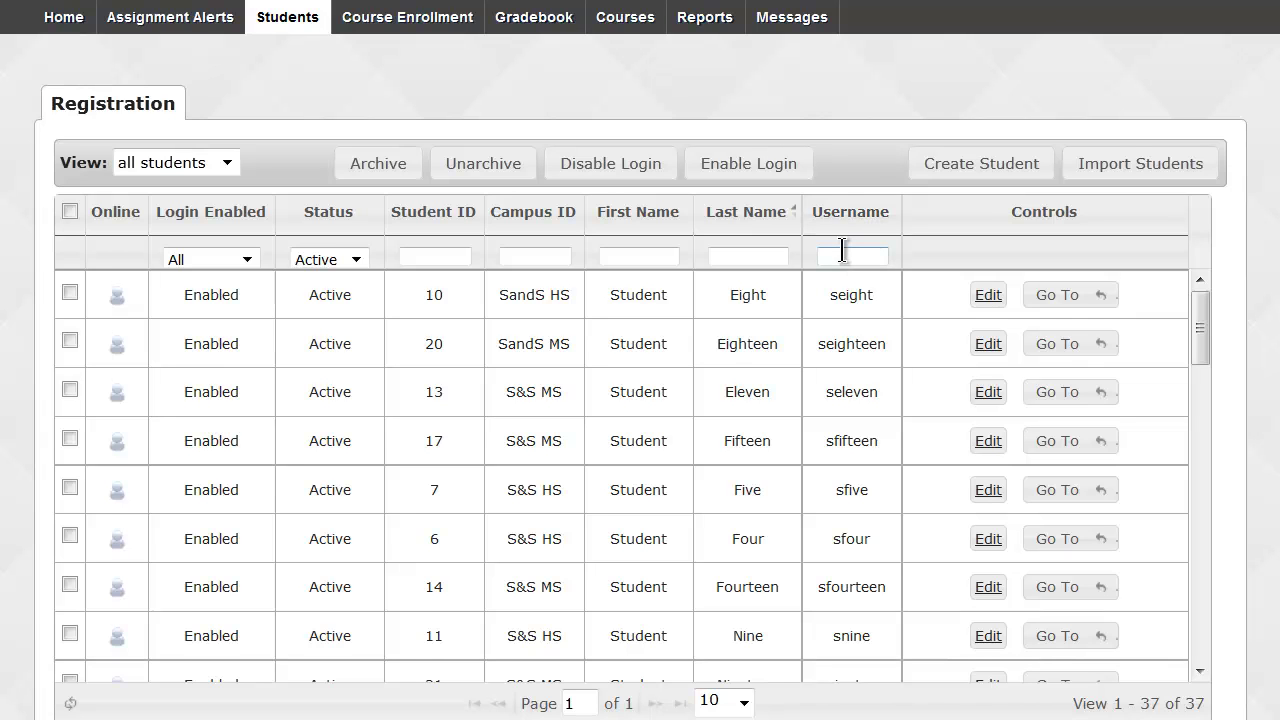
left_click(618, 257)
type("sal")
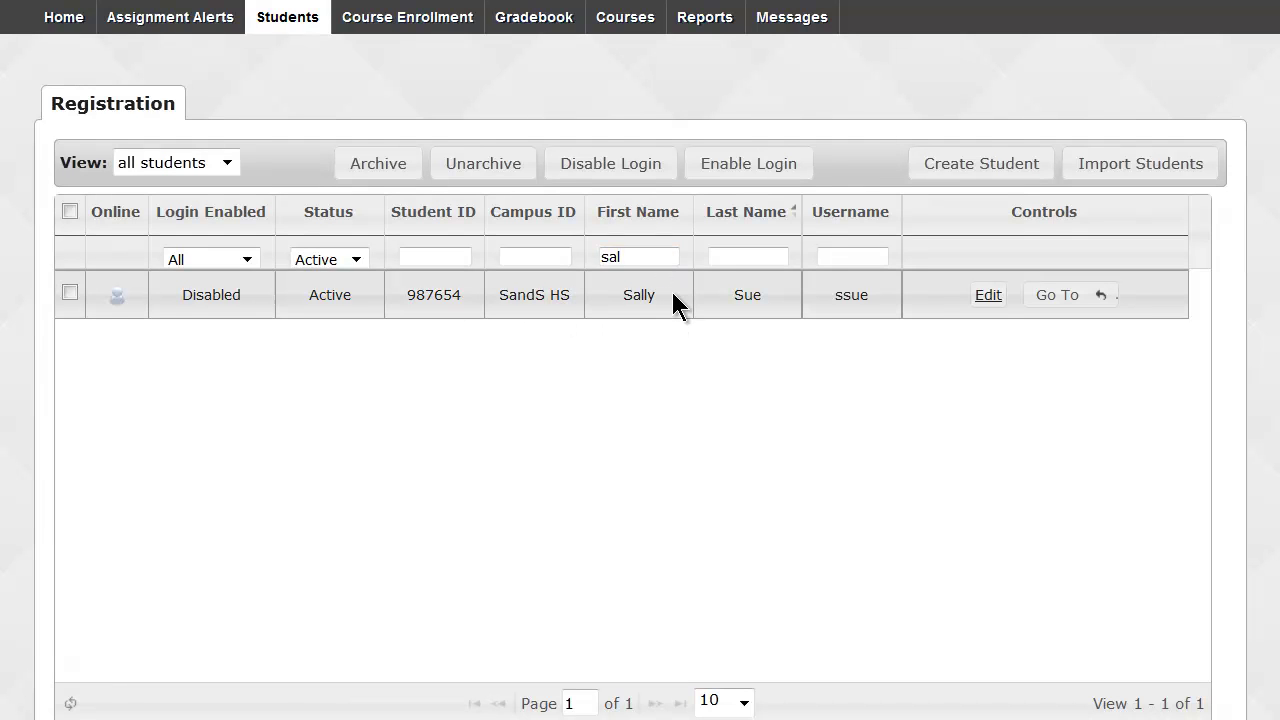
left_click(987, 295)
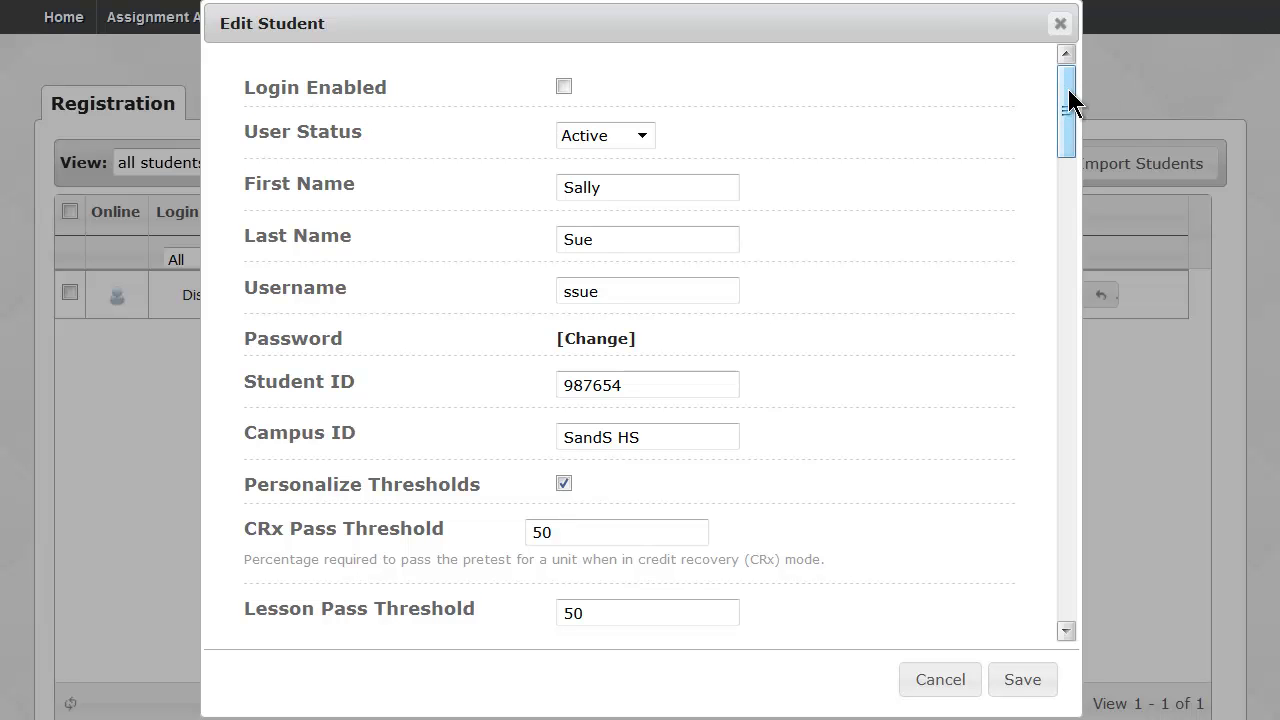
left_click(643, 136)
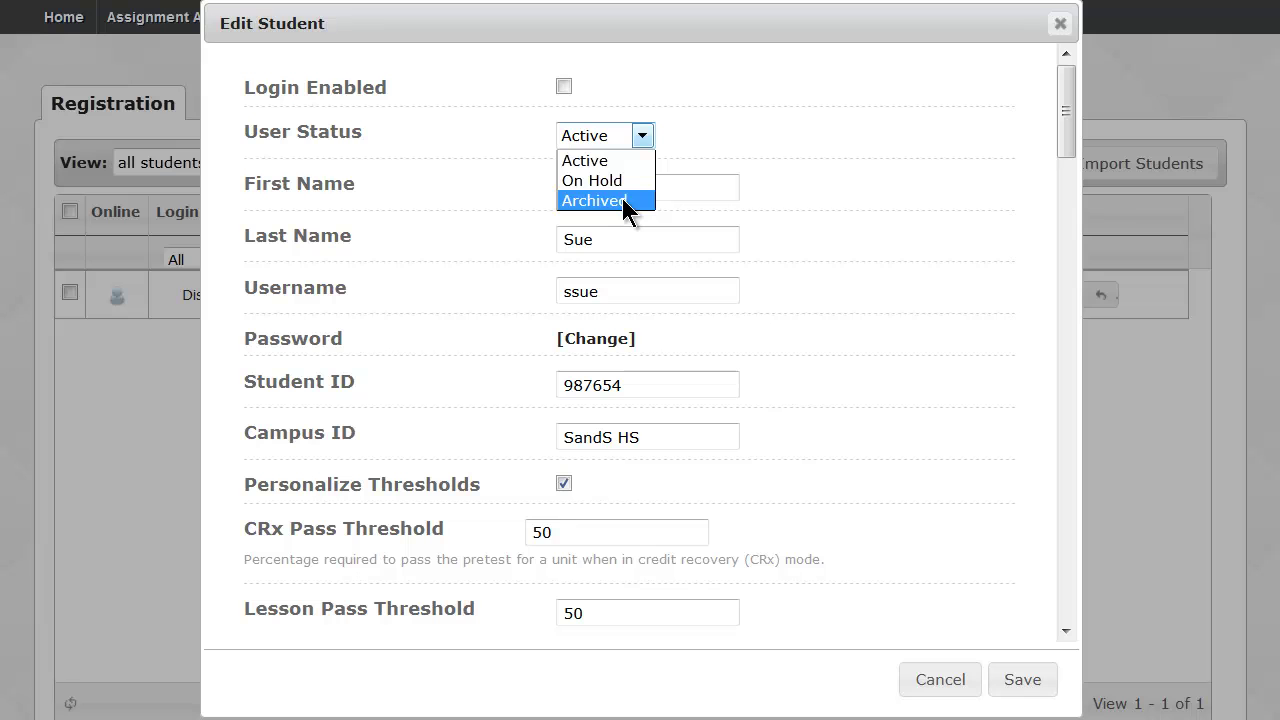
left_click(677, 138)
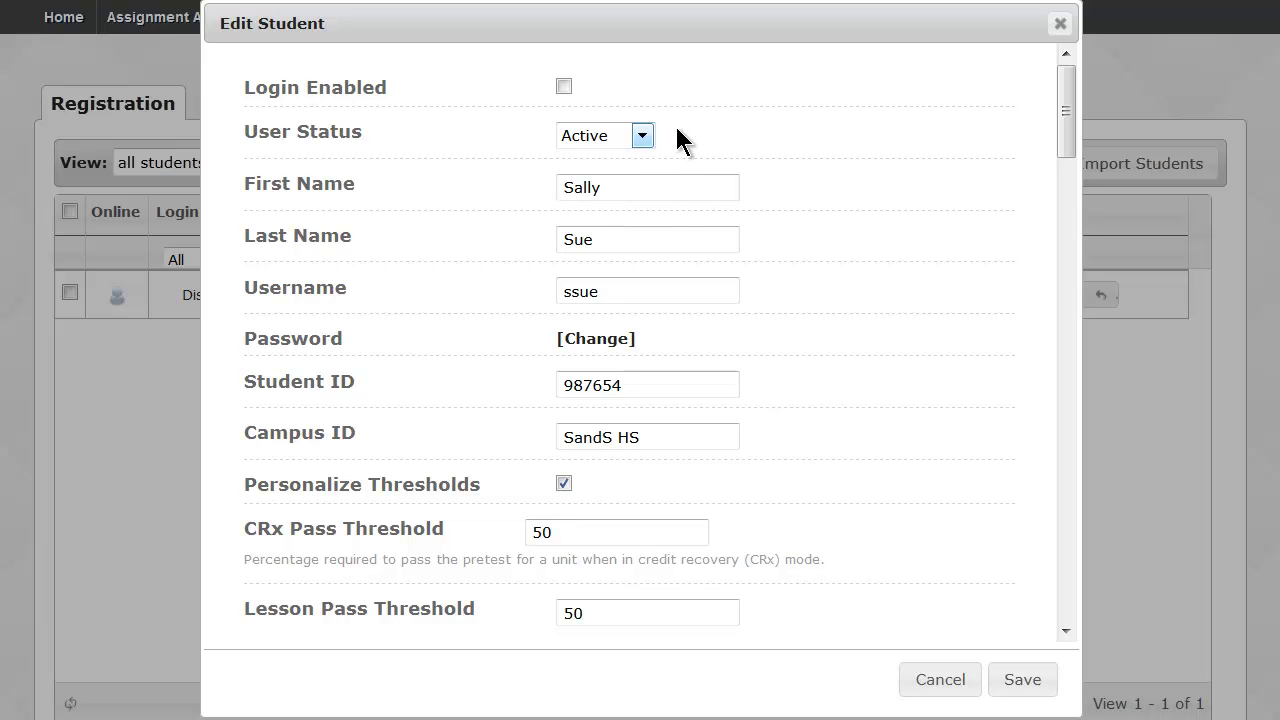
left_click(597, 340)
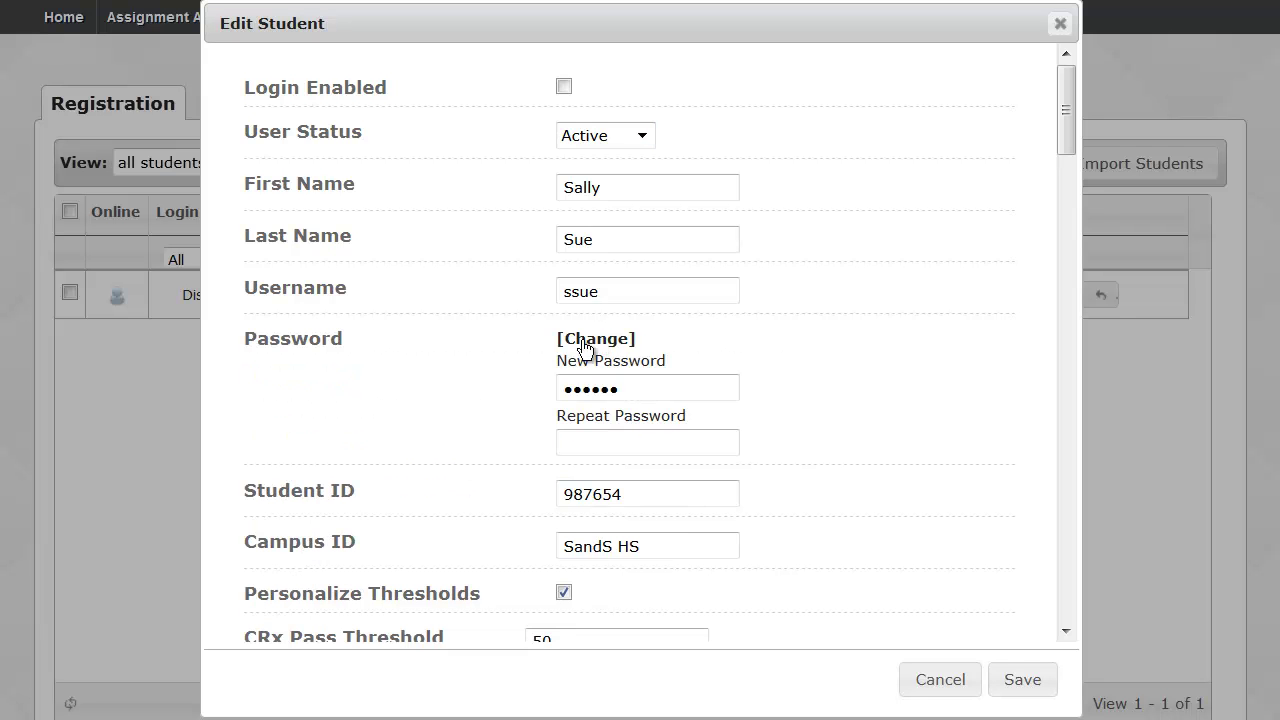
left_click_drag(1066, 114, 1079, 178)
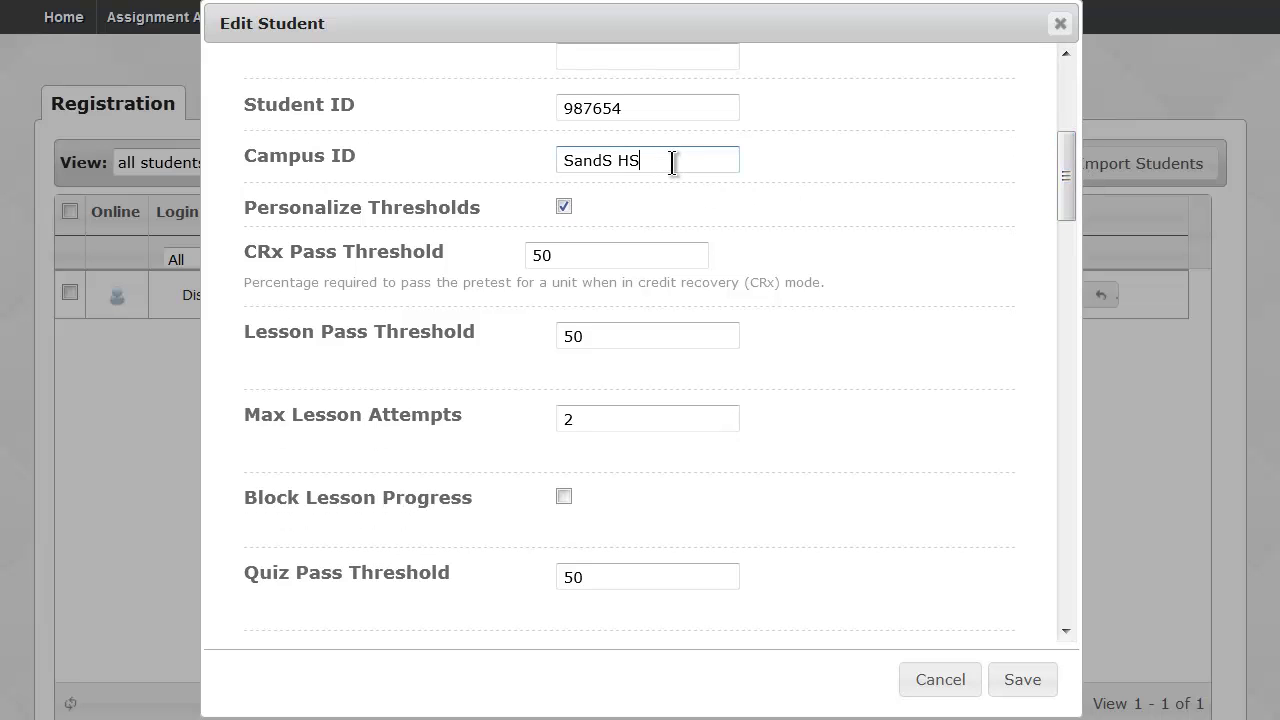
left_click_drag(674, 160, 566, 160)
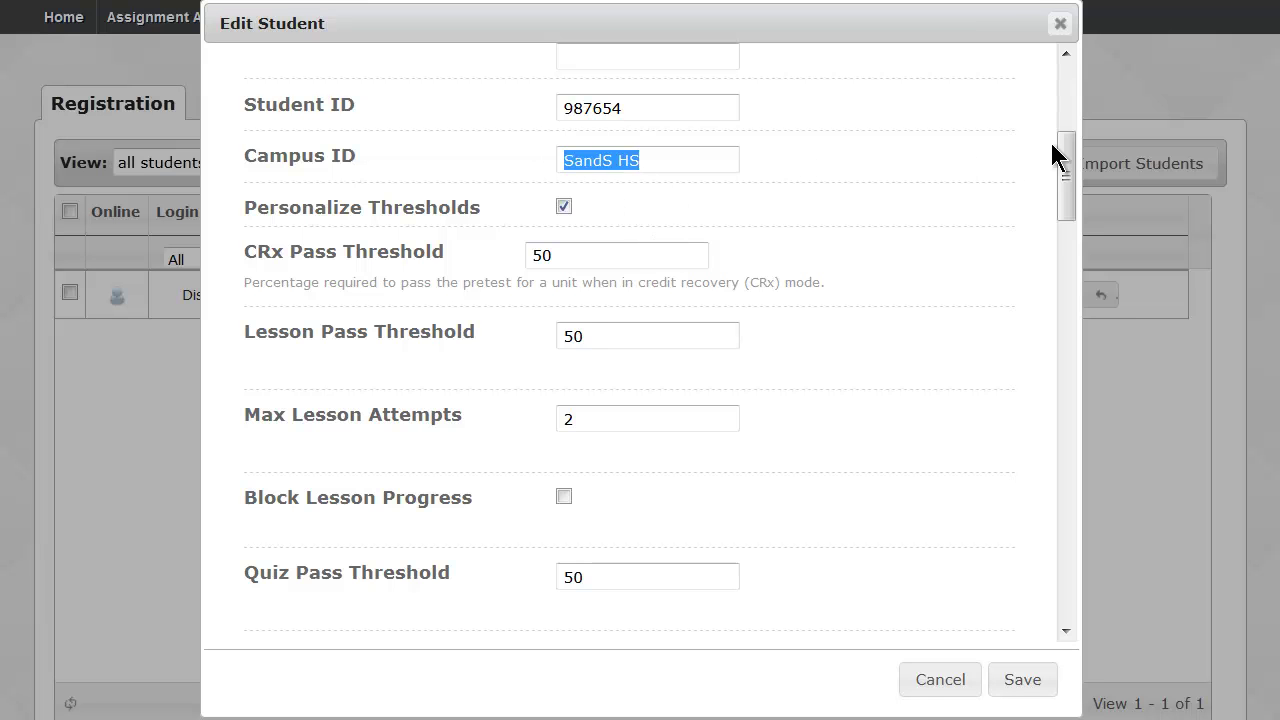
left_click_drag(1071, 164, 1081, 185)
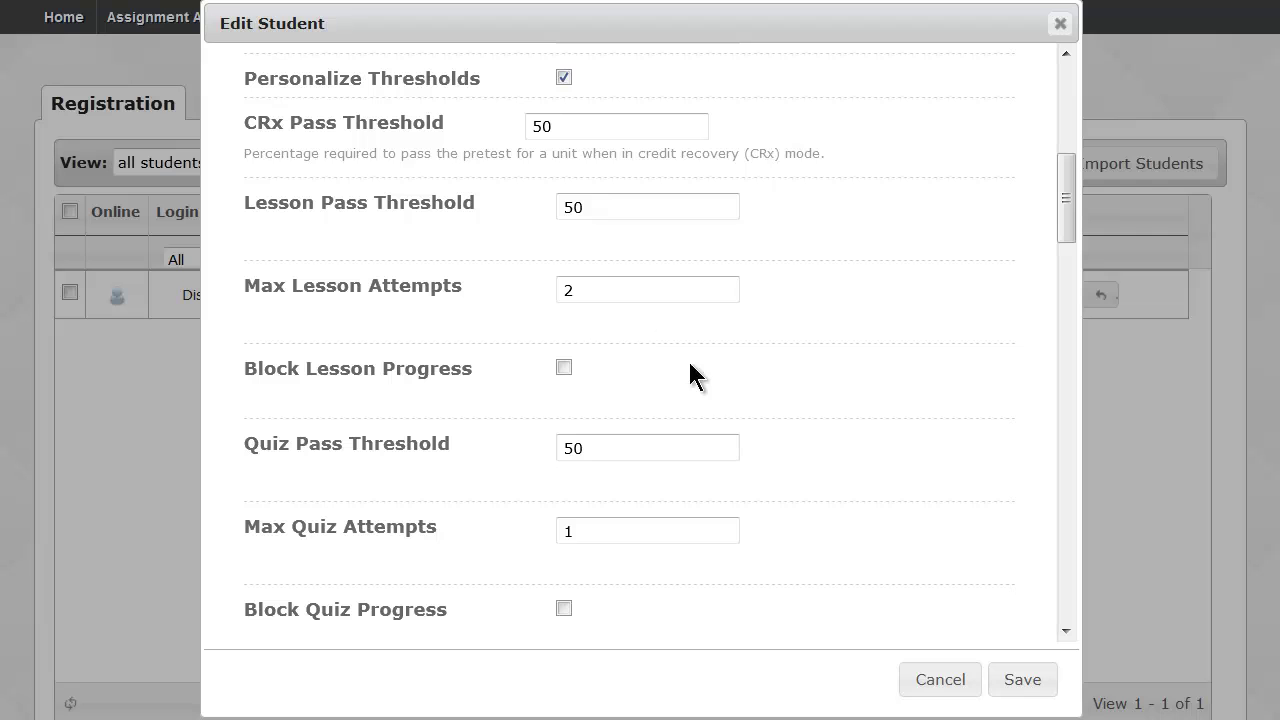
left_click(940, 680)
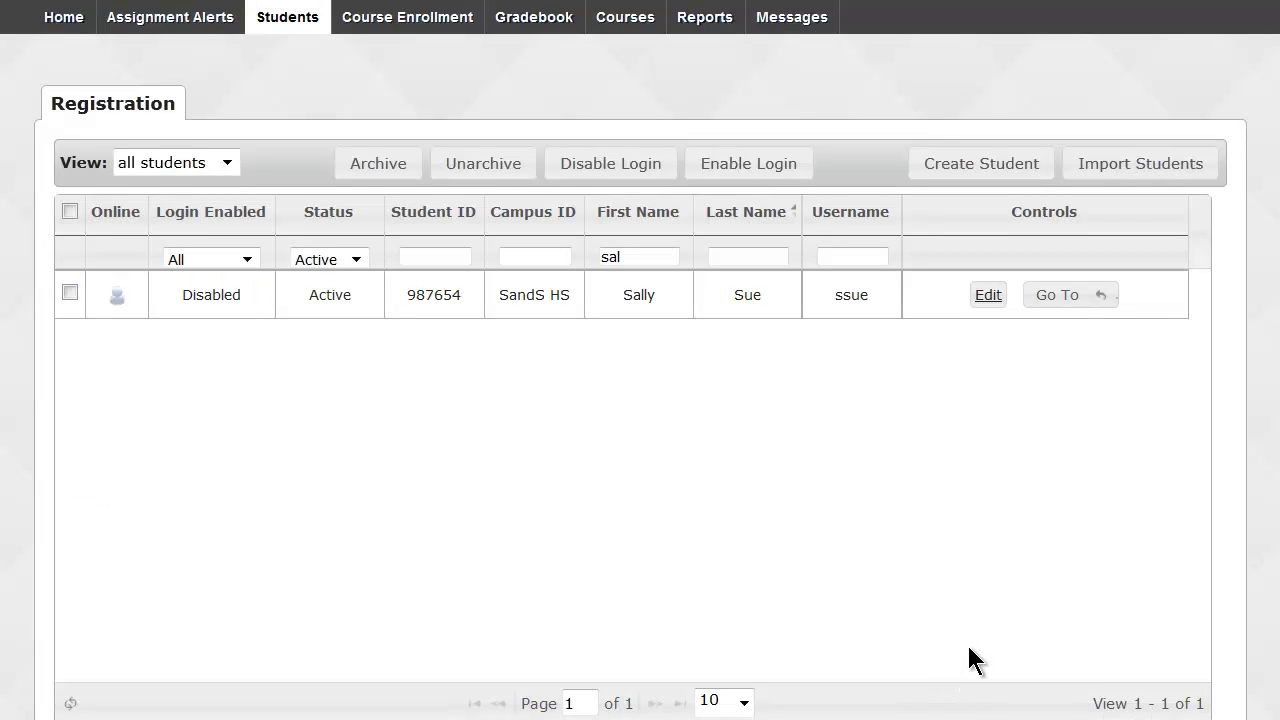
Clear the first-name filter, try Campus ID 2014, then clear it to show all 37 active students.
left_click_drag(634, 256, 594, 253)
key("BackSpace")
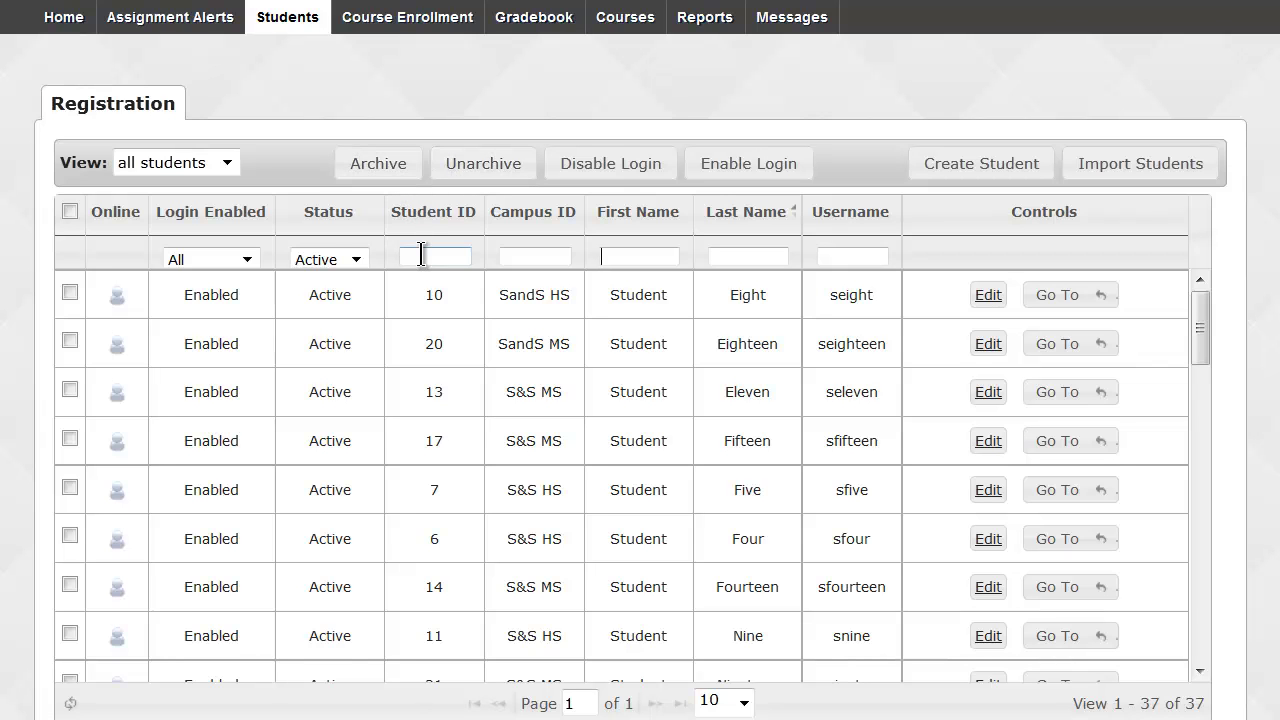
left_click(558, 256)
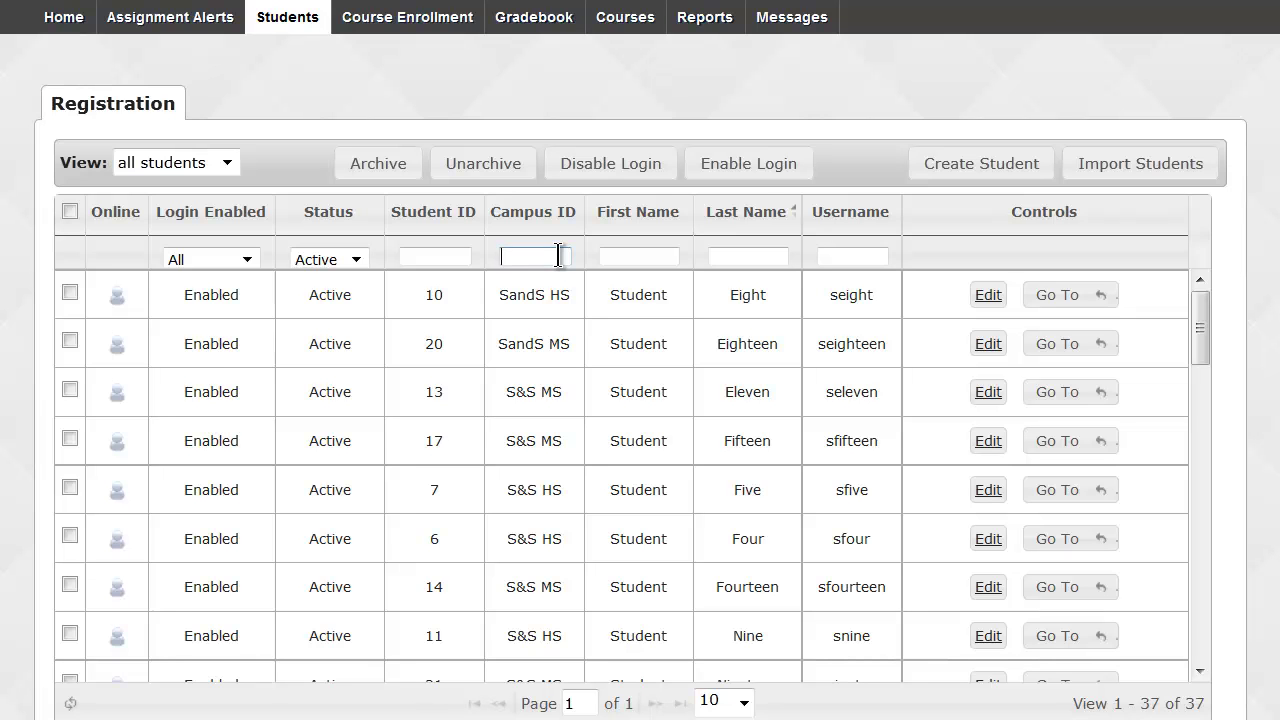
type("2014")
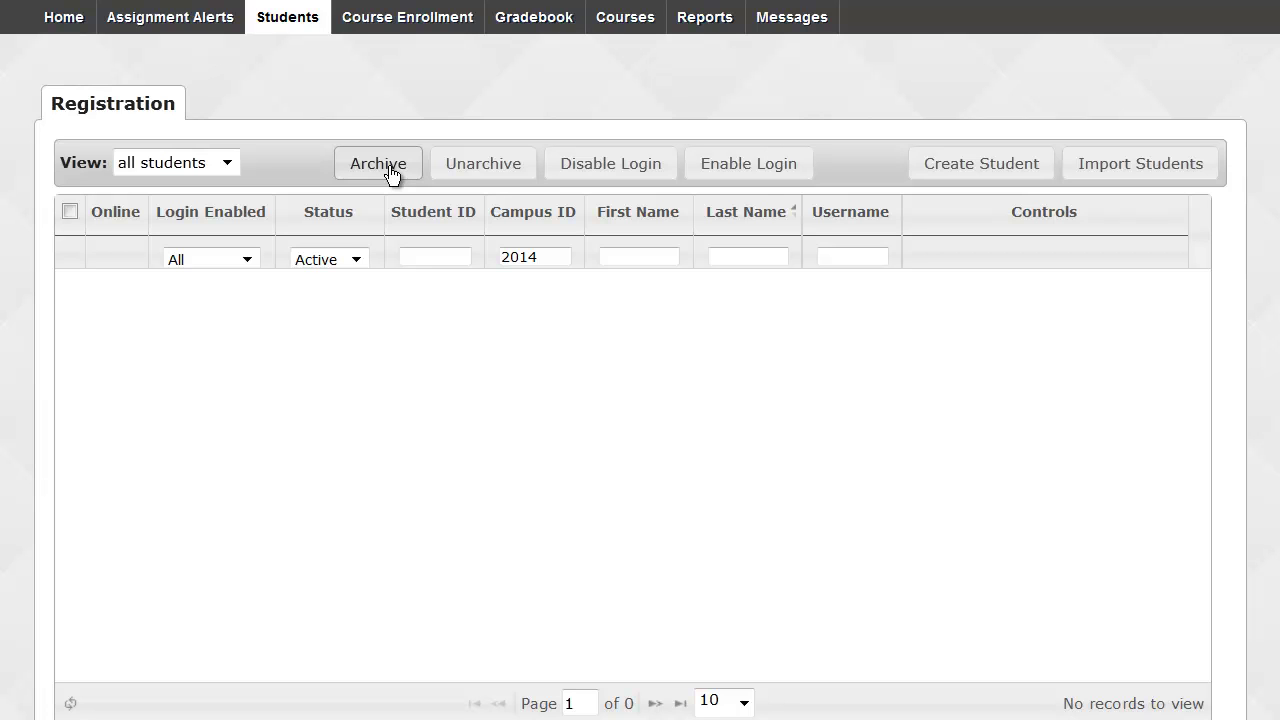
left_click_drag(545, 258, 505, 261)
key("BackSpace")
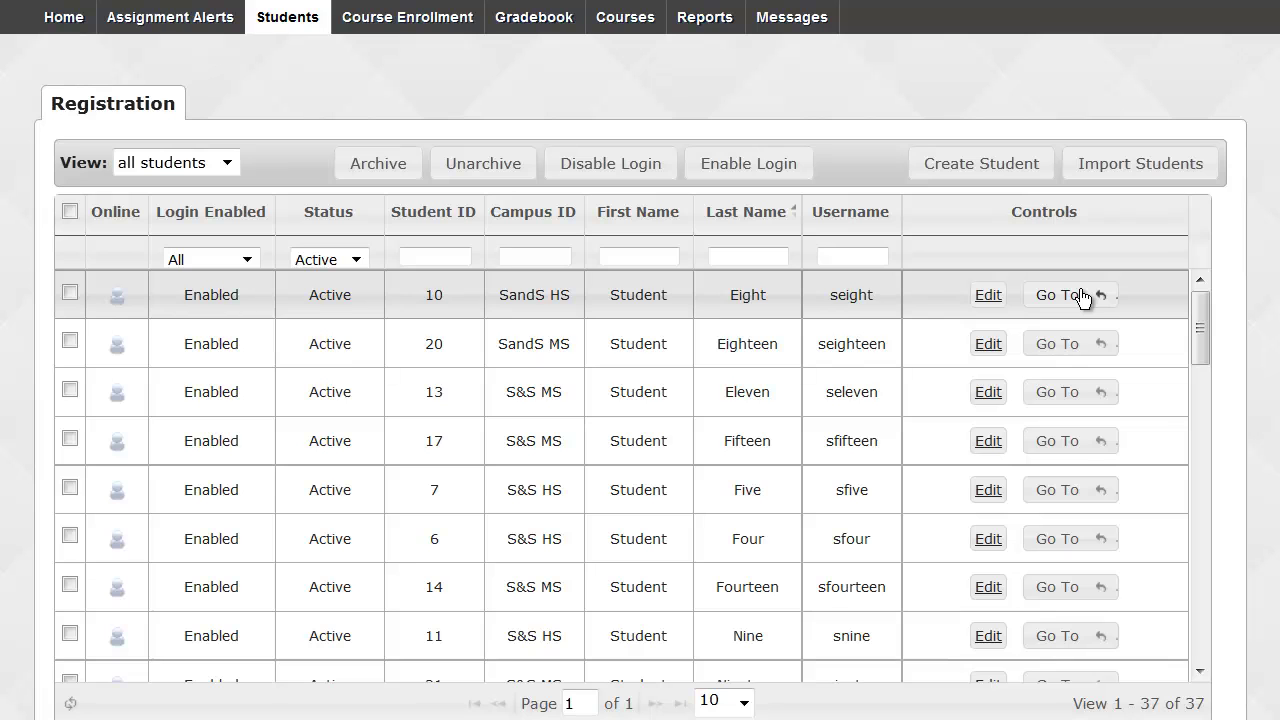
left_click(1086, 298)
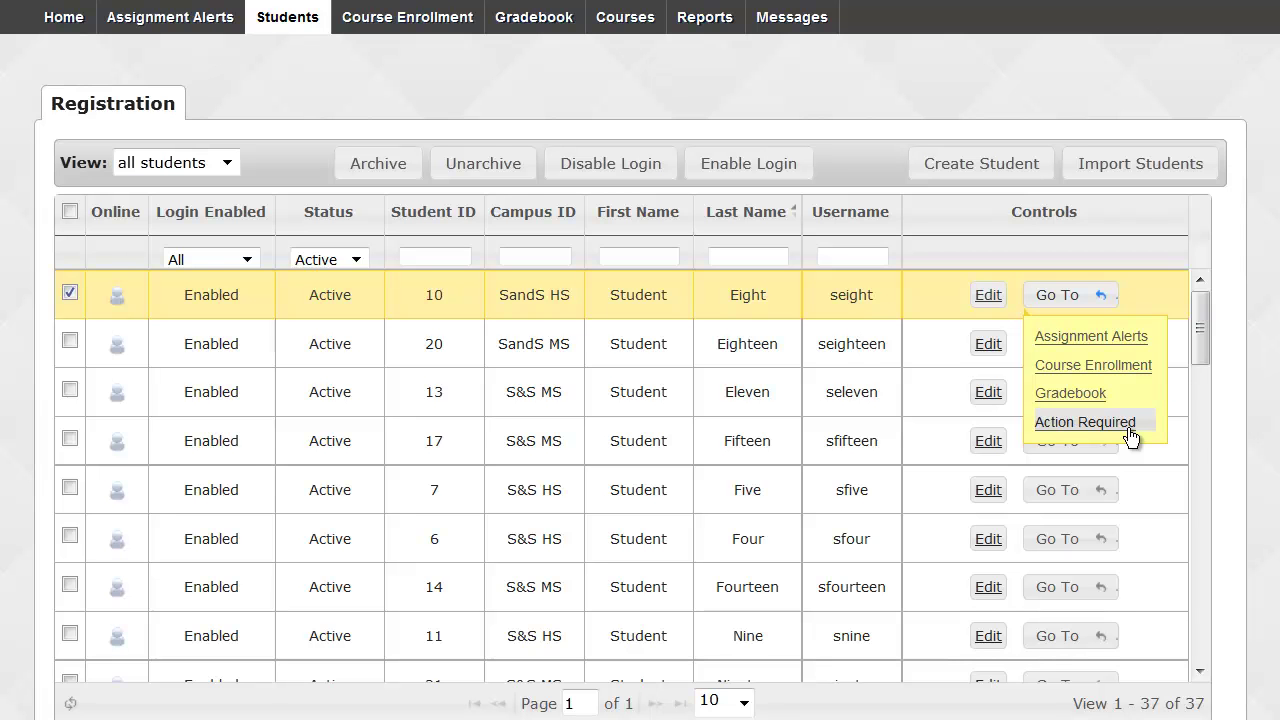
left_click(1200, 429)
left_click_drag(1200, 429, 1203, 298)
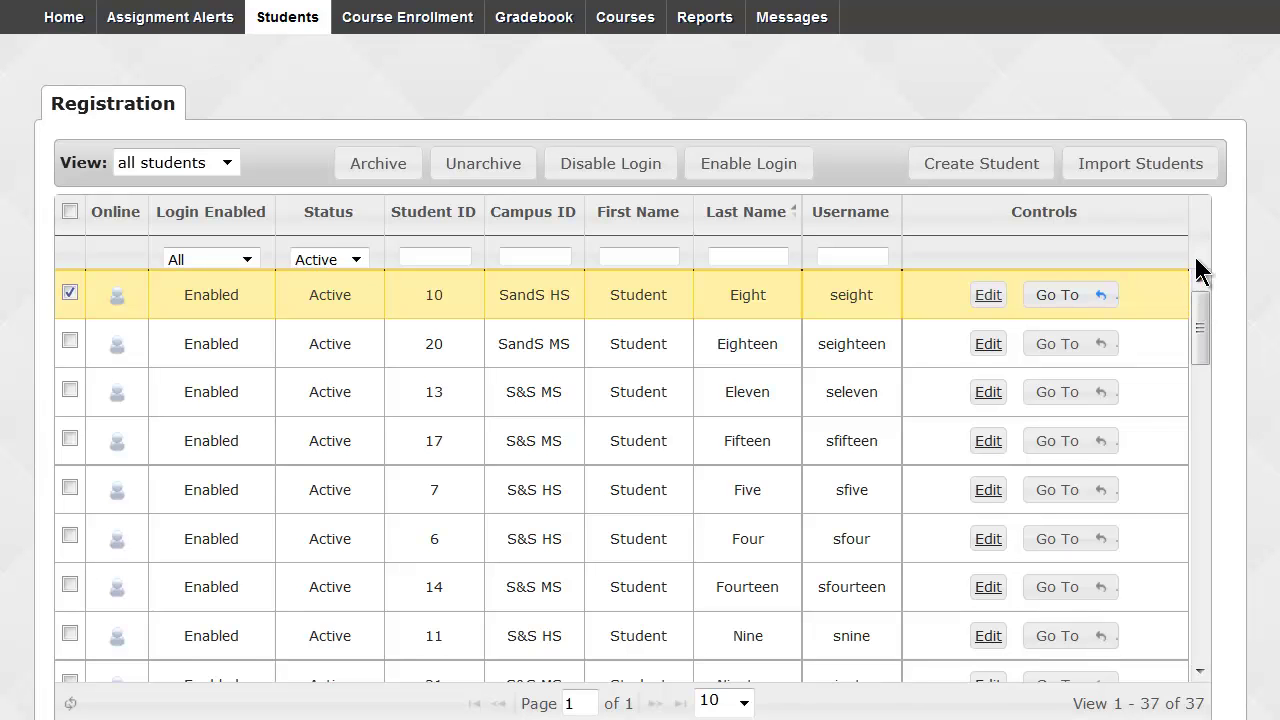
Search Course Enrollments for the student by her first name to list her five active courses.
left_click(393, 22)
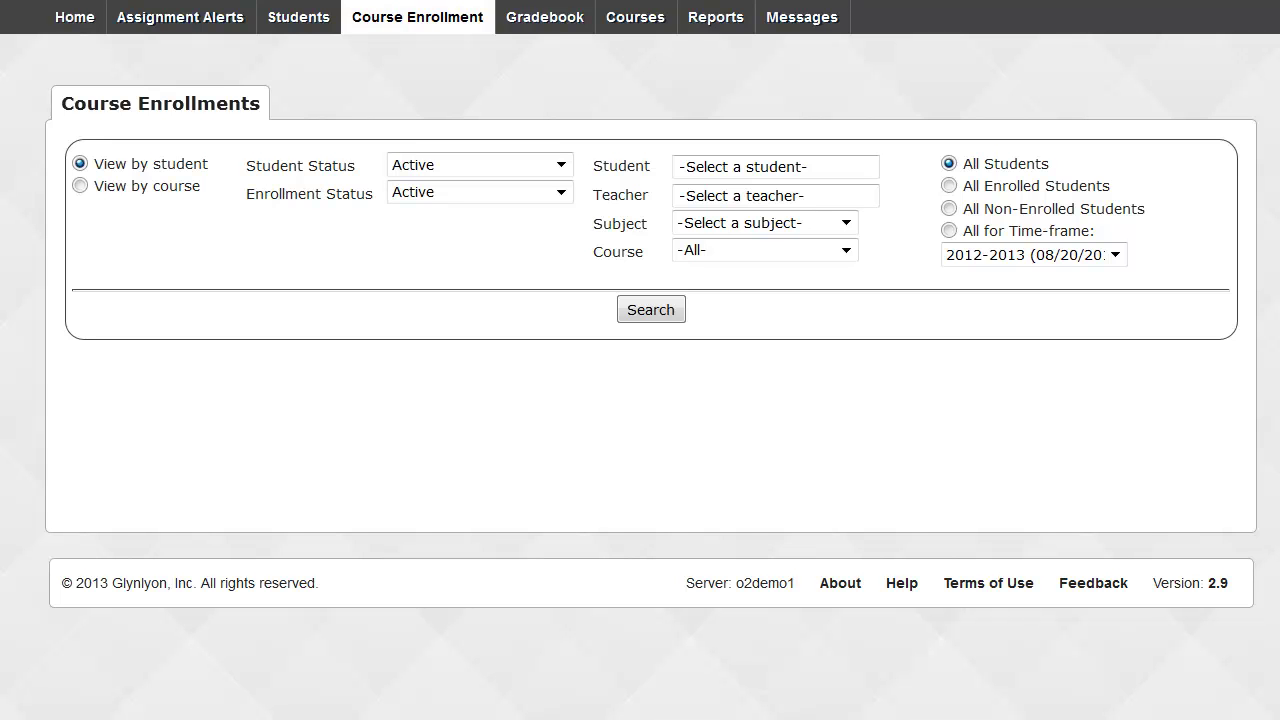
left_click(685, 165)
type("sal")
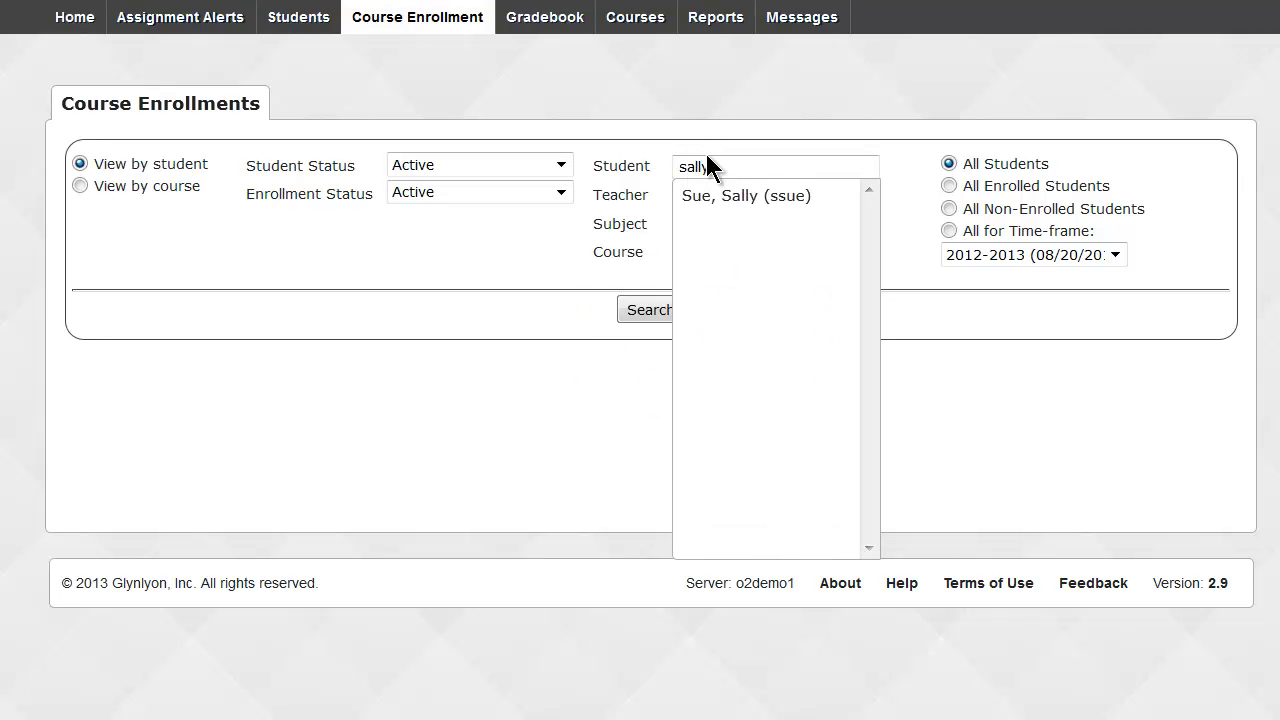
type("ly")
left_click(711, 197)
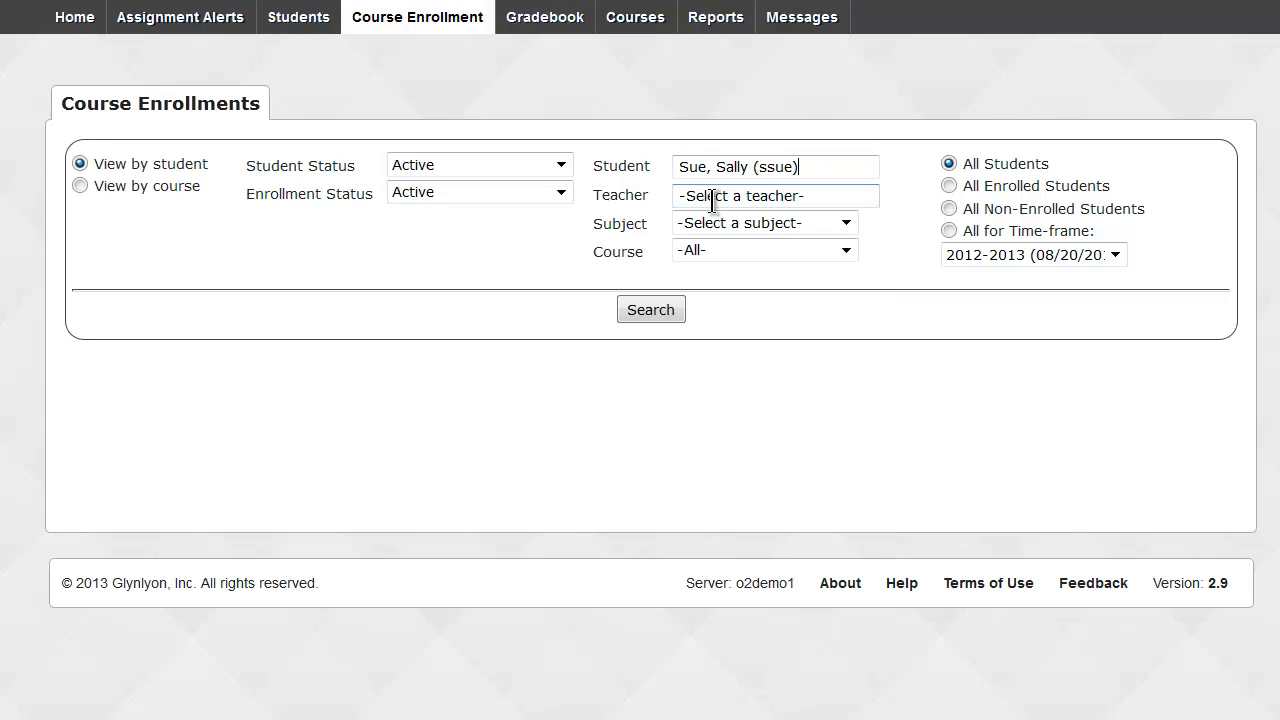
left_click(664, 310)
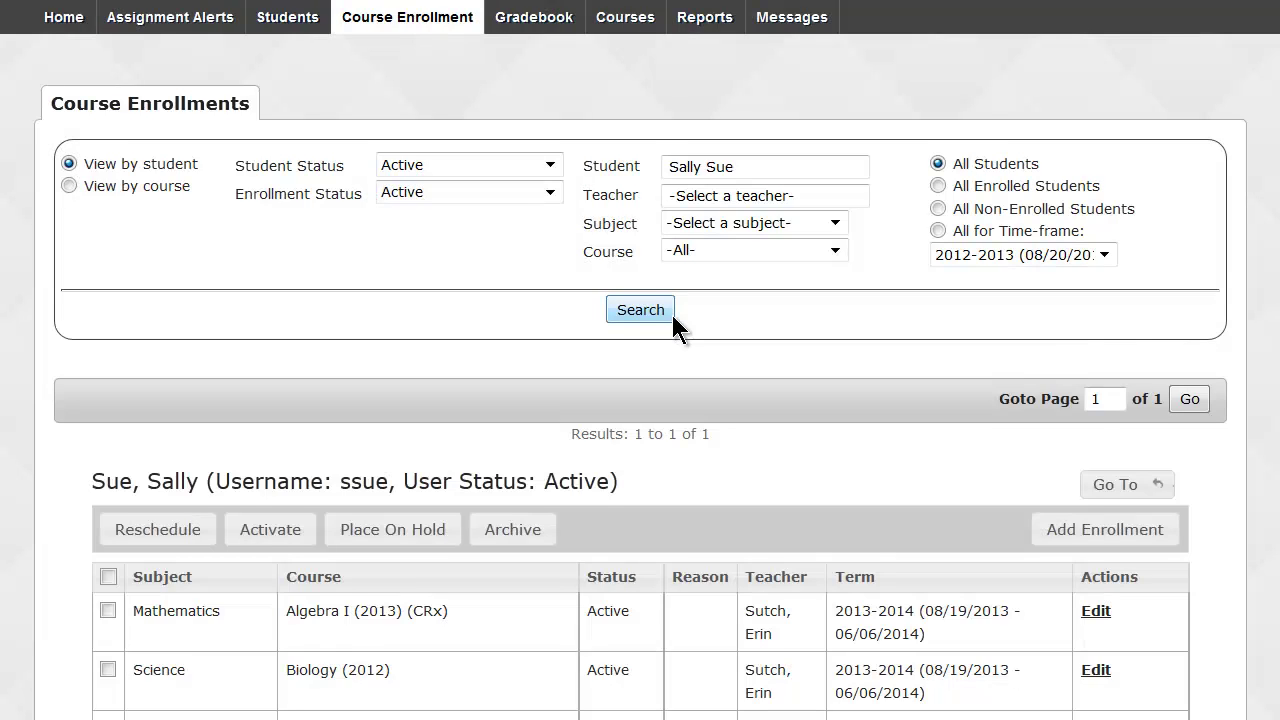
scroll(671, 312, "down", 3)
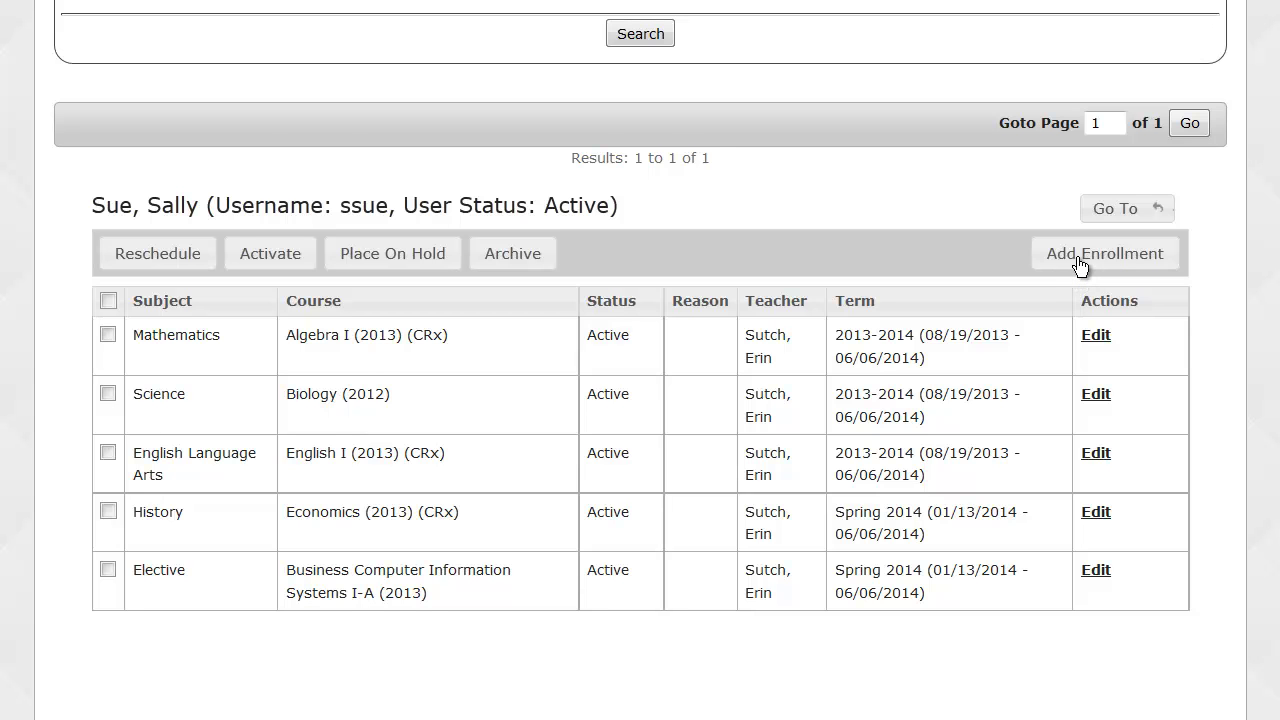
Start a new enrollment with subject English Language Arts and course English II.
left_click(1079, 262)
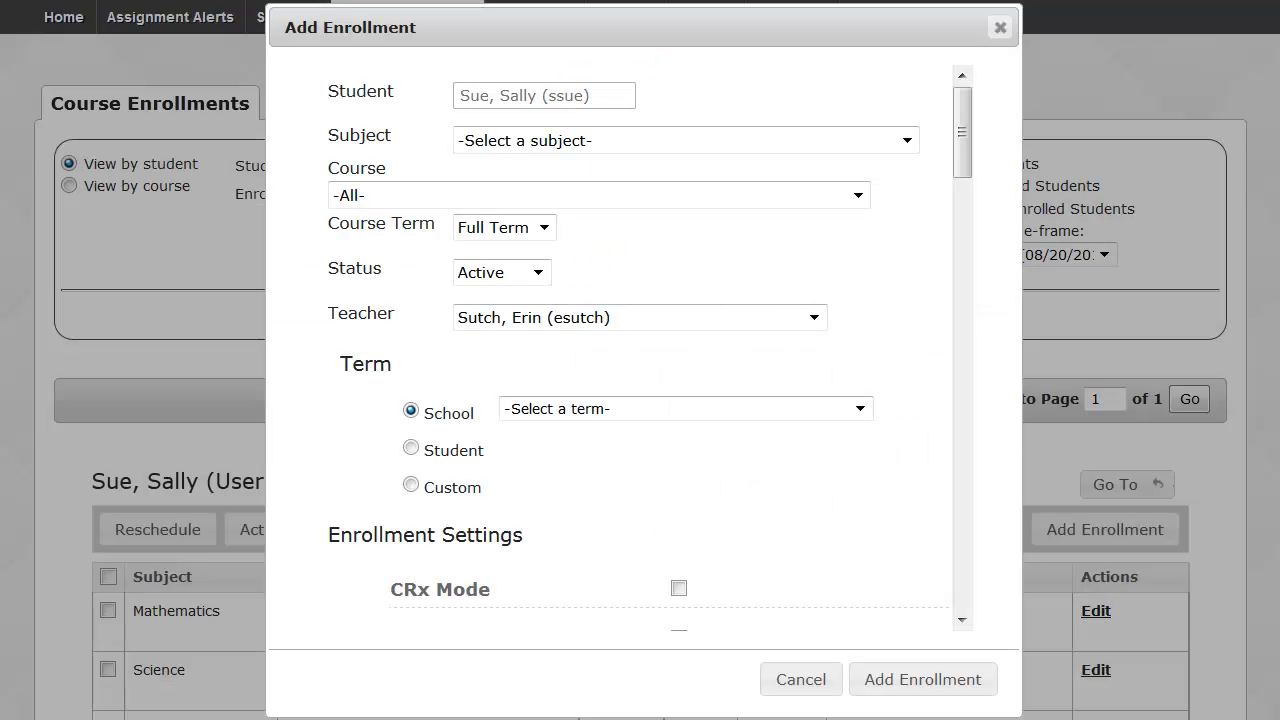
left_click(907, 140)
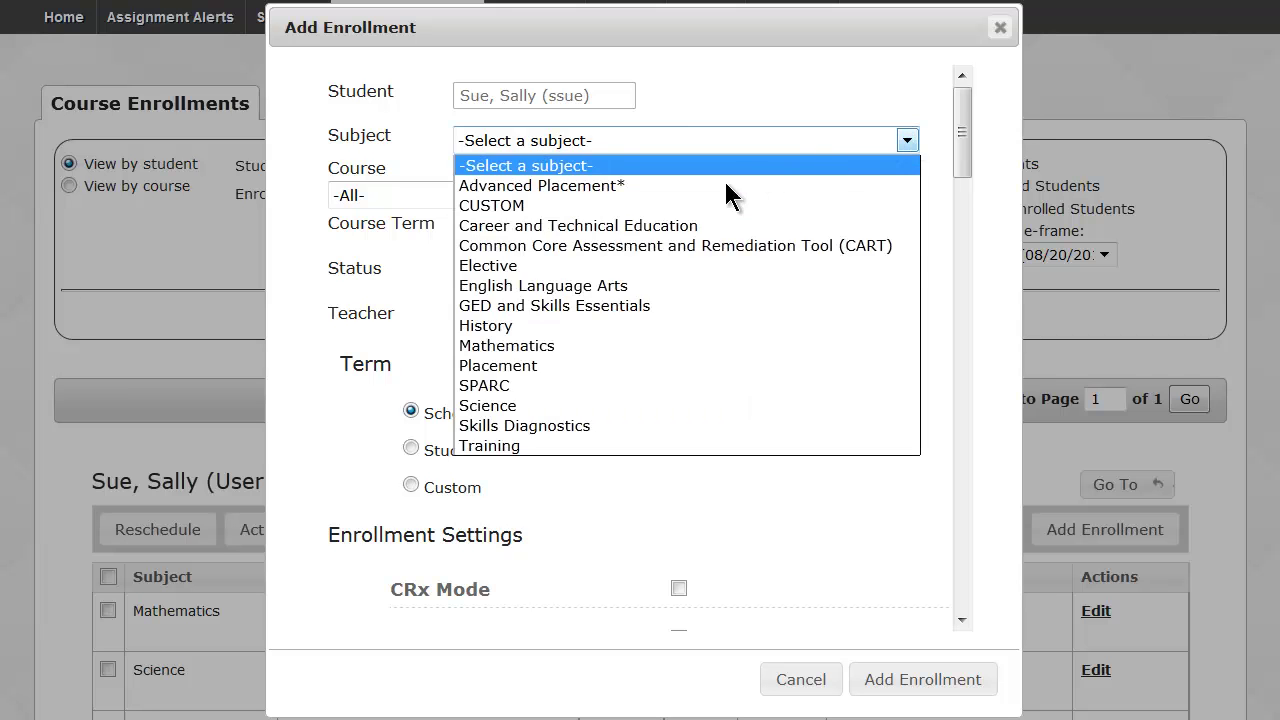
left_click(621, 280)
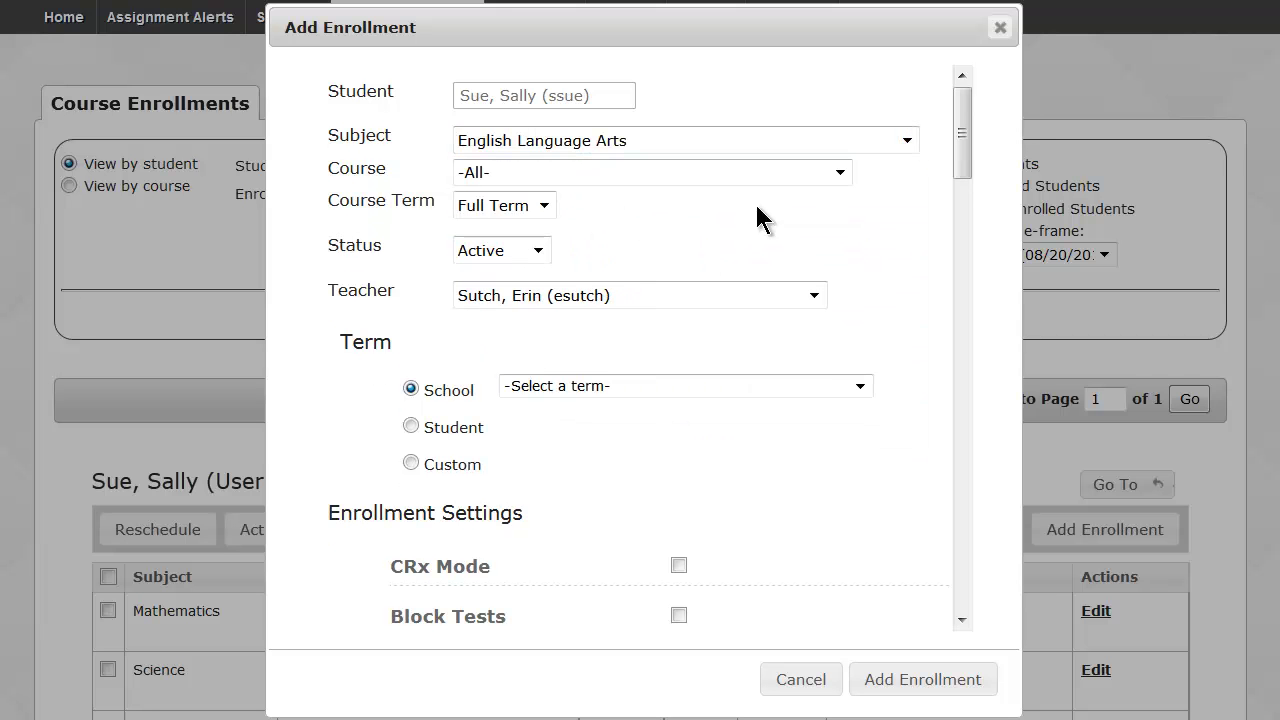
left_click(845, 170)
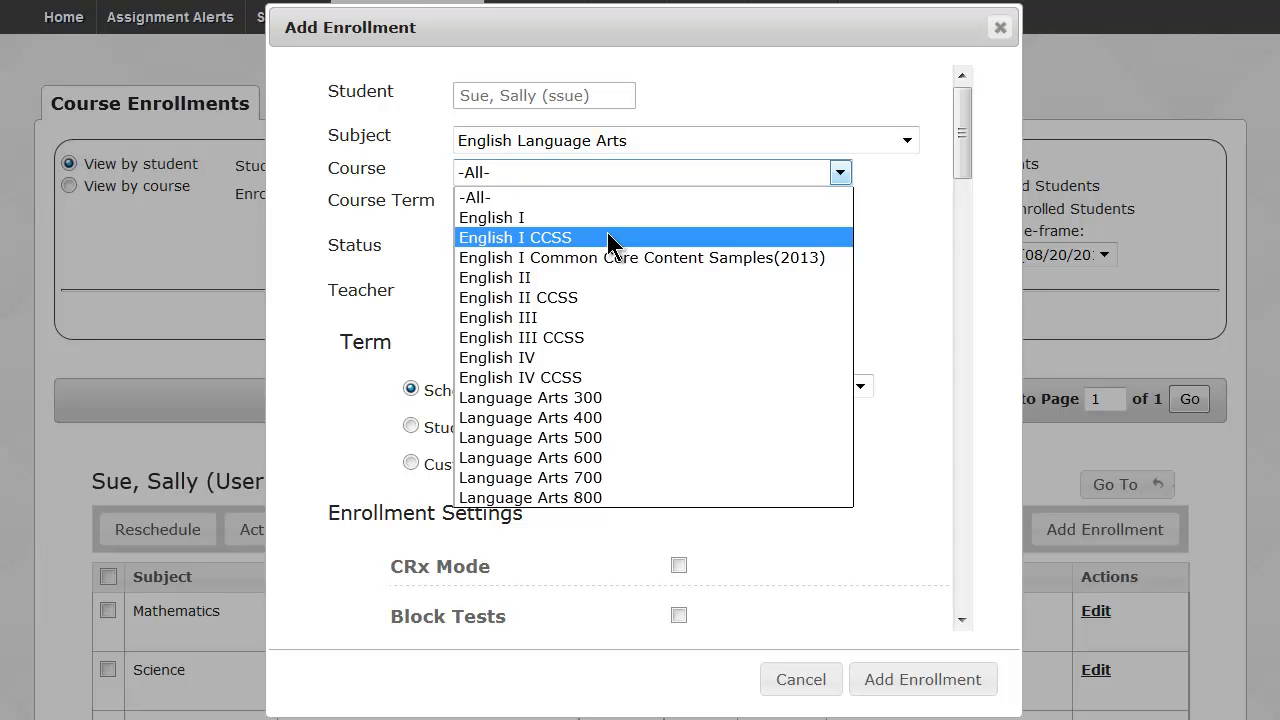
left_click(568, 274)
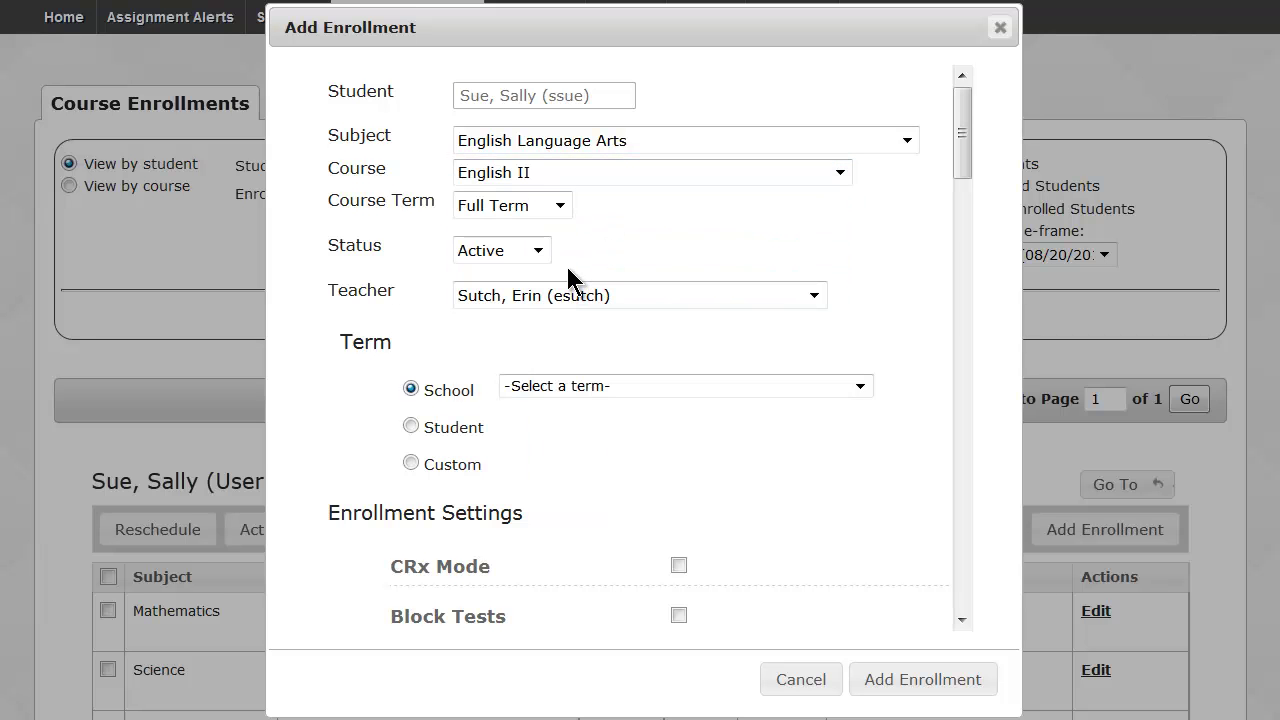
Keep the course term as Full Term and the enrollment status as Active.
left_click(560, 208)
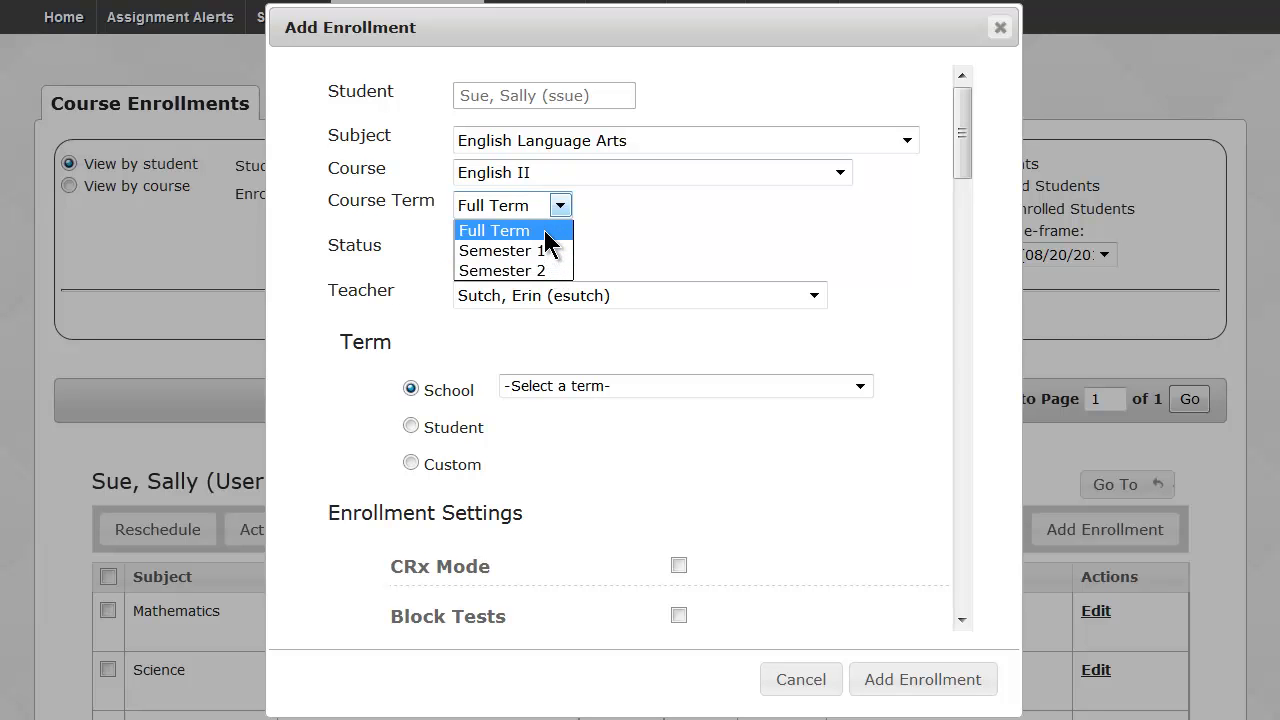
left_click(545, 232)
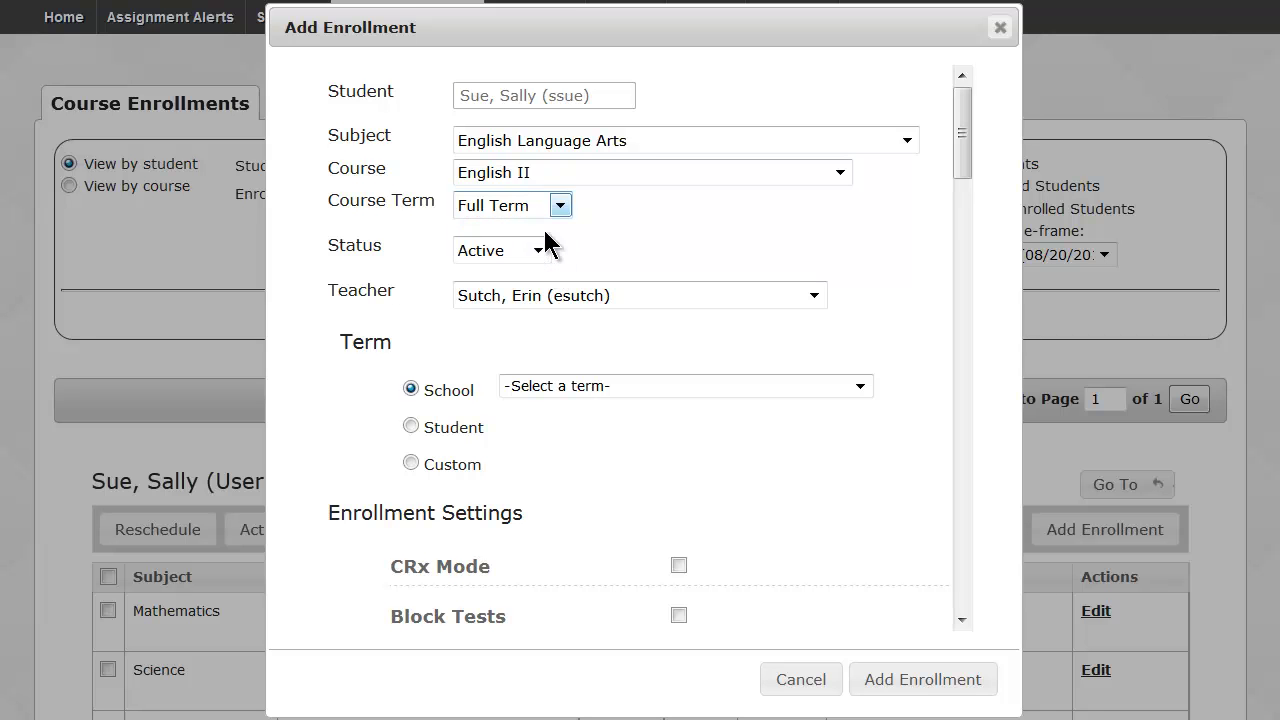
left_click(539, 251)
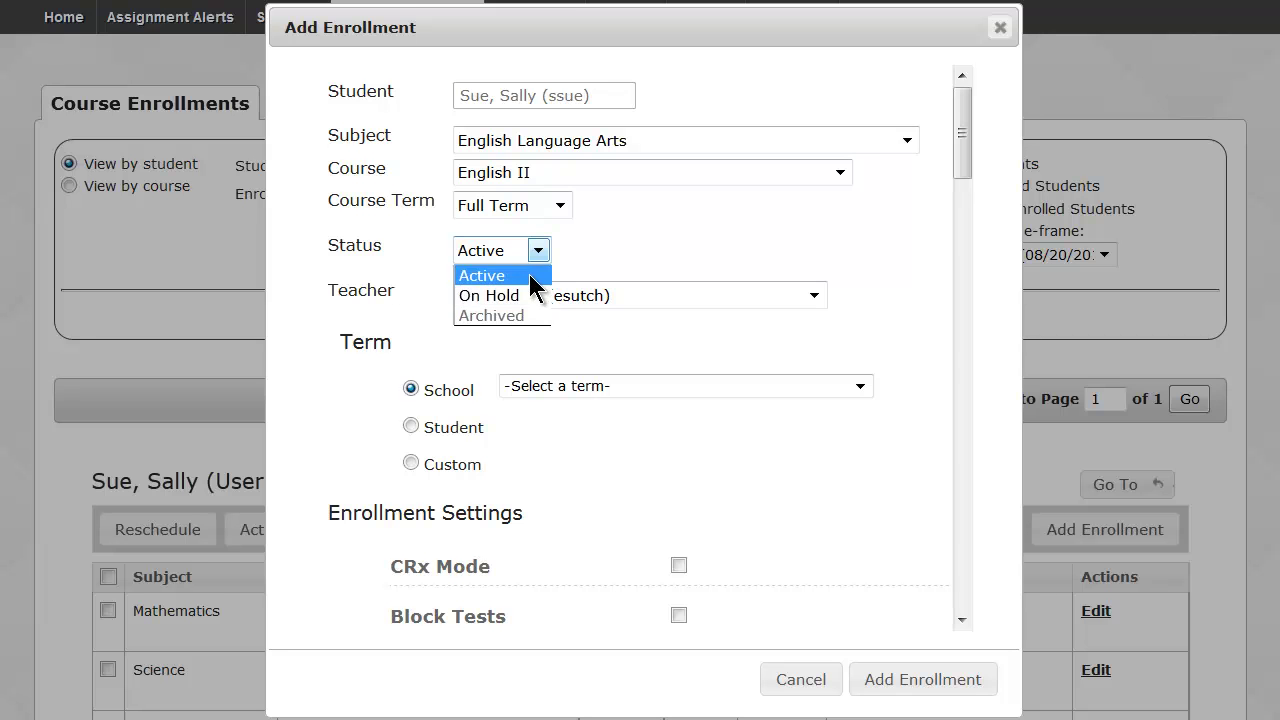
left_click(528, 271)
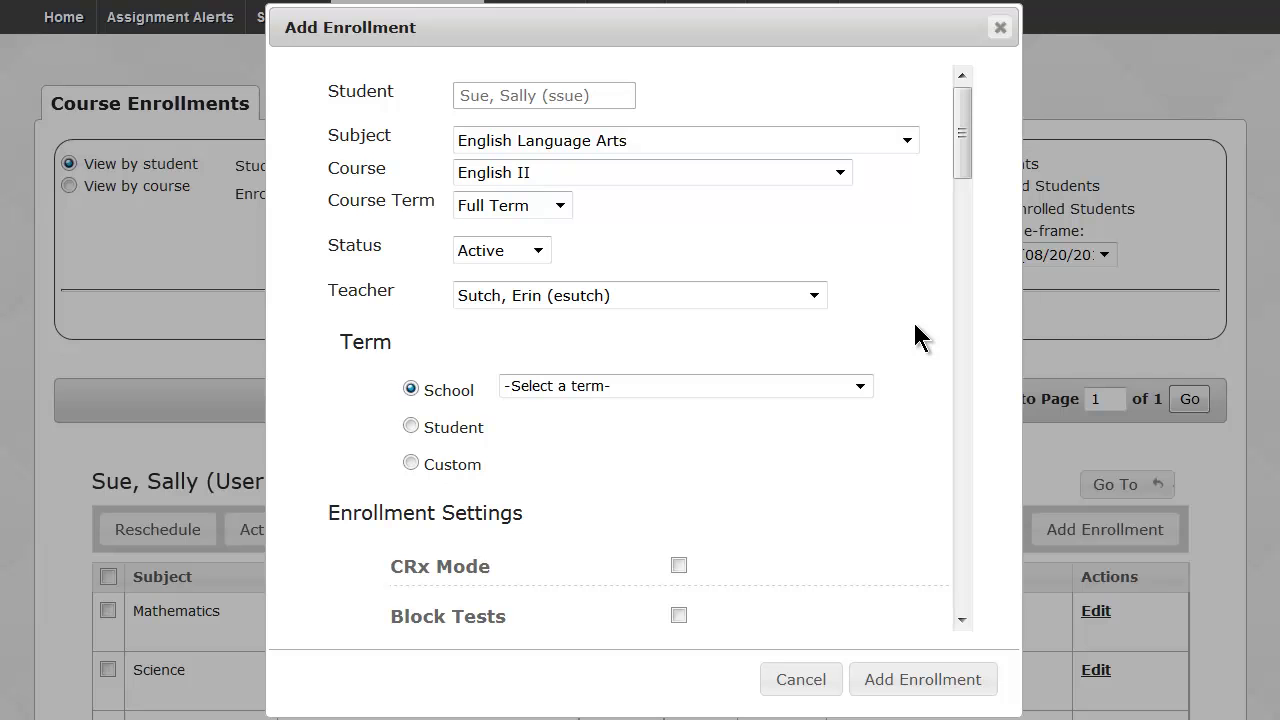
Set the school term to Spring 2014 after checking the student-term and custom-date options.
left_click(860, 386)
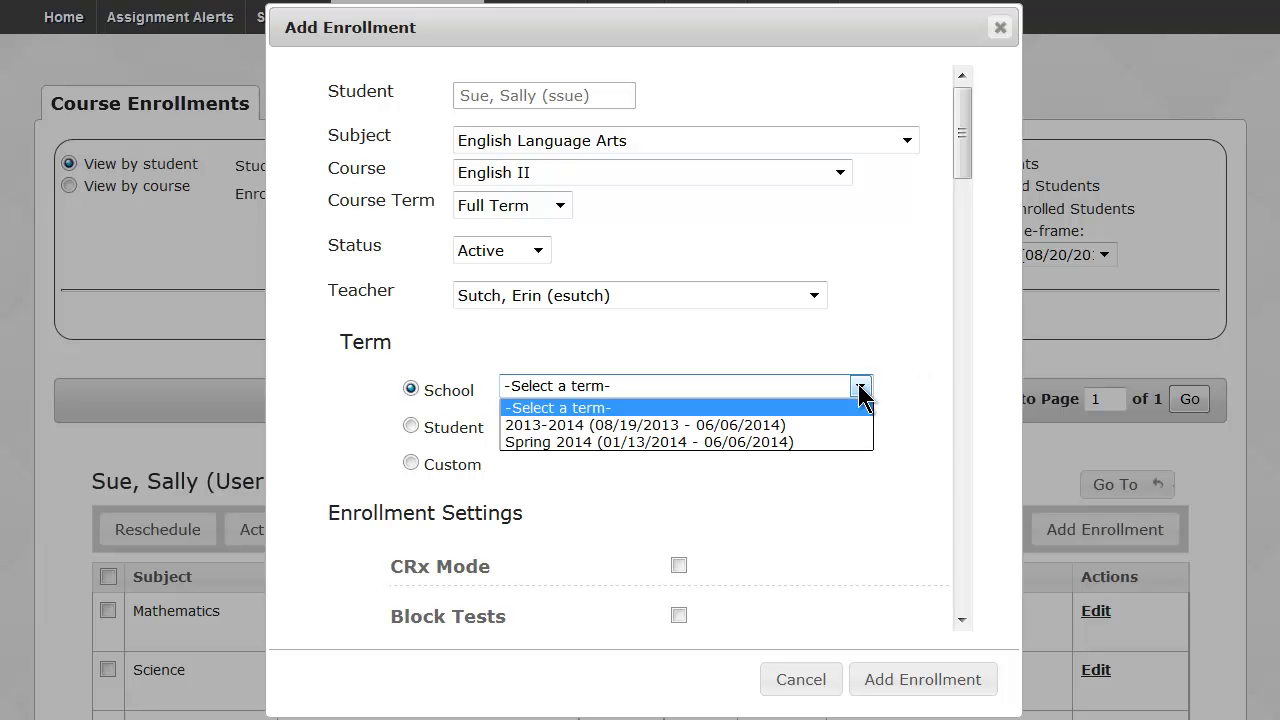
left_click(837, 442)
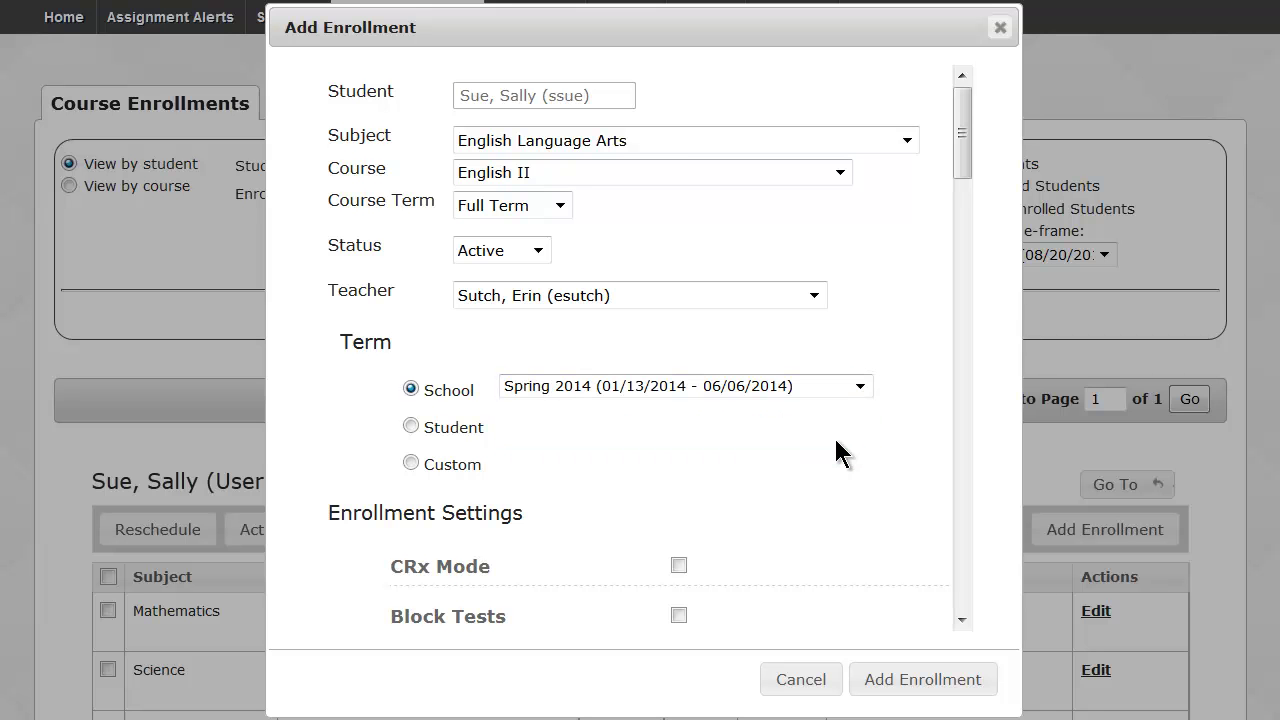
left_click(410, 427)
left_click(860, 387)
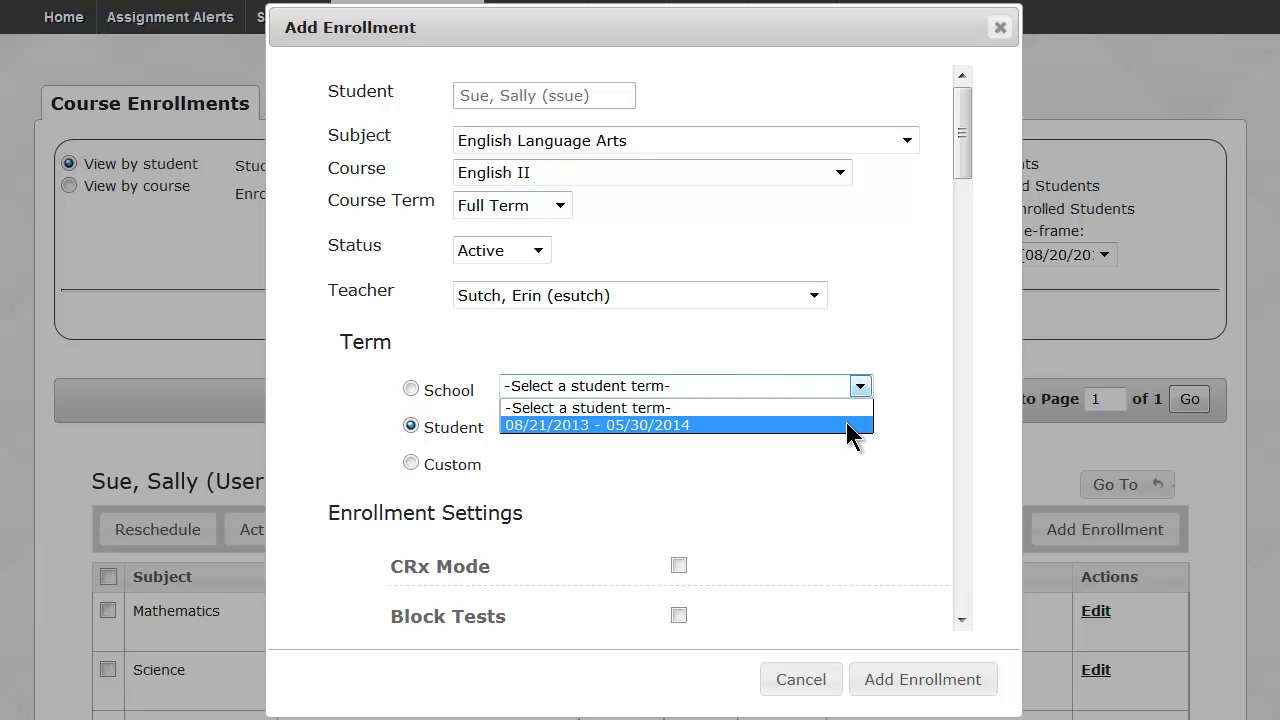
left_click(829, 389)
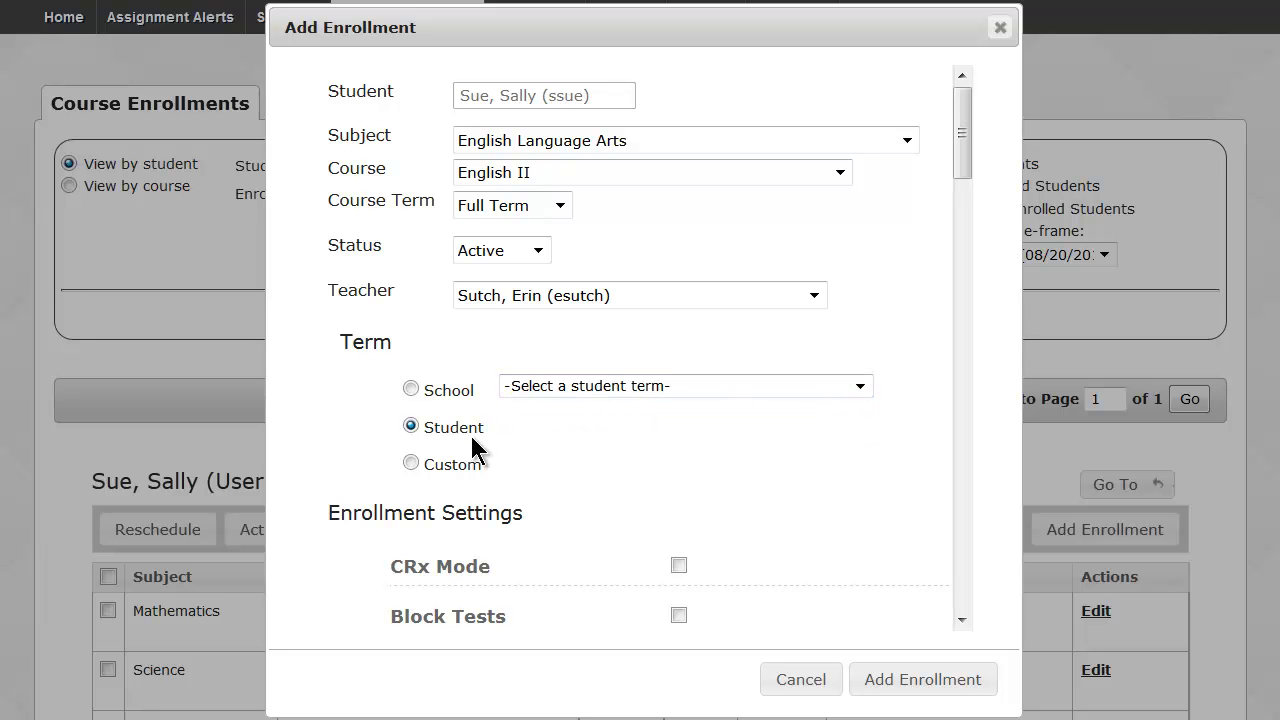
left_click(410, 463)
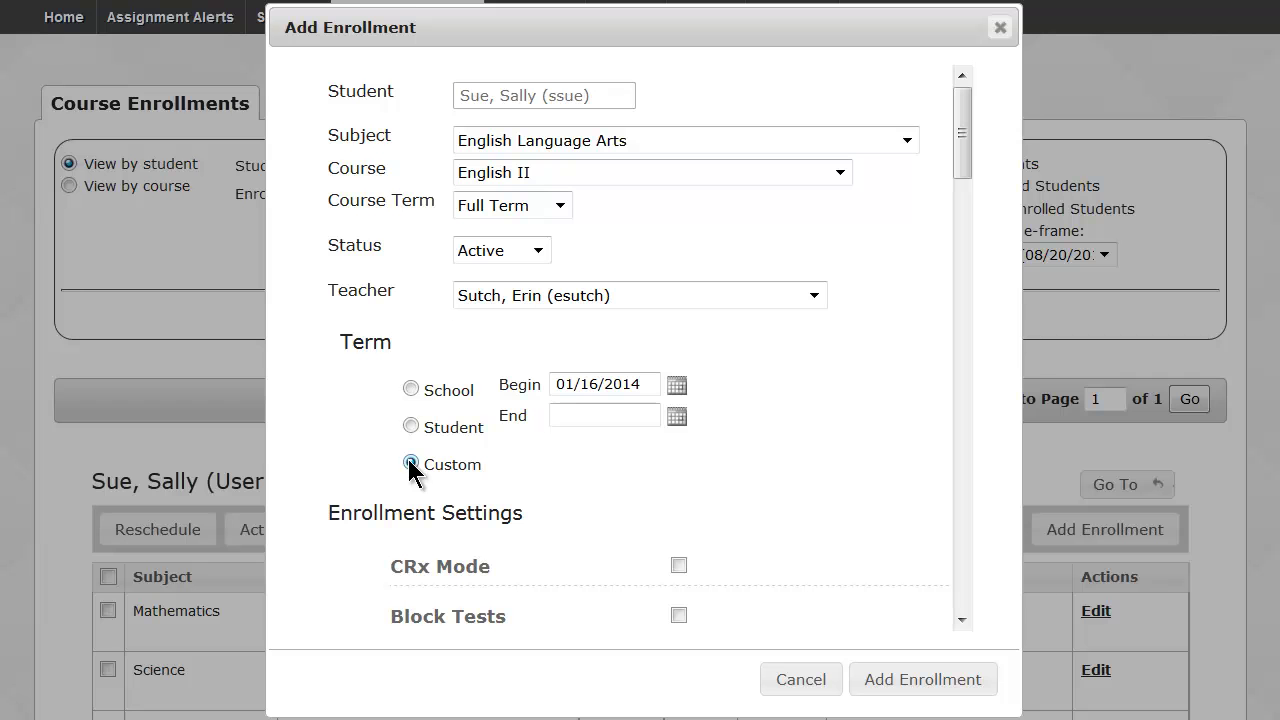
left_click(411, 389)
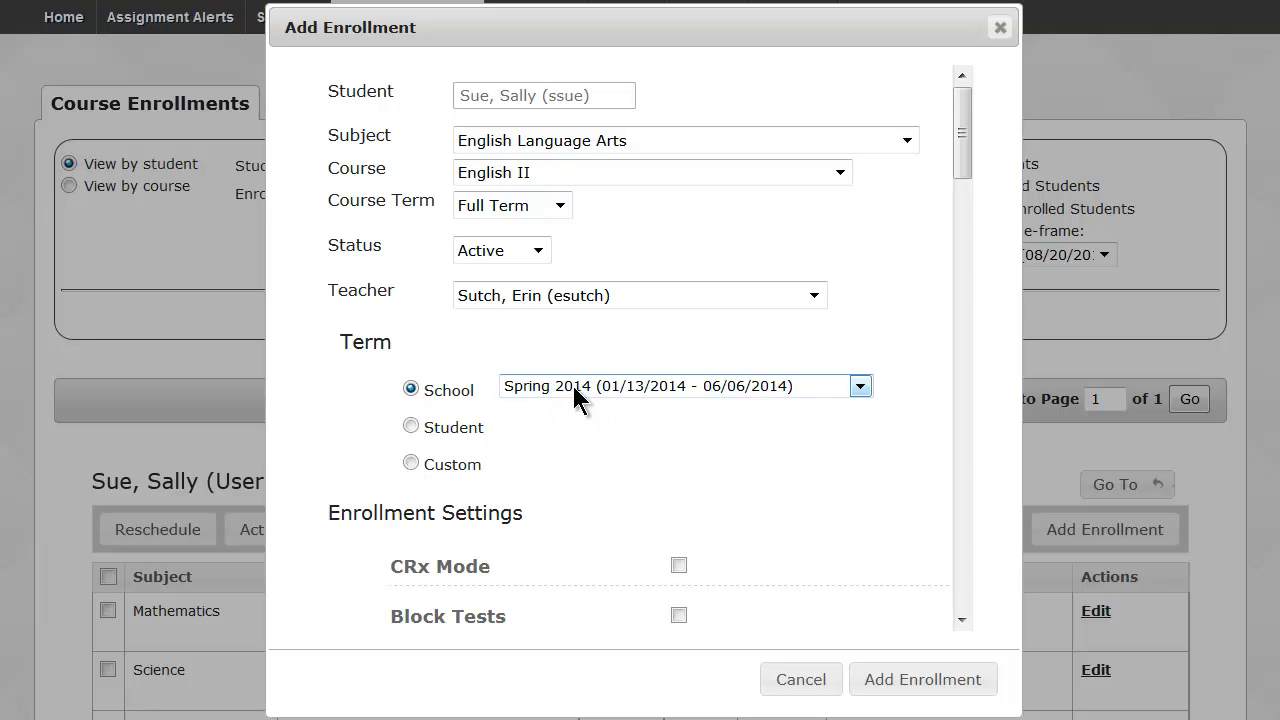
Leave CRx Mode off and turn on Block Tests in Enrollment Settings.
left_click_drag(964, 129, 966, 220)
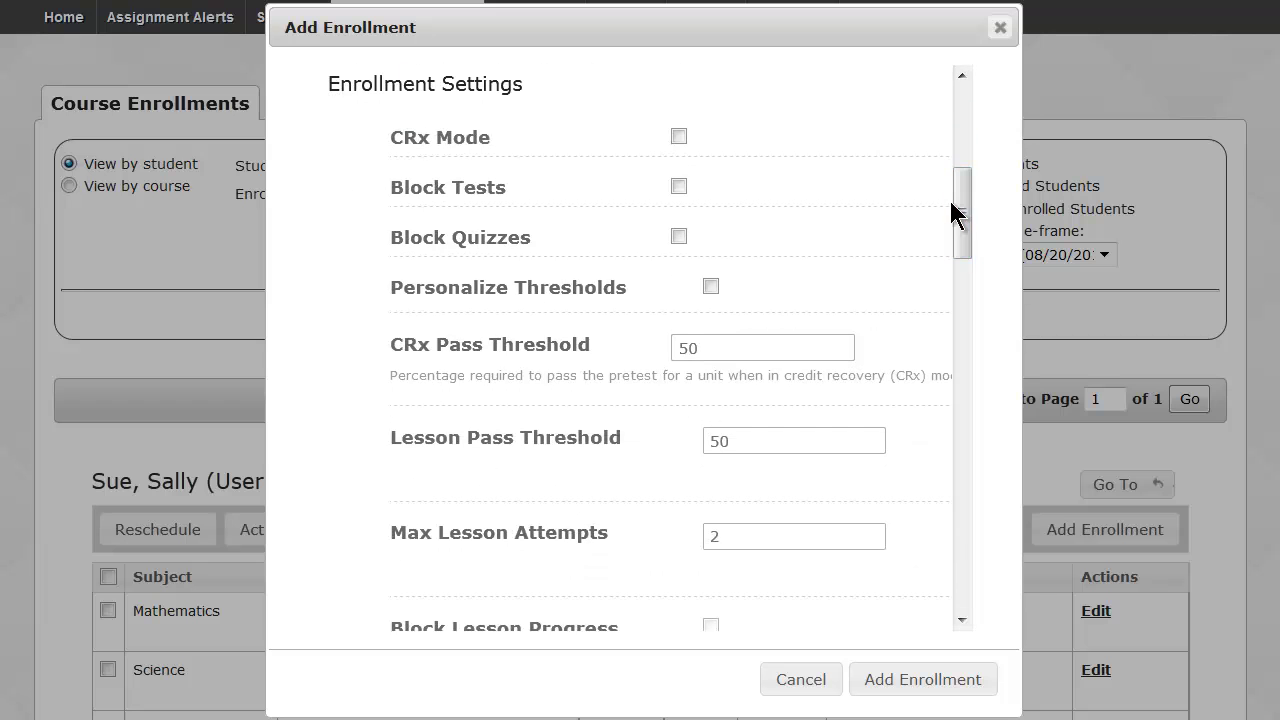
left_click(678, 136)
left_click_drag(392, 137, 488, 135)
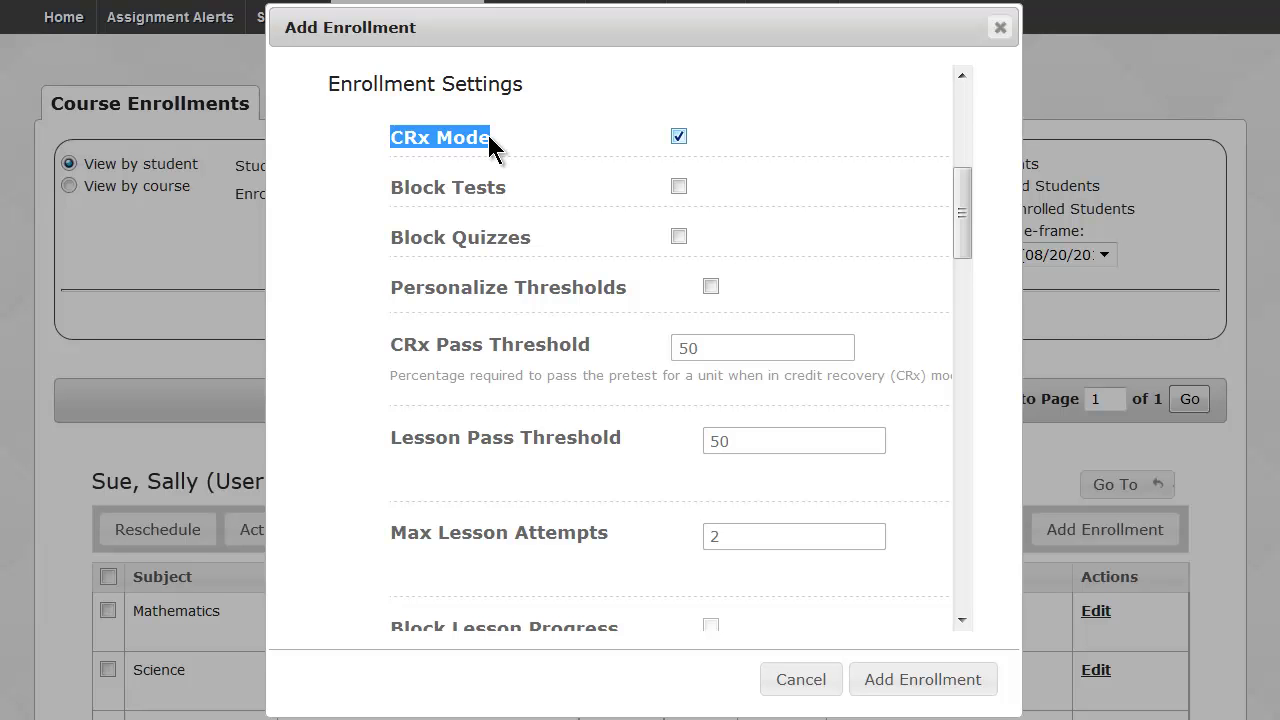
left_click(678, 137)
left_click(451, 205)
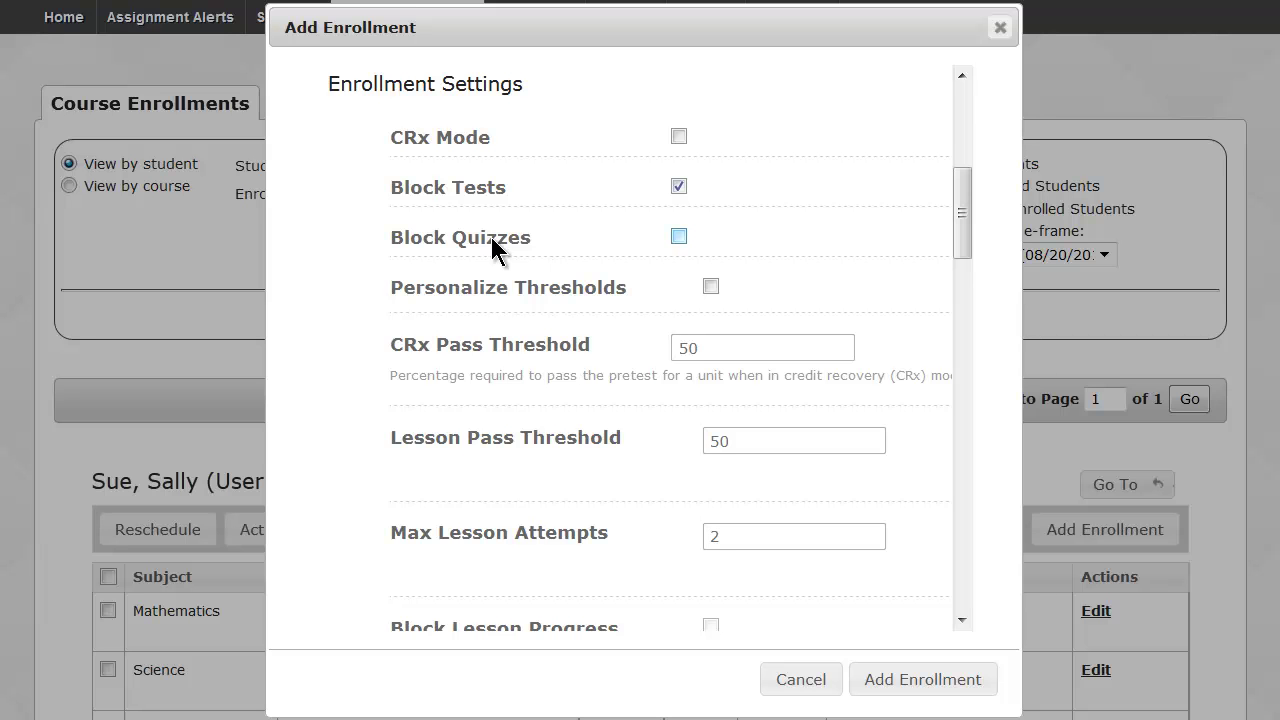
Turn on Personalize Thresholds and add the English II enrollment.
left_click_drag(965, 225, 968, 243)
left_click_drag(967, 245, 968, 248)
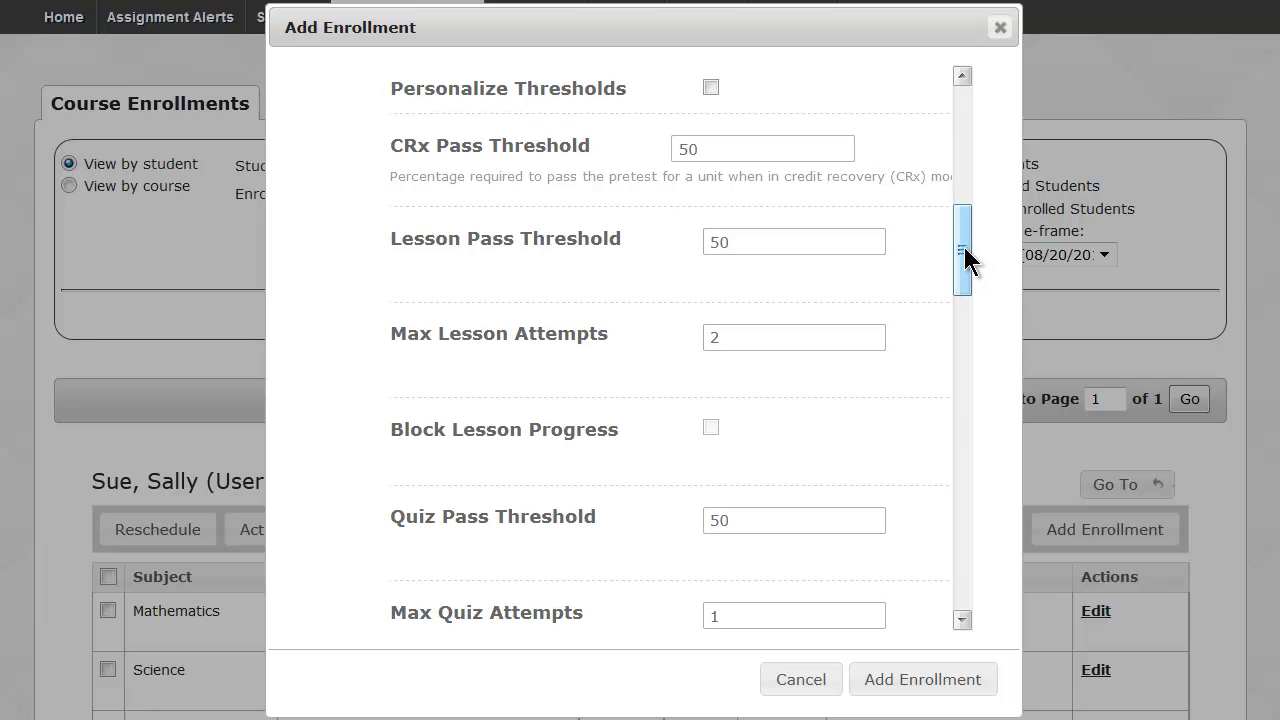
left_click(711, 88)
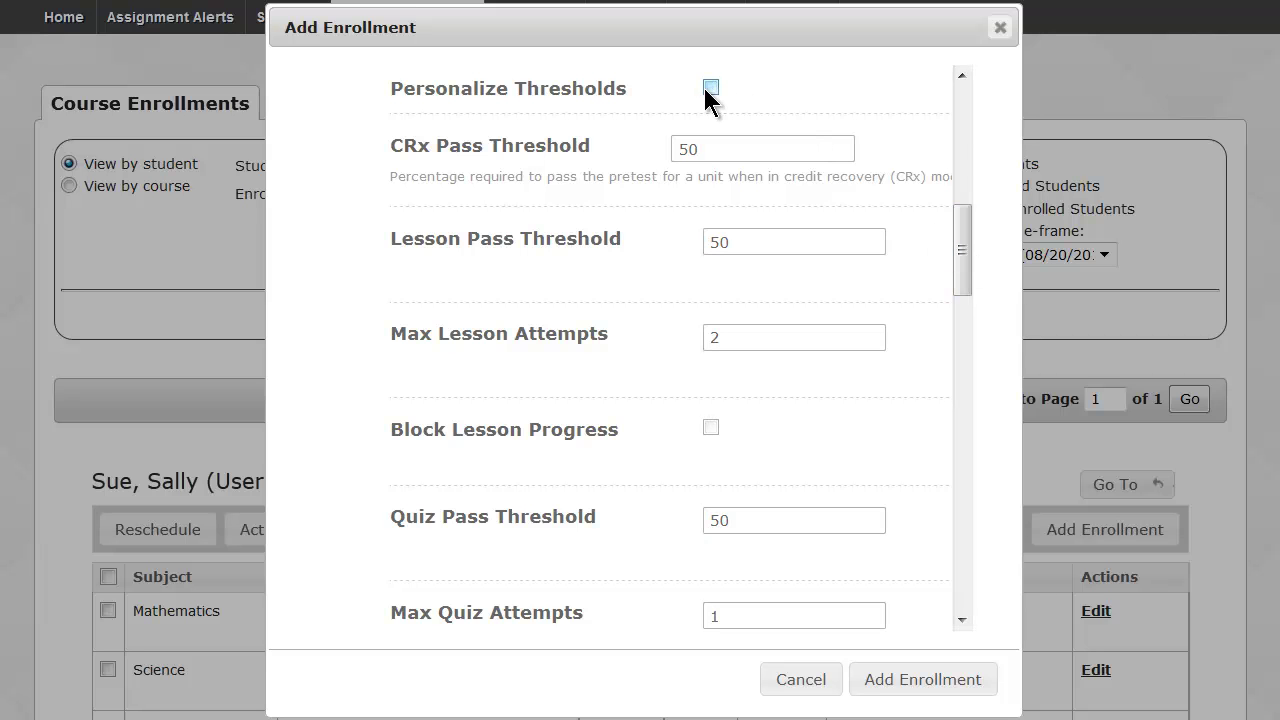
left_click_drag(963, 243, 966, 563)
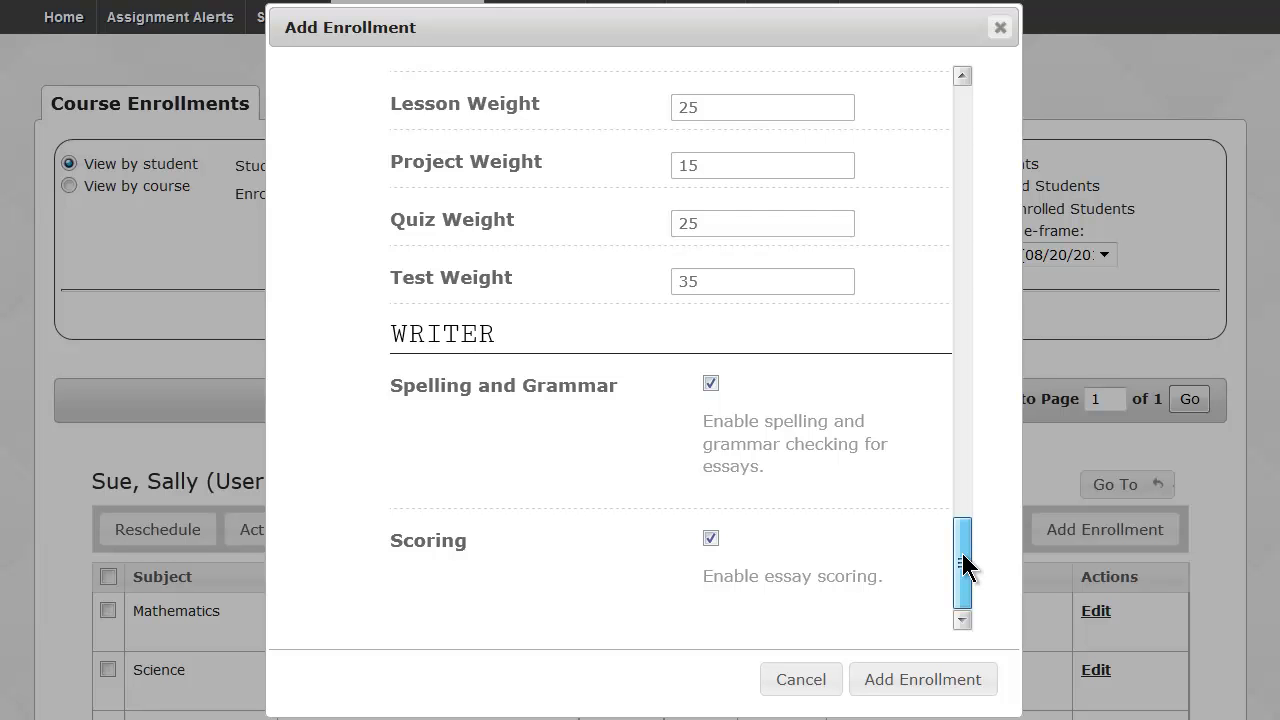
left_click_drag(963, 555, 925, 106)
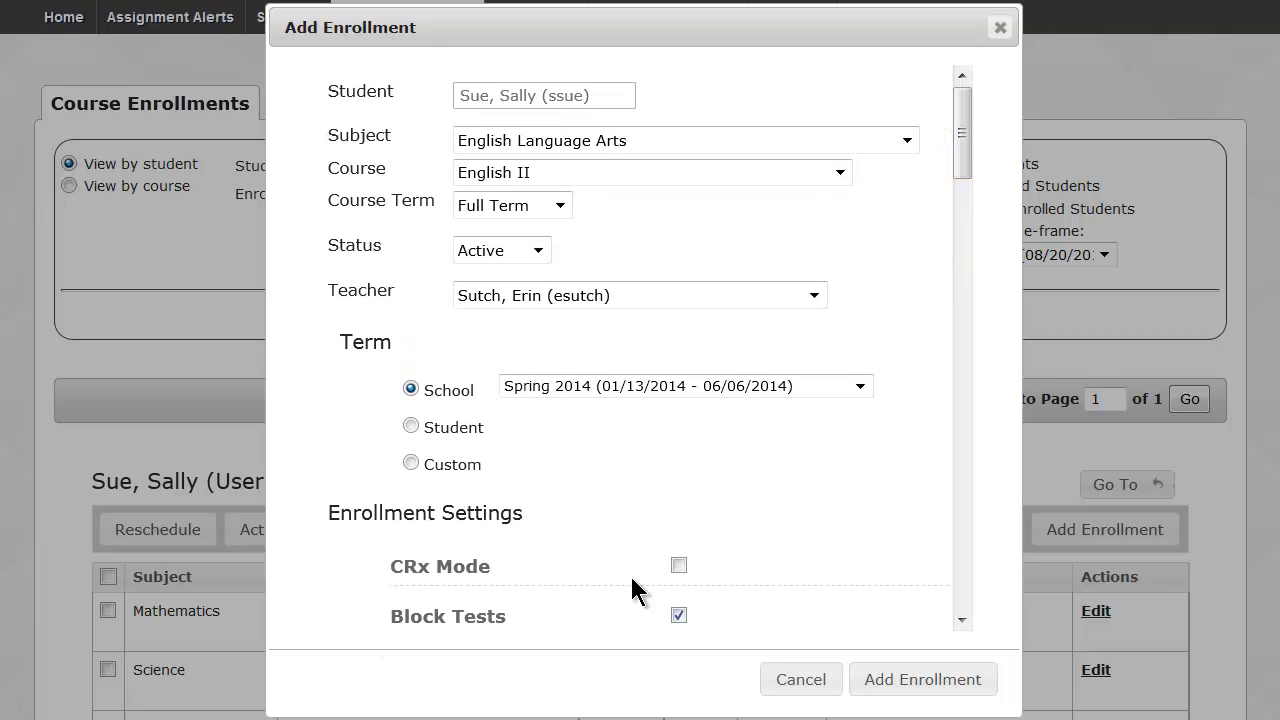
left_click_drag(963, 128, 980, 242)
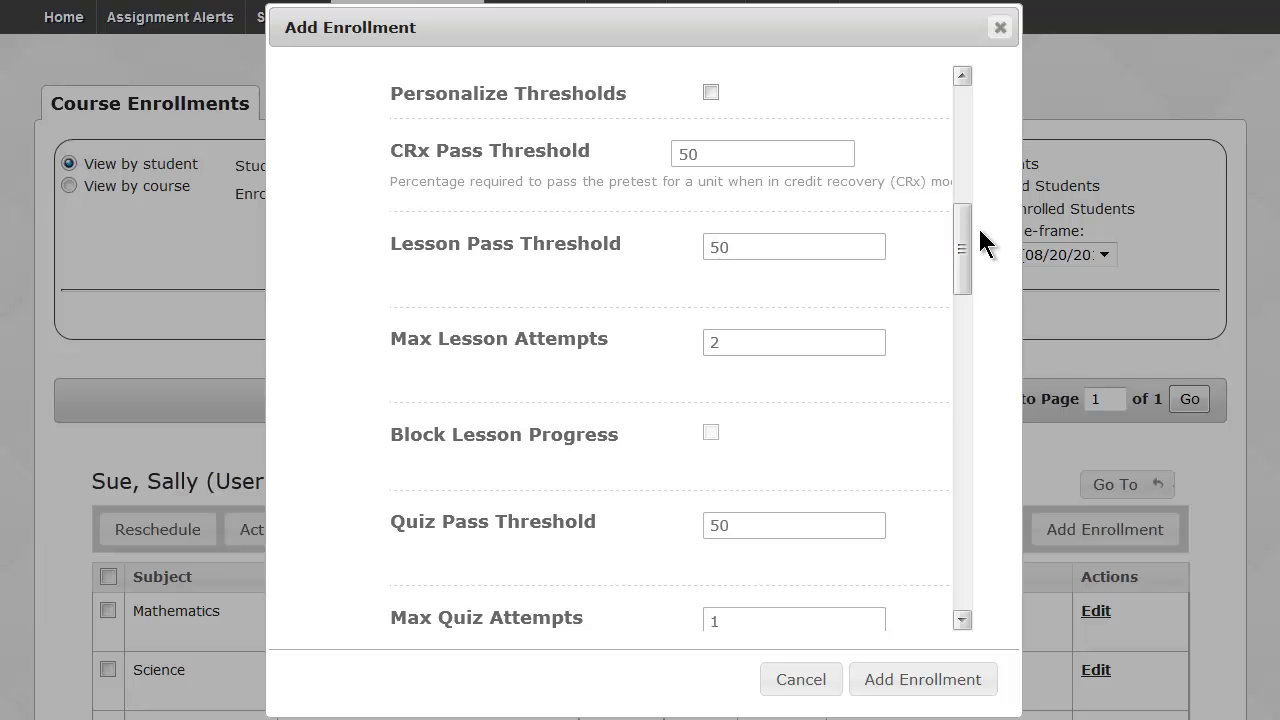
left_click(710, 93)
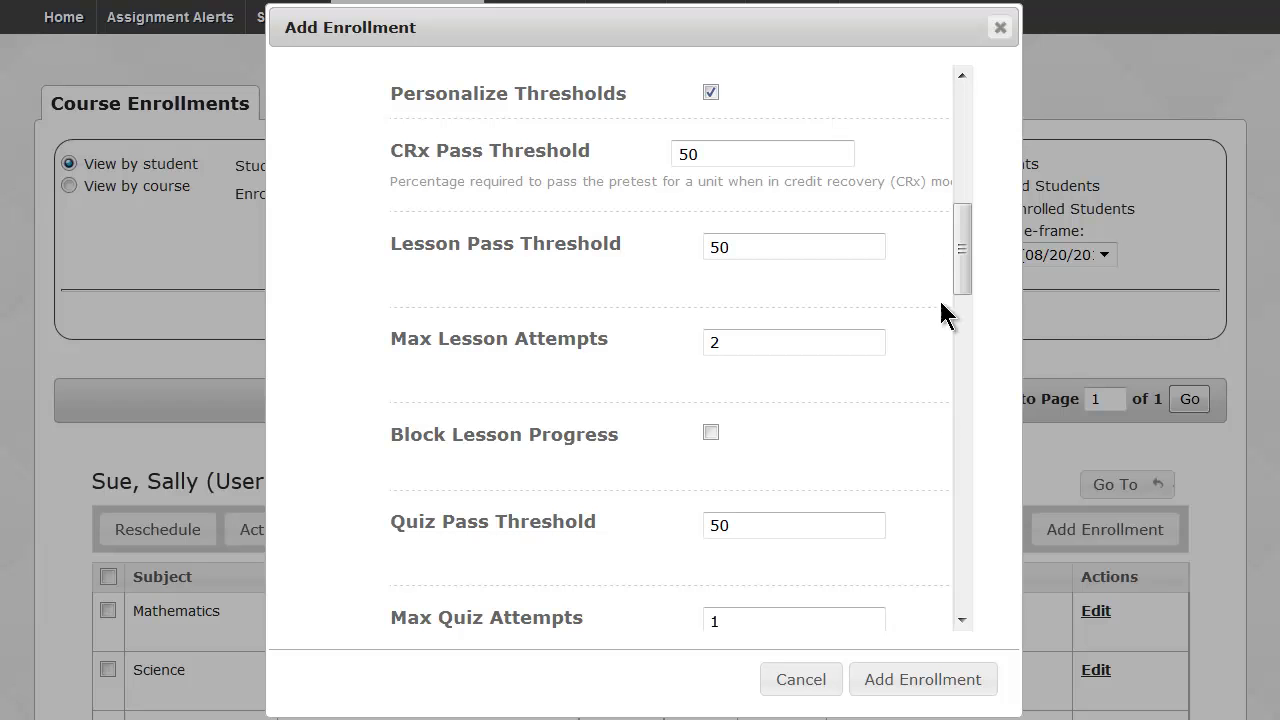
left_click(926, 680)
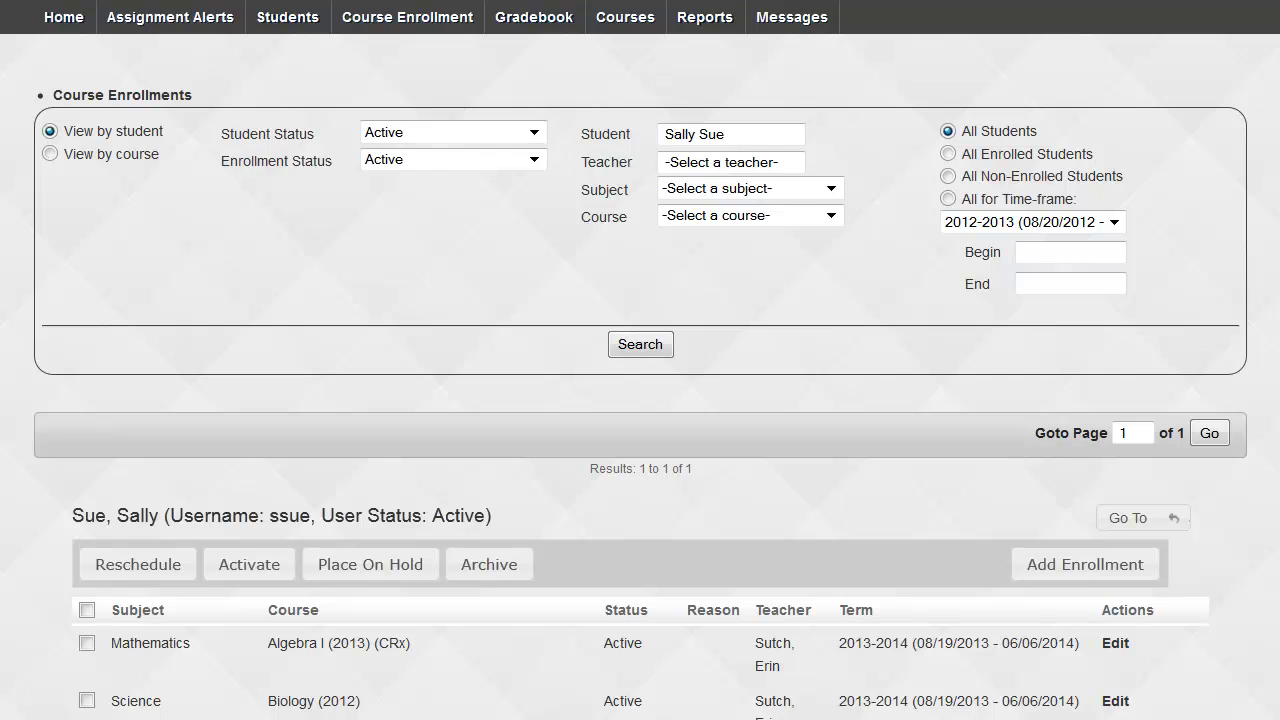
Scroll down to the enrollment table showing English II (2013) in Spring 2014.
scroll(640, 400, "down", 5)
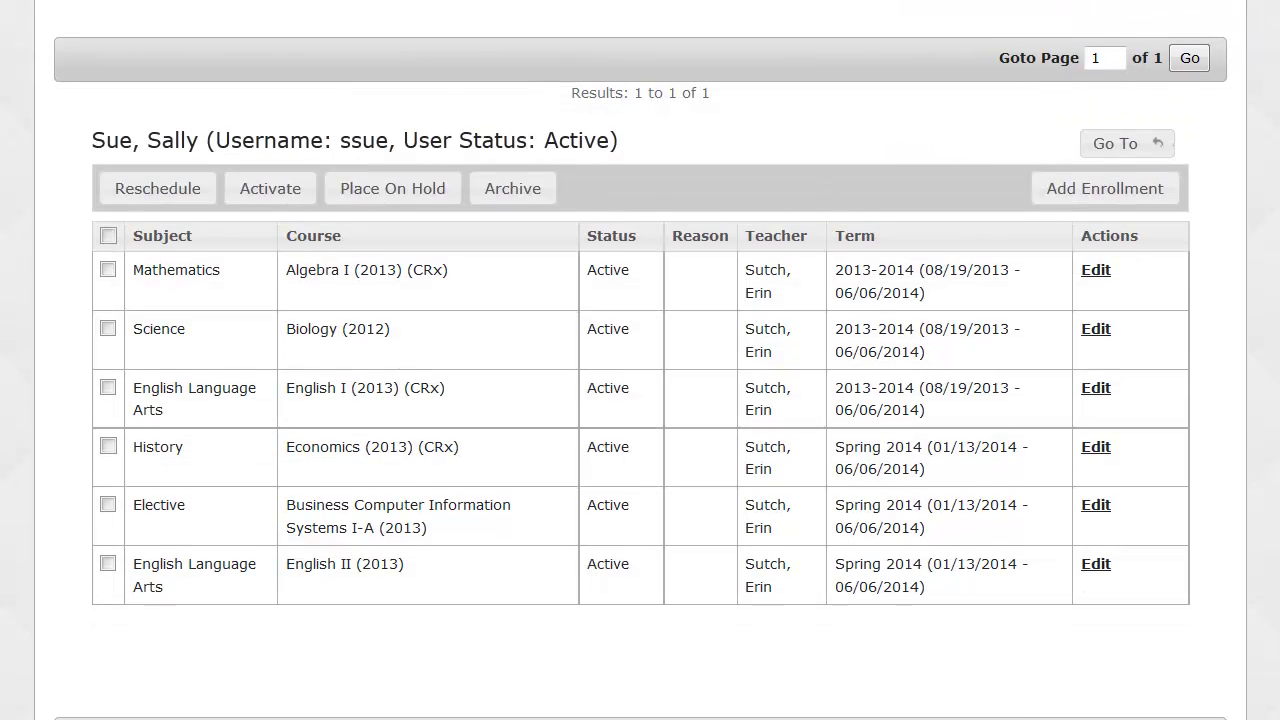
scroll(600, 394, "down", 1)
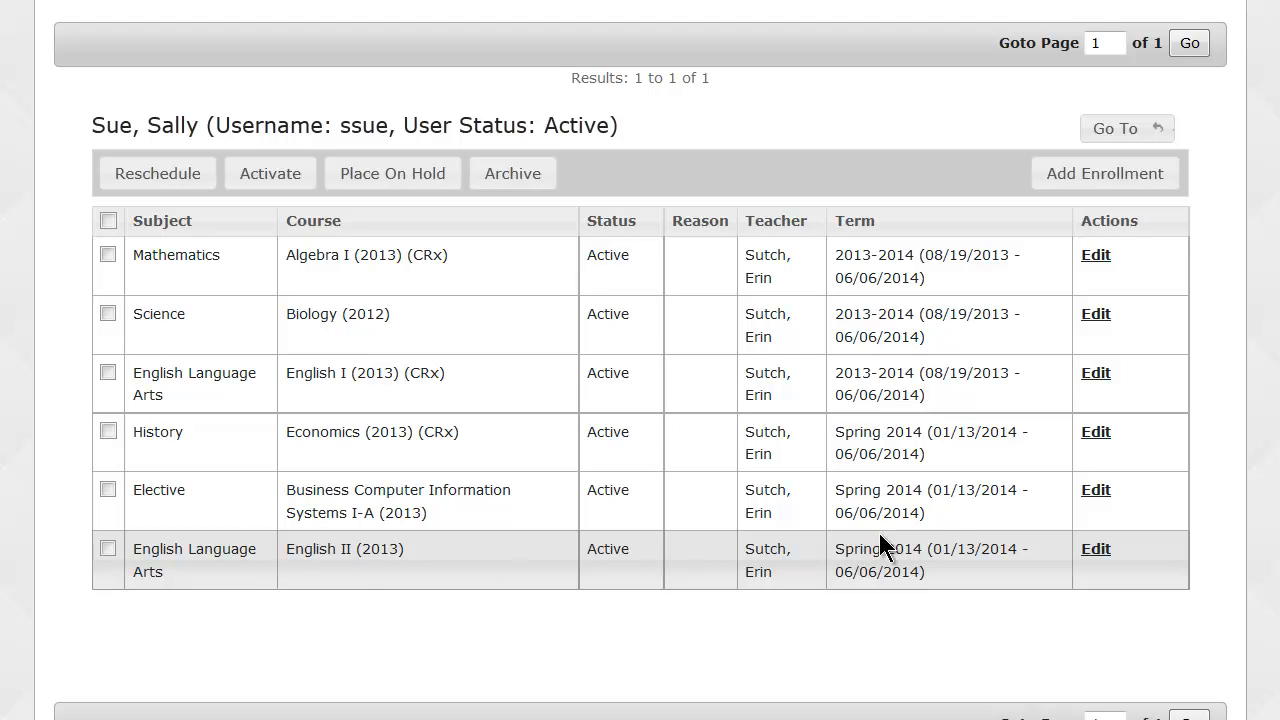
Review the English II enrollment's teacher, status and Block Tests settings, then cancel without saving.
left_click(1095, 549)
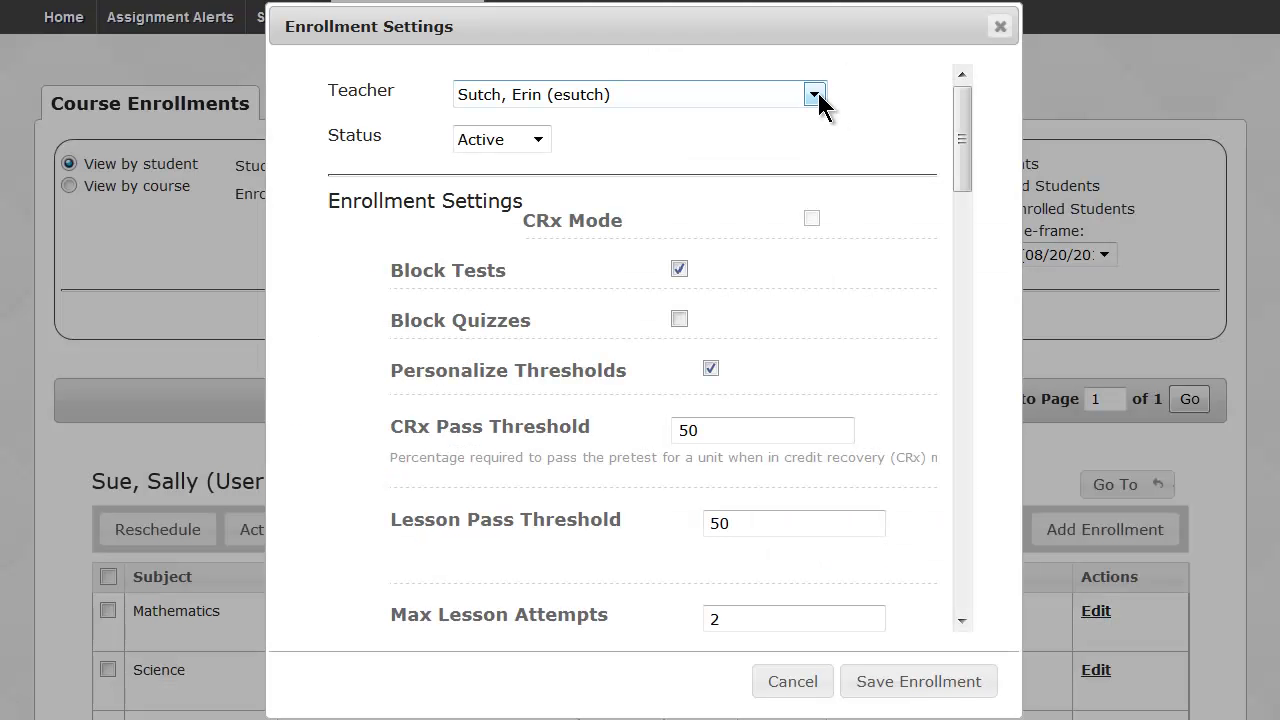
left_click(815, 96)
left_click(816, 97)
left_click(538, 145)
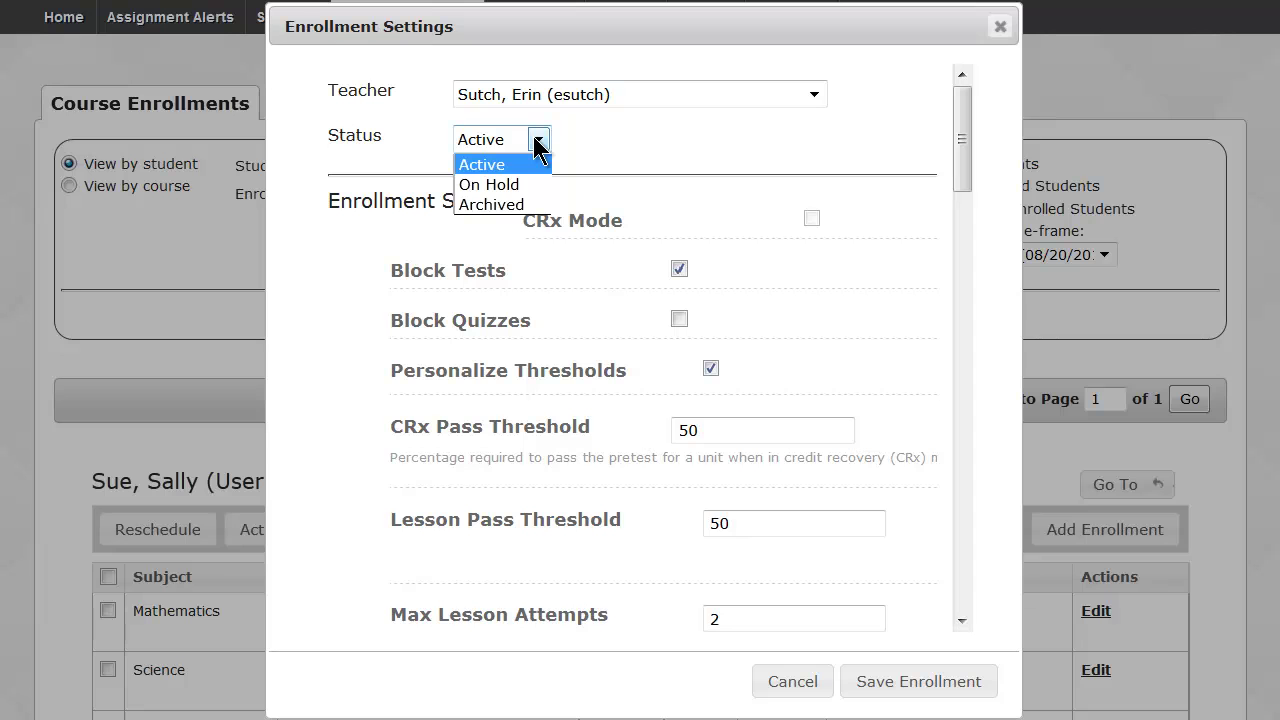
left_click(538, 145)
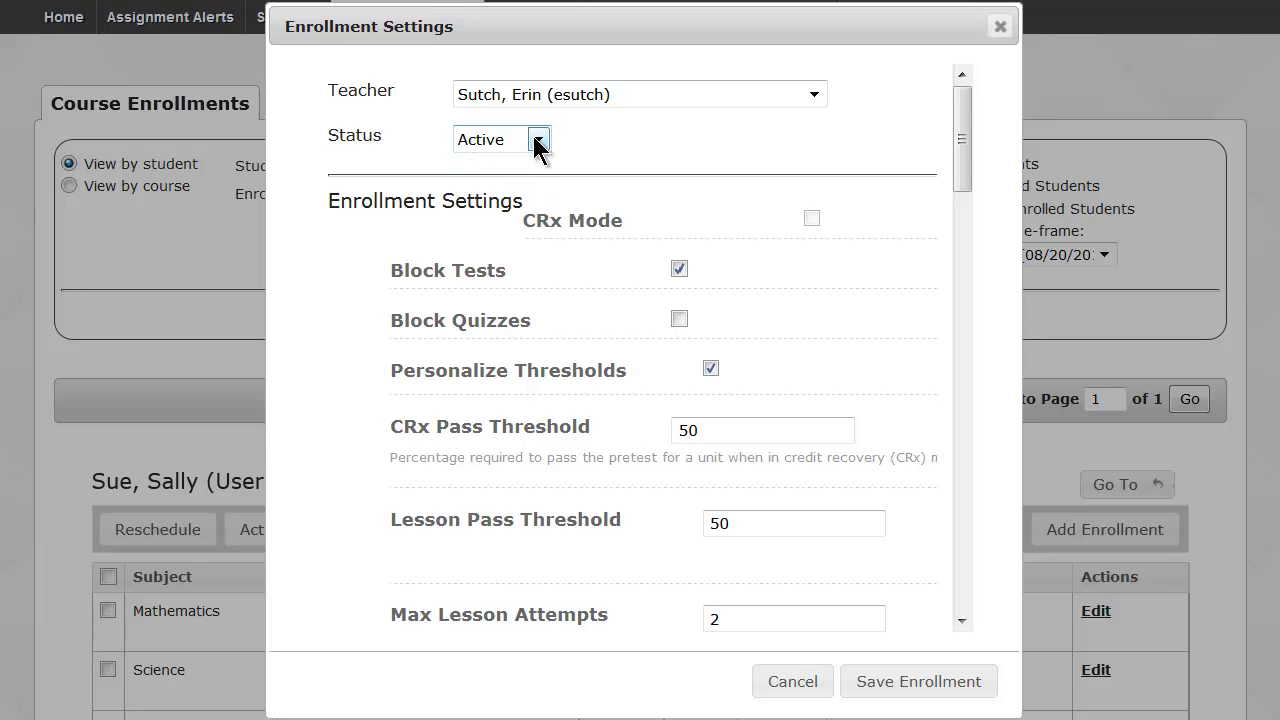
left_click_drag(393, 273, 503, 268)
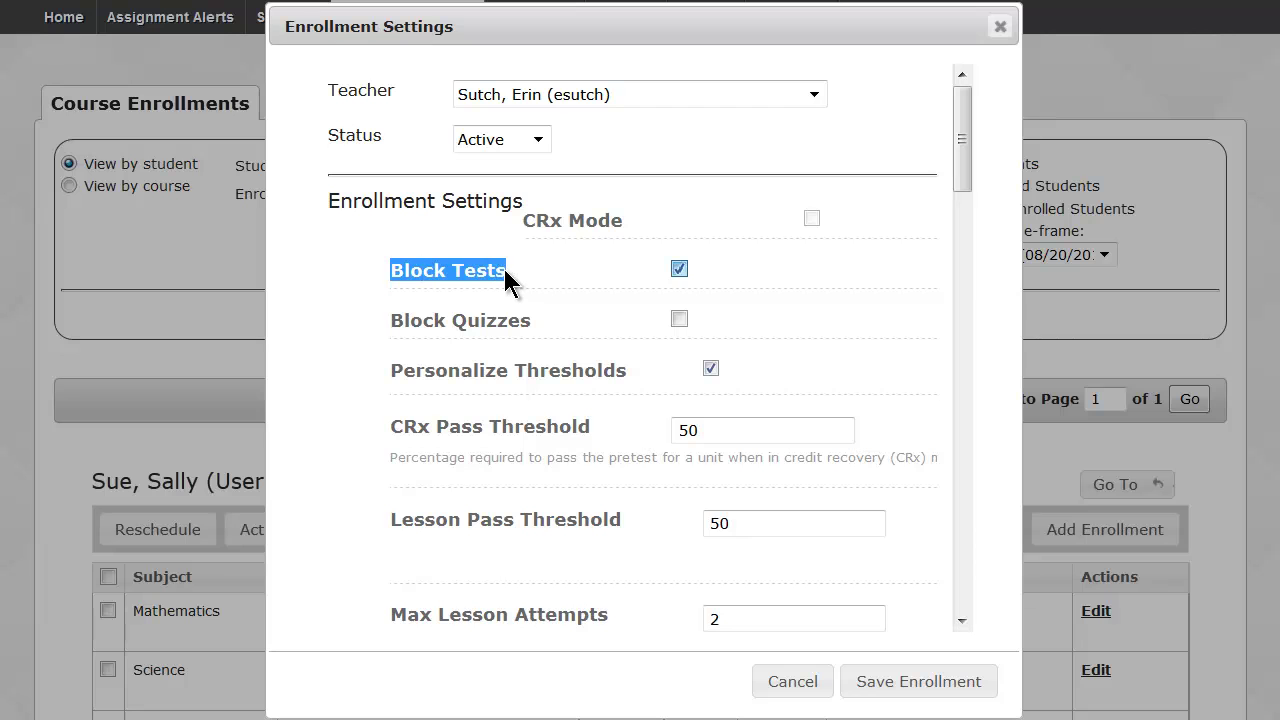
left_click(676, 270)
left_click(680, 270)
left_click_drag(966, 157, 968, 213)
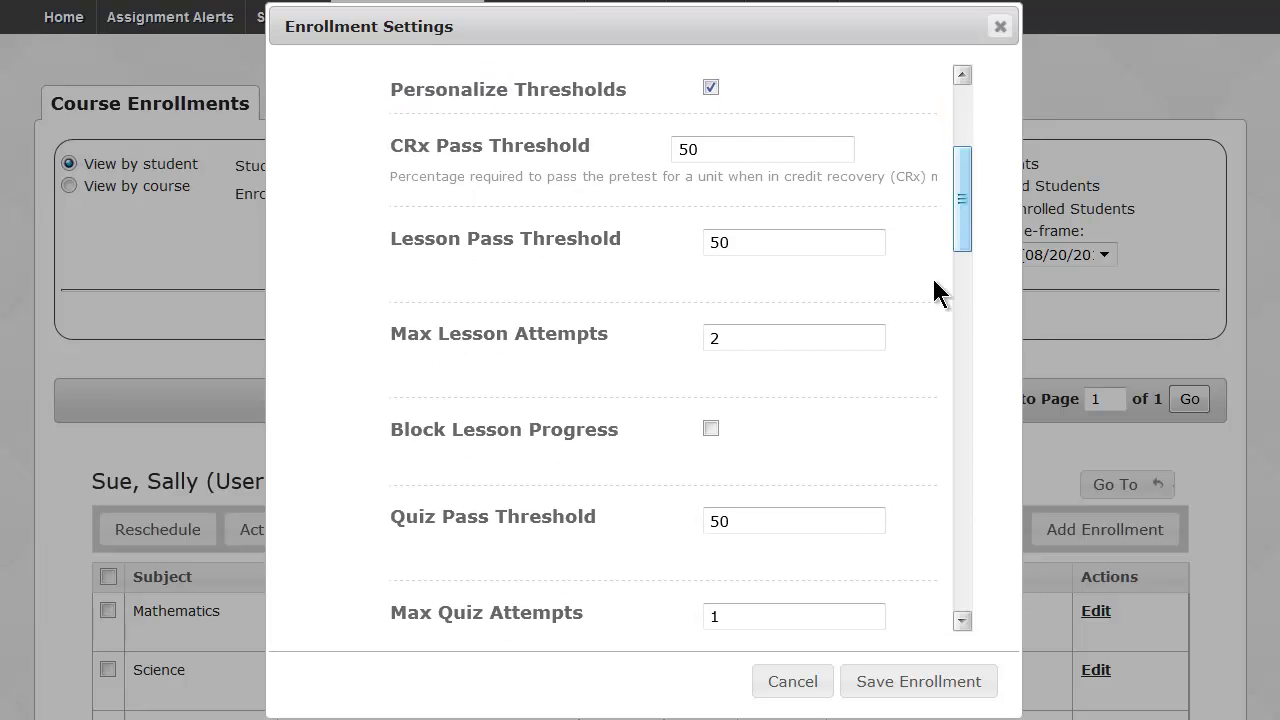
left_click(792, 682)
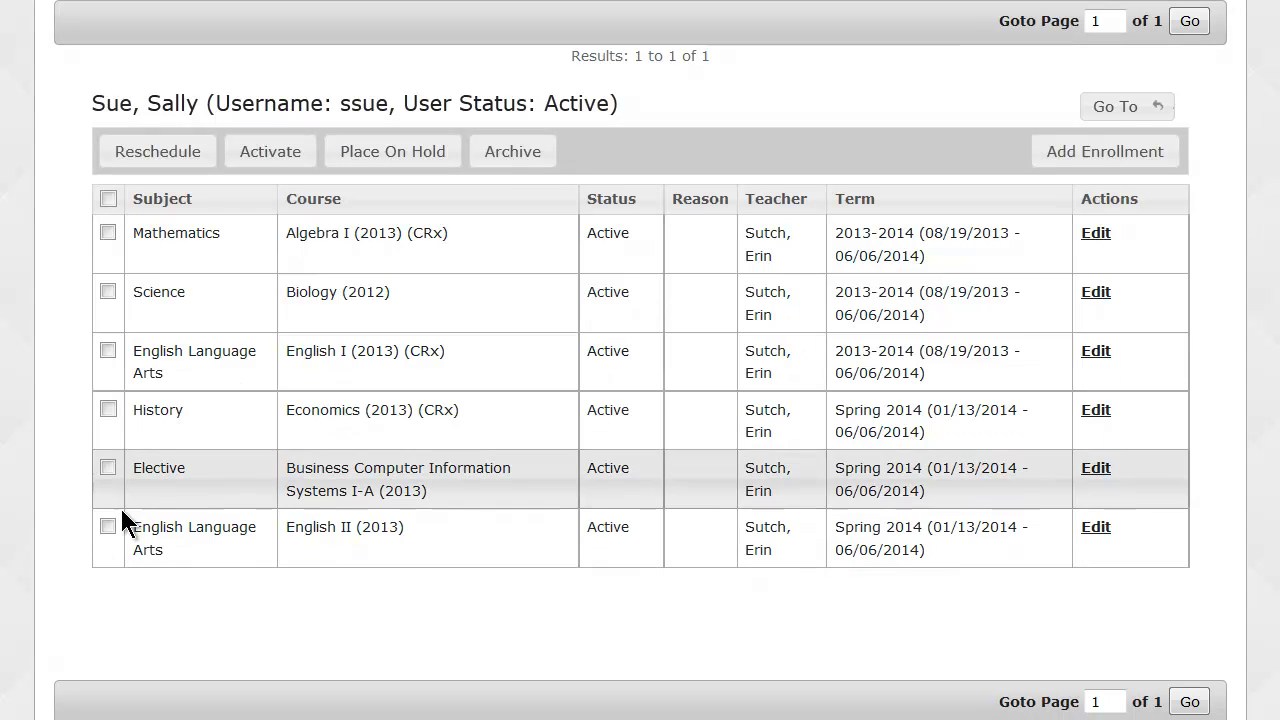
Archive the selected English II enrollment with the reason Void.
left_click(108, 527)
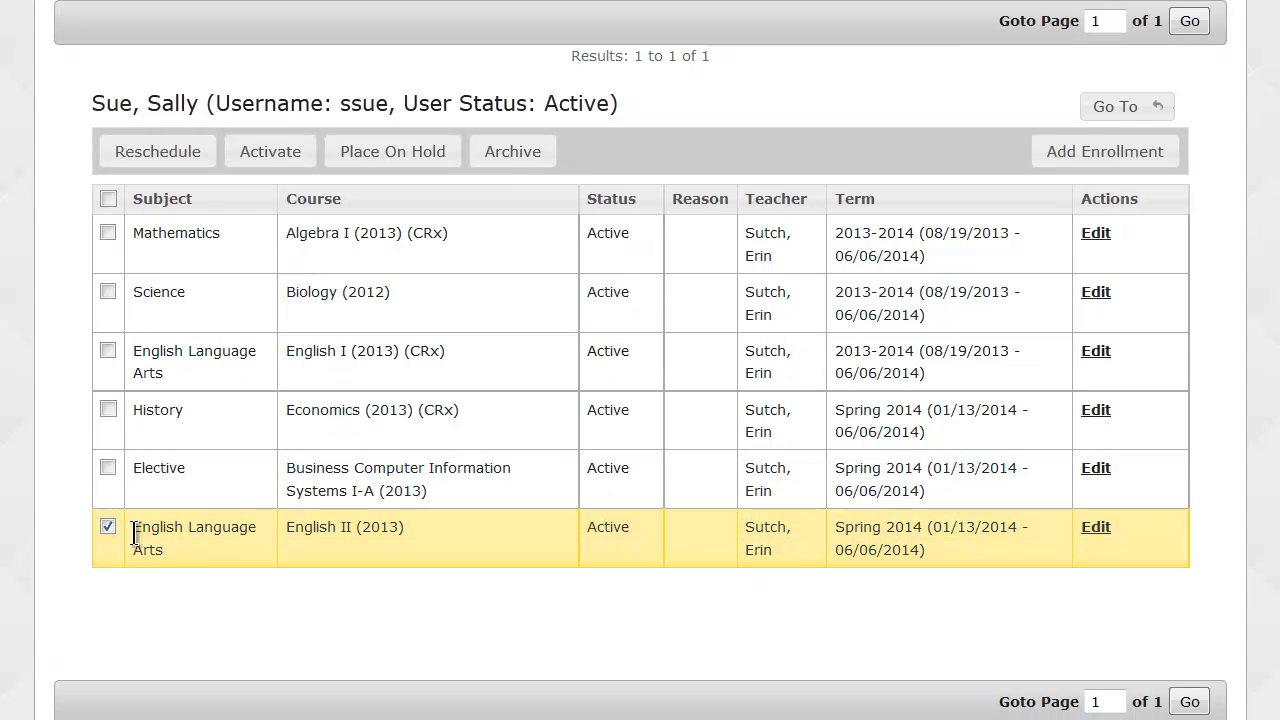
left_click(500, 160)
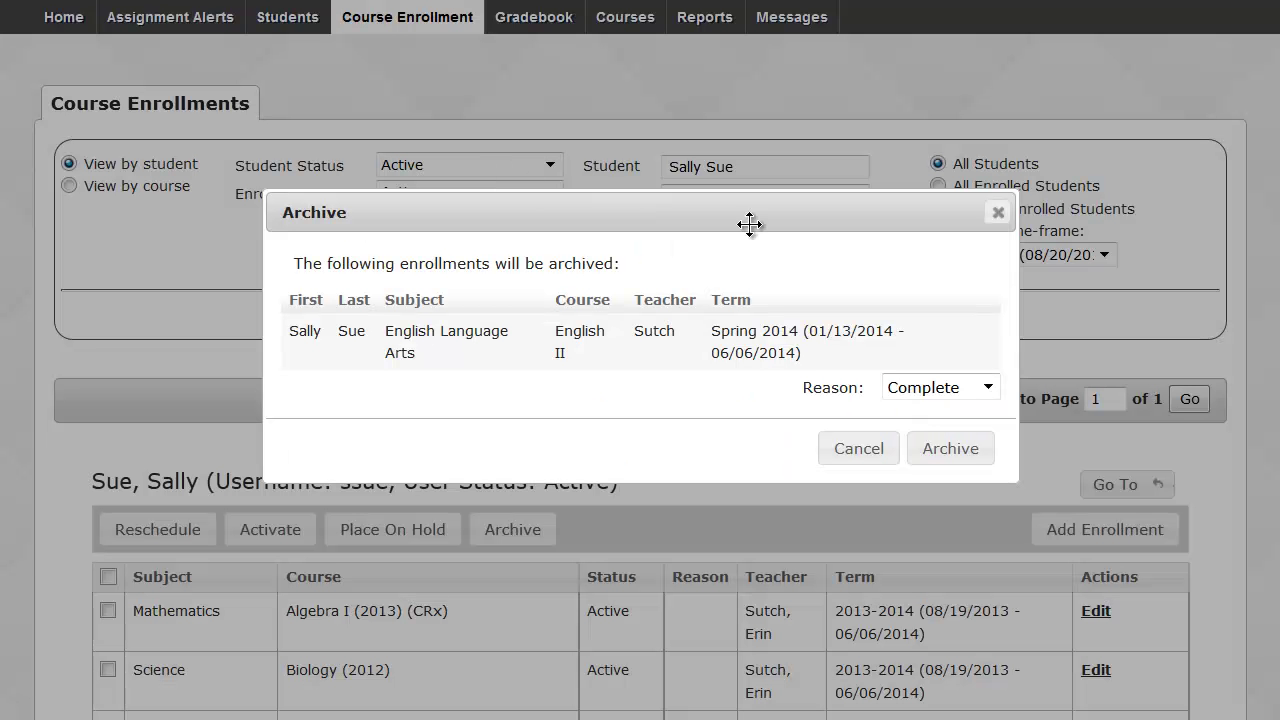
left_click(989, 388)
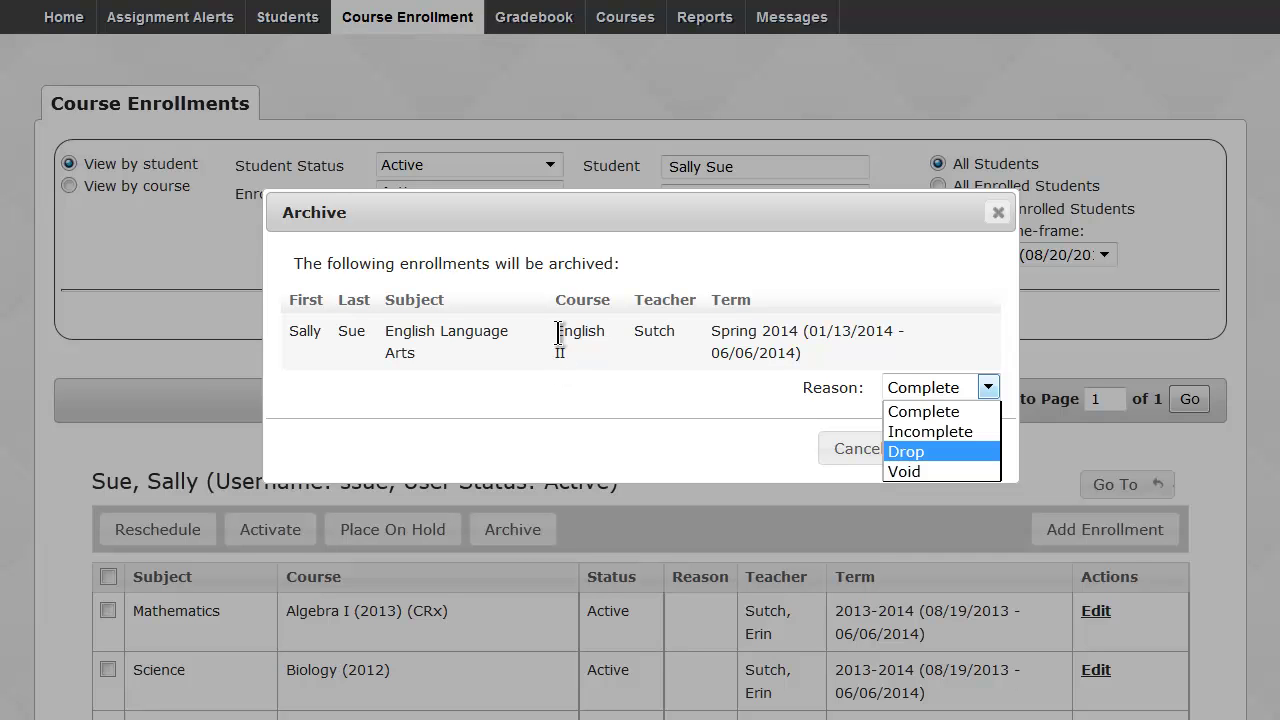
left_click(612, 350)
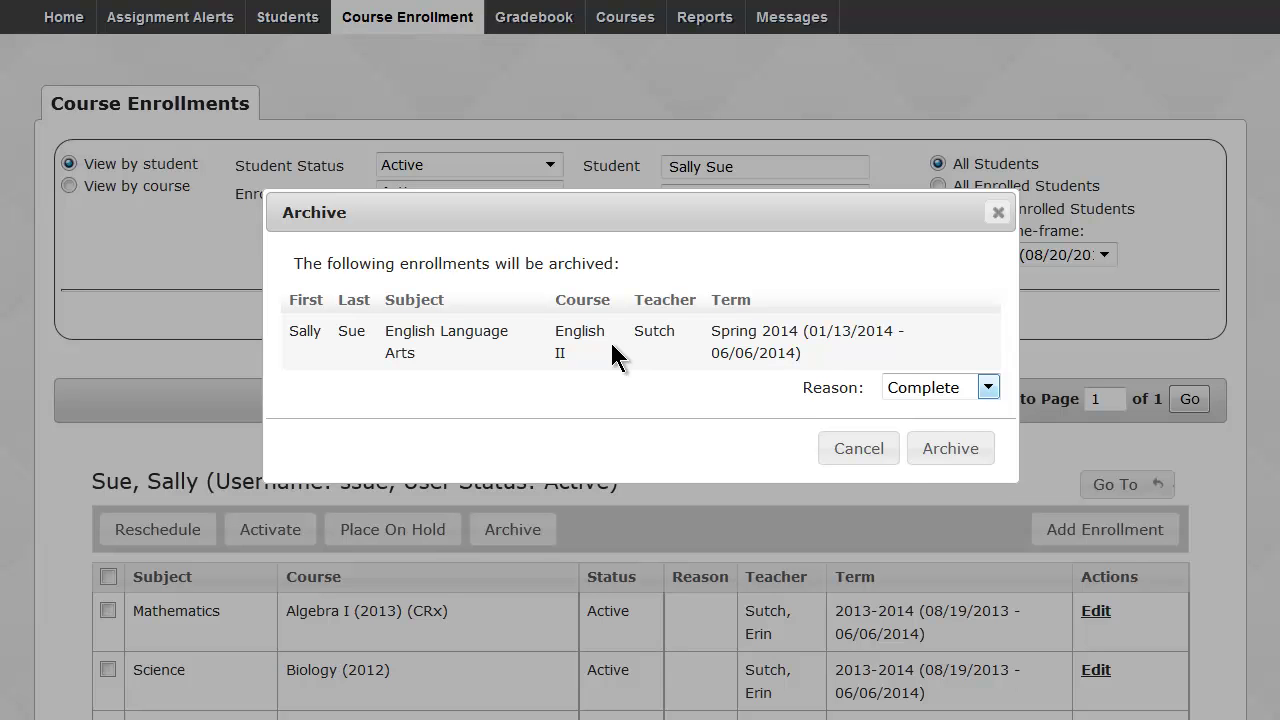
left_click(985, 389)
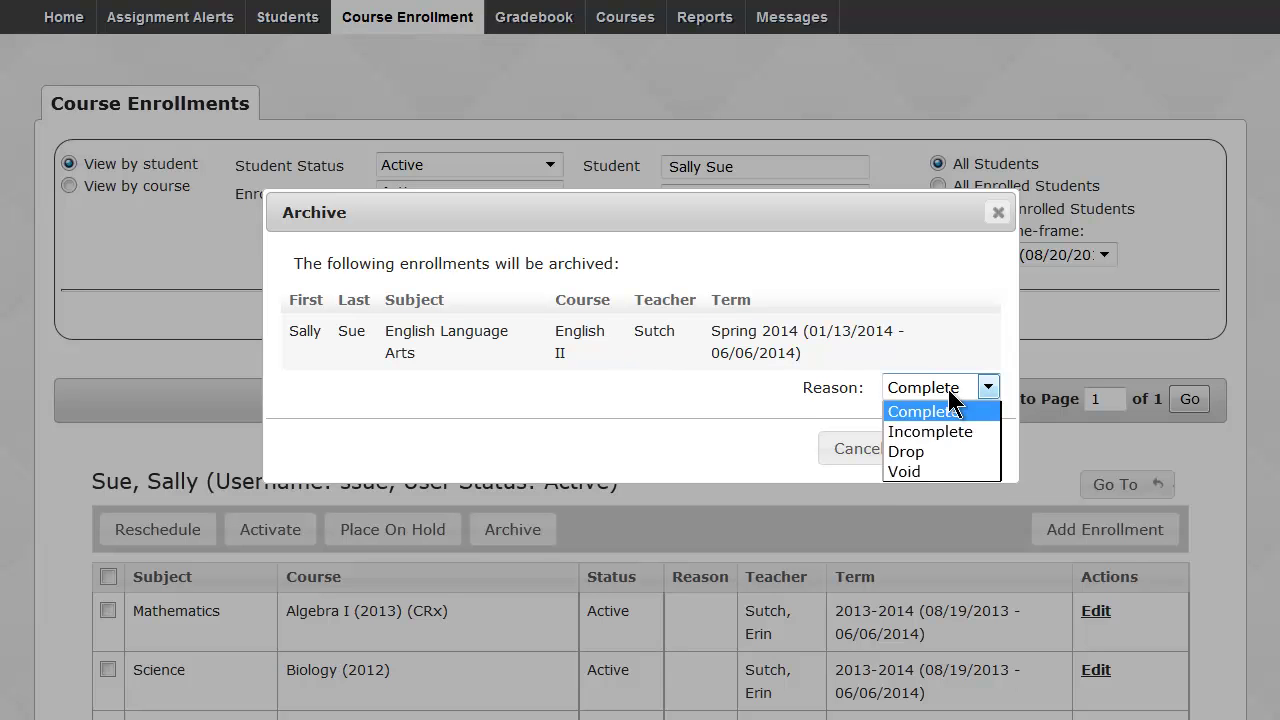
left_click(924, 467)
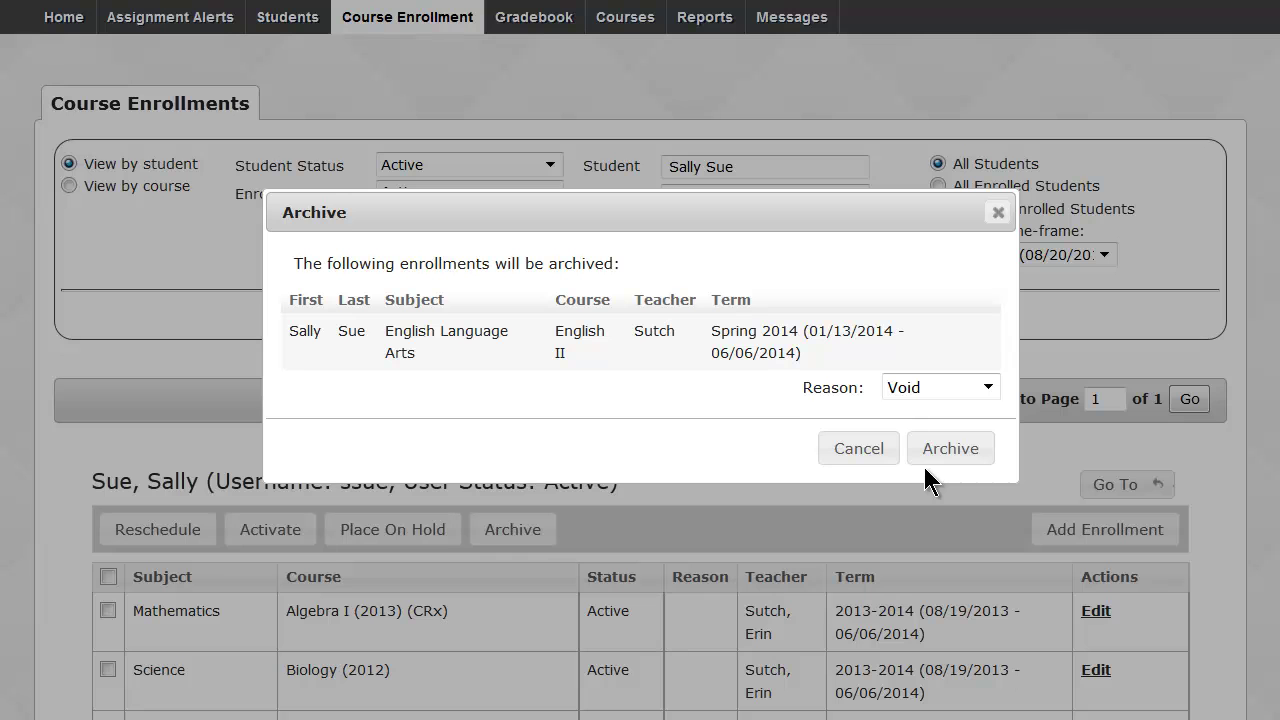
double_click(835, 394)
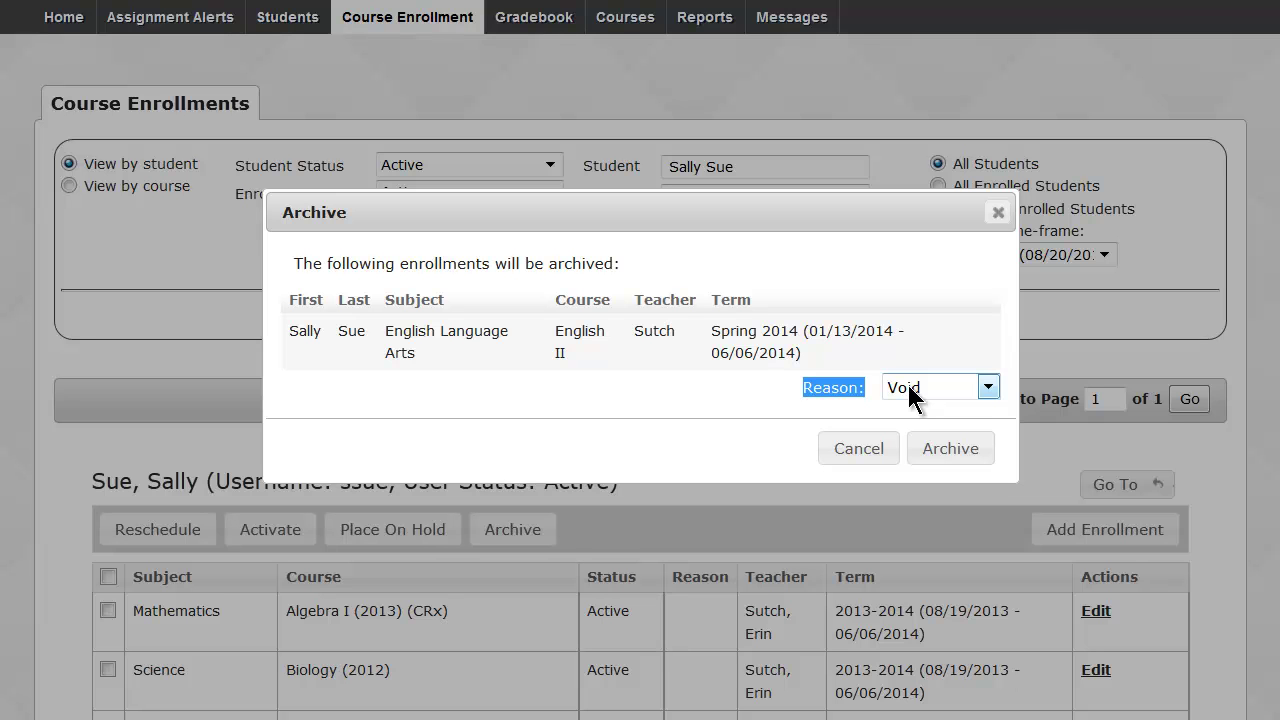
left_click(942, 454)
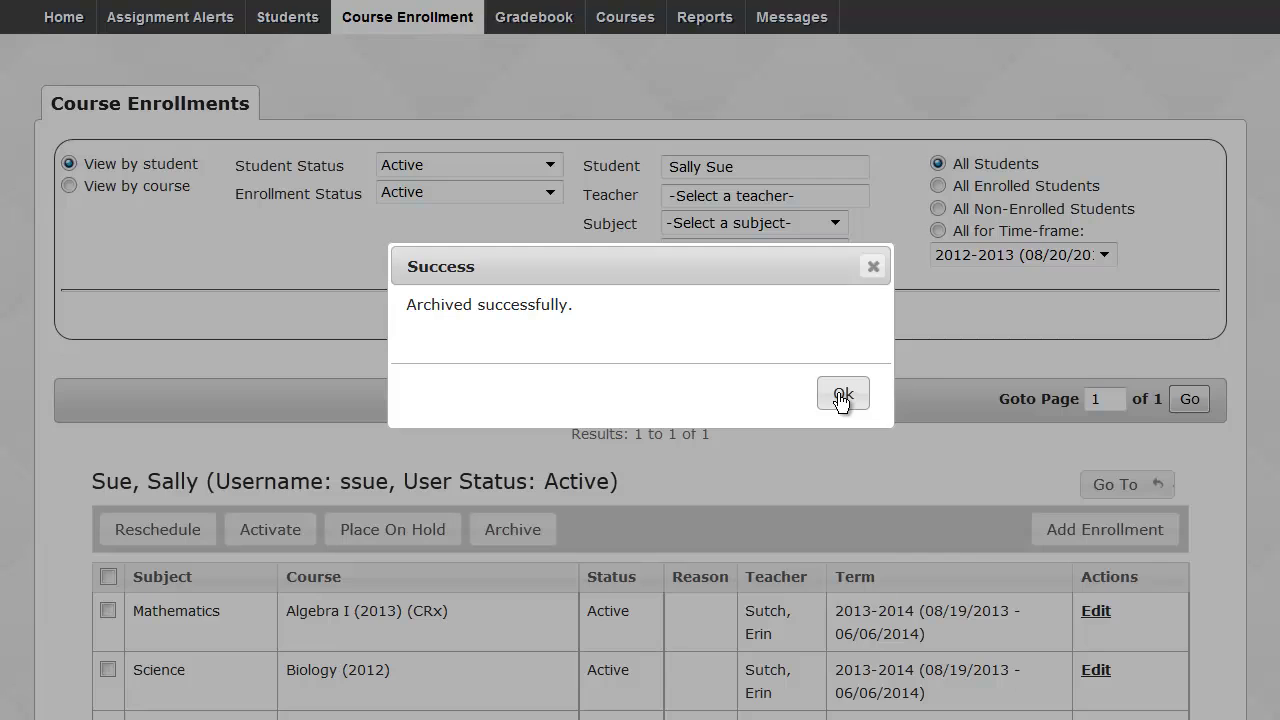
Dismiss the archive success message and select all five remaining enrollments.
left_click(843, 394)
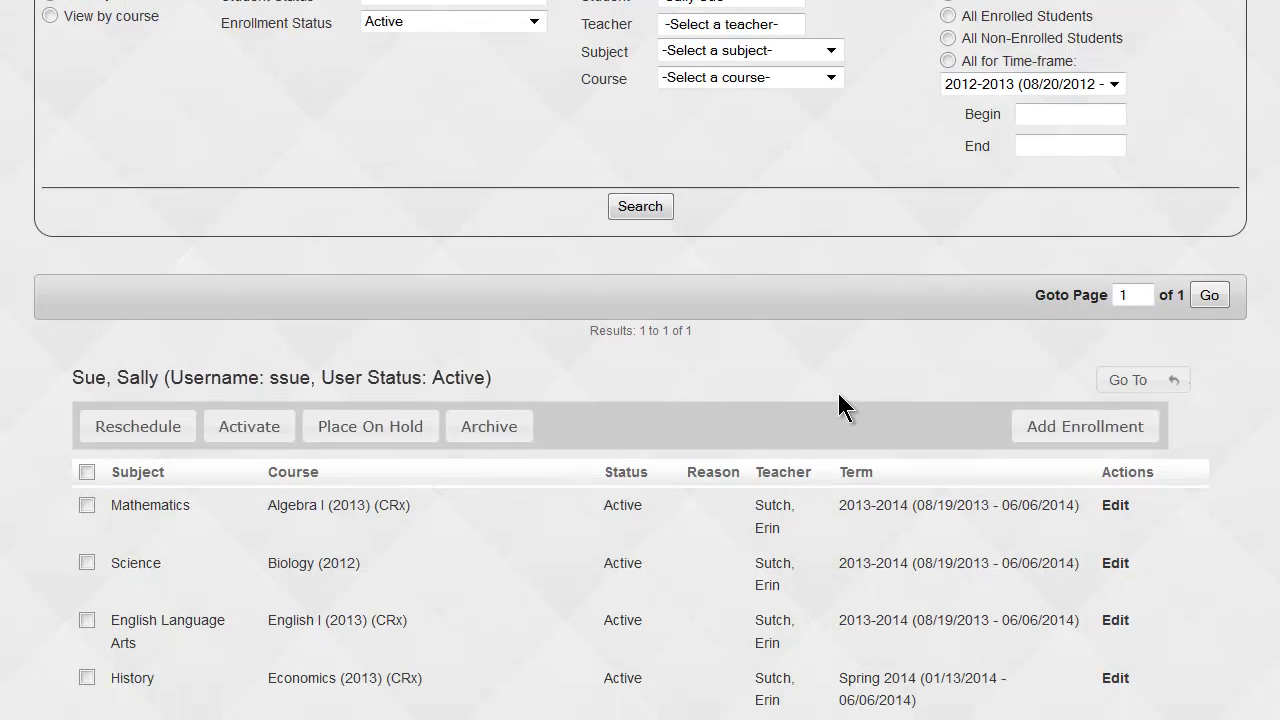
scroll(838, 393, "down", 1)
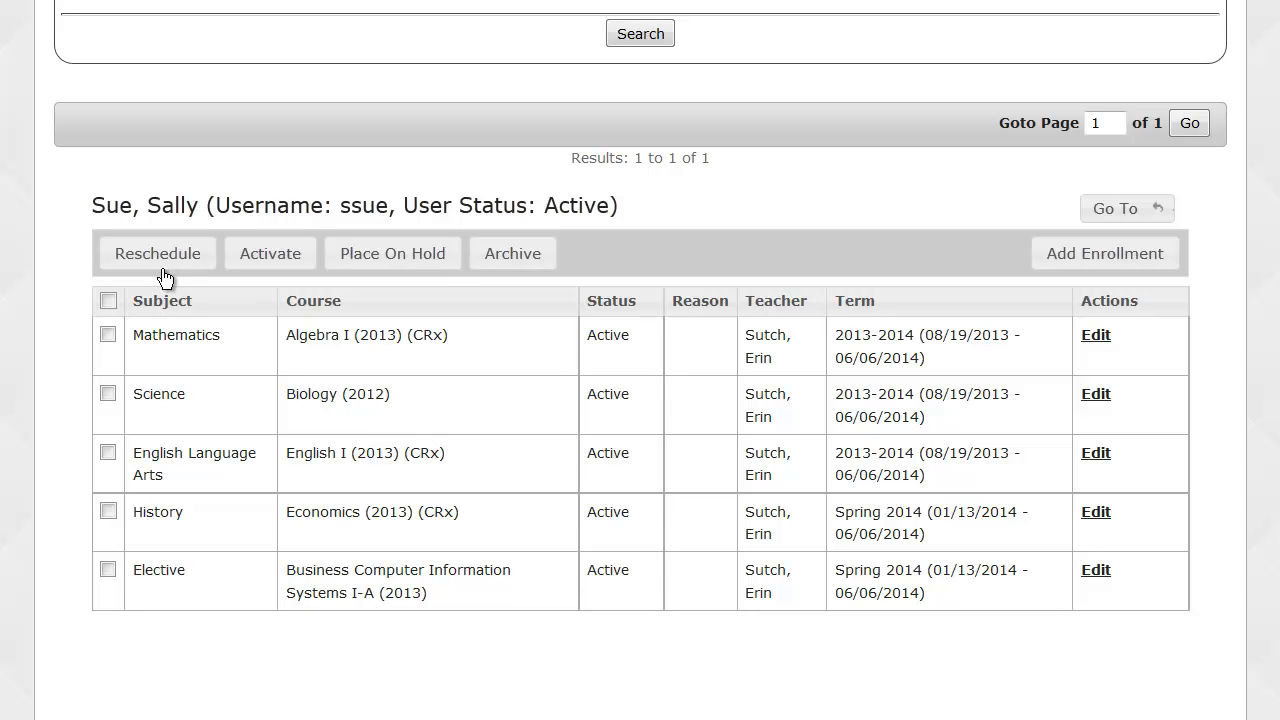
left_click(108, 299)
left_click(180, 260)
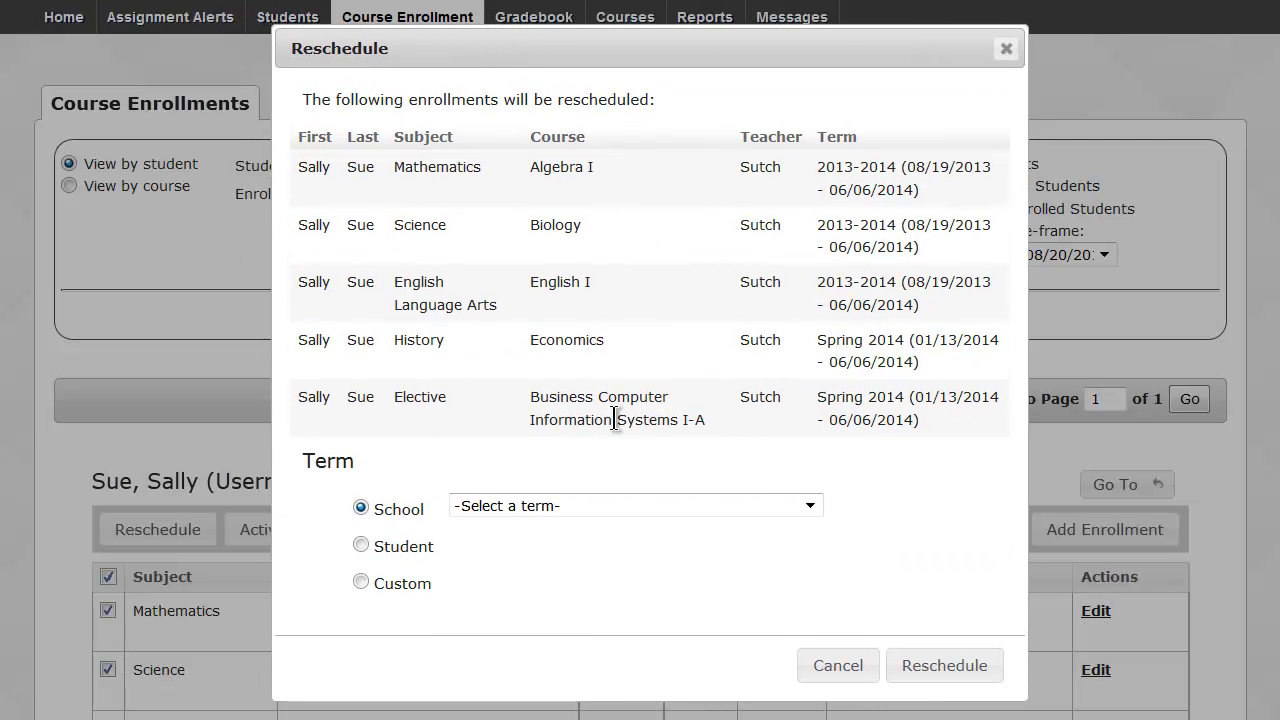
left_click(611, 508)
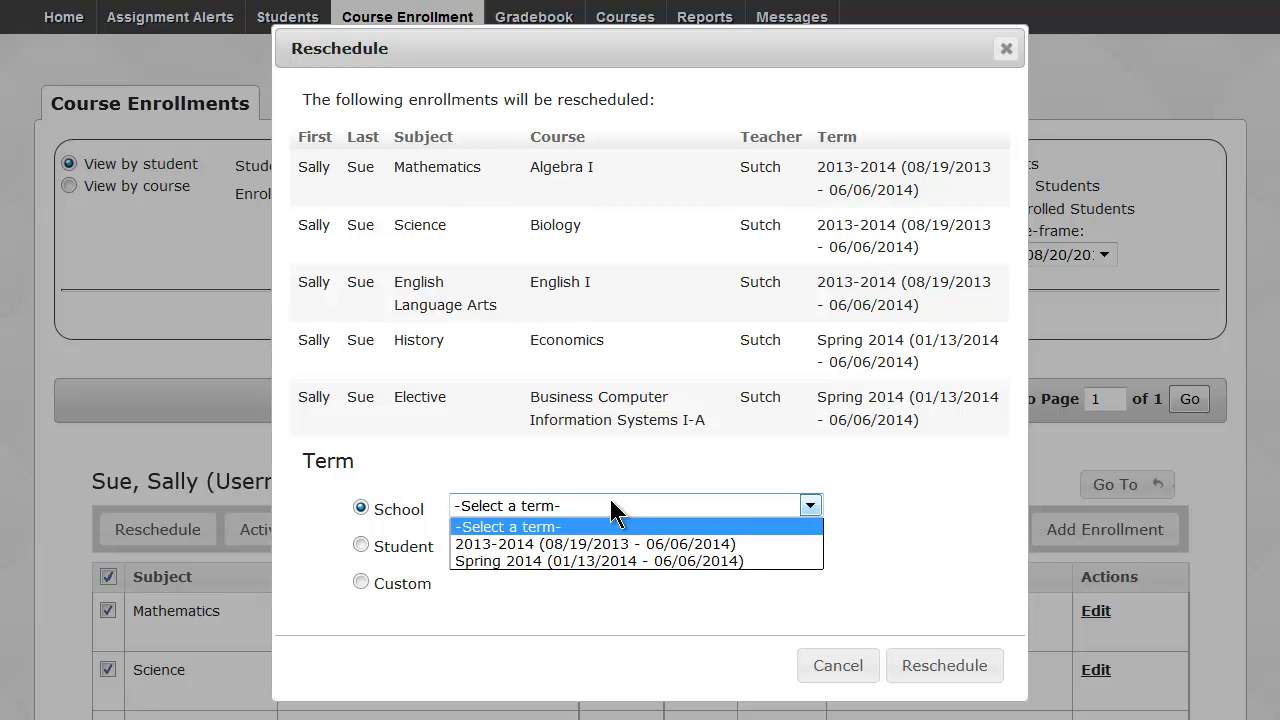
left_click(610, 502)
left_click(361, 544)
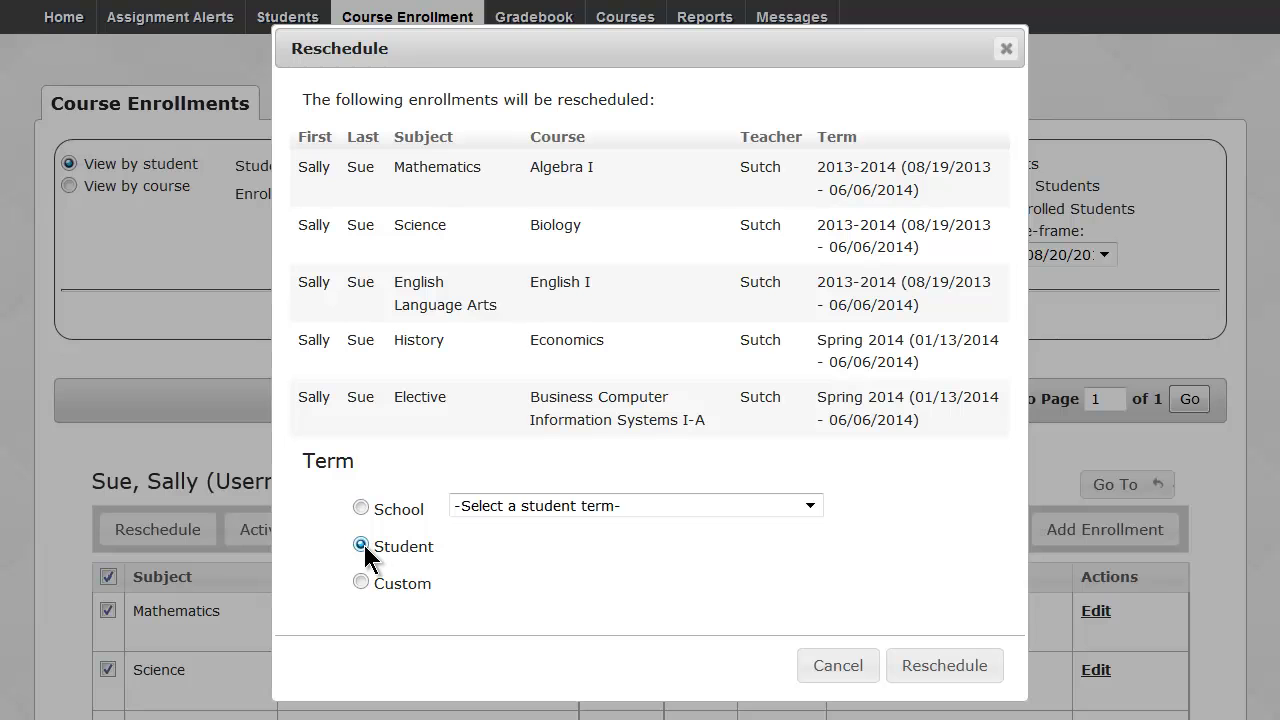
left_click(361, 581)
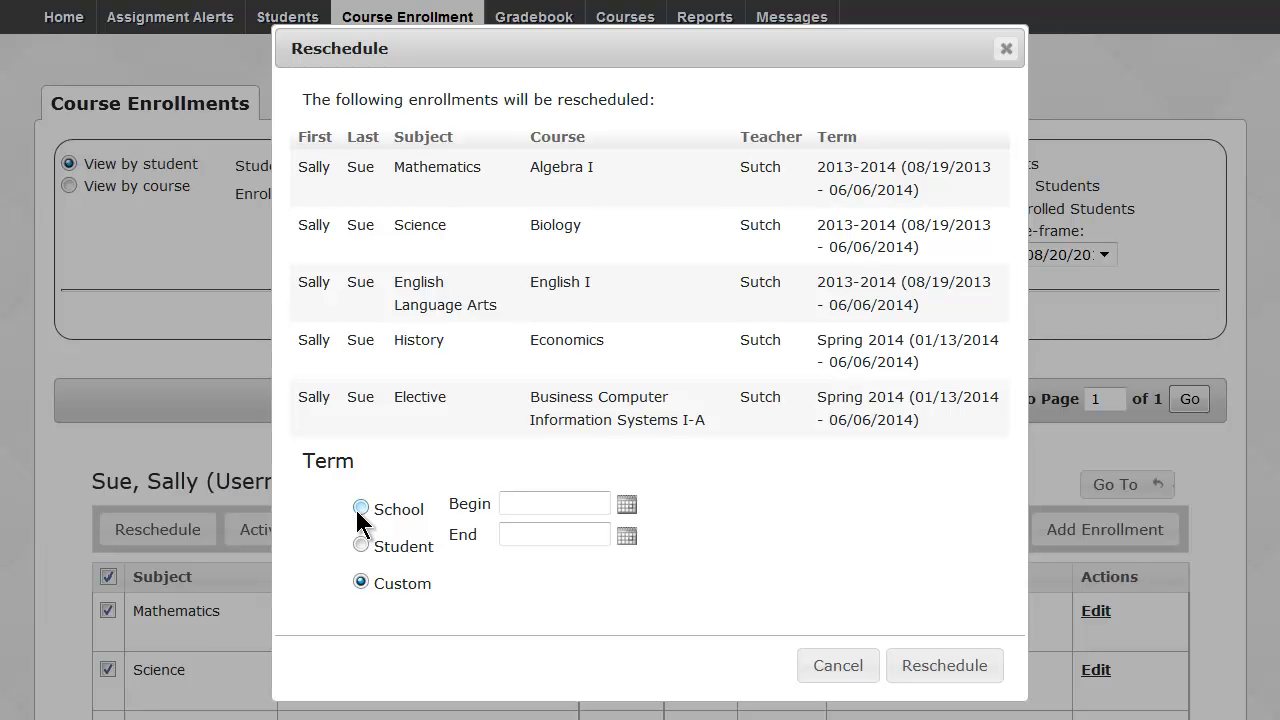
left_click_drag(830, 418, 913, 420)
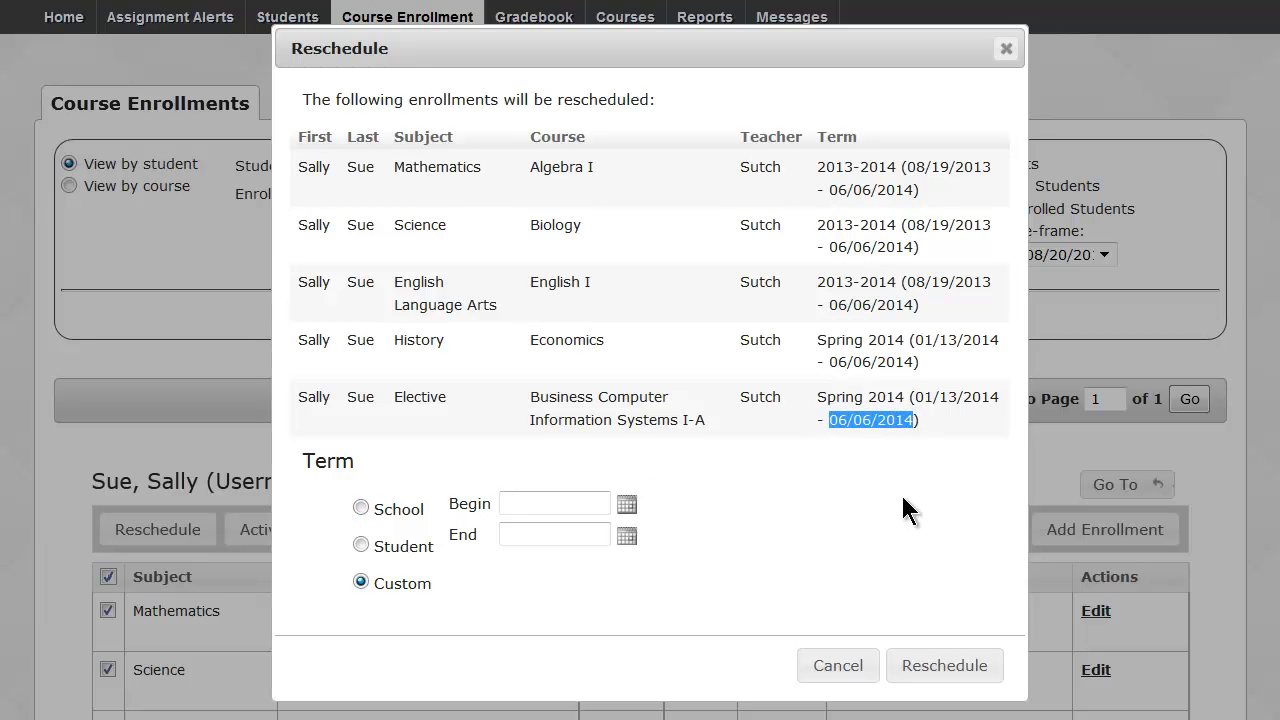
left_click(903, 497)
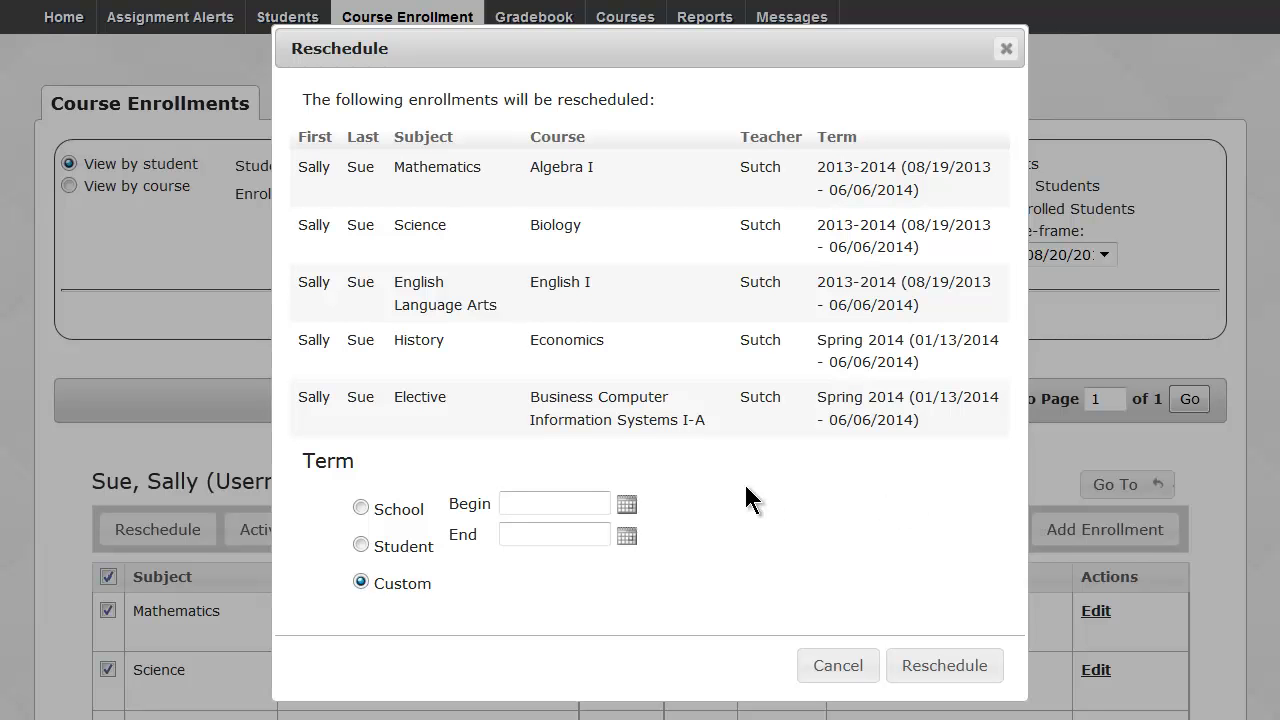
left_click(627, 504)
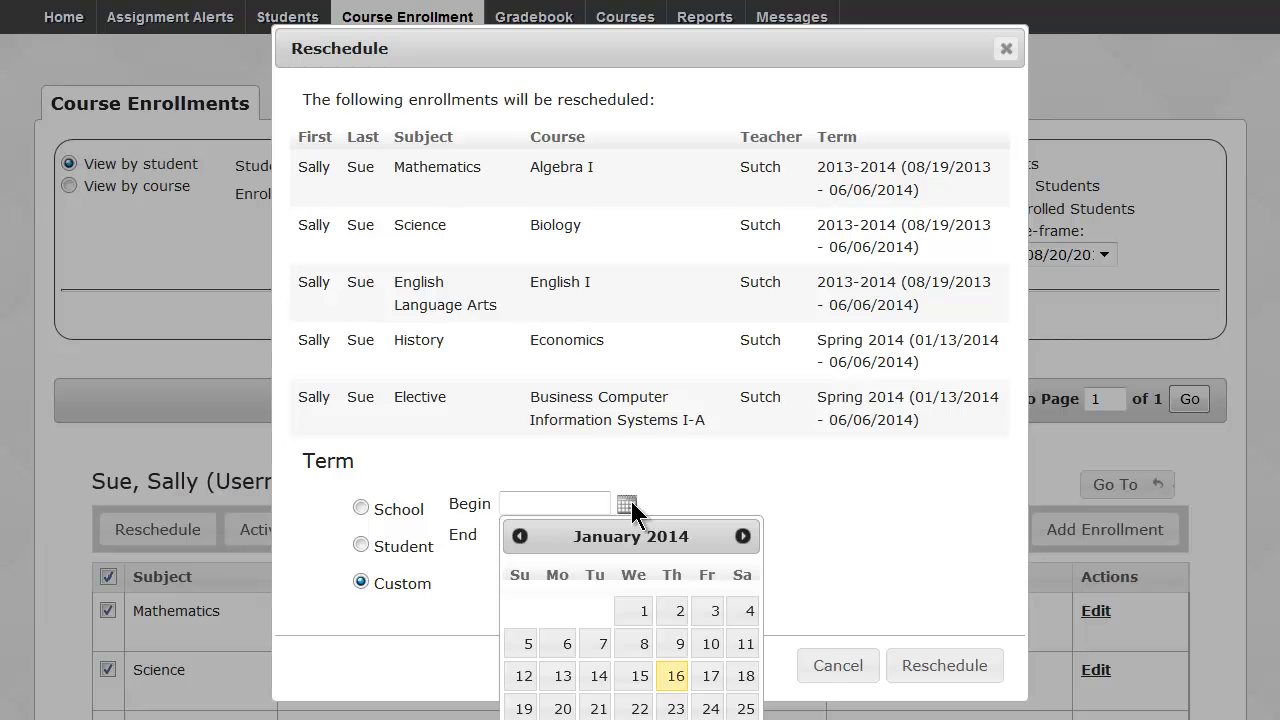
left_click(664, 481)
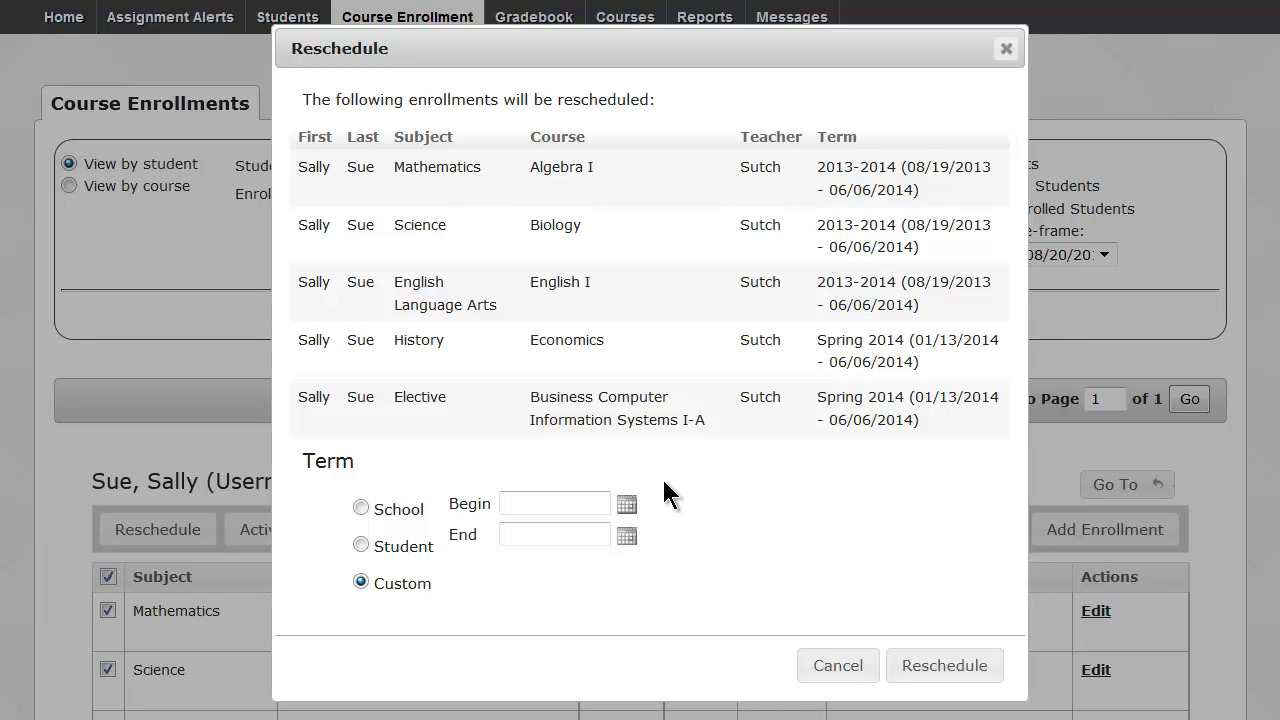
left_click(853, 665)
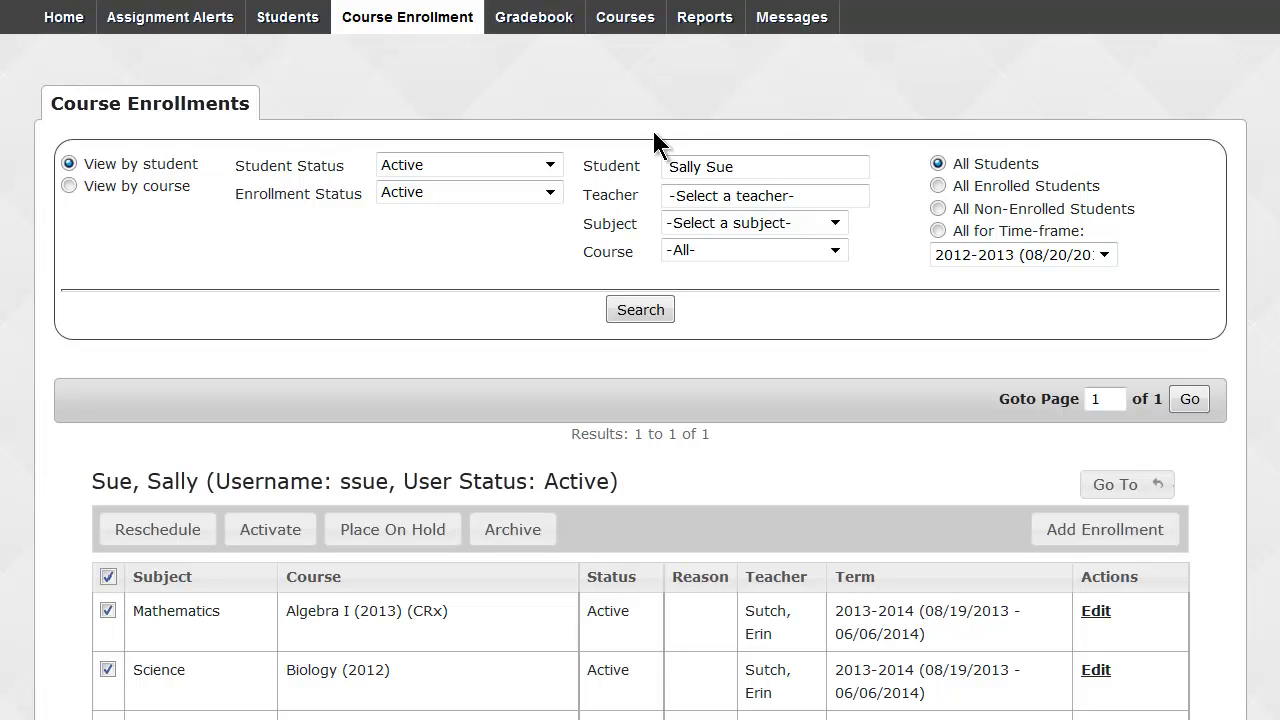
Search enrollments by the suggested teacher for Mathematics Geometry, finding no enrollments.
left_click_drag(671, 166, 787, 157)
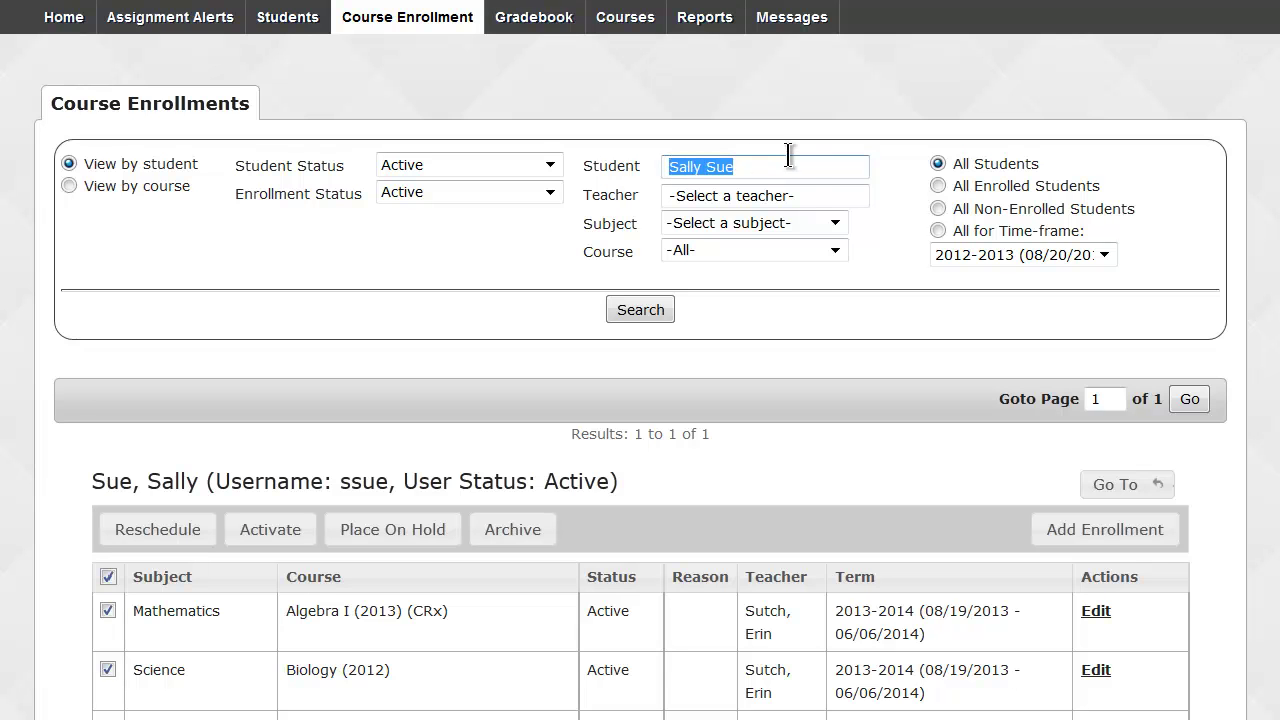
left_click(809, 192)
type("erin")
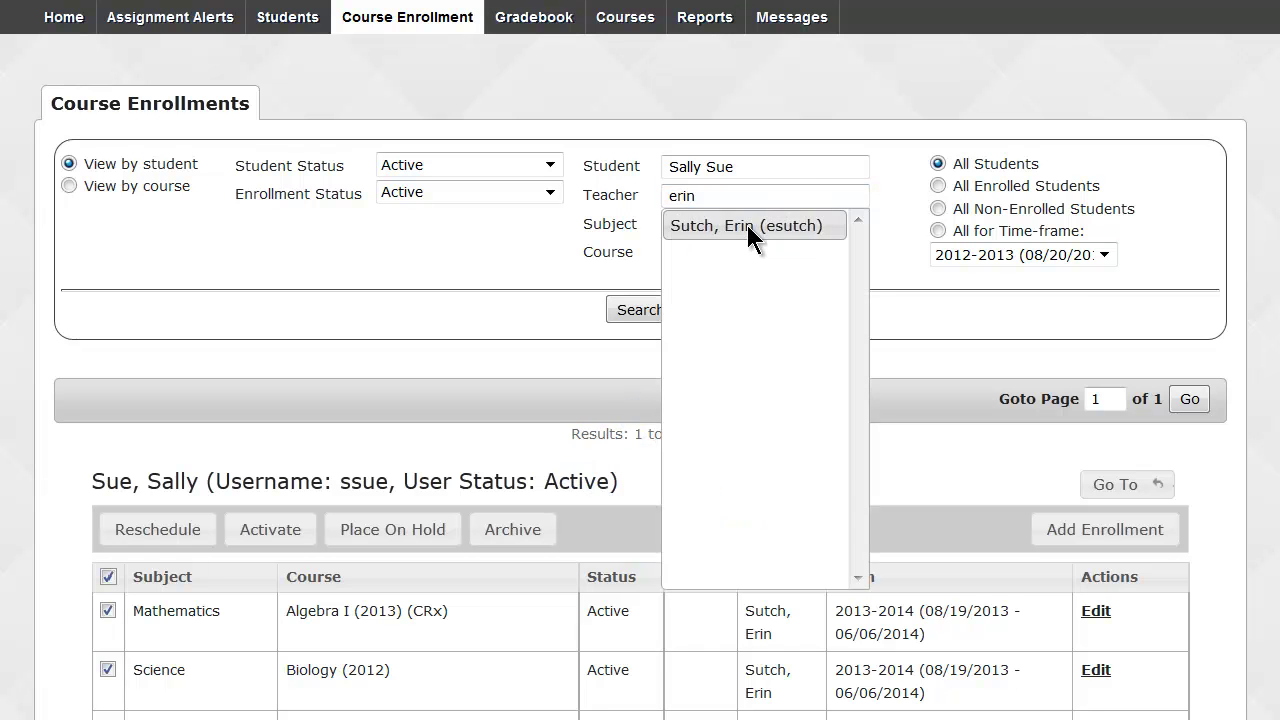
left_click(747, 225)
left_click(747, 222)
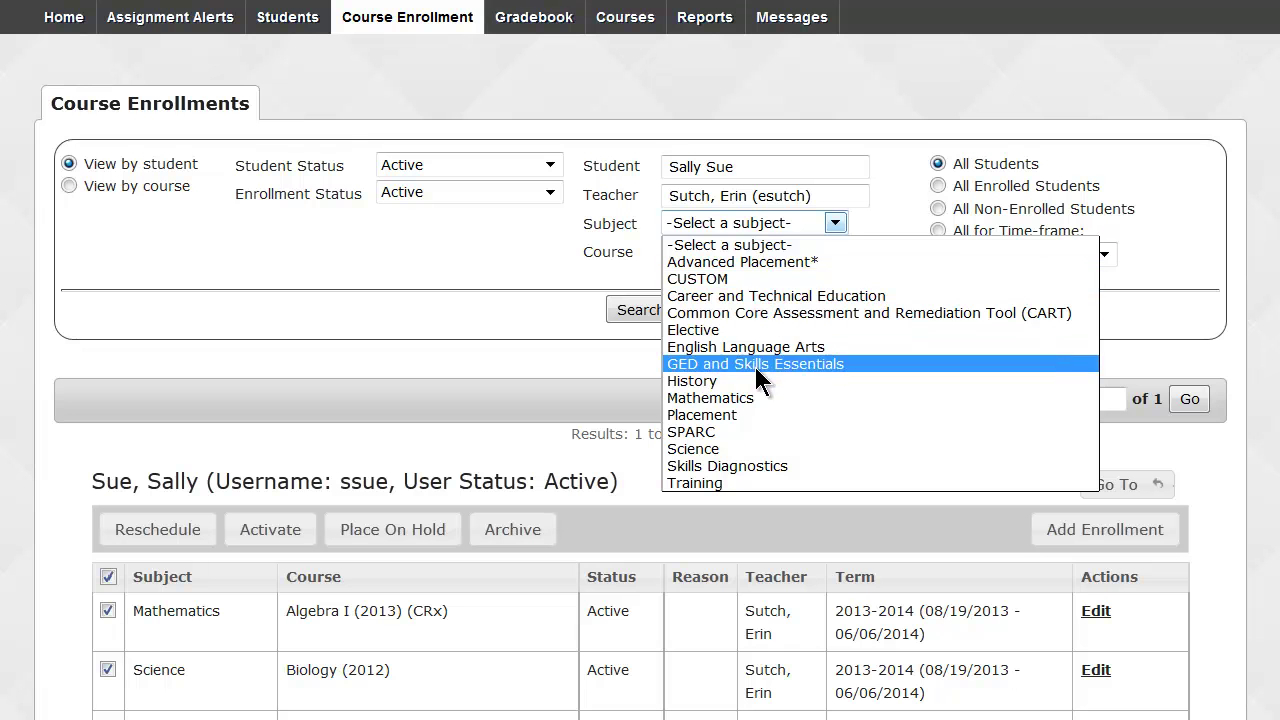
left_click(750, 397)
left_click(757, 250)
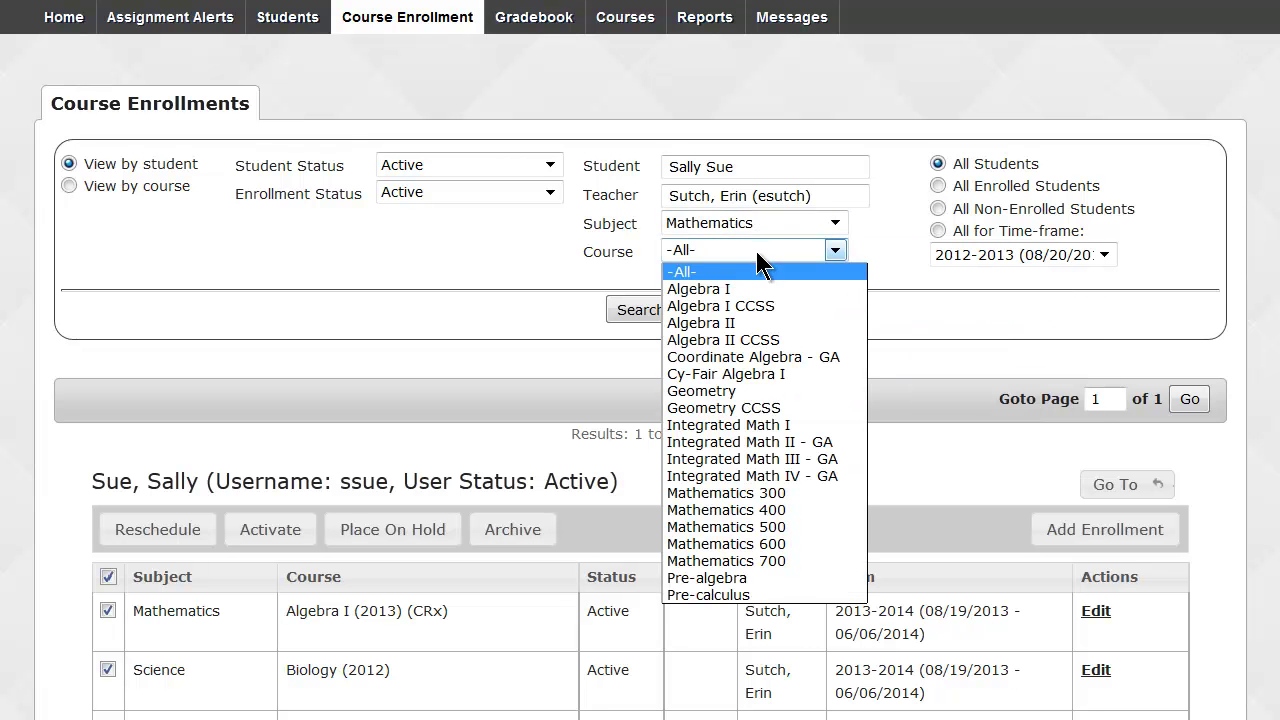
left_click(720, 391)
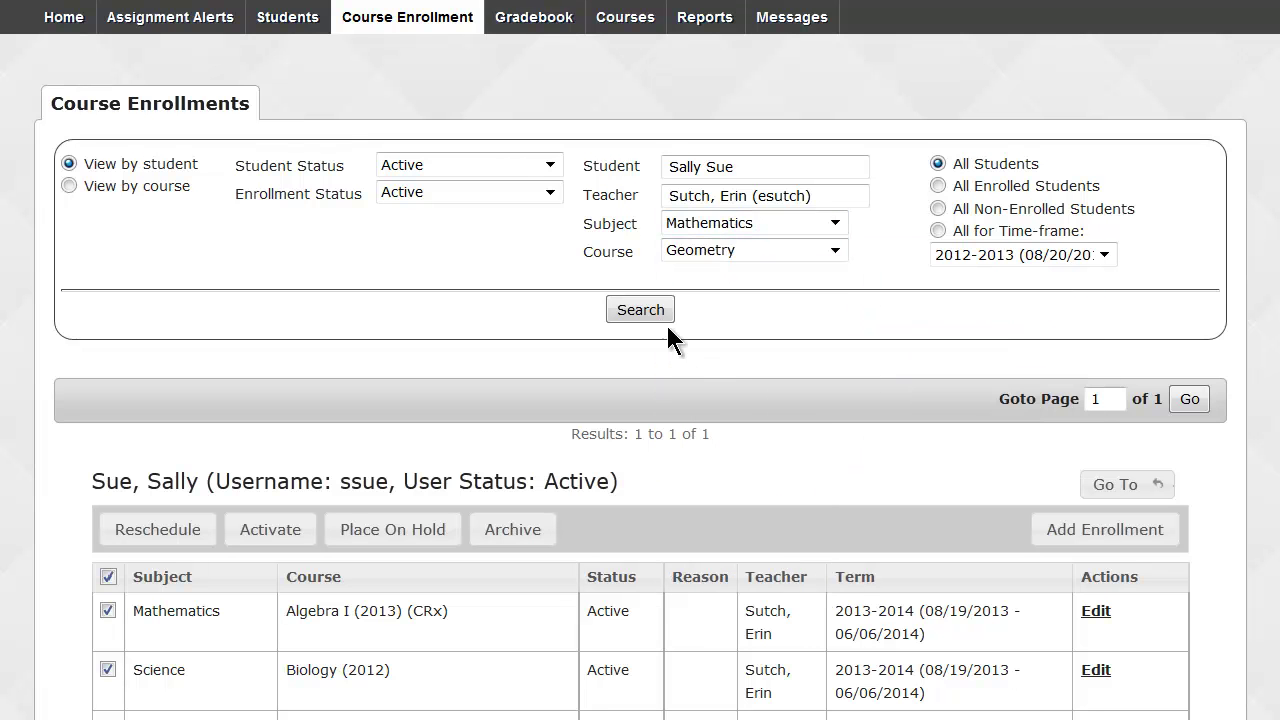
left_click(655, 313)
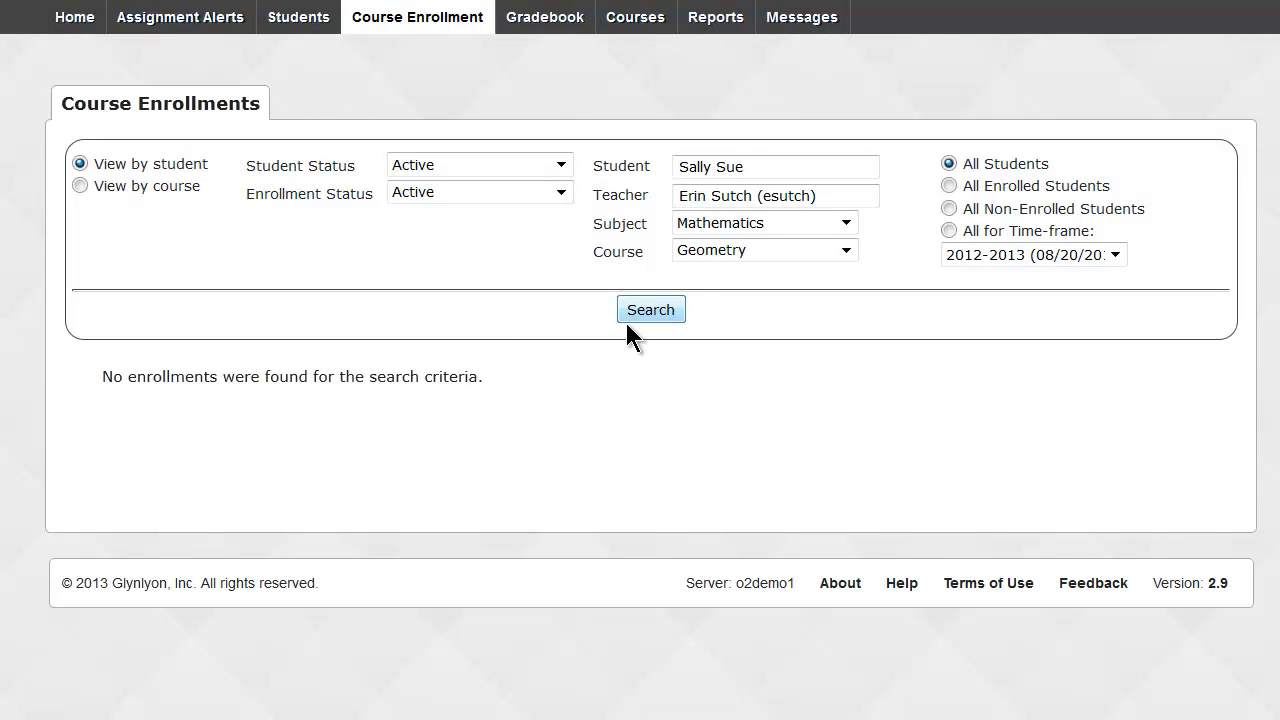
left_click_drag(104, 376, 495, 372)
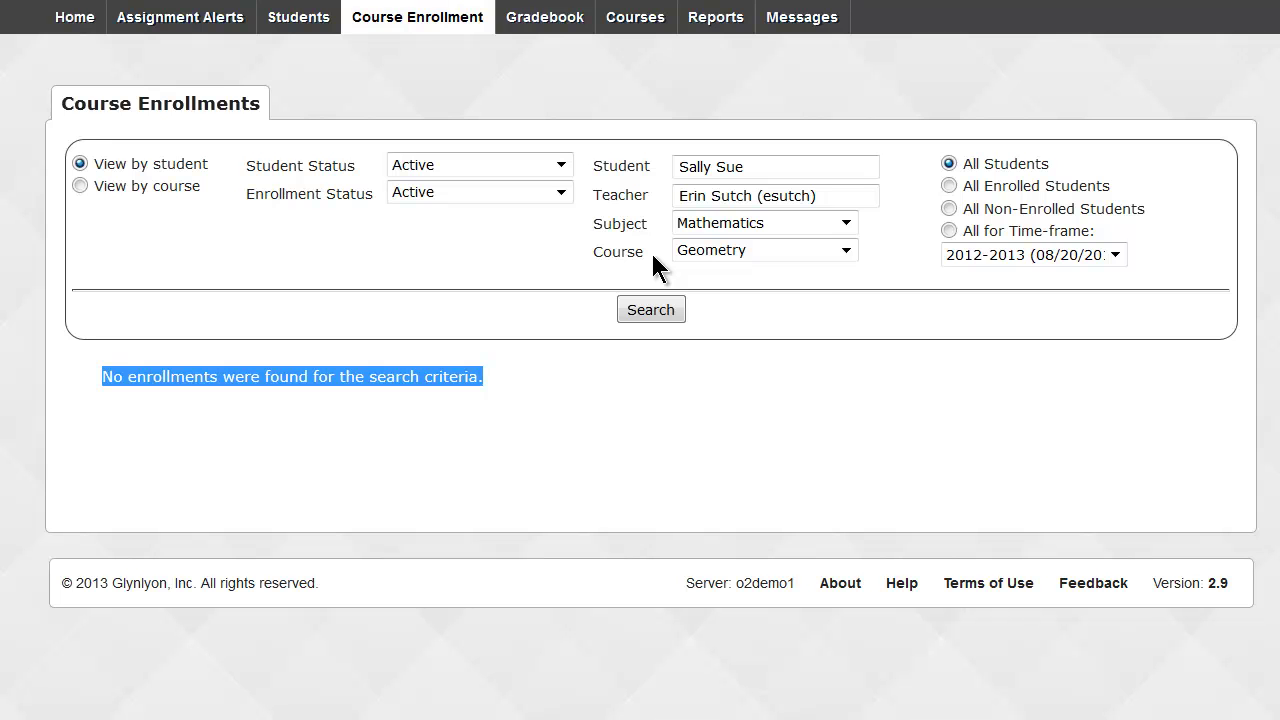
Reset the subject filter to none and clear the teacher filter.
left_click(723, 223)
left_click(724, 243)
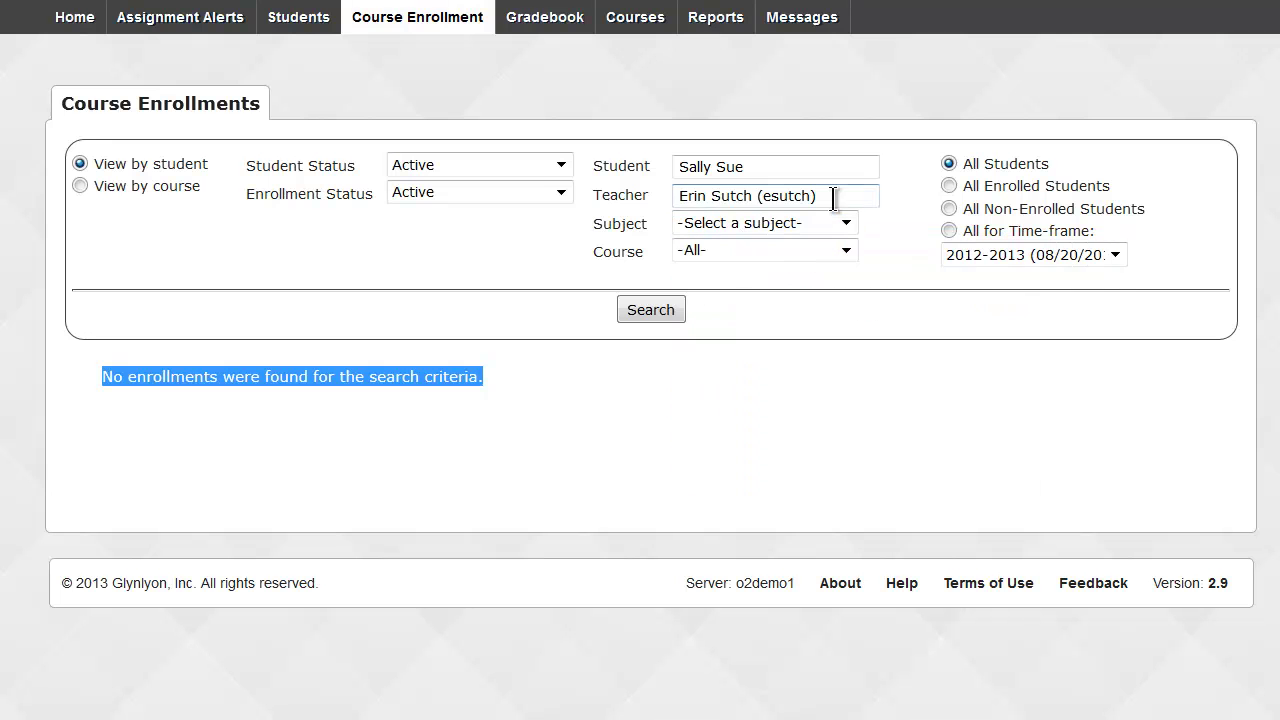
left_click_drag(833, 197, 677, 197)
key("BackSpace")
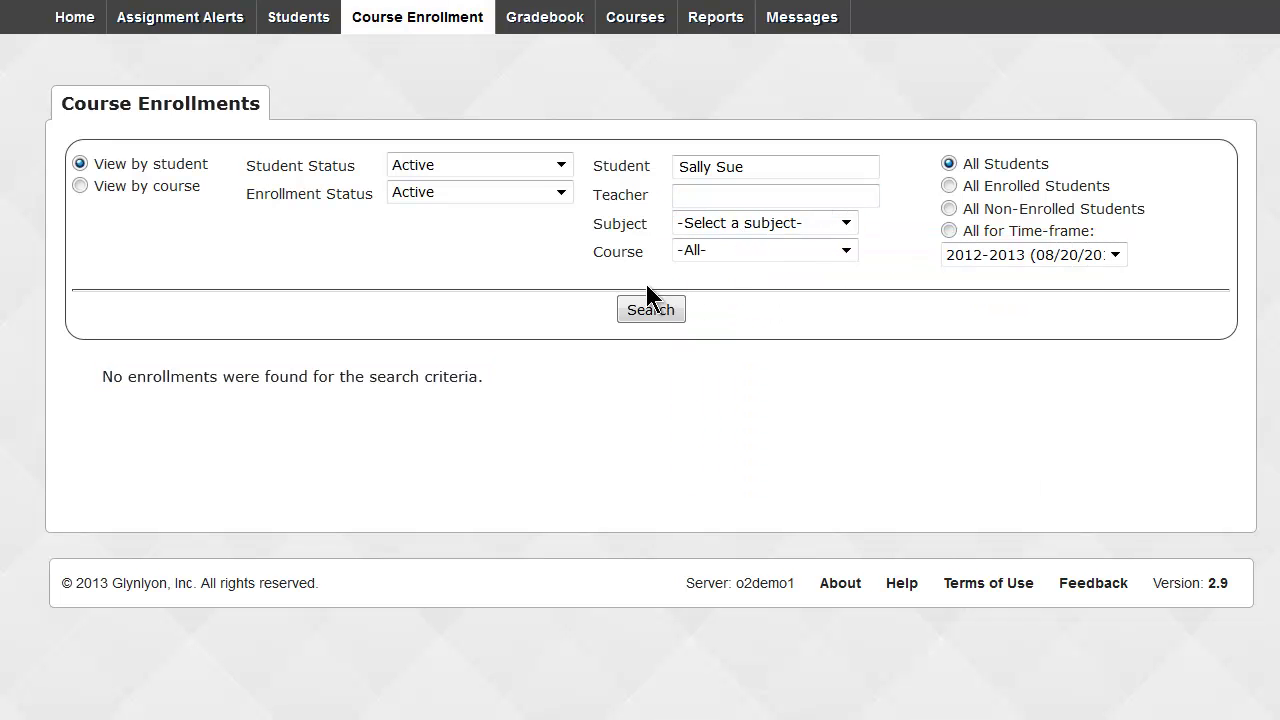
Rerun the search to list the student's enrollments, then clear the name from the Student filter.
left_click(646, 303)
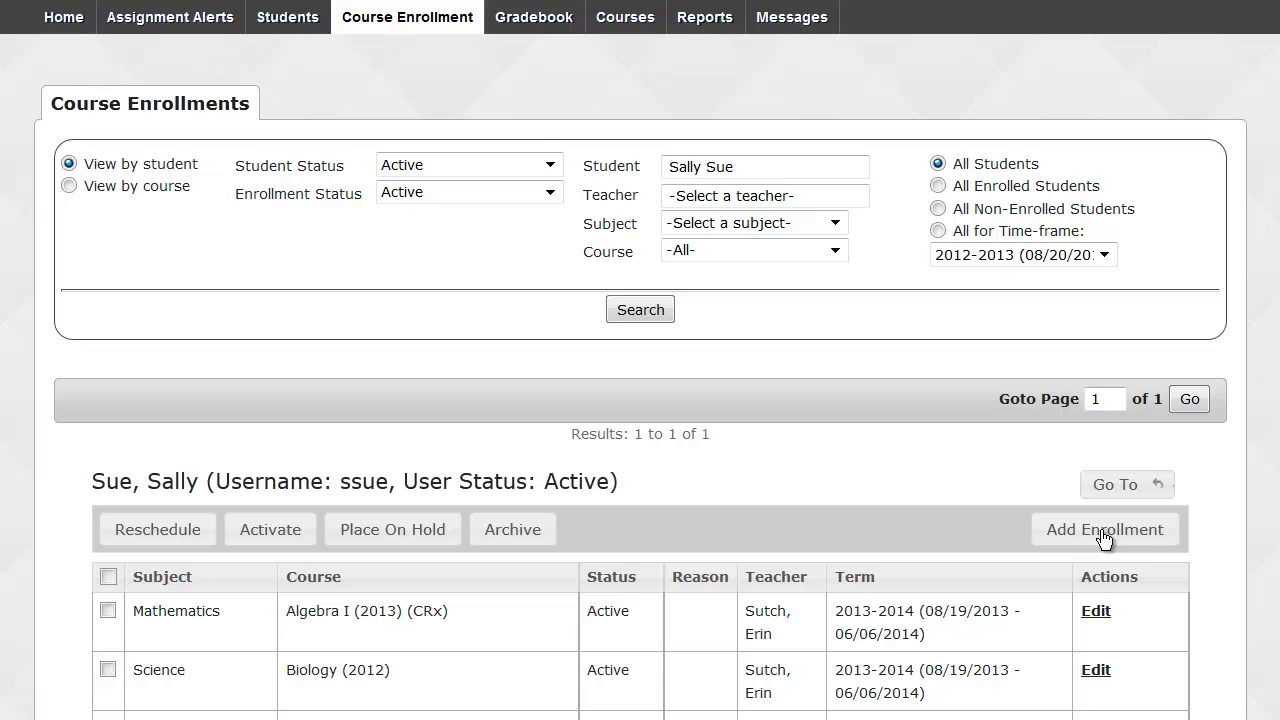
left_click_drag(772, 168, 643, 170)
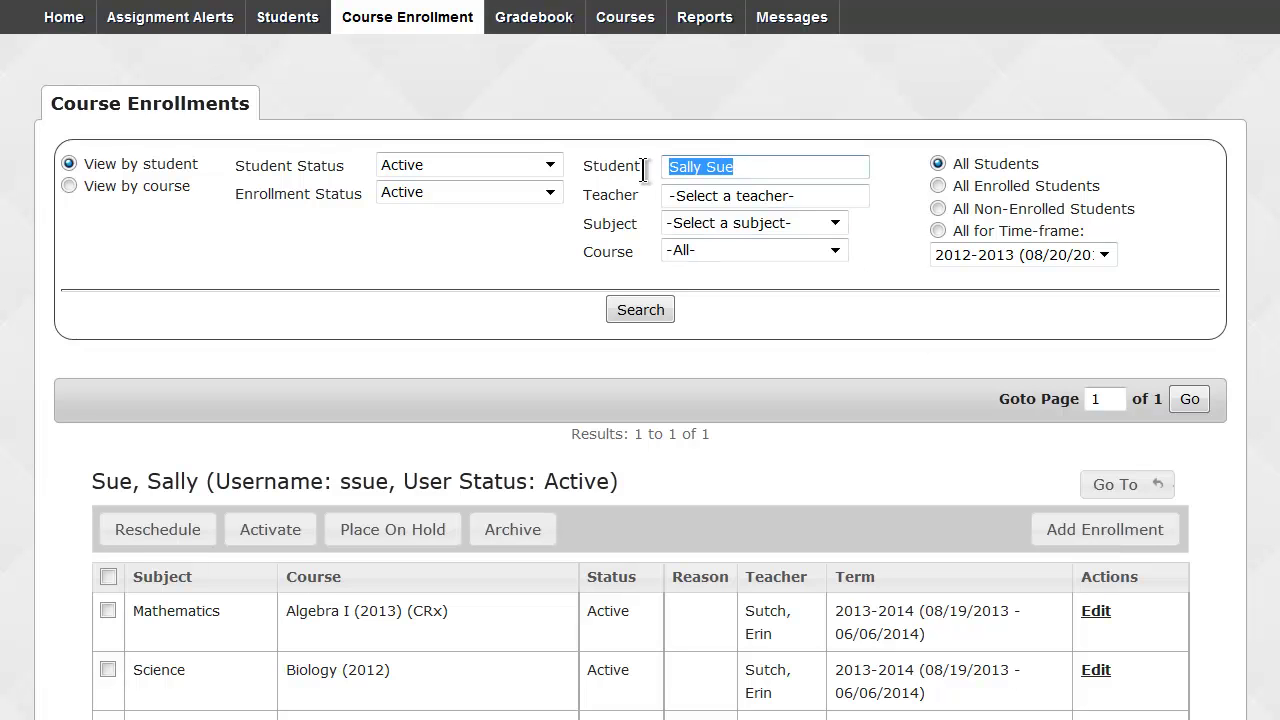
scroll(444, 459, "down", 2)
left_click_drag(286, 473, 354, 473)
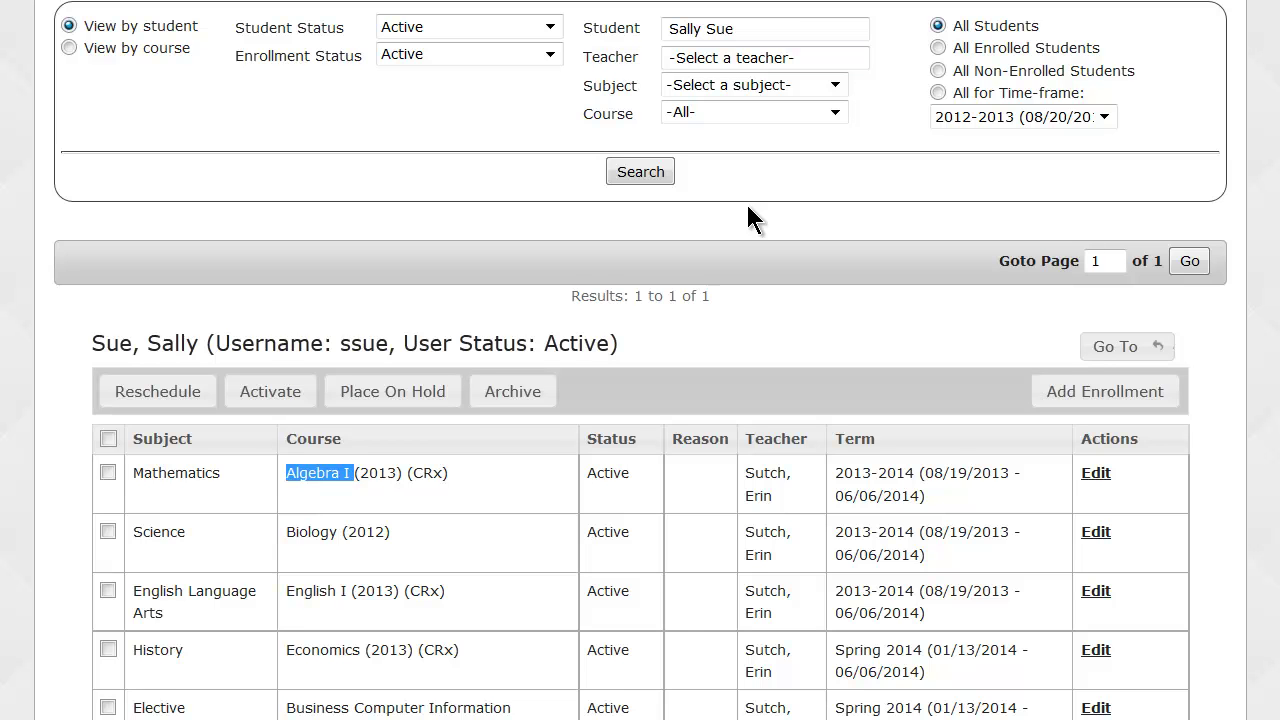
scroll(746, 202, "up", 3)
left_click_drag(842, 166, 654, 170)
key("BackSpace")
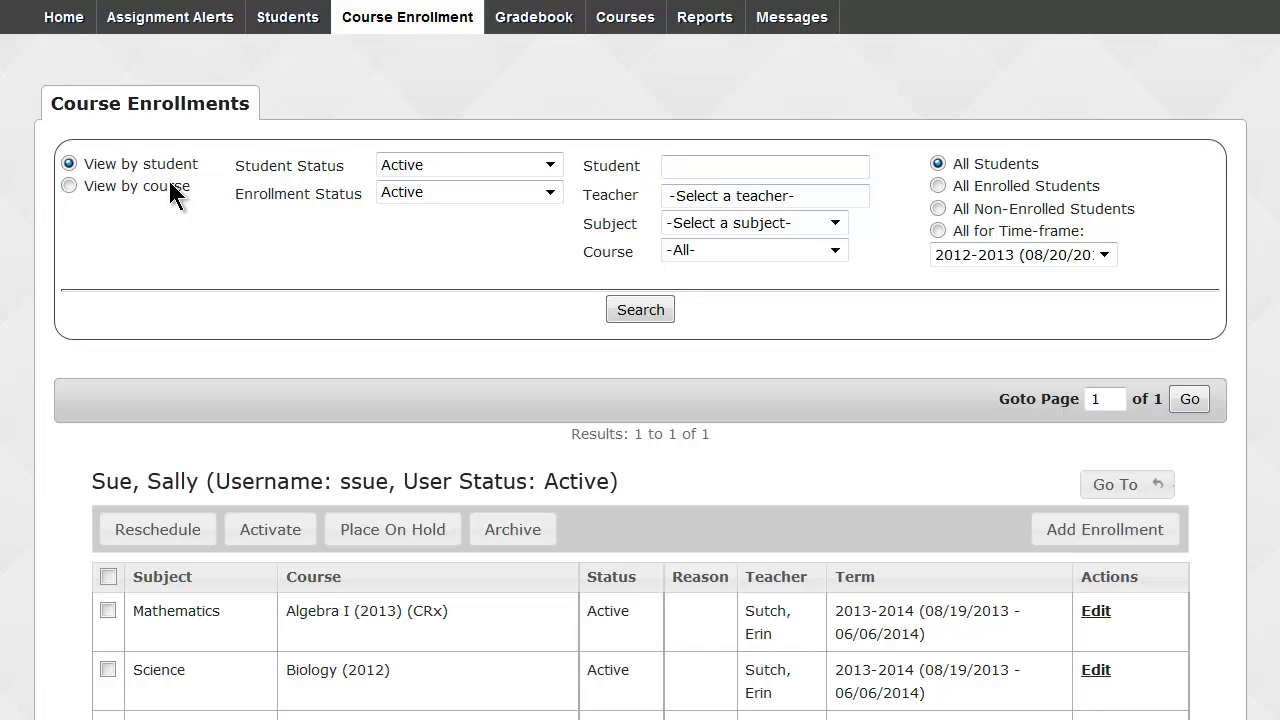
View enrollments by course with Subject Mathematics and Course Algebra I, and search.
left_click(69, 186)
left_click(740, 222)
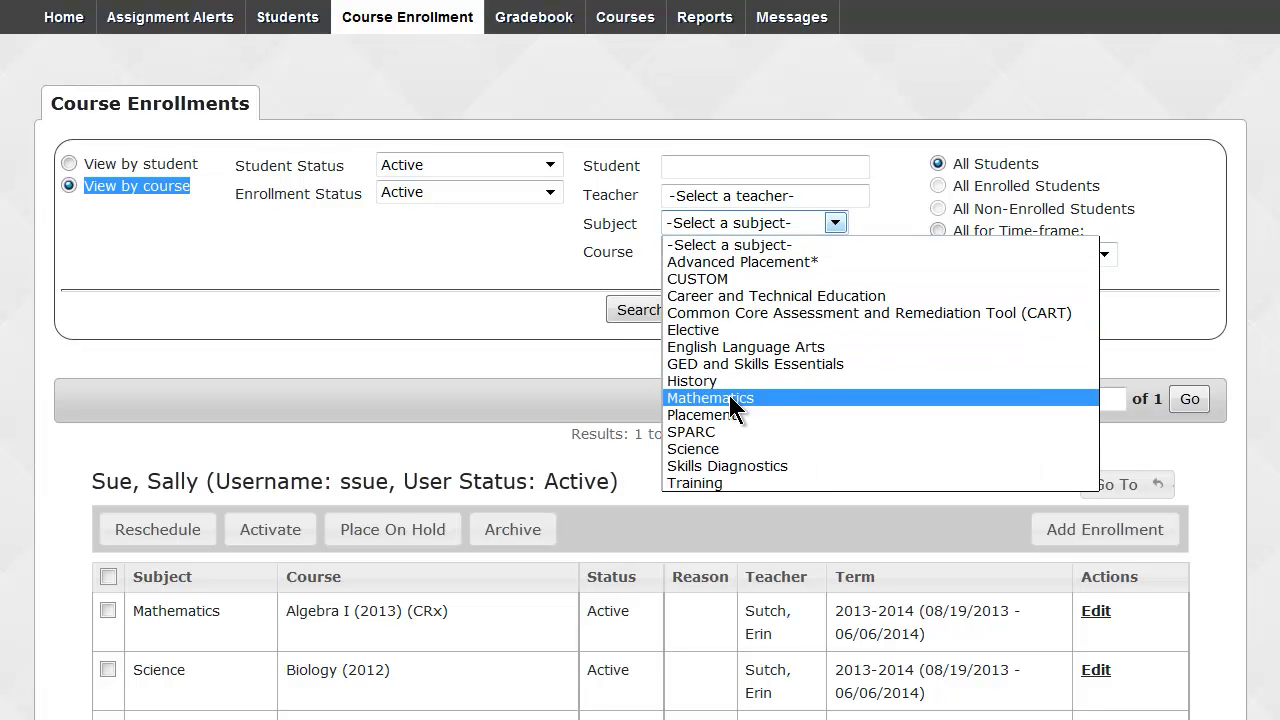
left_click(737, 398)
left_click(712, 248)
left_click(714, 283)
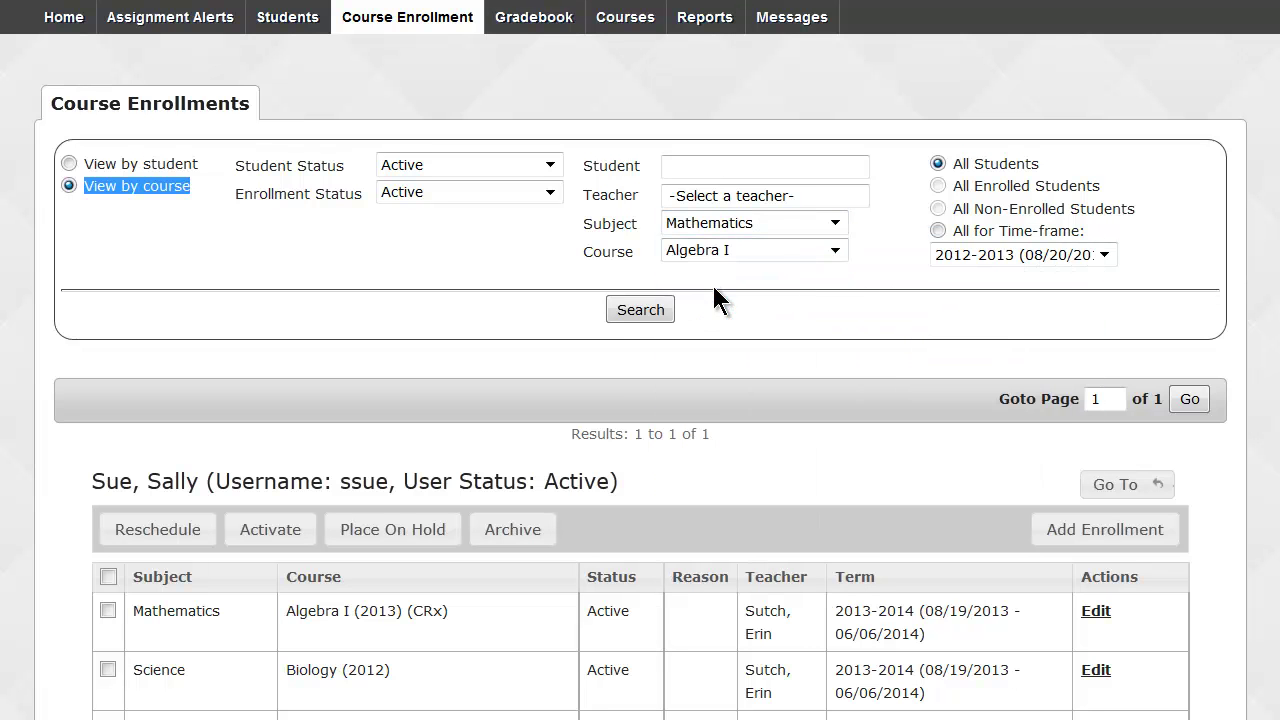
left_click(652, 311)
scroll(652, 311, "down", 4)
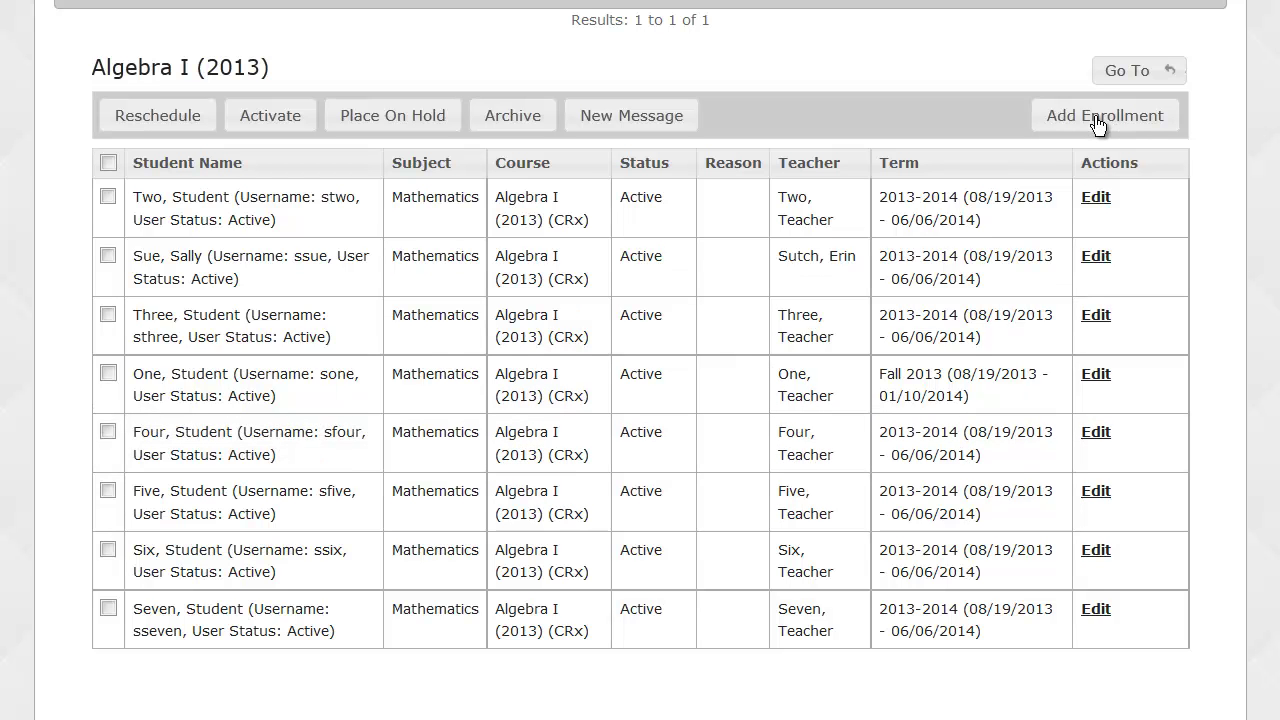
left_click(1097, 118)
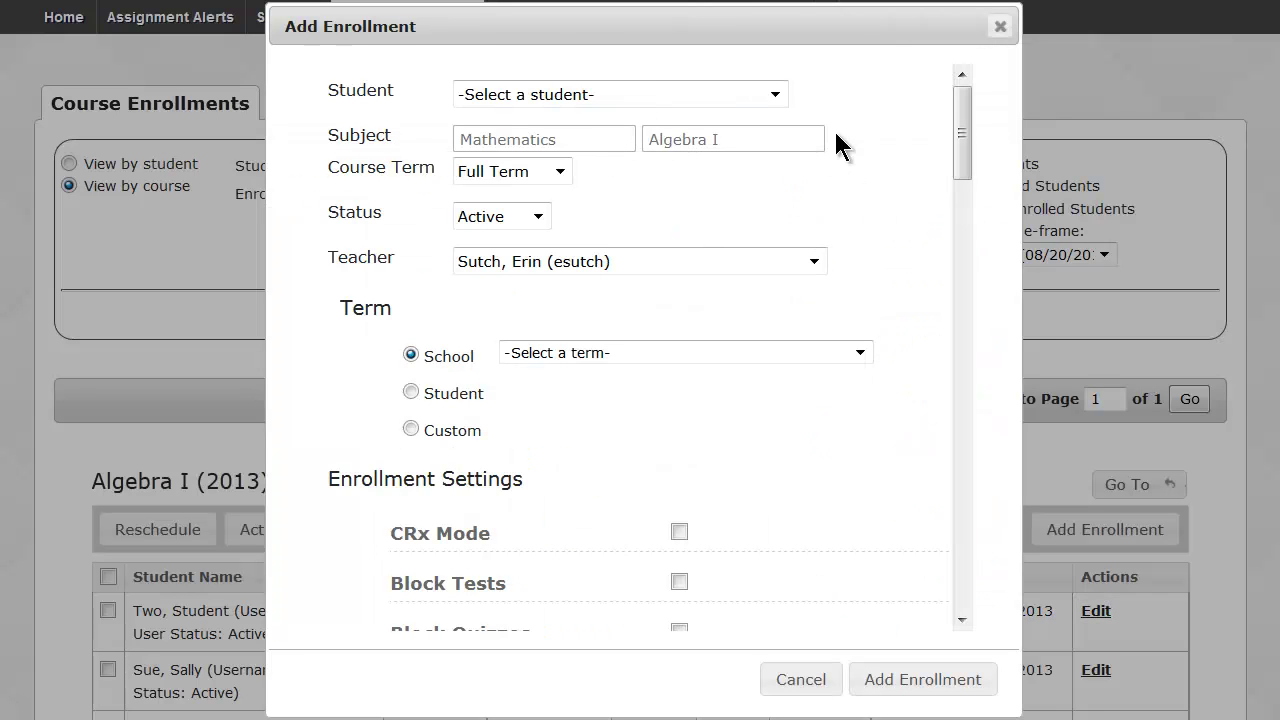
left_click(775, 94)
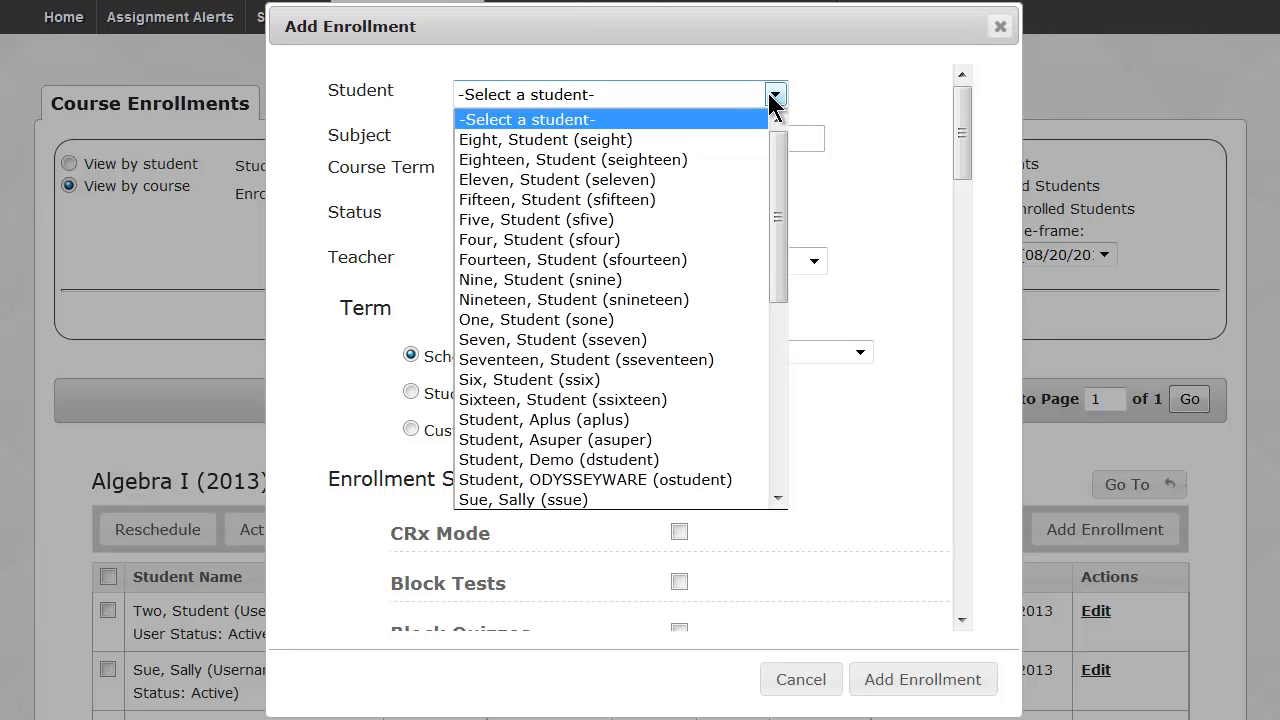
left_click(715, 139)
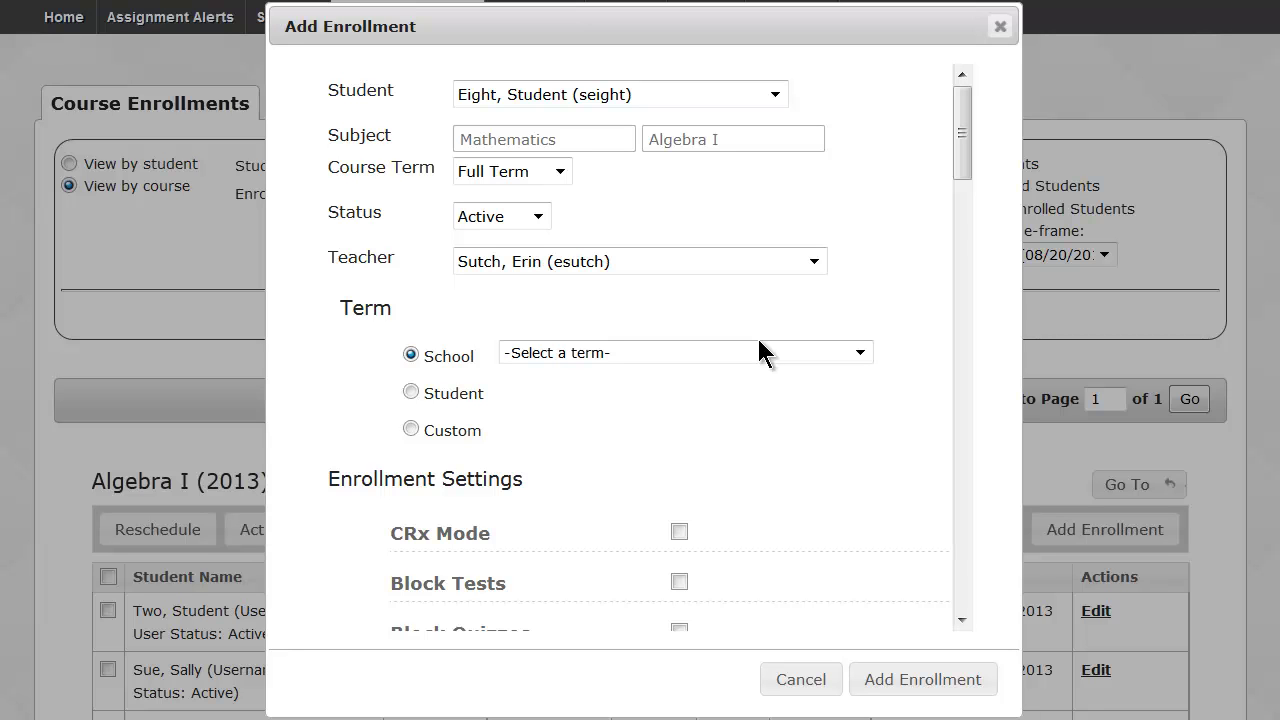
left_click(785, 682)
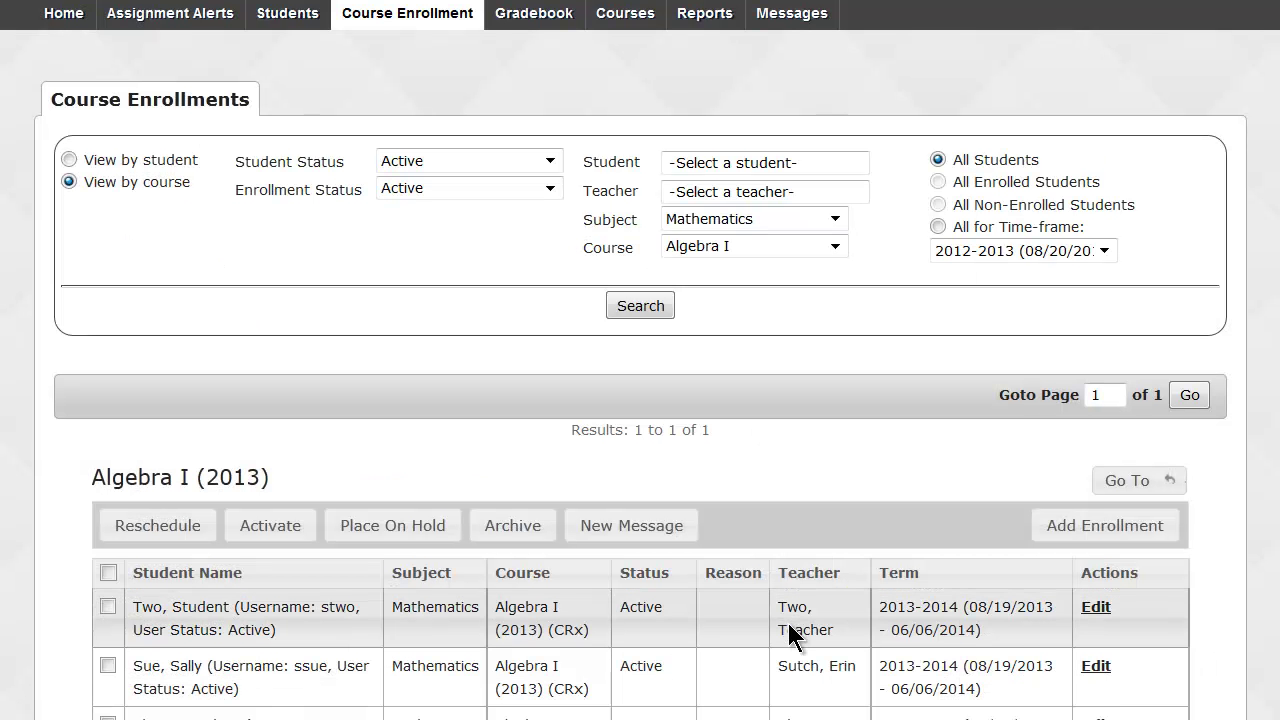
scroll(788, 628, "down", 2)
scroll(788, 623, "up", 2)
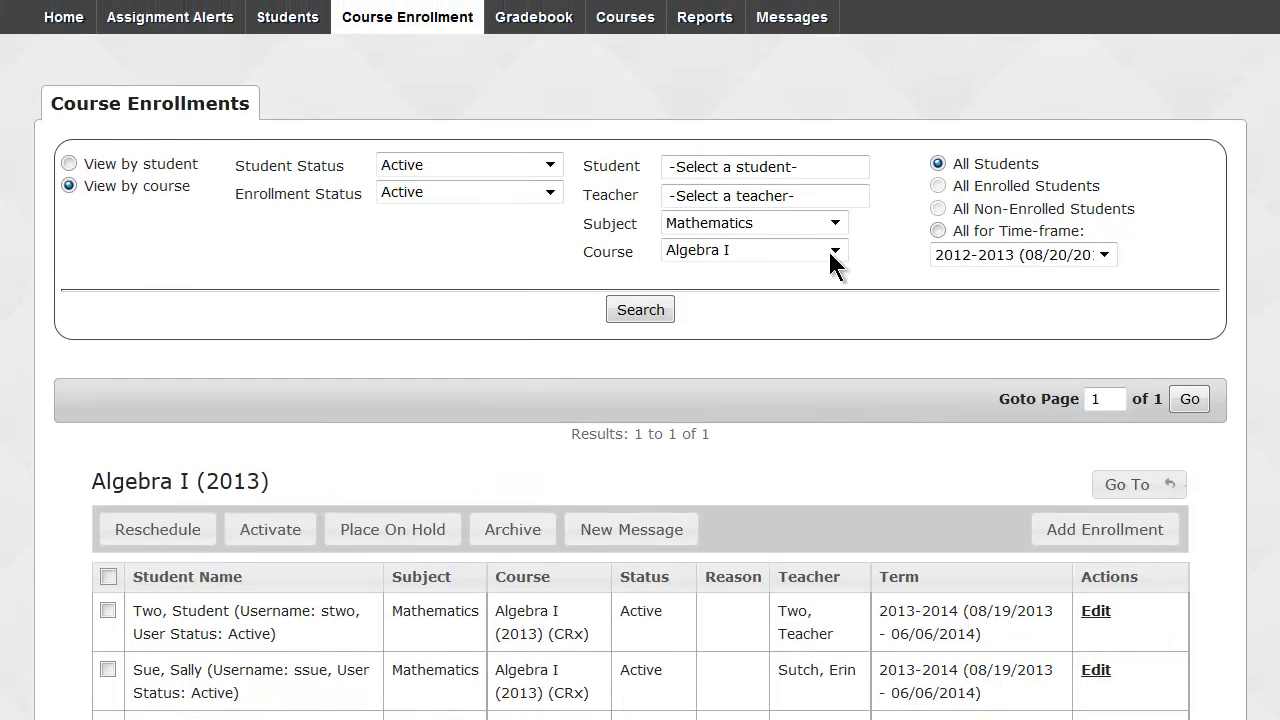
left_click(805, 168)
In the Gradebook, search for the student by name to show their five active course enrollments.
left_click(548, 20)
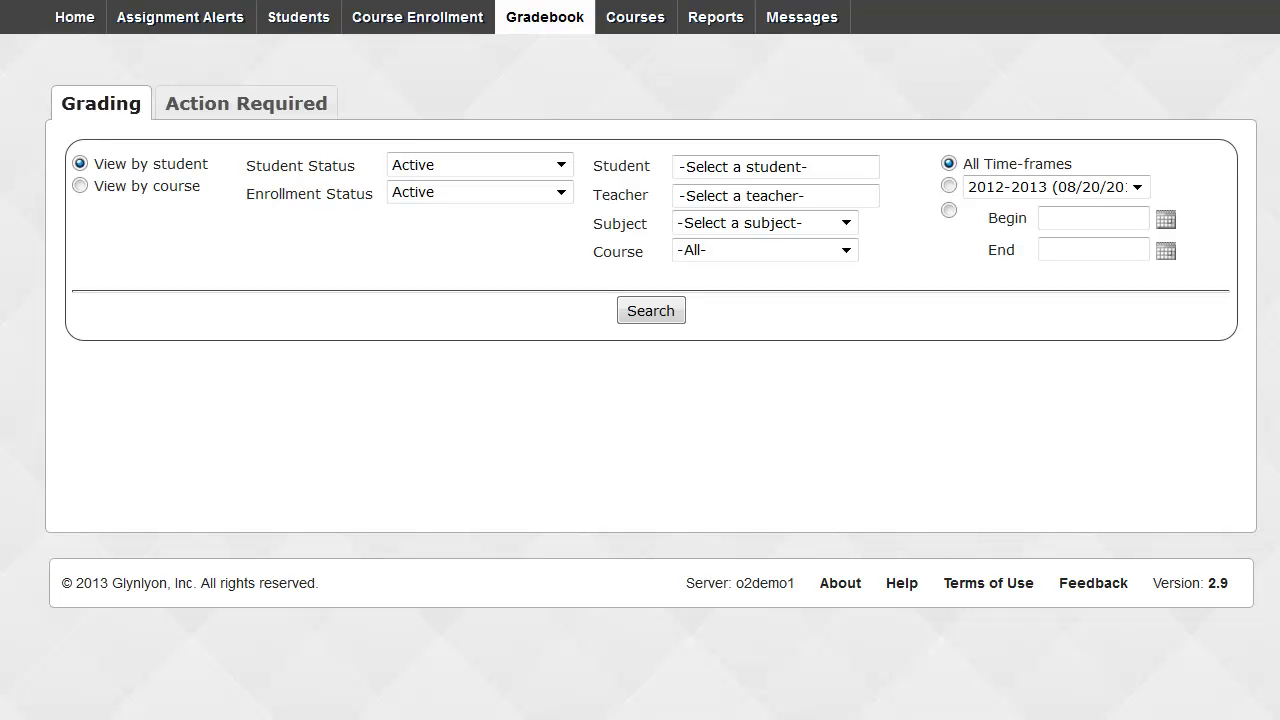
left_click(752, 163)
type("sally")
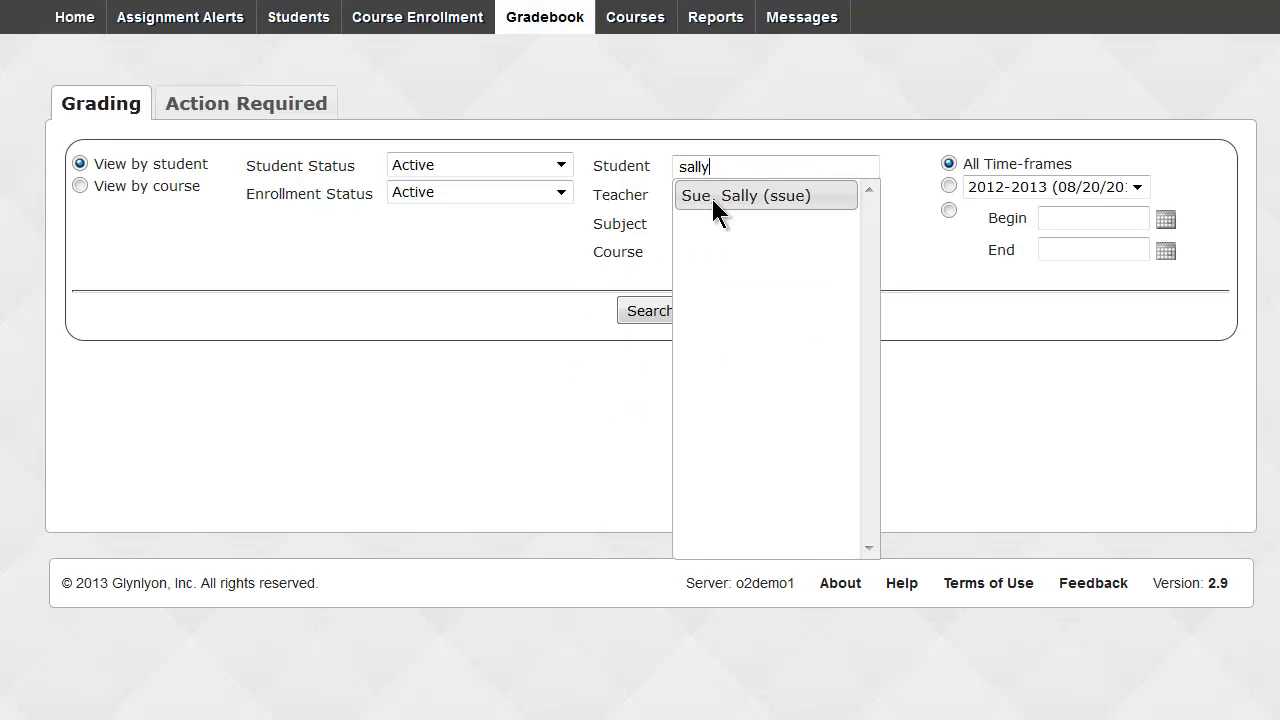
left_click(711, 196)
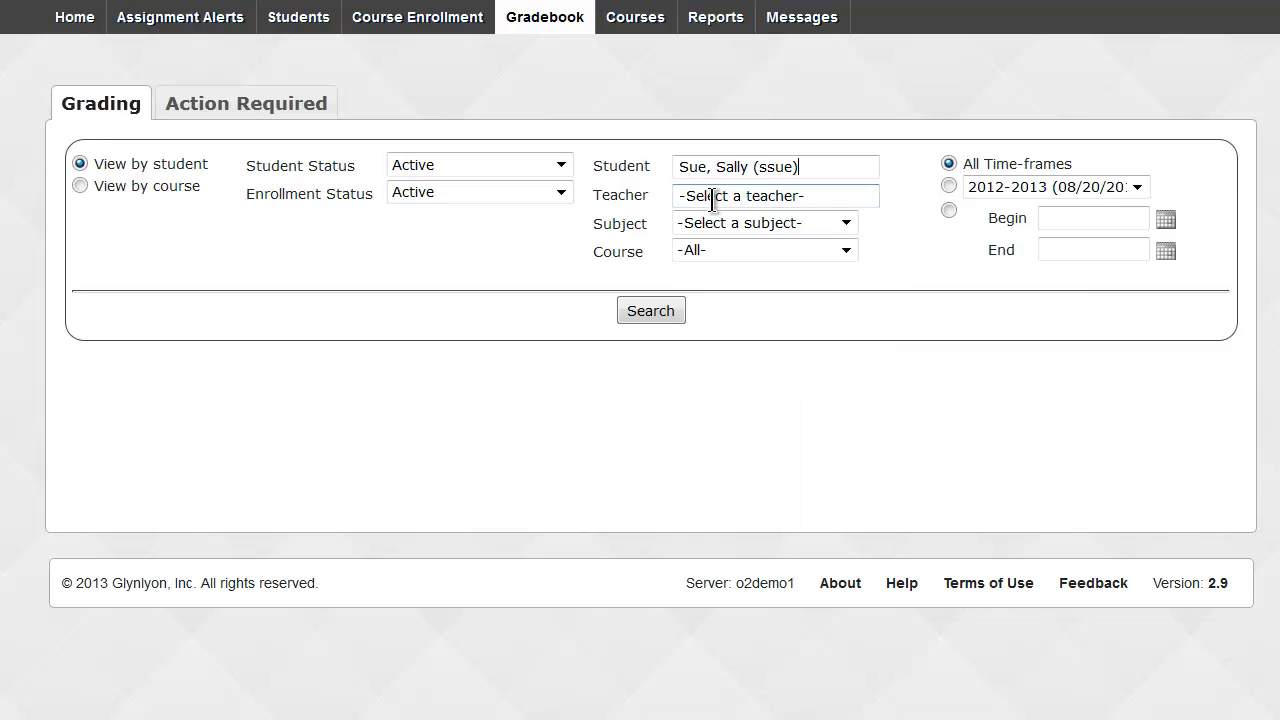
left_click(637, 304)
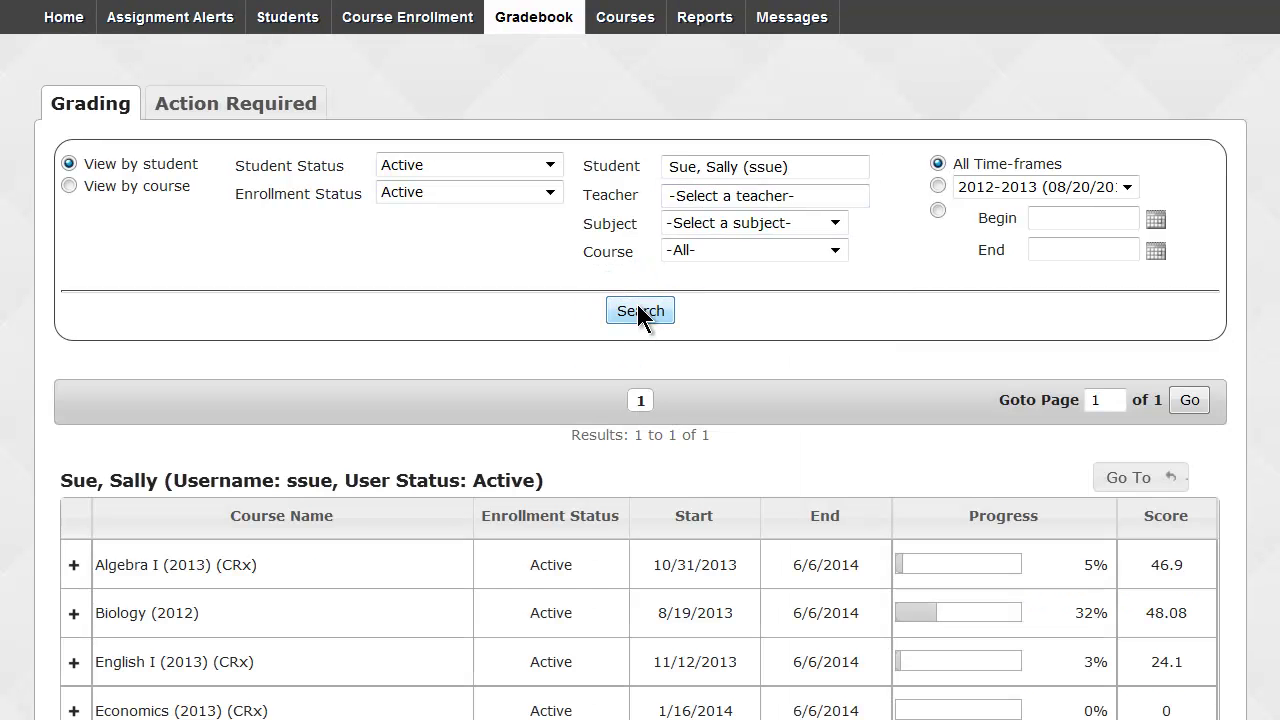
scroll(826, 300, "down", 3)
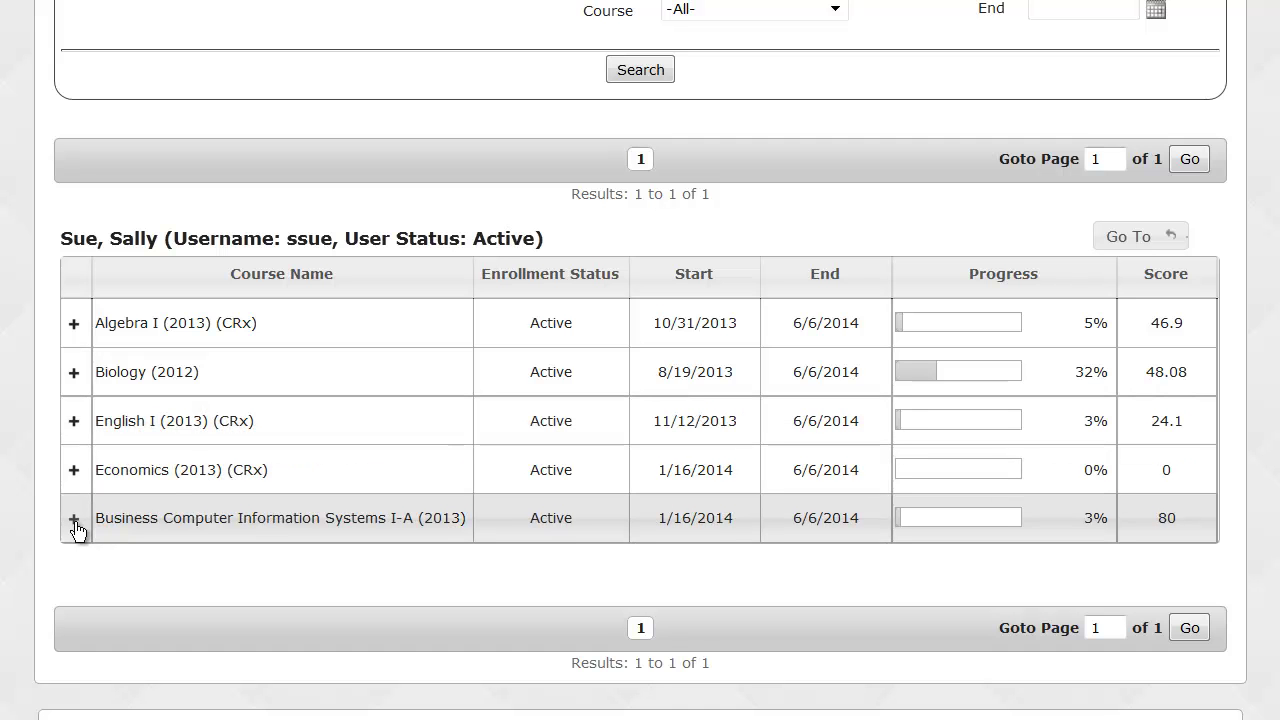
Expand Business Computer Information Systems I-A and tick Skipped on the DATABASES unit.
left_click(73, 519)
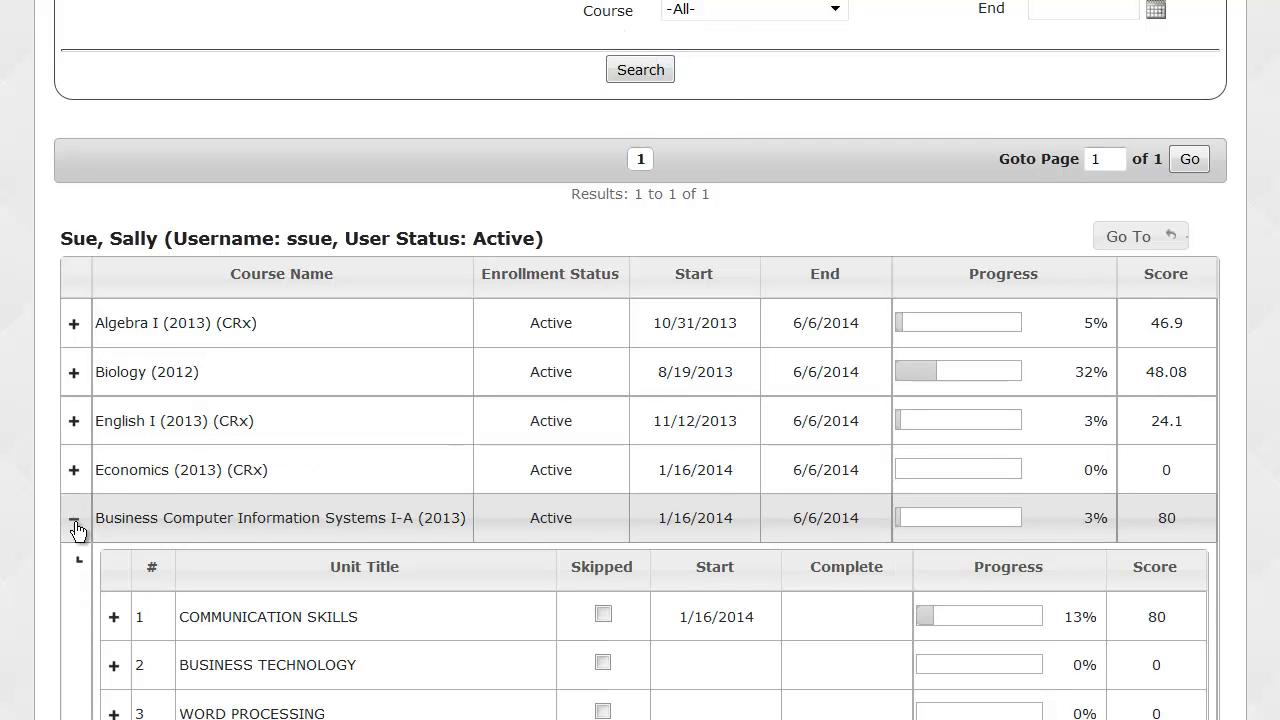
scroll(79, 531, "down", 3)
scroll(78, 531, "down", 1)
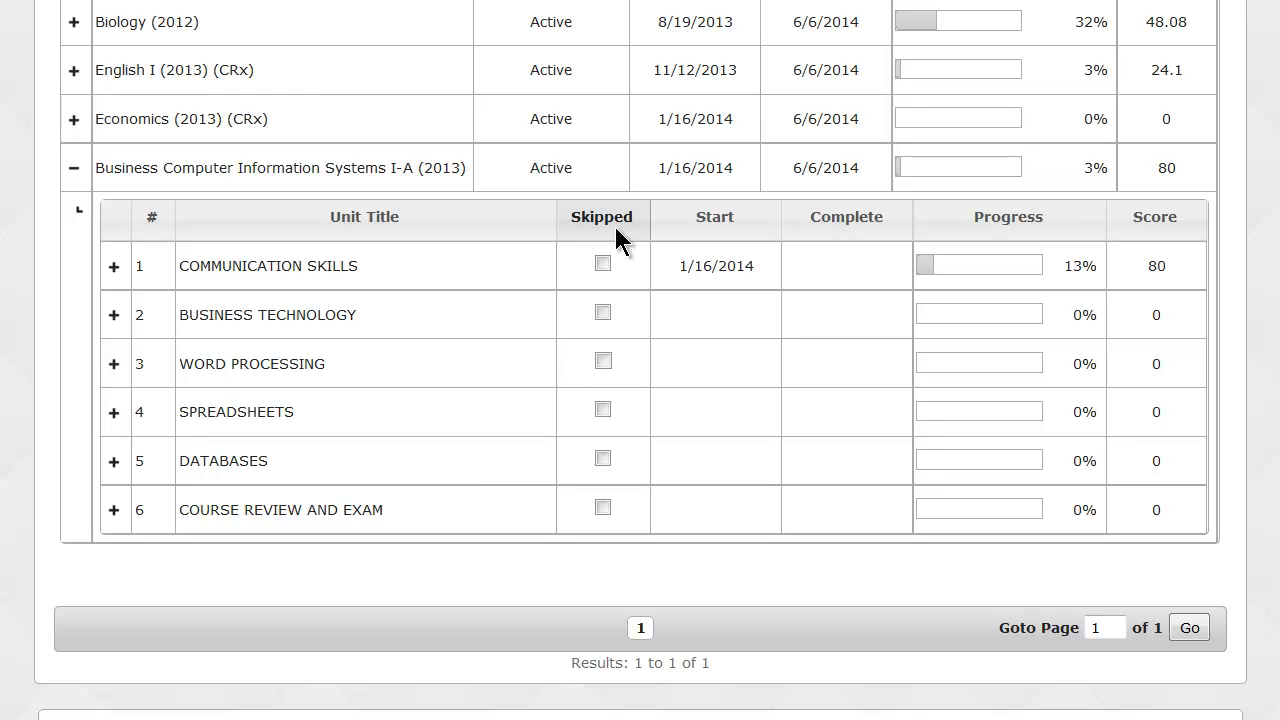
left_click(603, 460)
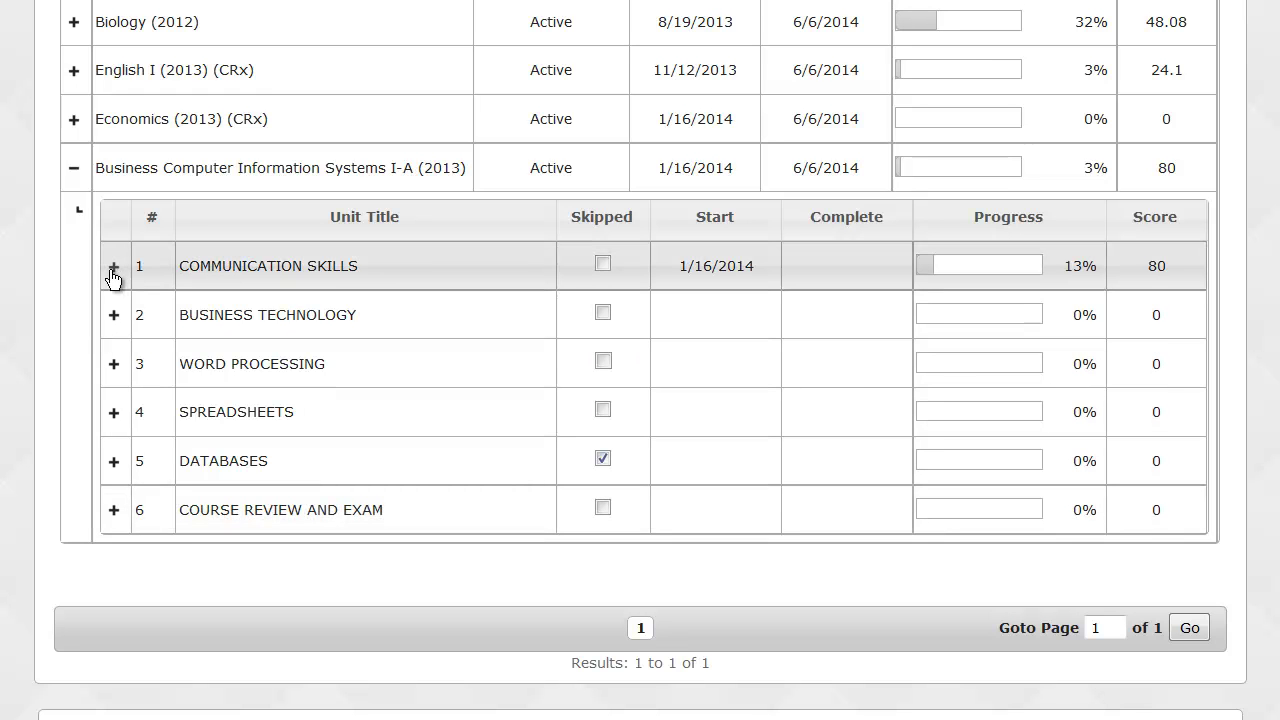
Expand unit 1 COMMUNICATION SKILLS and tick the Blocked checkbox on lesson 2.
left_click(113, 268)
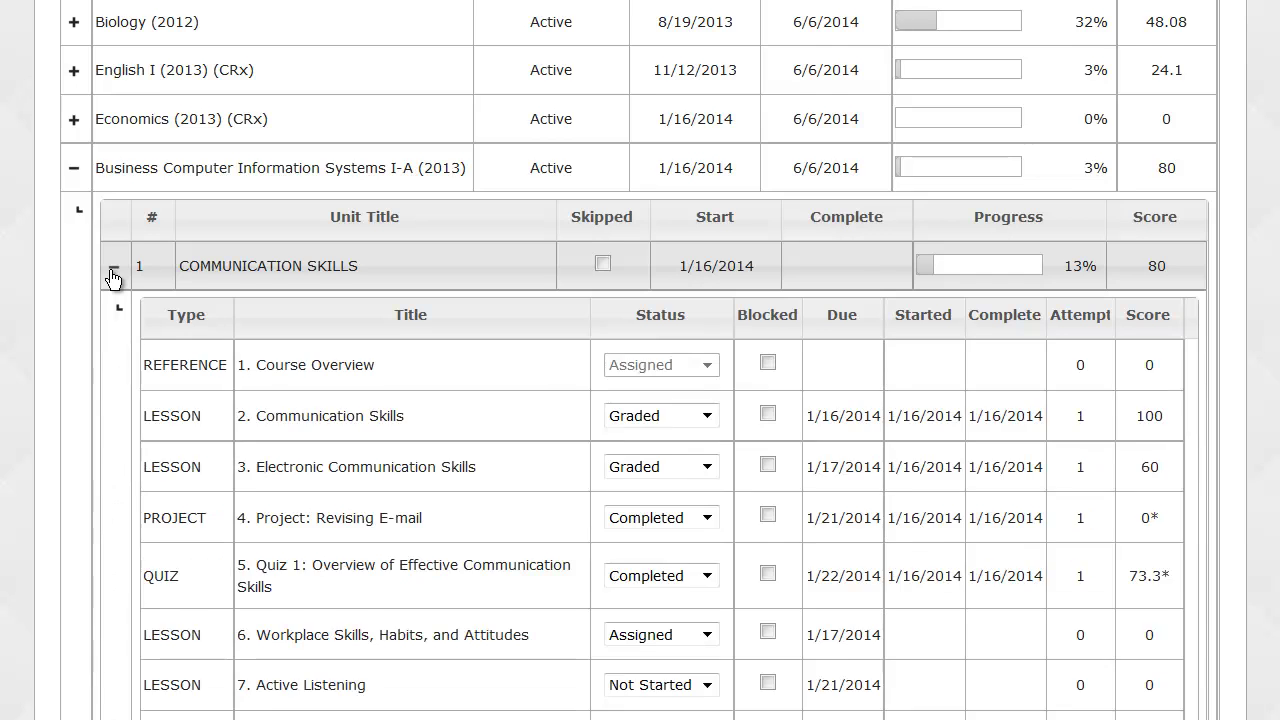
scroll(110, 280, "down", 5)
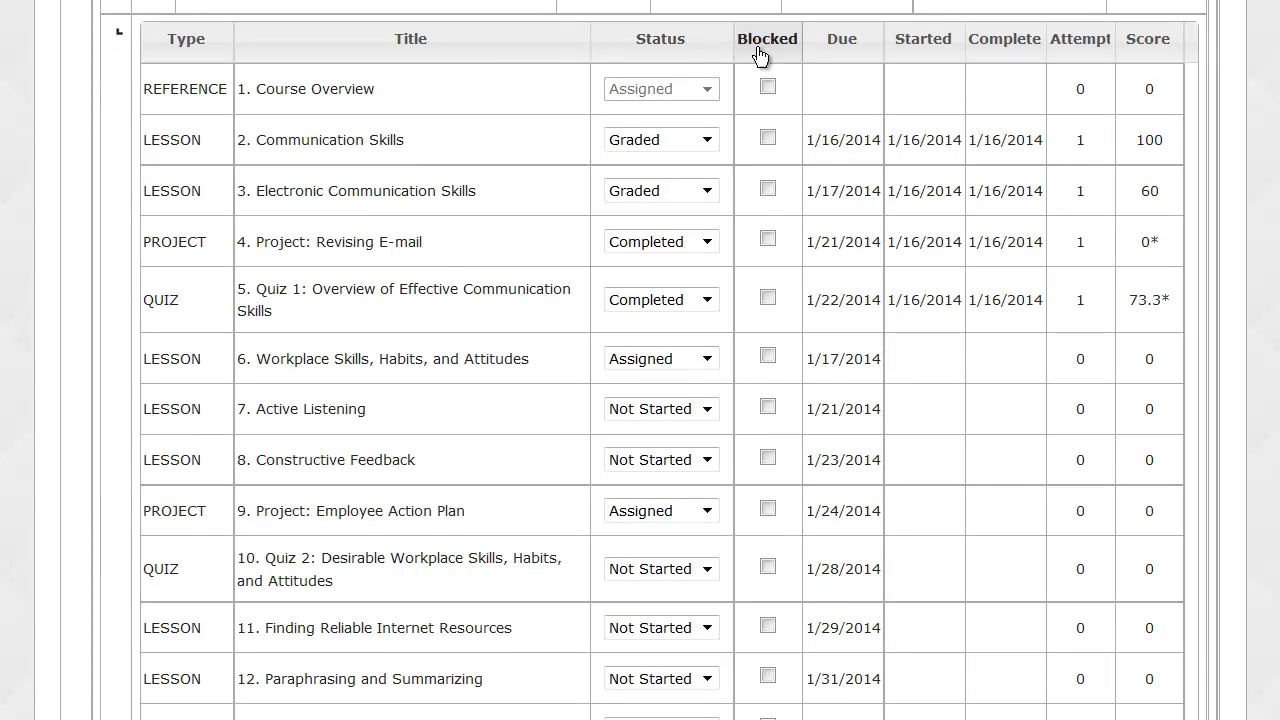
left_click(768, 139)
Open the Electronic Communication Skills assignment, read through its lesson, then hide the lesson.
left_click(321, 196)
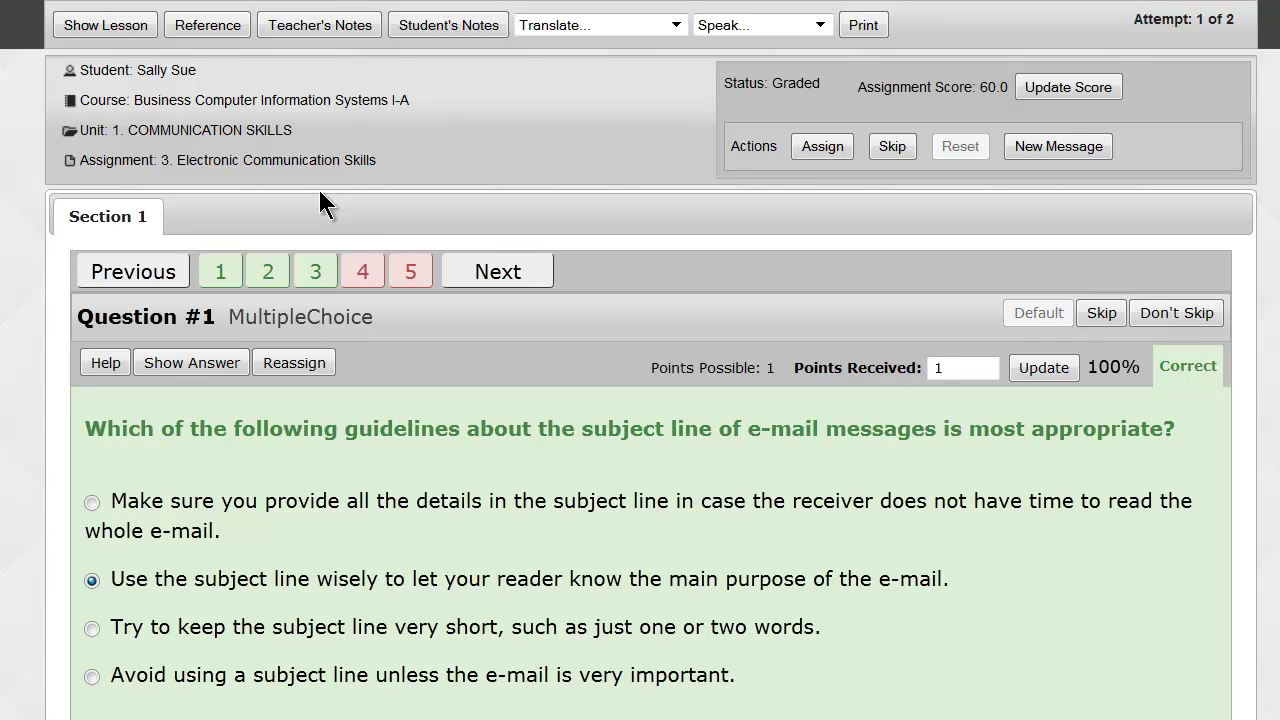
left_click(104, 25)
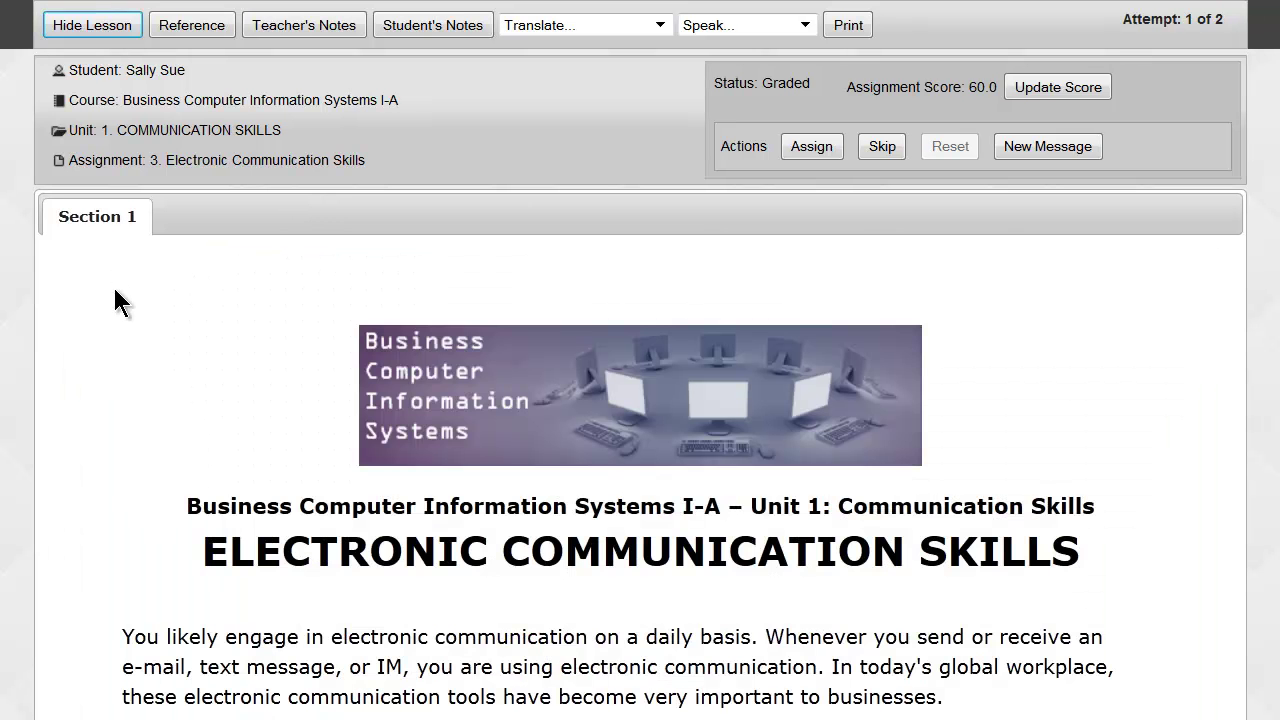
scroll(112, 284, "down", 3)
scroll(114, 288, "down", 5)
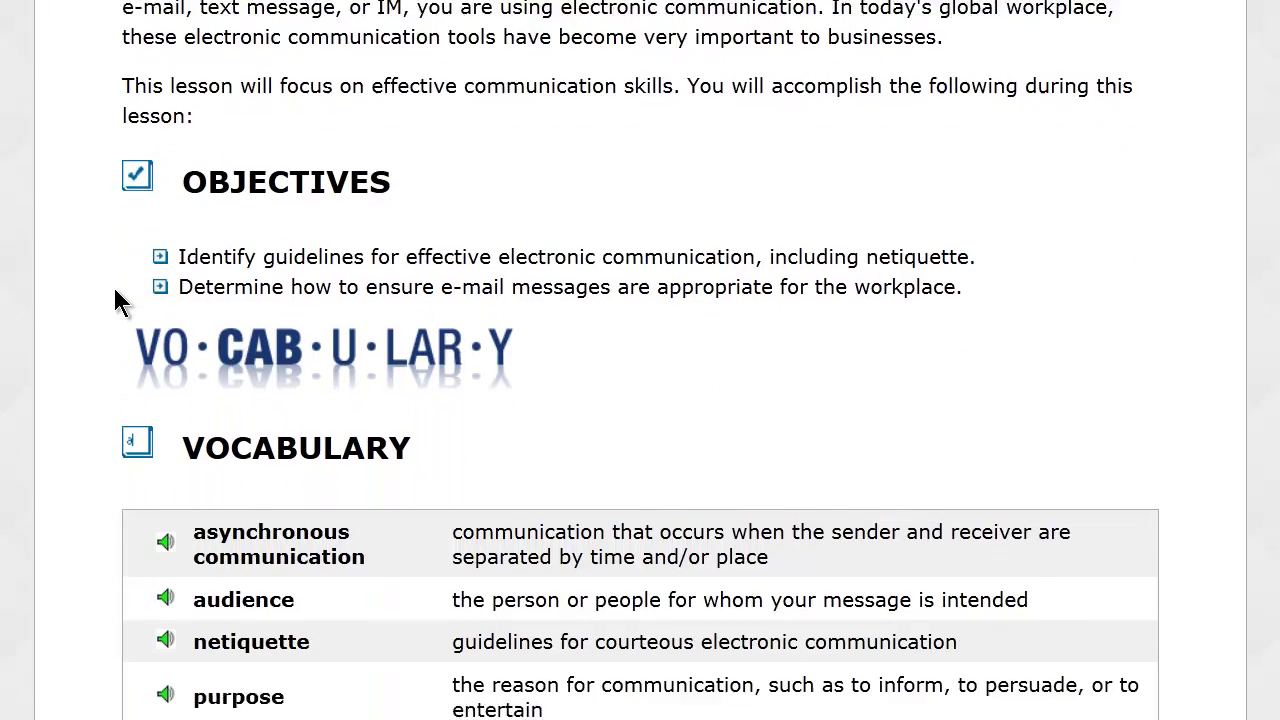
scroll(115, 300, "down", 7)
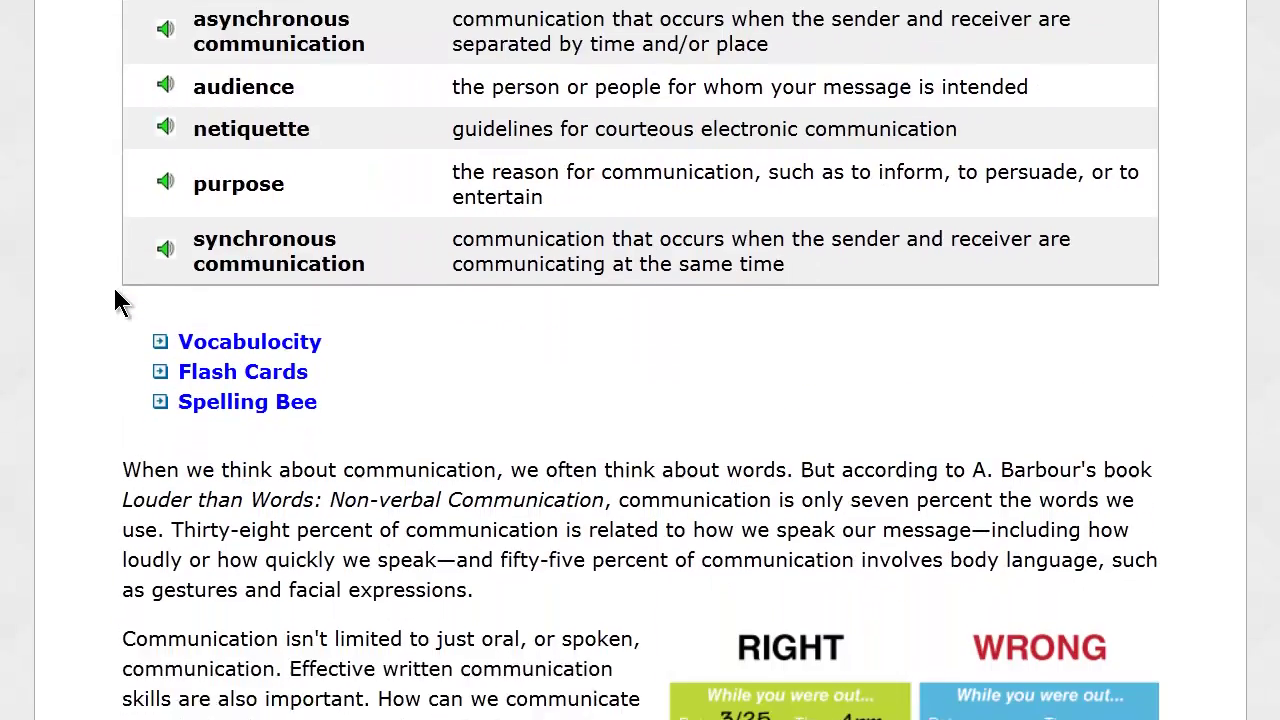
scroll(115, 295, "up", 15)
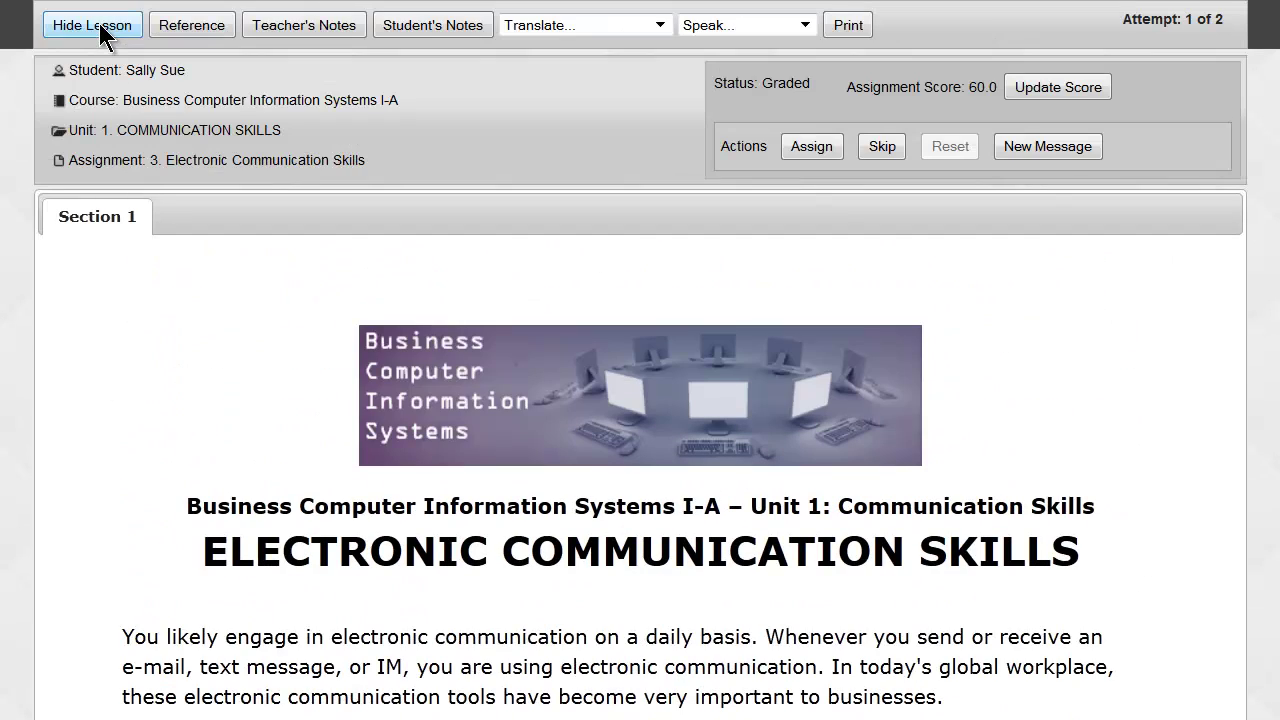
left_click(100, 26)
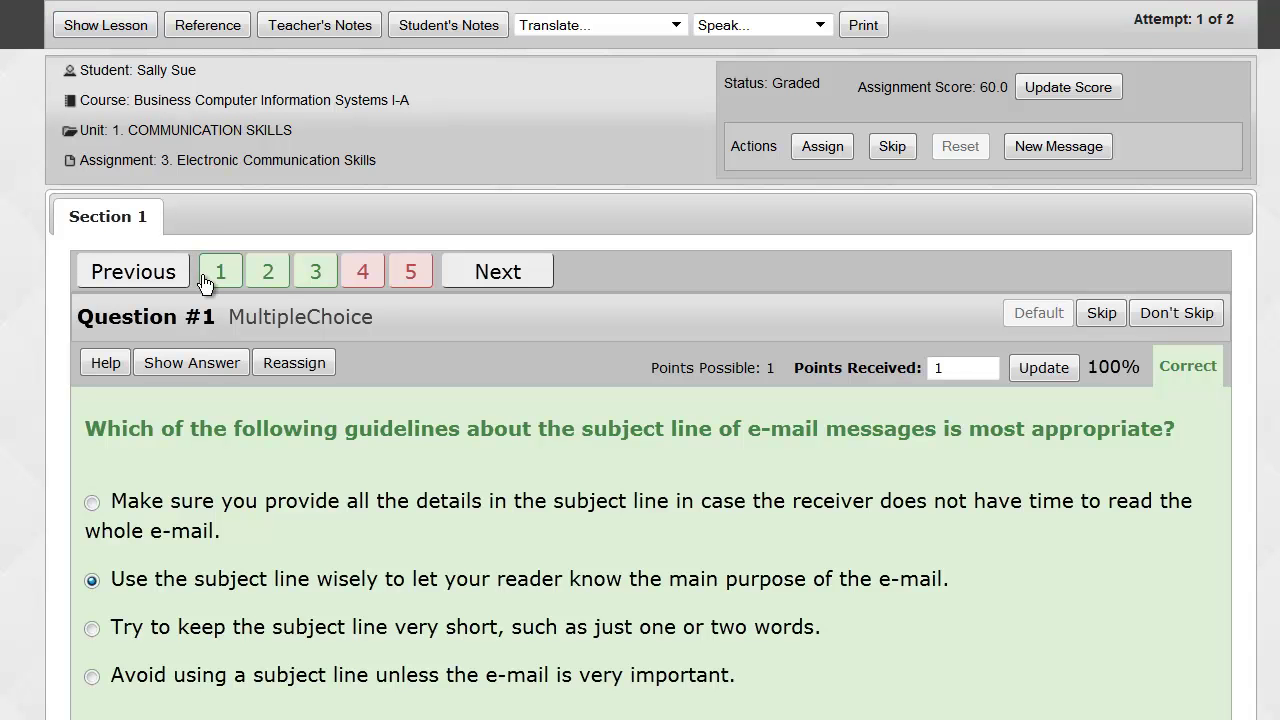
Step through Questions 2 and 3 to reach the matching item scored 5 of 5.
left_click(270, 276)
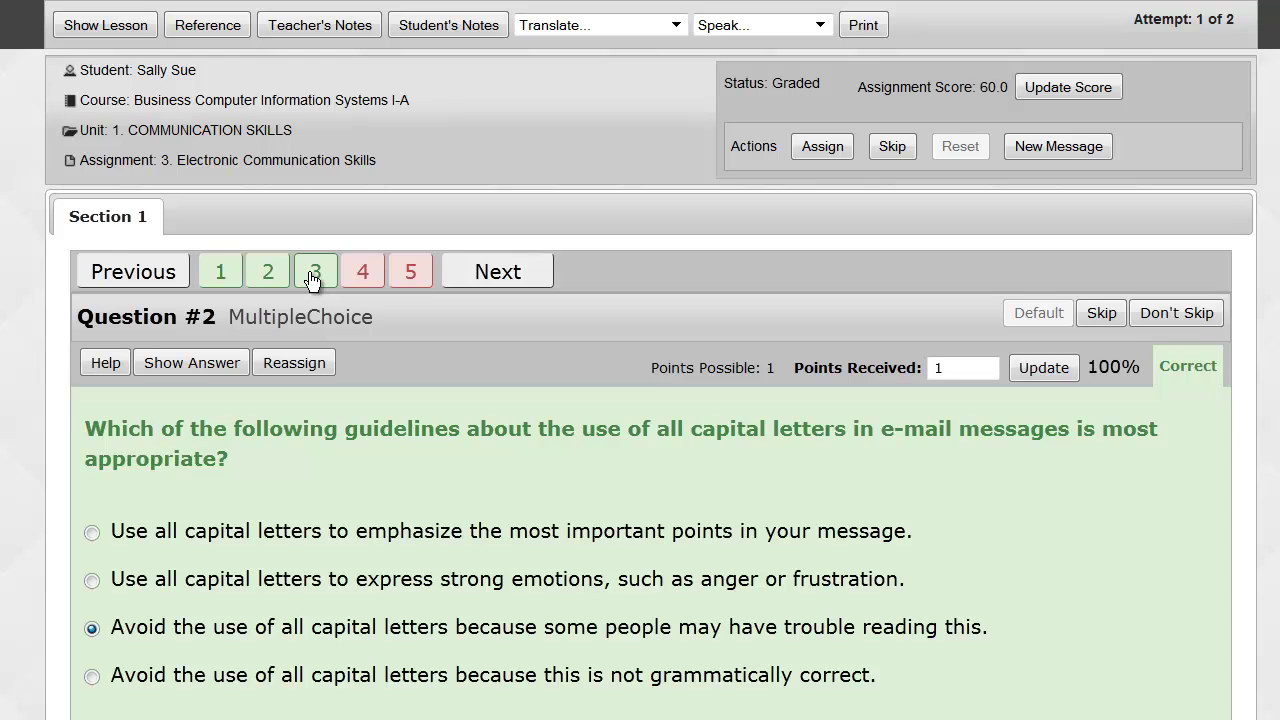
left_click(312, 280)
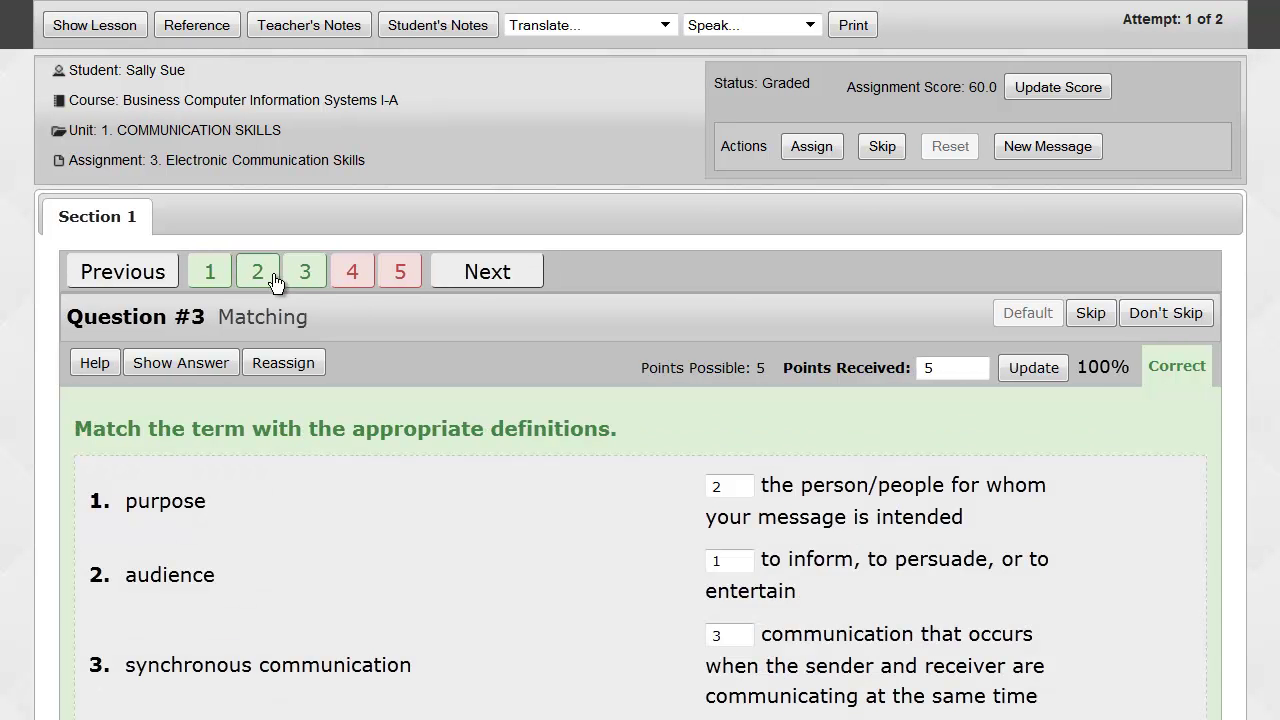
left_click(1082, 367)
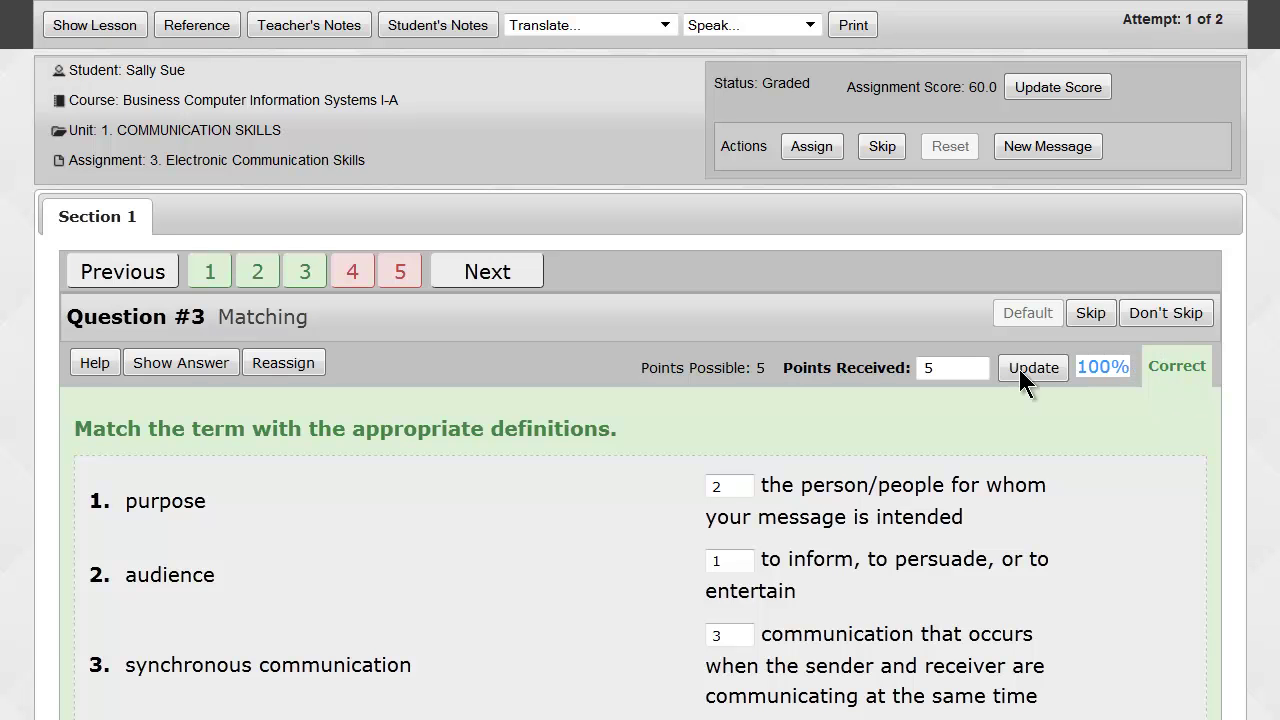
Bring up Question 4 and review its WRITER scoring panel showing 0 of 10 points.
left_click(347, 285)
scroll(345, 286, "down", 2)
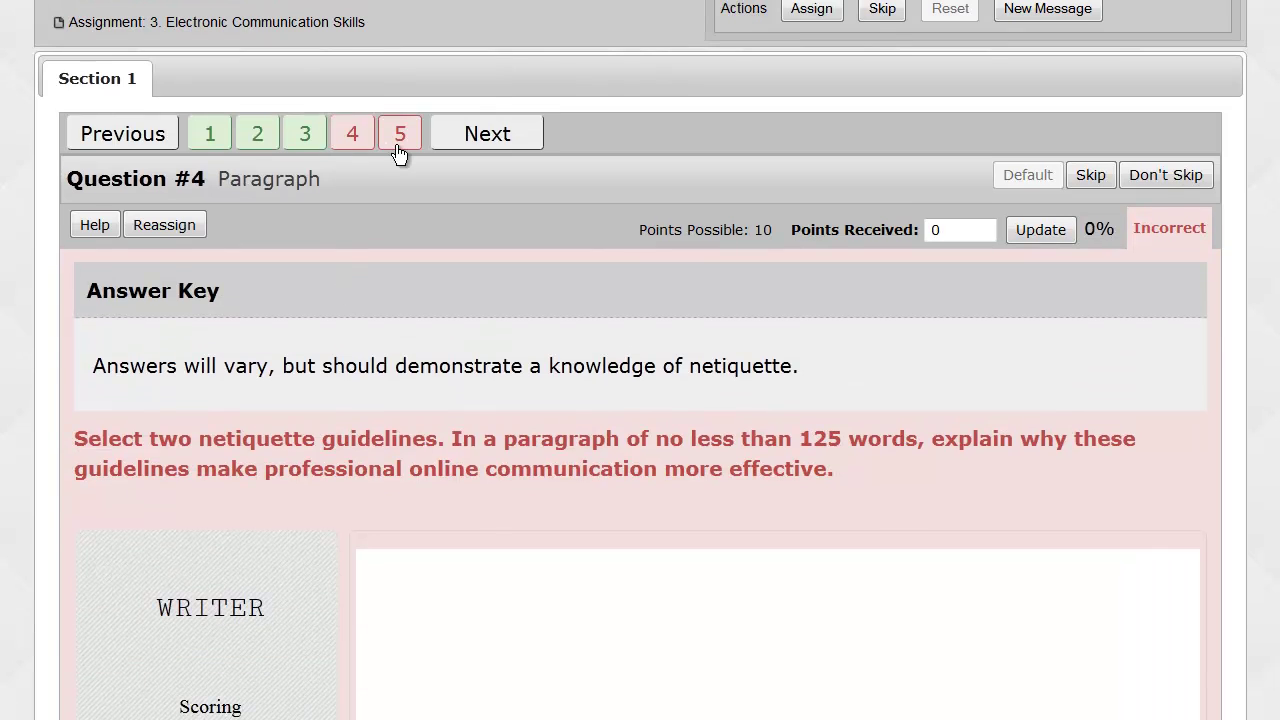
scroll(397, 150, "down", 2)
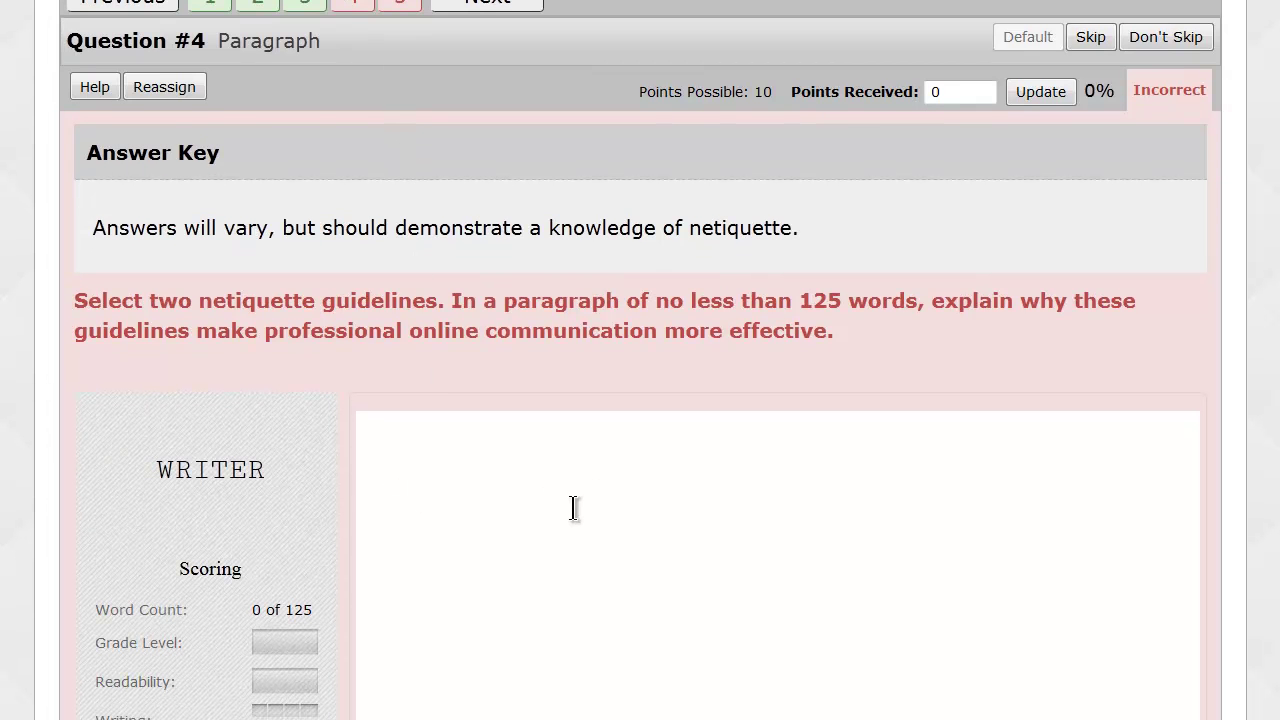
scroll(574, 508, "up", 3)
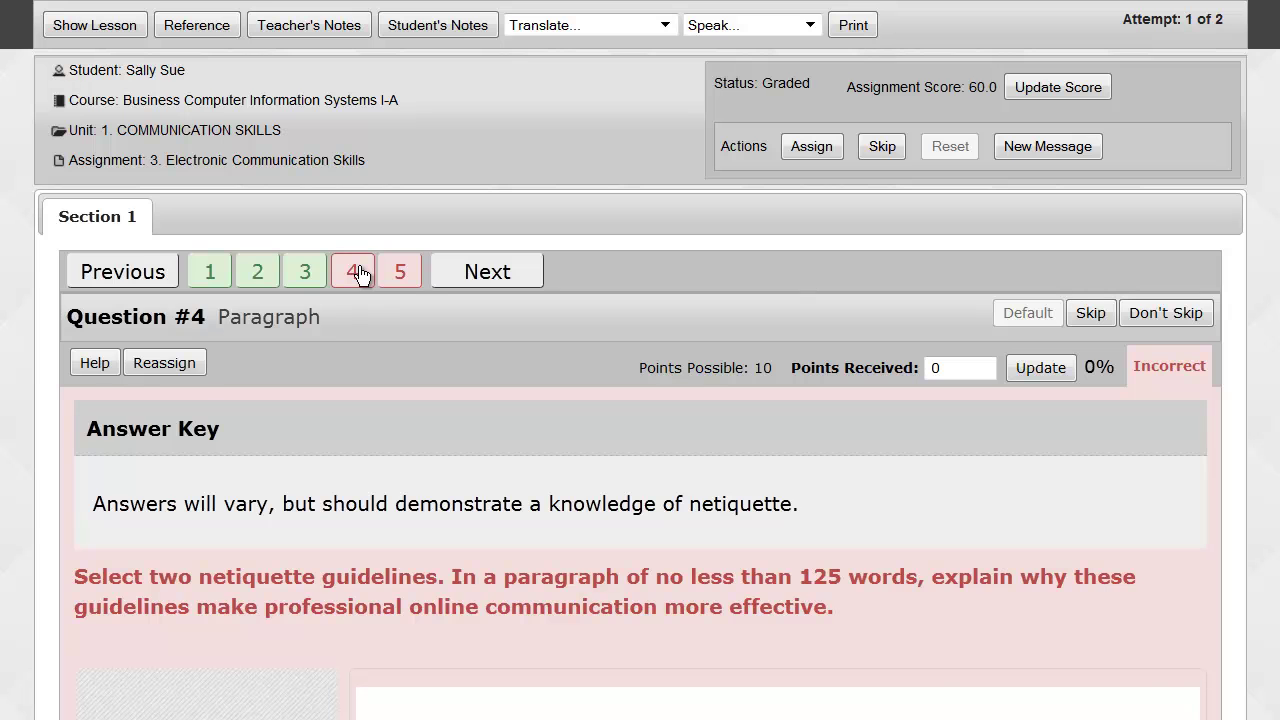
Show the correct answers for Question 1 and Question 2 of the assignment.
left_click(210, 272)
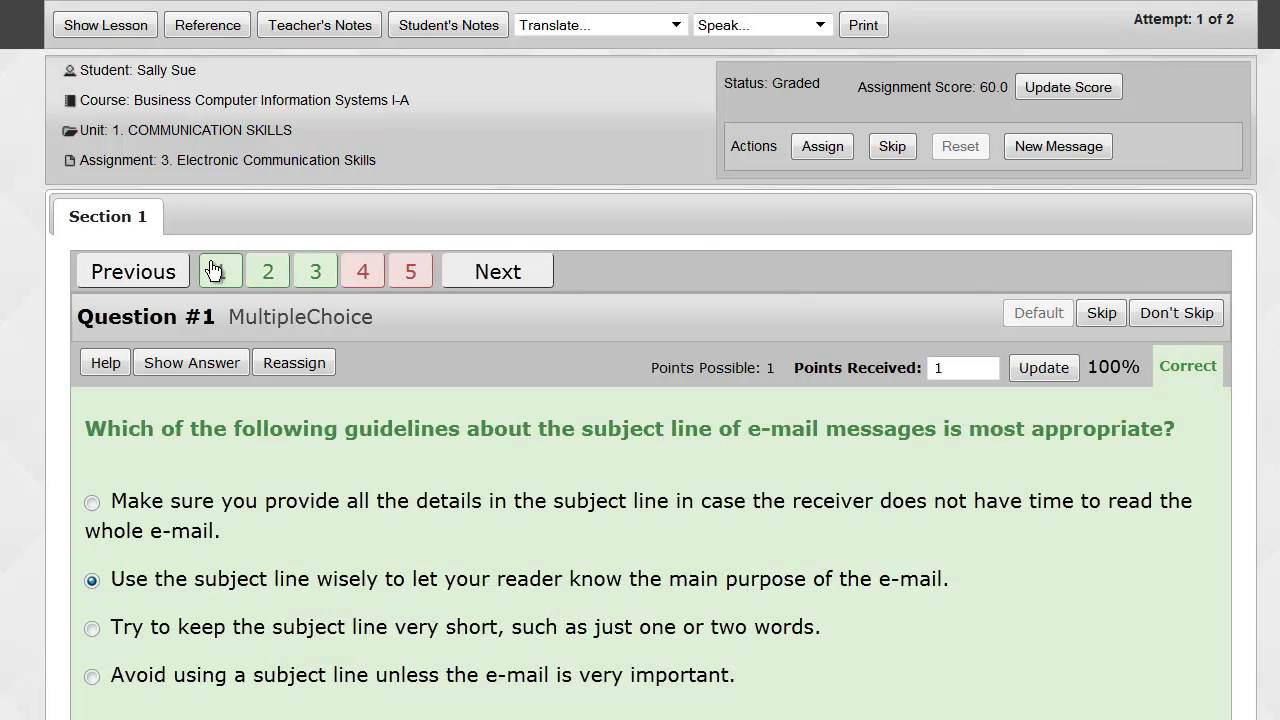
left_click(185, 365)
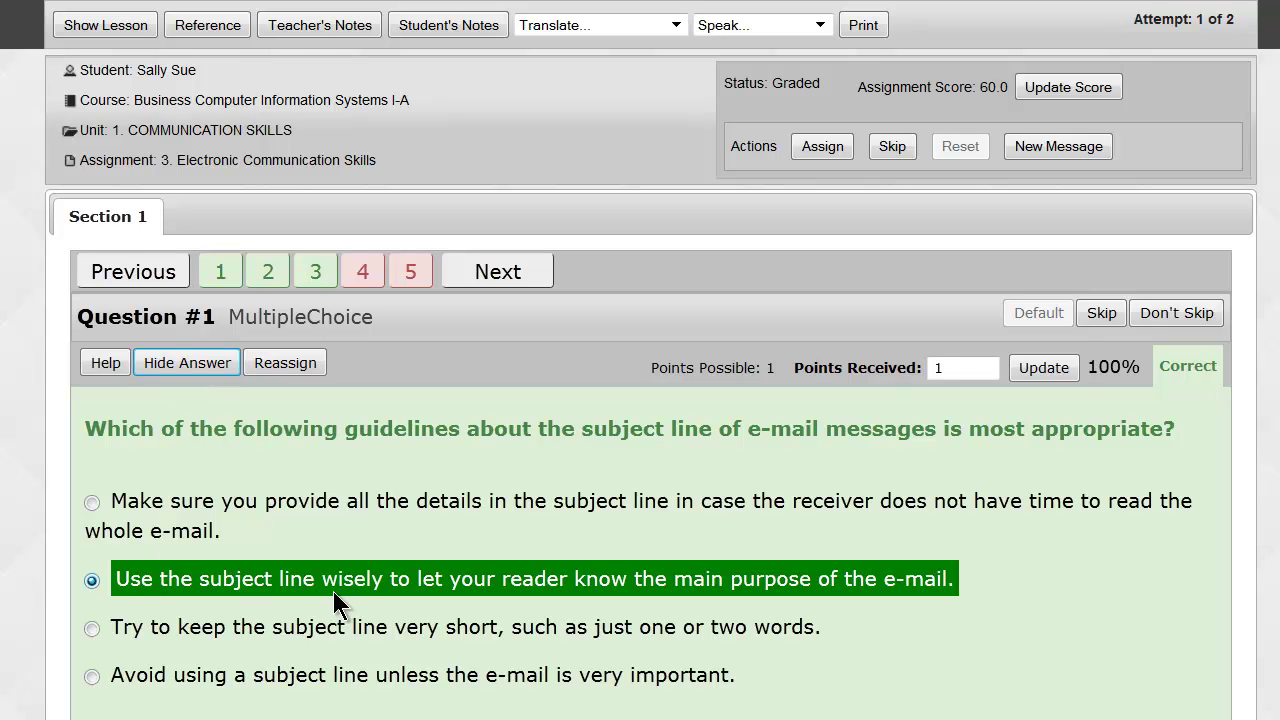
left_click(262, 272)
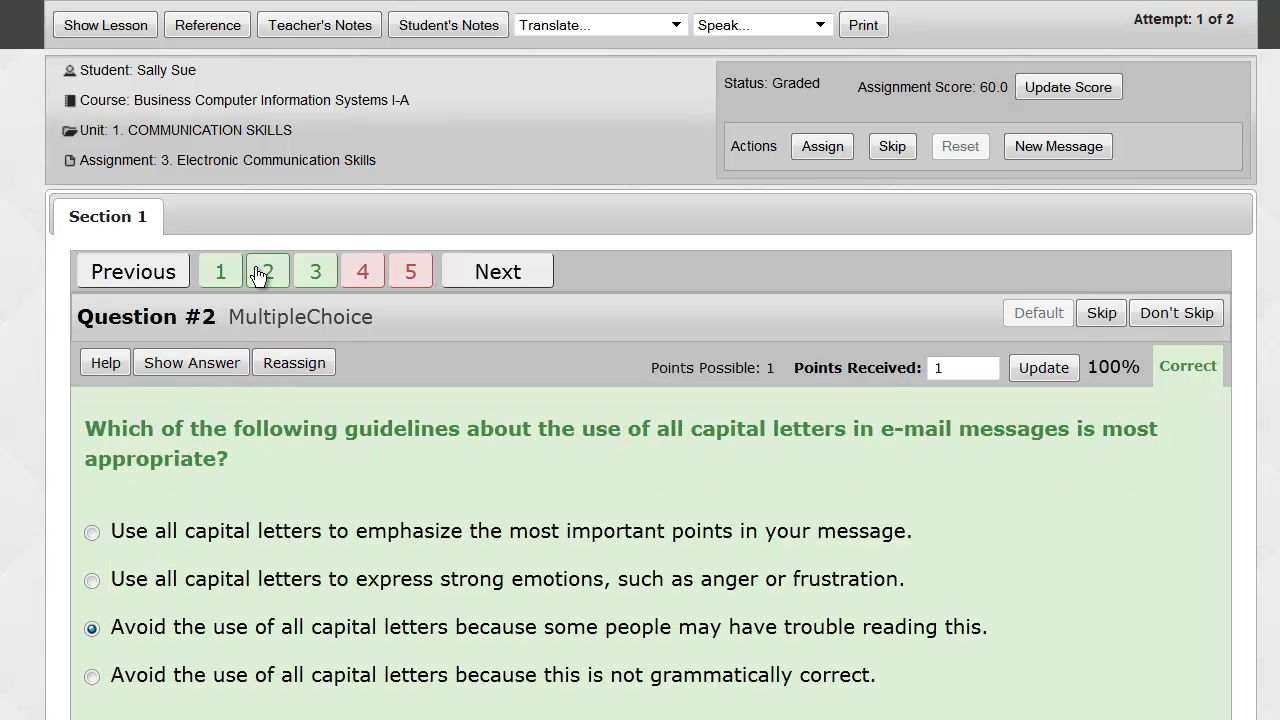
left_click(174, 365)
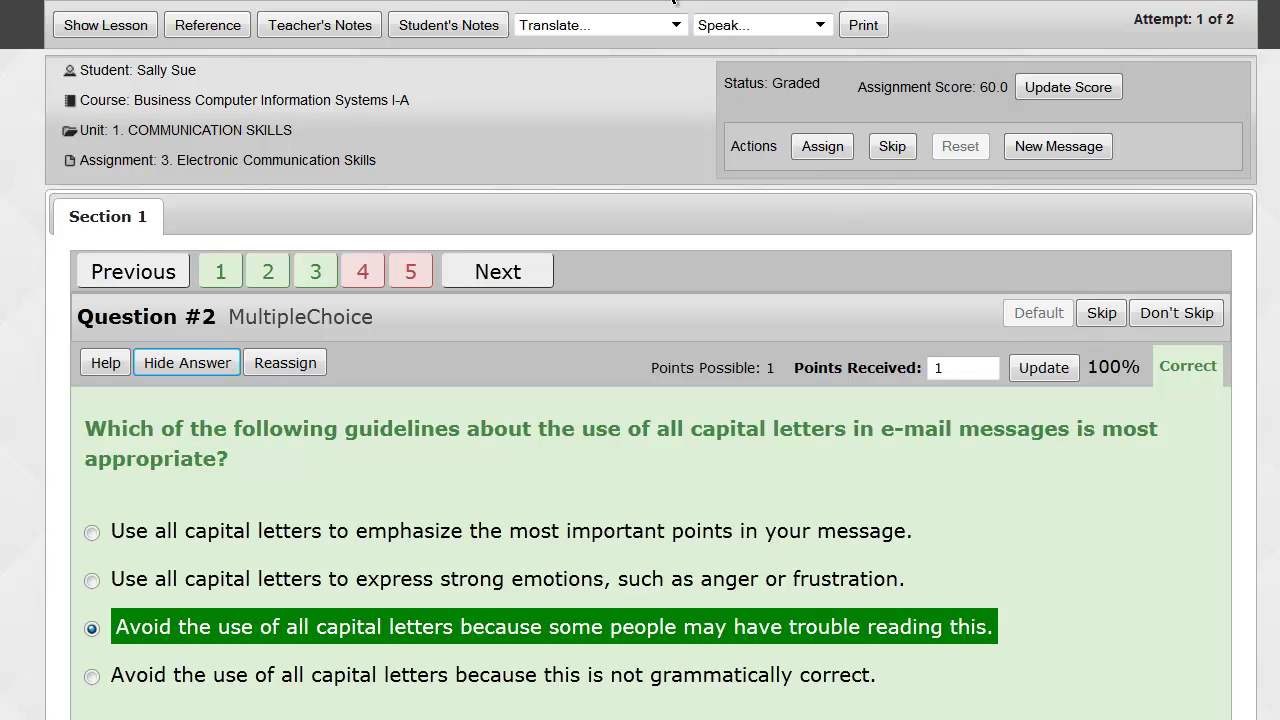
mouse_move(675, 3)
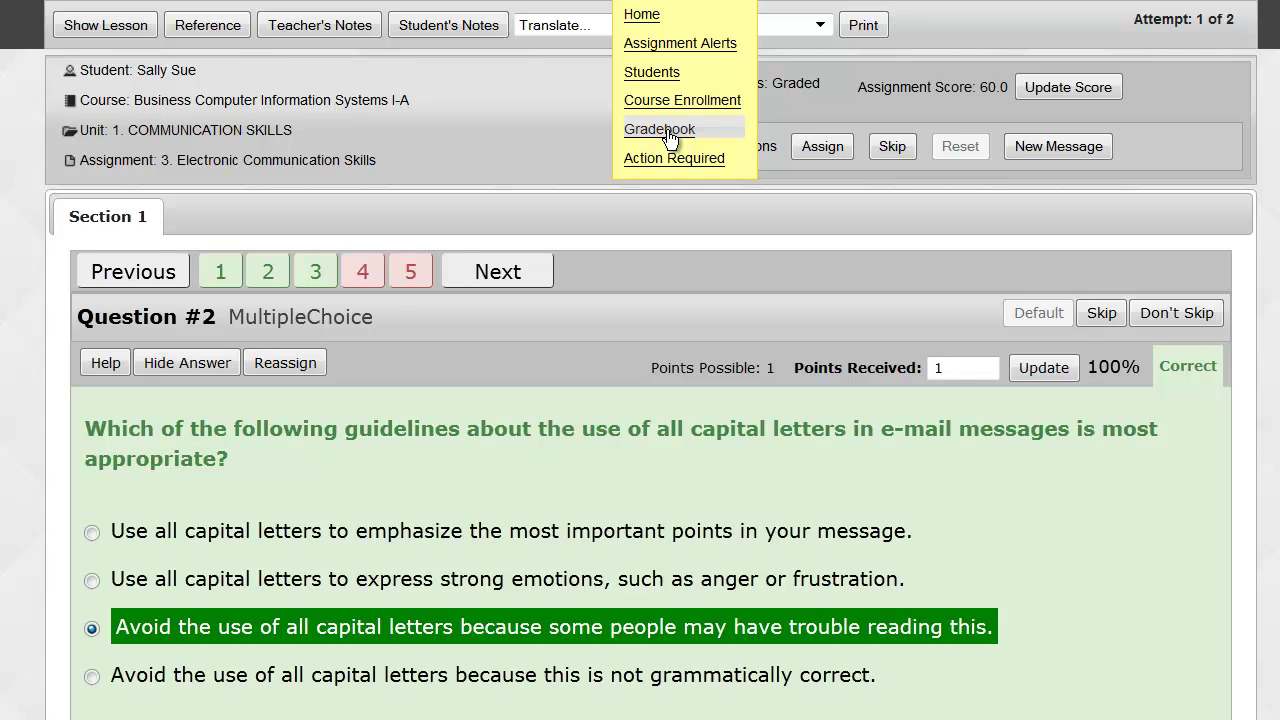
Return to the student's gradebook and open the 18. Test assignment's question view.
left_click(660, 130)
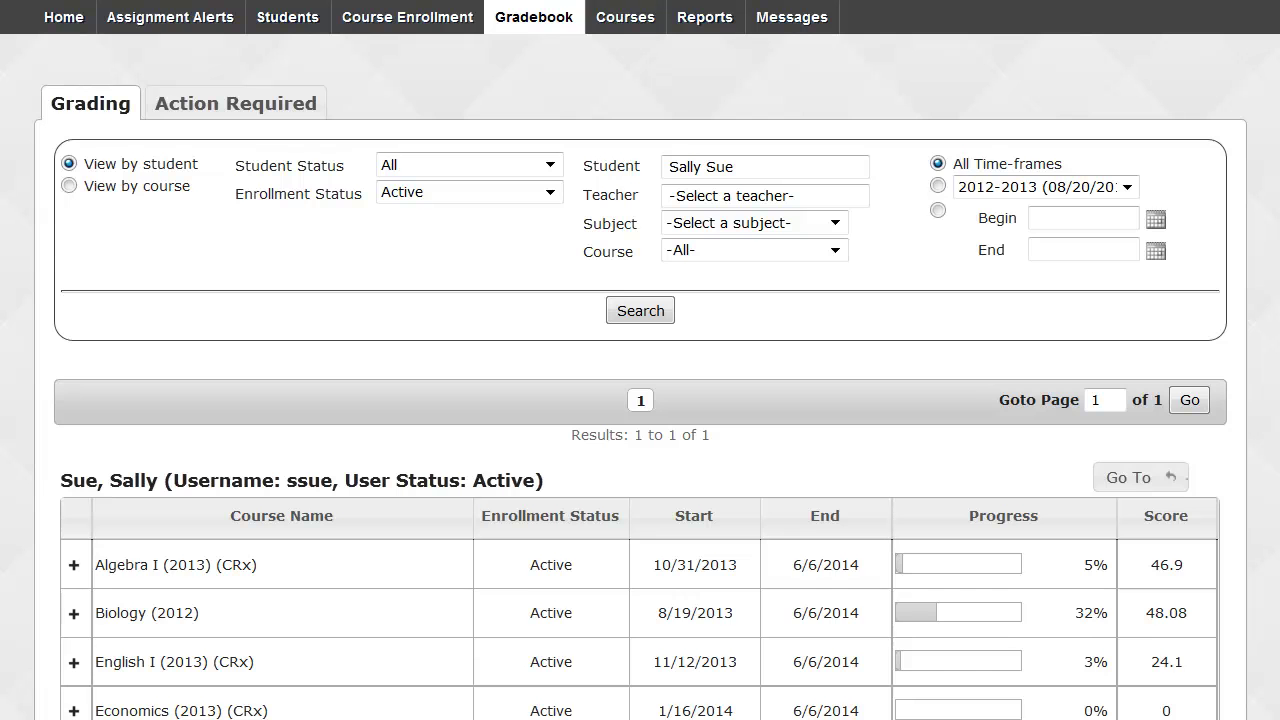
scroll(640, 360, "down", 6)
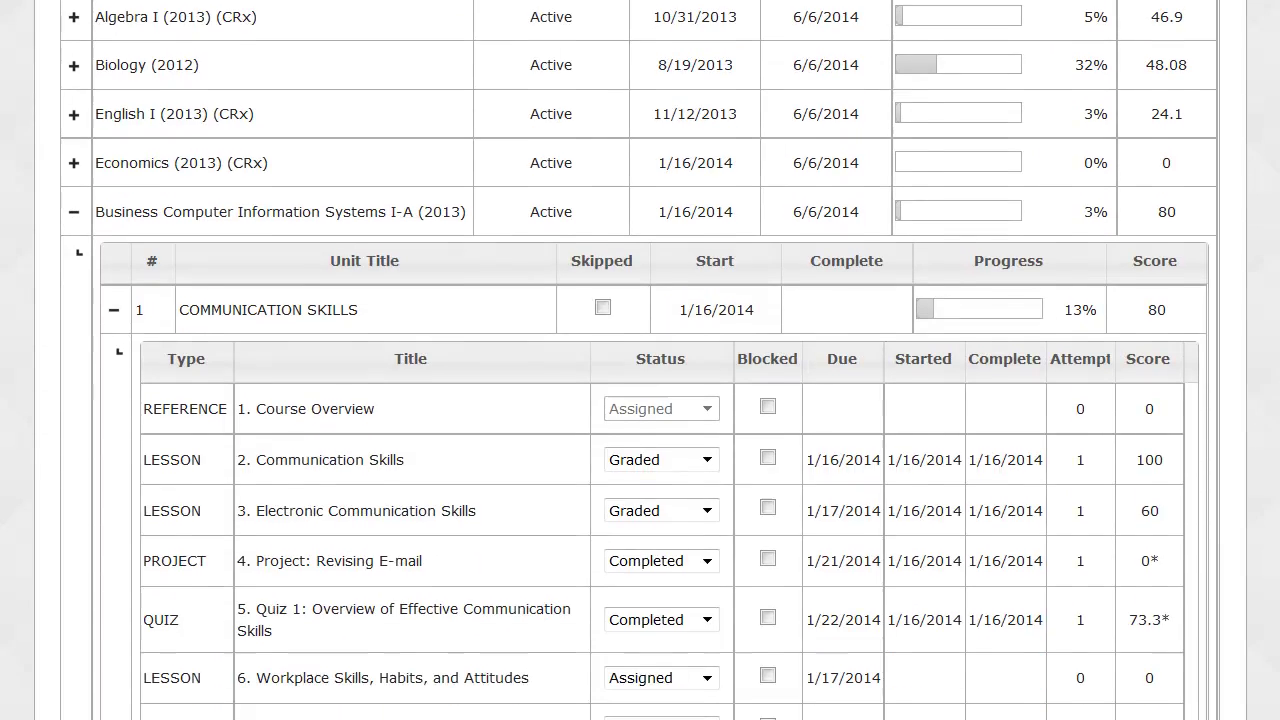
scroll(640, 360, "down", 4)
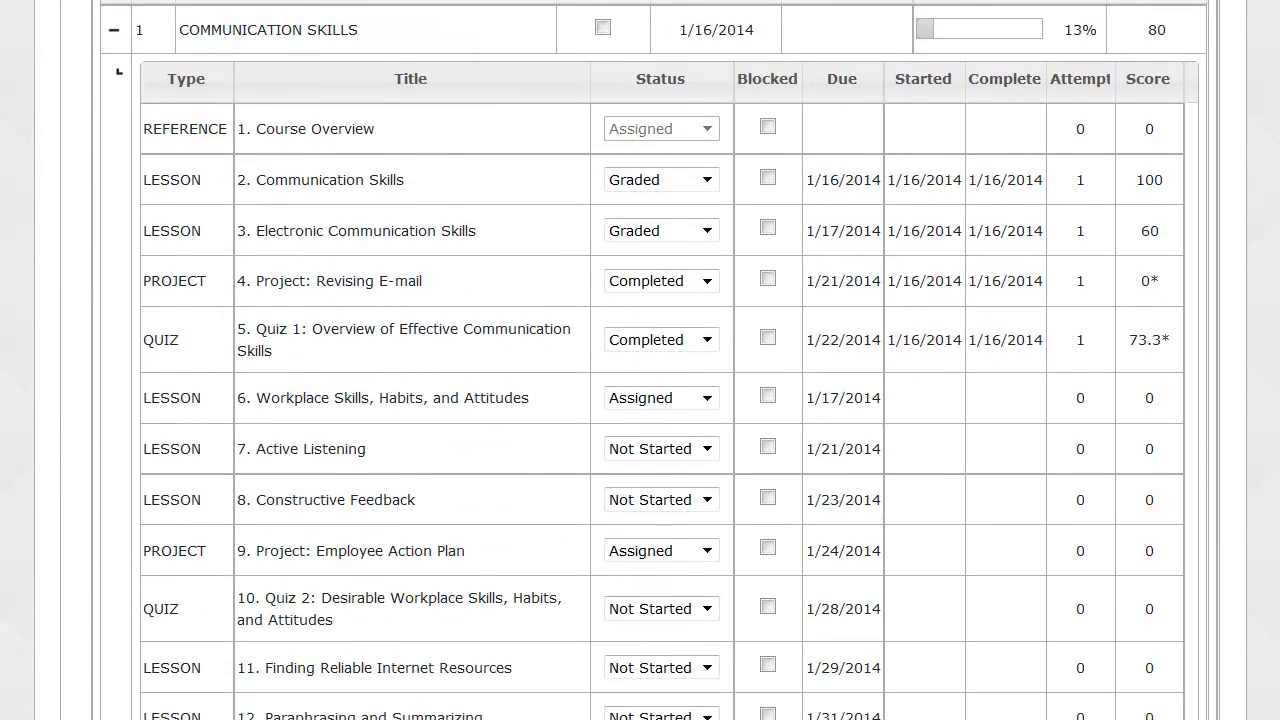
scroll(640, 360, "down", 5)
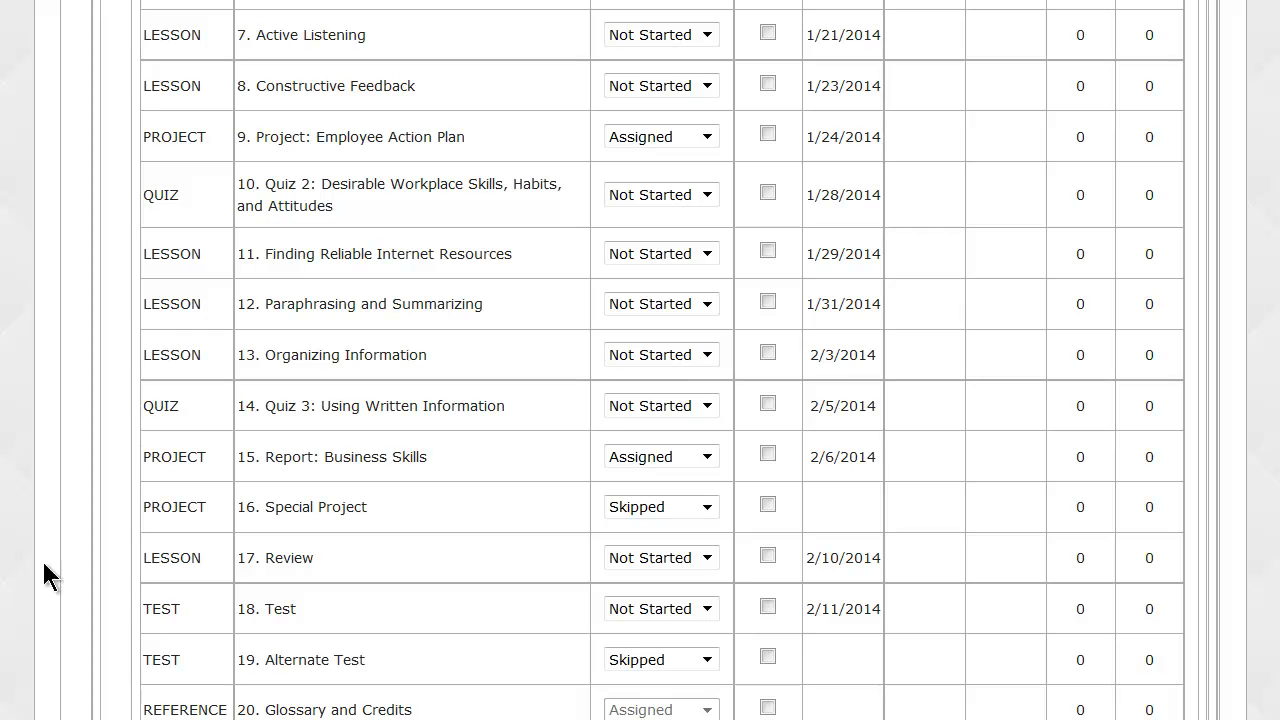
left_click(302, 614)
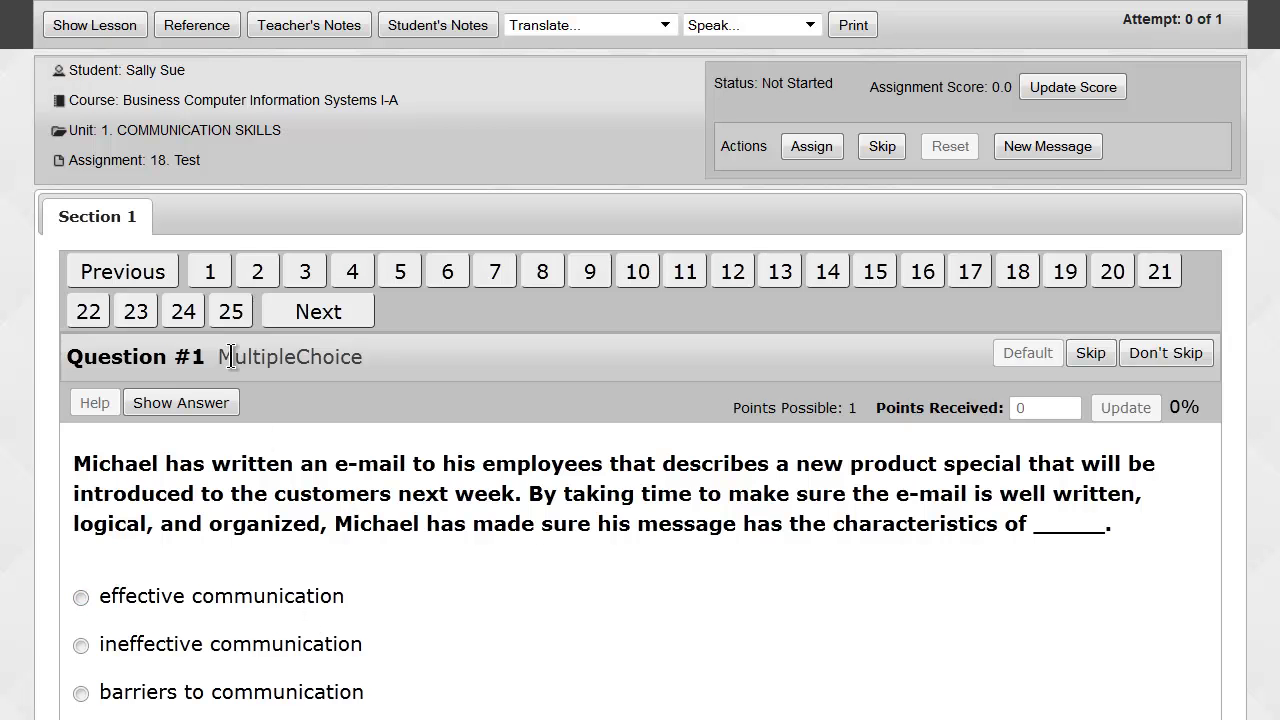
Show the highlighted correct choice on test questions 2 and 3, ending on the oral communication barriers item.
left_click(264, 271)
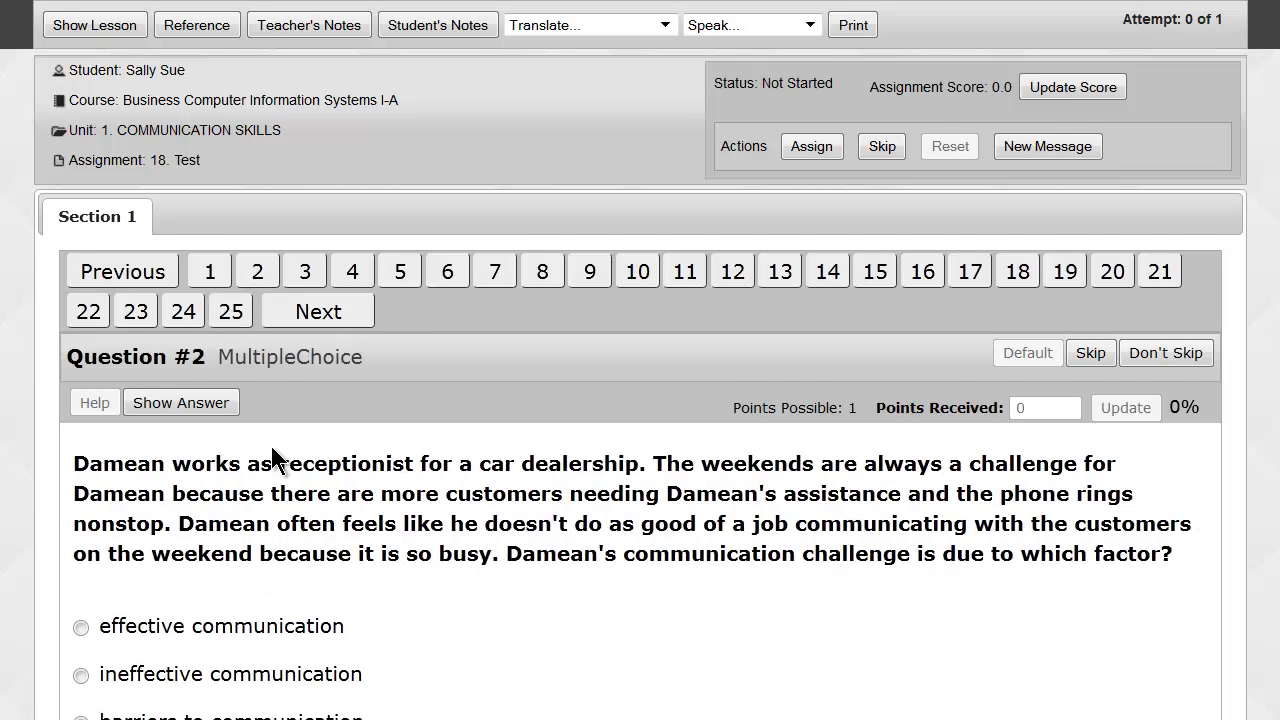
scroll(277, 457, "down", 1)
left_click(205, 330)
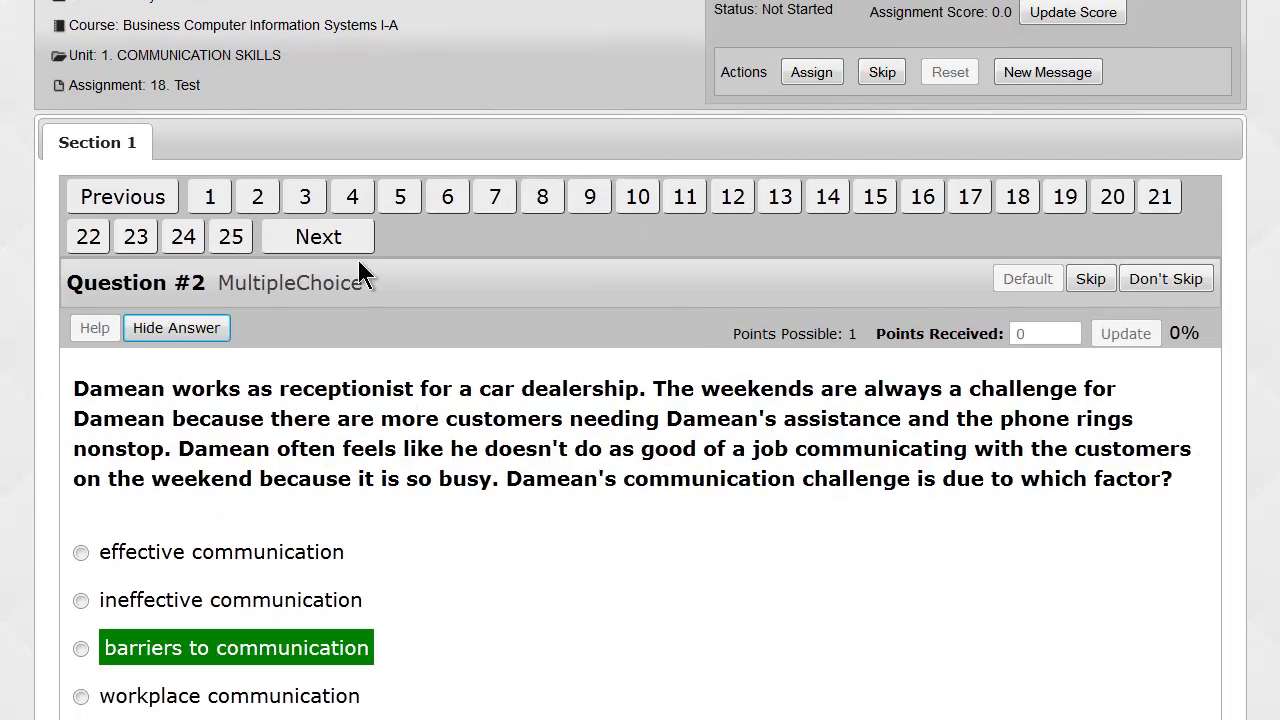
left_click(305, 196)
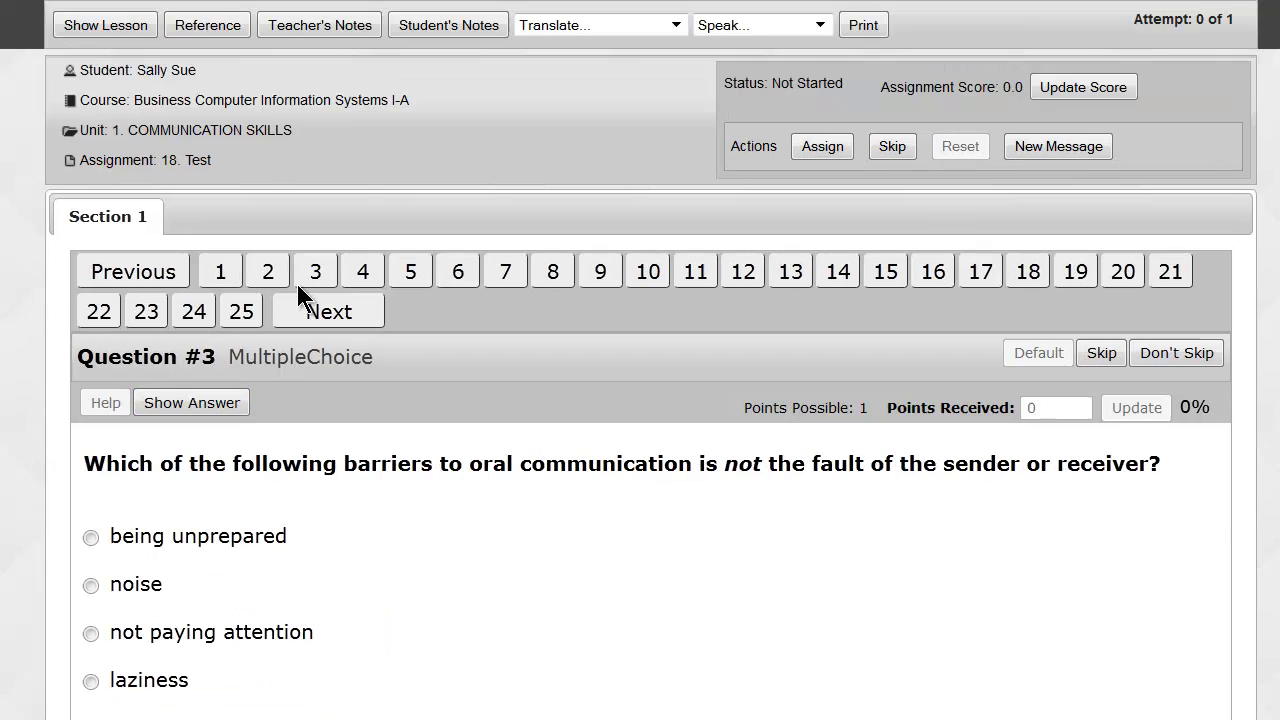
left_click(230, 403)
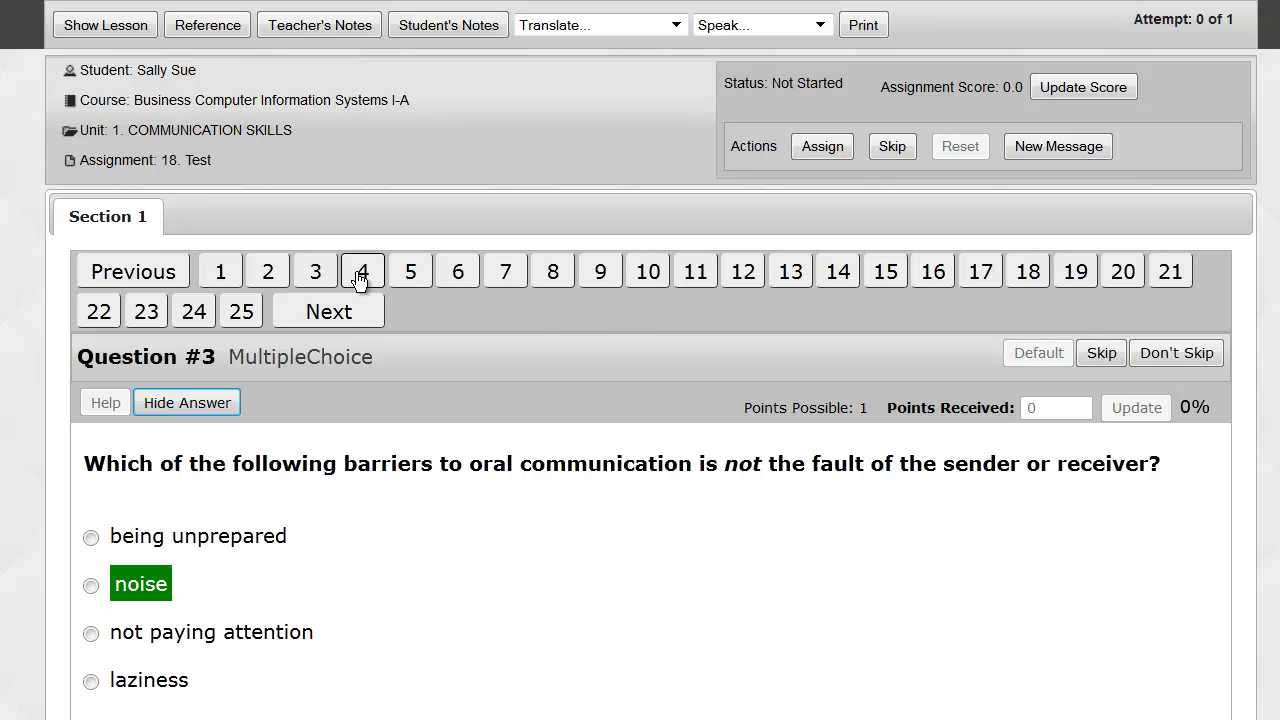
Skip questions 3, 6 and 9 of the 18. Test, ending on the workplace habits question.
left_click(1102, 356)
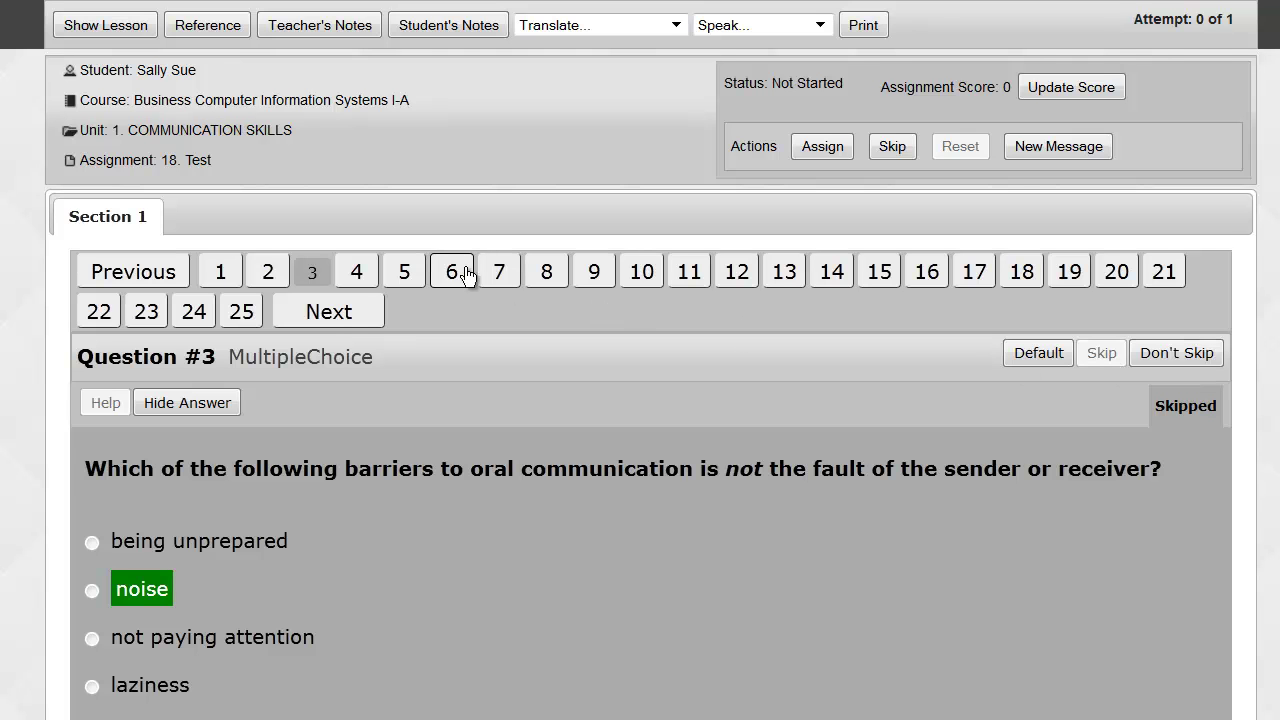
left_click(457, 272)
left_click(1088, 355)
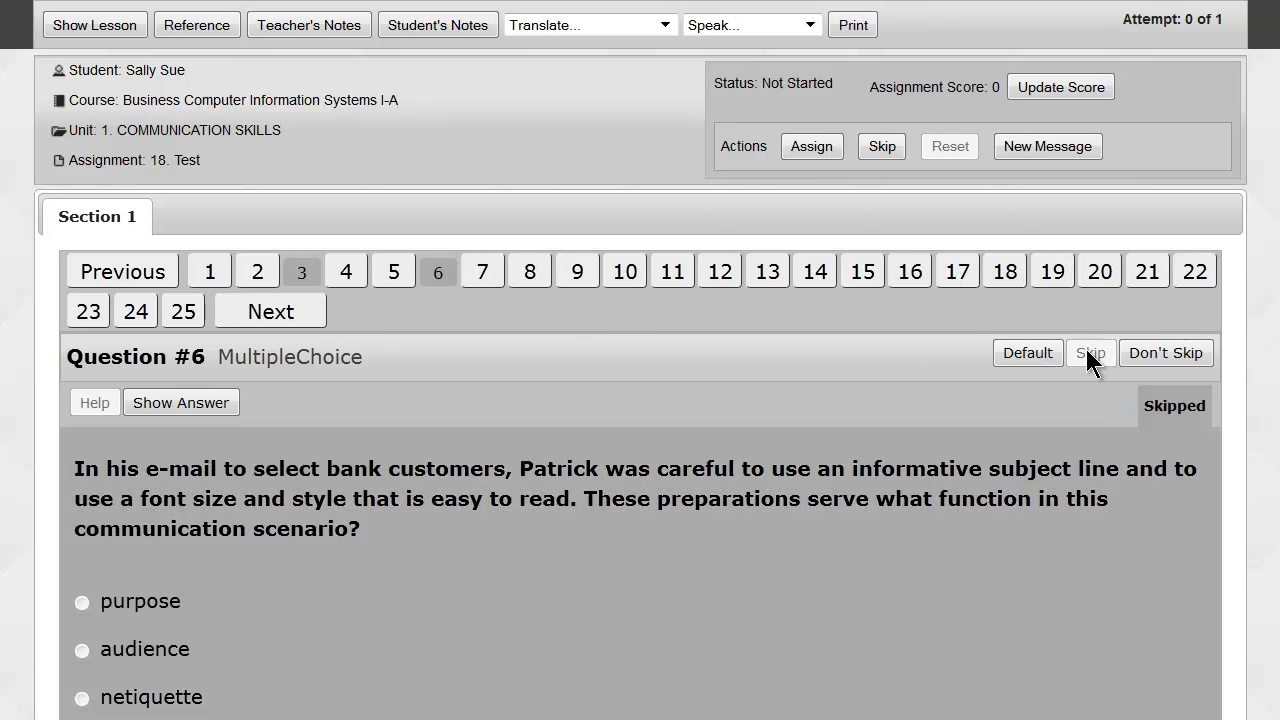
left_click(576, 276)
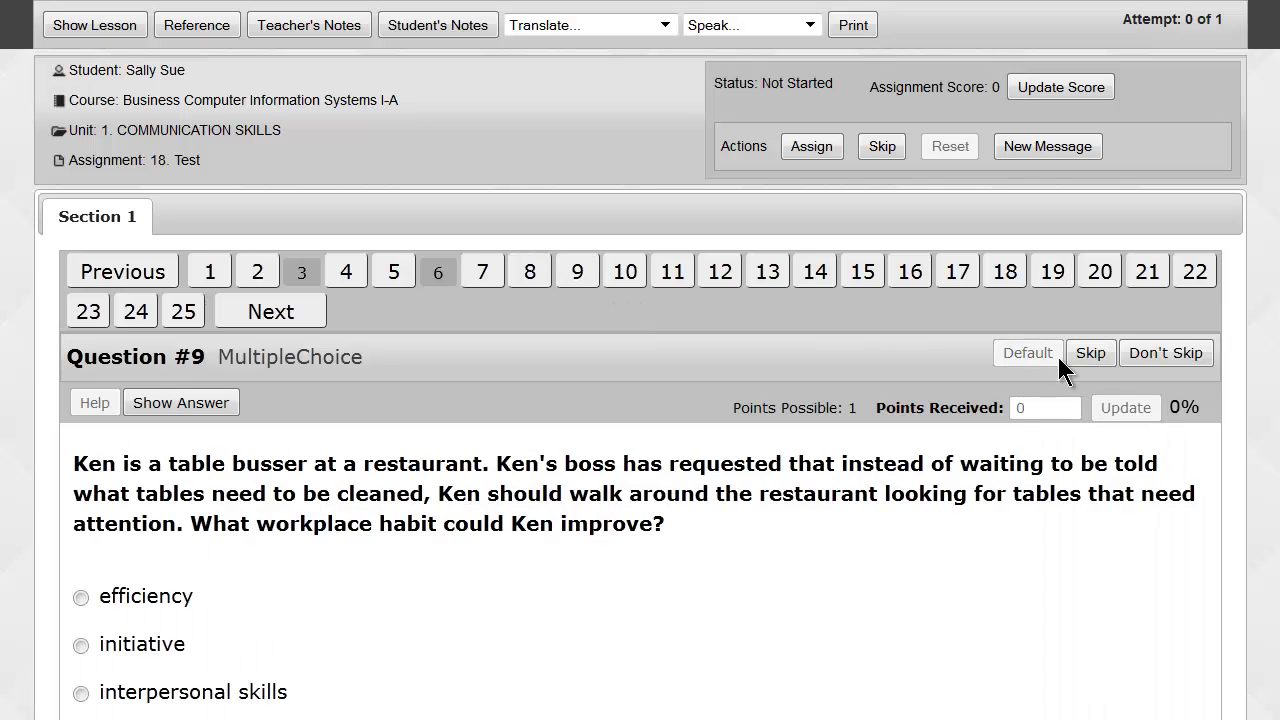
left_click(1092, 354)
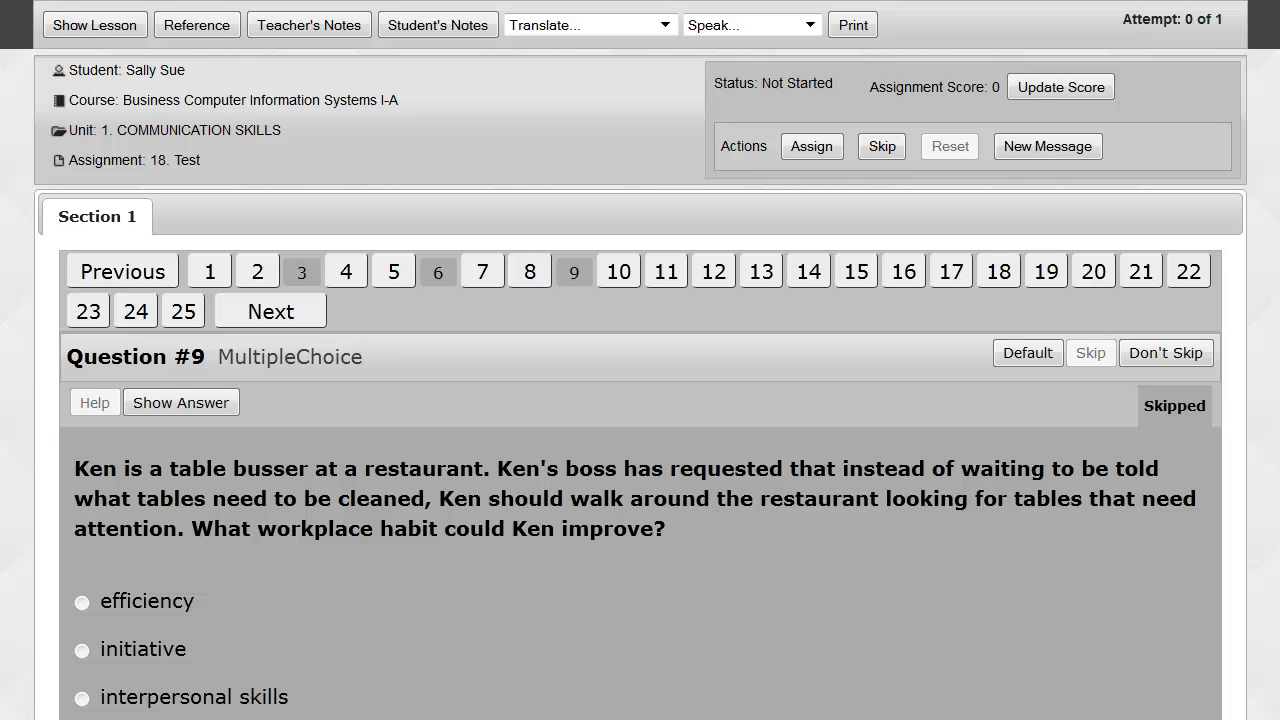
Return to the Gradebook and bring the Communication Skills lesson table into view.
mouse_move(640, 5)
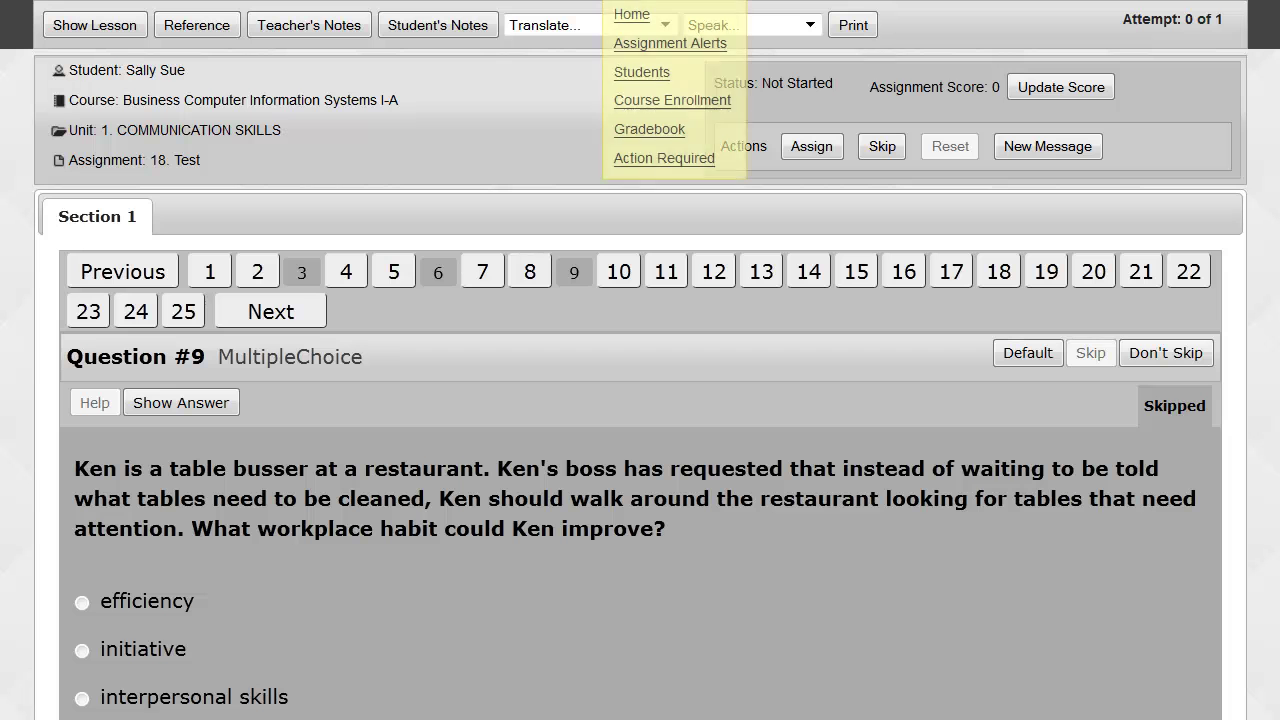
left_click(640, 130)
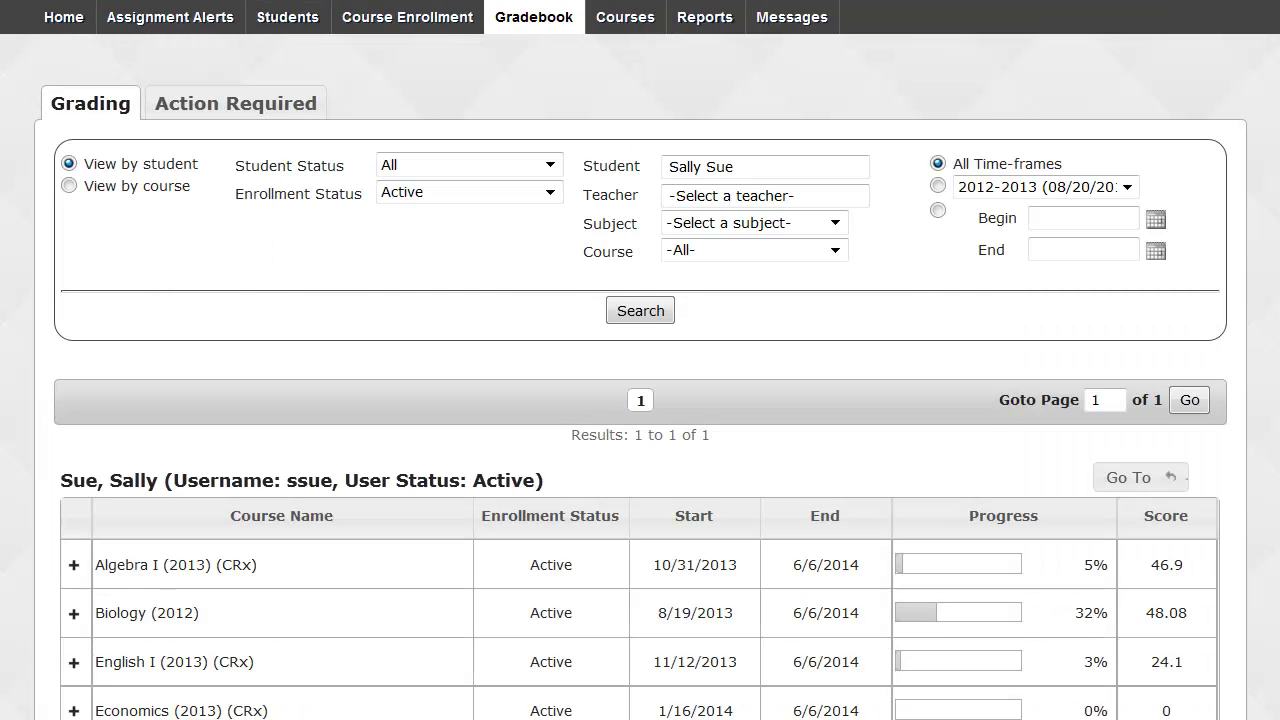
scroll(640, 400, "down", 8)
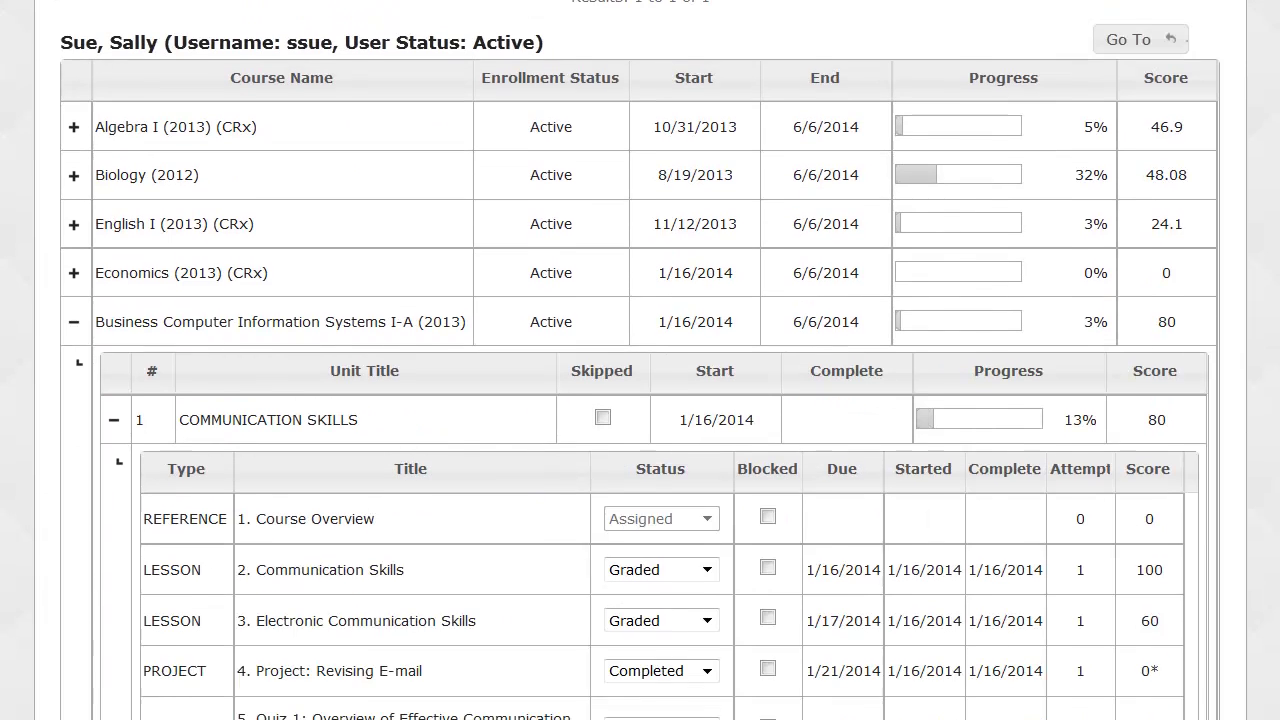
scroll(640, 400, "down", 1)
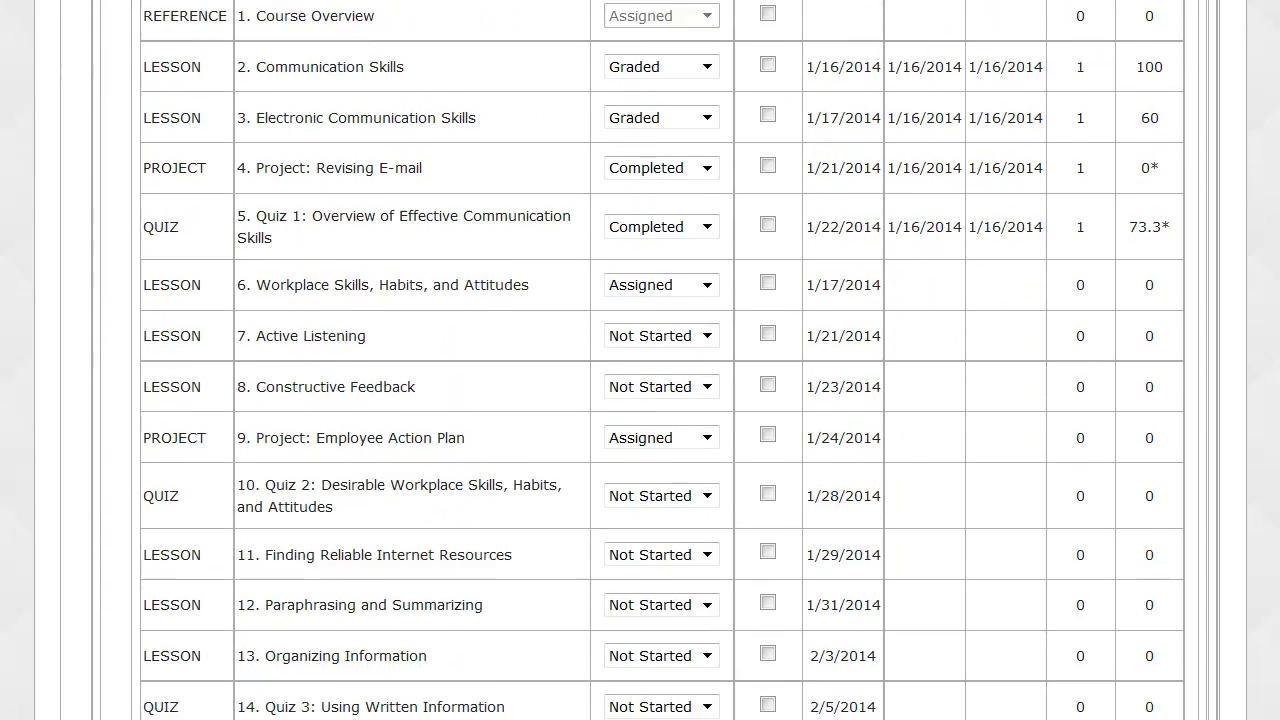
scroll(923, 134, "up", 1)
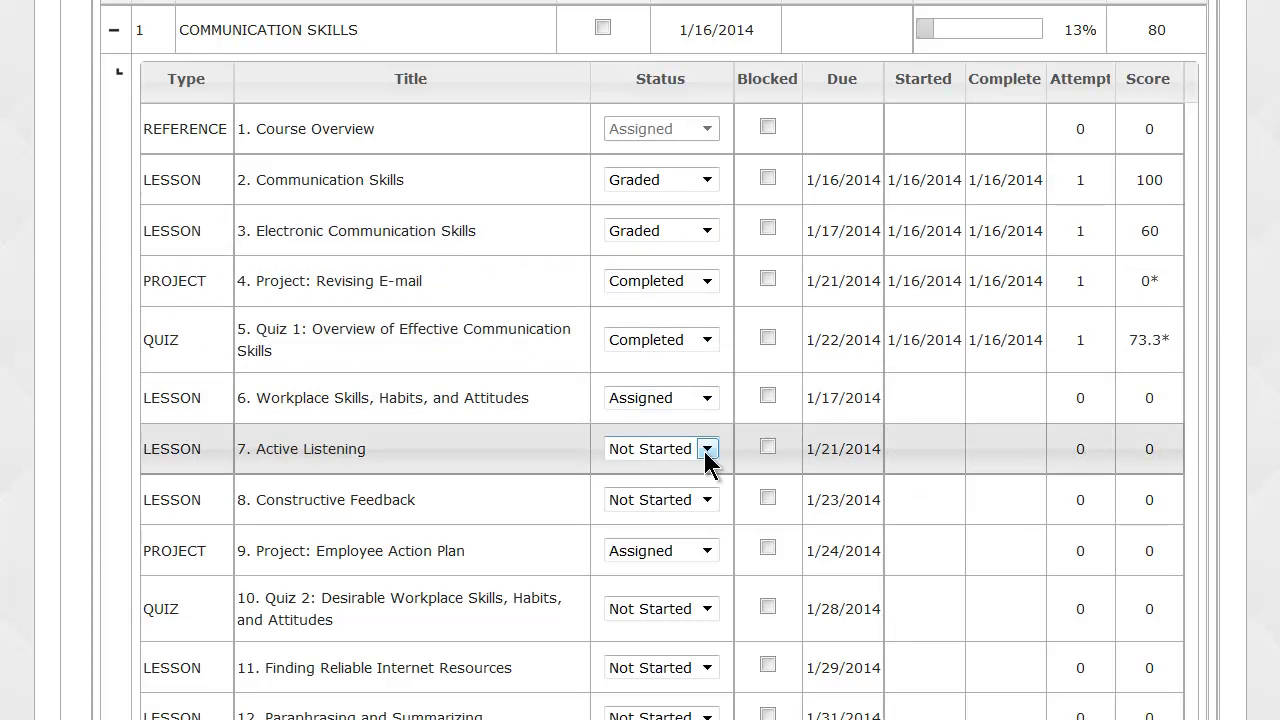
Change lesson 8 Constructive Feedback's status to Skipped, then collapse the Communication Skills unit.
left_click(707, 500)
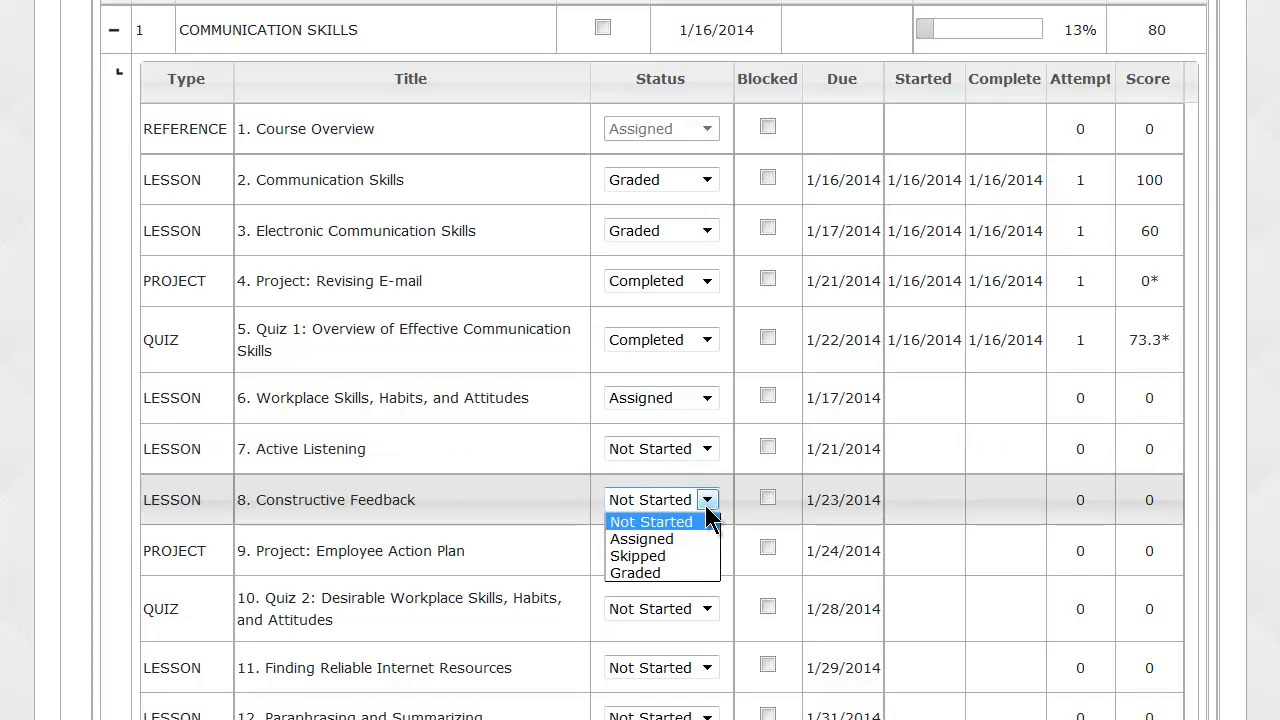
left_click(693, 556)
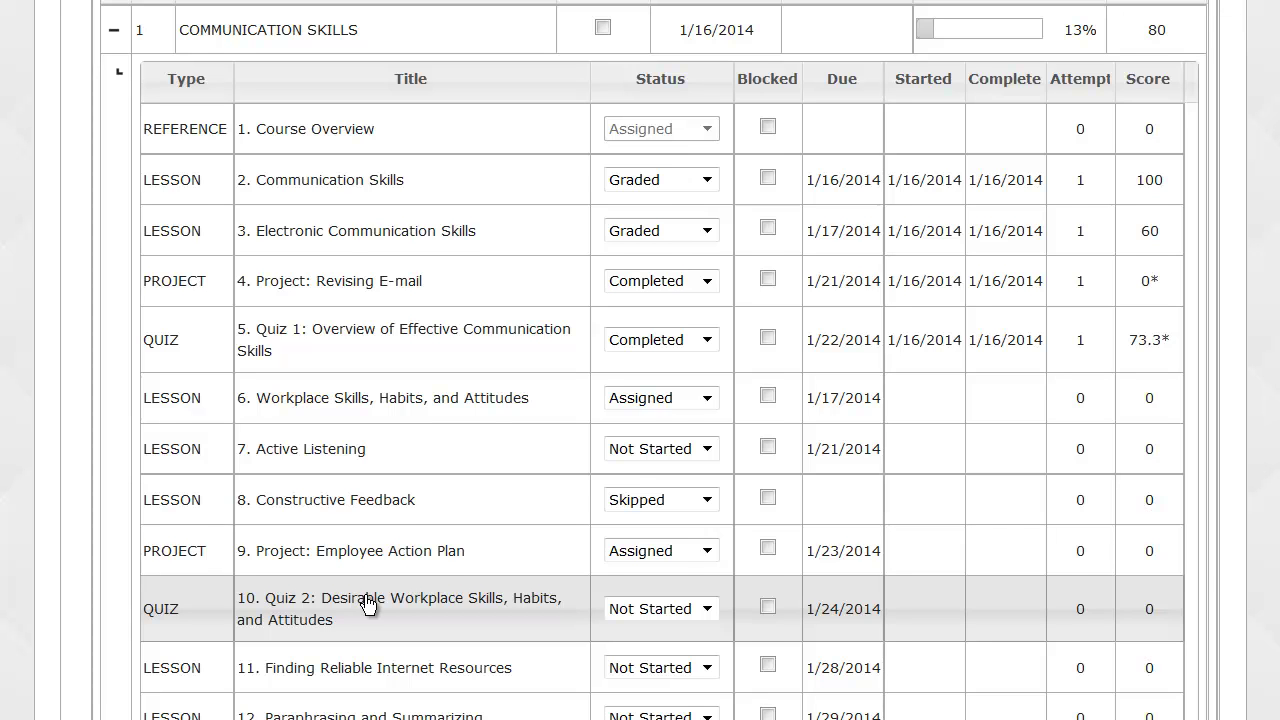
scroll(368, 603, "down", 3)
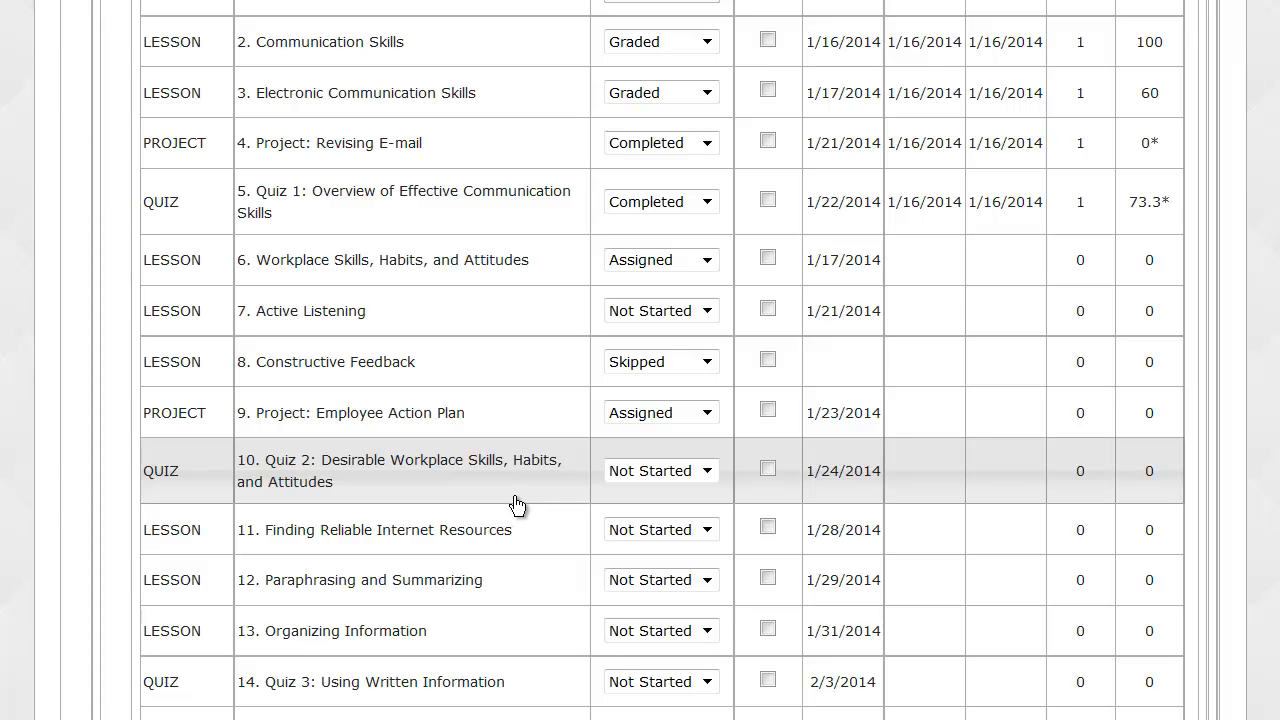
scroll(517, 505, "up", 6)
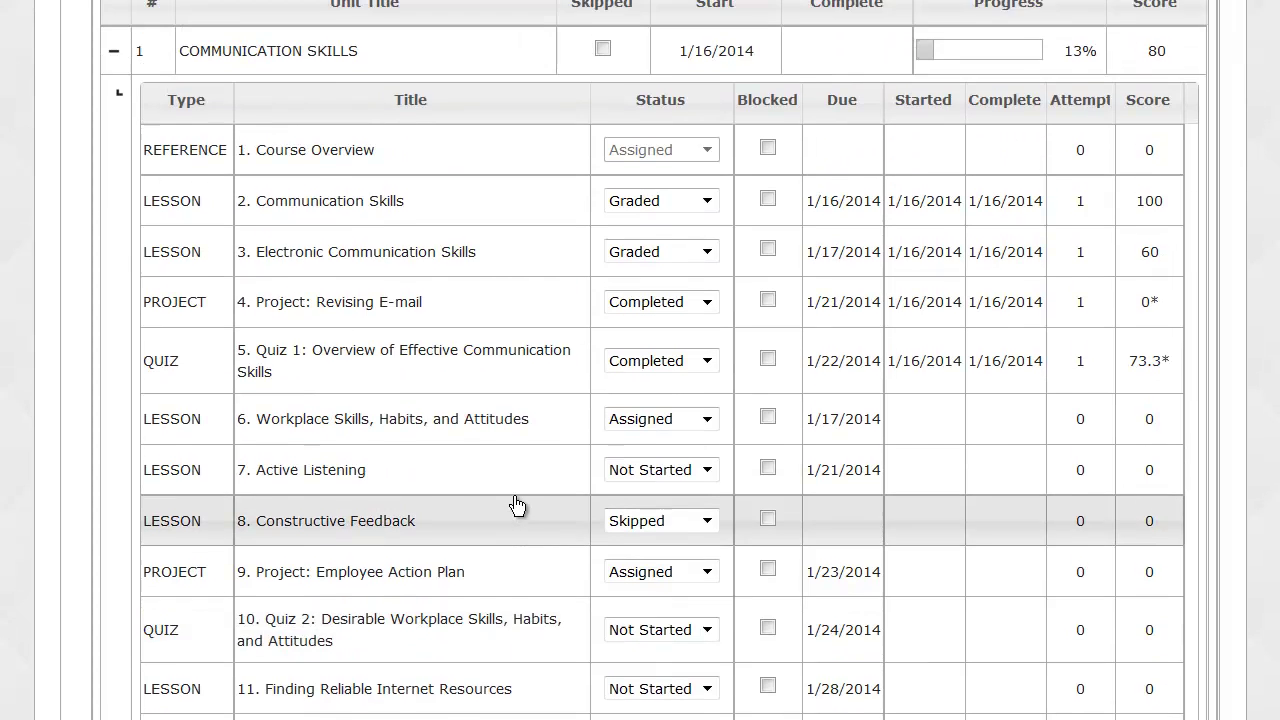
left_click(106, 171)
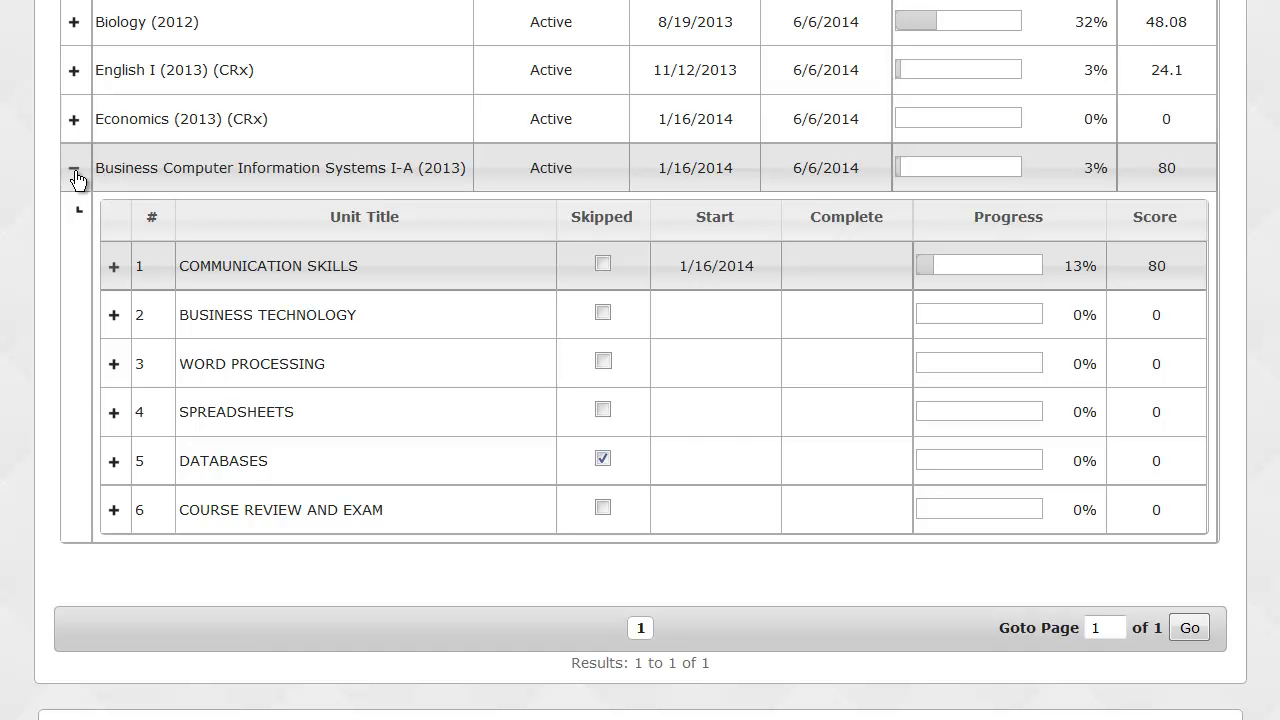
Collapse Business Computer Information Systems I-A (2013) so only the five active courses are listed.
left_click(77, 178)
scroll(74, 185, "up", 5)
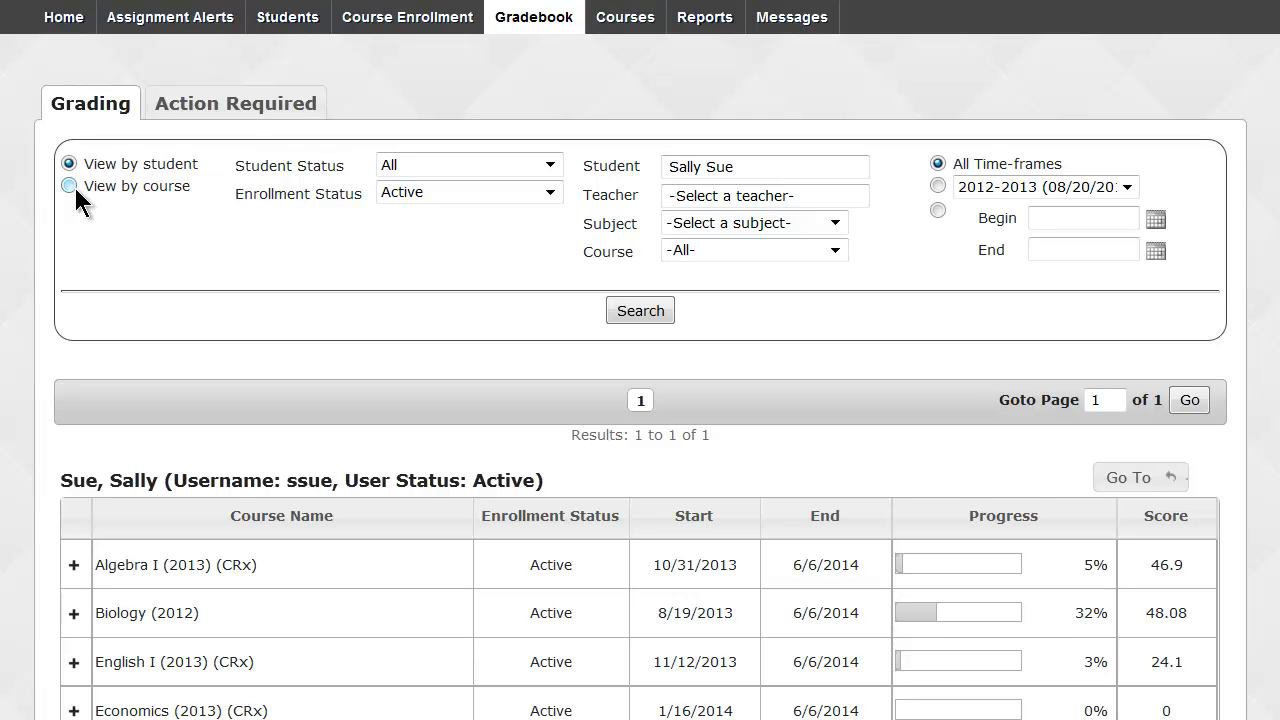
scroll(74, 185, "down", 3)
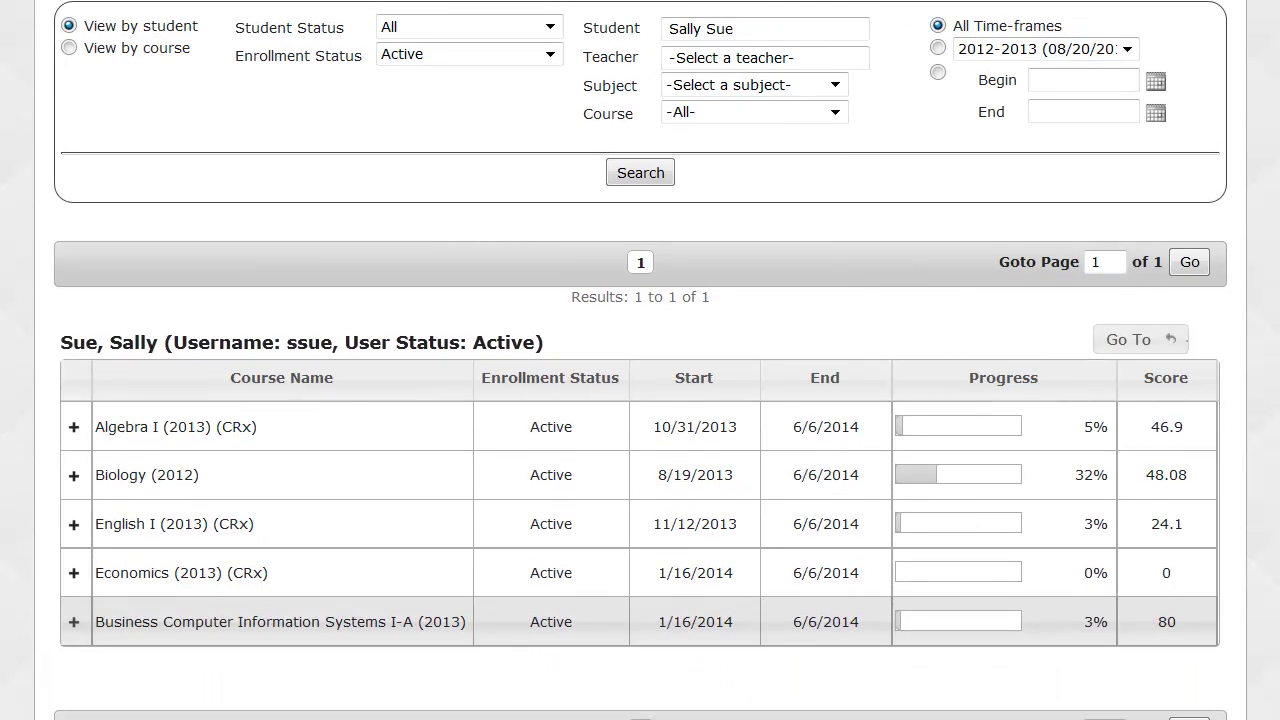
scroll(640, 360, "down", 2)
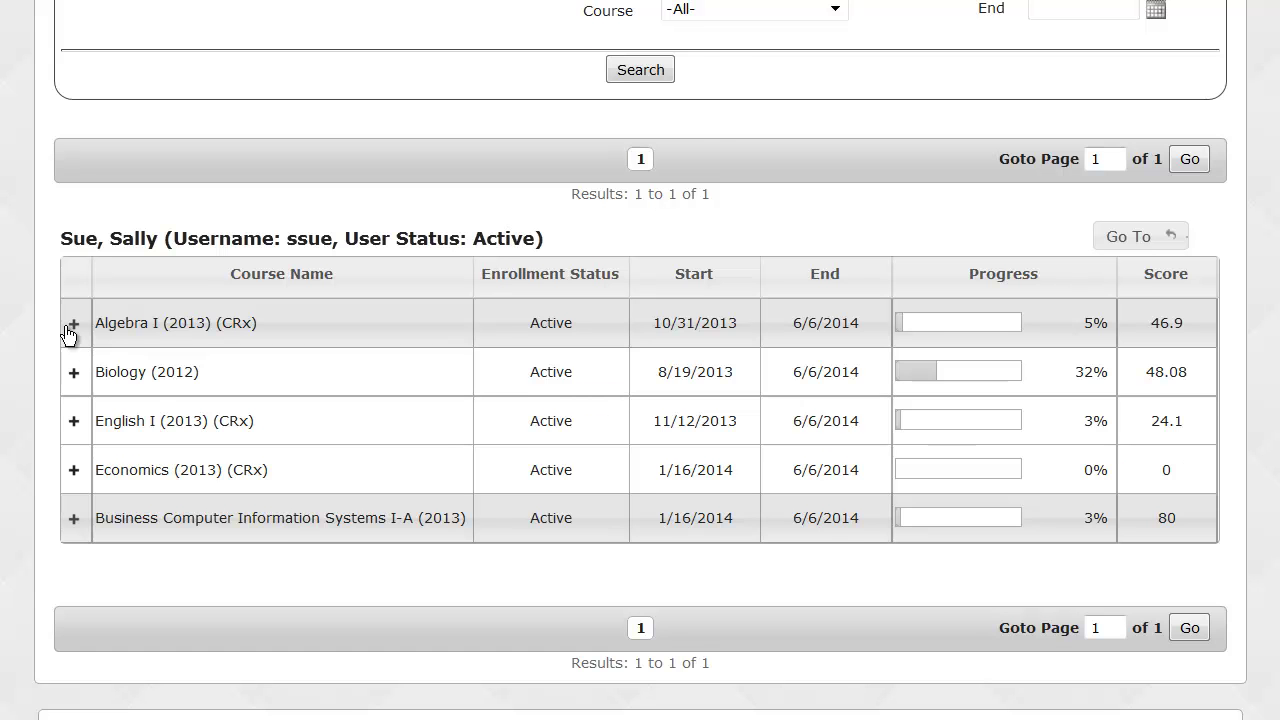
Expand Algebra I (2013) (CRx) and its unit 1 Foundations of Algebra to list the lessons.
left_click(72, 325)
scroll(68, 335, "down", 3)
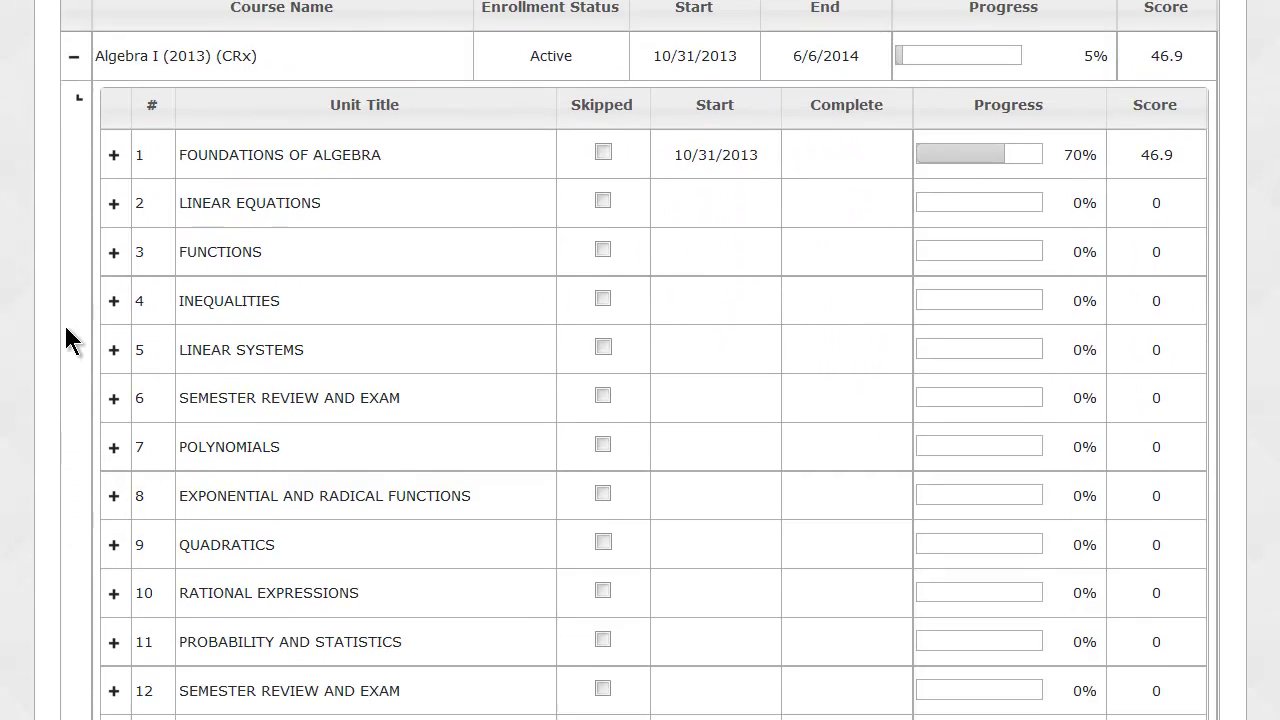
left_click(113, 146)
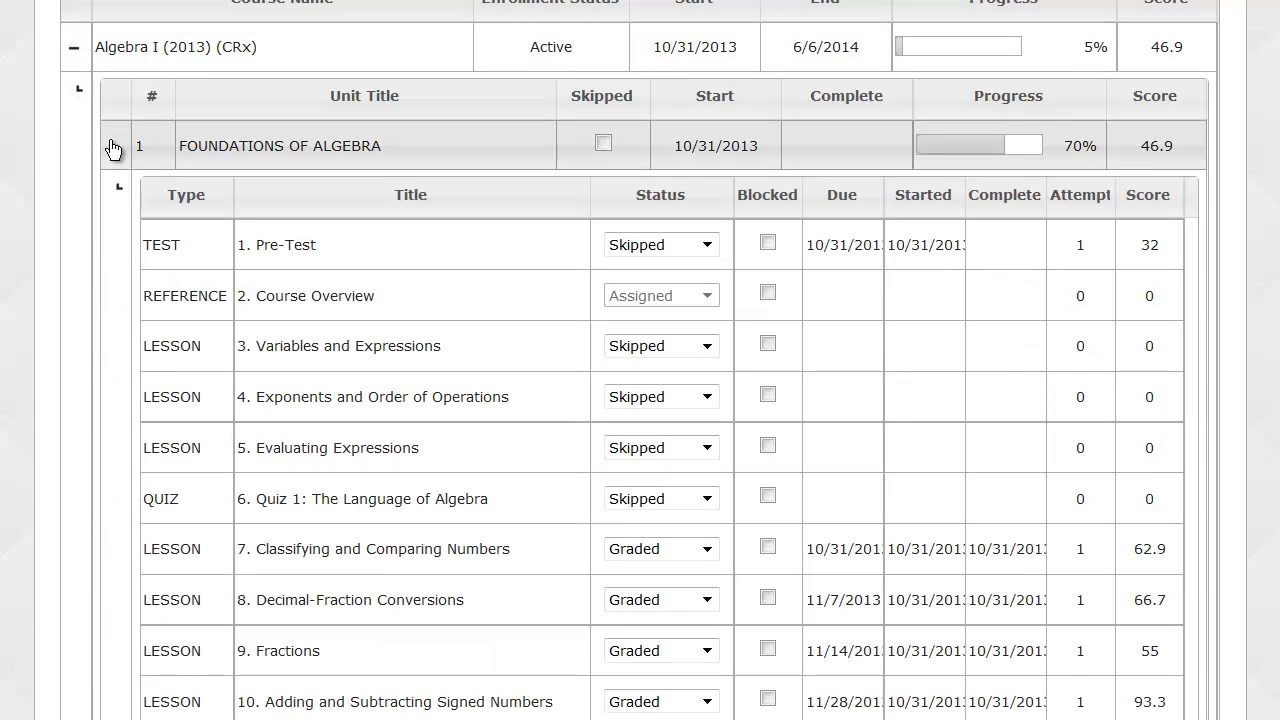
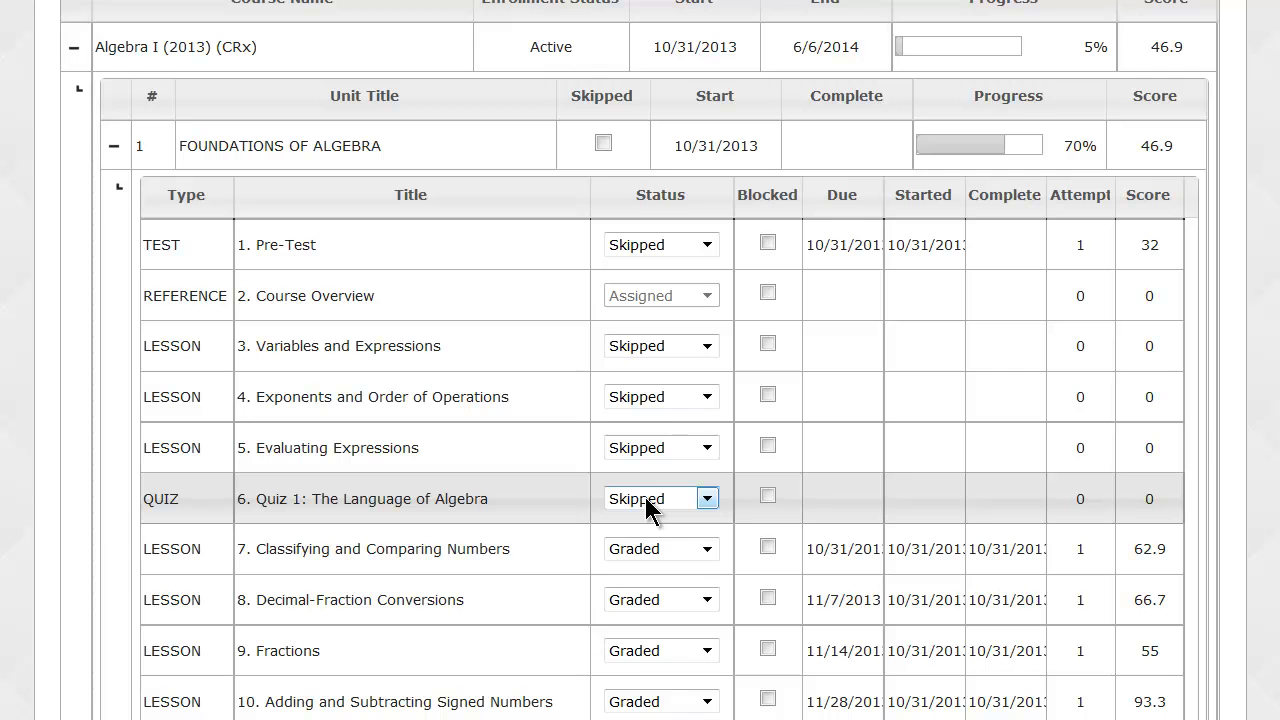
Scroll to Quiz 2: The Real Numbers, jump to question 11, and highlight its Skipped status.
scroll(647, 505, "down", 4)
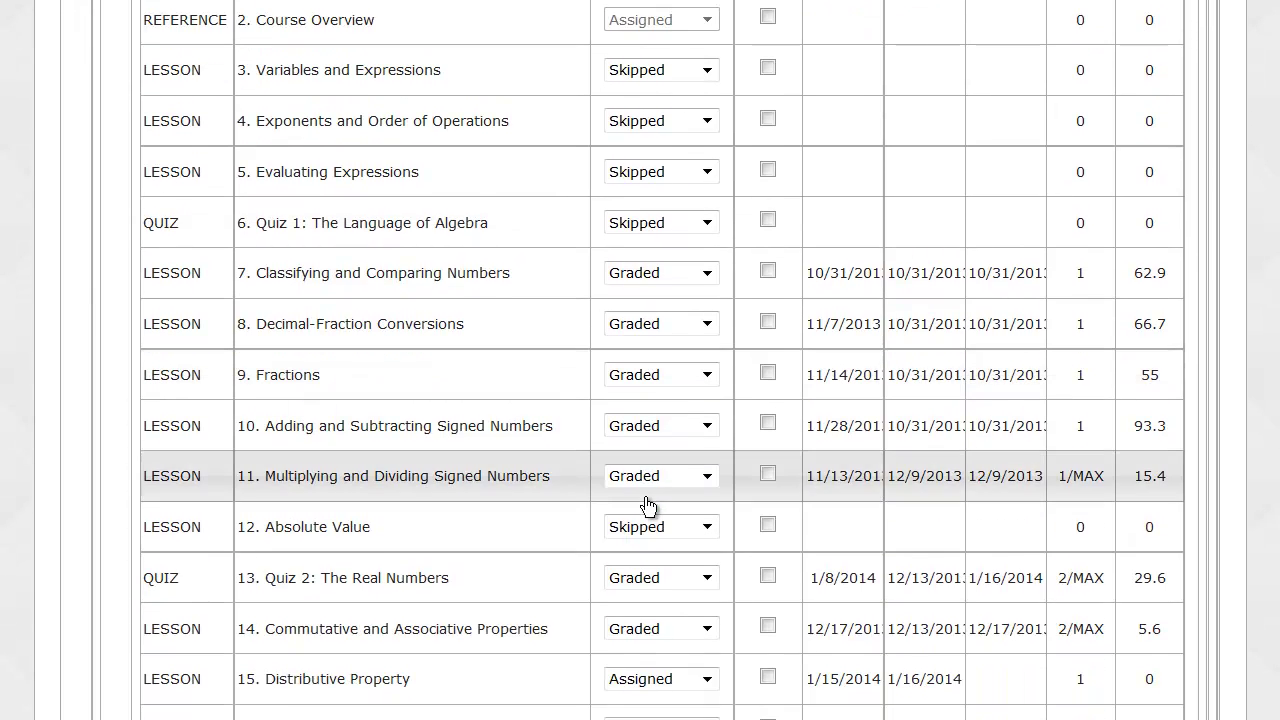
scroll(647, 505, "down", 2)
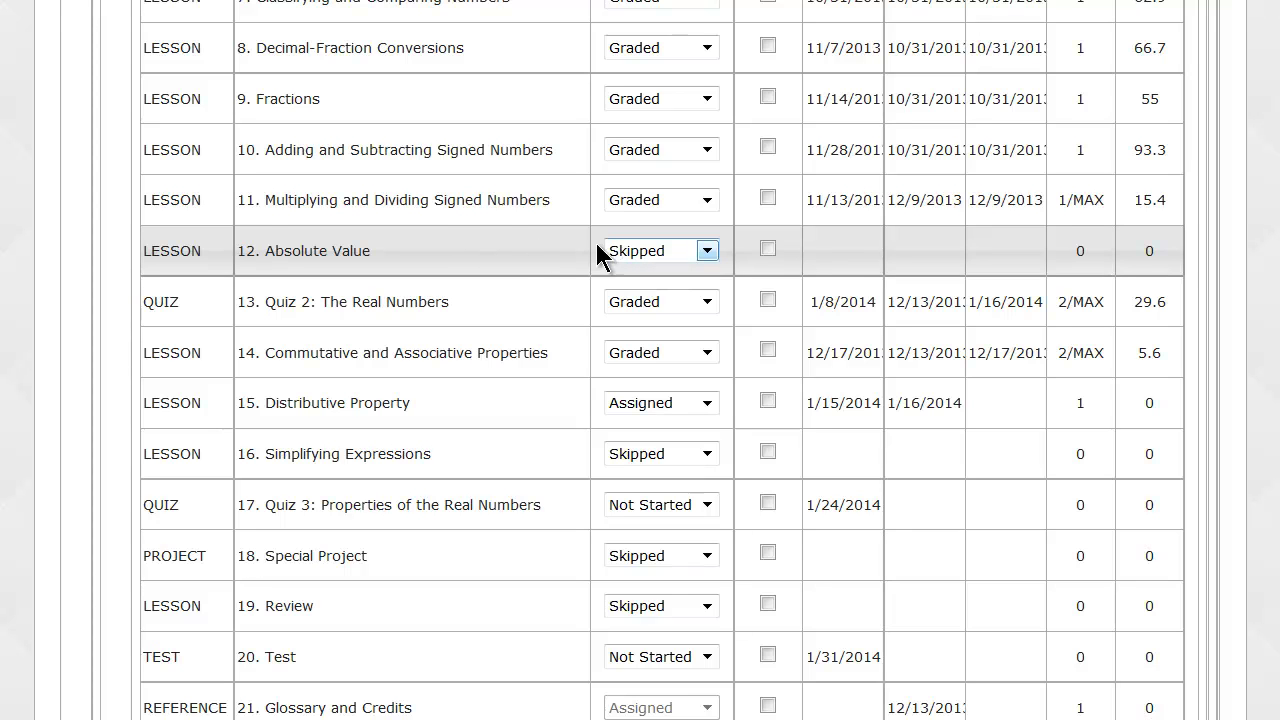
left_click(449, 302)
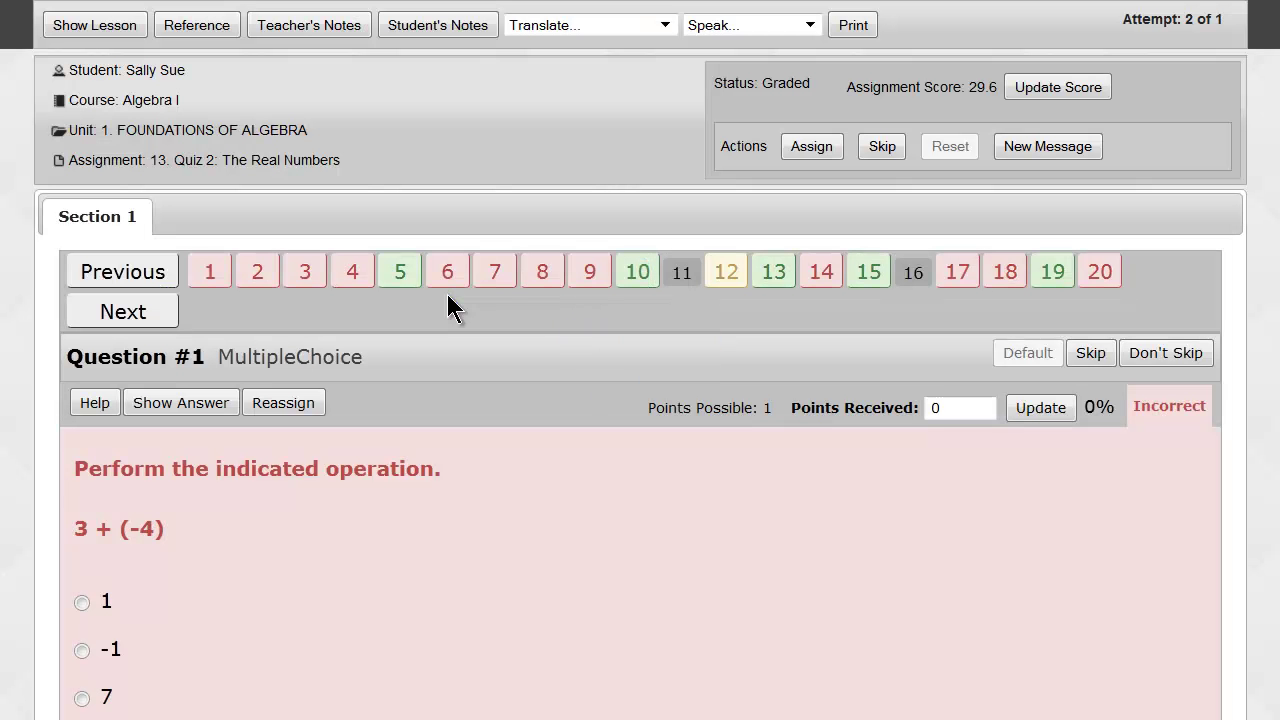
left_click(680, 277)
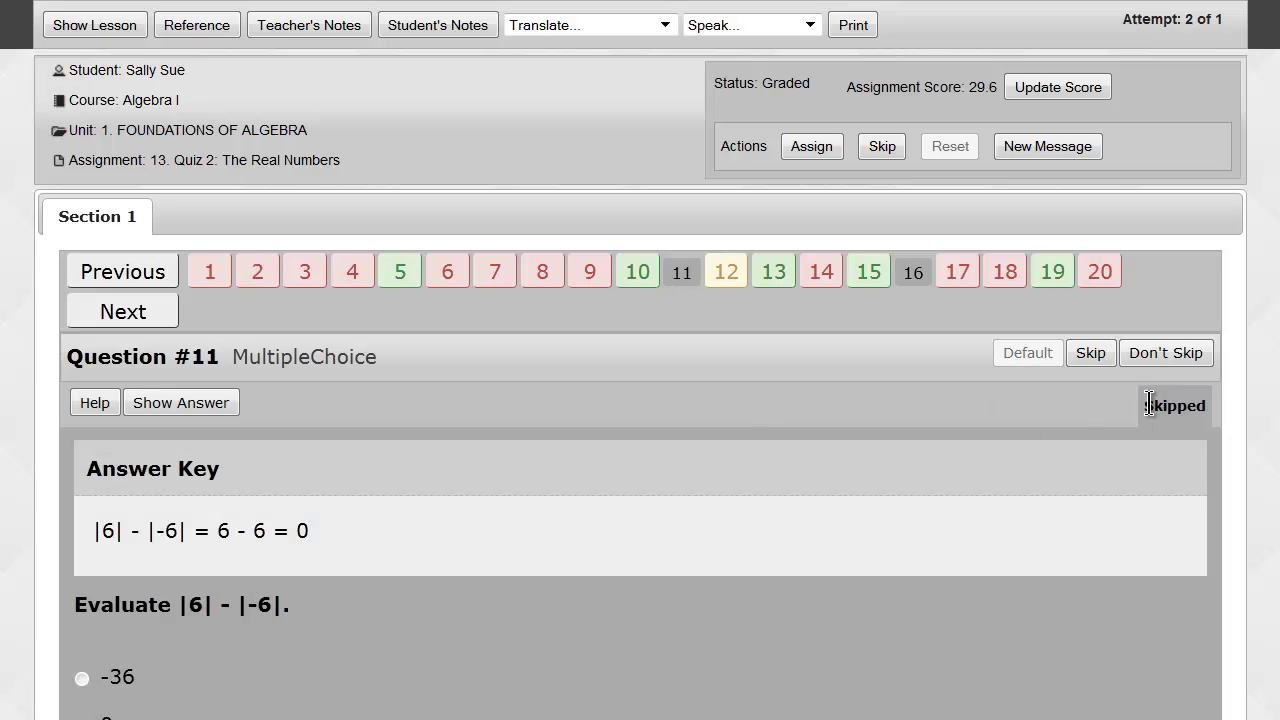
left_click_drag(1146, 404, 1206, 402)
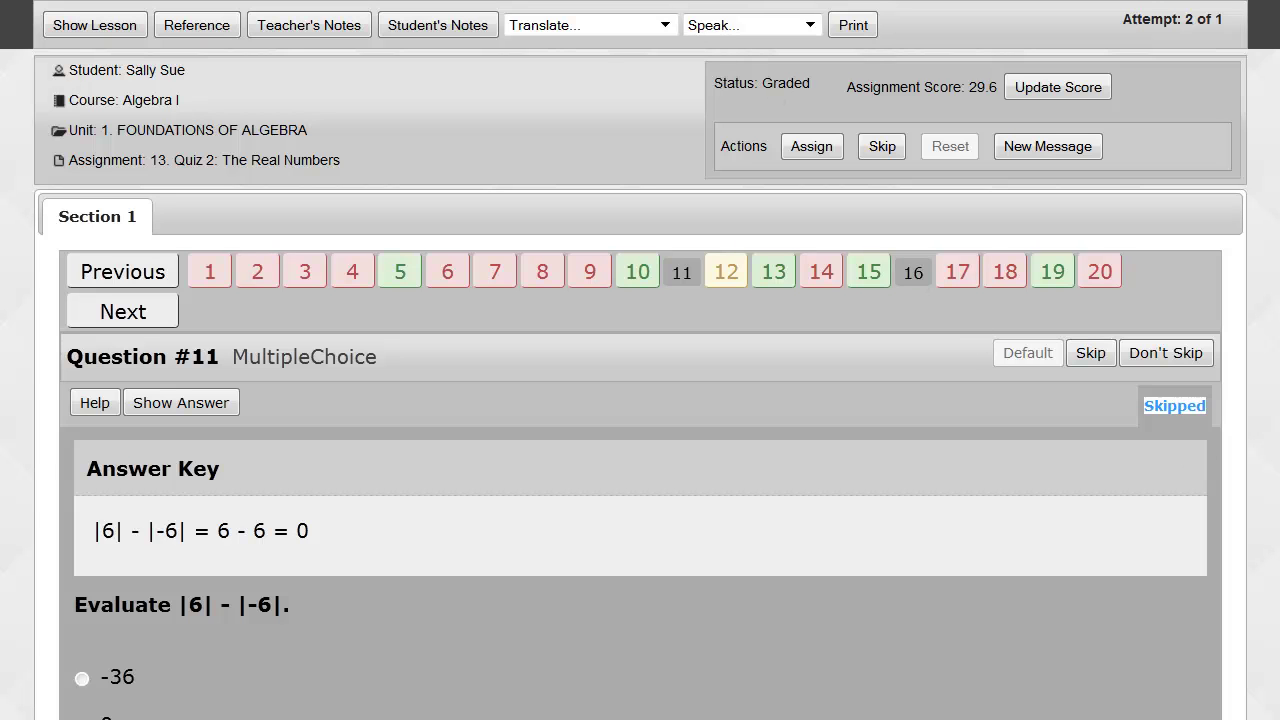
left_click(640, 3)
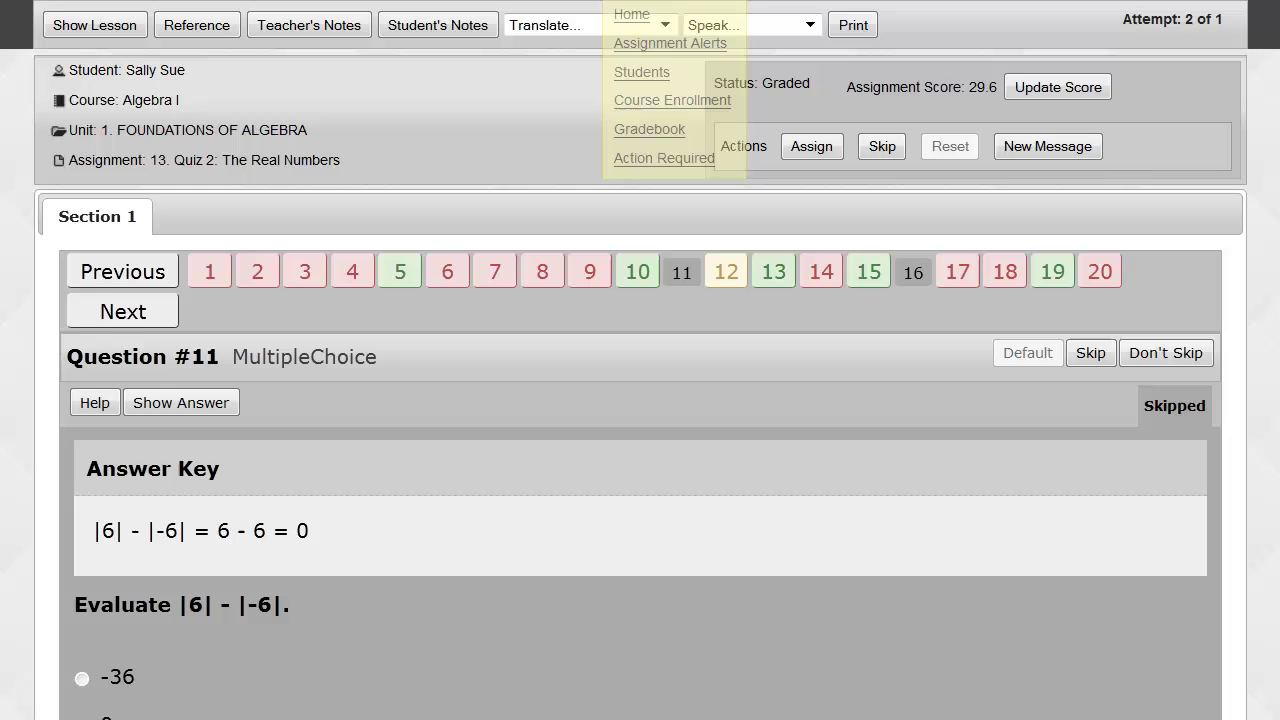
Back in the Gradebook, open the 20. Test assignment at question 1, simplifying 6(-5).
left_click(661, 136)
scroll(661, 136, "down", 5)
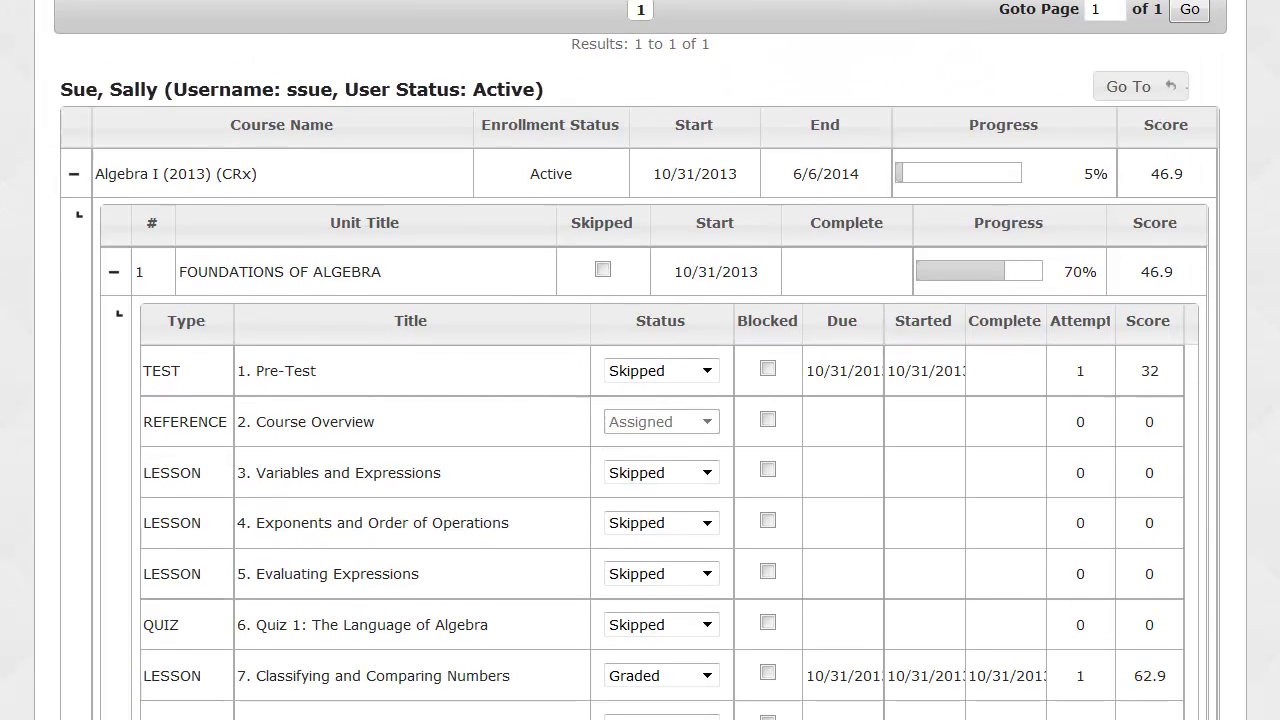
scroll(640, 360, "down", 5)
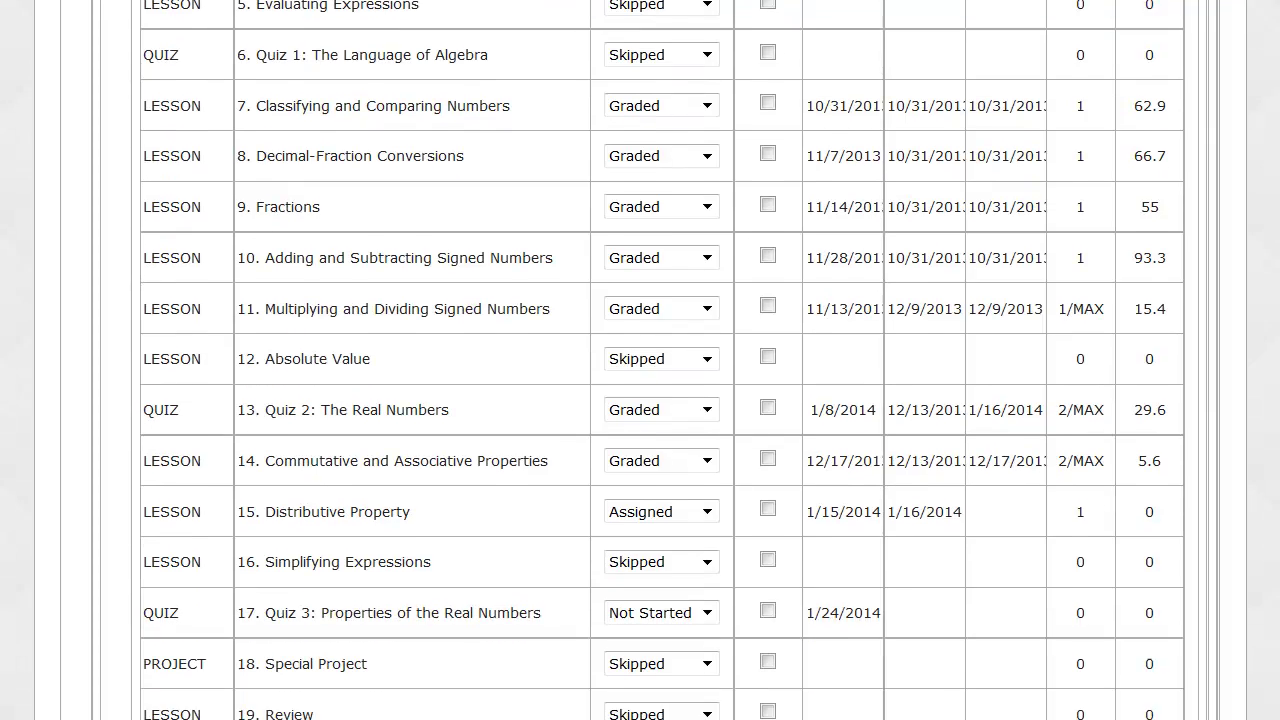
scroll(284, 603, "down", 1)
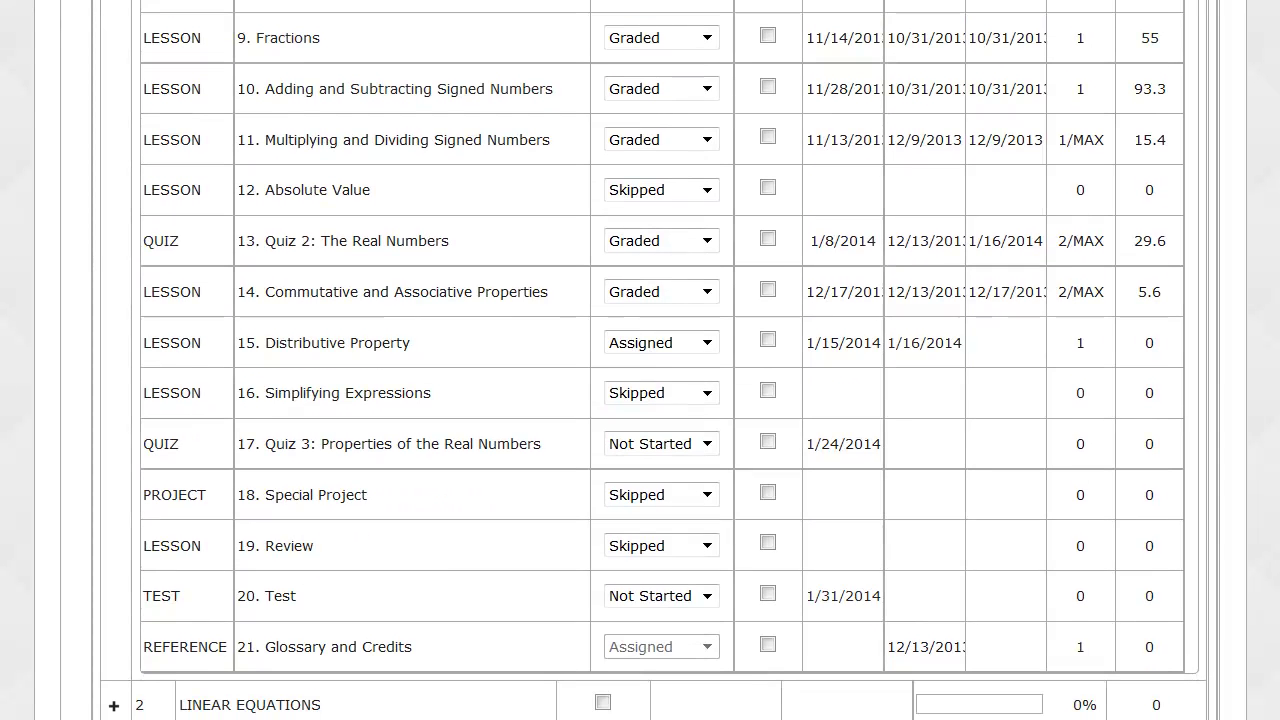
left_click(284, 603)
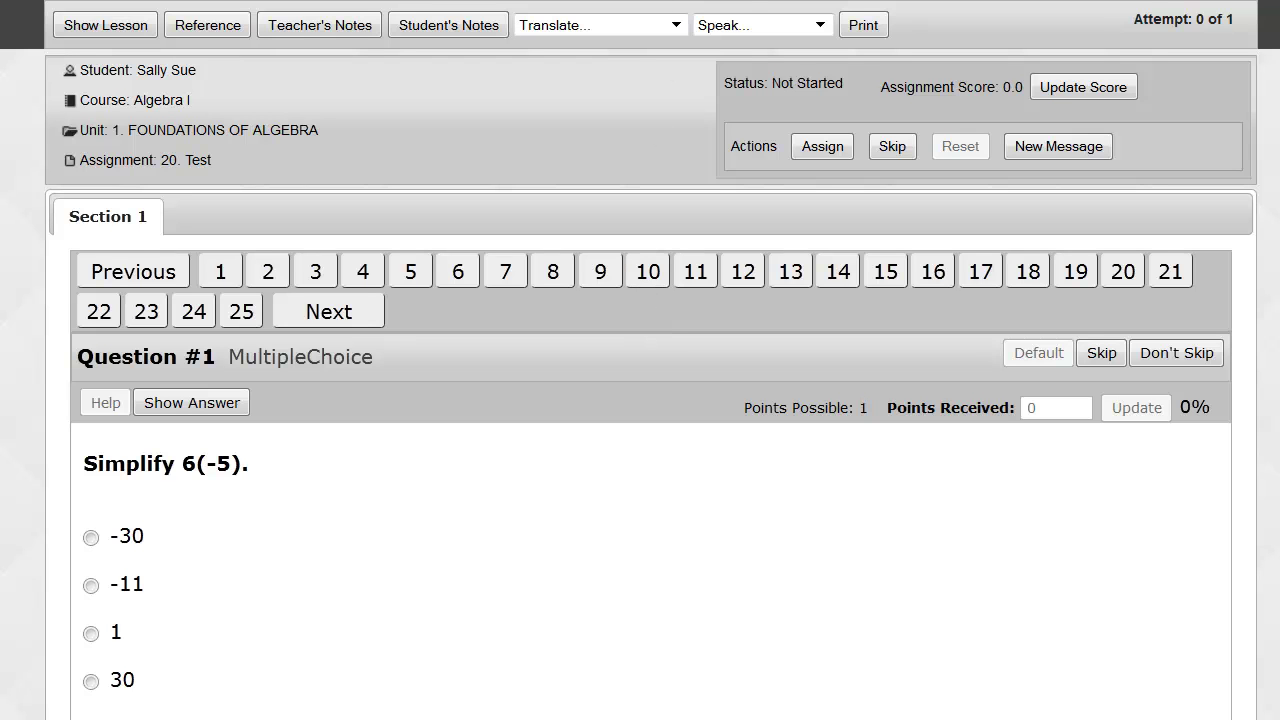
mouse_move(650, 2)
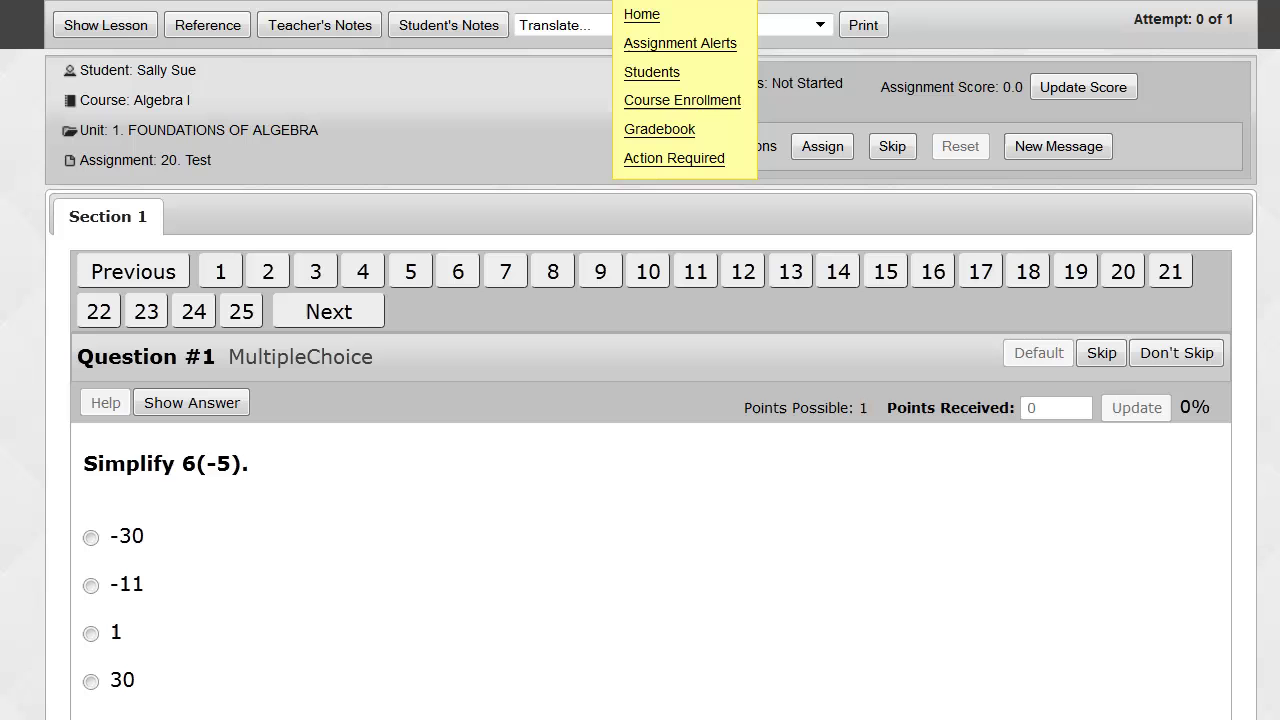
In the Gradebook, collapse unit 1 Foundations of Algebra, then the Algebra I course.
left_click(658, 130)
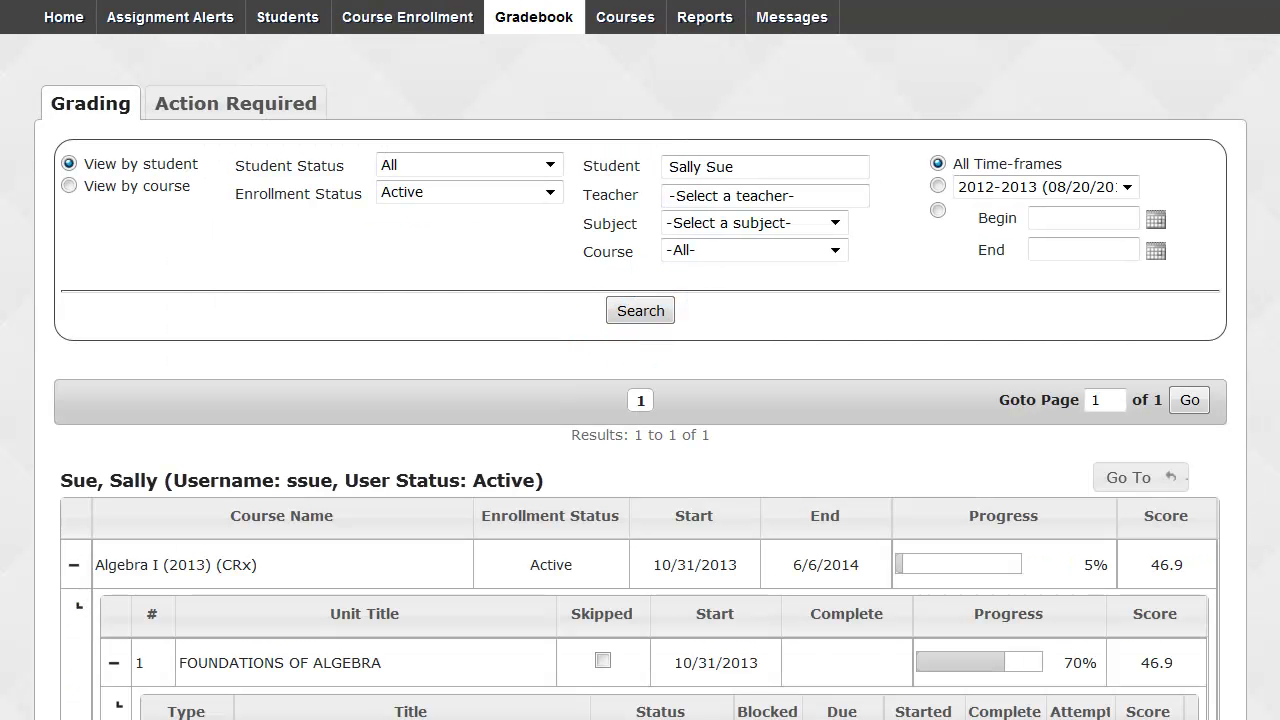
scroll(640, 400, "down", 3)
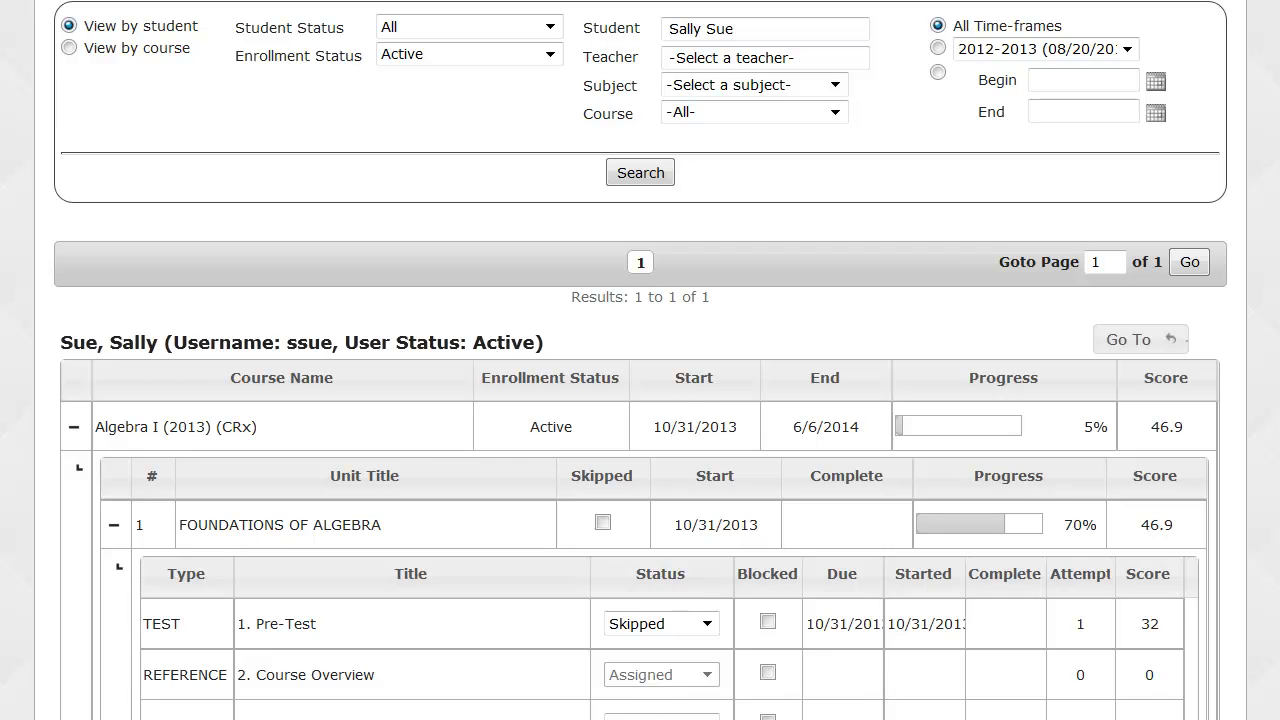
scroll(88, 120, "down", 3)
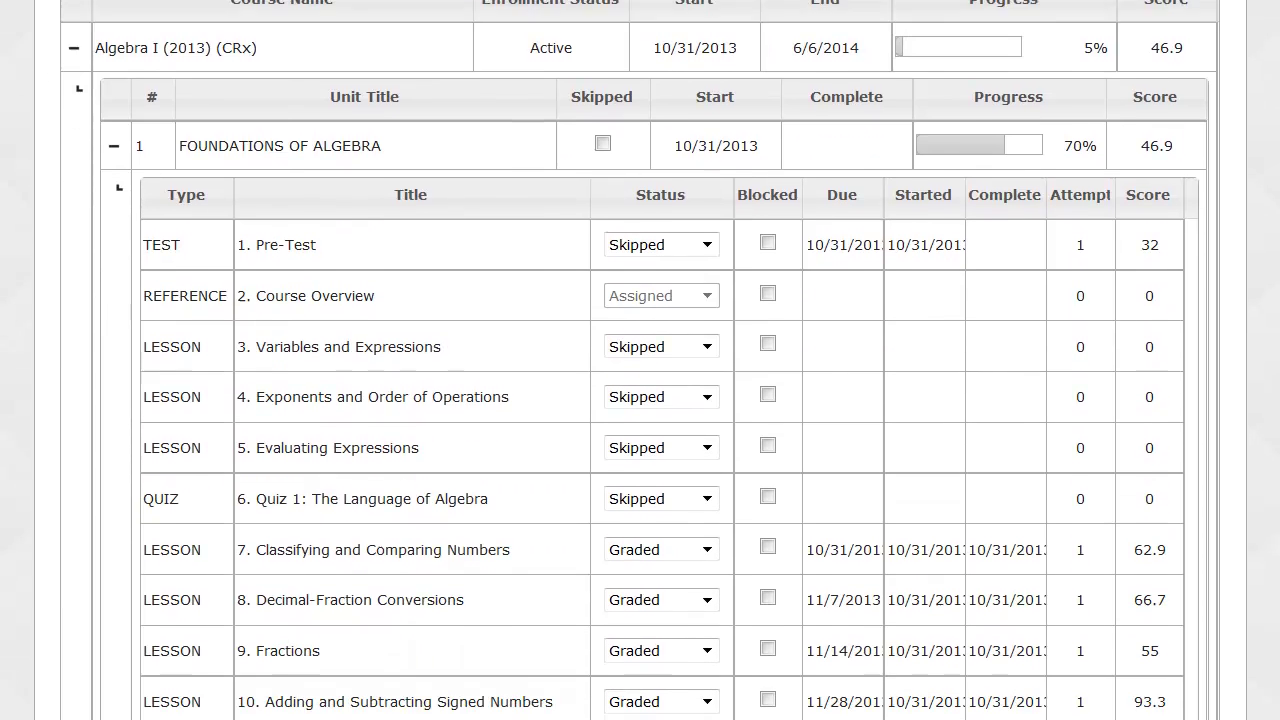
left_click(113, 111)
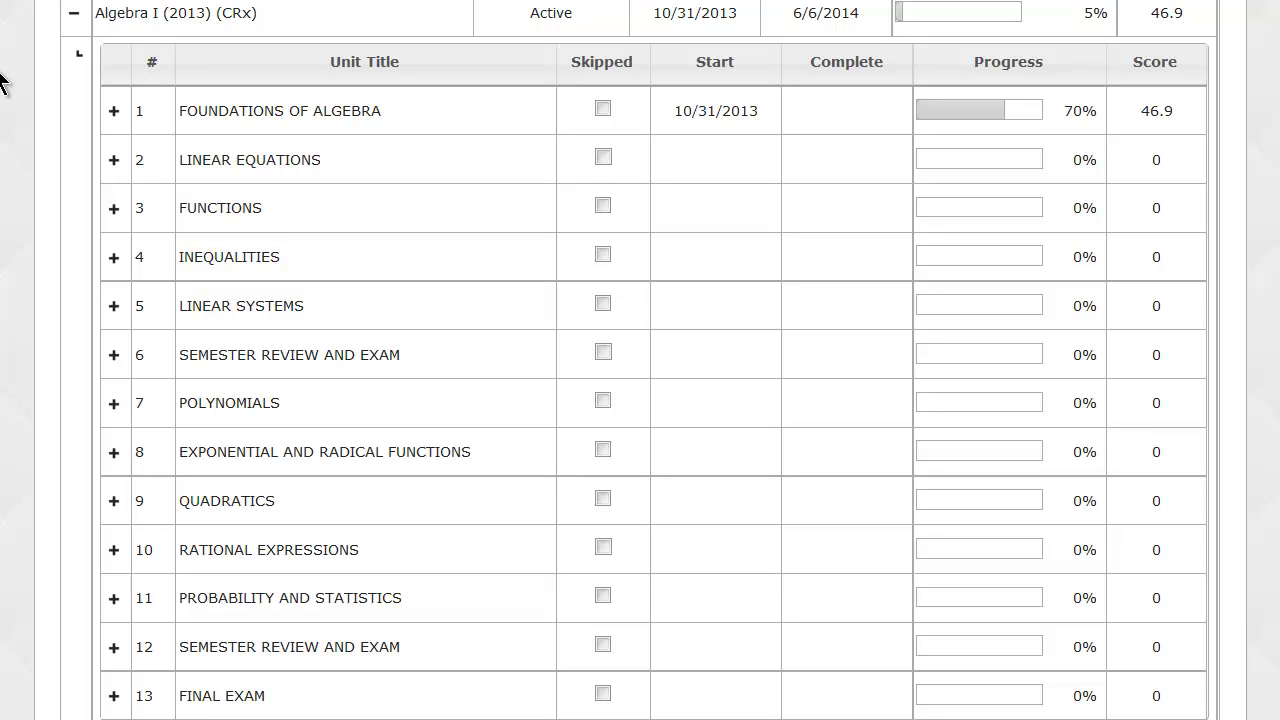
left_click(73, 13)
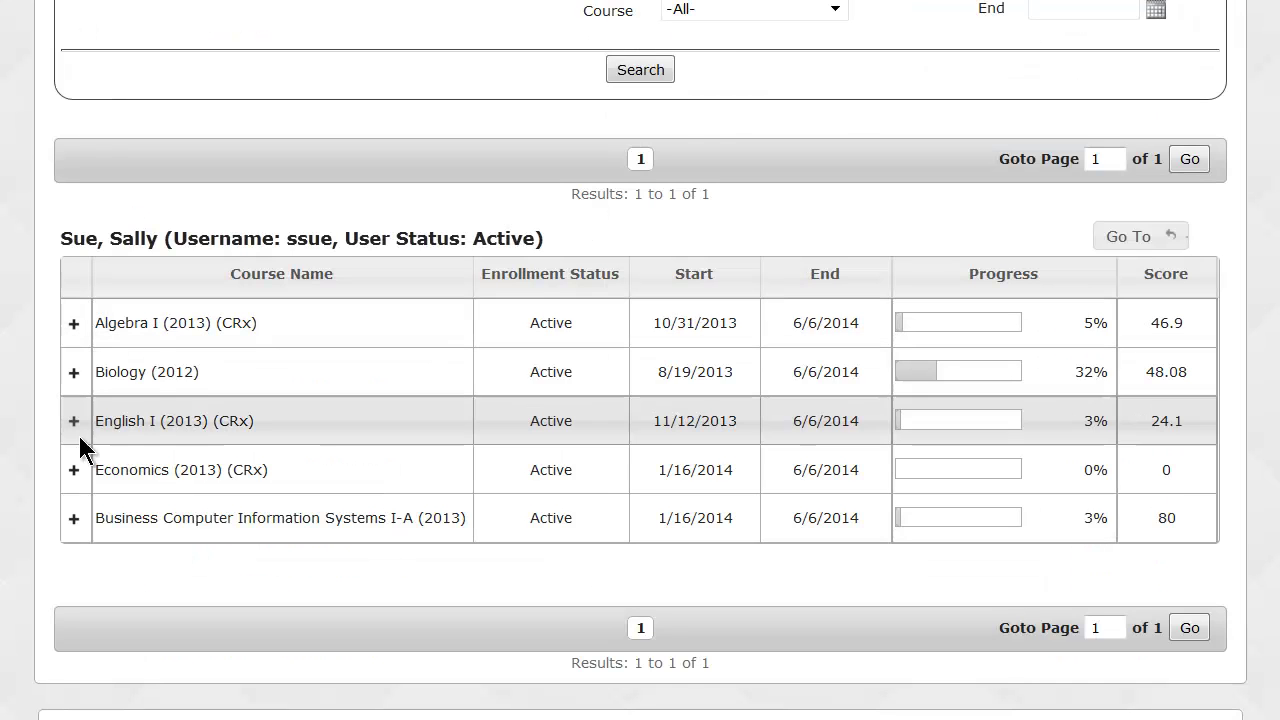
Expand Business Computer Information Systems I-A to show its six units, then scroll through the courses.
left_click(74, 520)
scroll(5, 505, "down", 4)
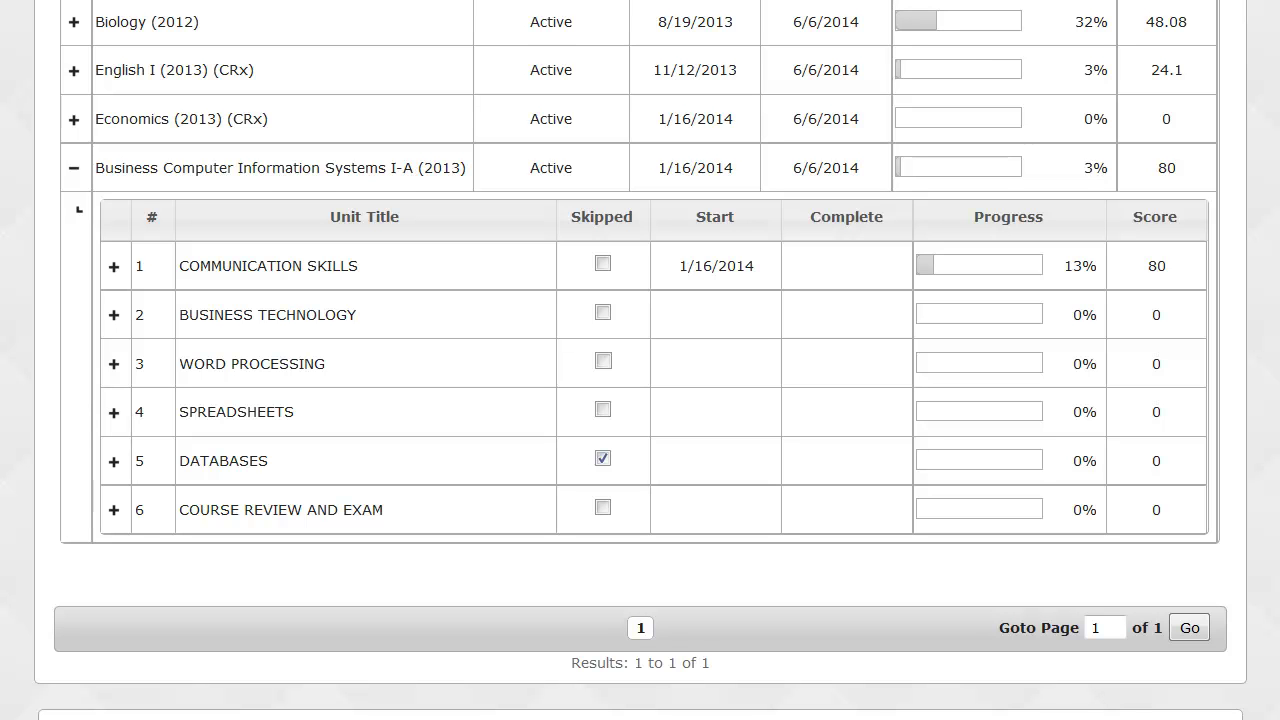
scroll(640, 360, "up", 5)
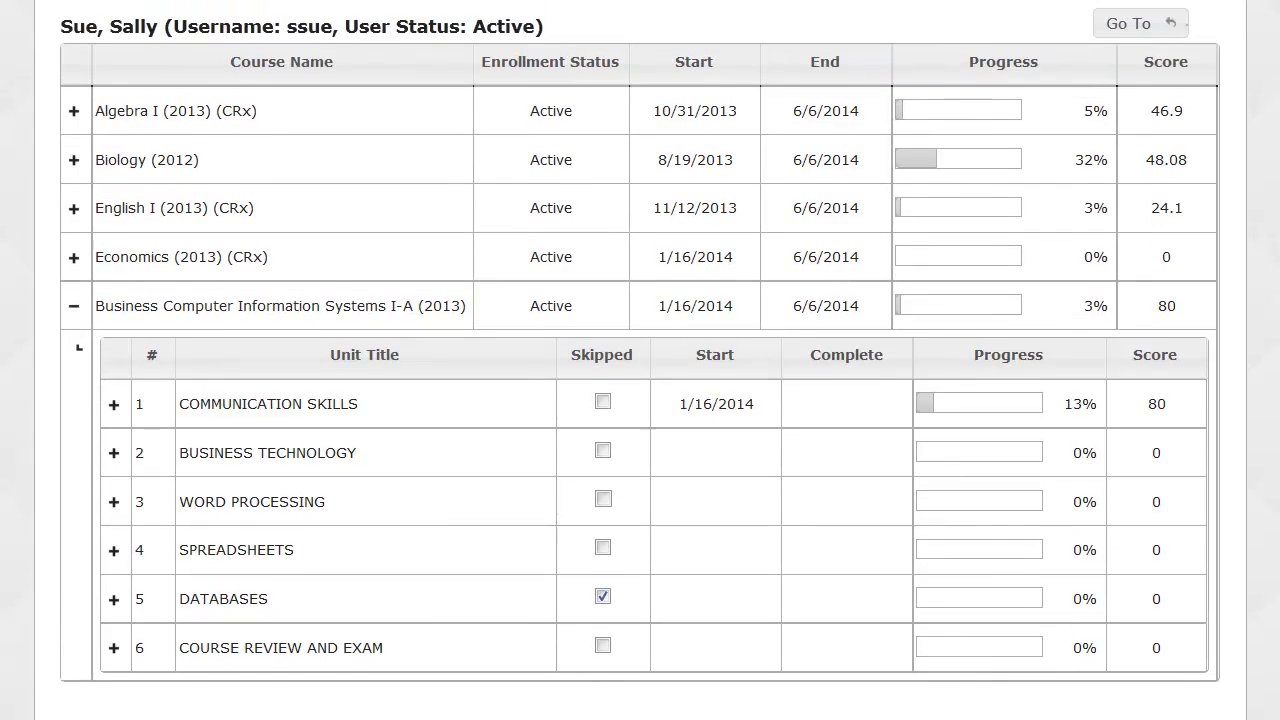
scroll(640, 360, "up", 4)
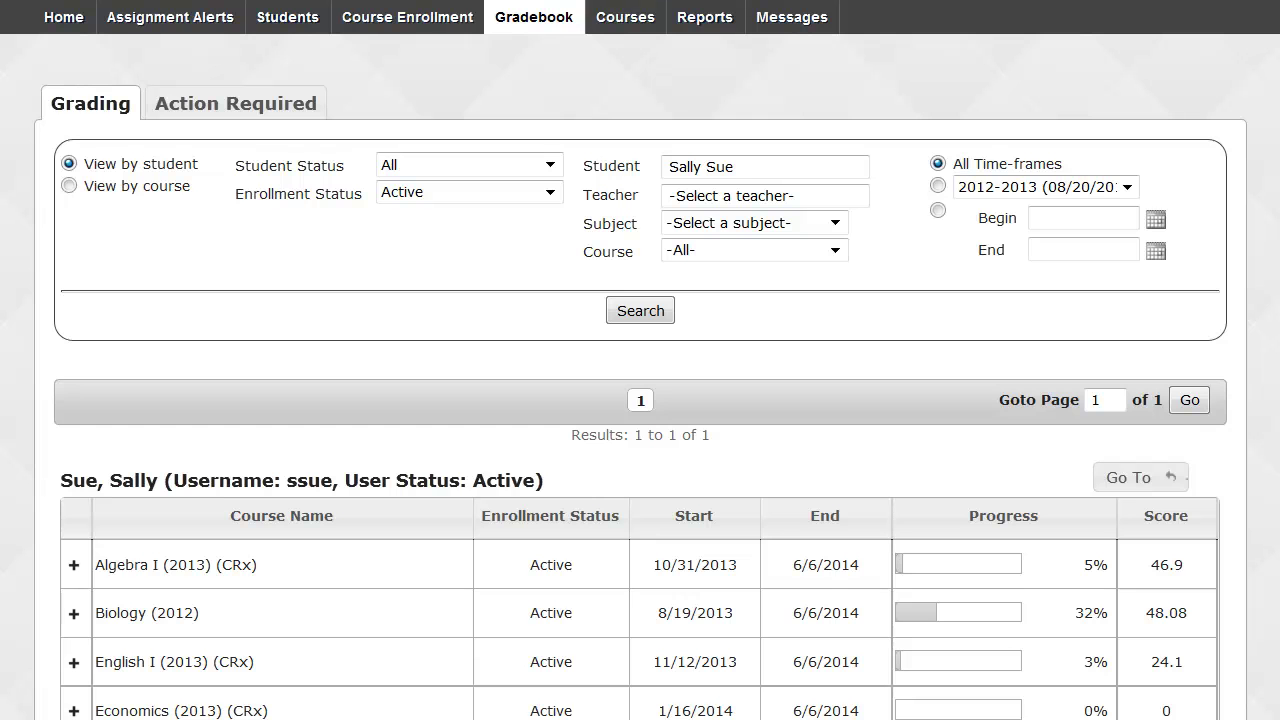
Go to Messages to see the Distributive Property, Problem # 1 help request.
left_click(797, 24)
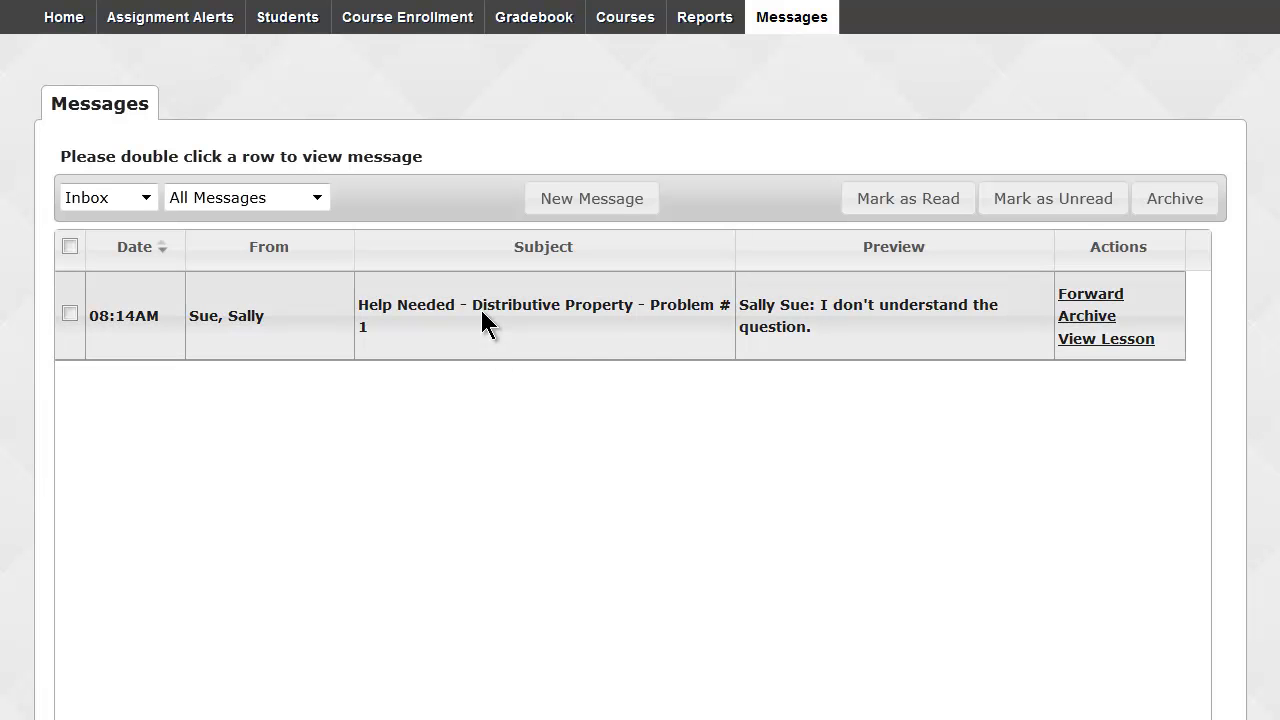
Open the Help Needed - Distributive Property - Problem # 1 message, read the student's question, and close it.
double_click(481, 318)
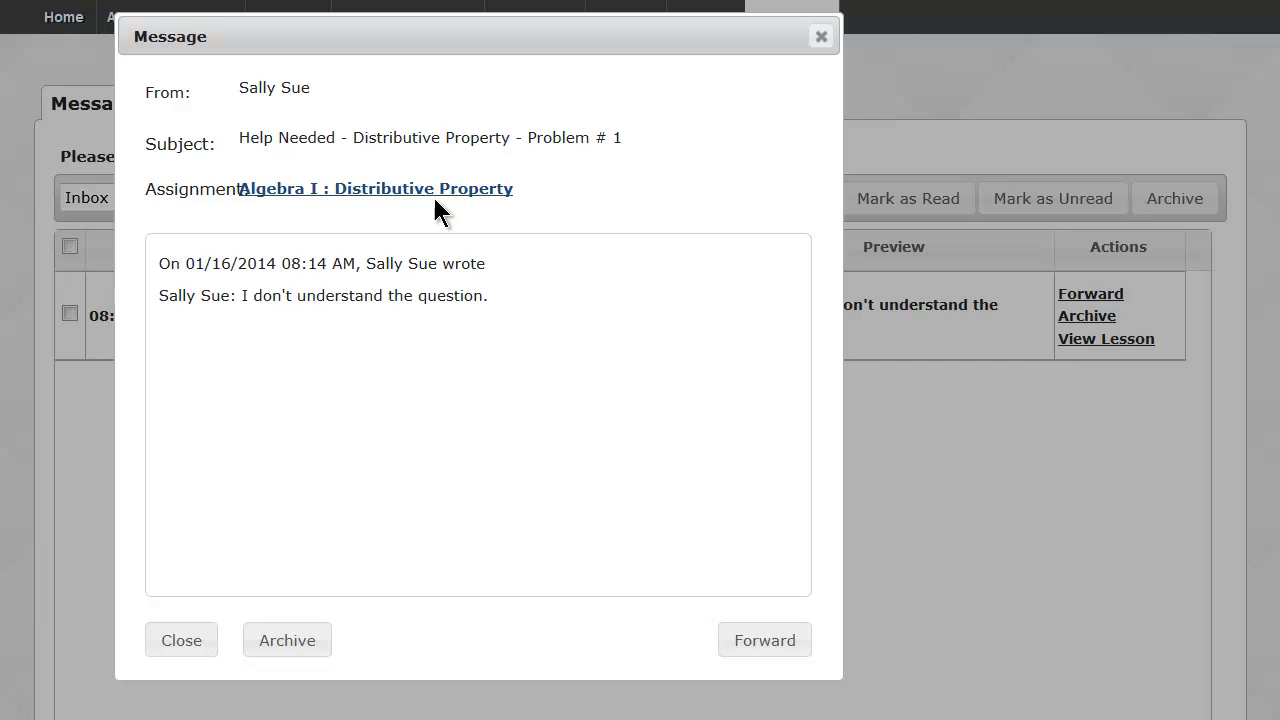
left_click_drag(243, 296, 490, 298)
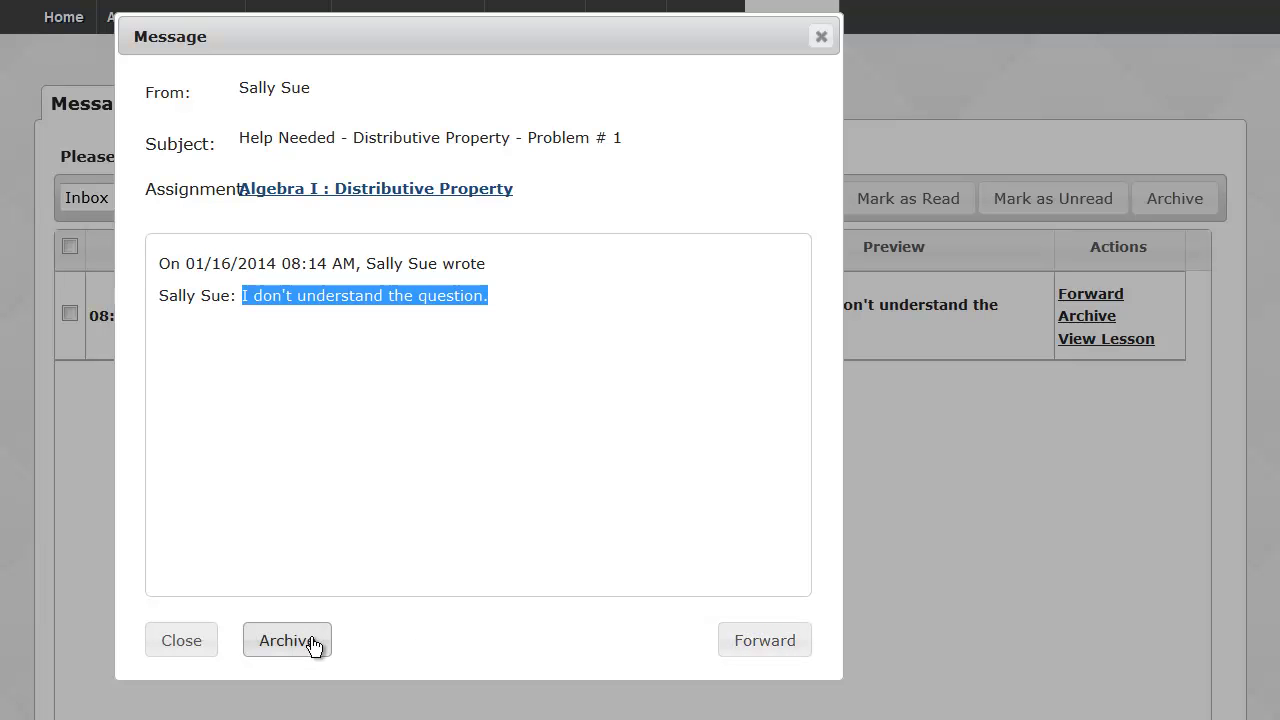
left_click(170, 642)
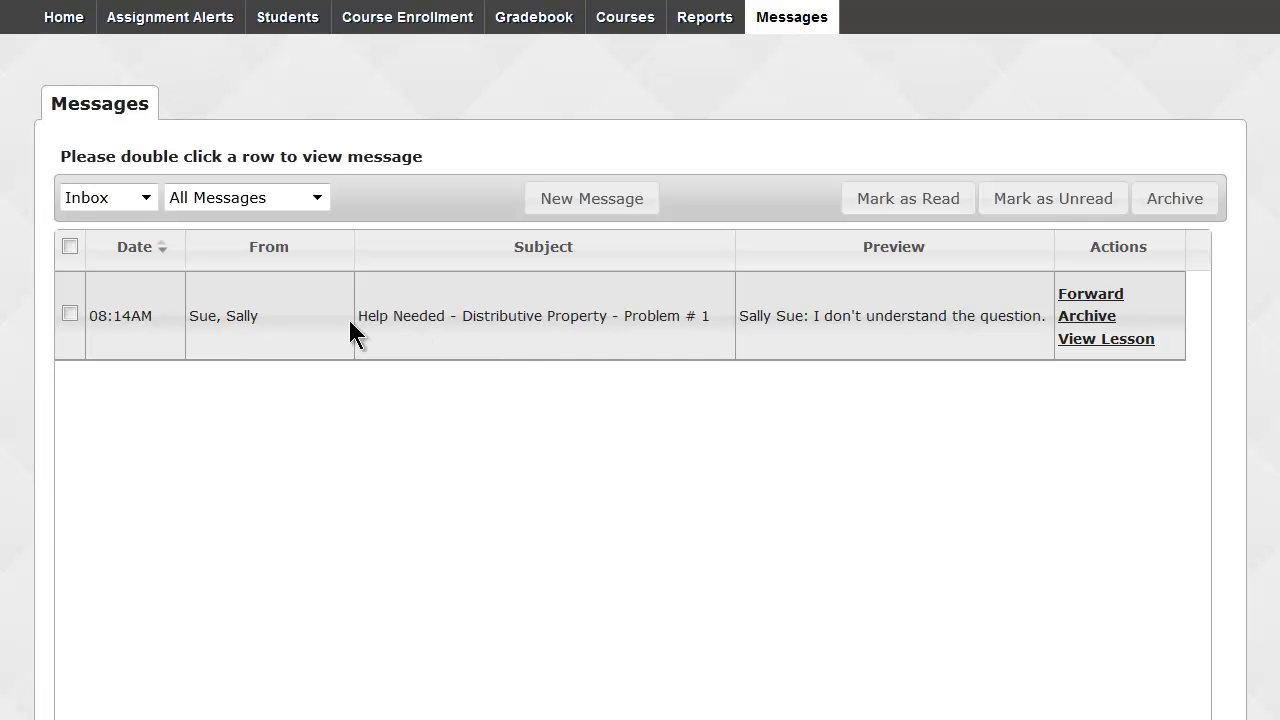
Tick the Distributive Property help message and open the message folder dropdown.
left_click(70, 313)
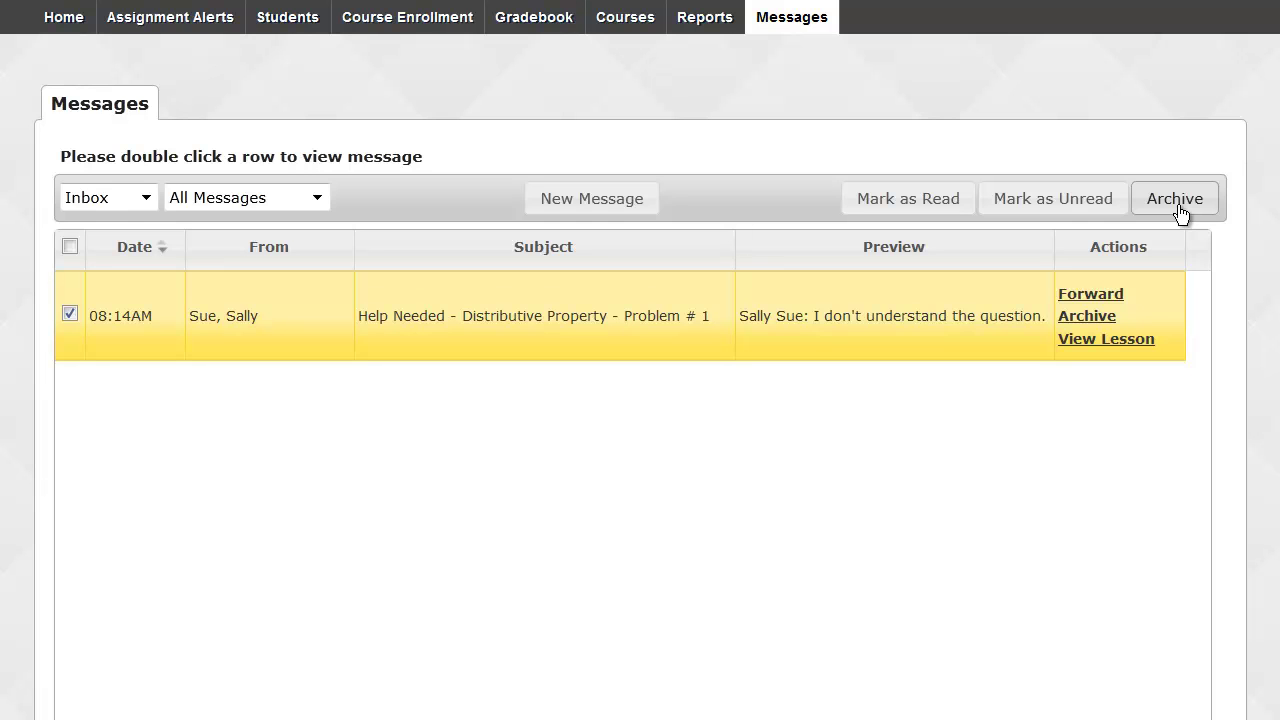
left_click(147, 198)
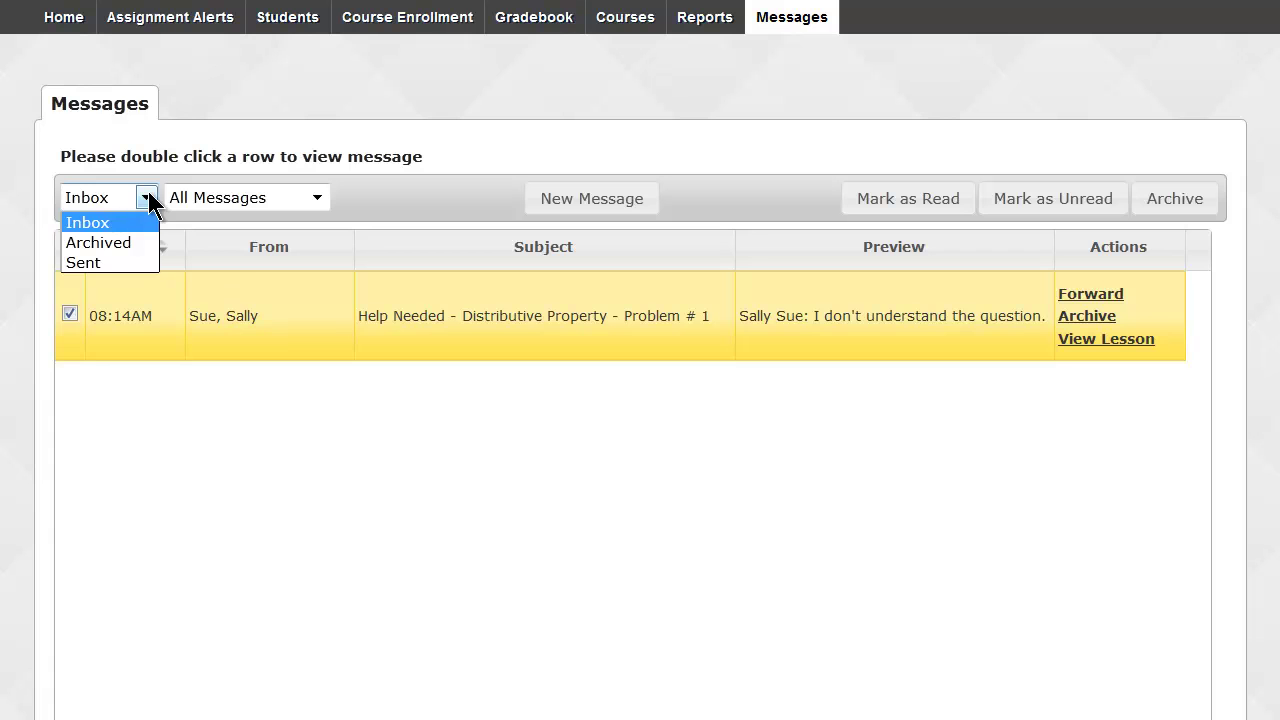
Look through the Sent and Archived folders, then switch the message list back to Inbox.
left_click(115, 263)
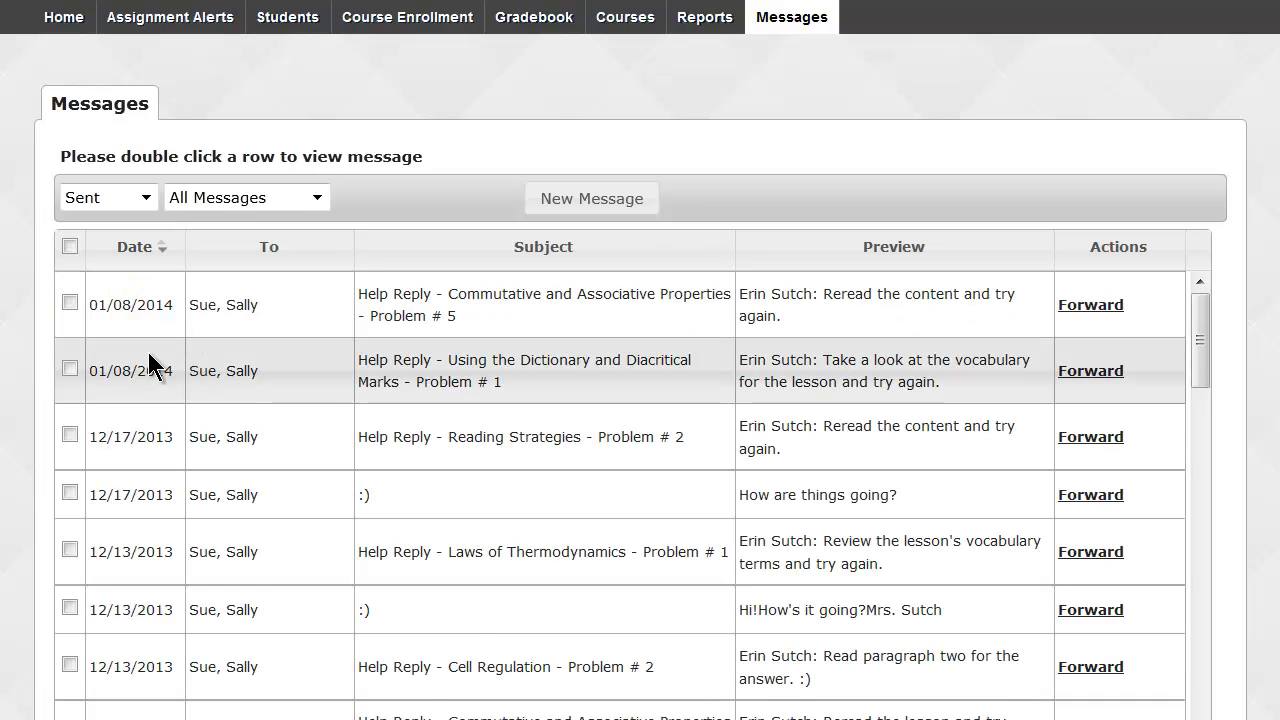
scroll(148, 355, "down", 1)
scroll(148, 358, "up", 1)
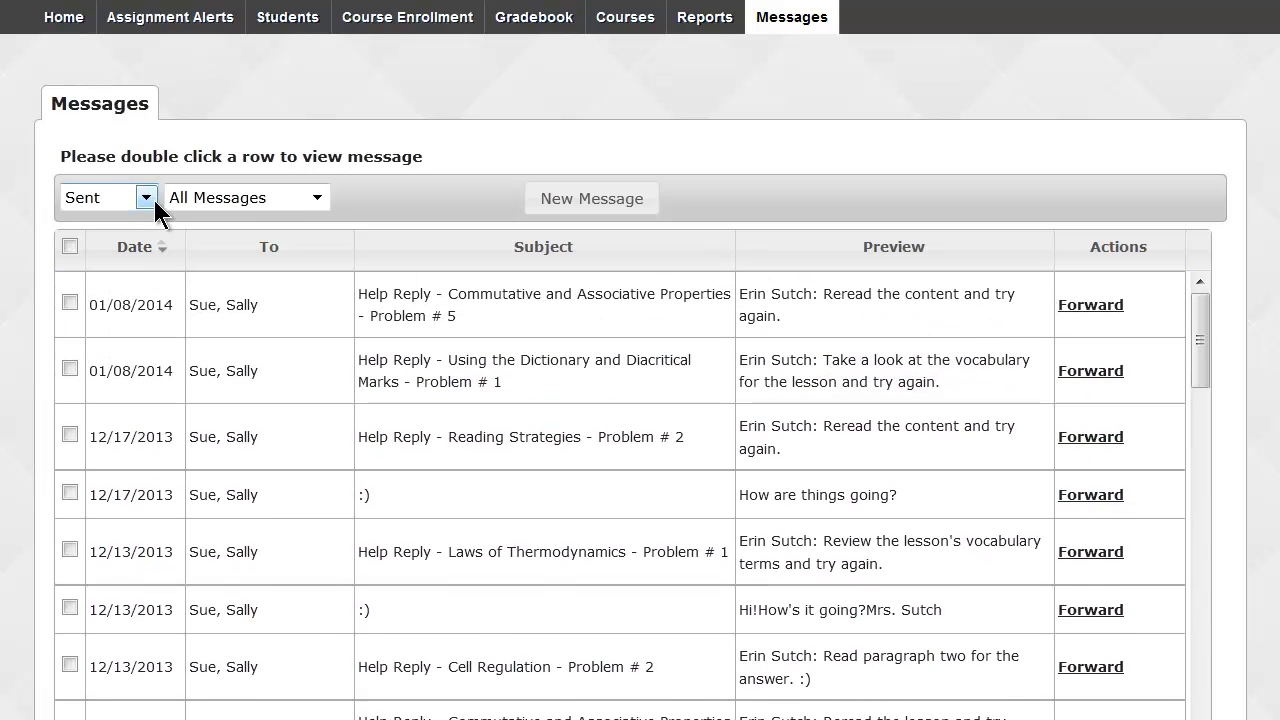
left_click(152, 199)
left_click(120, 247)
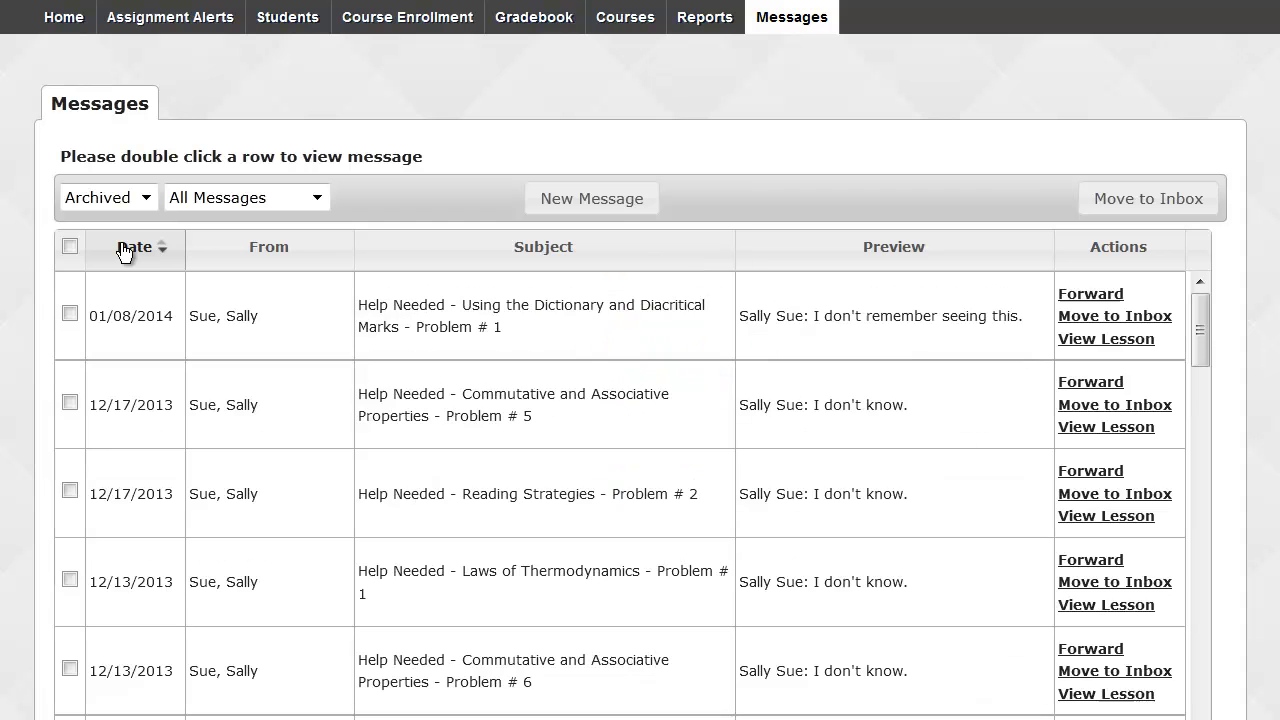
scroll(25, 275, "down", 3)
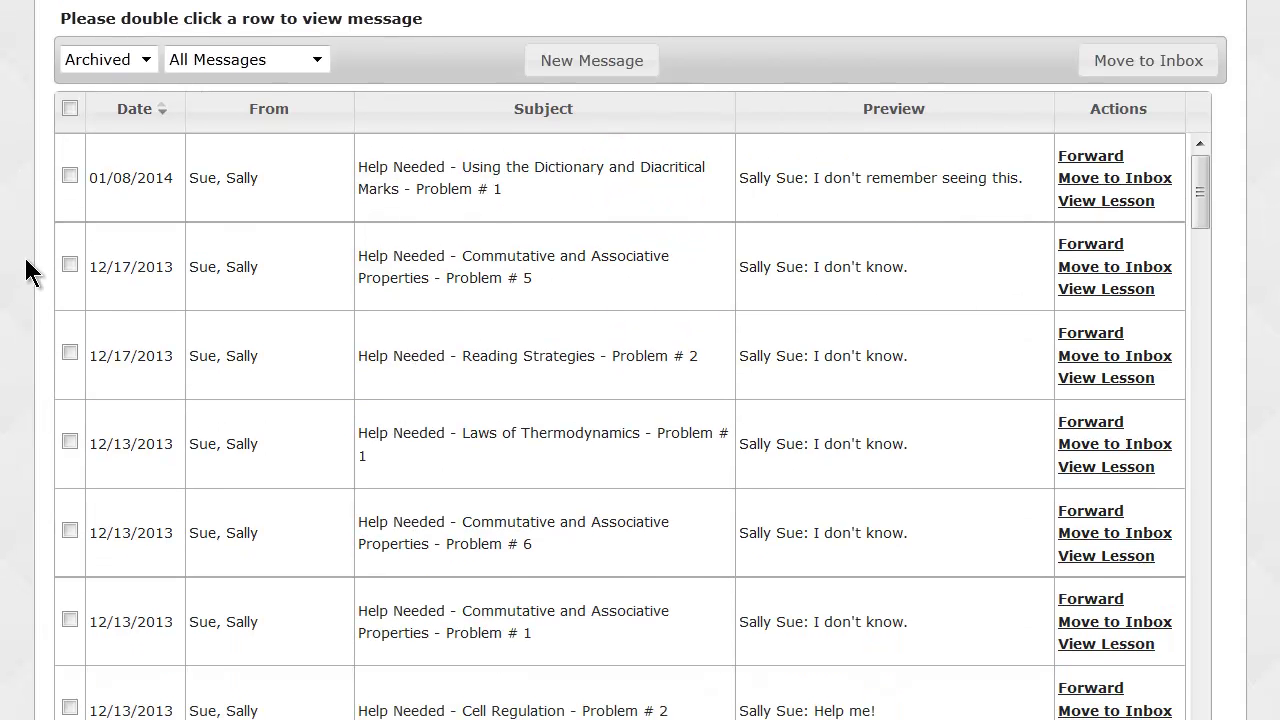
left_click(113, 61)
left_click(114, 83)
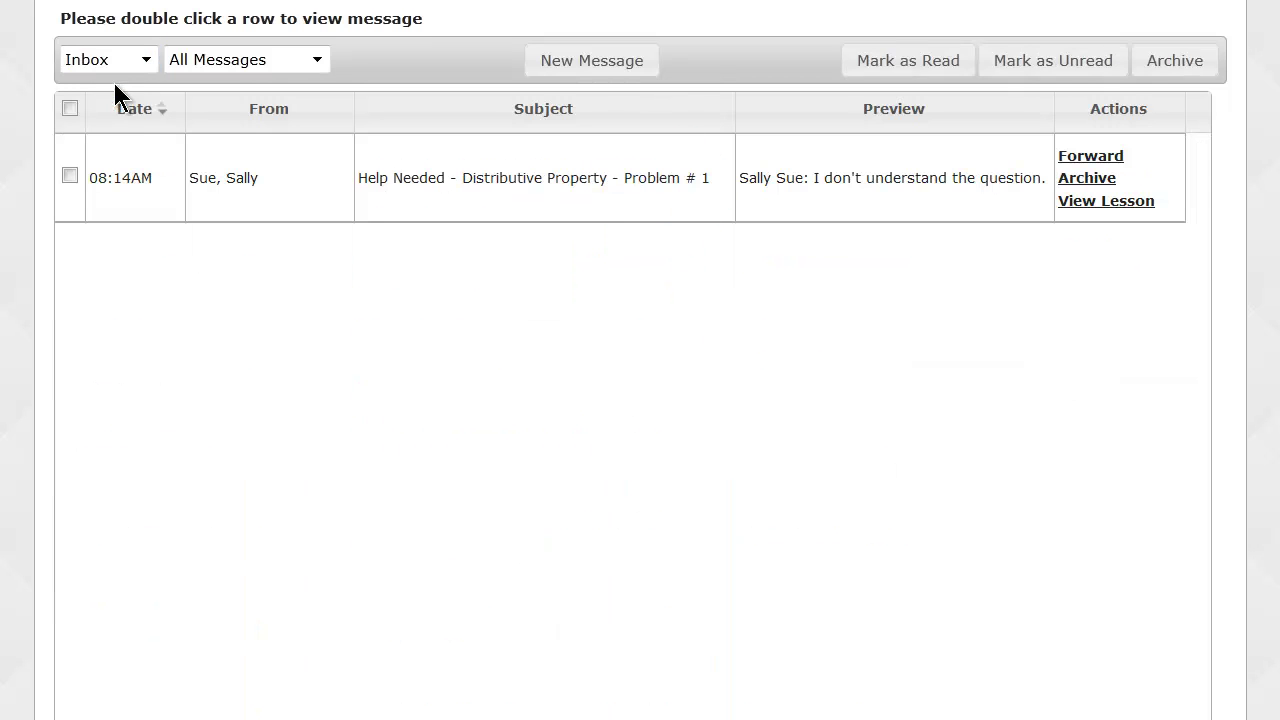
scroll(114, 83, "up", 3)
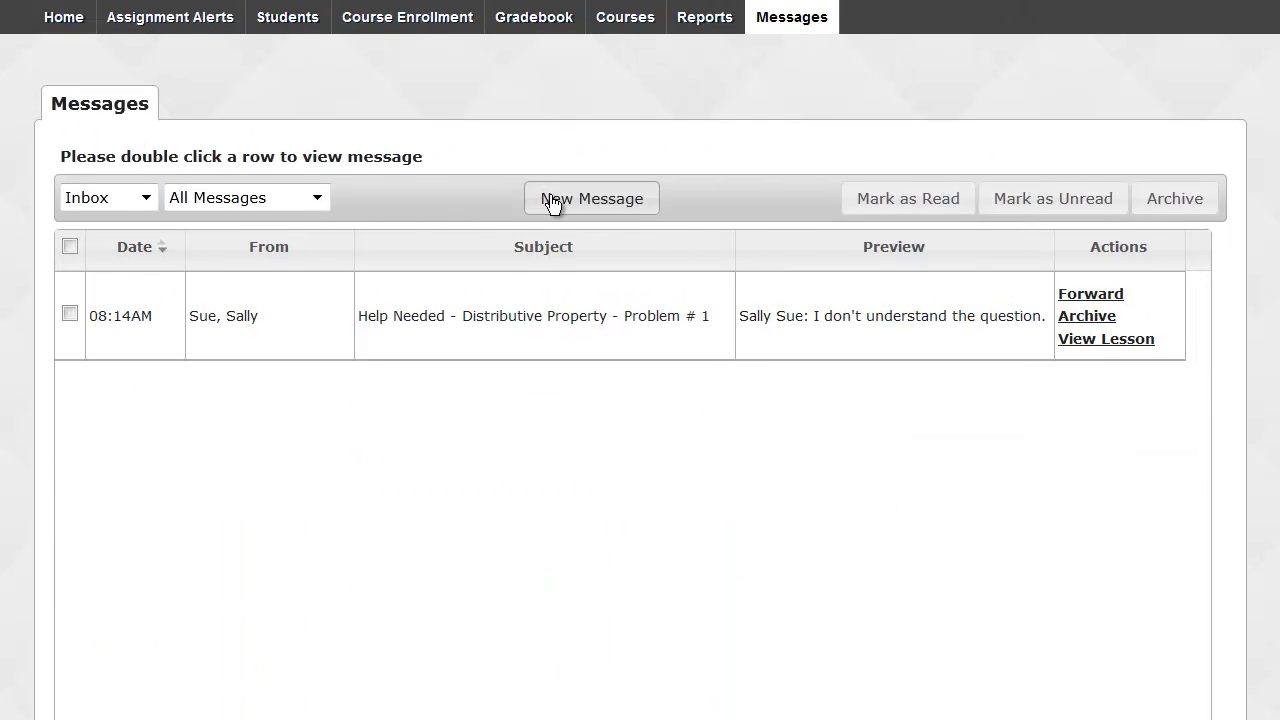
Start a new message and add the student as recipient from the filtered Student contacts.
left_click(553, 203)
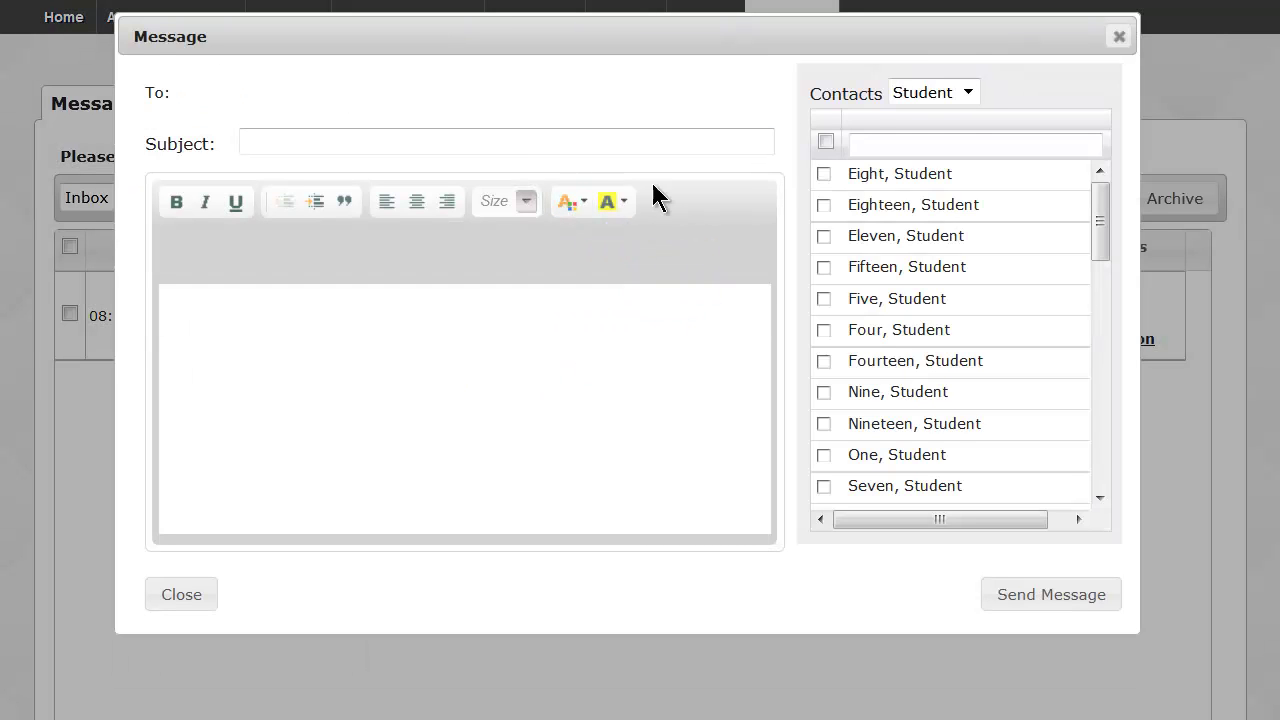
left_click(968, 93)
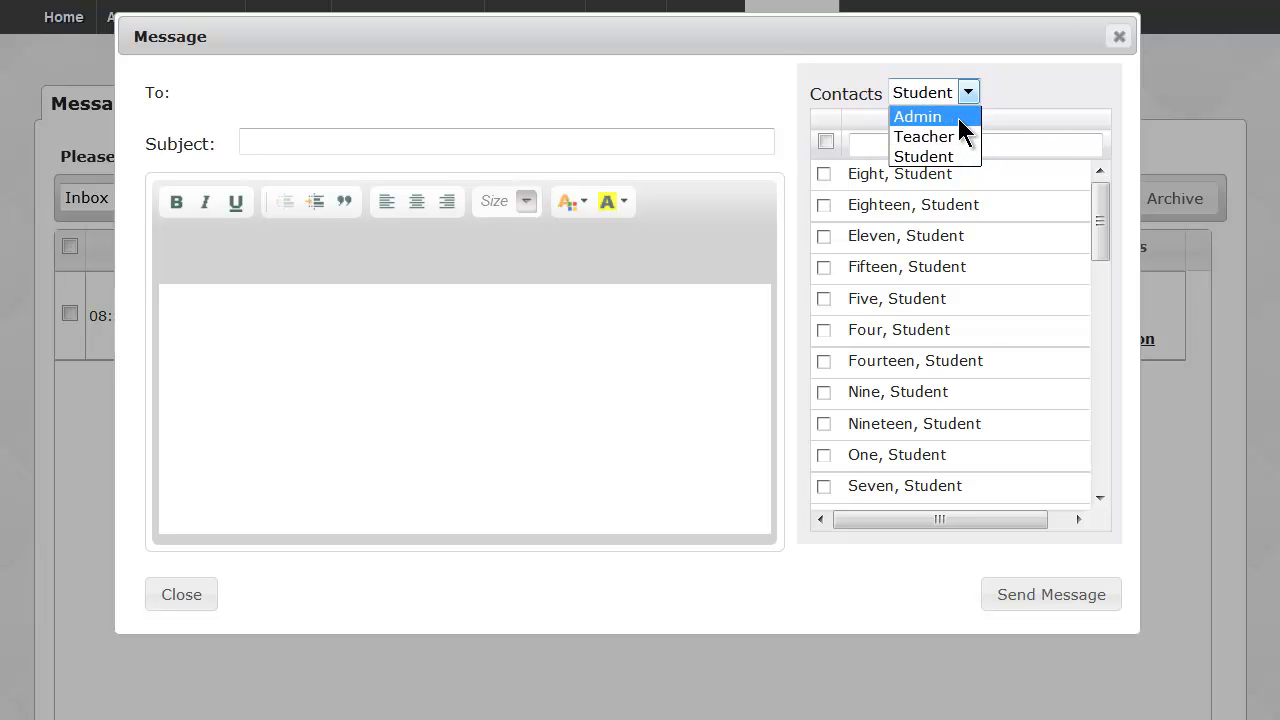
left_click(958, 115)
left_click(929, 95)
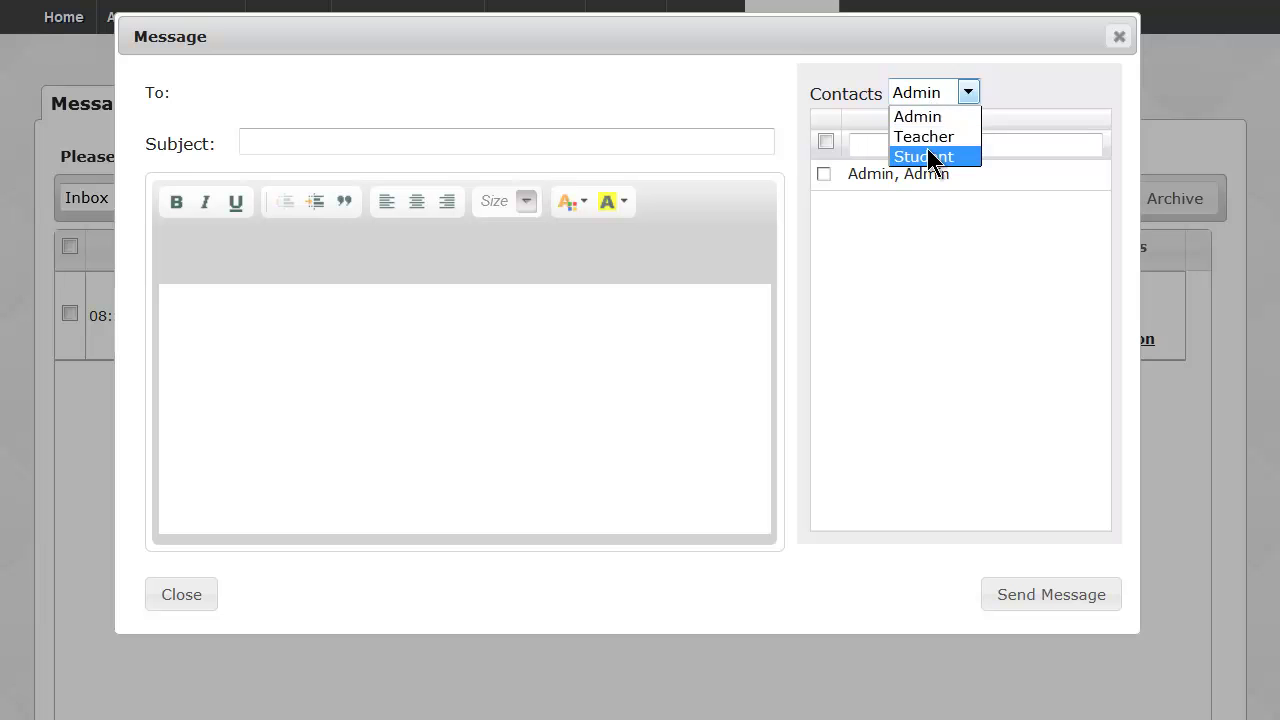
left_click(929, 157)
left_click(910, 142)
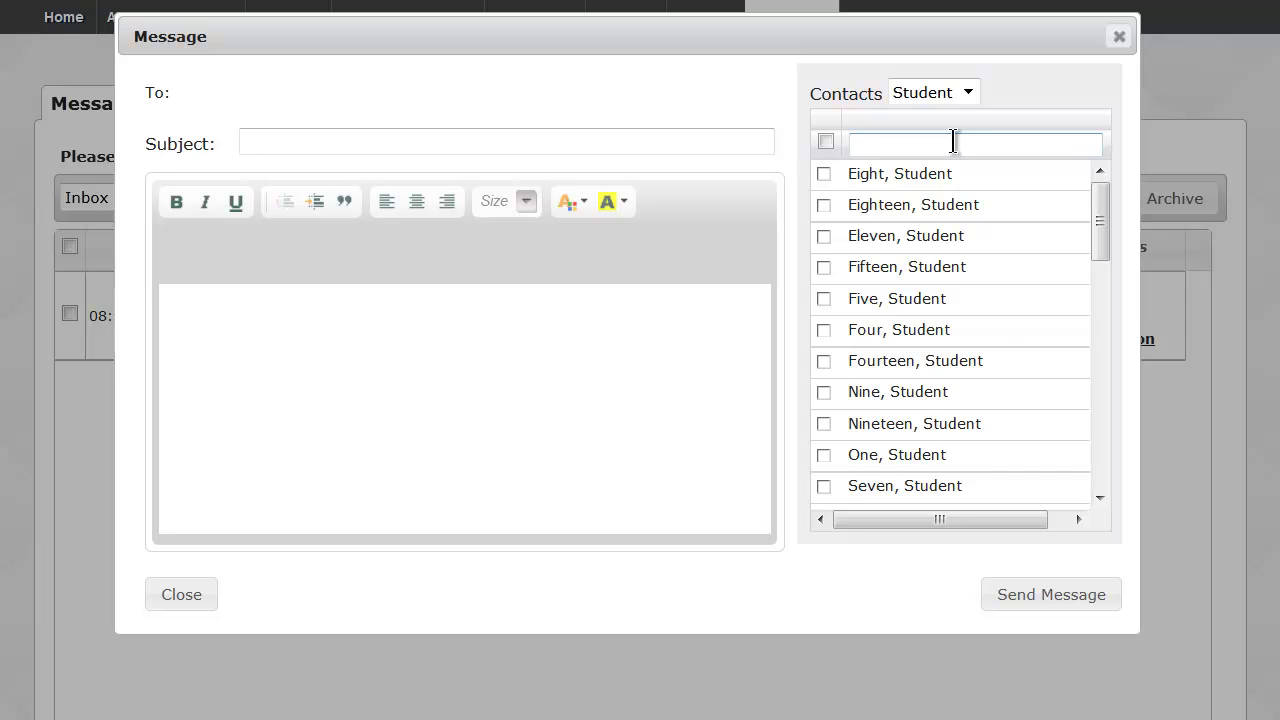
type("sall")
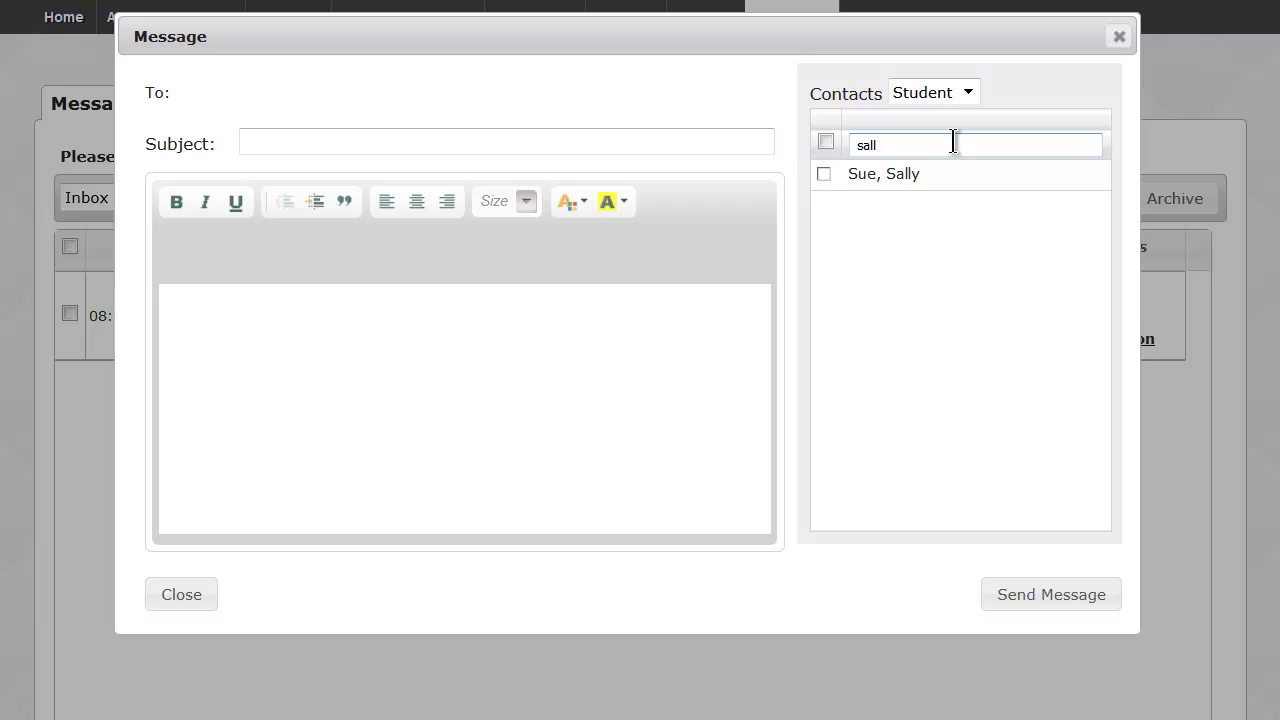
left_click(824, 174)
Give it subject ':)' and a body greeting the student, asking 'How are your courses going?', signed by the teacher.
left_click(604, 141)
type(":)")
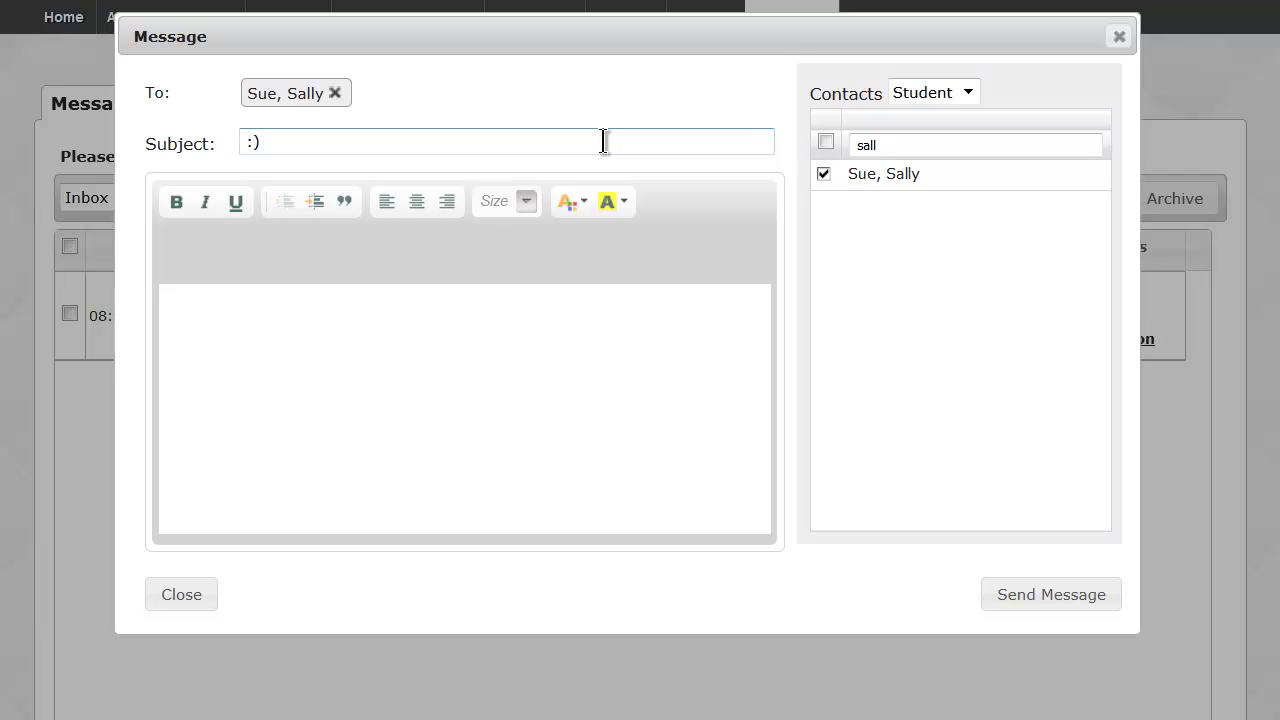
key("Tab")
type("Hi Ssally")
key("BackSpace")
key("BackSpace")
key("BackSpace")
key("BackSpace")
key("BackSpace")
type("ally!  ")
type("How are you")
type("r cour")
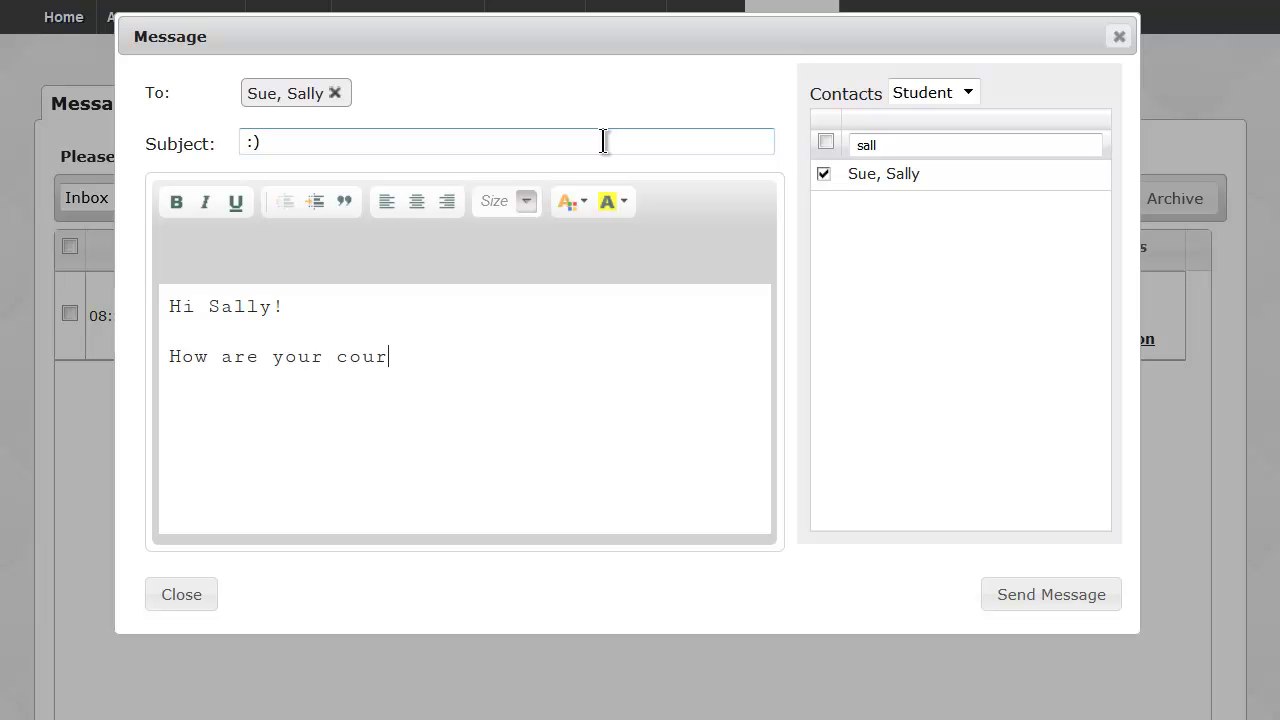
type("ses going?")
key("Return")
type("Mrs. Sutch")
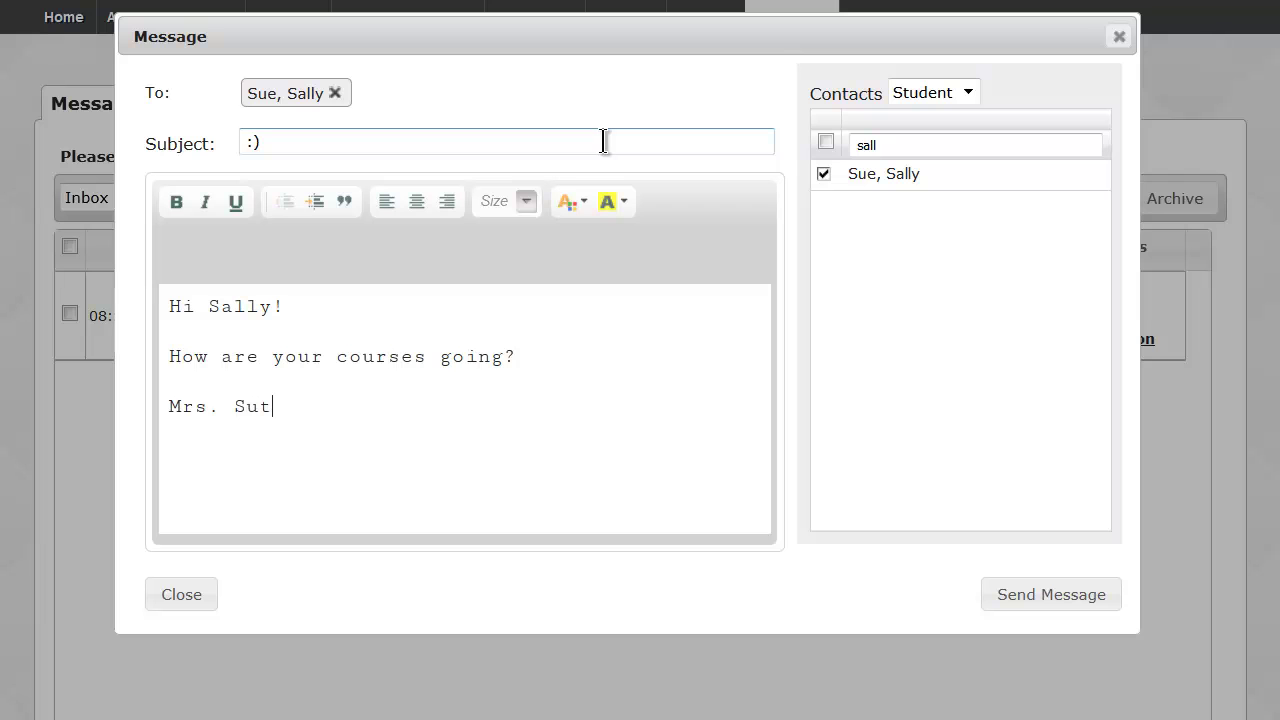
Send the ':)' message, log out, and sign in with the student's saved username and password.
left_click(1038, 598)
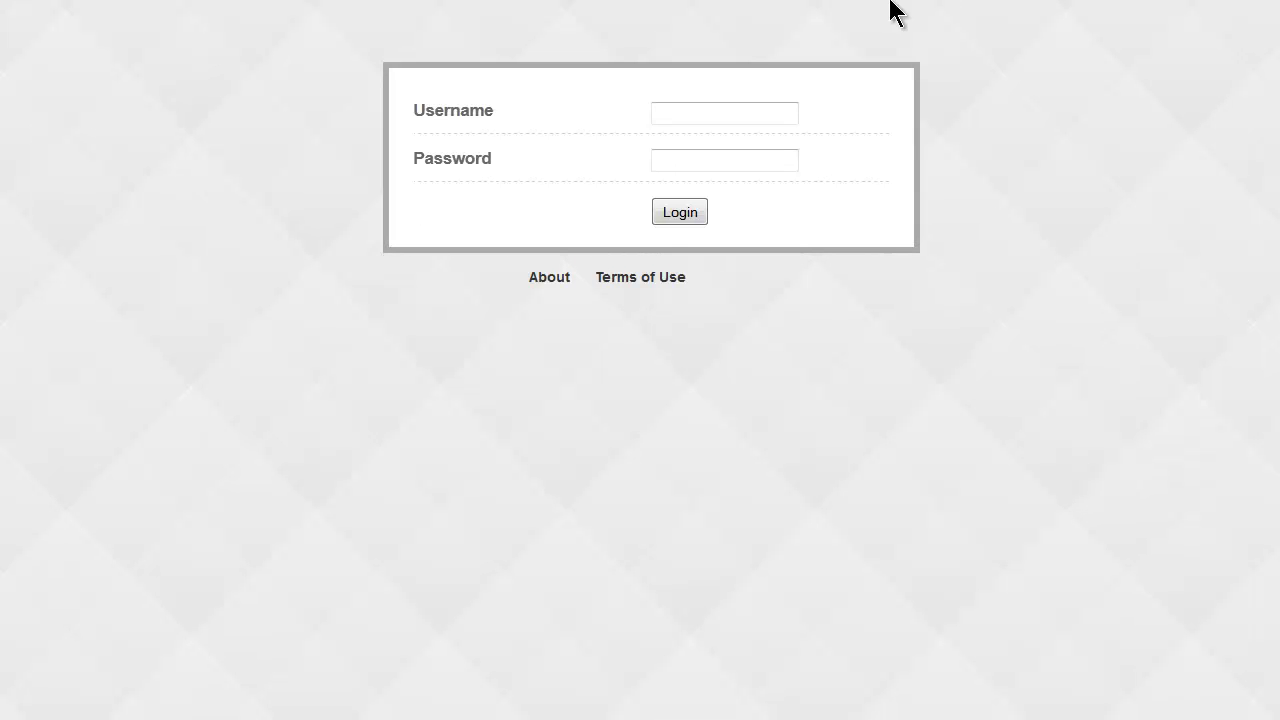
left_click(734, 112)
left_click(734, 112)
key("Tab")
key("Return")
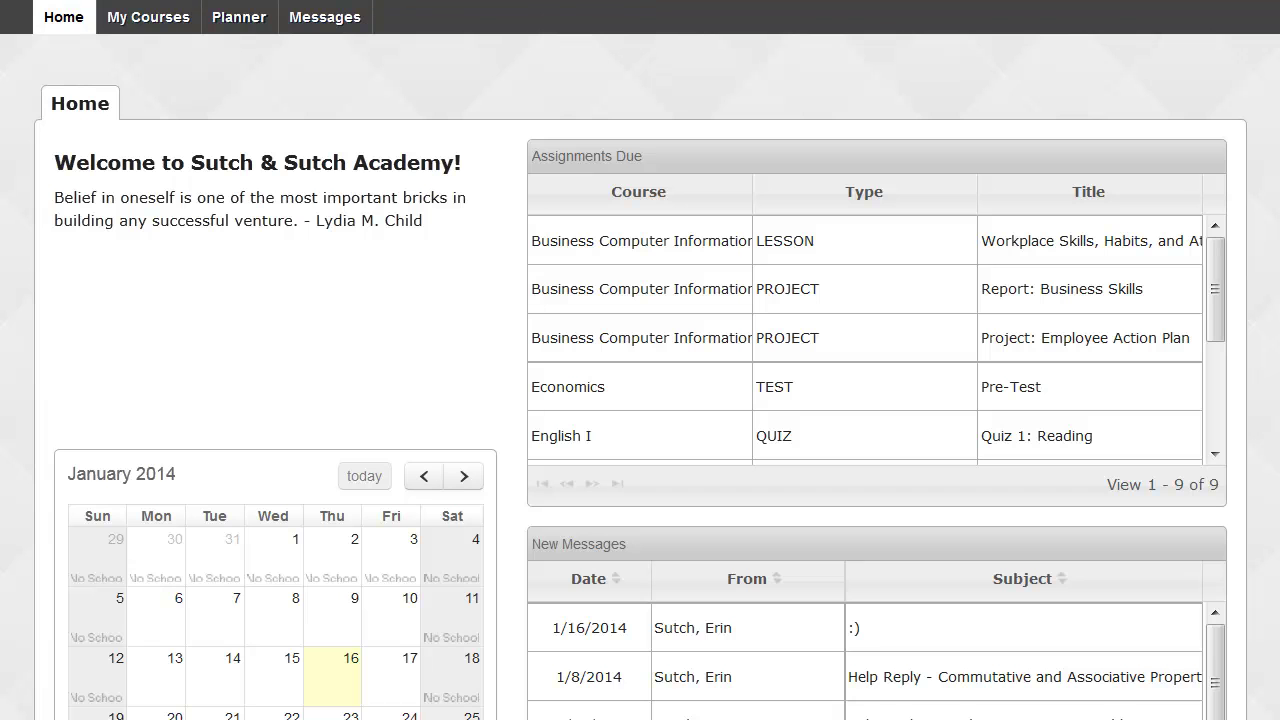
left_click_drag(659, 148, 530, 155)
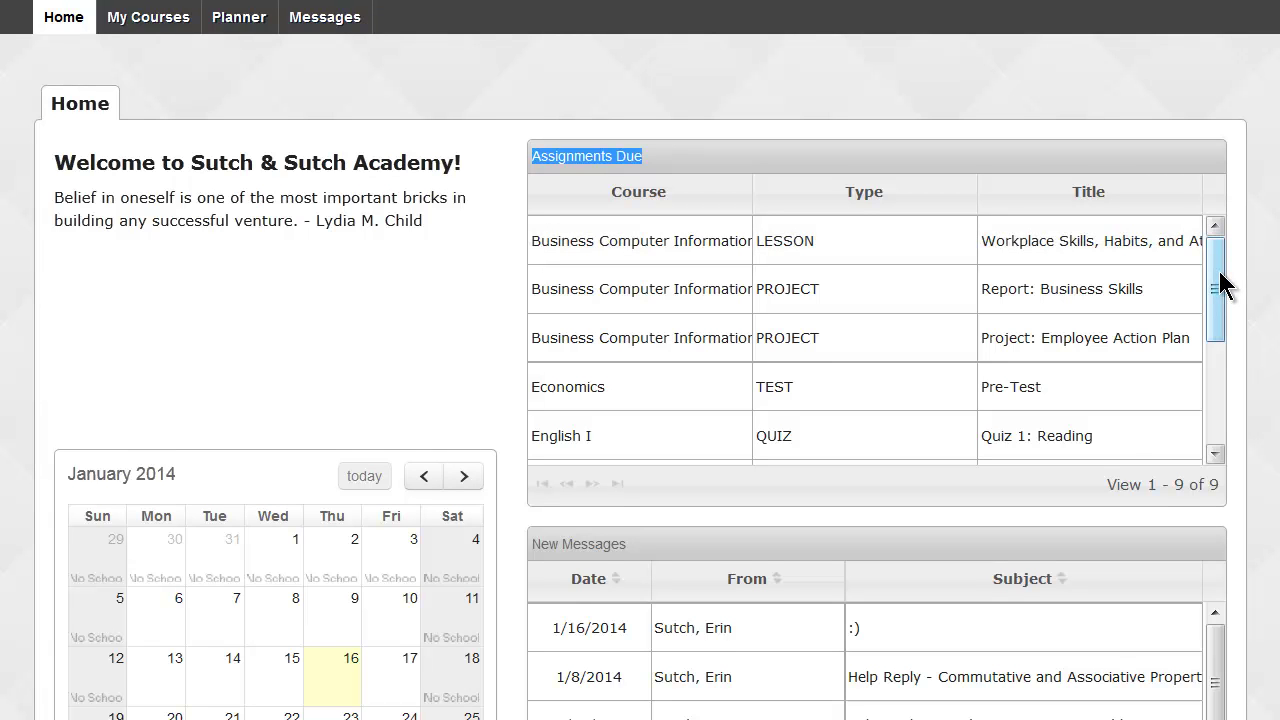
mouse_move(1212, 278)
left_mouse_down()
mouse_move(1208, 391)
mouse_move(1218, 260)
left_mouse_up()
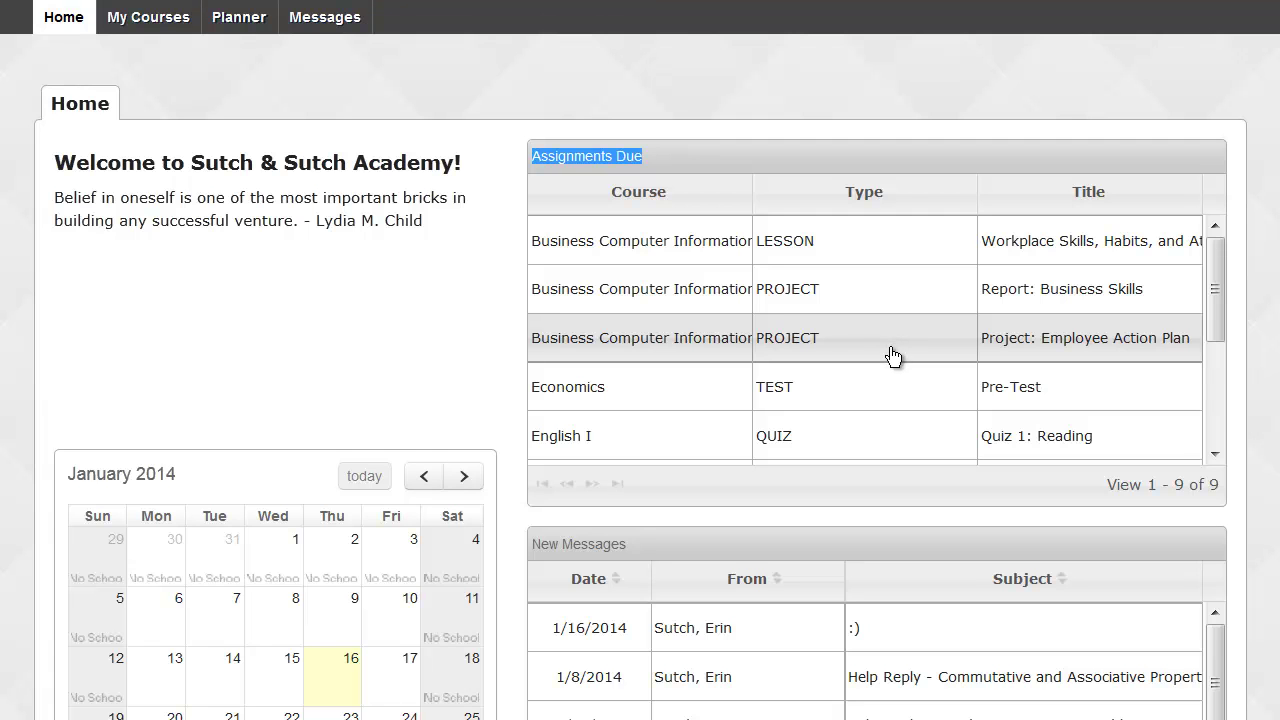
scroll(893, 357, "down", 3)
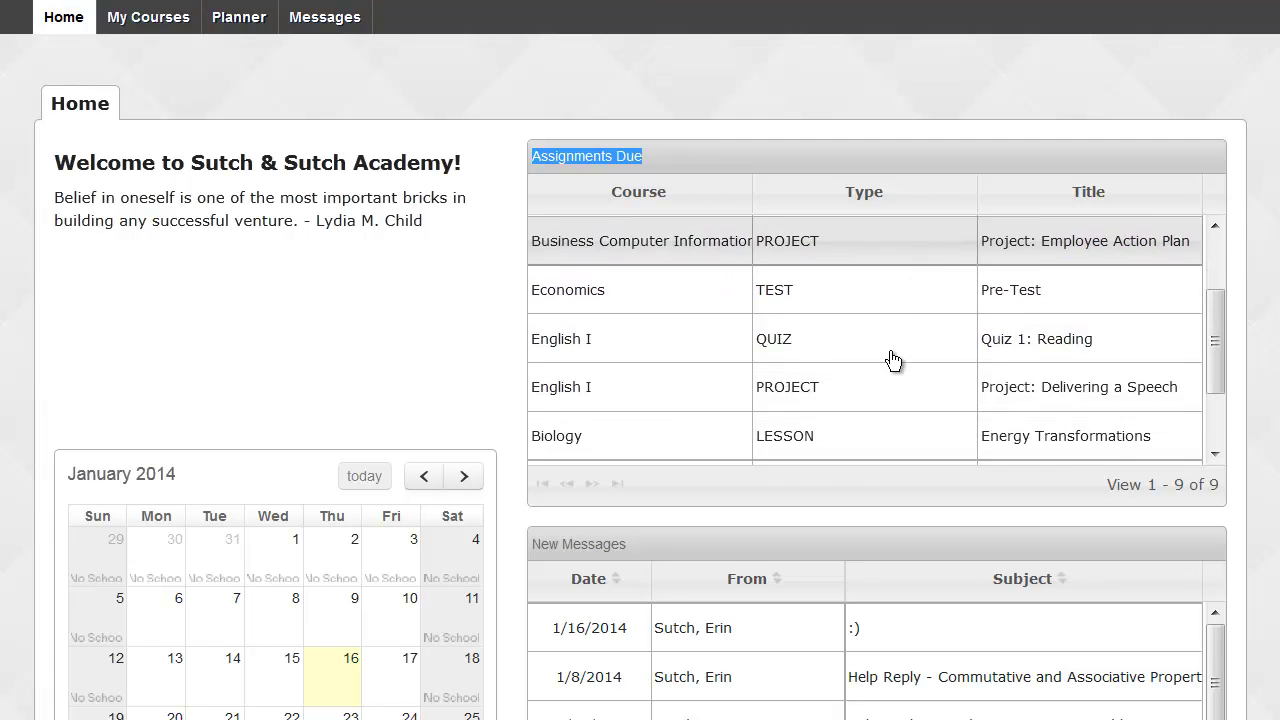
scroll(905, 537, "down", 3)
scroll(908, 538, "down", 2)
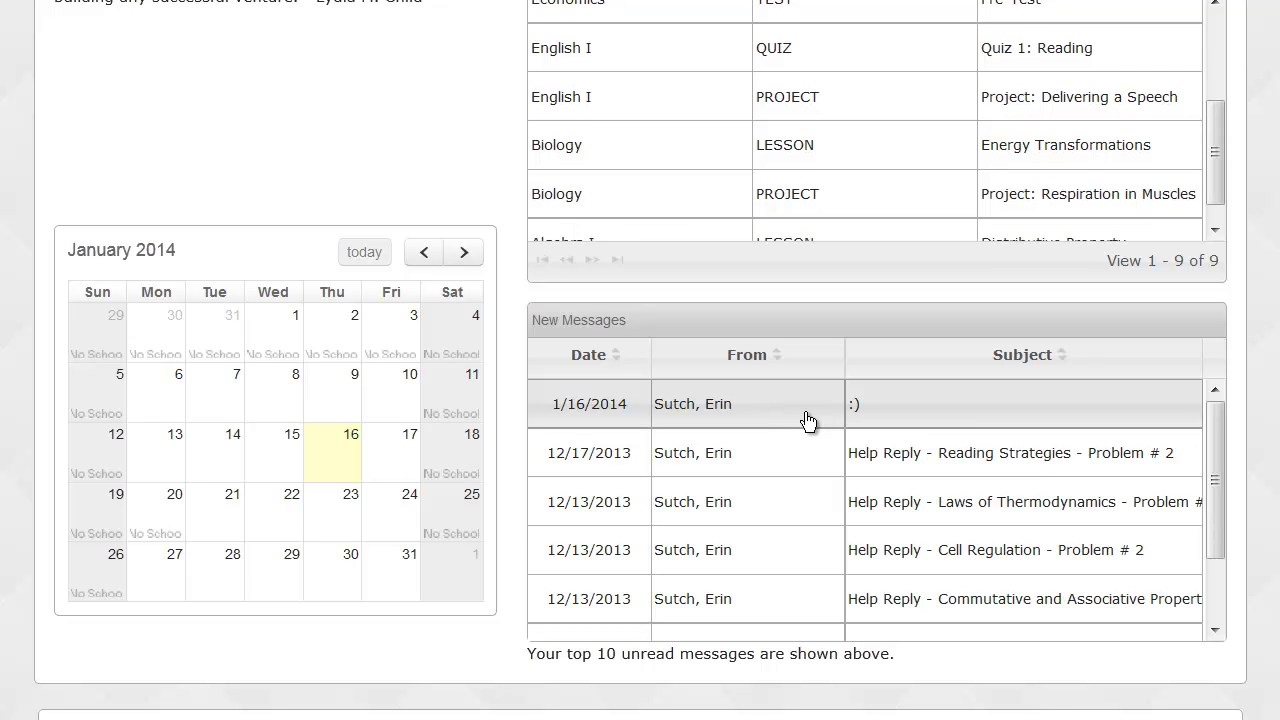
Read and close the teacher's :) message, then show the five-course My Courses list.
left_click(808, 420)
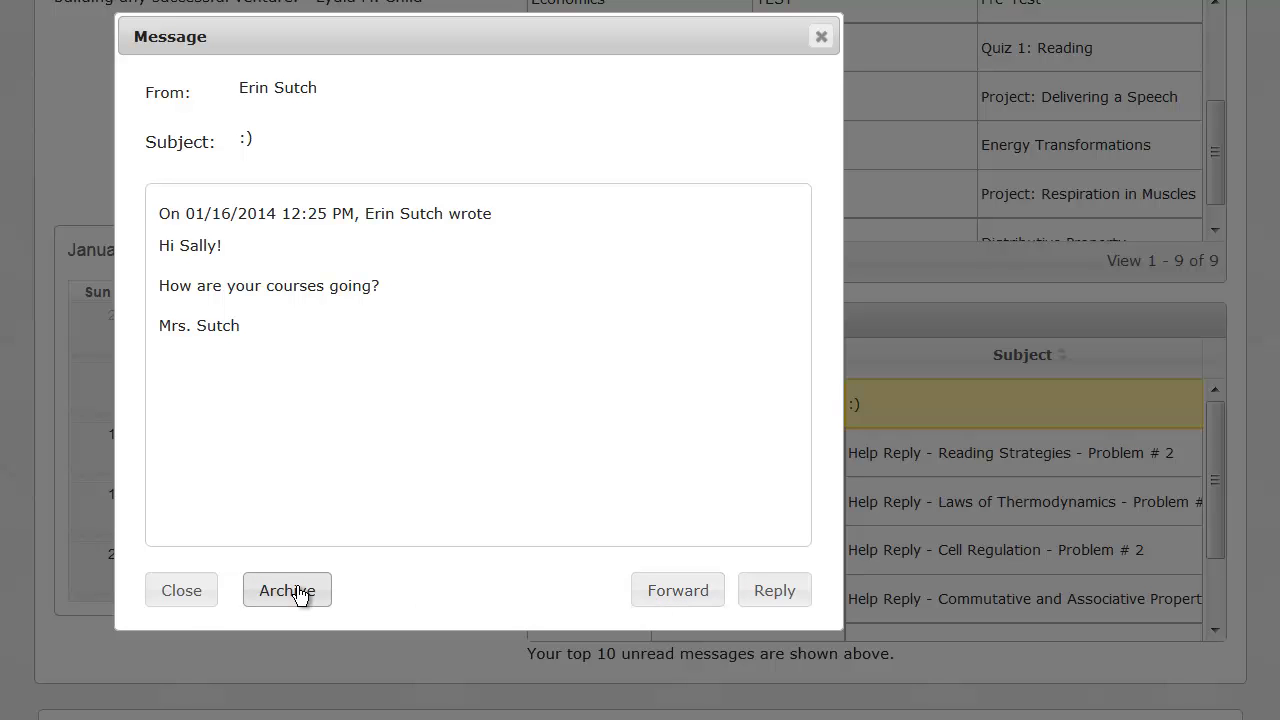
left_click(181, 591)
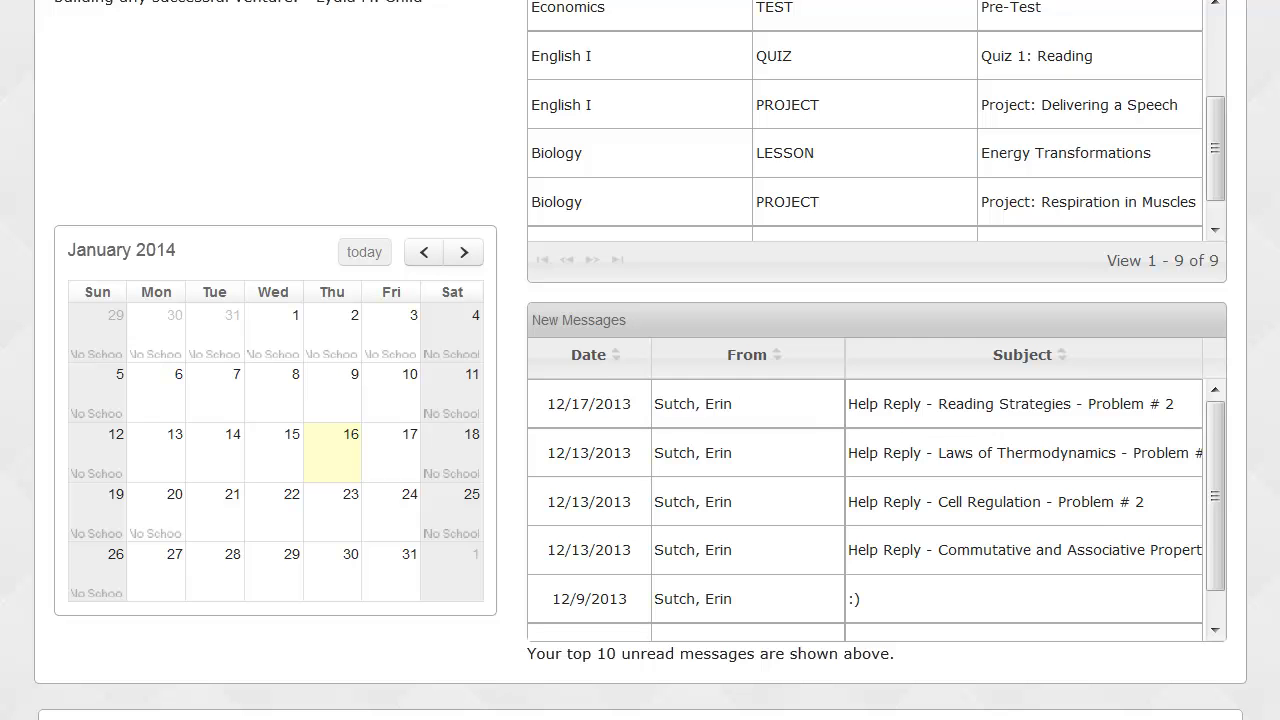
scroll(640, 360, "up", 3)
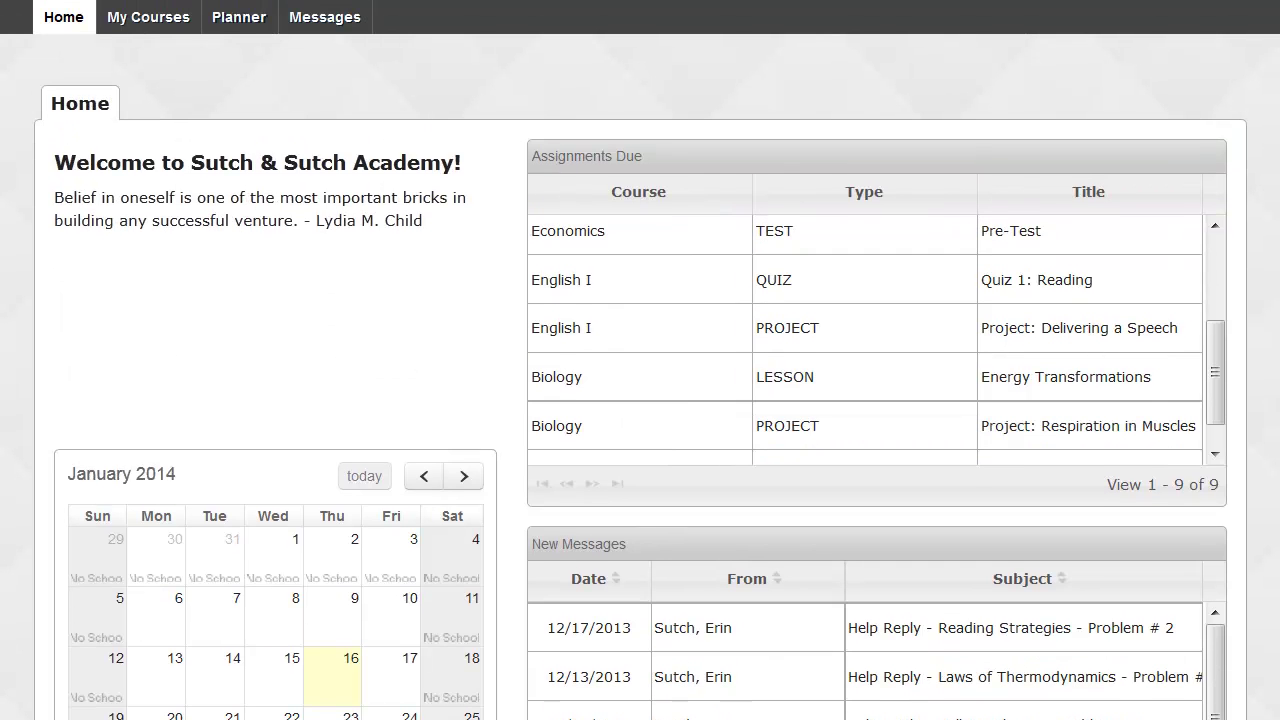
left_click(169, 21)
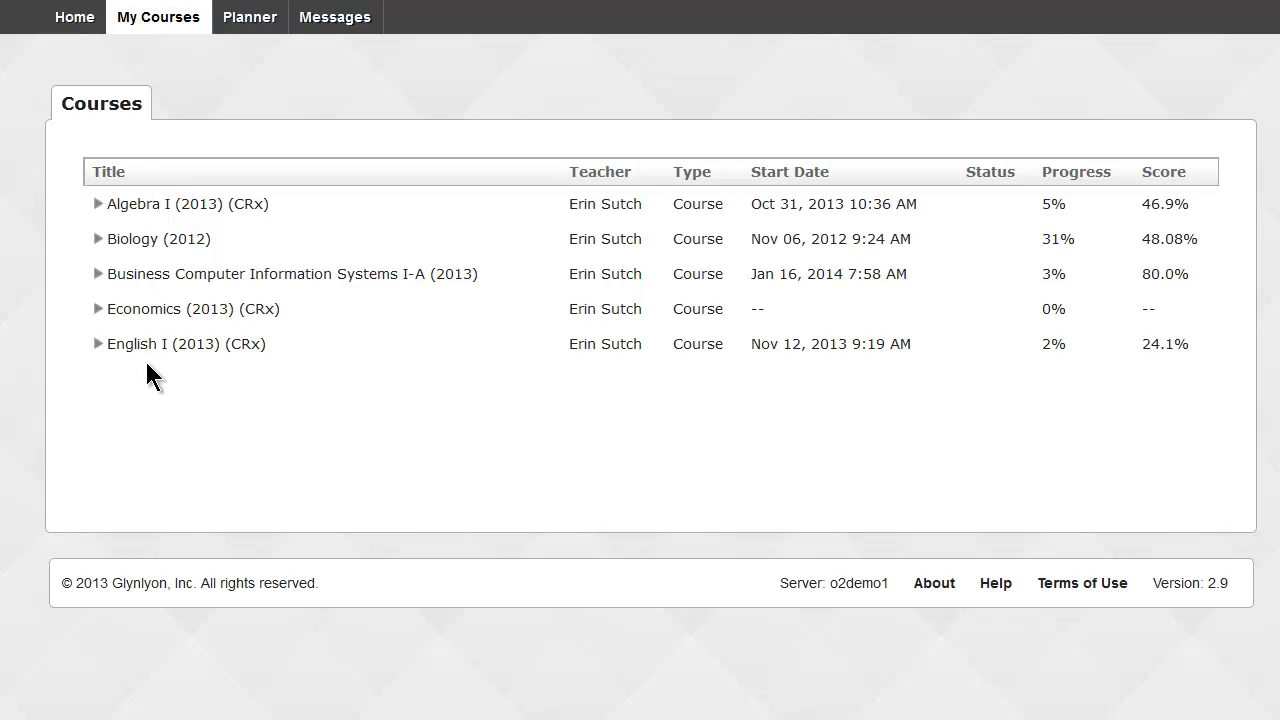
Expand Business Computer Information Systems I-A and 1. COMMUNICATION SKILLS; review the 100 score and 0% e-mail project.
left_click(98, 274)
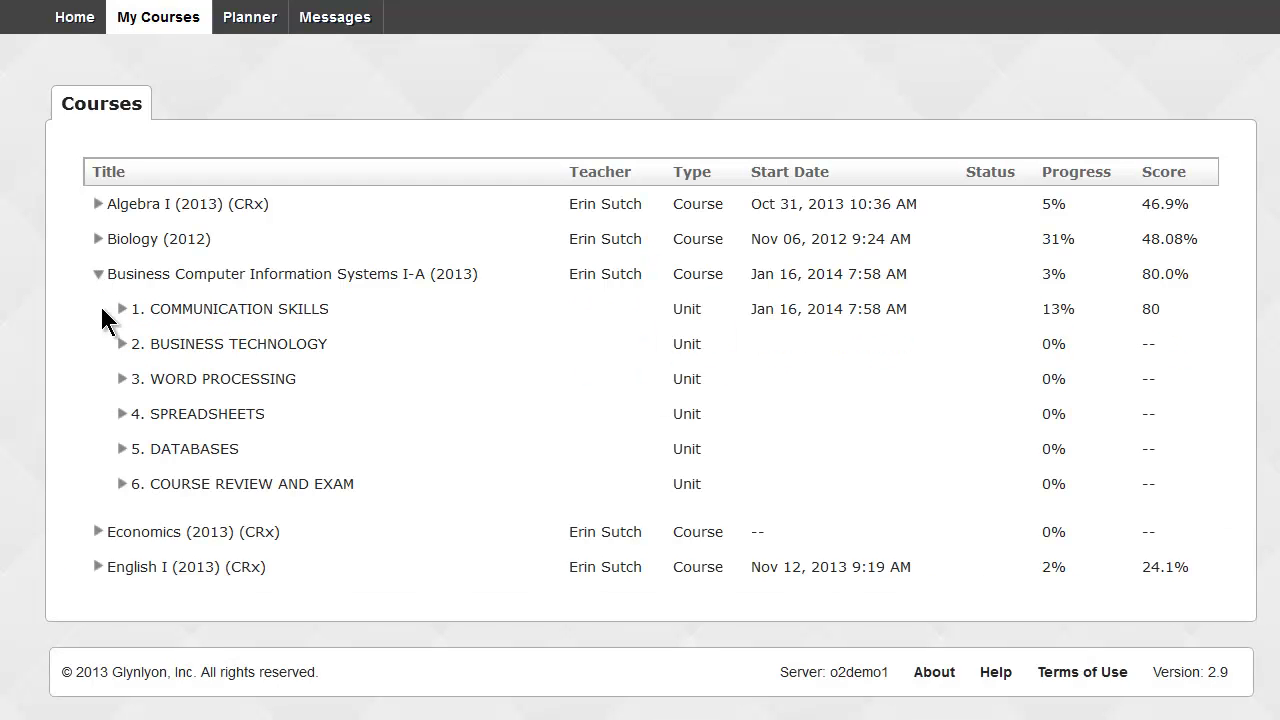
left_click(120, 310)
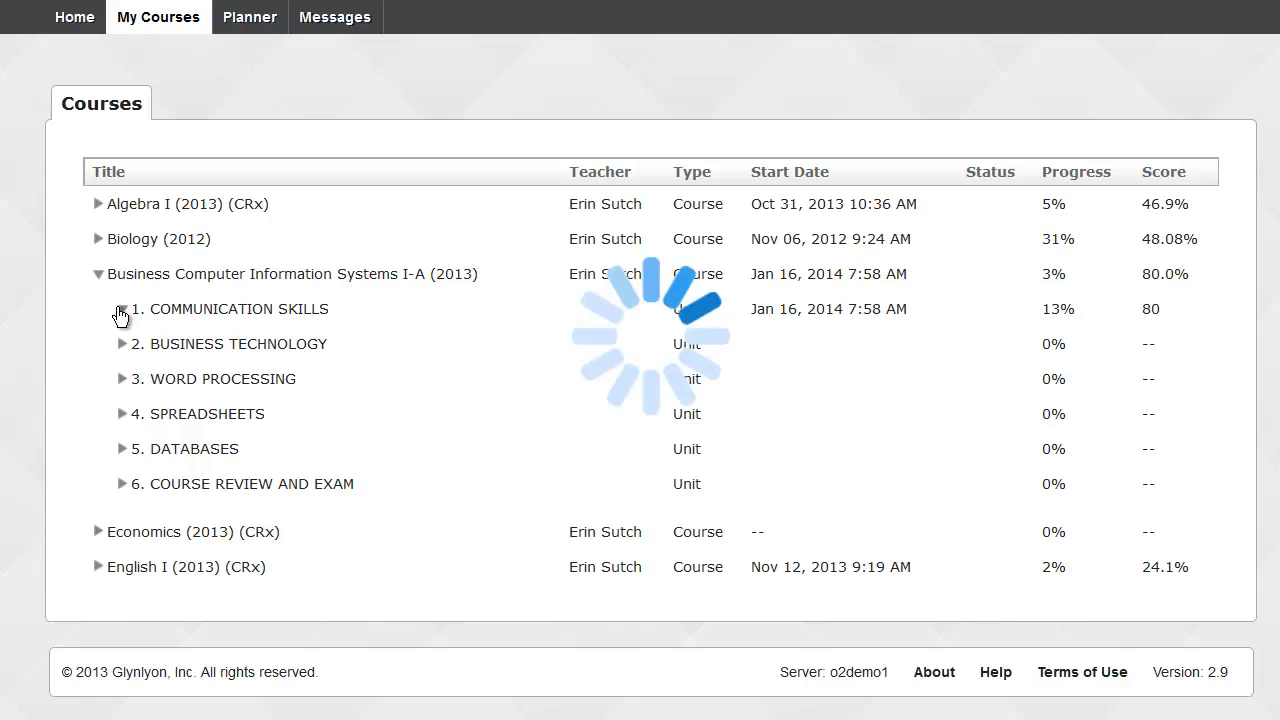
scroll(120, 316, "down", 2)
scroll(120, 316, "down", 2)
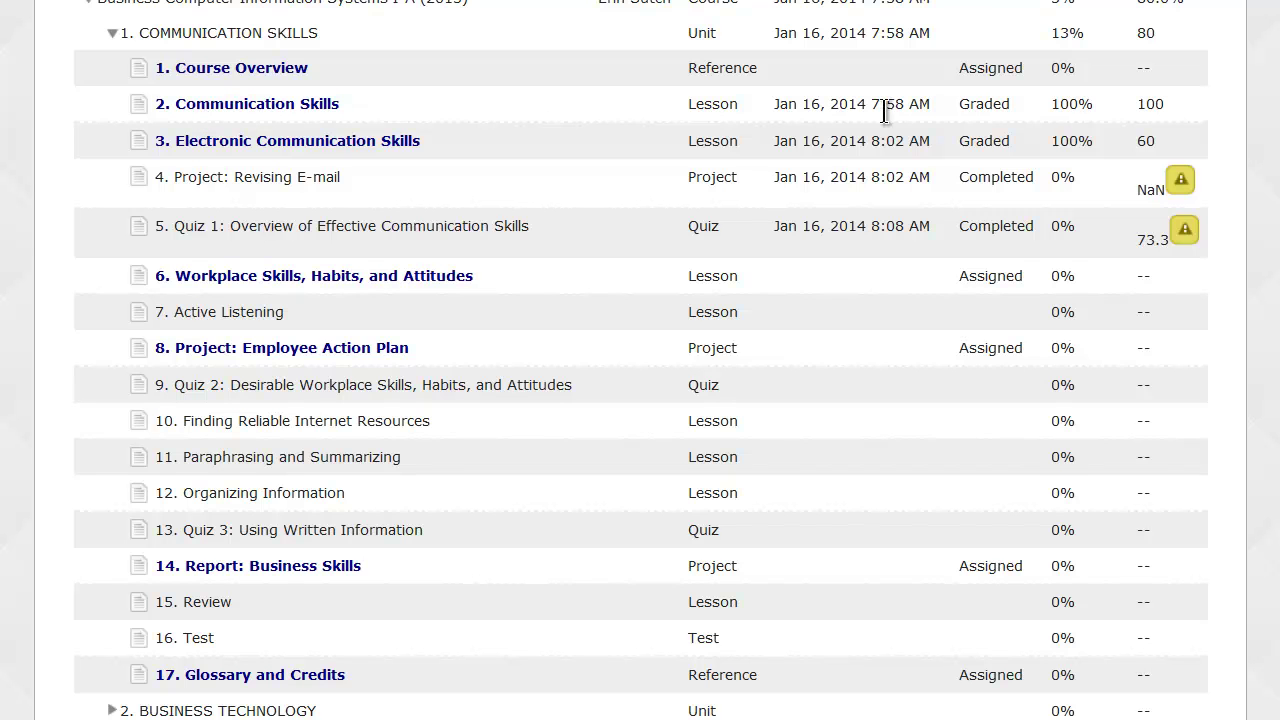
left_click_drag(1142, 104, 1167, 100)
left_click_drag(1050, 178, 1080, 190)
scroll(363, 322, "up", 3)
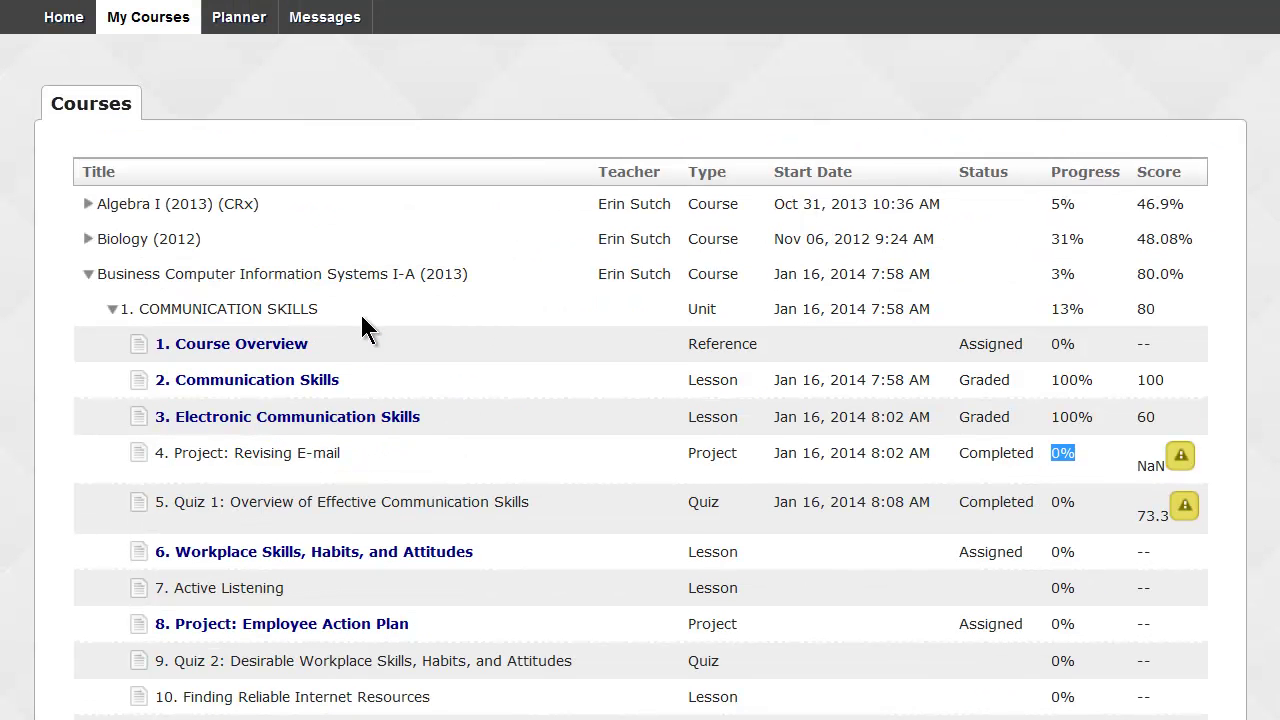
left_click(240, 30)
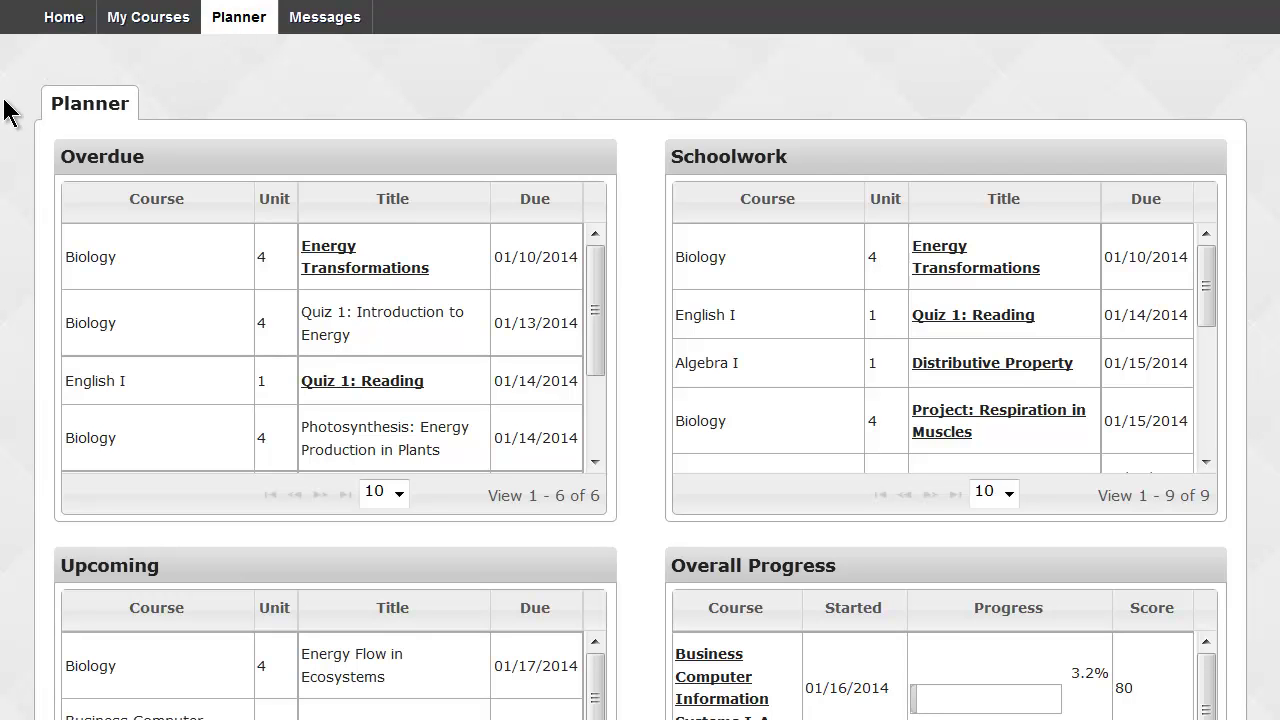
left_click_drag(59, 154, 148, 152)
left_click(156, 152)
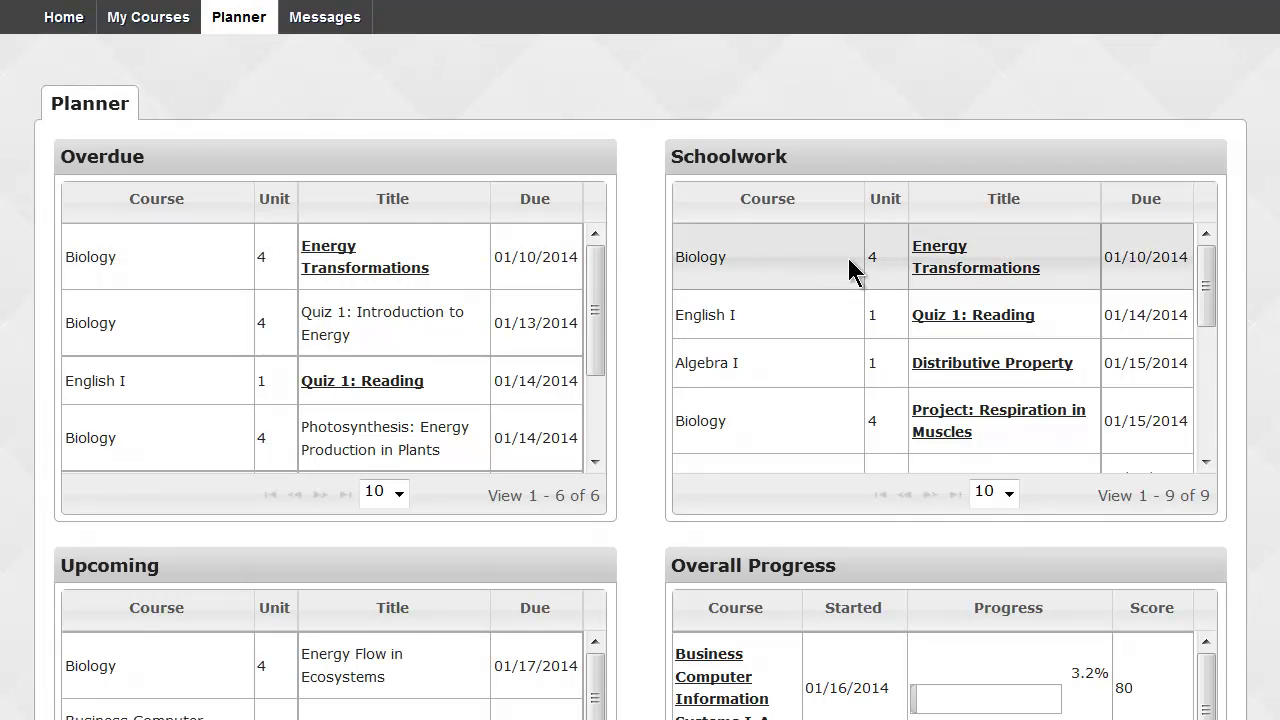
left_click_drag(669, 156, 776, 156)
left_click(790, 154)
double_click(790, 154)
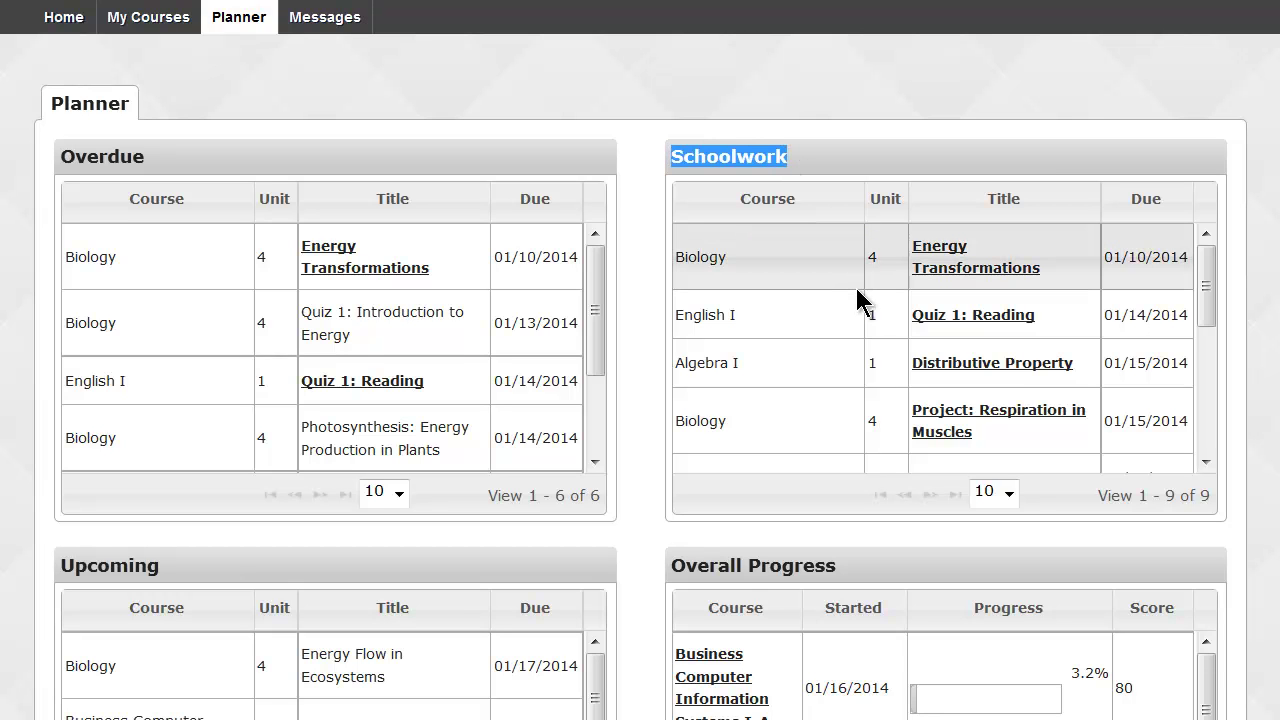
left_click_drag(1203, 286, 1231, 286)
scroll(640, 360, "down", 1)
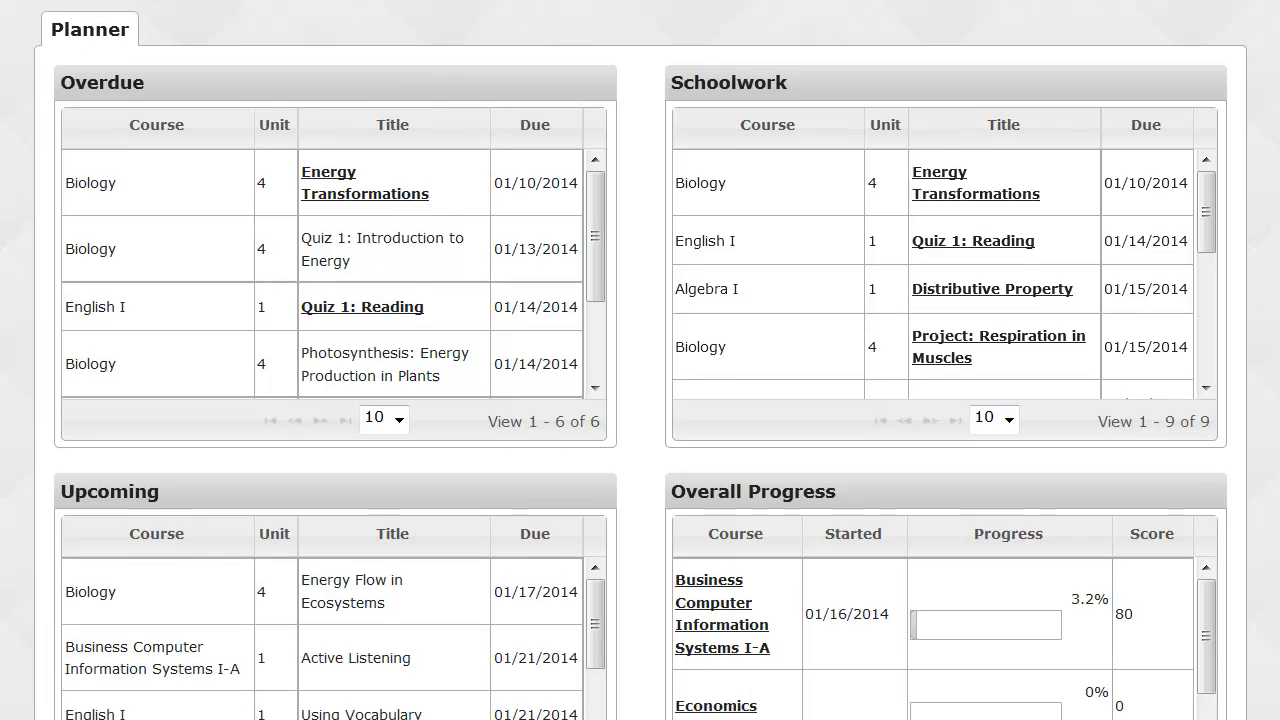
scroll(1246, 294, "down", 2)
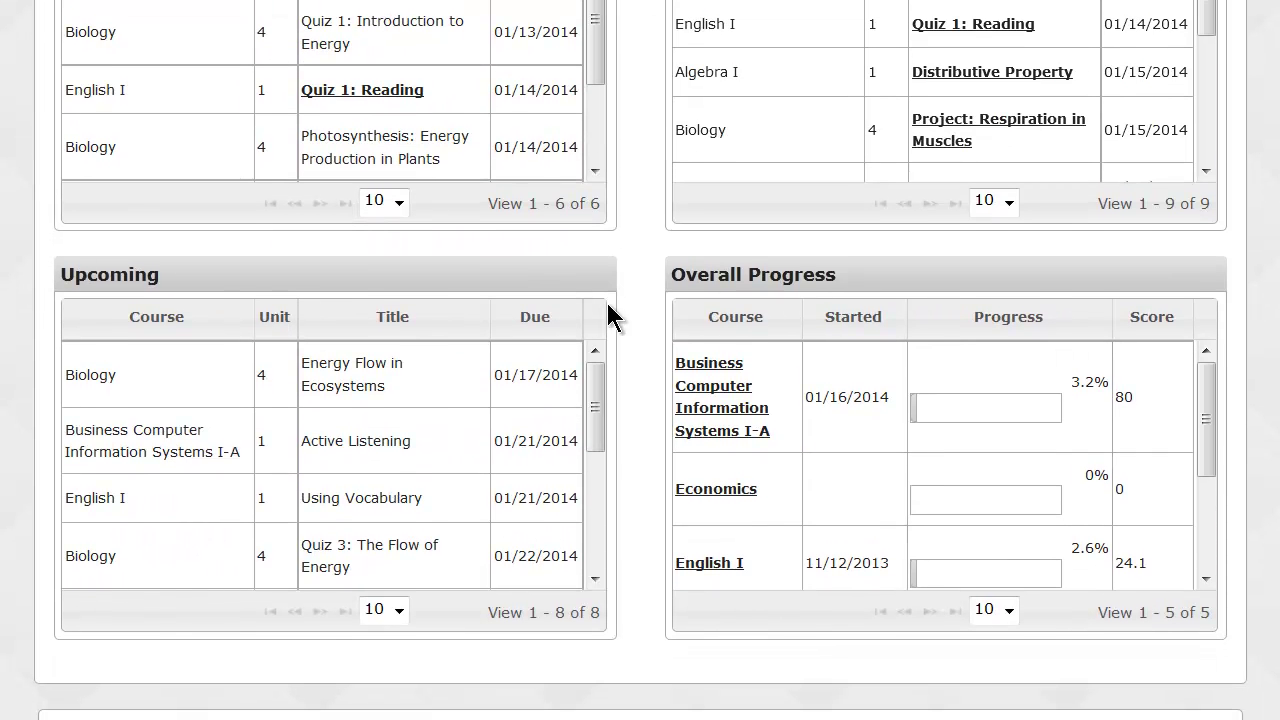
mouse_move(600, 388)
left_mouse_down()
mouse_move(609, 529)
mouse_move(620, 378)
left_mouse_up()
left_click_drag(1207, 400, 1189, 510)
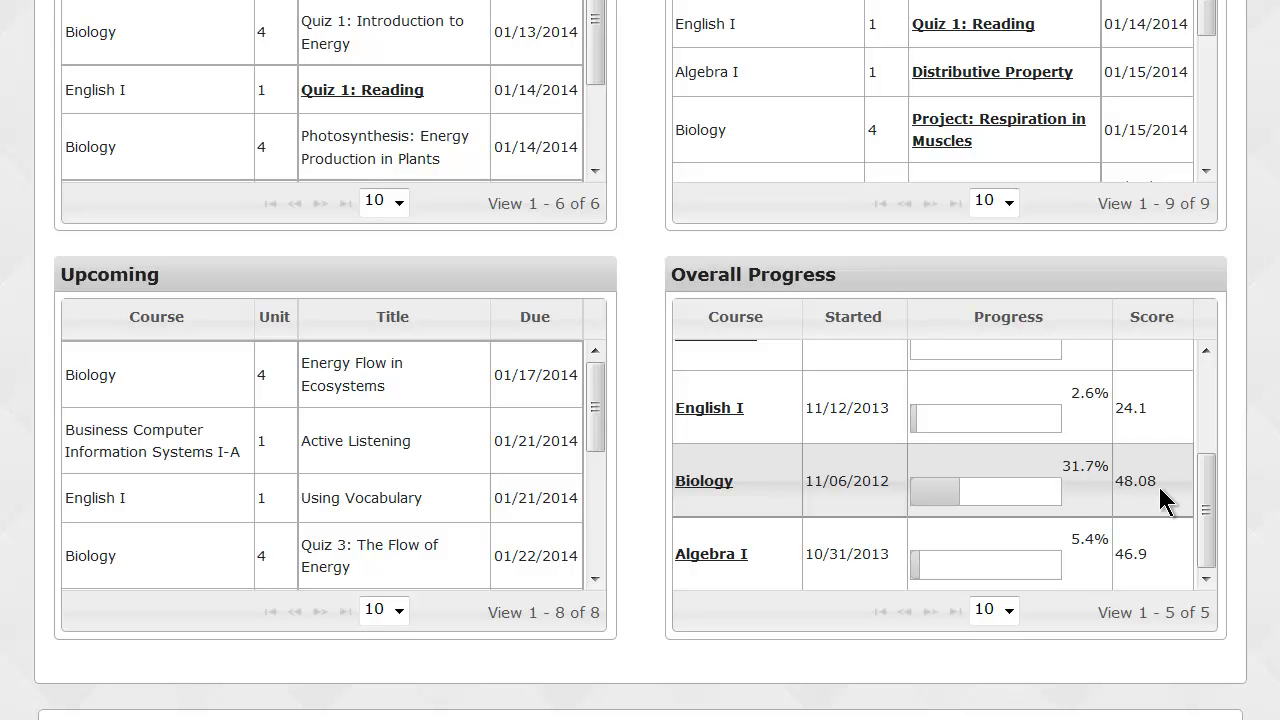
left_click_drag(1208, 508, 1211, 396)
scroll(1270, 400, "up", 1)
scroll(640, 360, "up", 2)
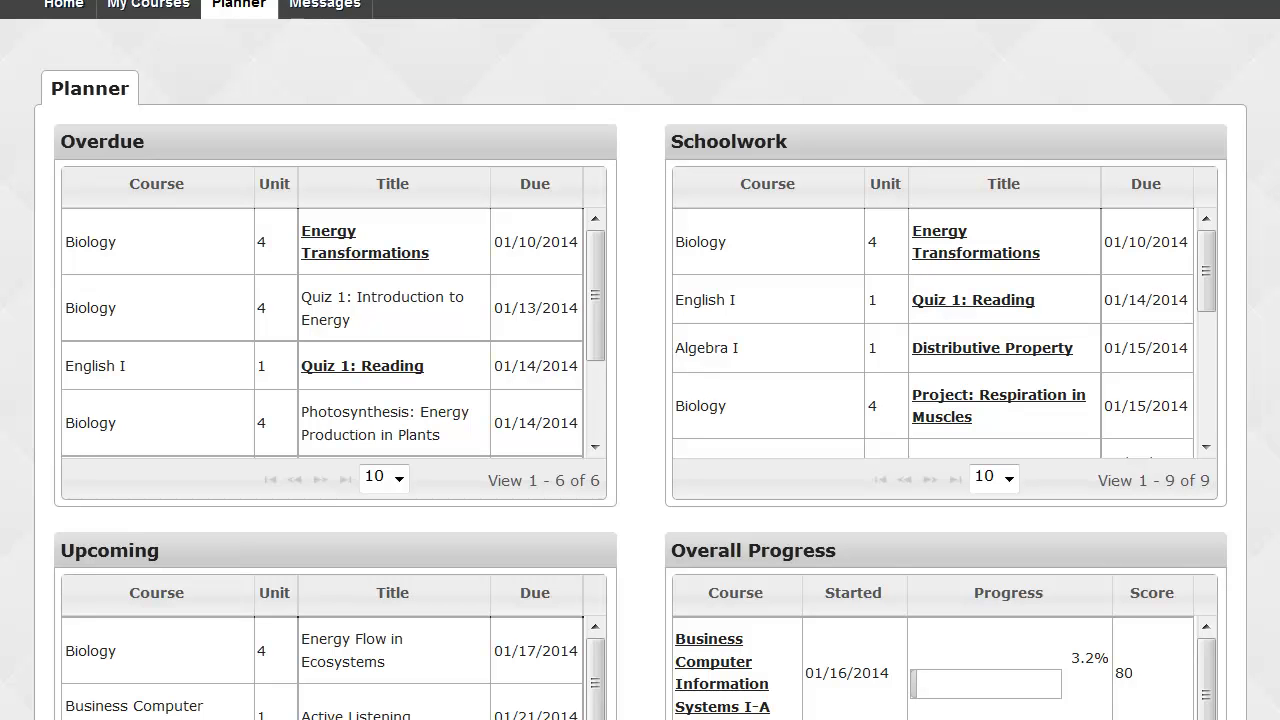
left_click_drag(1207, 277, 1215, 370)
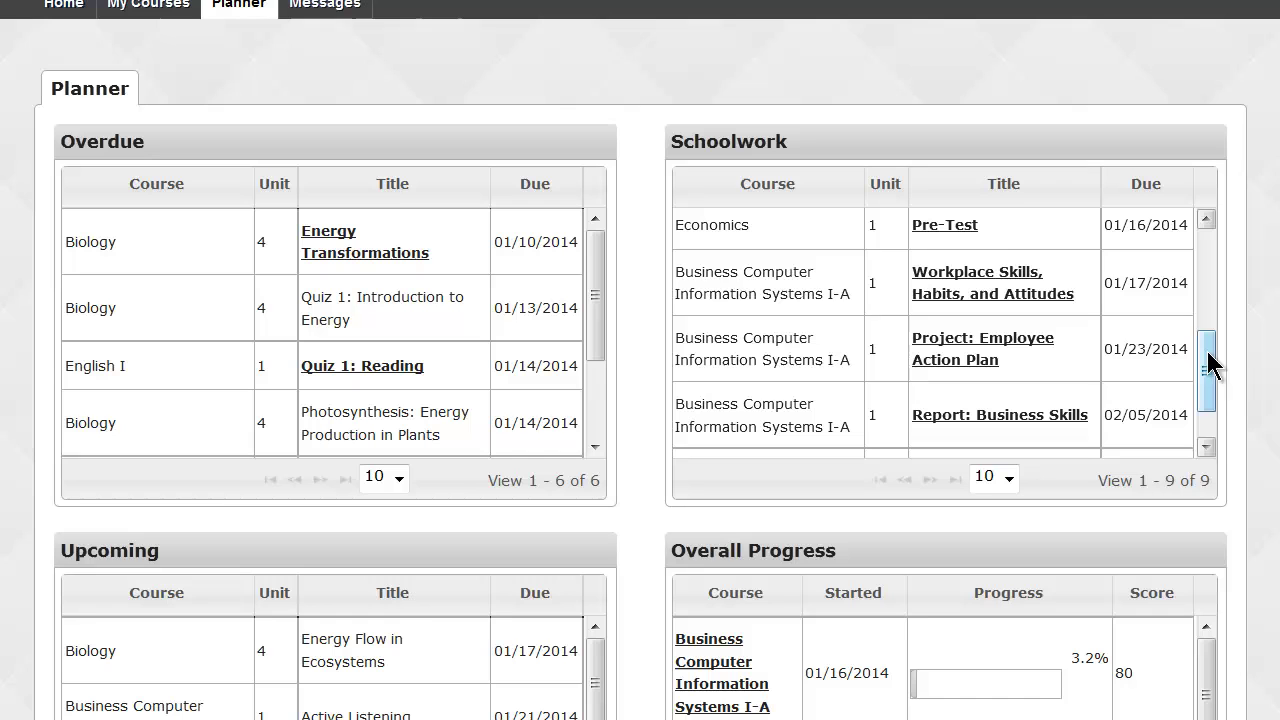
scroll(1046, 307, "up", 1)
Open the Workplace Skills, Habits, and Attitudes lesson and read its opening paragraph and OBJECTIVES.
left_click(1044, 298)
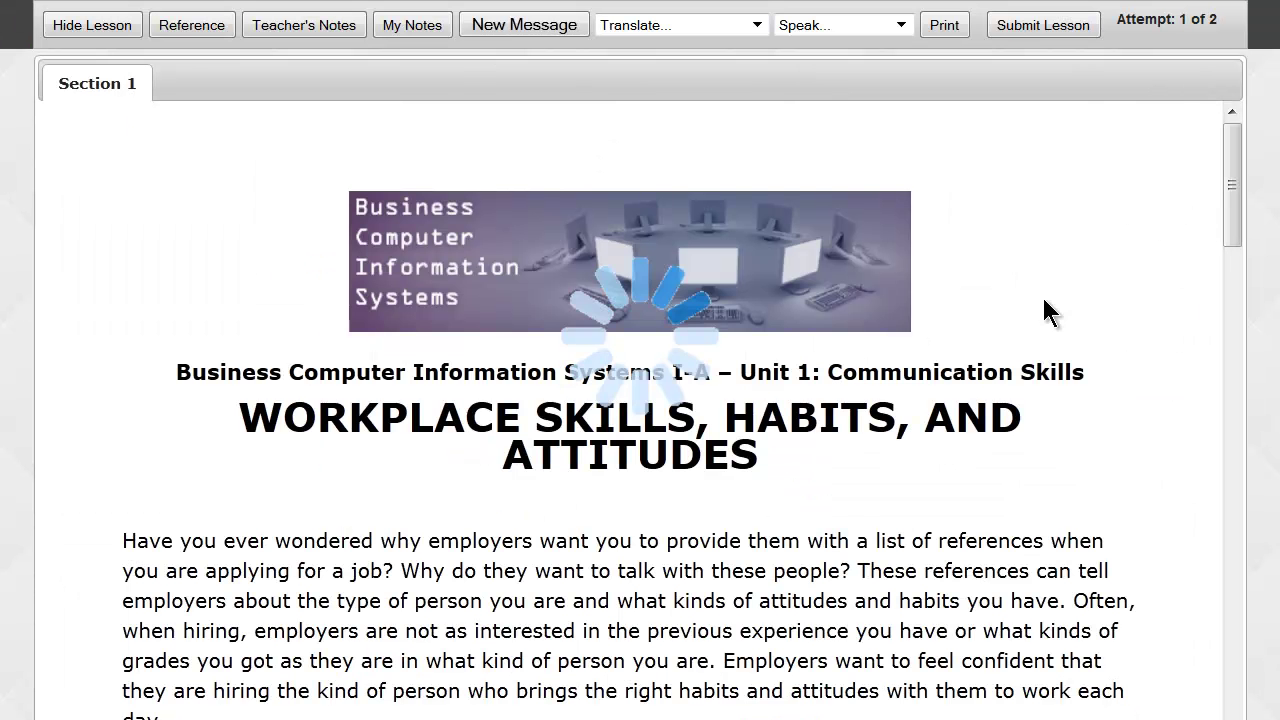
left_click_drag(1229, 175, 1237, 234)
left_click_drag(124, 163, 184, 327)
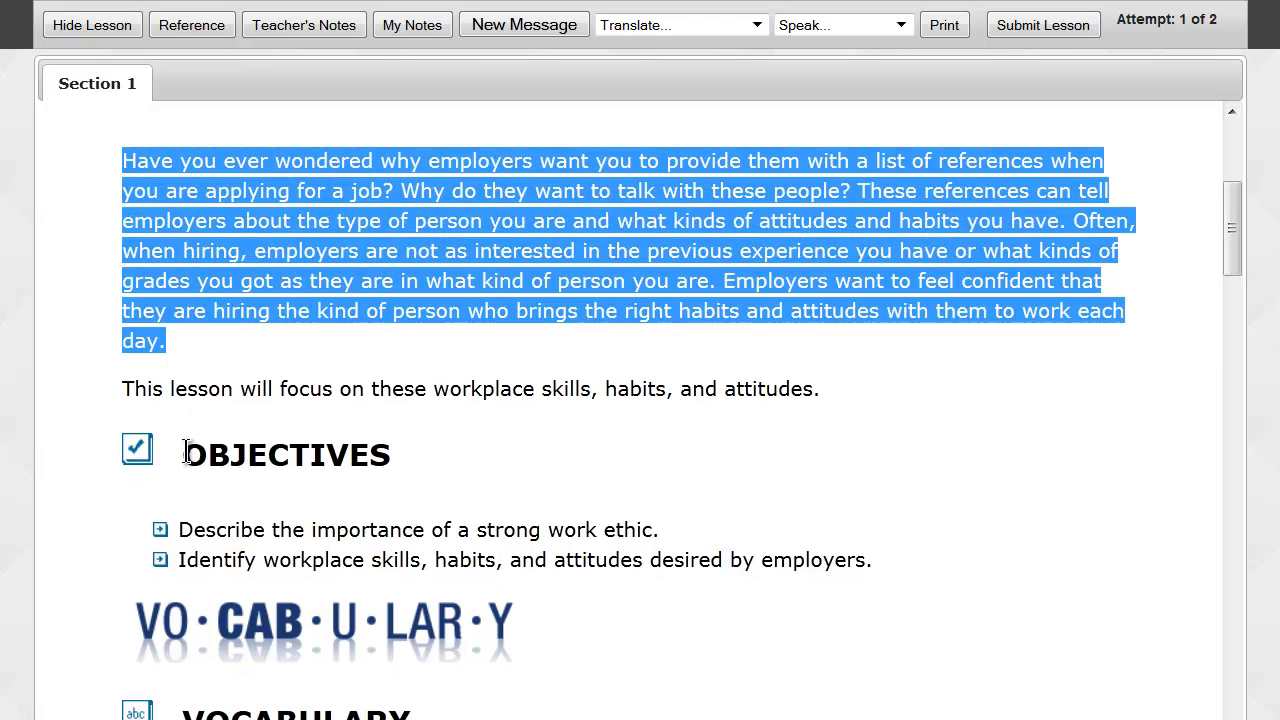
left_click_drag(185, 445, 385, 451)
scroll(445, 467, "down", 1)
scroll(445, 467, "down", 4)
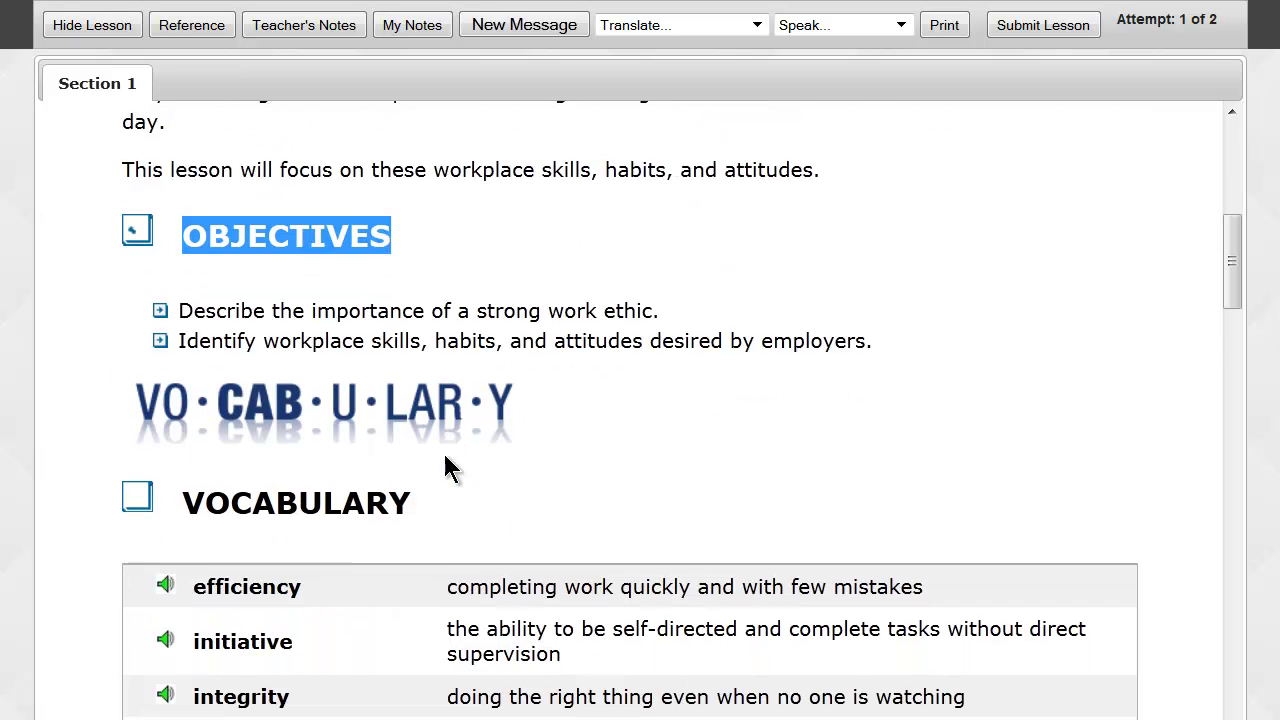
left_click_drag(183, 362, 445, 371)
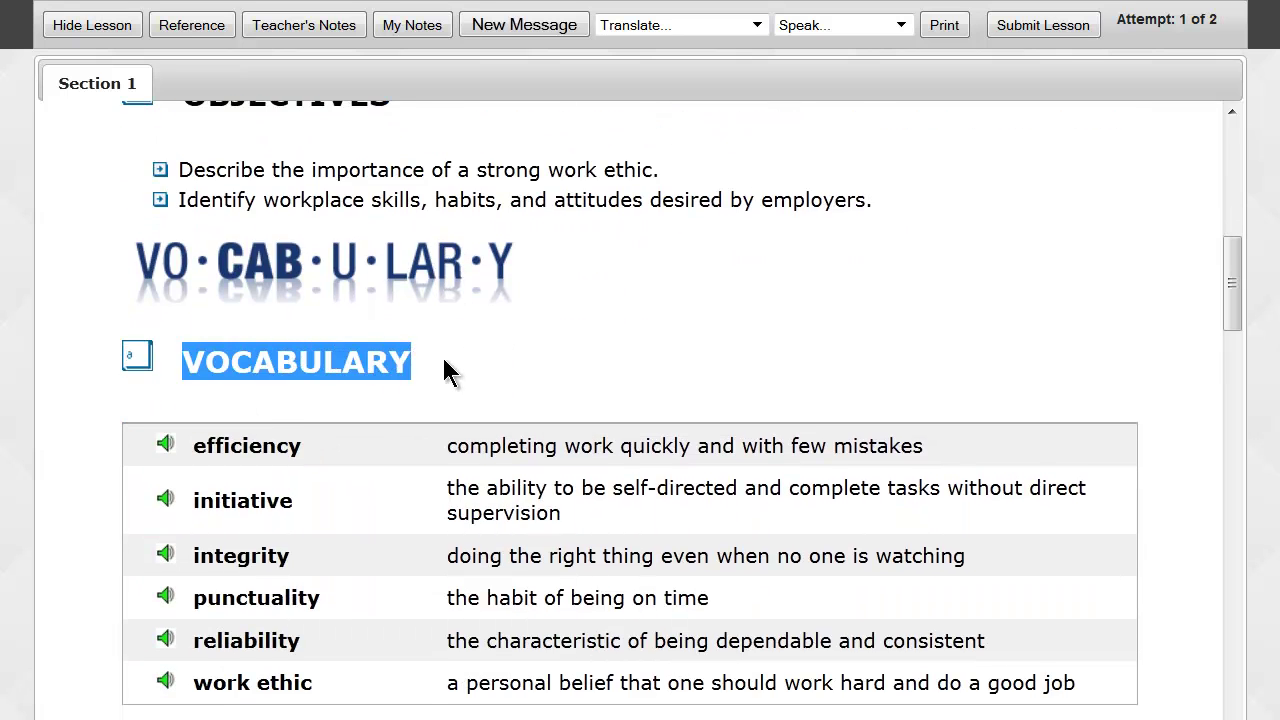
Read through the ten workplace attributes down to the Positive Workplace Attributes graphic.
scroll(443, 368, "down", 1)
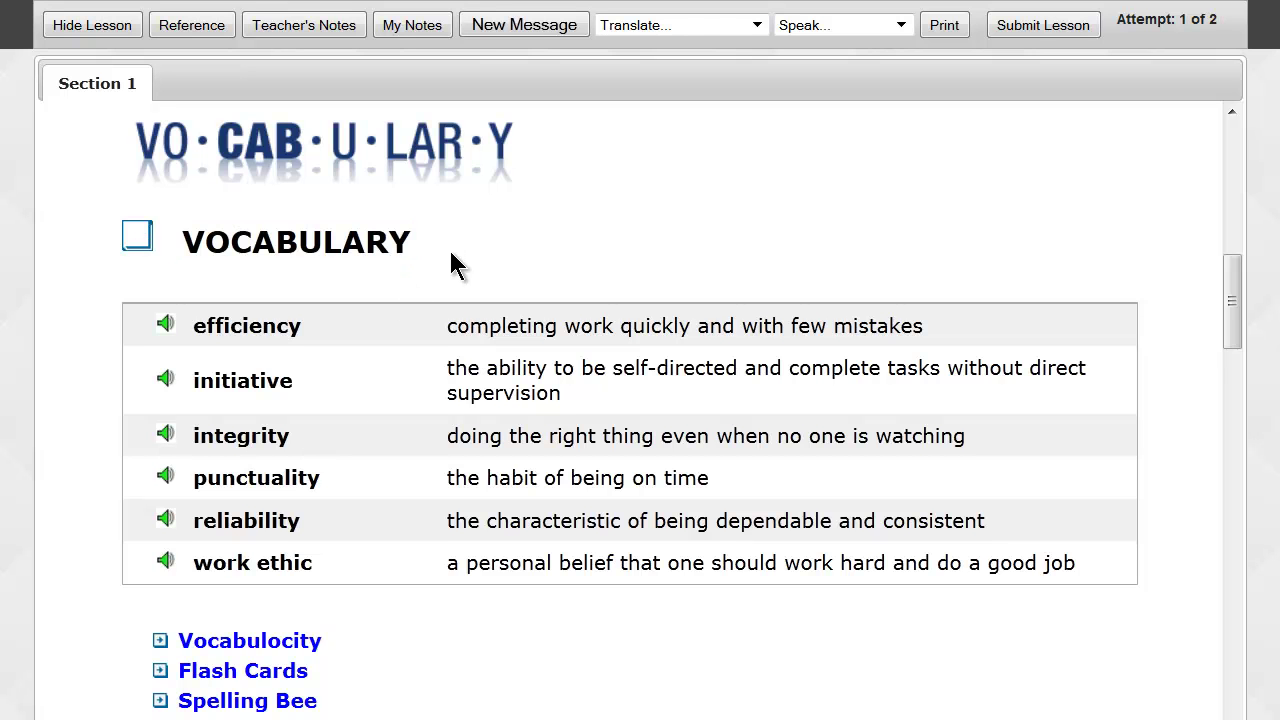
scroll(452, 262, "down", 2)
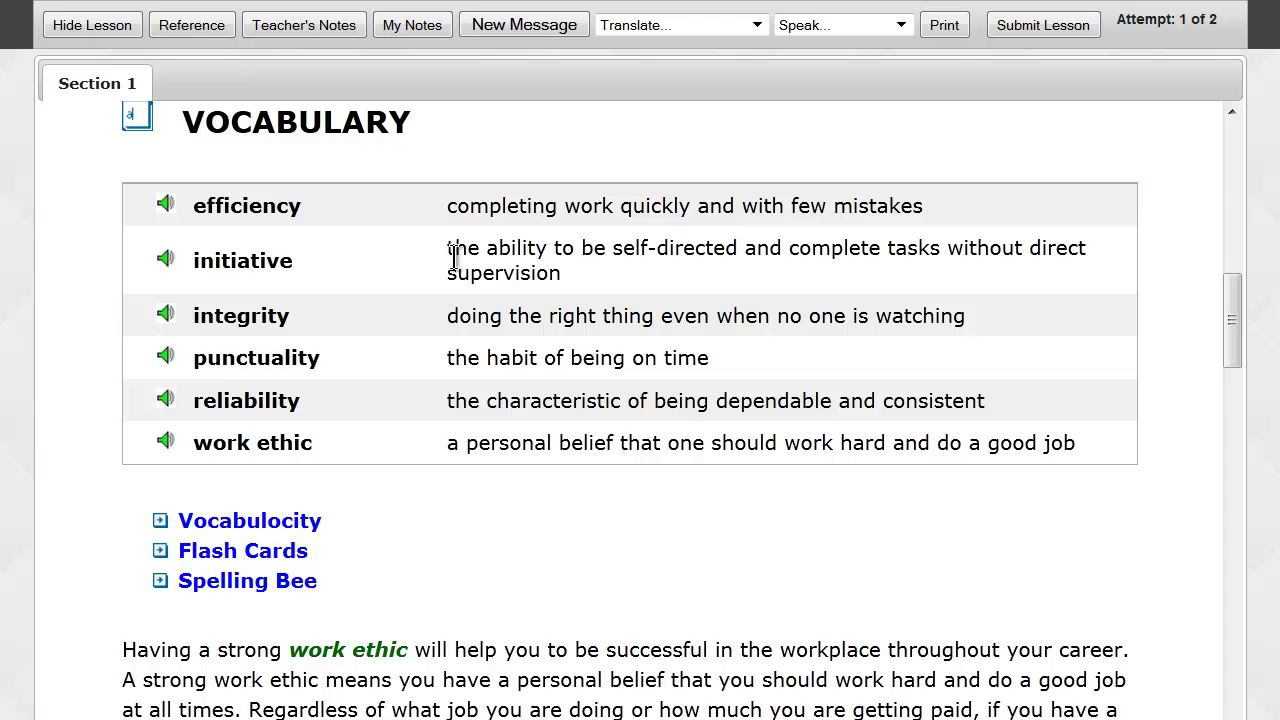
scroll(454, 258, "down", 1)
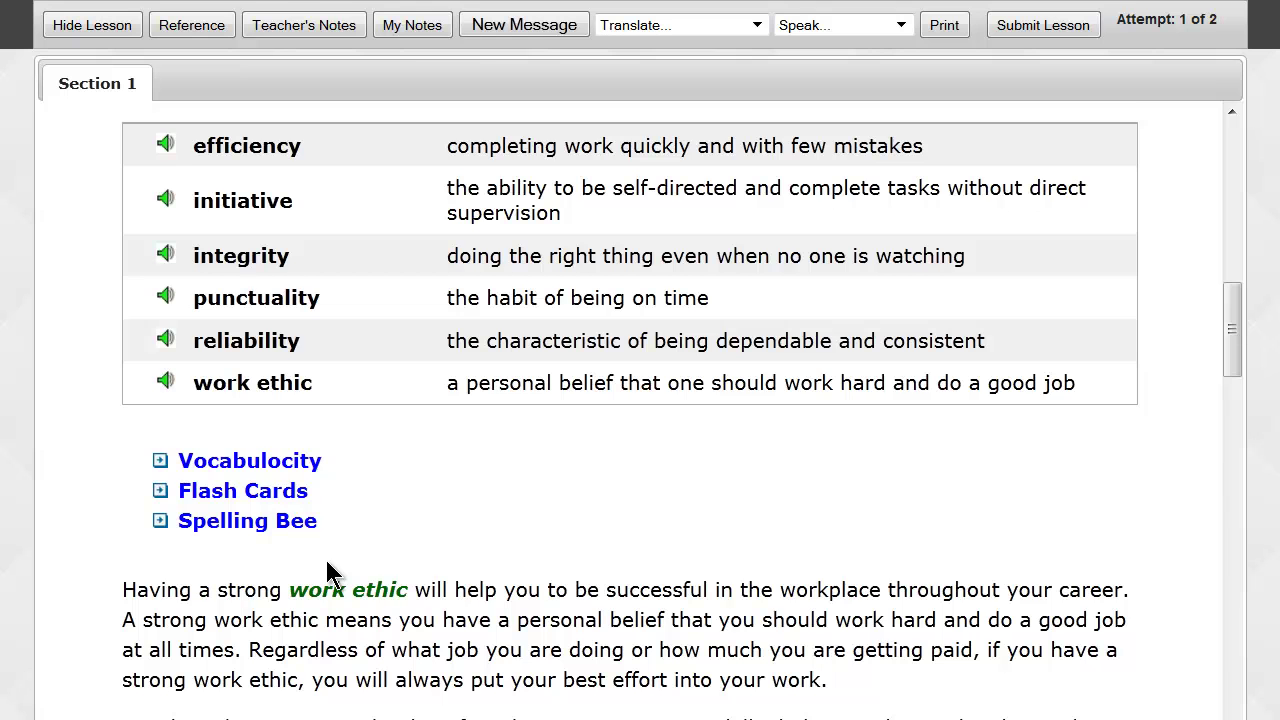
scroll(326, 560, "down", 3)
scroll(326, 560, "down", 2)
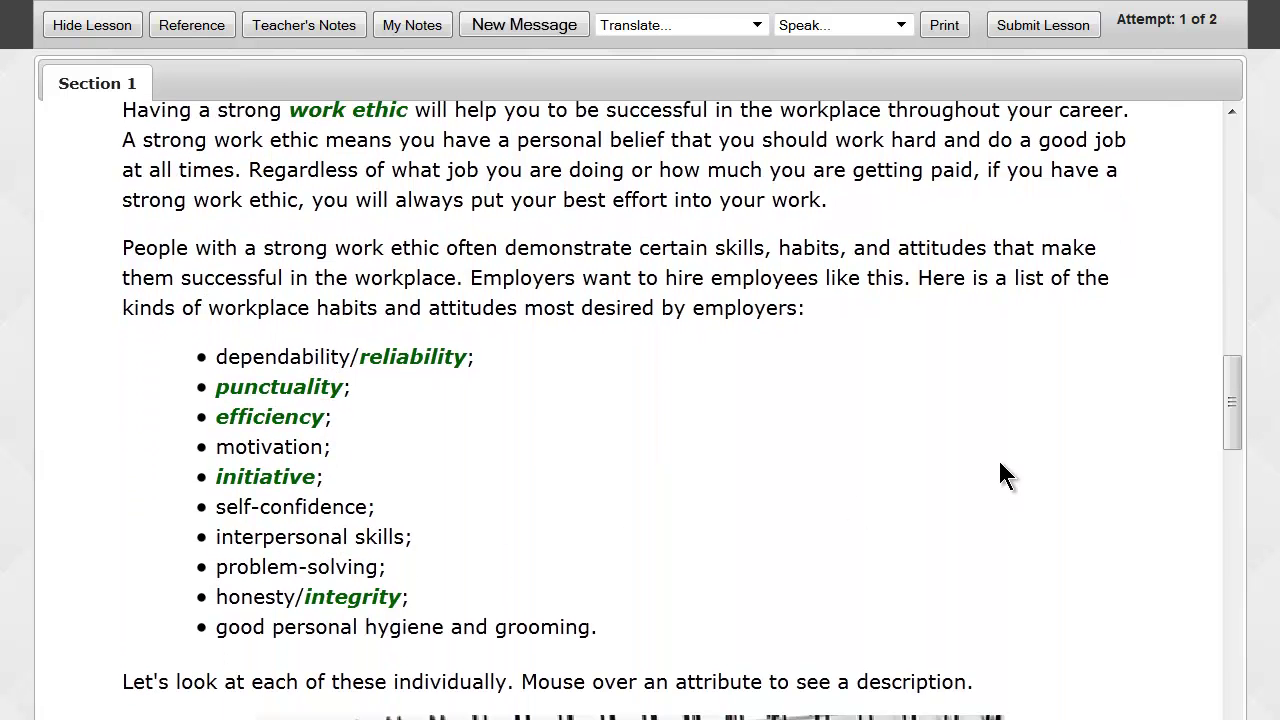
scroll(1010, 470, "down", 1)
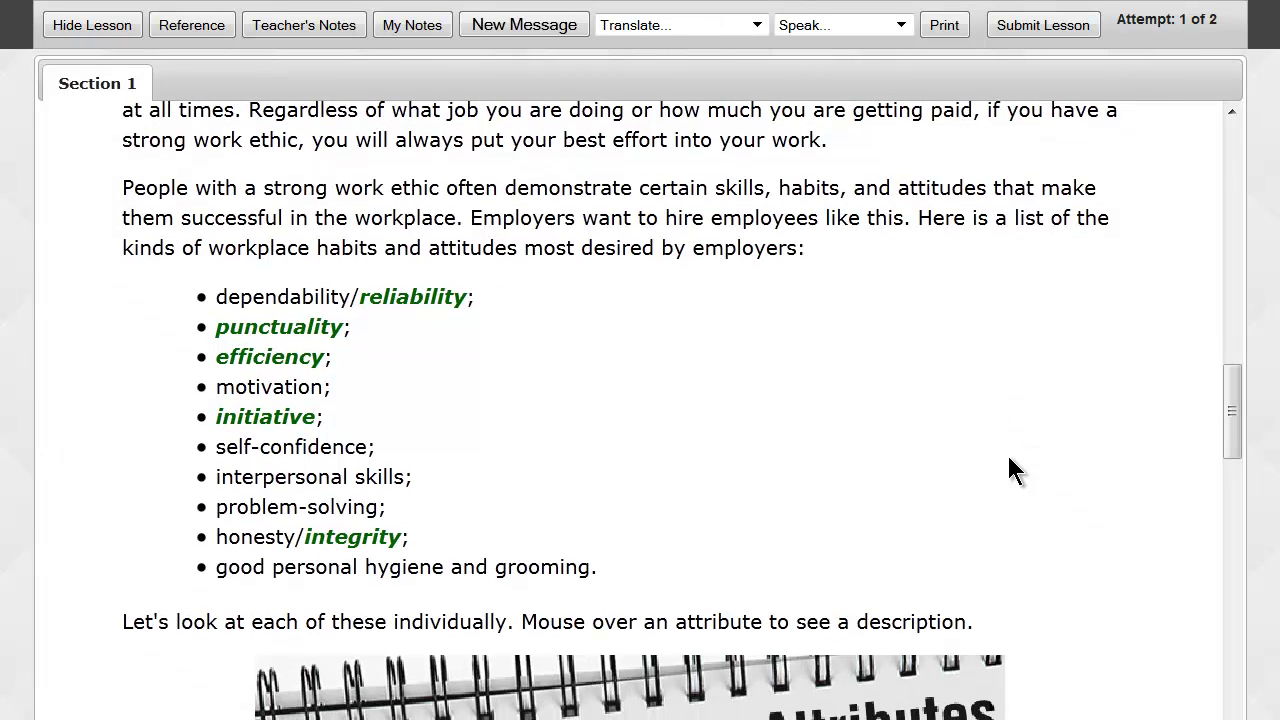
scroll(1008, 470, "up", 2)
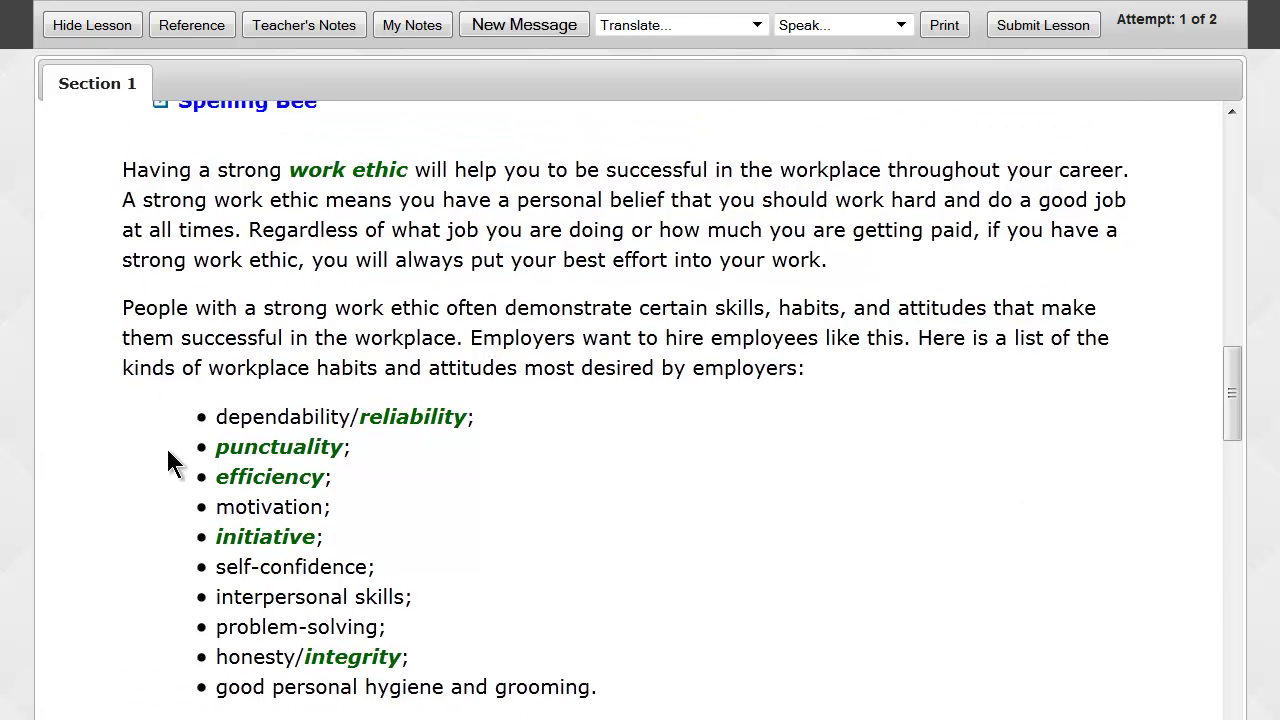
scroll(168, 462, "down", 1)
scroll(165, 460, "down", 7)
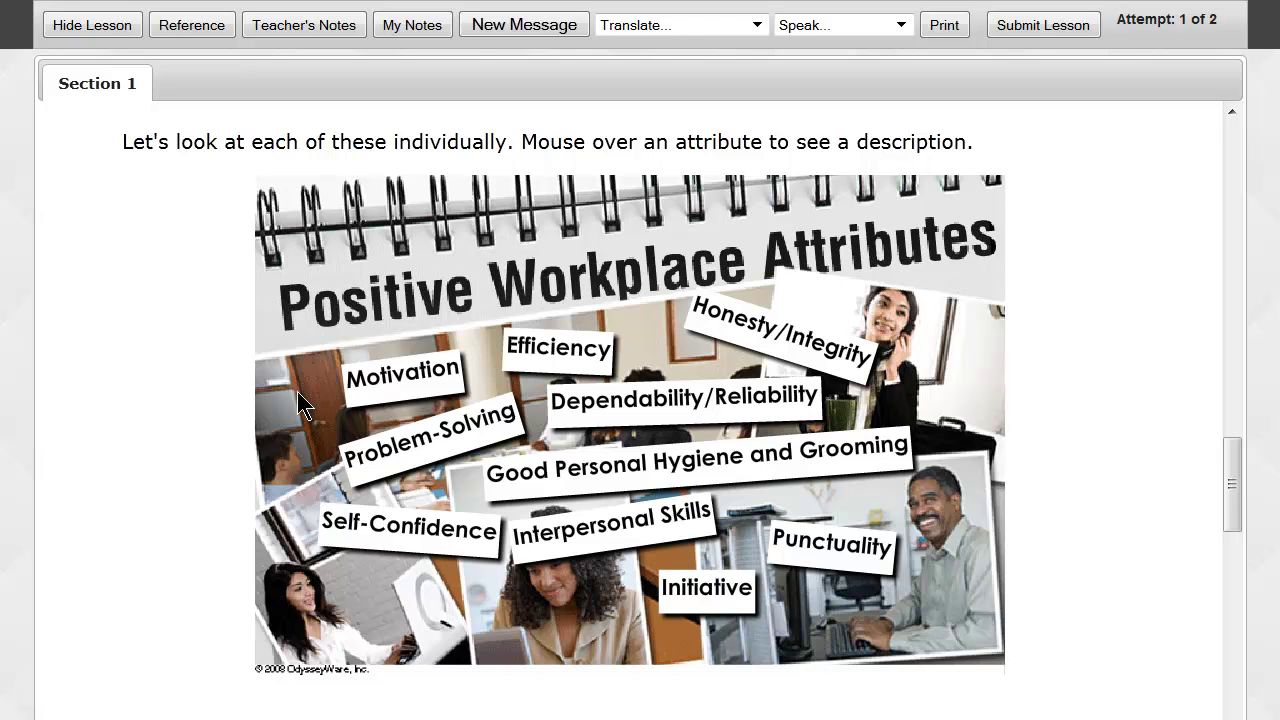
mouse_move(358, 388)
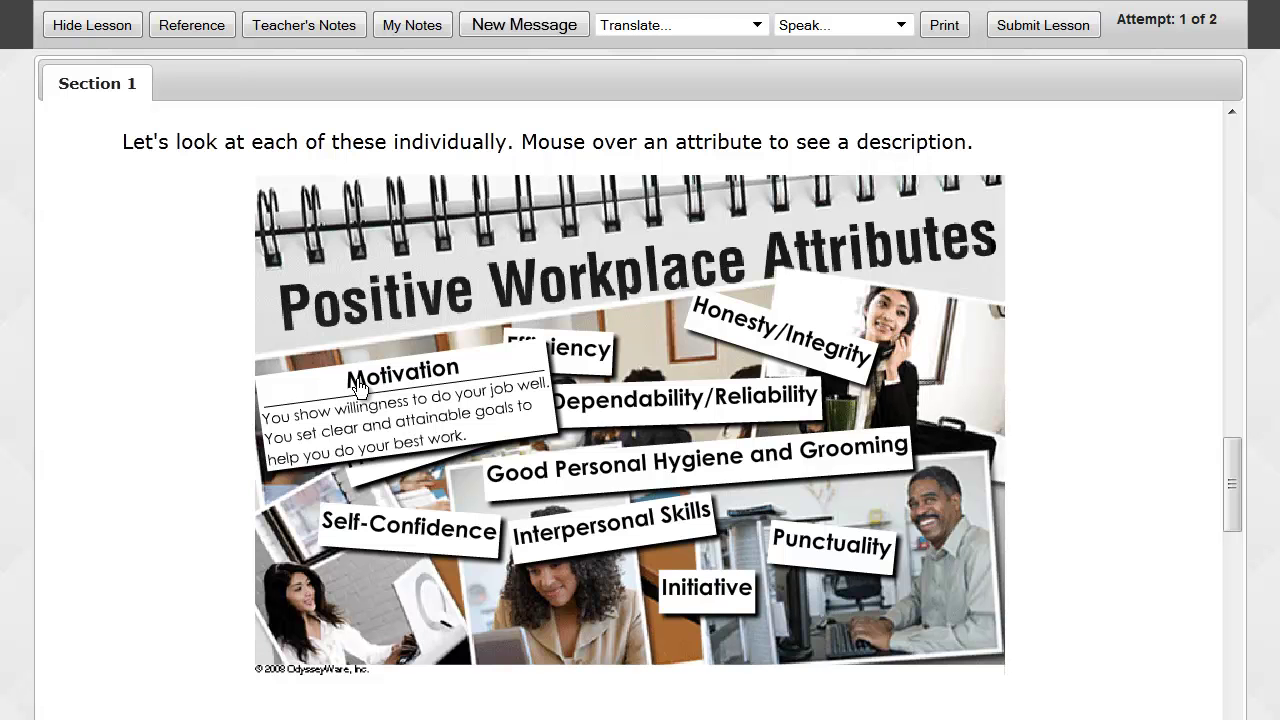
scroll(195, 458, "down", 1)
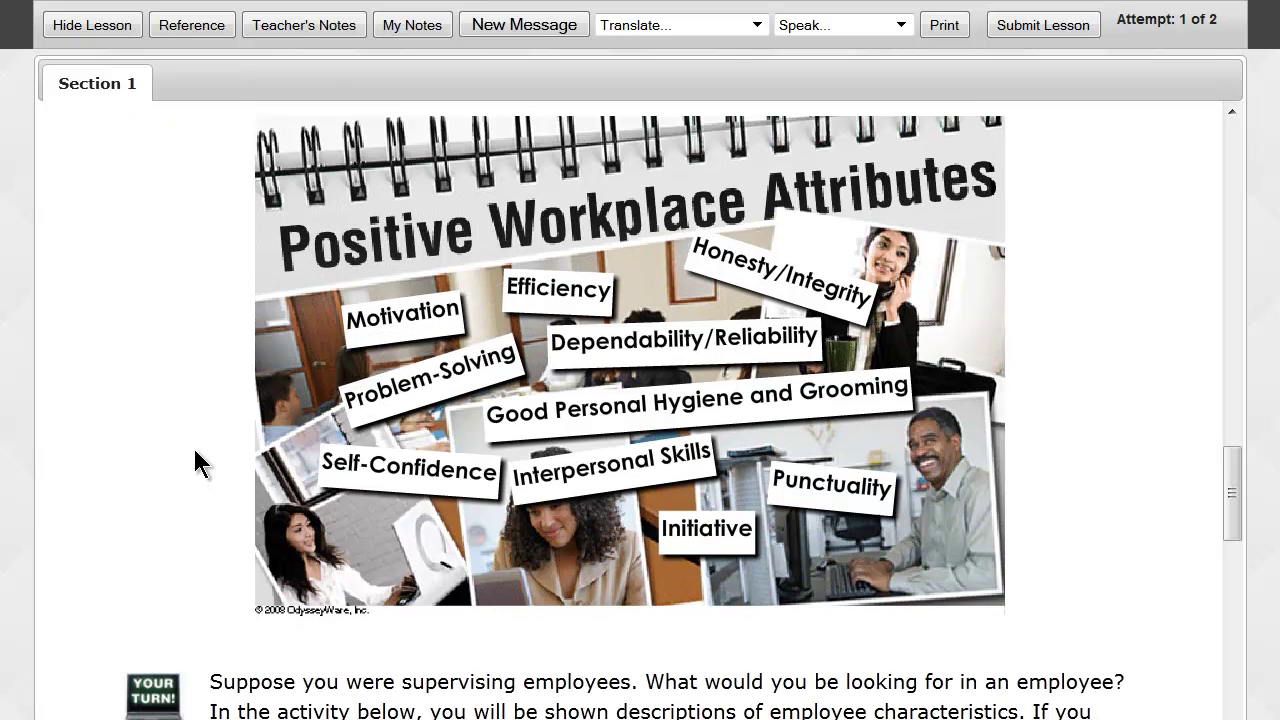
scroll(195, 462, "down", 6)
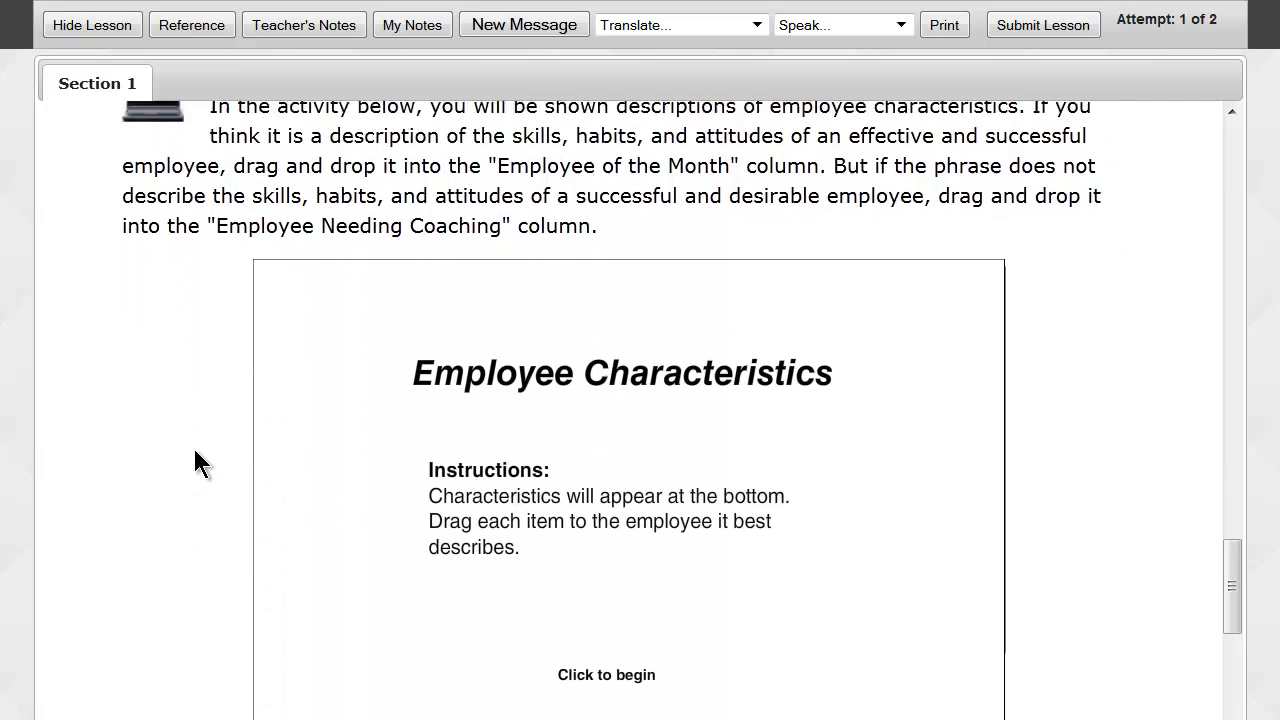
Sort phrases, e.g. 'clocks out for all breaks' to Employee of the Month, 'frequent sick calls' to Needing Coaching.
scroll(198, 462, "down", 1)
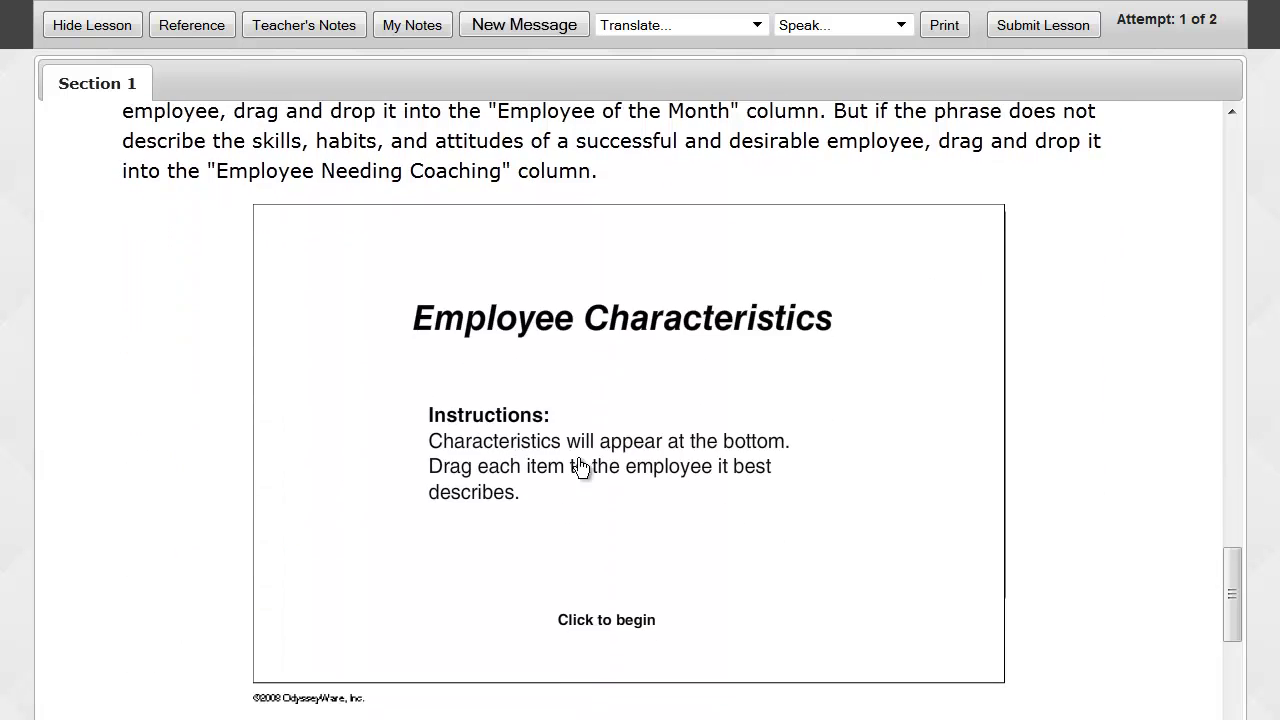
left_click(612, 460)
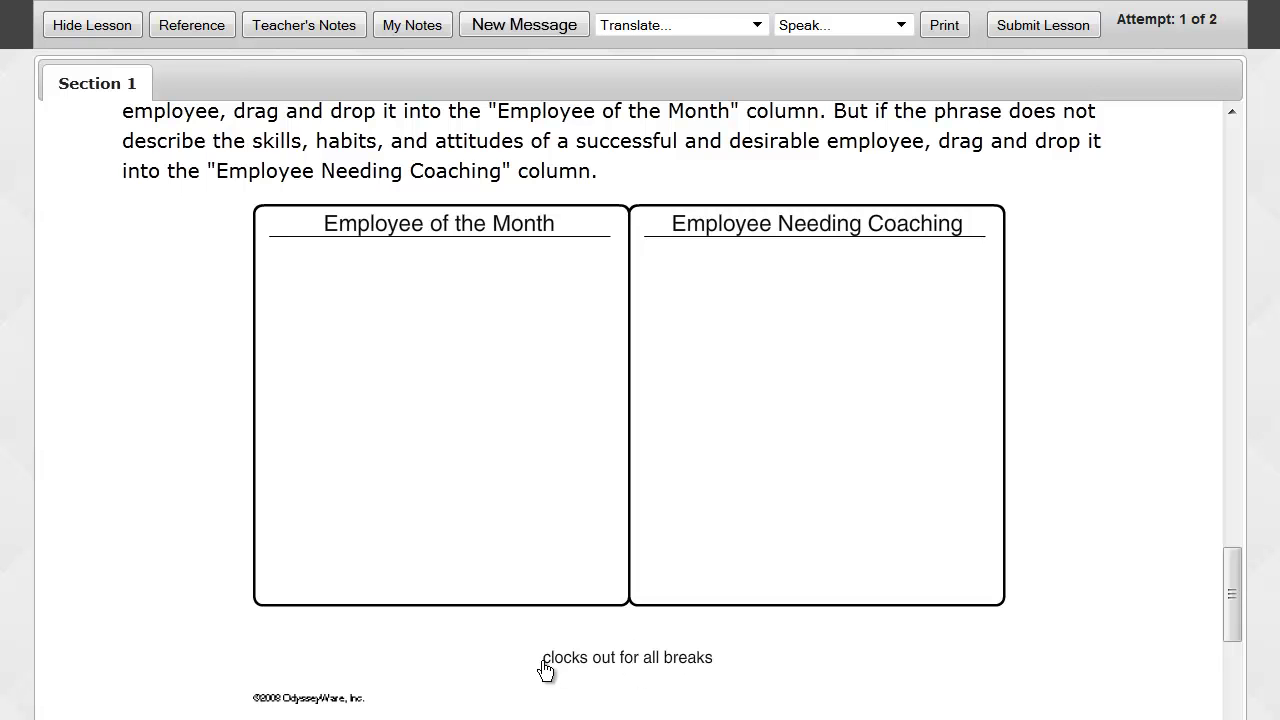
left_click_drag(677, 674, 489, 386)
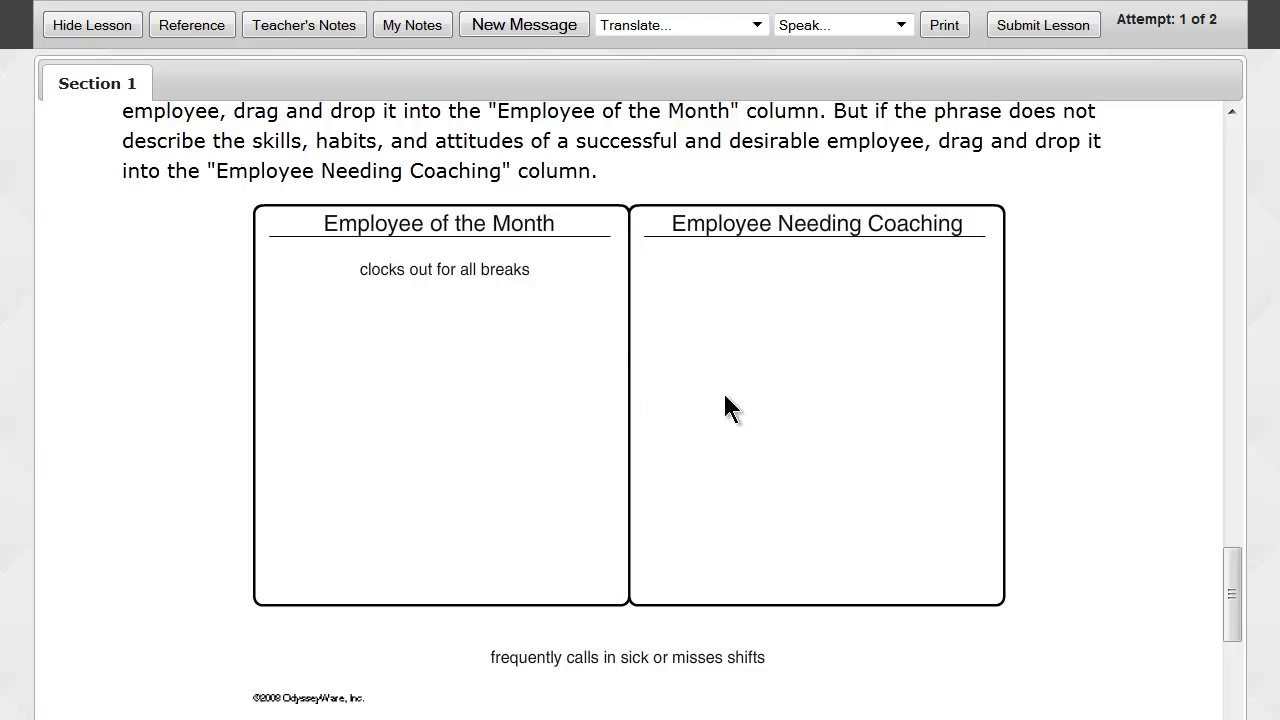
left_click_drag(632, 662, 798, 314)
left_click_drag(600, 677, 437, 340)
scroll(150, 410, "down", 2)
scroll(150, 410, "down", 3)
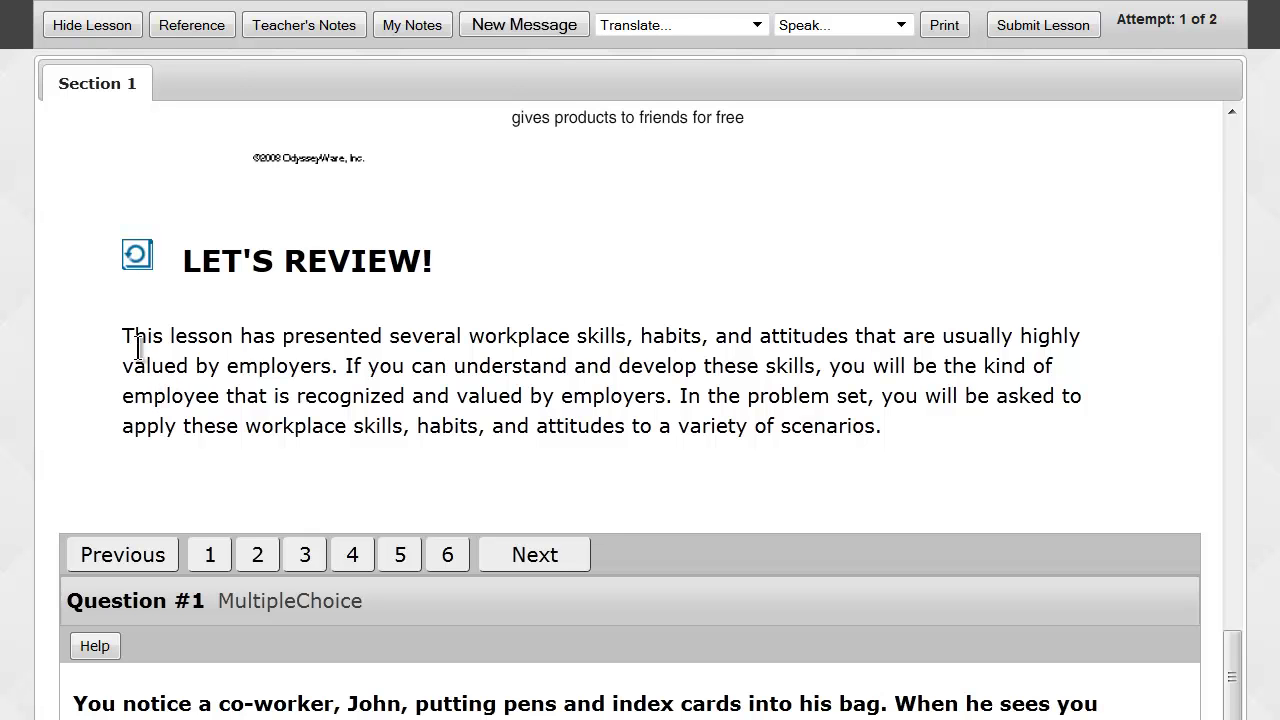
Read the Let's Review summary paragraph, highlighting it and then clearing the highlight.
left_click_drag(124, 335, 917, 427)
scroll(917, 425, "down", 3)
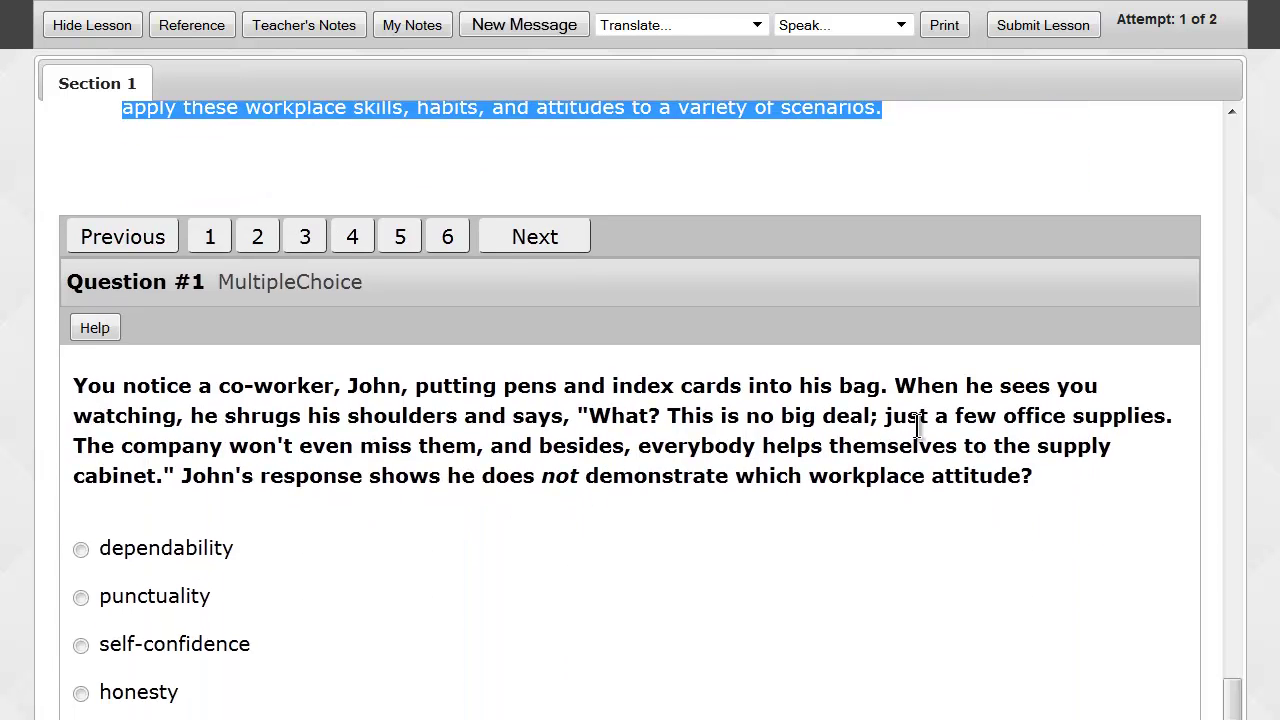
left_click(853, 431)
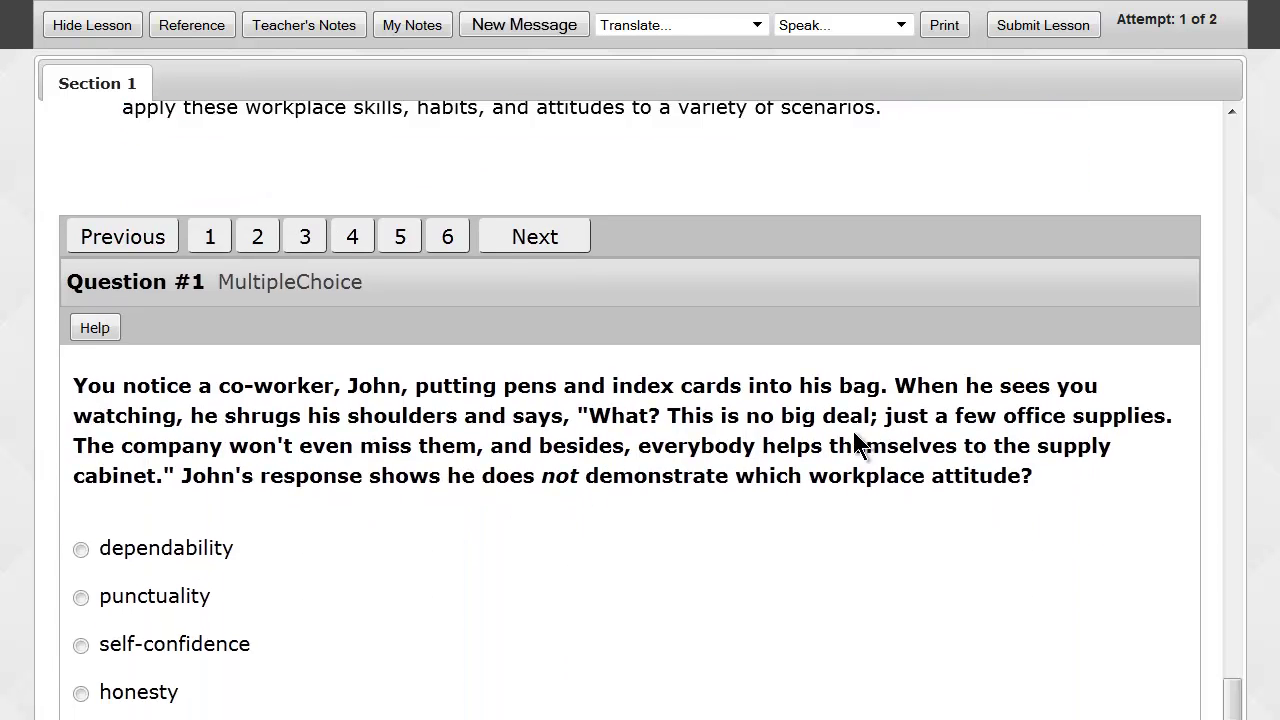
scroll(731, 446, "down", 1)
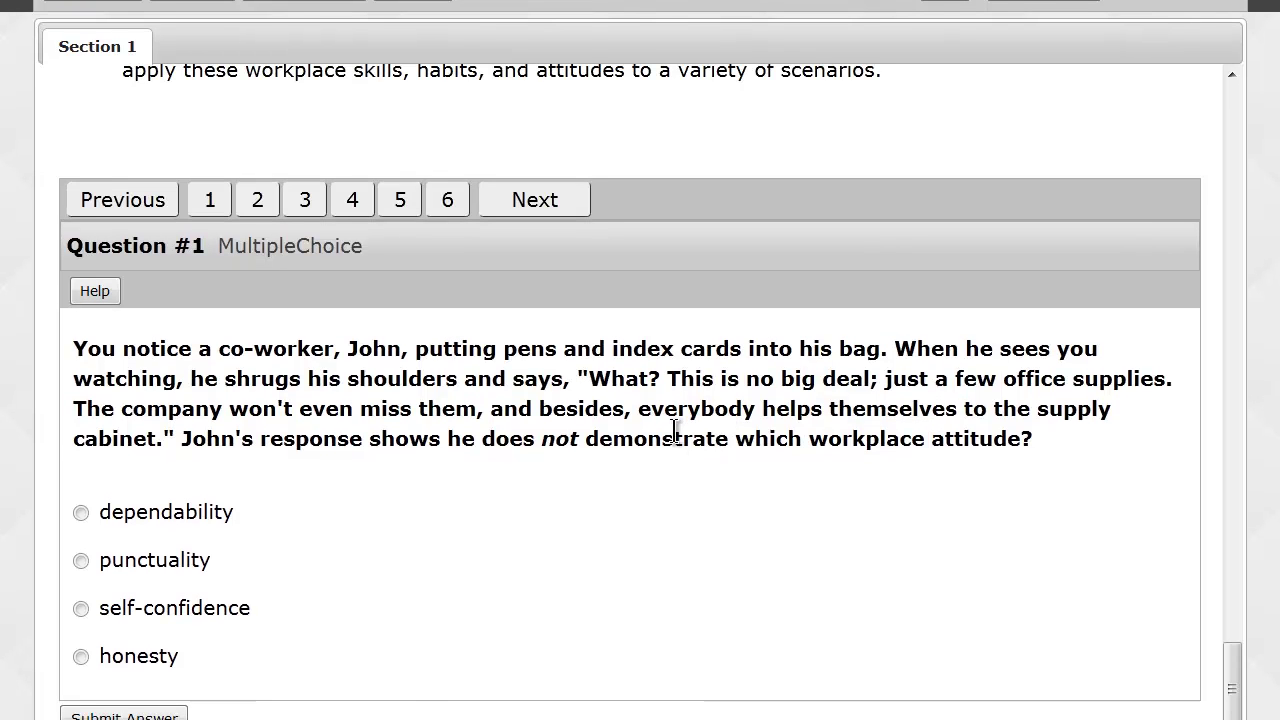
Answer Questions 1–4 with honesty, initiative, motivation and interpersonal skills.
left_click(130, 660)
left_click(124, 716)
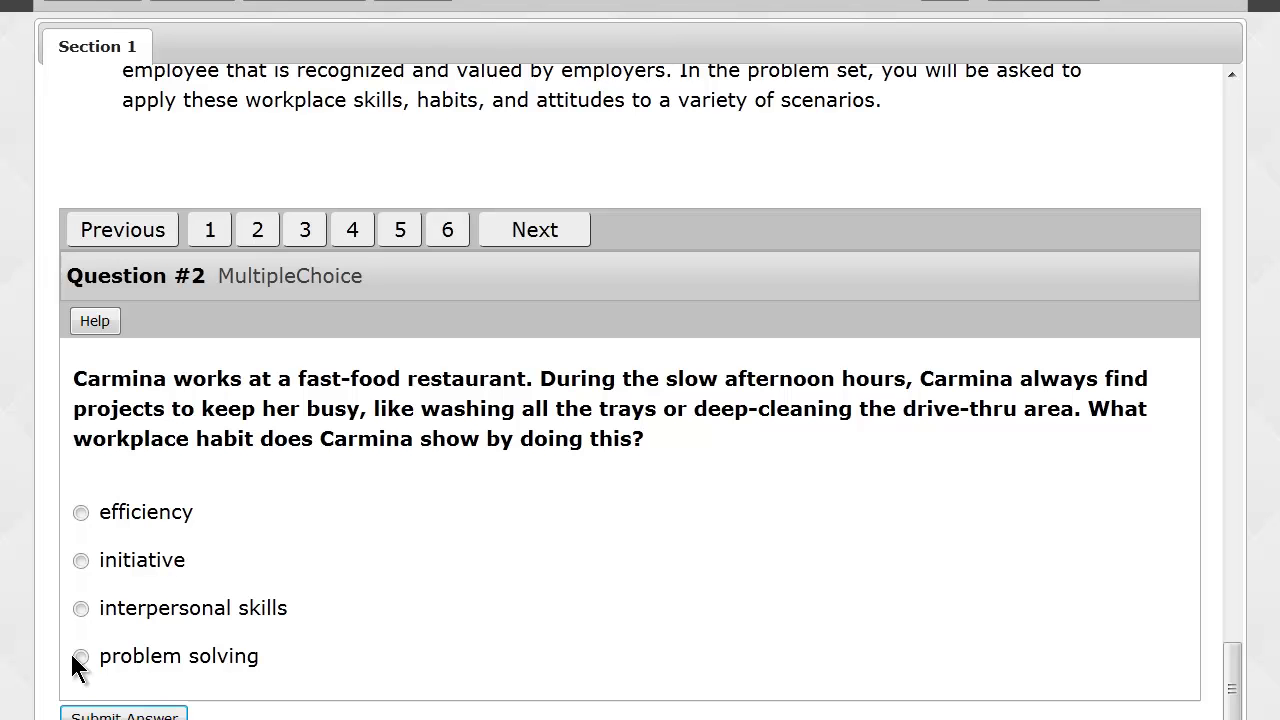
left_click(81, 562)
left_click(123, 714)
left_click(82, 657)
left_click(100, 715)
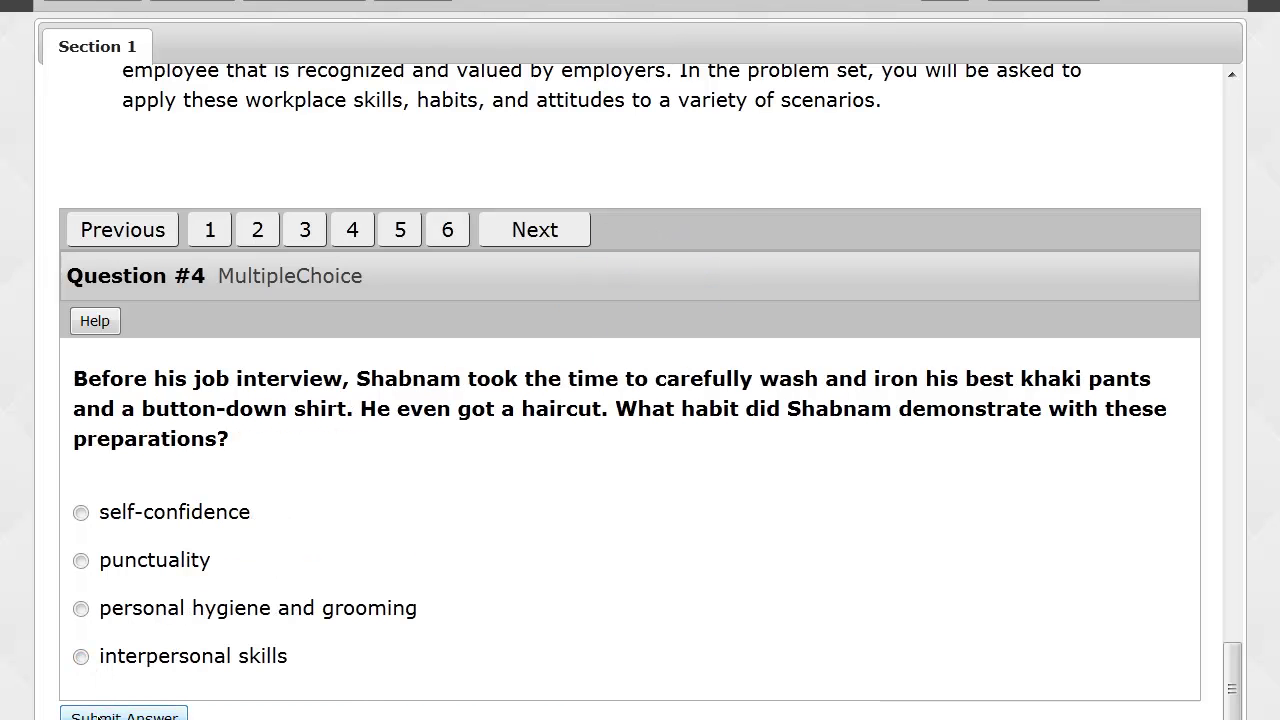
left_click(81, 657)
left_click(115, 715)
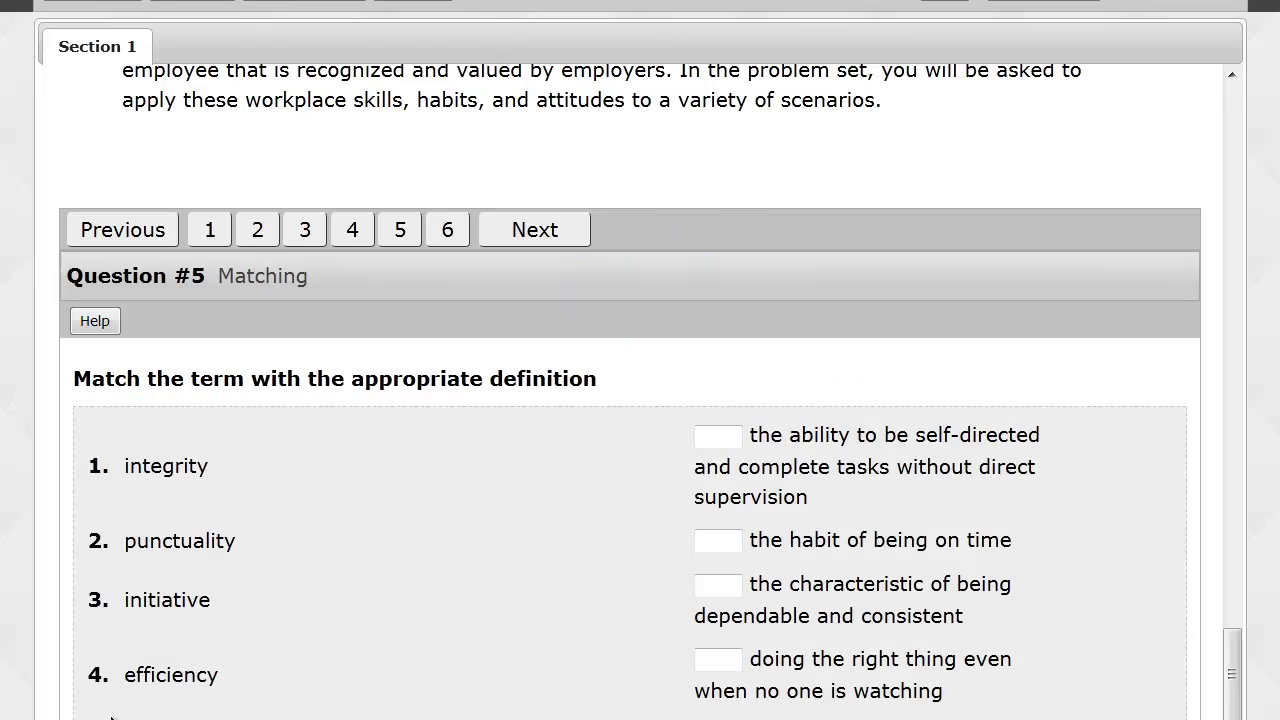
Number the Question #5 matching definitions 1 through 5 and submit to reach Question #6.
scroll(349, 585, "down", 1)
left_click(723, 377)
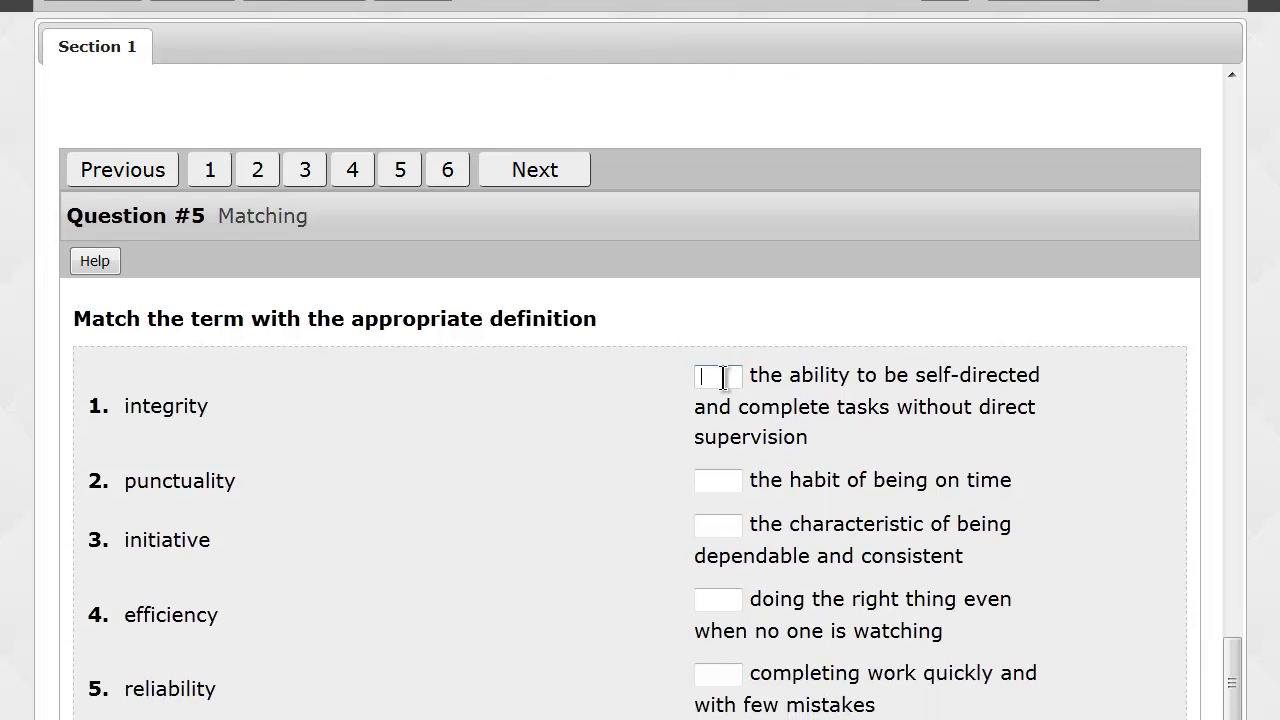
type("1")
key("Tab")
type("2")
key("Tab")
type("3")
key("Tab")
type("4")
key("Tab")
type("5")
scroll(537, 449, "down", 1)
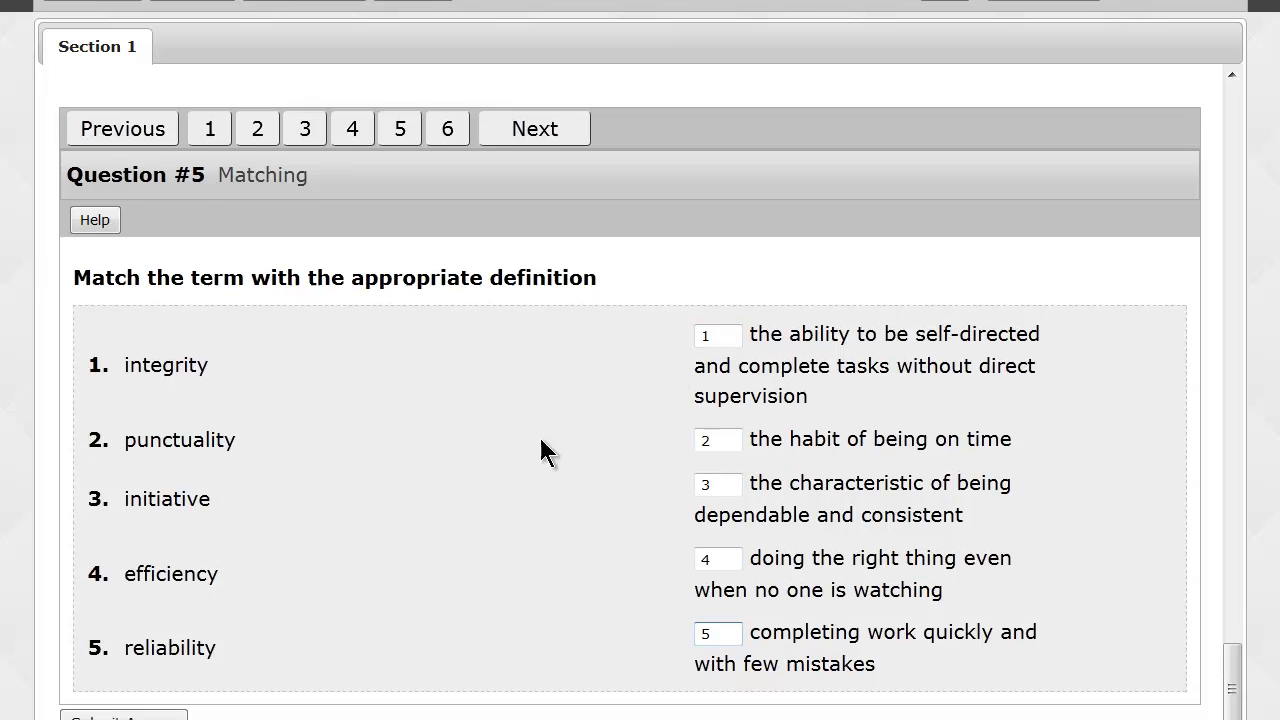
key("Return")
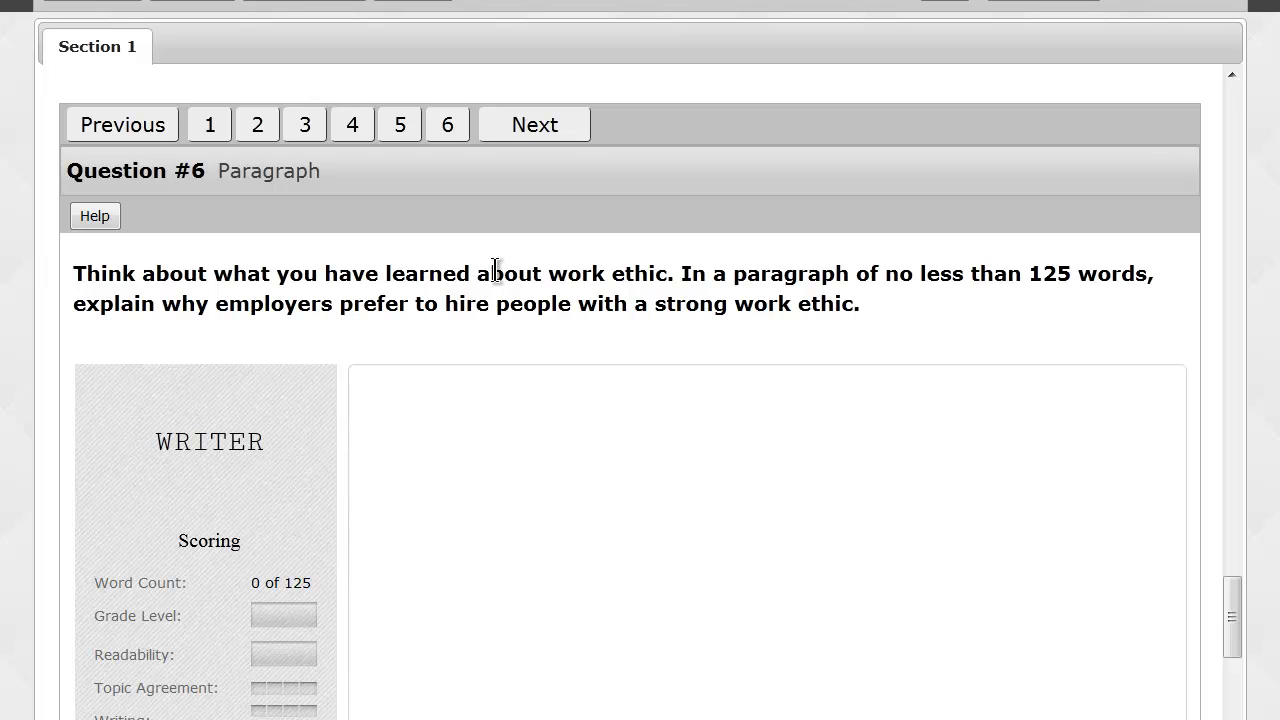
Paste a prepared work-ethic paragraph into the Question #6 essay and submit it, scoring 89 of 125 words.
scroll(495, 280, "down", 2)
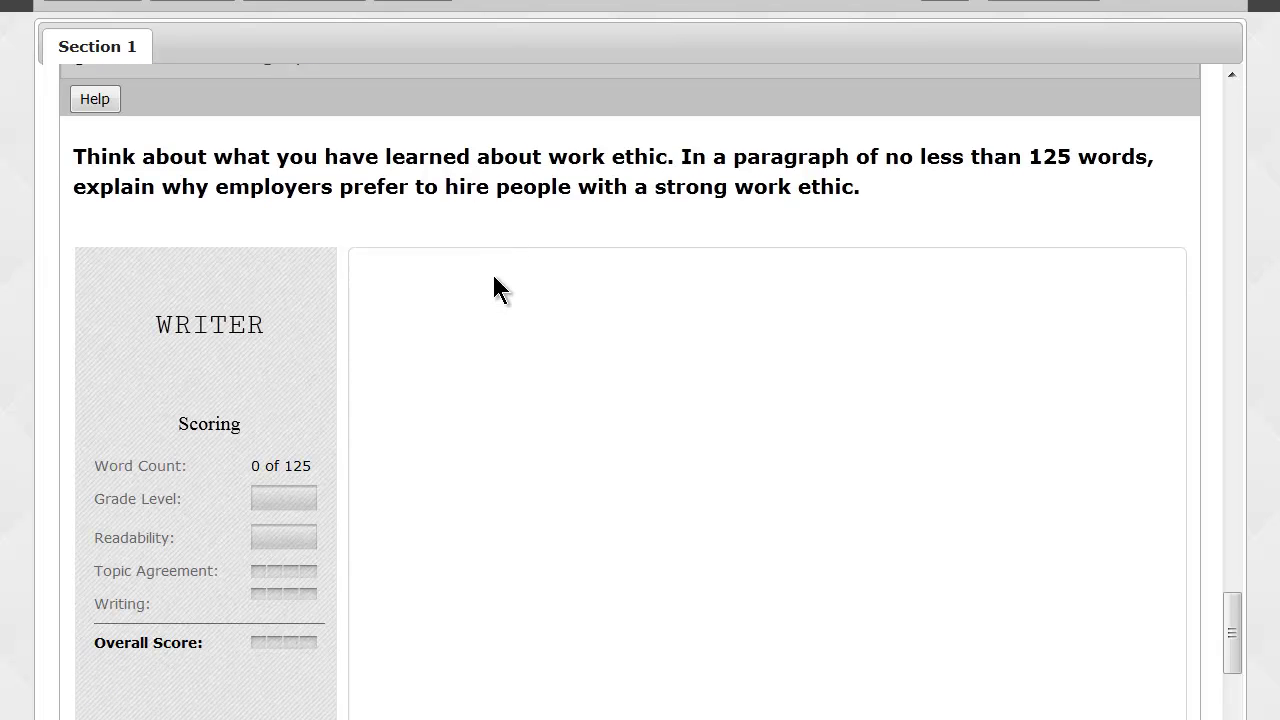
scroll(494, 288, "down", 1)
left_click_drag(157, 262, 266, 266)
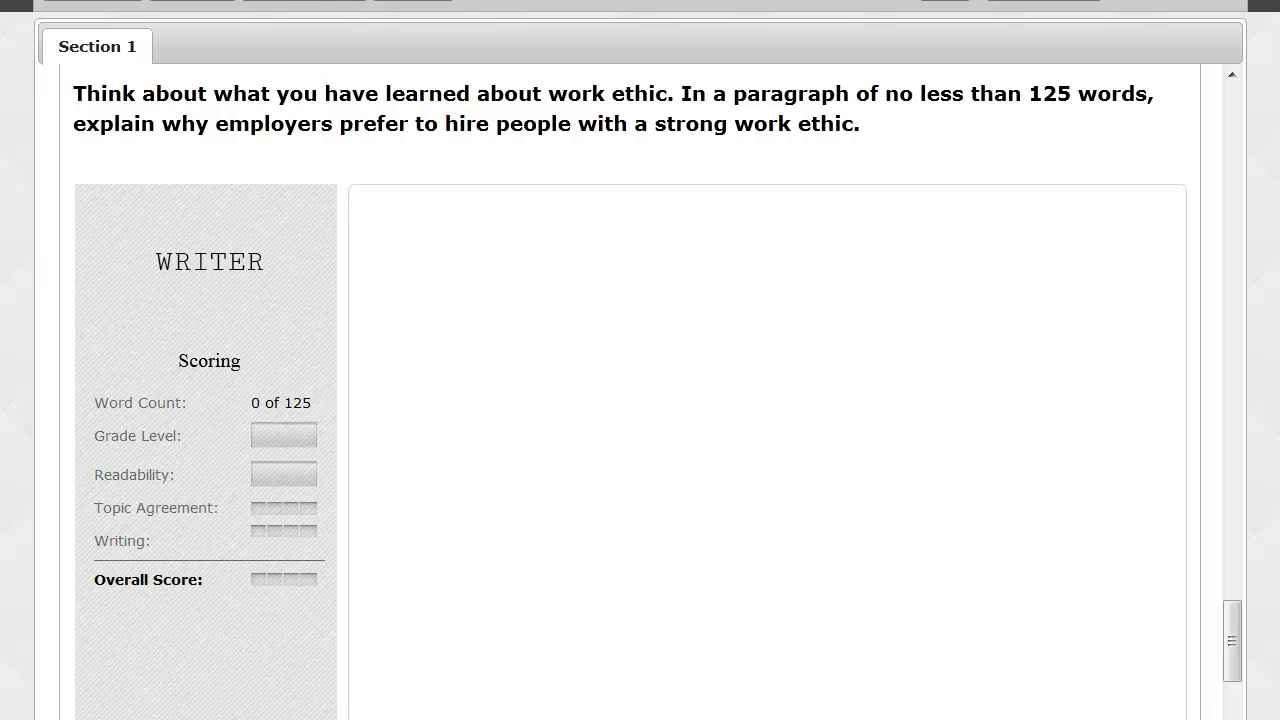
left_click(561, 274)
type("Employers want to hire people that will do a good job.  They want people who will get to work on time and be nice to customers.  They mnow people with a good work ethic will work hard and not have to be told what to do. They know there business will be better if they hire smart people that will do a good job.  Work eithic is some one who works hard on there own without people watching over them.  People with good work ethic won’t steal from them.")
scroll(615, 375, "up", 1)
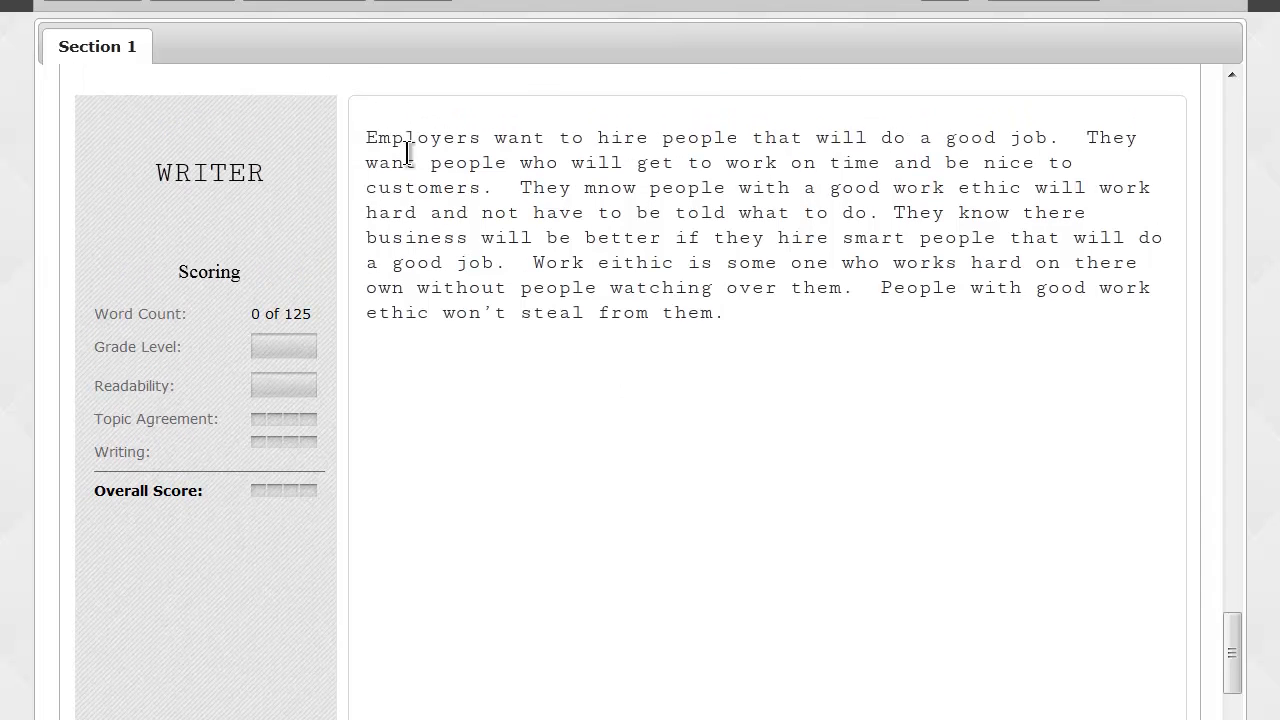
scroll(560, 415, "down", 3)
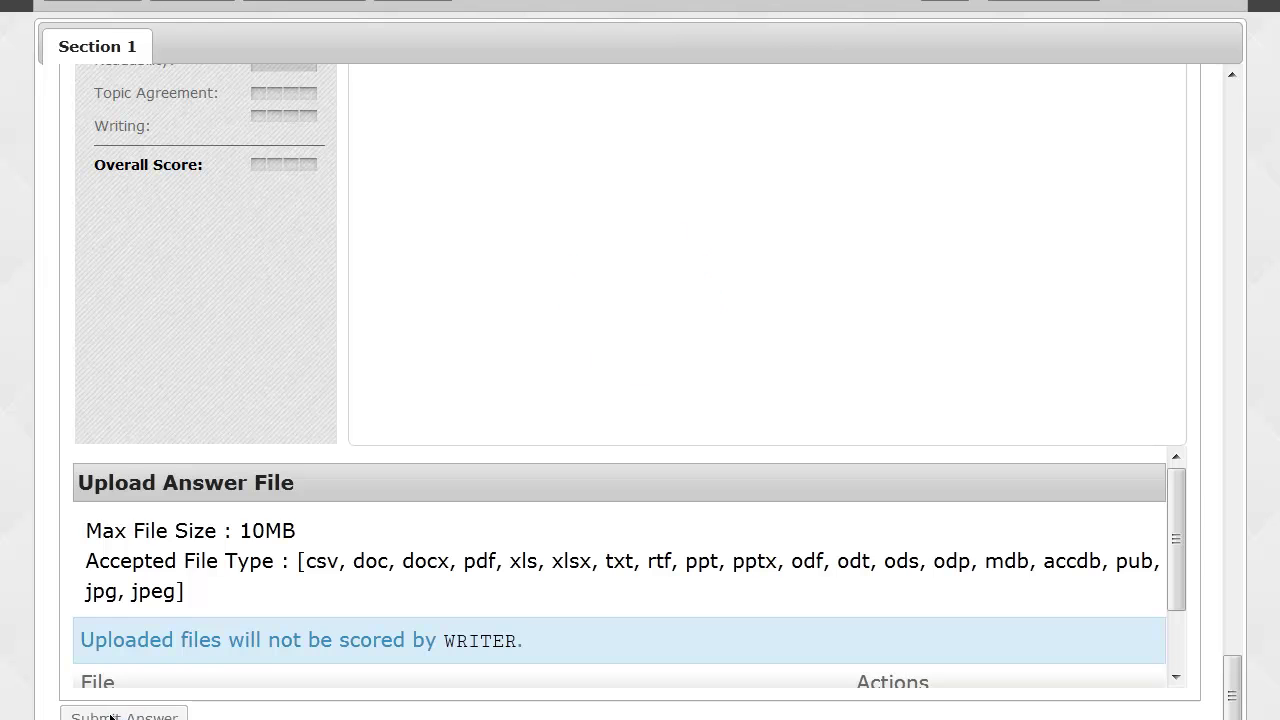
left_click(112, 716)
scroll(183, 598, "up", 4)
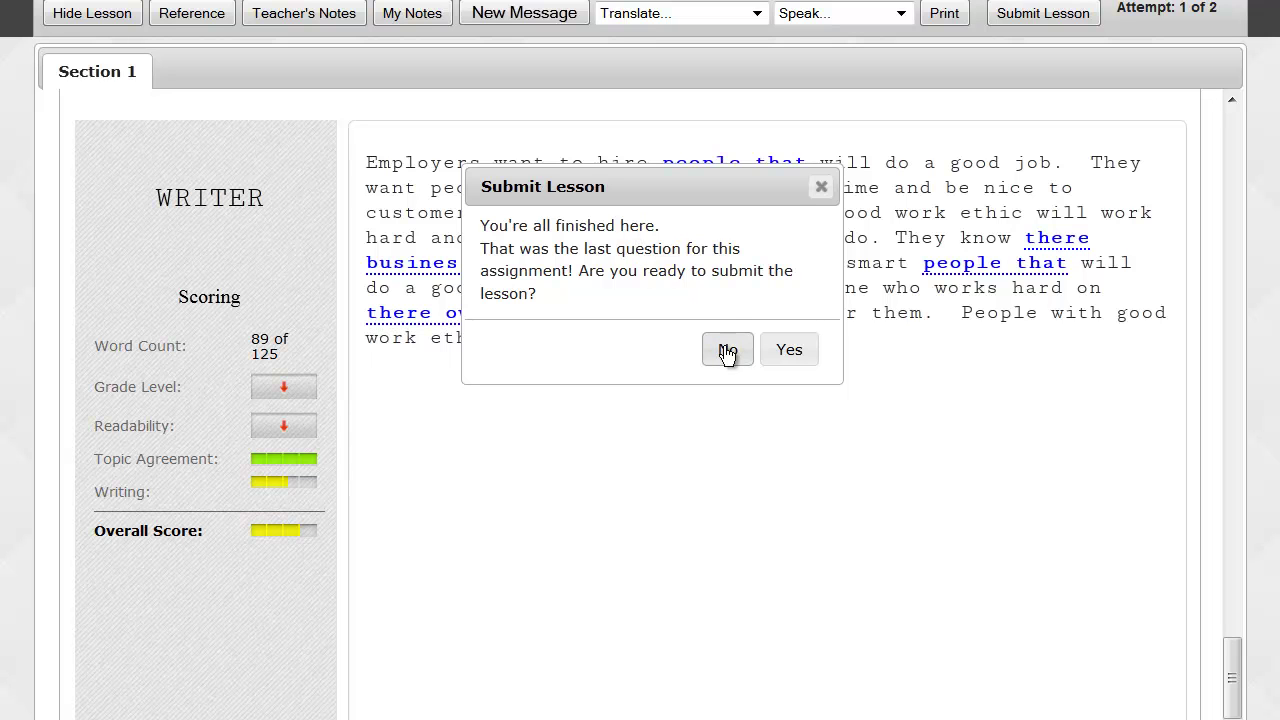
Decline the Submit Lesson prompt and change 'there business' to 'their business' in the essay.
left_click(727, 352)
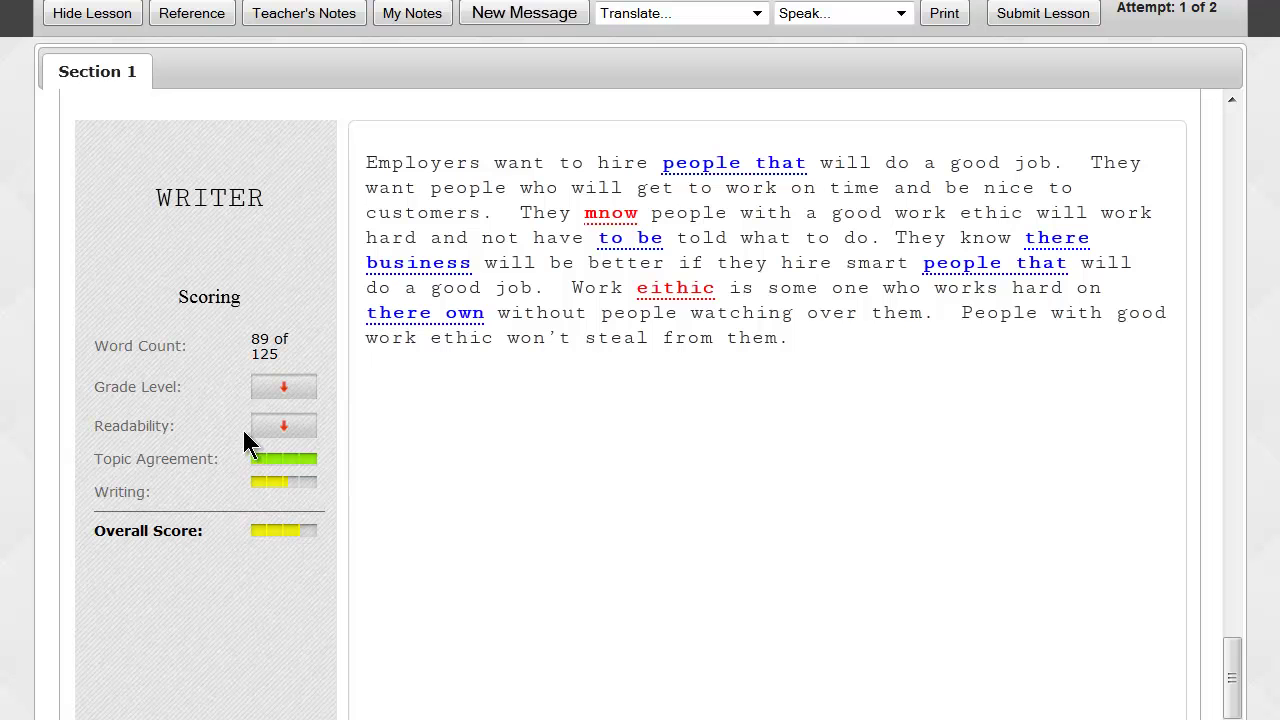
right_click(605, 213)
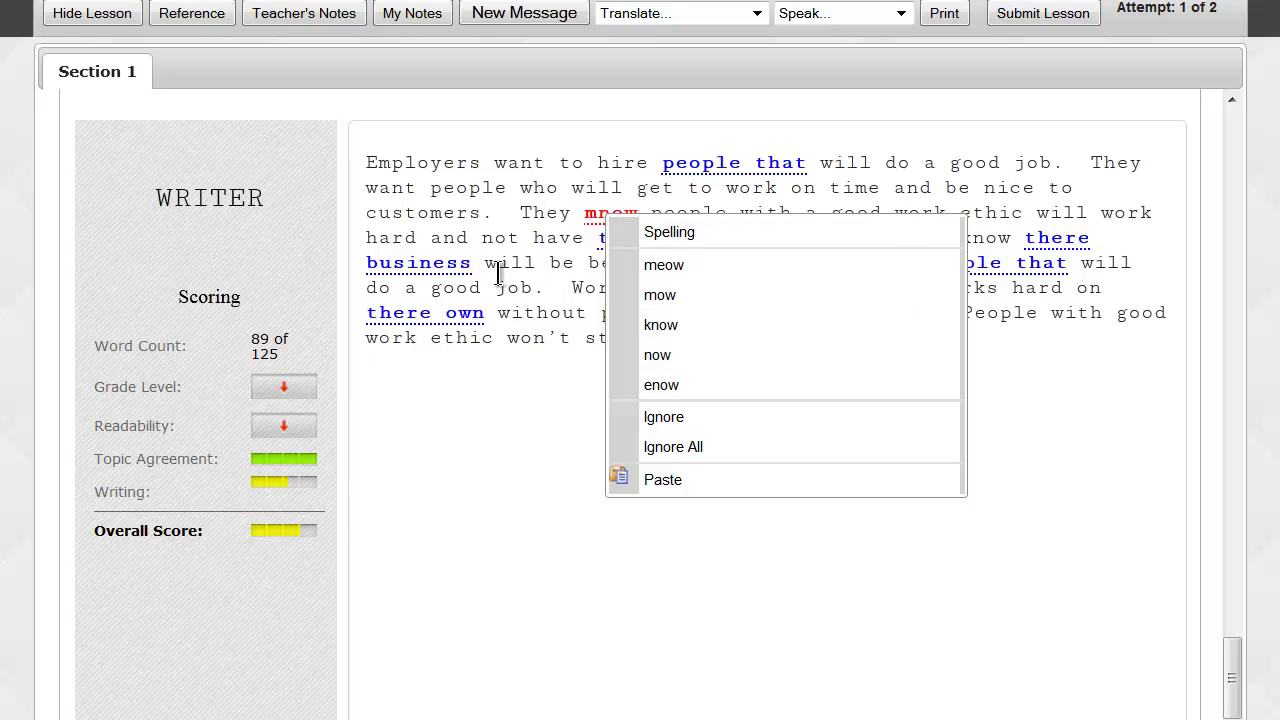
right_click(458, 268)
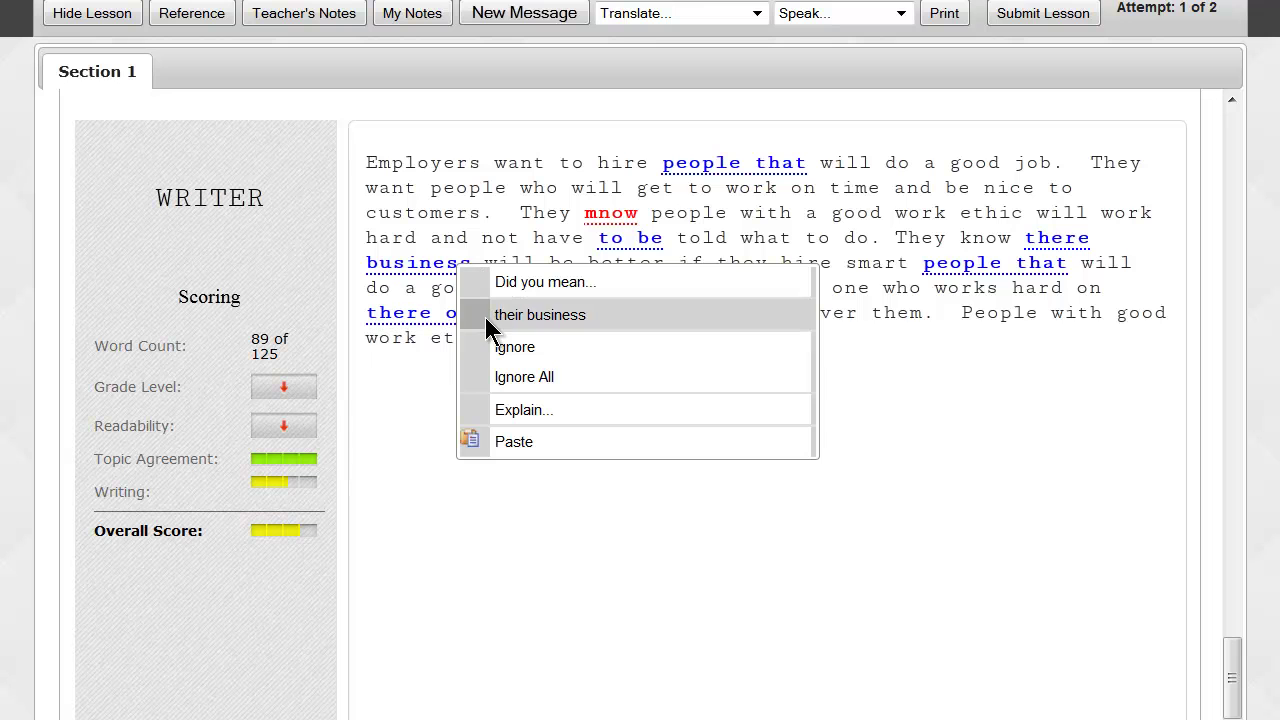
left_click(571, 315)
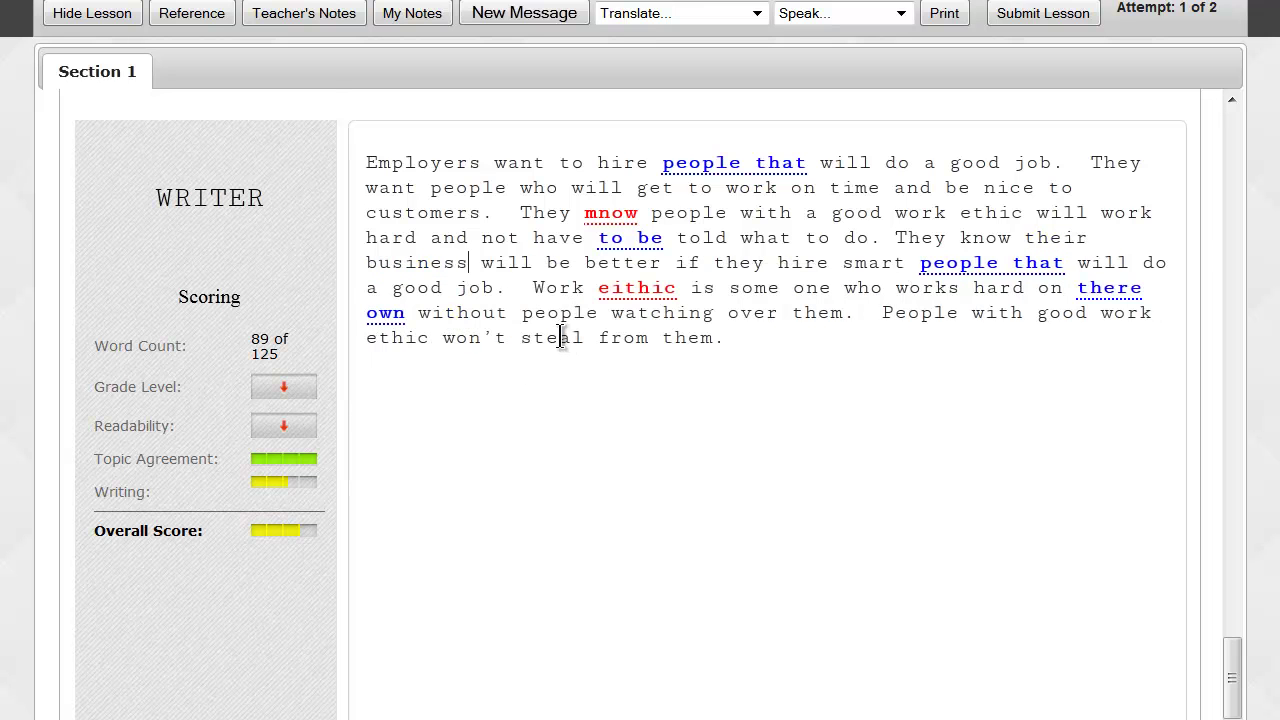
scroll(560, 337, "down", 1)
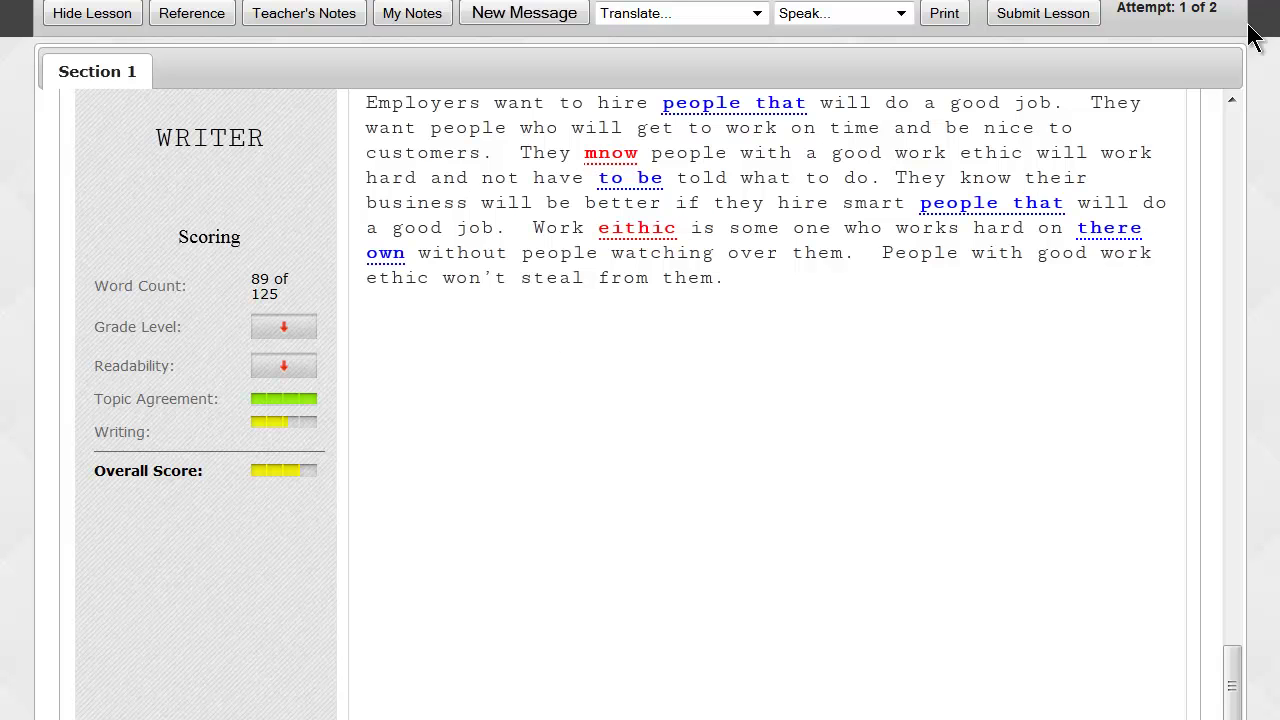
Replace the essay with a longer pasted paragraph and resubmit it for 130 of 125 words.
left_click_drag(751, 290, 349, 96)
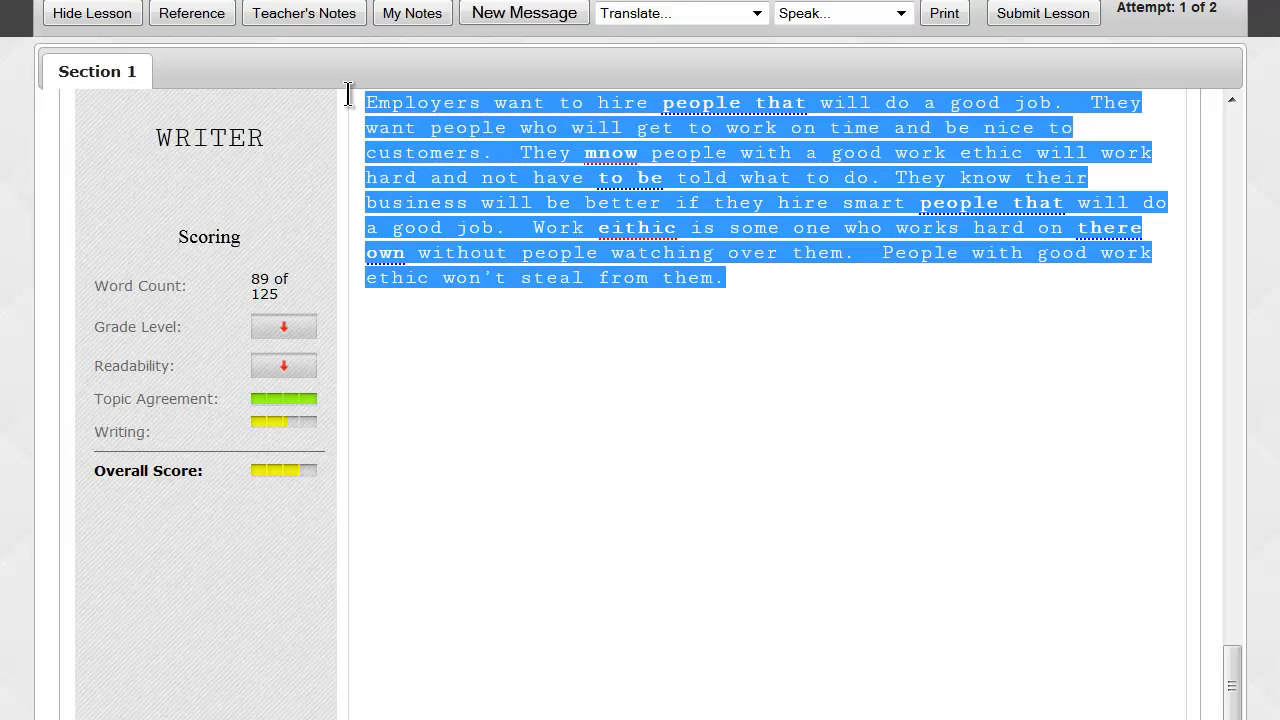
type("Employers prefer to hire people with a strong work ethic because they know that person will work hard and do a good job at all times.  Someone with a strong work ethic will always do their best regardless of the job they are performing or how much they are being paid to do it.  People with a strong work ethic have desirable qualities that would appeal to any employer.  They are punctual and always try to be on time.  They are efficient workers and show initiative.  Because they set a level of excellence all on their own, managers do not have to constantly keep an eye on them.  Employees with a strong work ethic are dependable and reliable.  They have integrity and will always perform their best for their employer.")
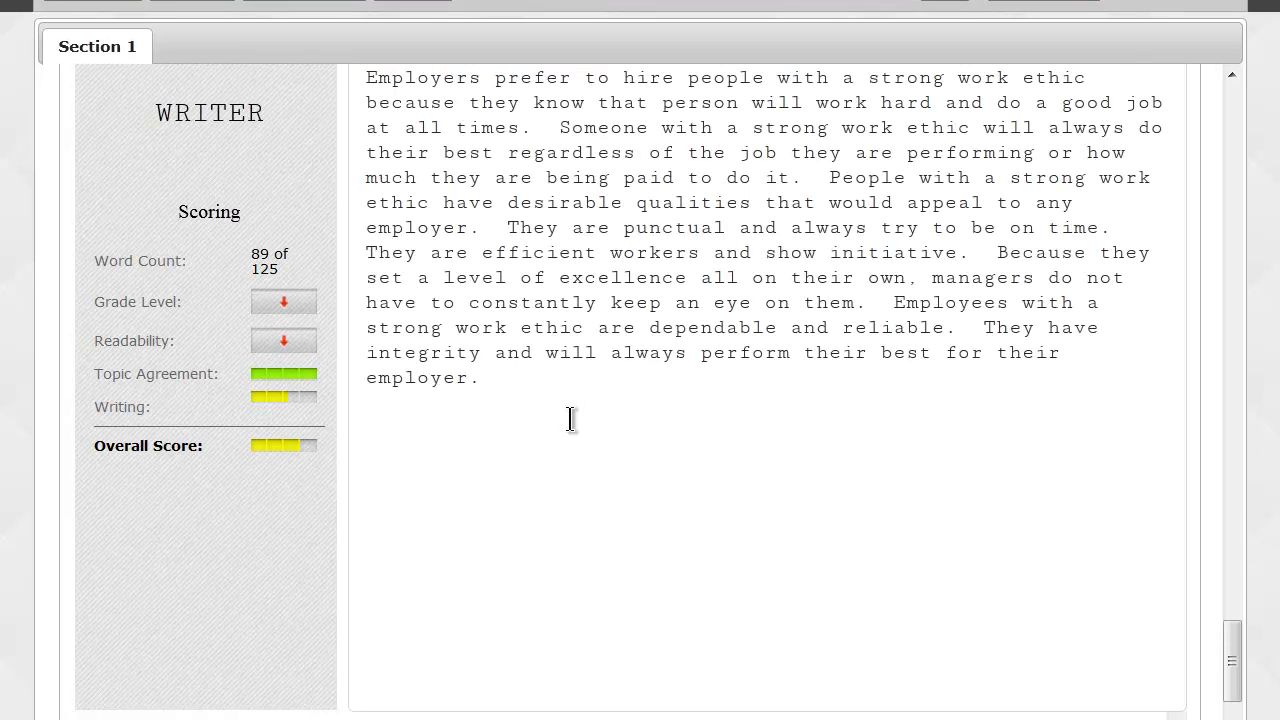
scroll(450, 470, "down", 2)
scroll(262, 628, "down", 4)
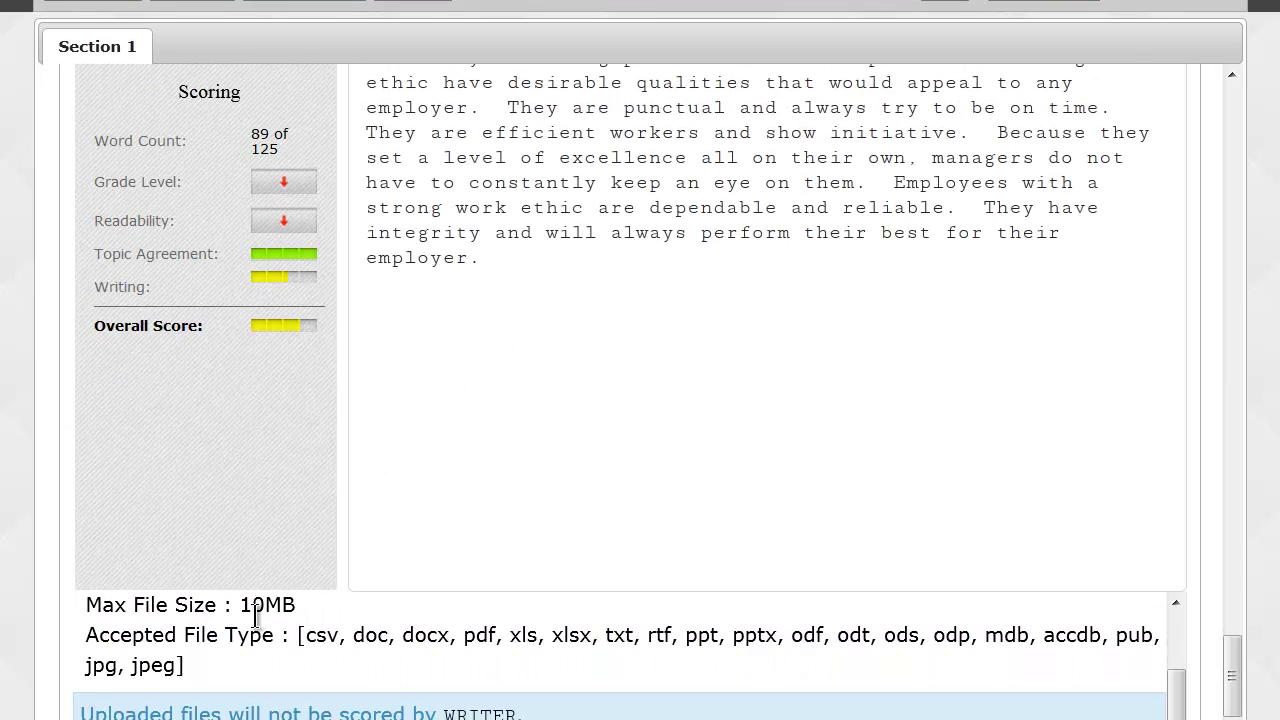
left_click(126, 715)
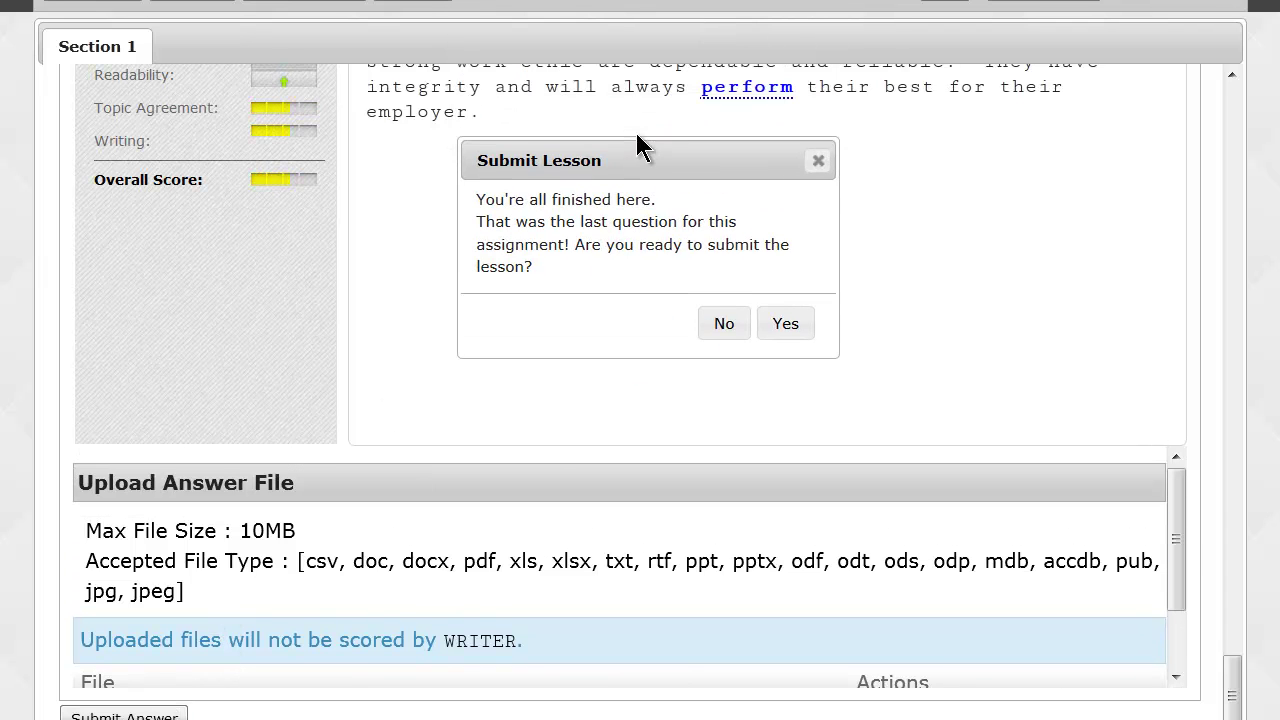
left_click(714, 323)
scroll(437, 329, "up", 5)
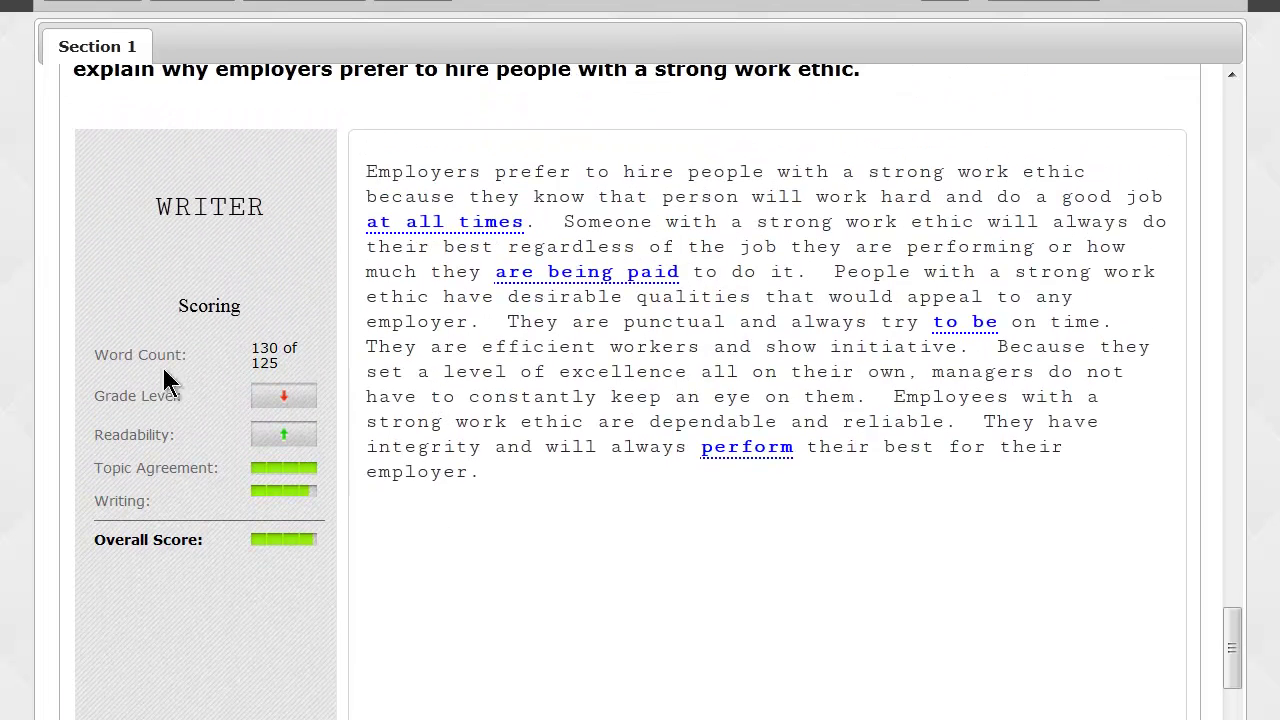
left_click_drag(89, 353, 188, 350)
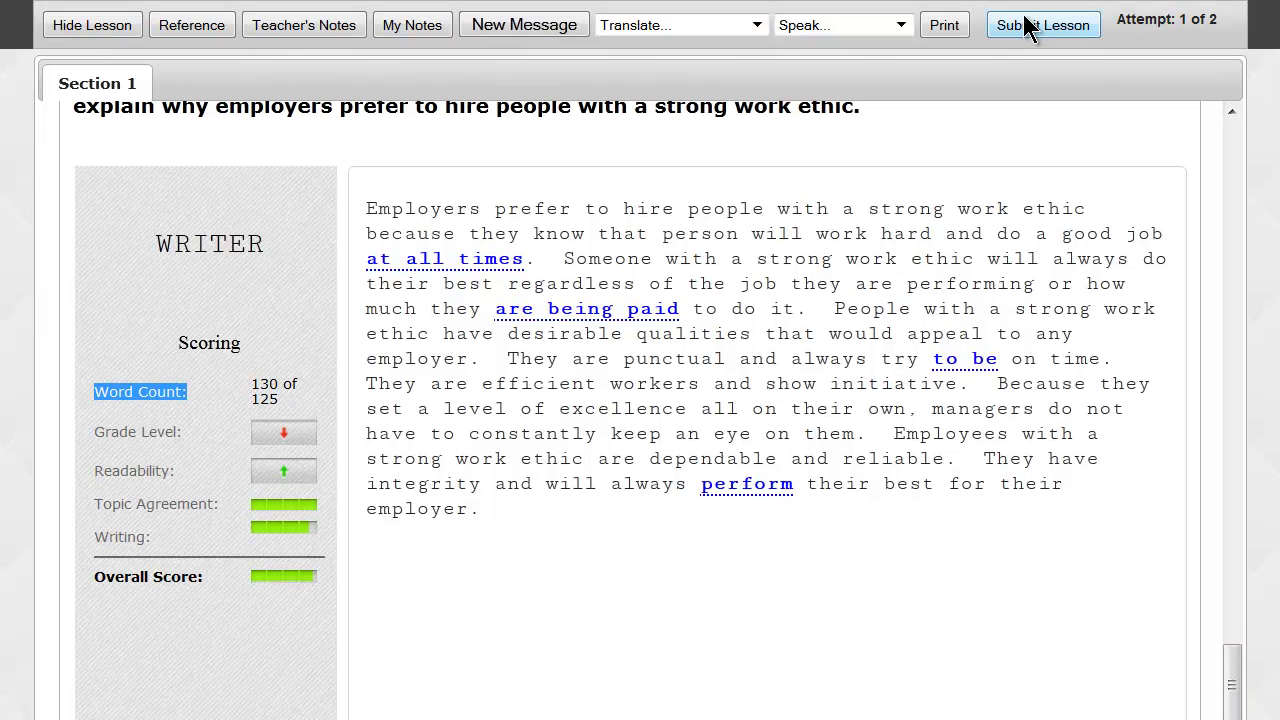
Submit the Workplace Skills lesson, noting Manual Grading Required, and confirm with OK.
left_click(1030, 27)
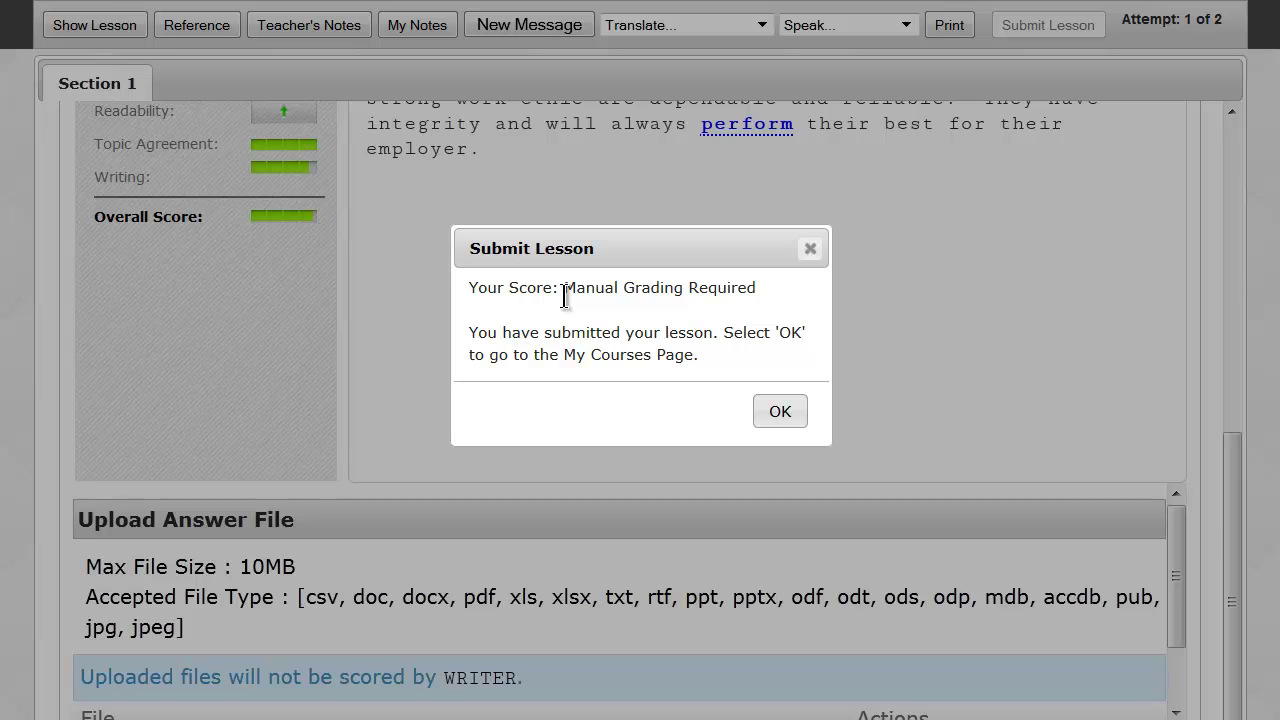
left_click_drag(565, 290, 730, 282)
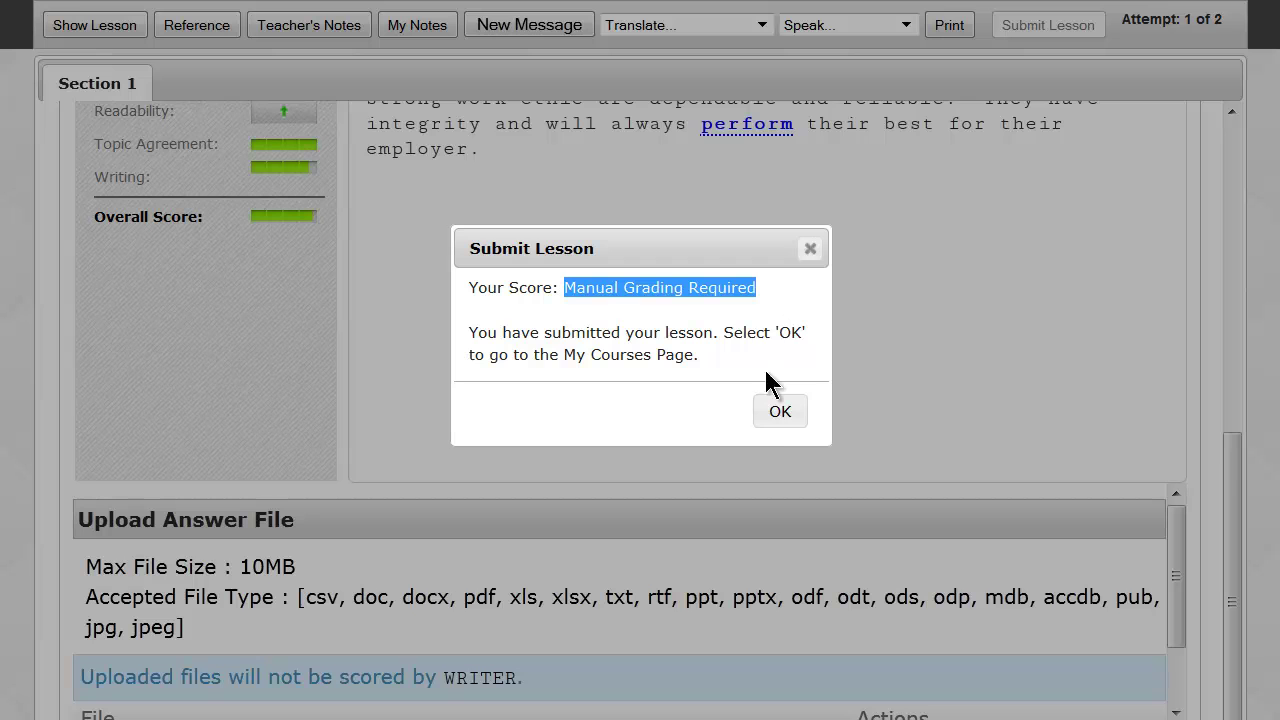
left_click(779, 418)
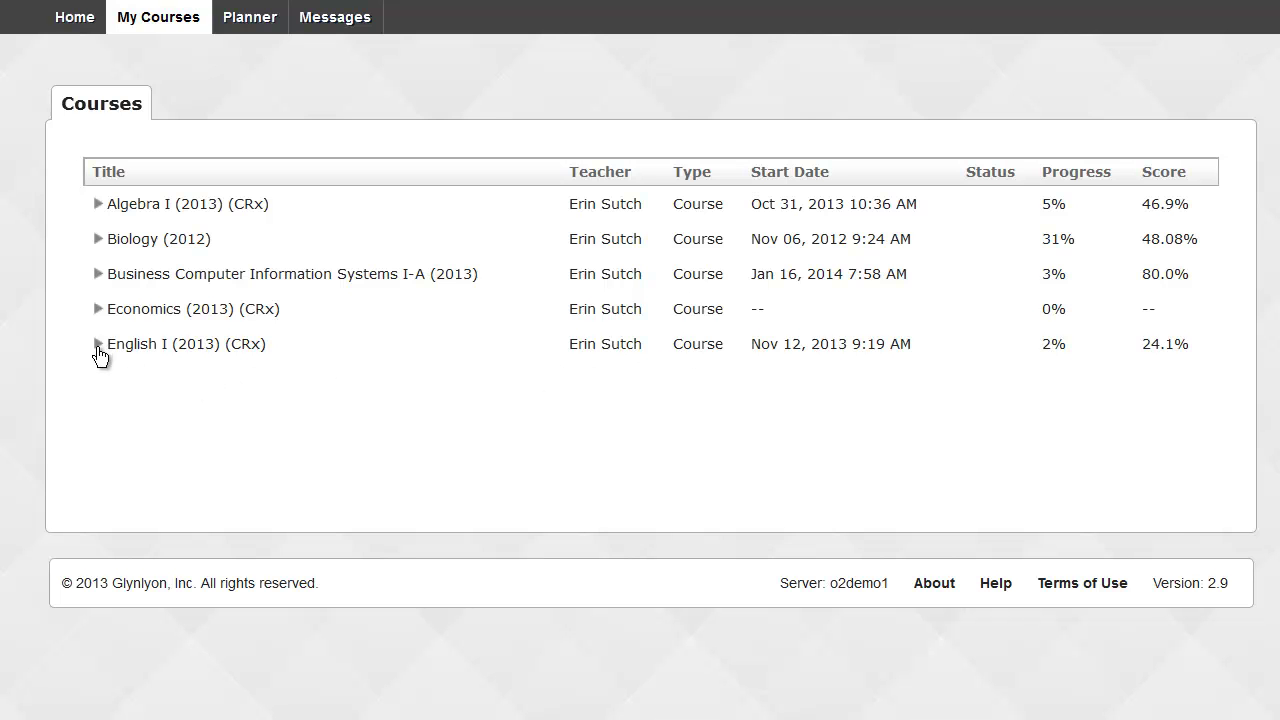
Open 7. Active Listening under COMMUNICATION SKILLS and toggle between its questions and reading.
left_click(98, 274)
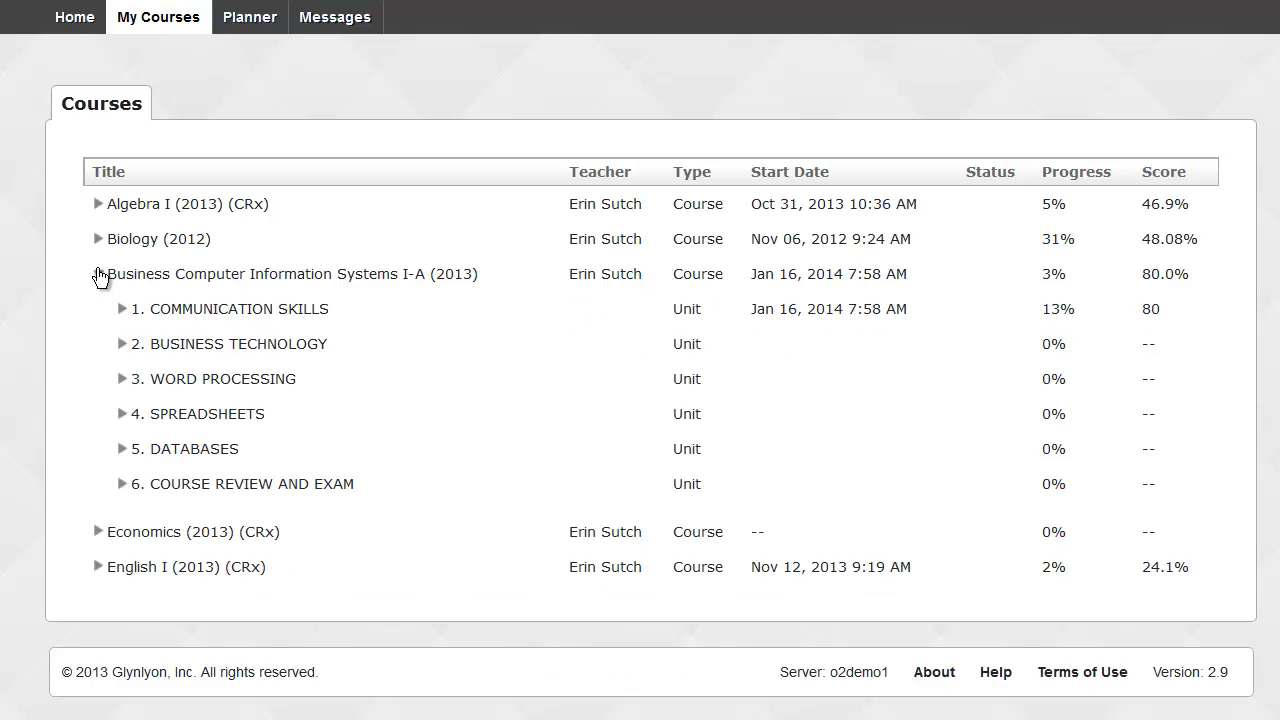
left_click(120, 311)
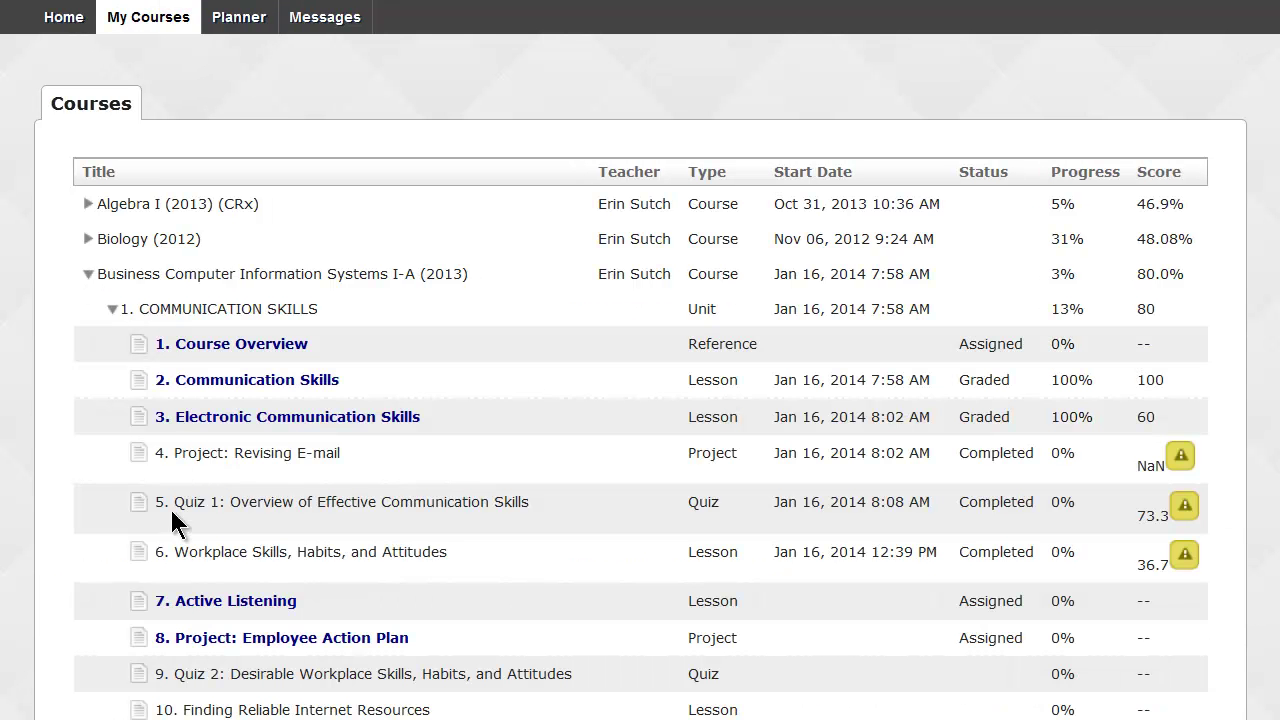
left_click(185, 603)
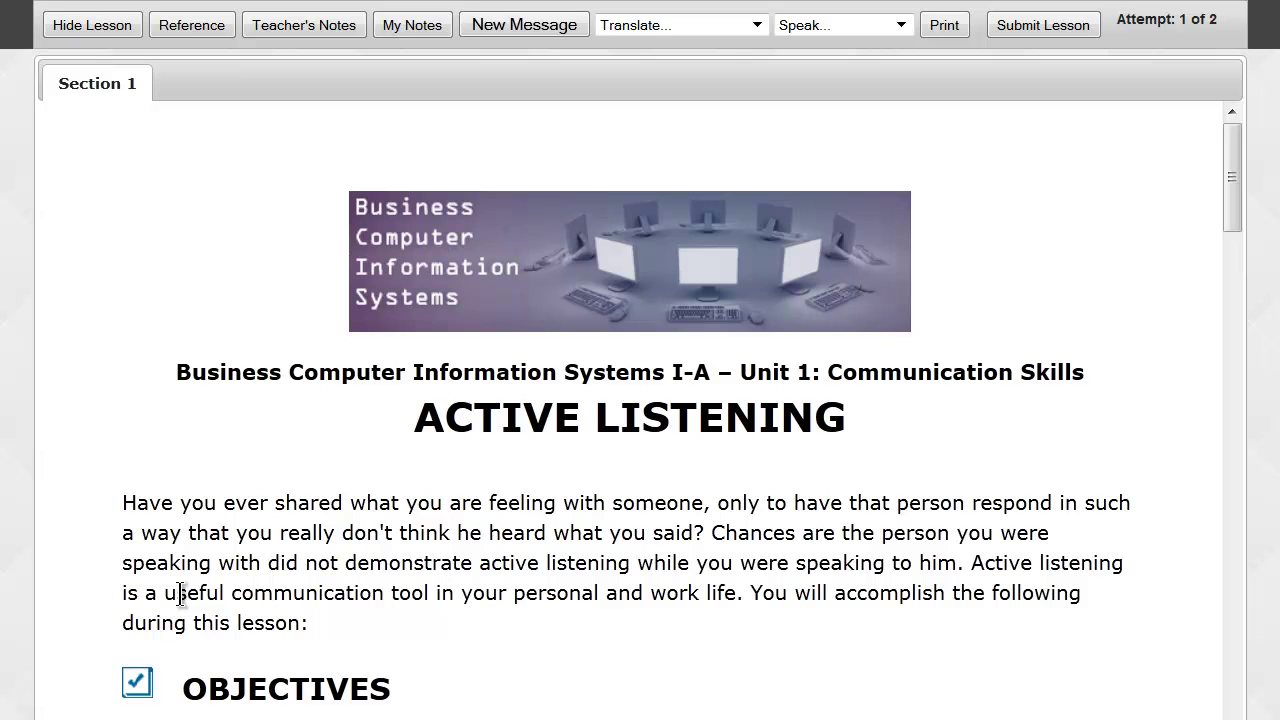
left_click(77, 27)
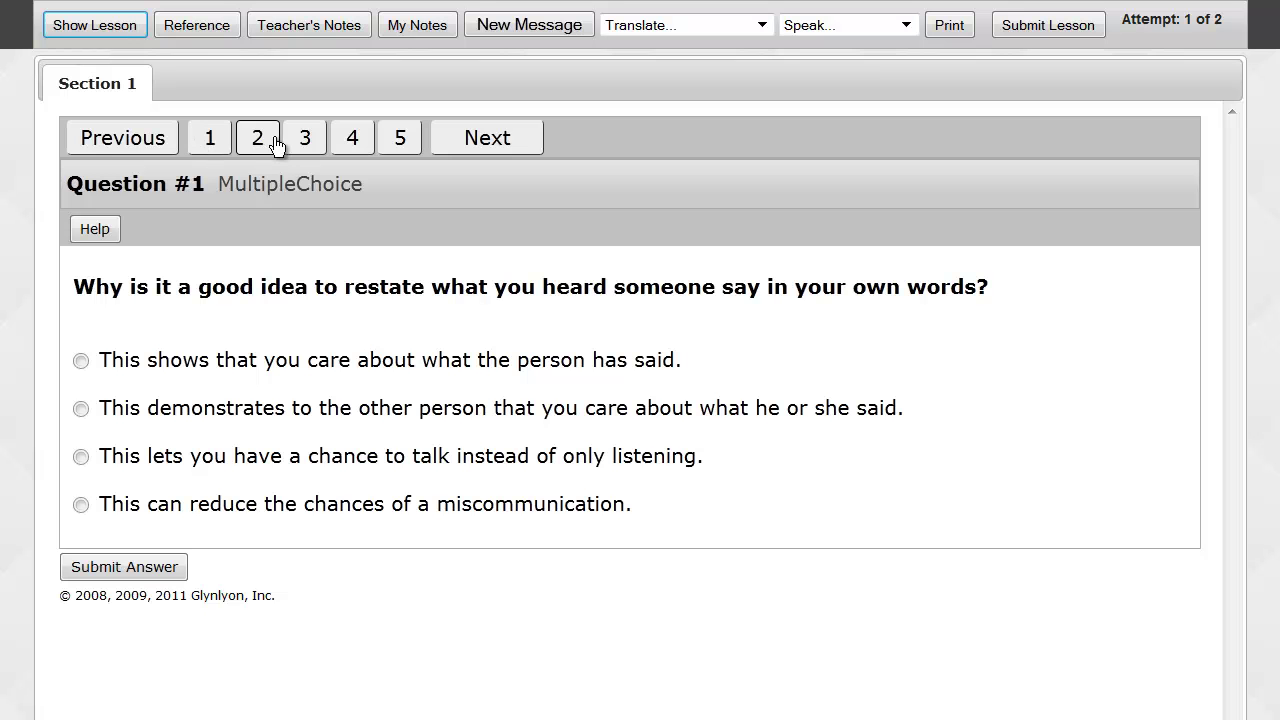
left_click(138, 22)
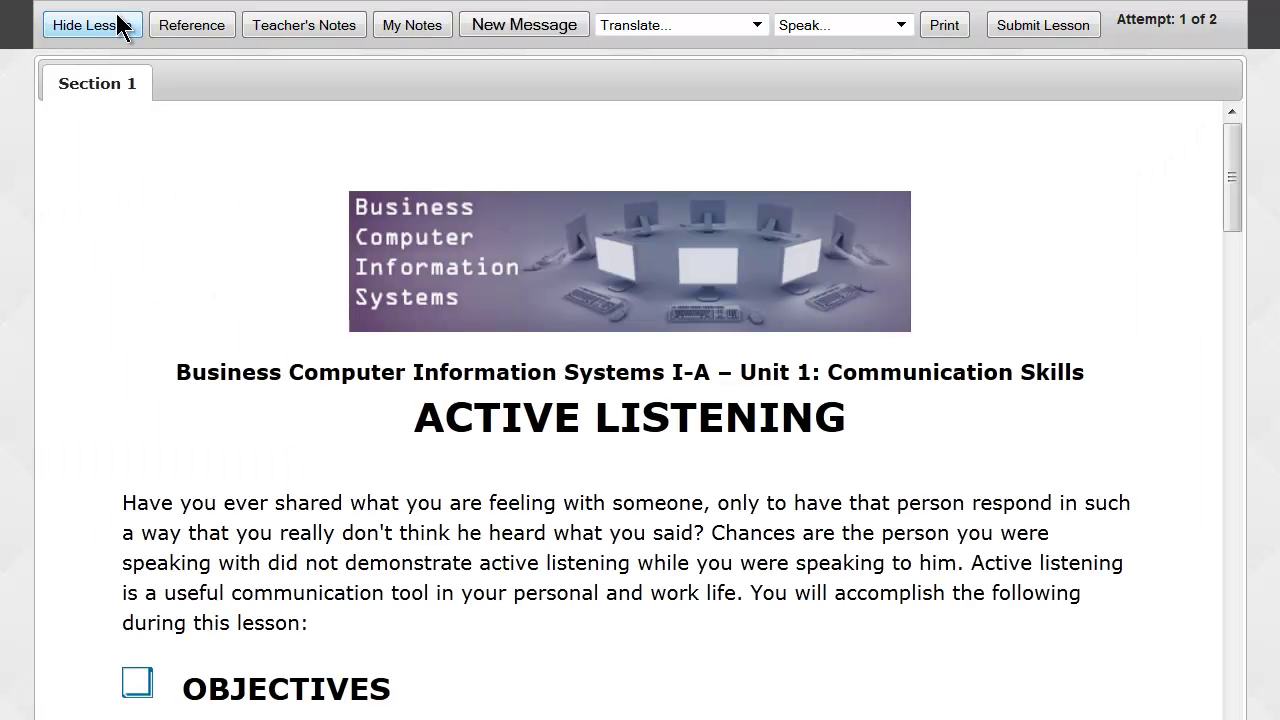
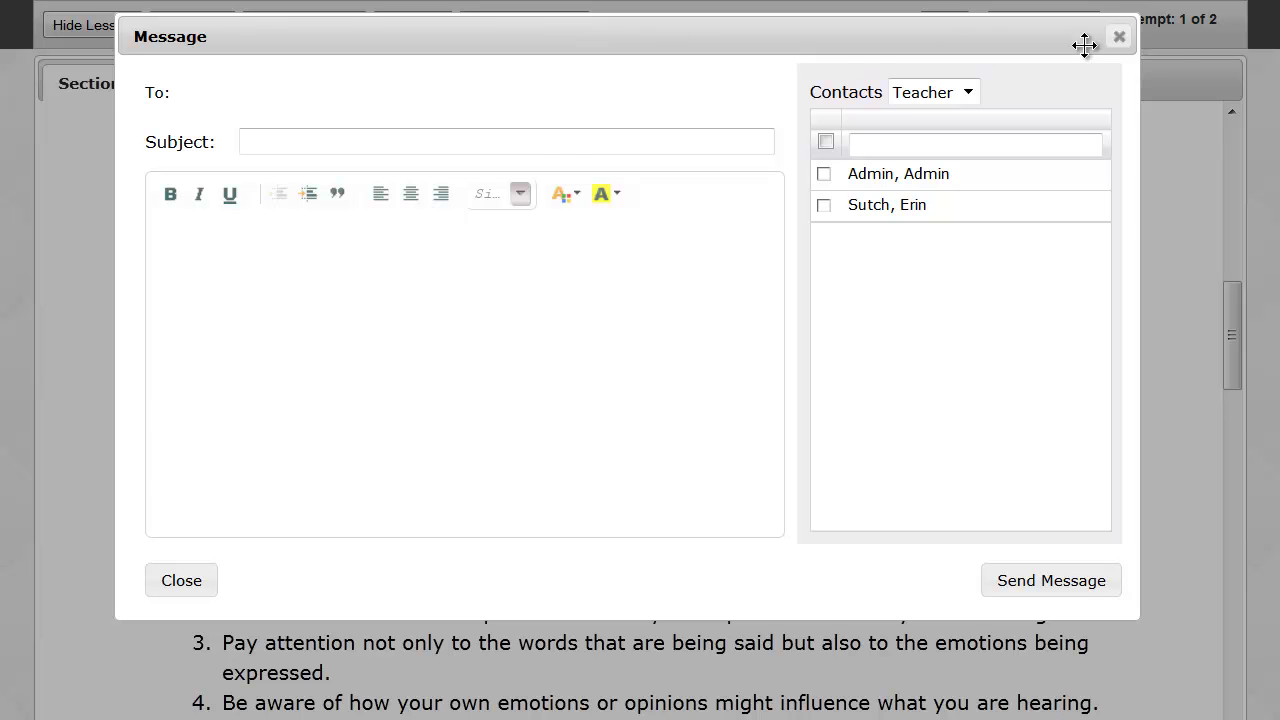
Translate the sentence 'Active listening is a valuable skill for the workplace.' into Russian, then close the translation.
left_click(1118, 38)
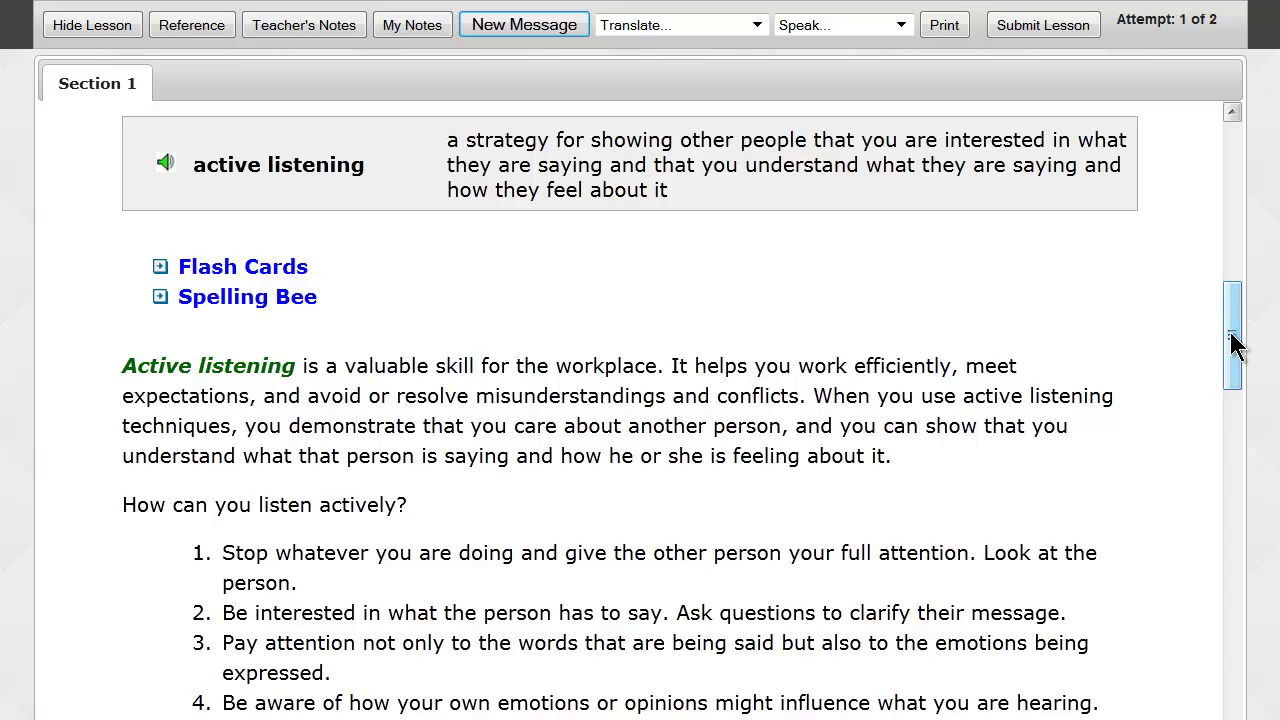
left_click(125, 365)
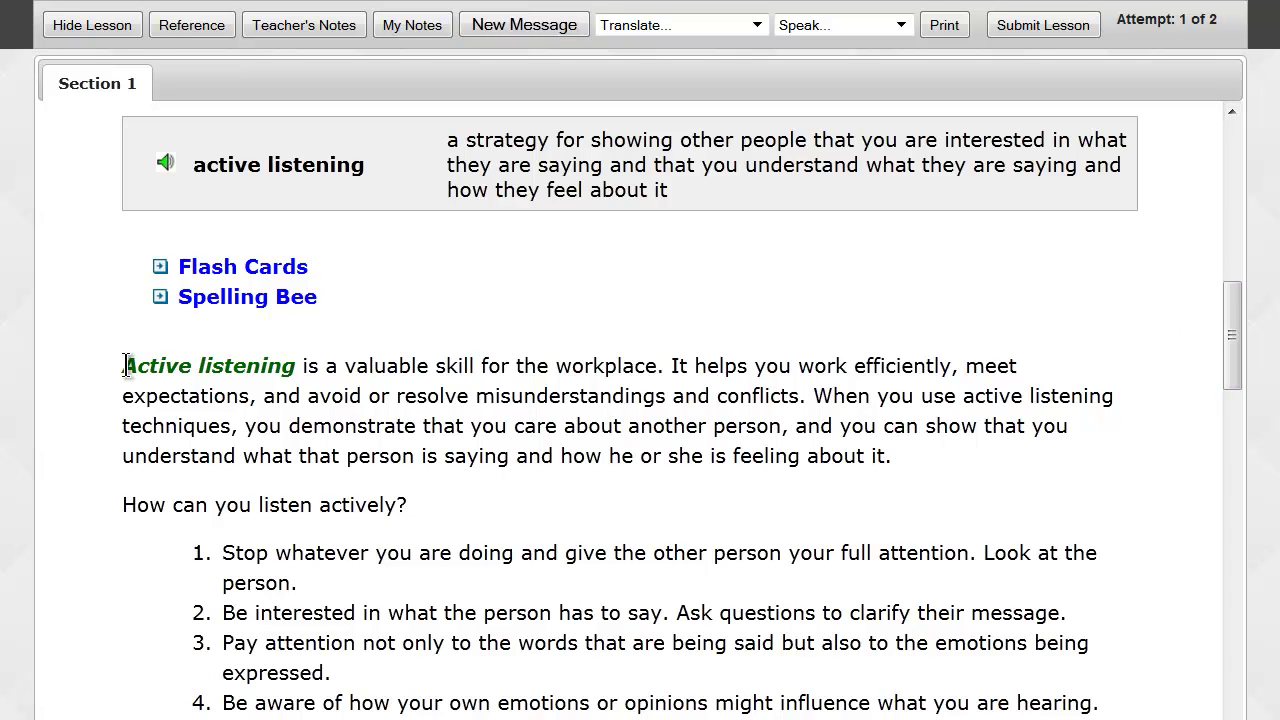
left_click_drag(125, 365, 667, 366)
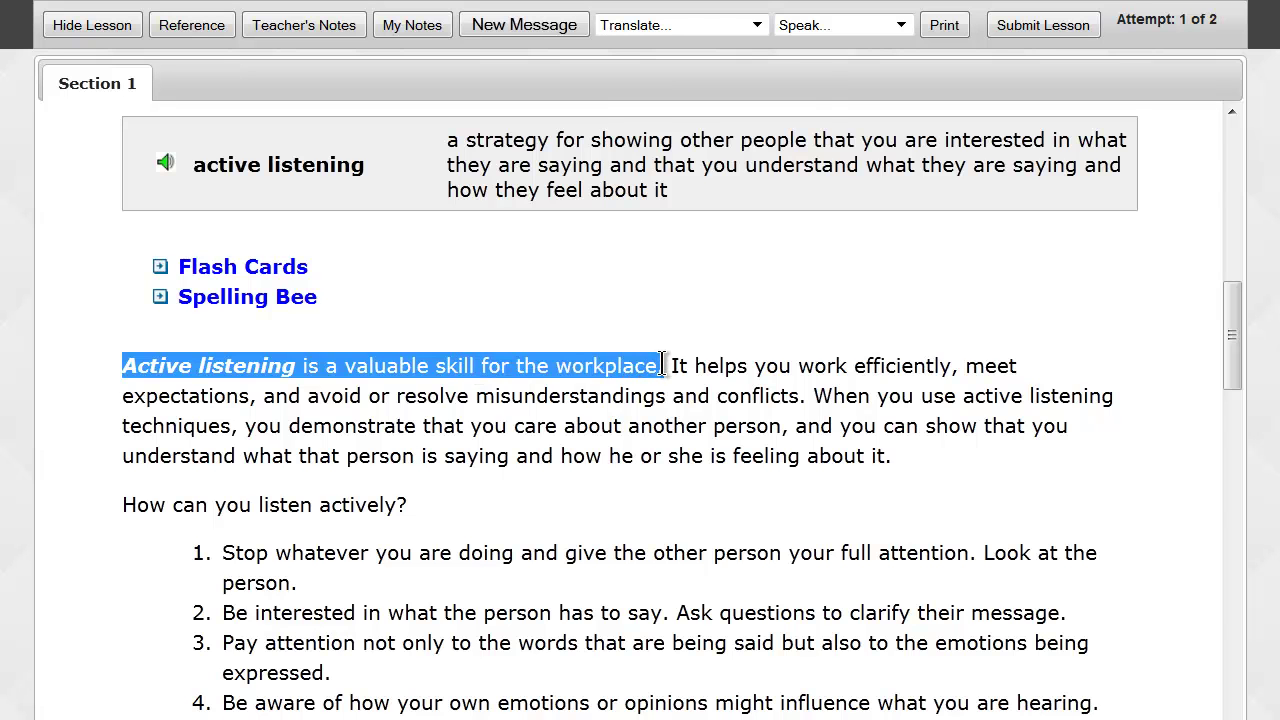
left_click(666, 30)
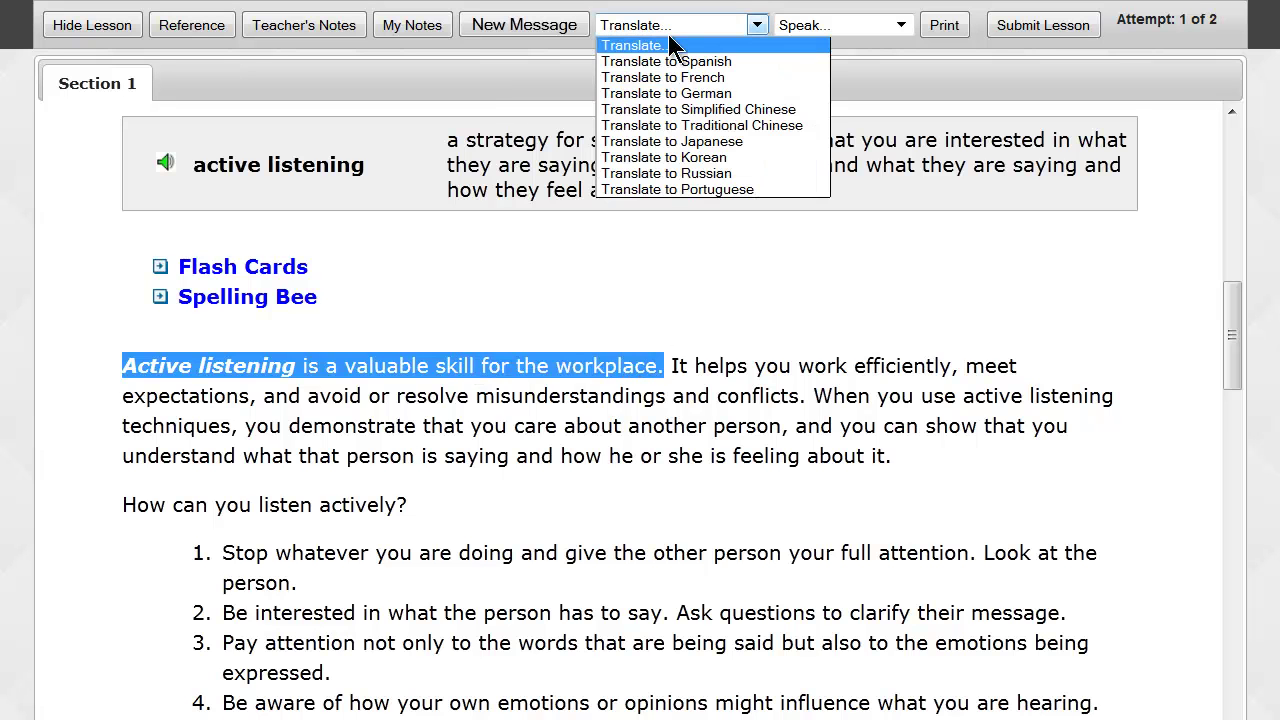
left_click(684, 175)
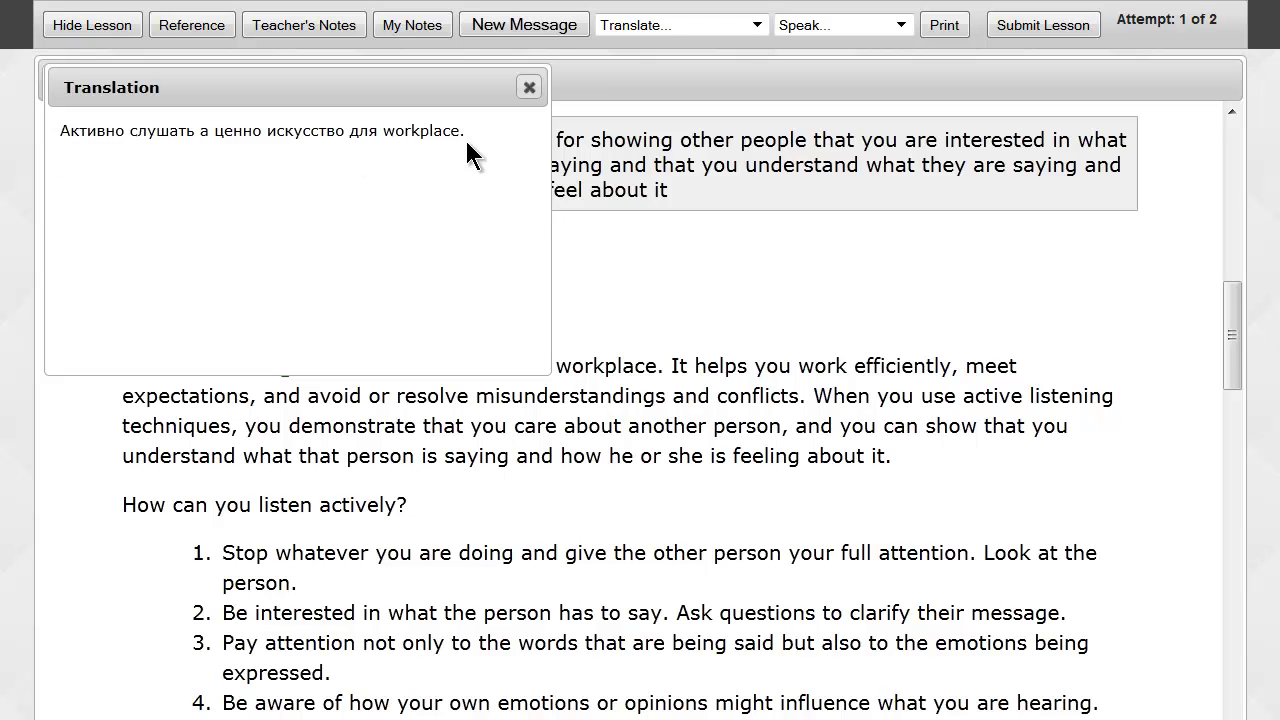
left_click(527, 90)
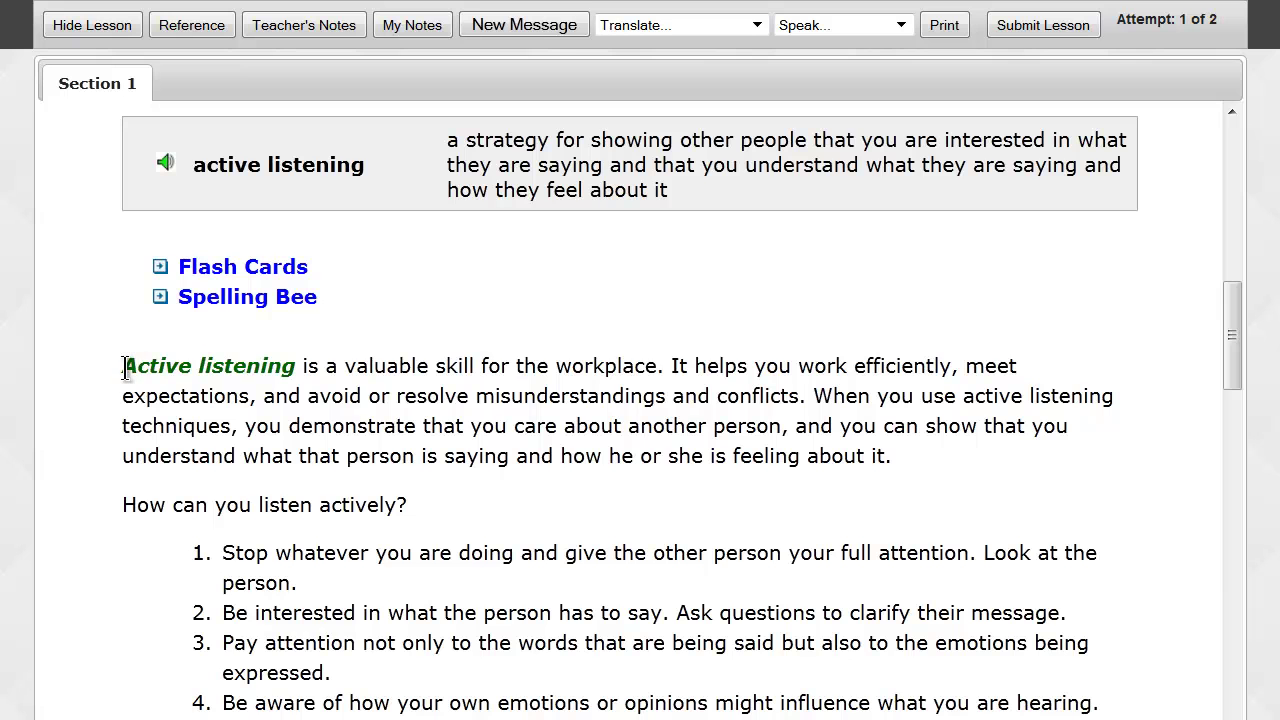
left_click_drag(122, 366, 655, 366)
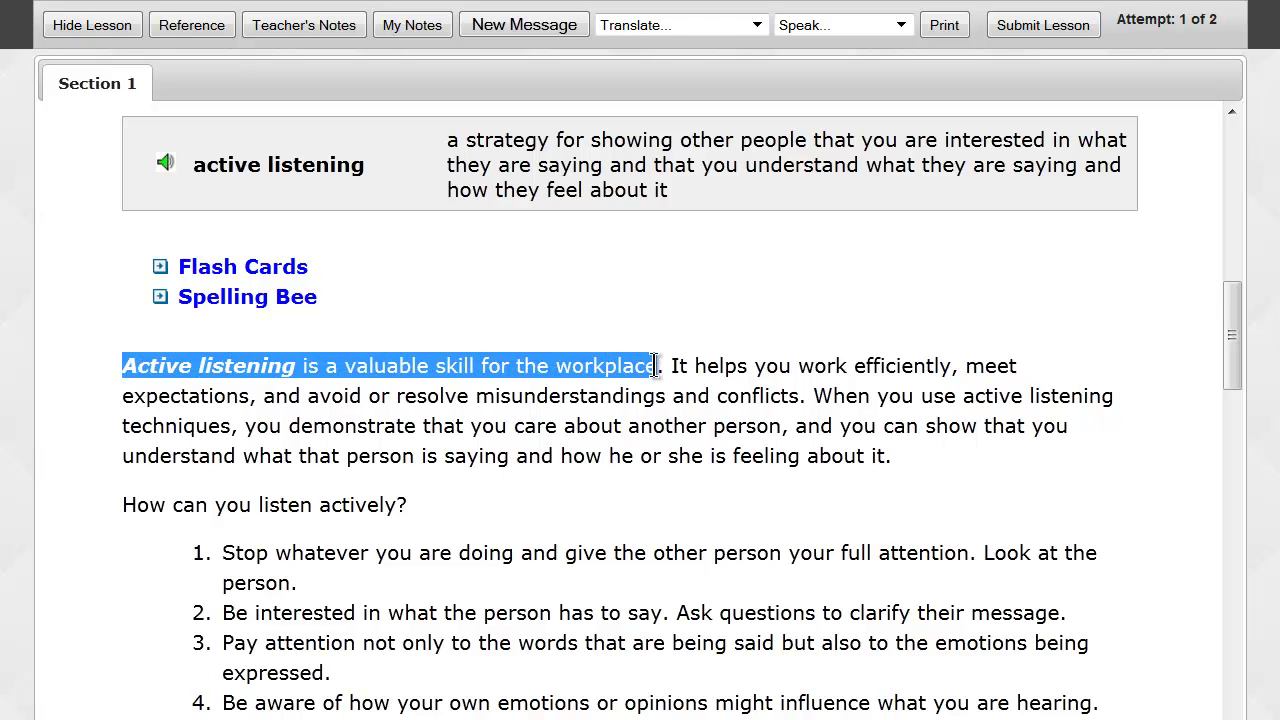
left_click(901, 25)
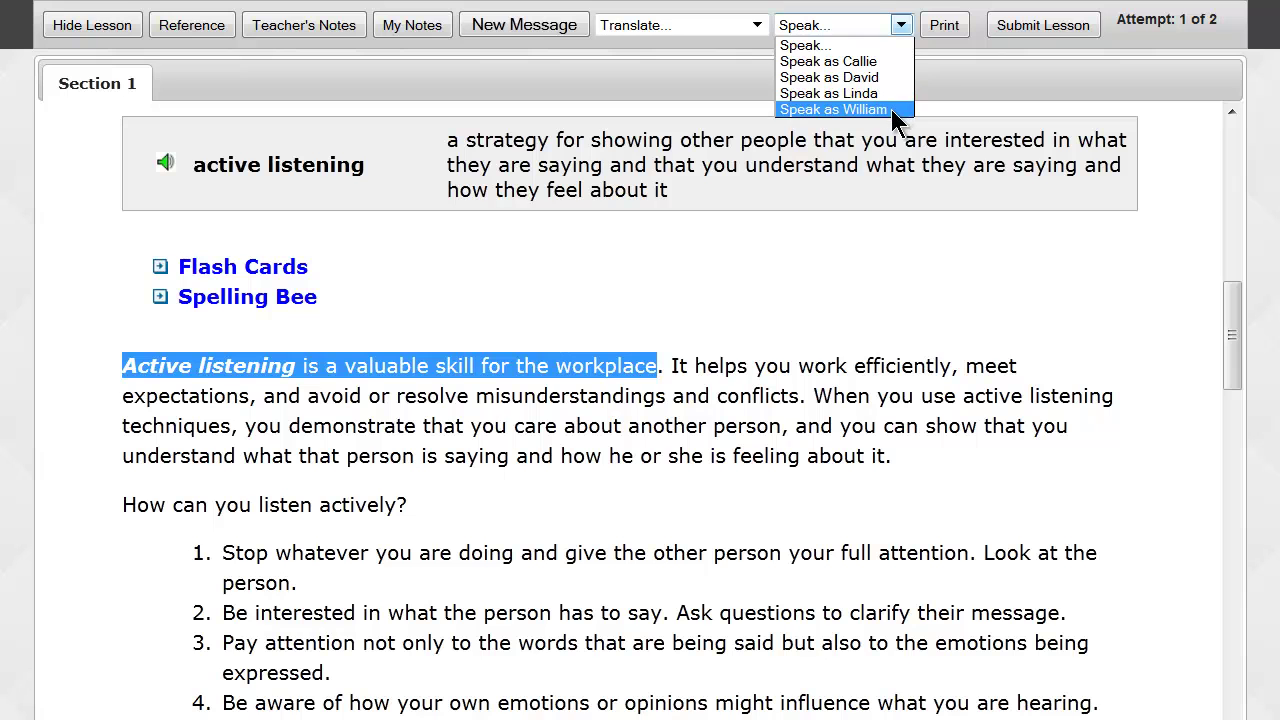
Have the selected active-listening sentence read aloud in a chosen voice, then scroll down to Question #1.
left_click(752, 300)
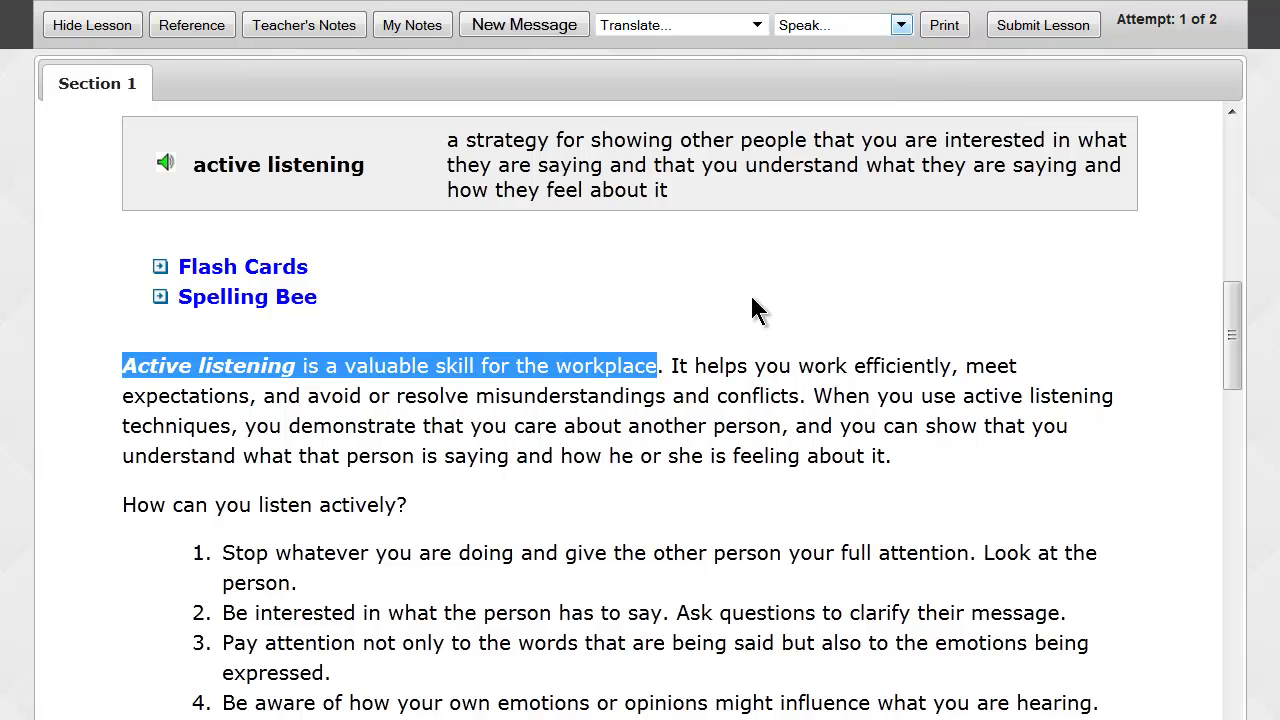
left_click(752, 299)
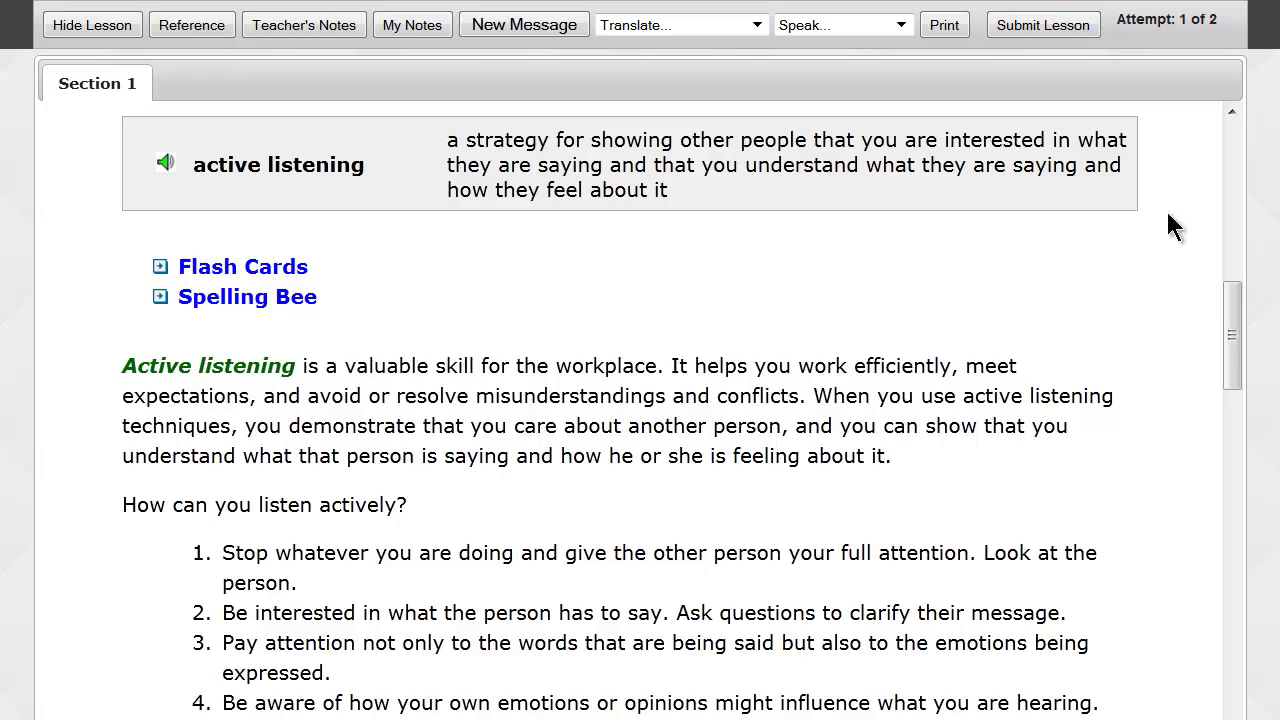
left_click_drag(1234, 314, 1237, 682)
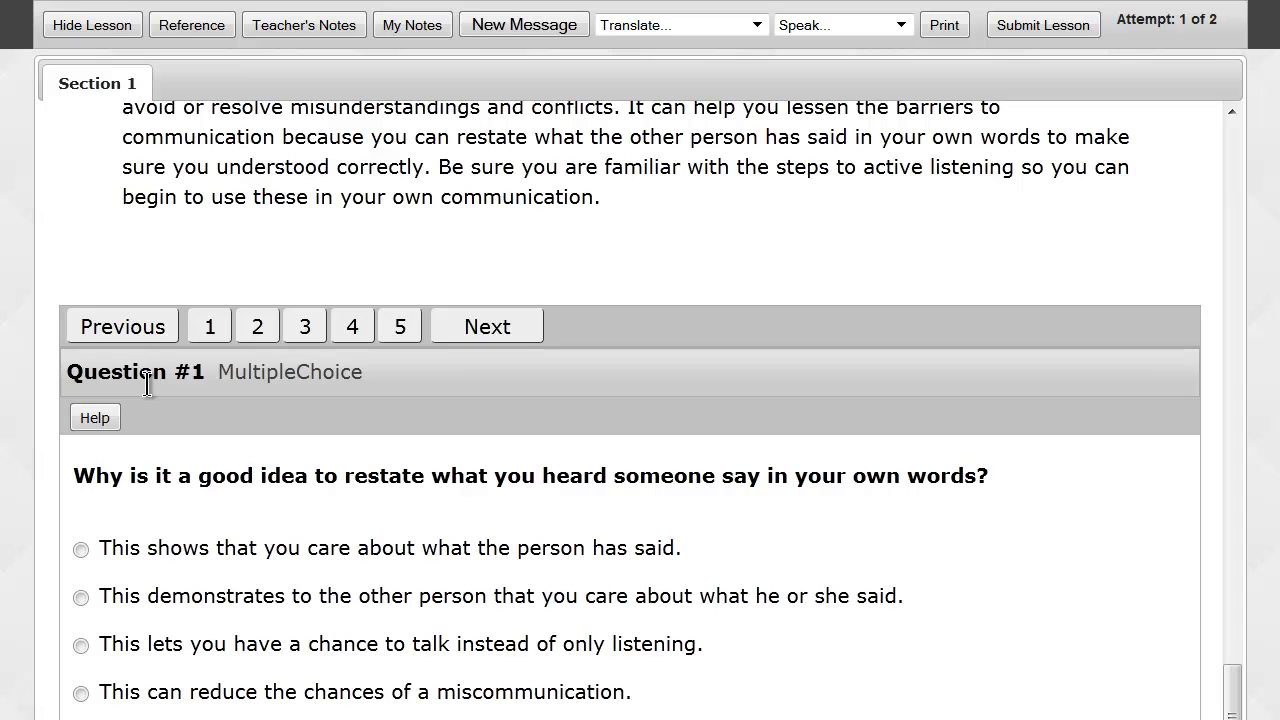
Send the teacher a help message on Question #1 saying 'I'm not sure.' and close it.
left_click(92, 418)
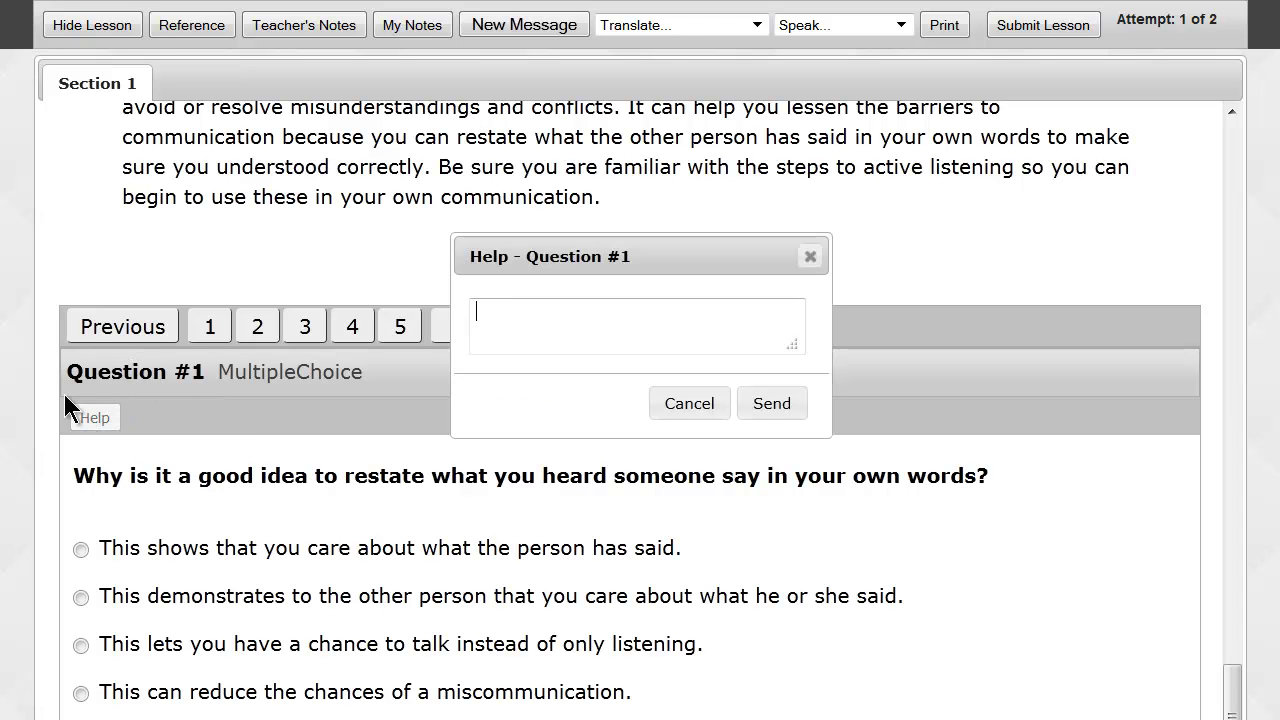
type("I'm not sure.")
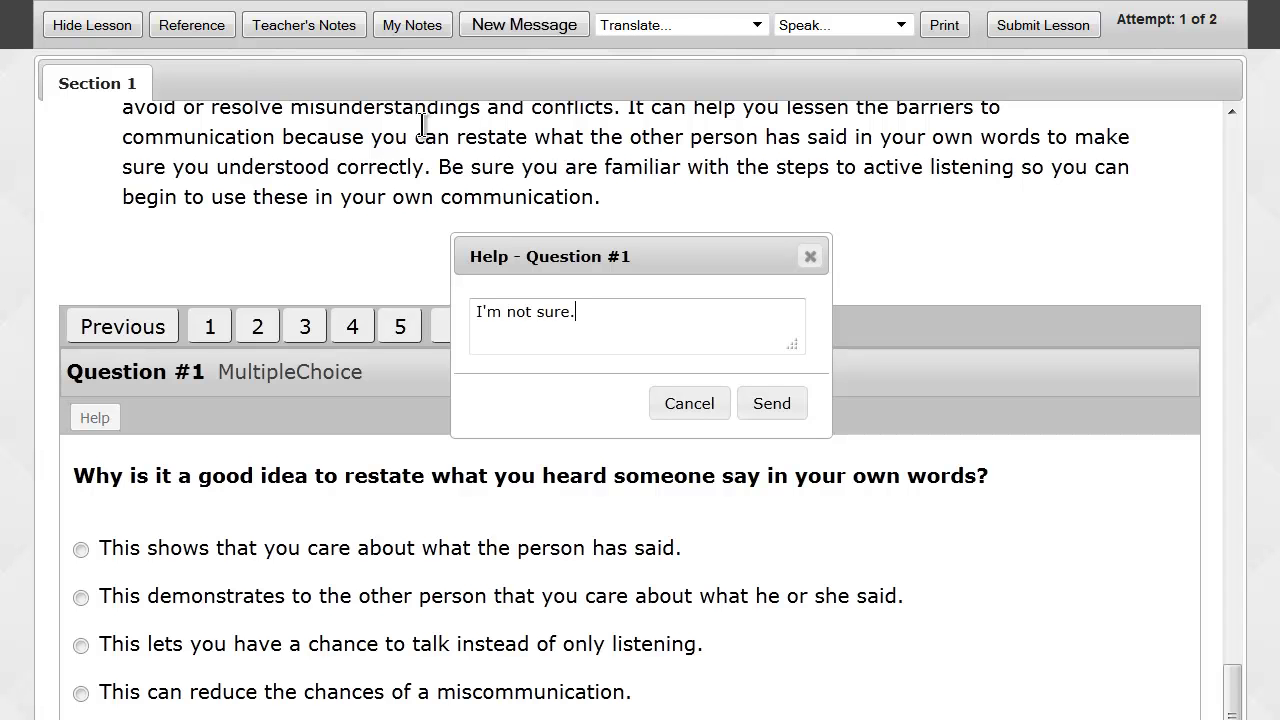
left_click(773, 405)
left_click(533, 350)
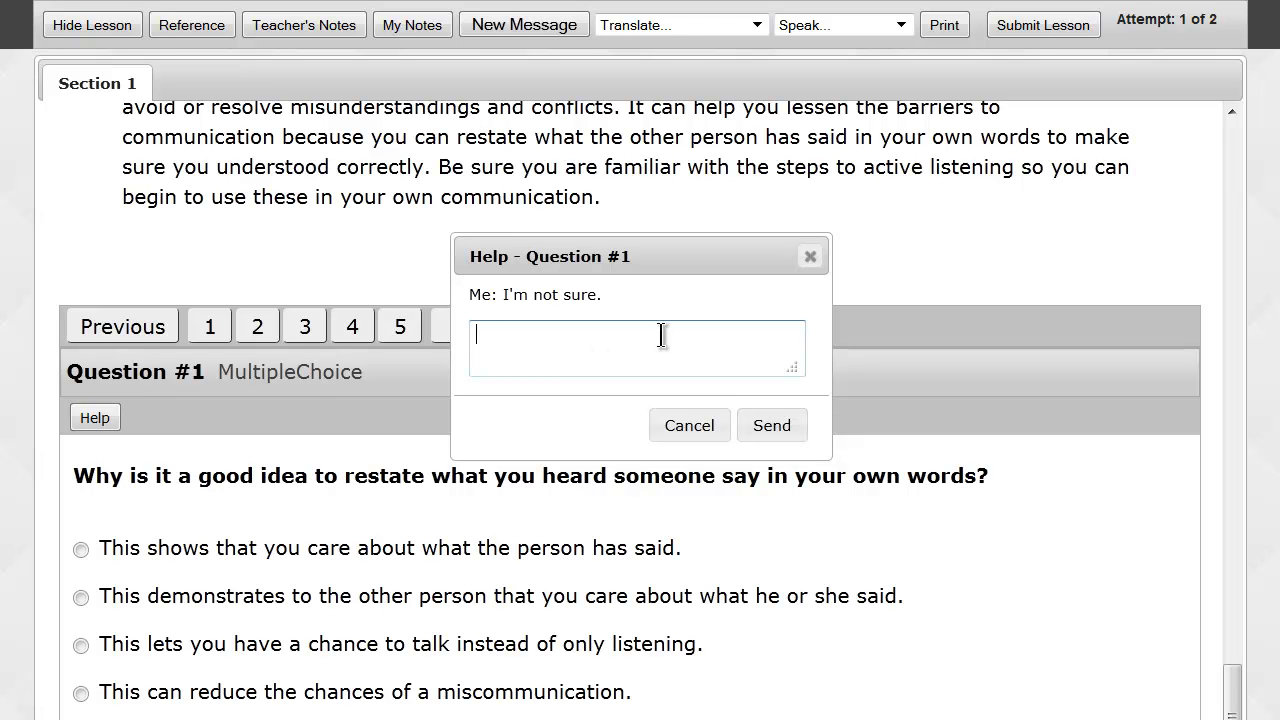
left_click_drag(605, 296, 468, 296)
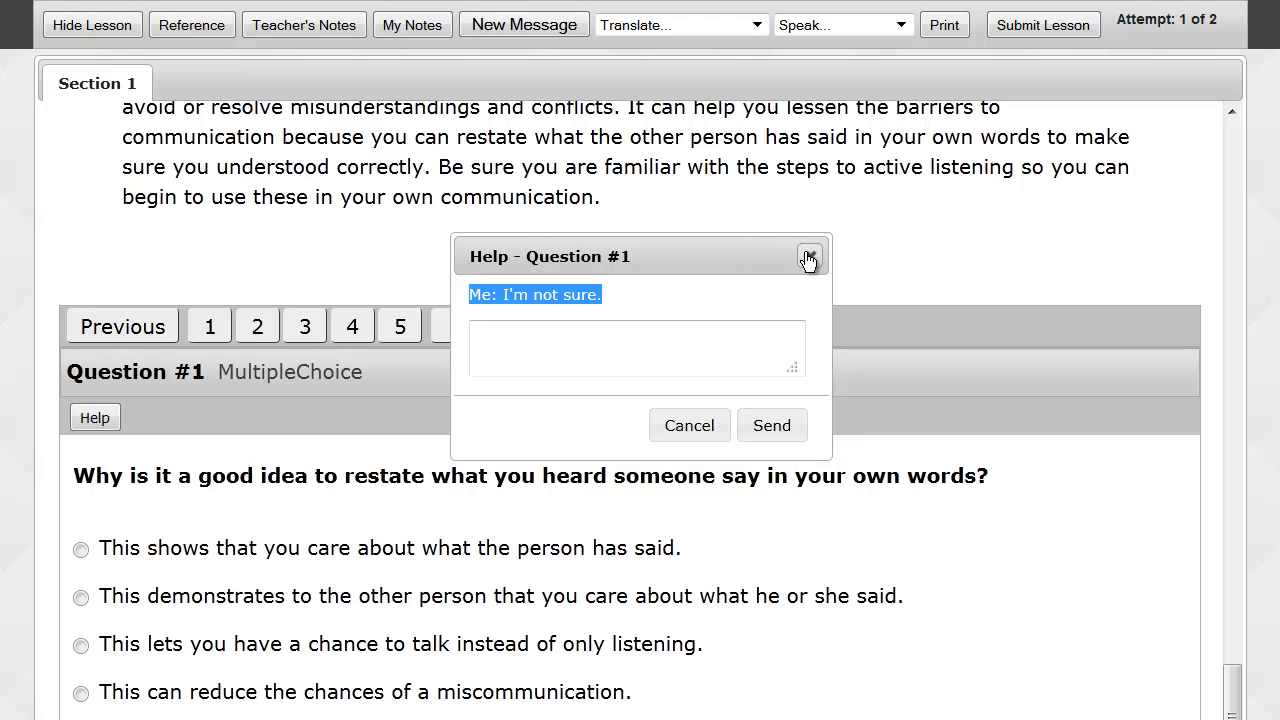
left_click(808, 258)
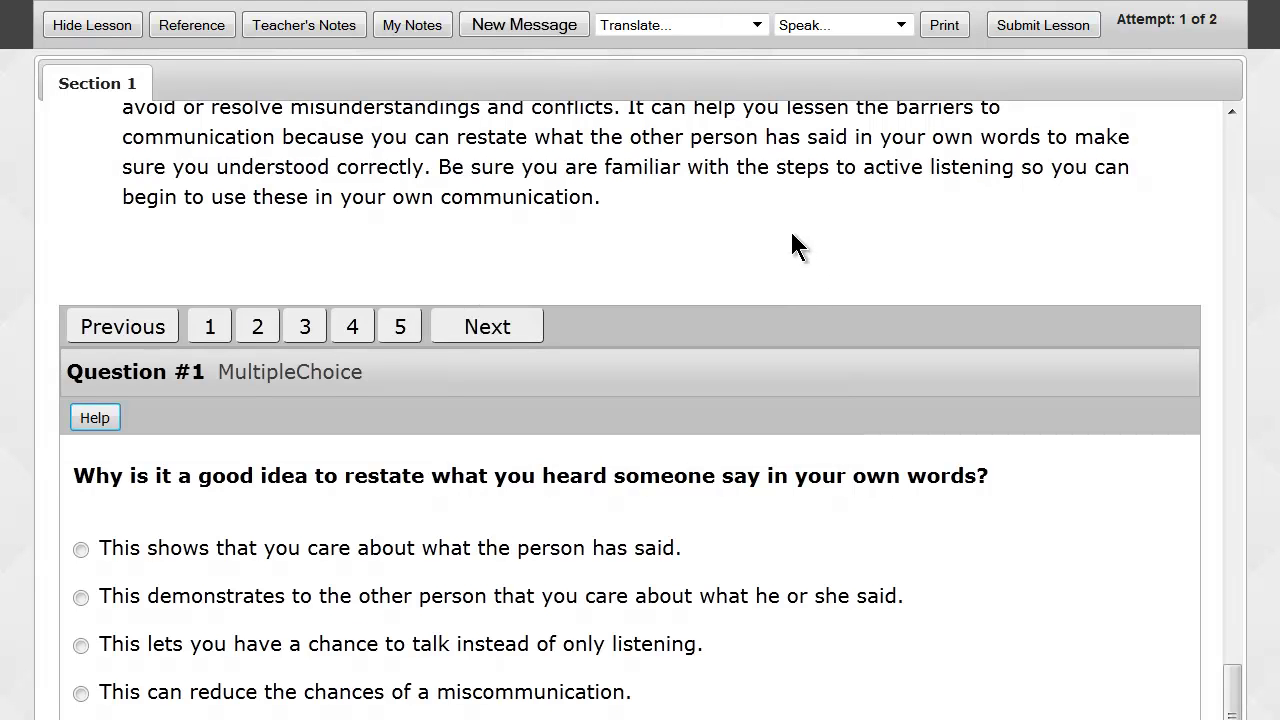
mouse_move(640, 3)
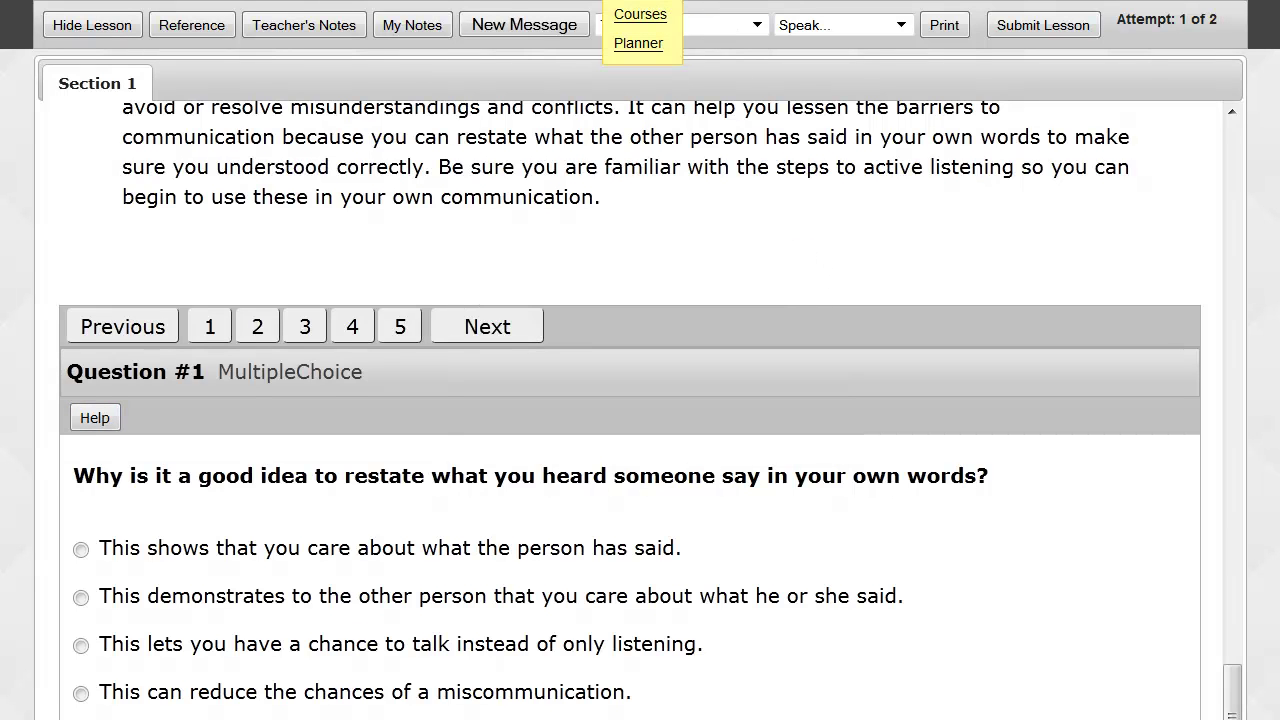
Start Quiz 2: Desirable Workplace Skills, Habits, and Attitudes from the Home page's Assignments Due.
left_click(640, 12)
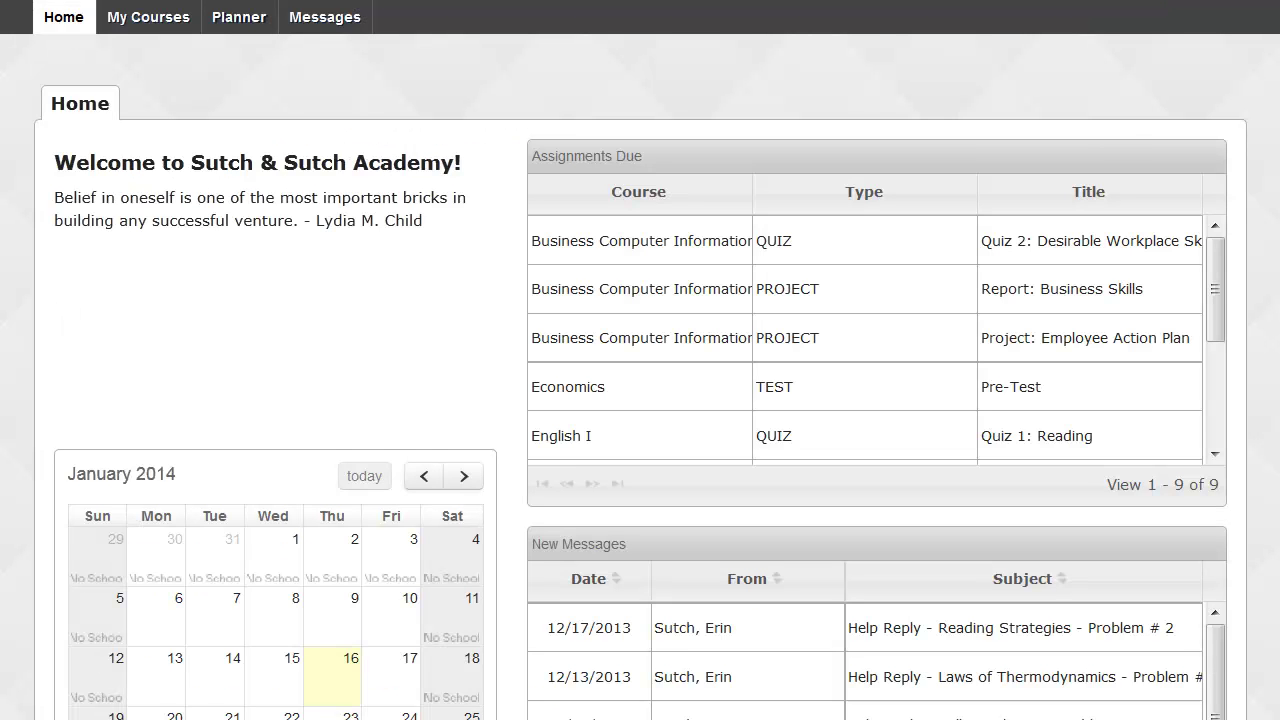
left_click(985, 245)
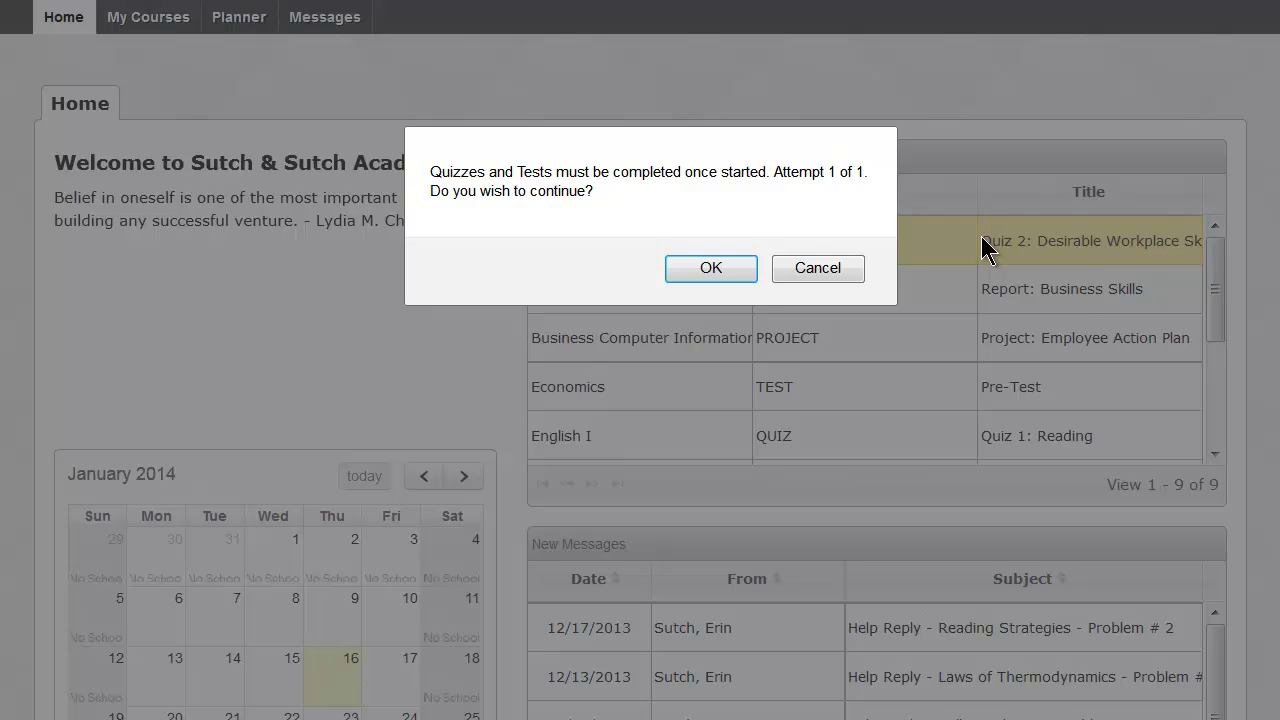
left_click(724, 272)
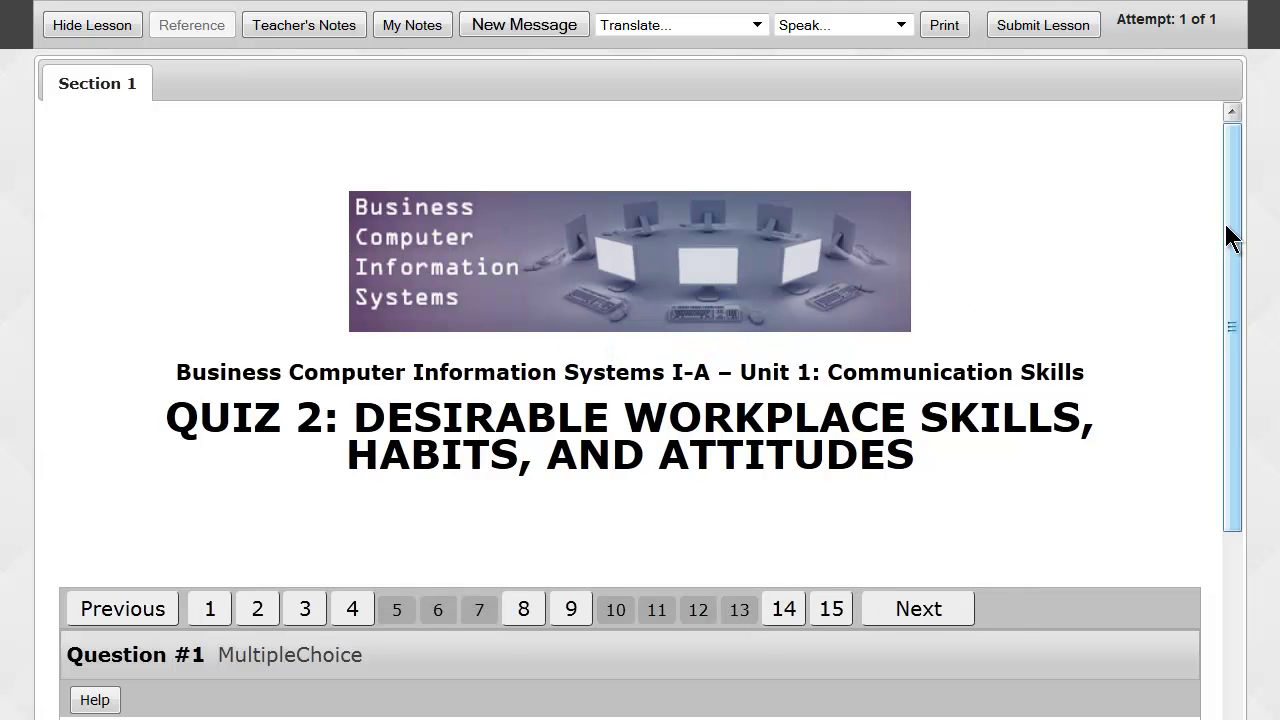
Answer the current quiz question, then jump to questions 5, 6 and 7.
left_click_drag(1230, 240, 1246, 503)
left_click(81, 693)
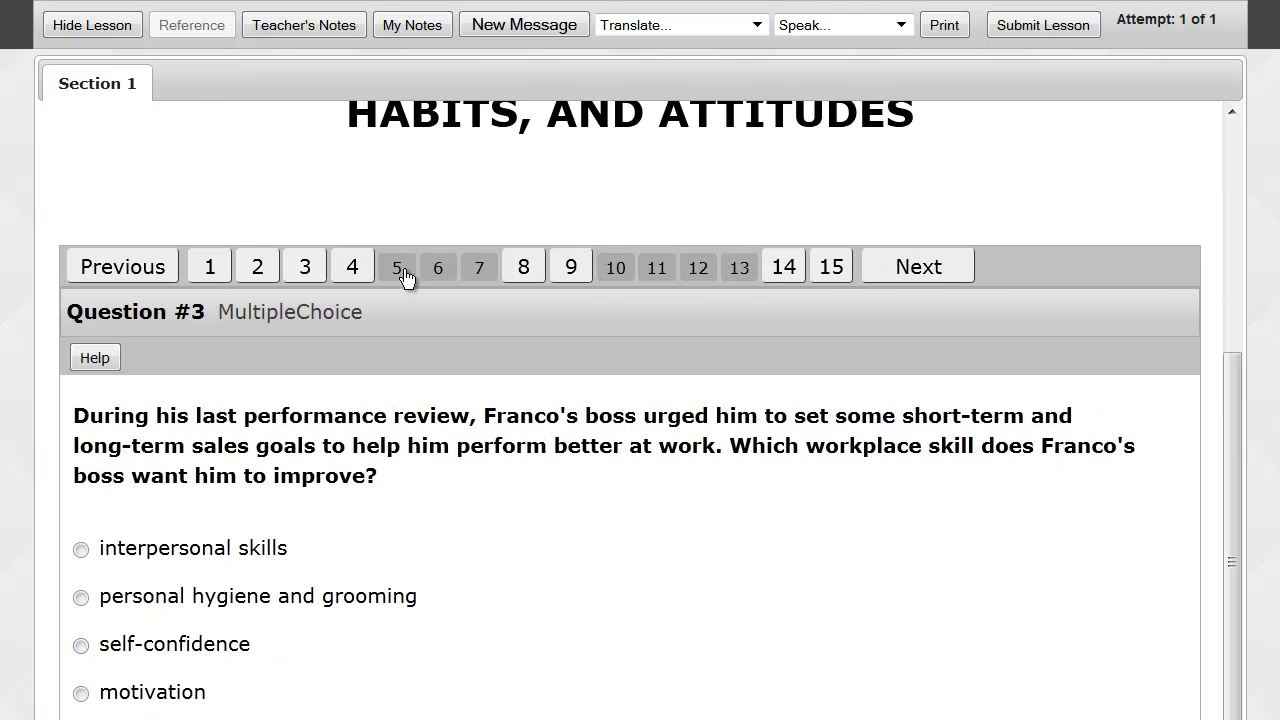
left_click(398, 274)
left_click(436, 350)
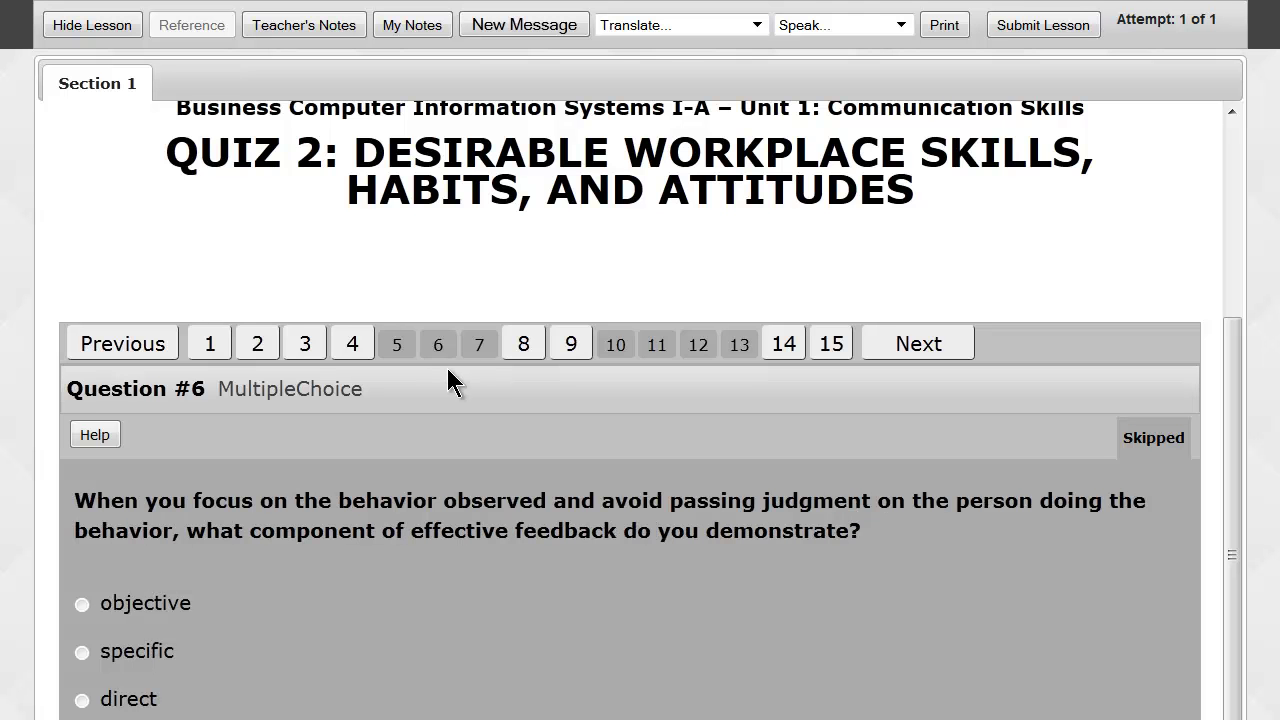
left_click(470, 353)
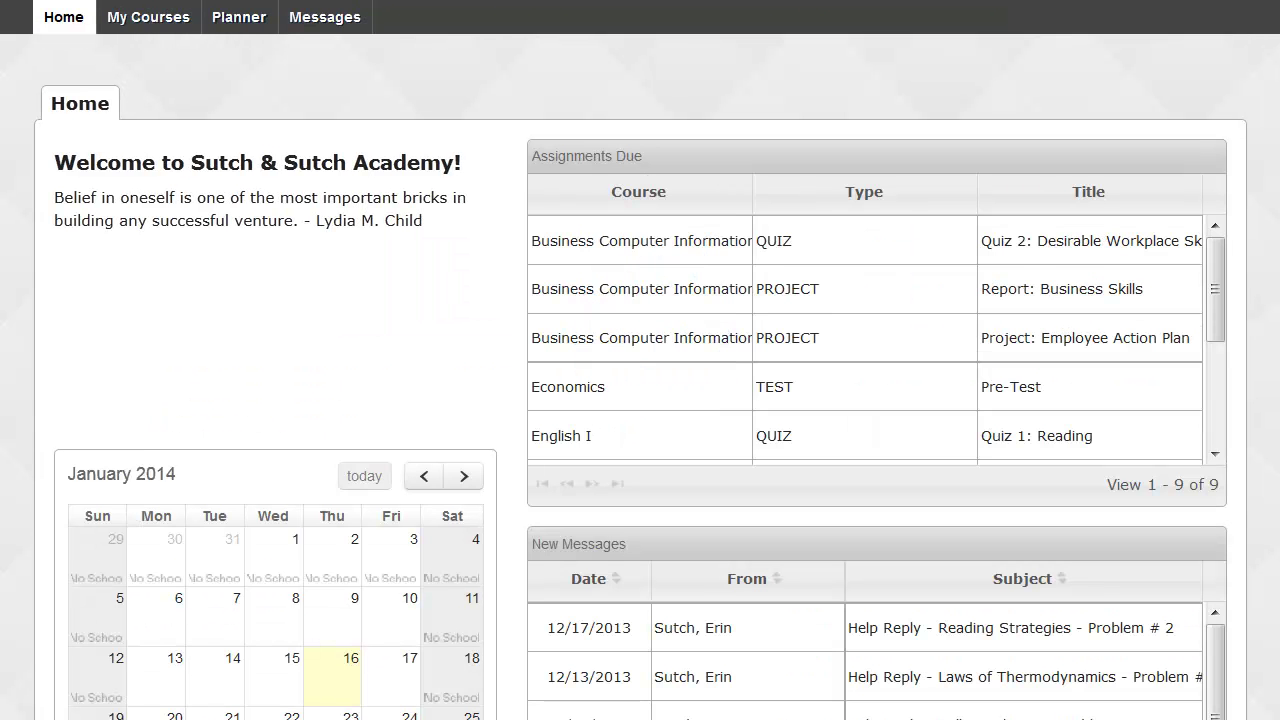
left_click(837, 250)
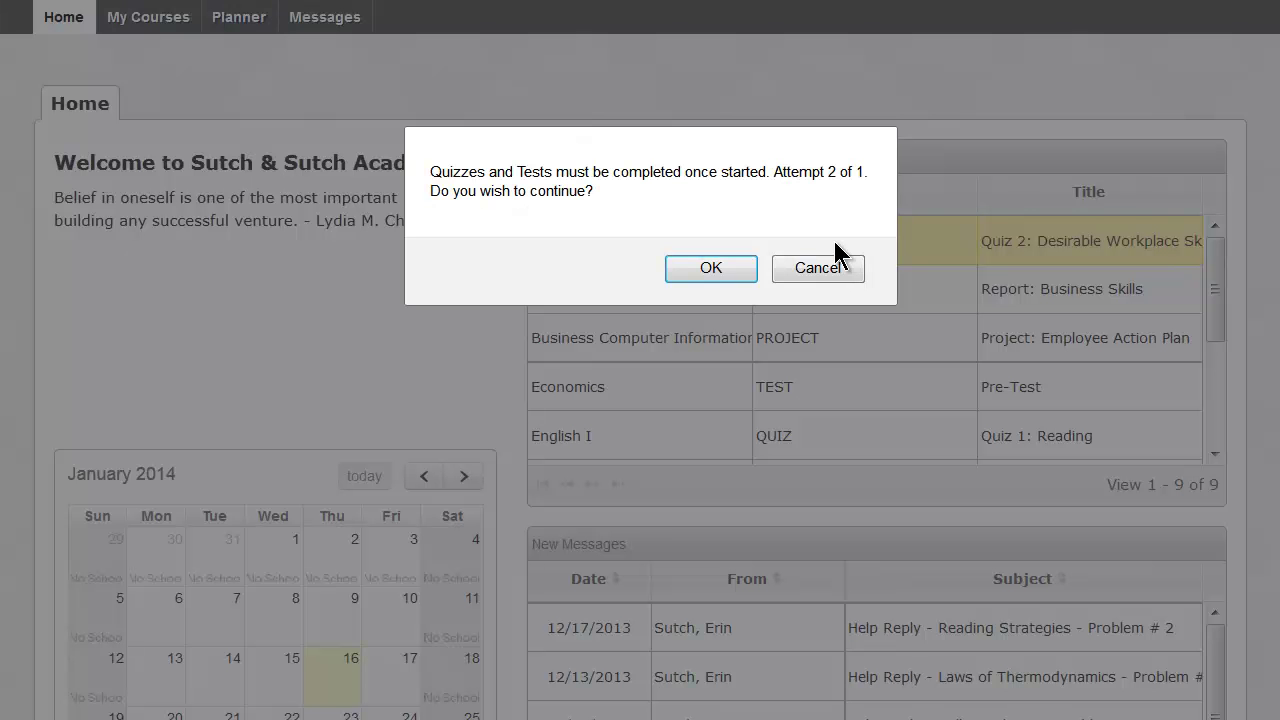
left_click(711, 268)
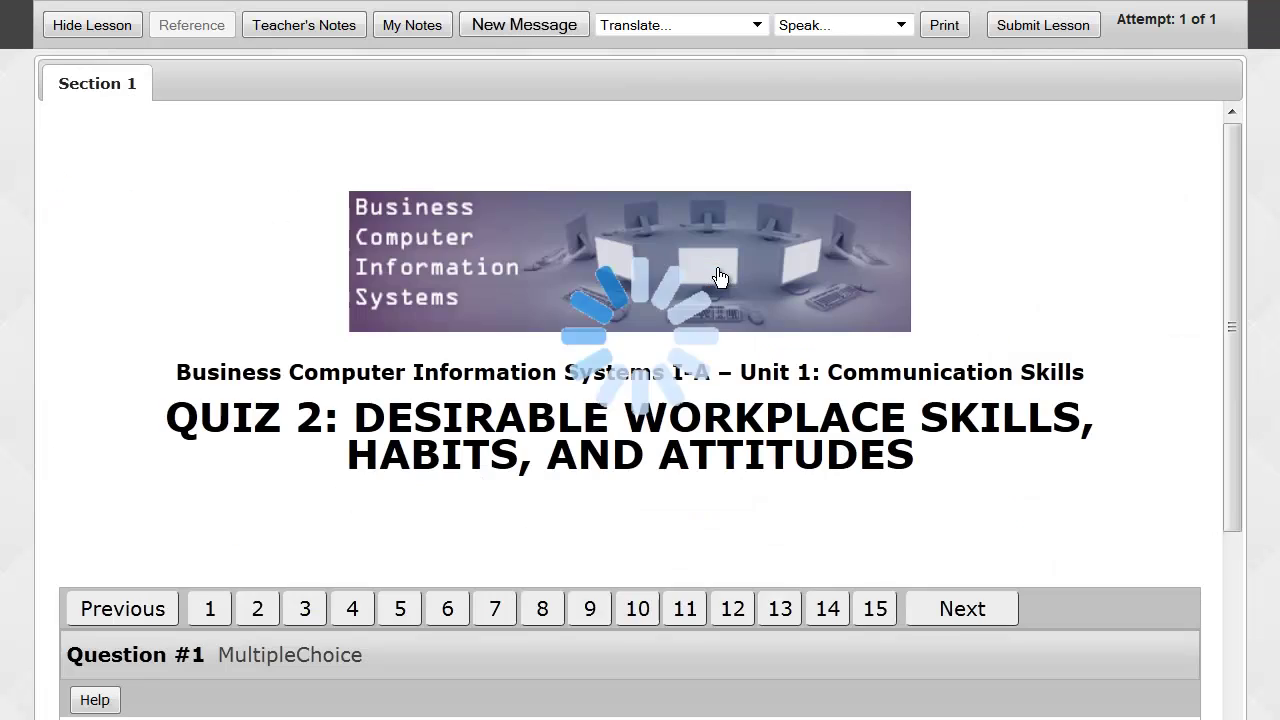
scroll(717, 268, "down", 3)
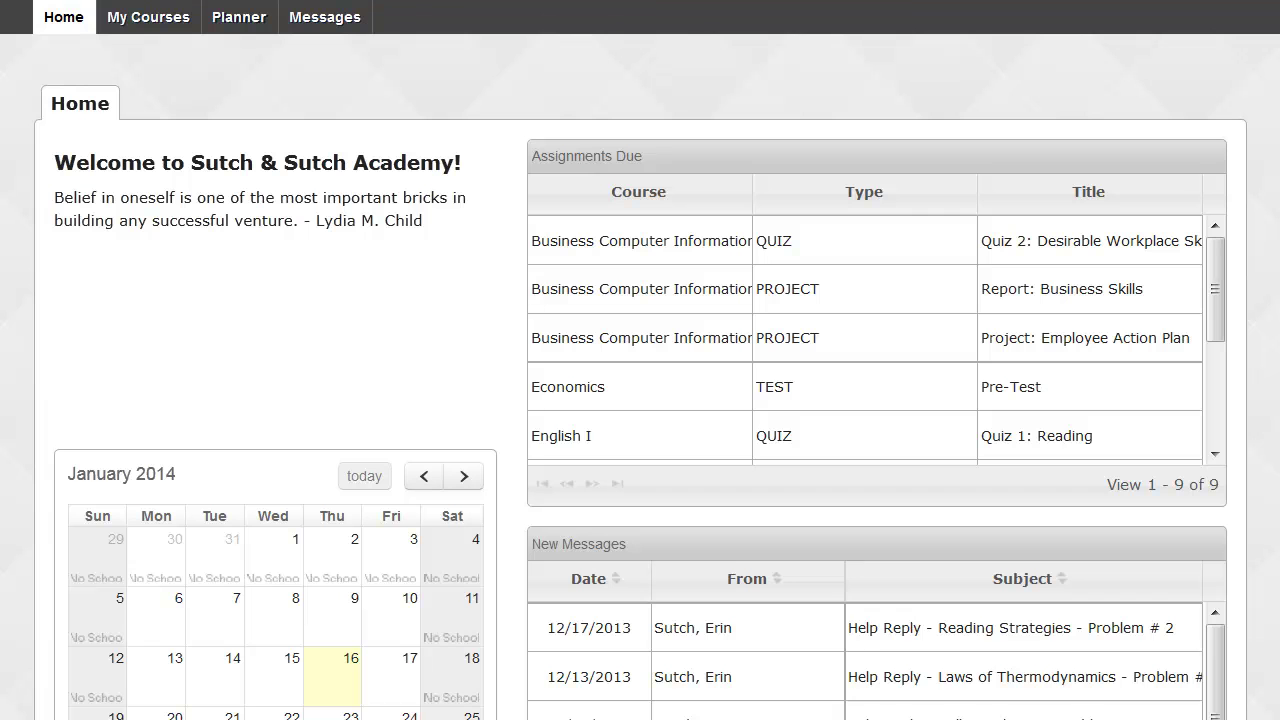
Request a teacher unlock for the already-attempted English I Quiz 1: Reading and acknowledge the notice.
left_click(589, 444)
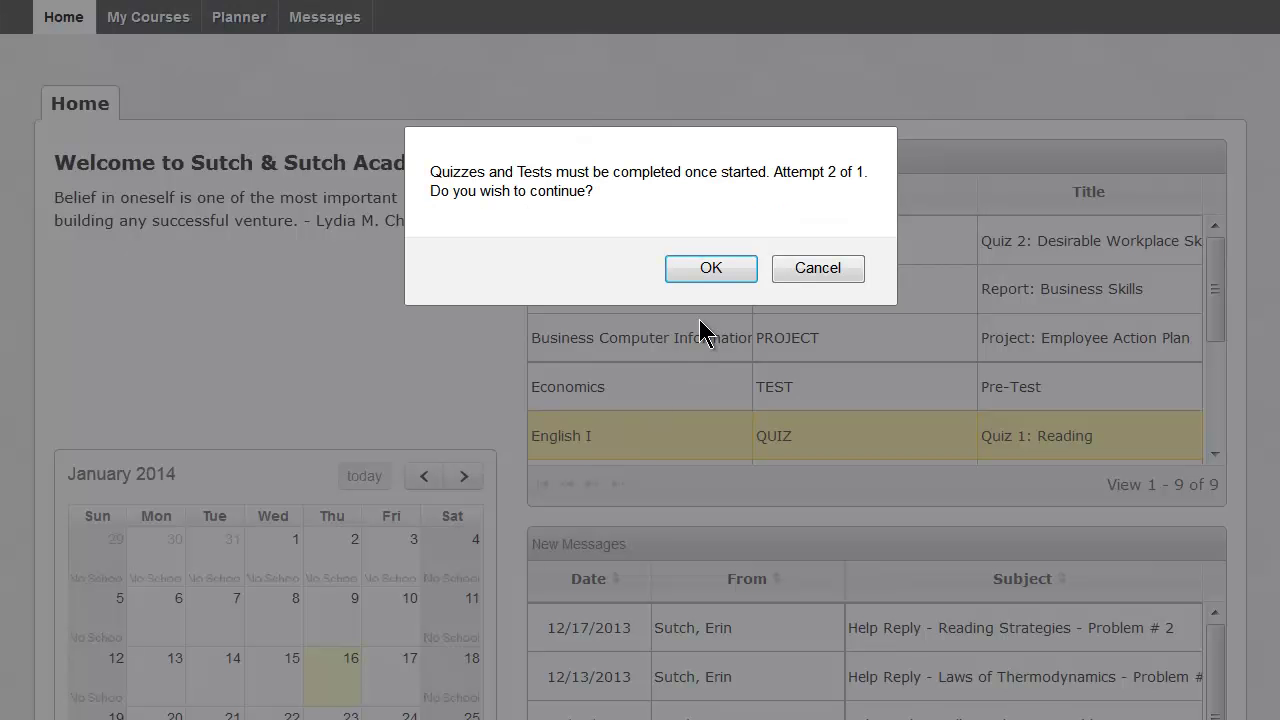
left_click(708, 268)
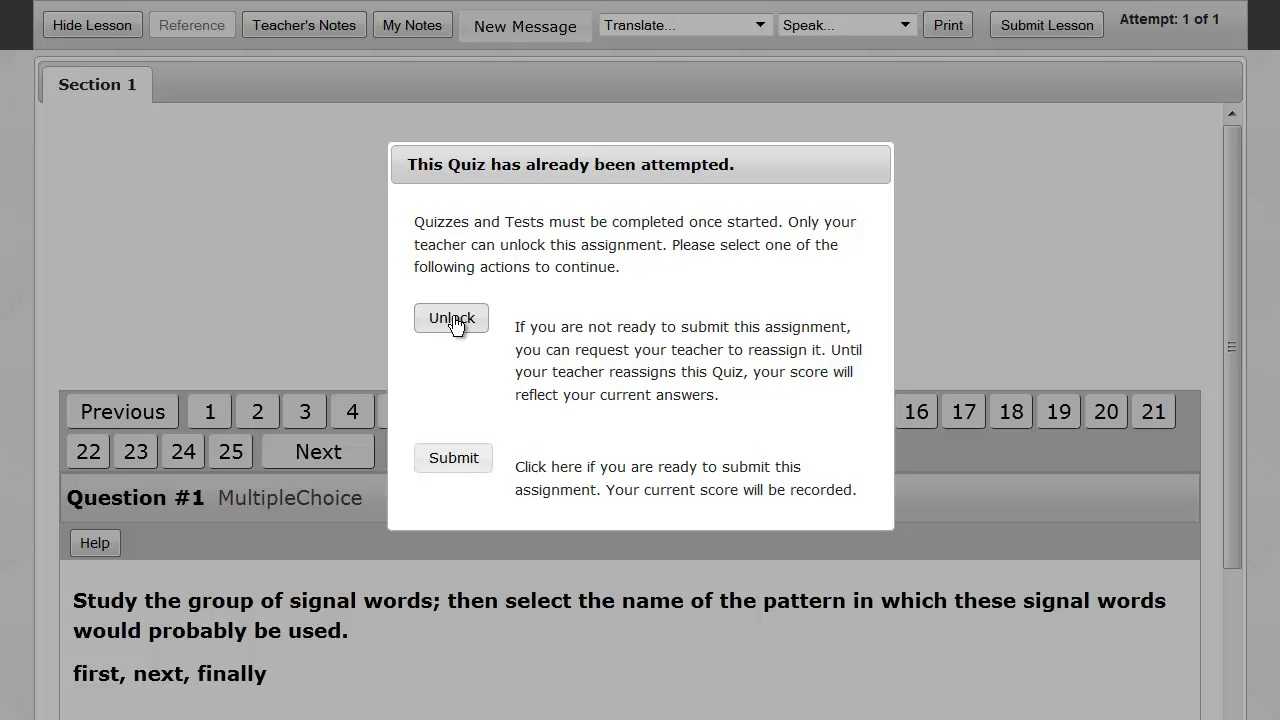
left_click(452, 318)
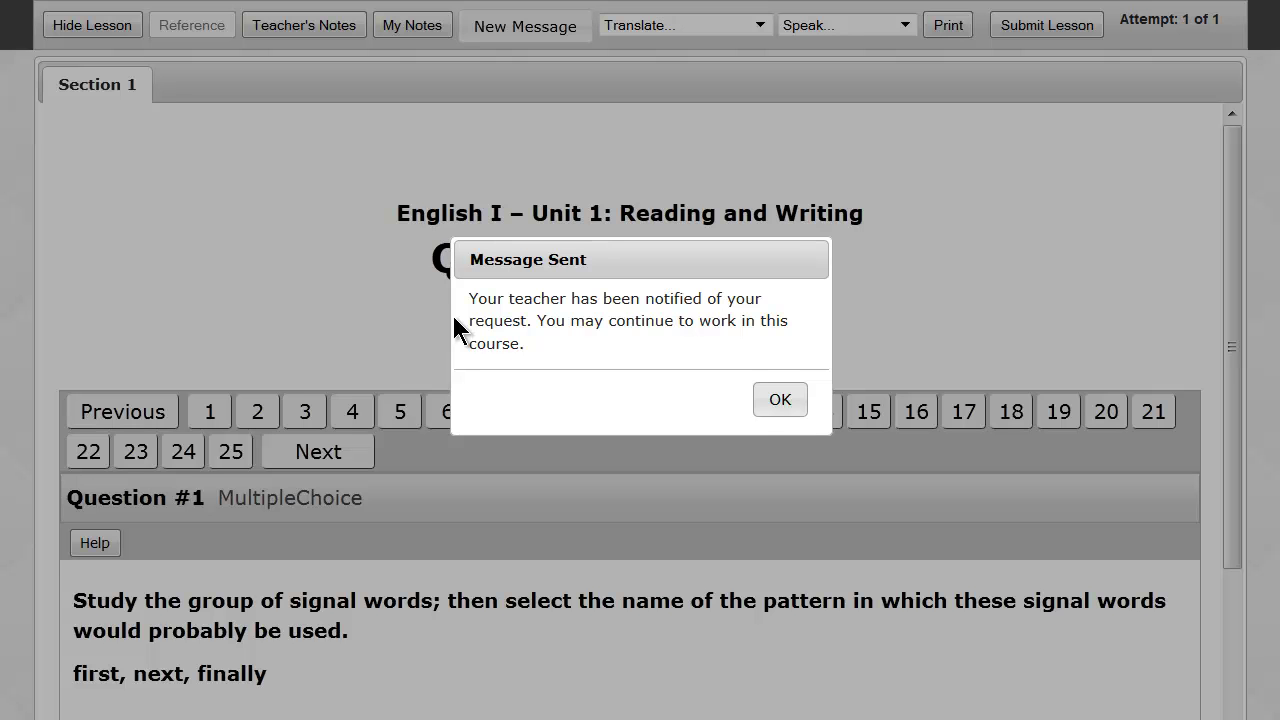
left_click(772, 402)
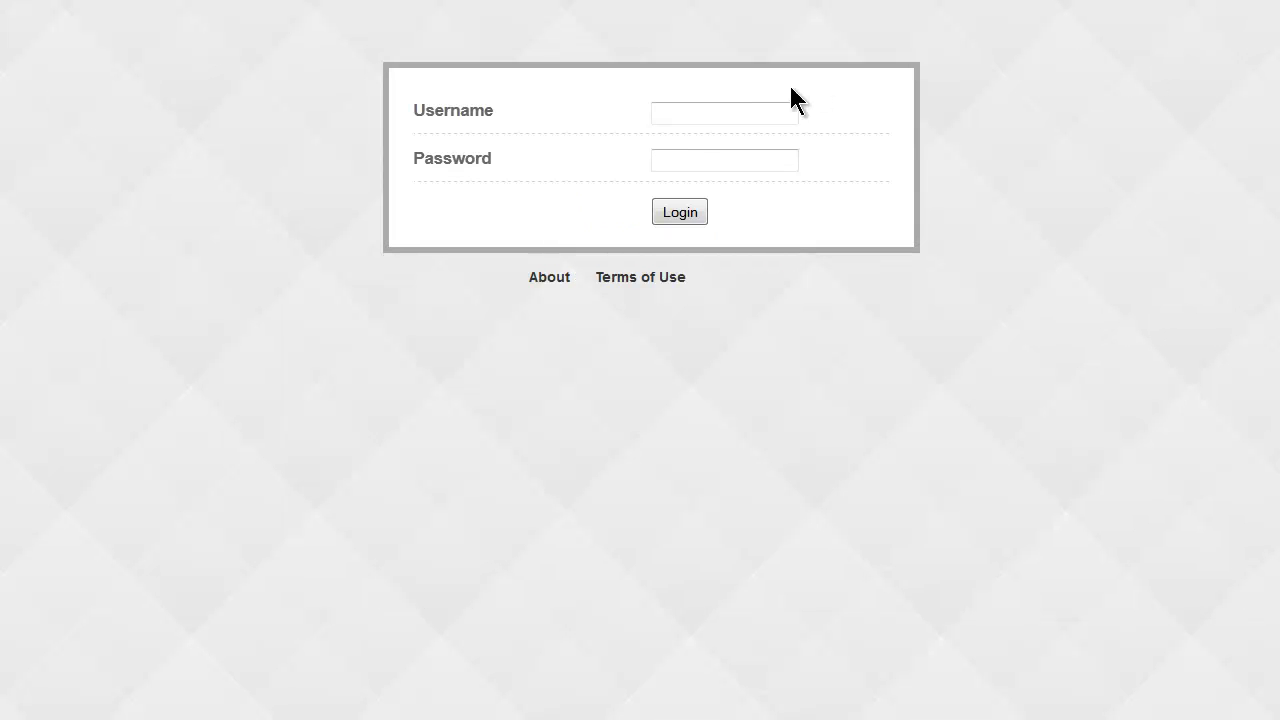
Log in using the saved teacher account from the username autocomplete list.
left_click(726, 112)
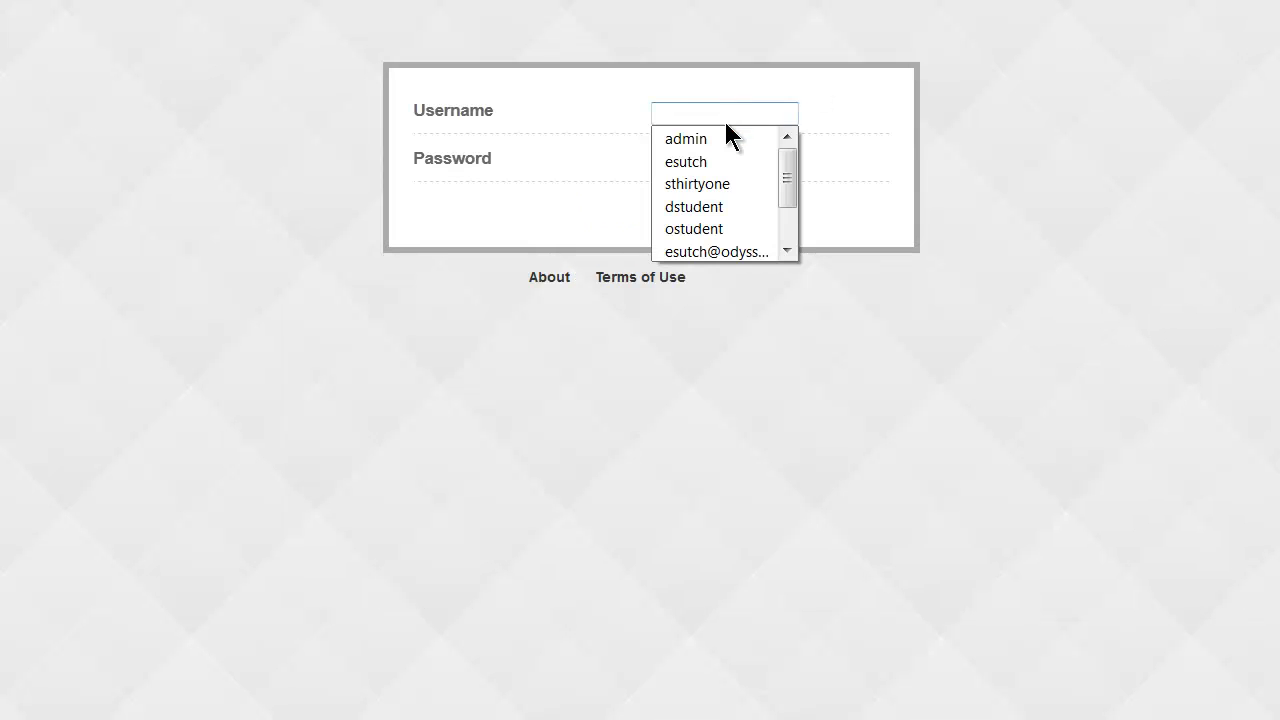
left_click(713, 160)
left_click(701, 203)
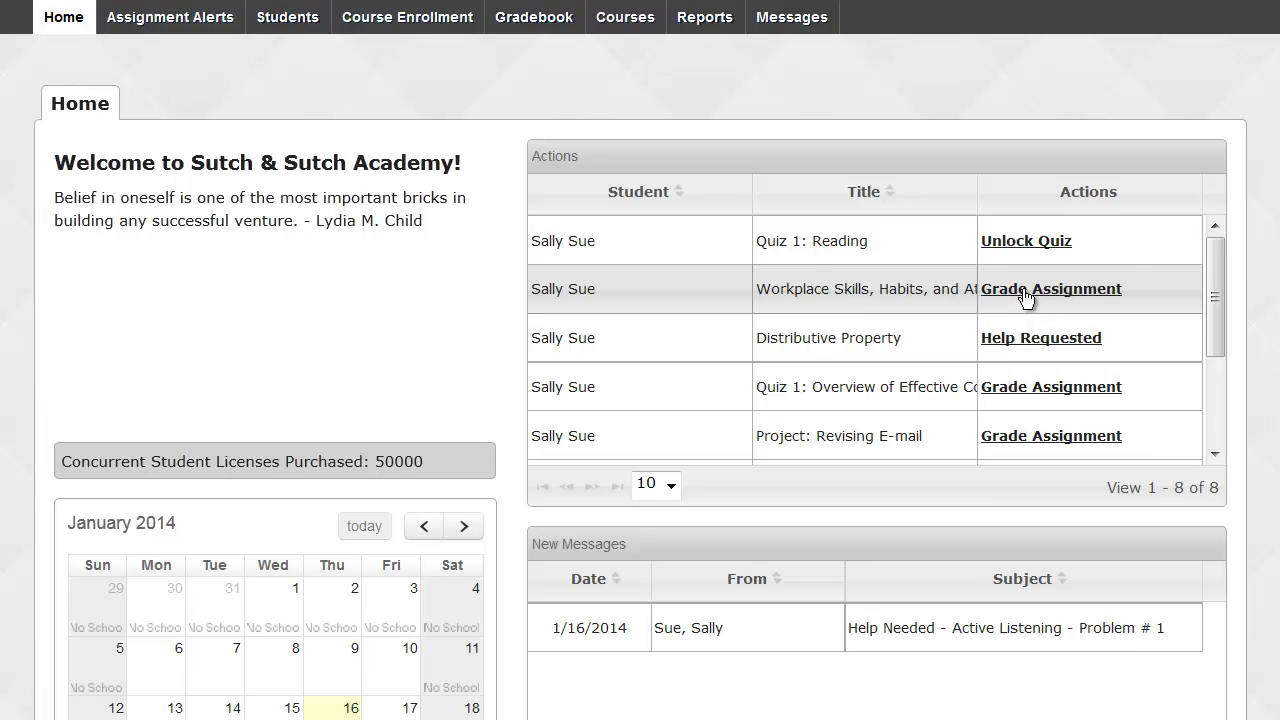
Open the Workplace Skills assignment for grading and review Question #6's 10 possible points and answer key.
left_click(1027, 292)
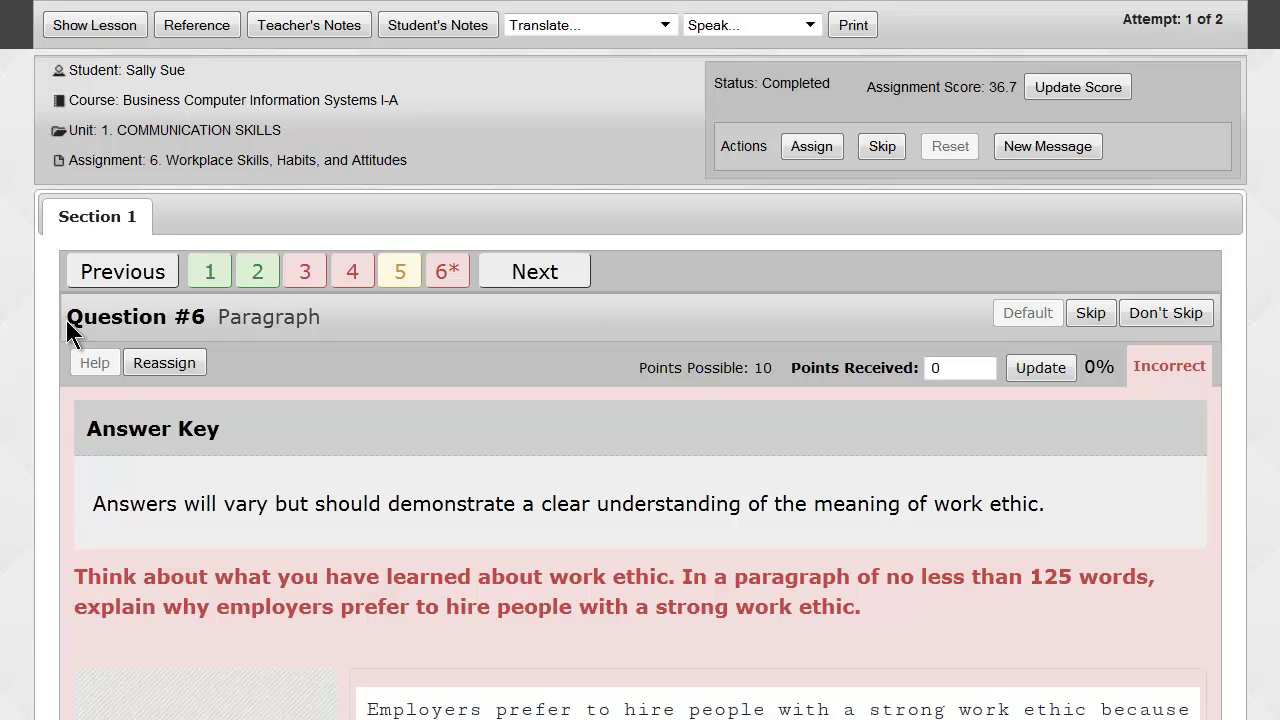
left_click_drag(69, 316, 251, 362)
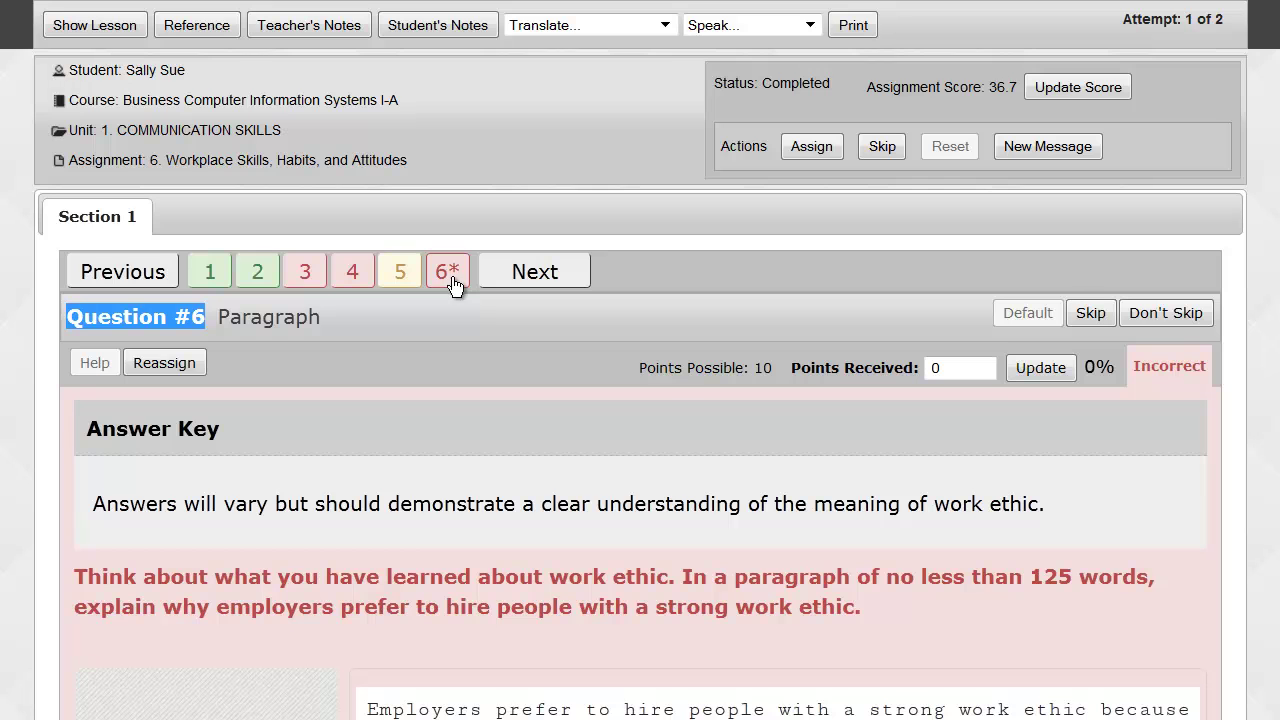
scroll(451, 318, "down", 3)
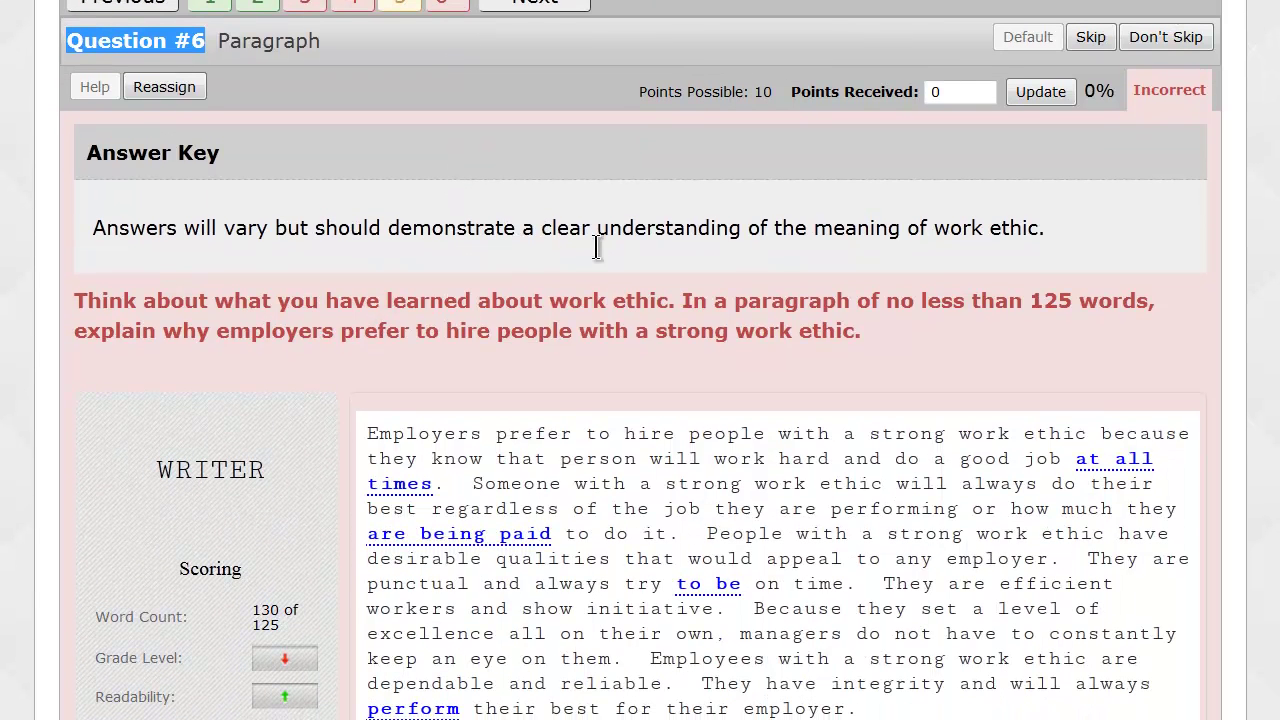
left_click_drag(641, 100, 775, 96)
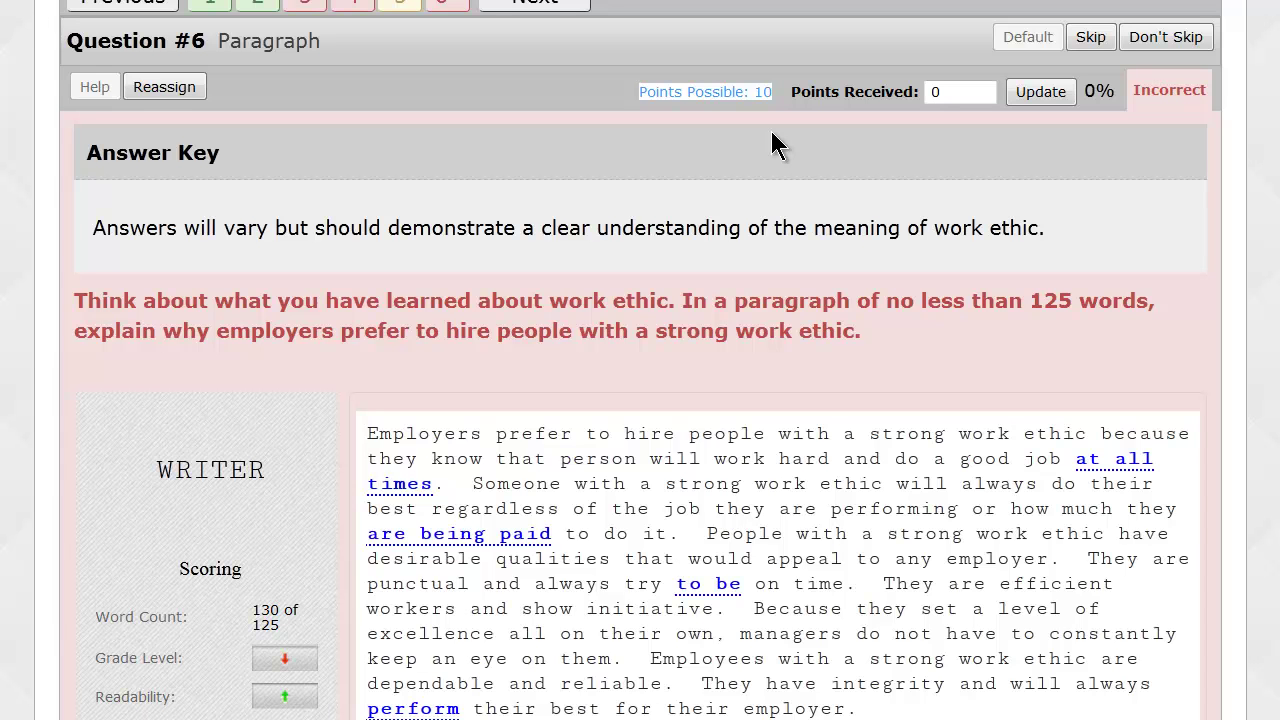
double_click(937, 92)
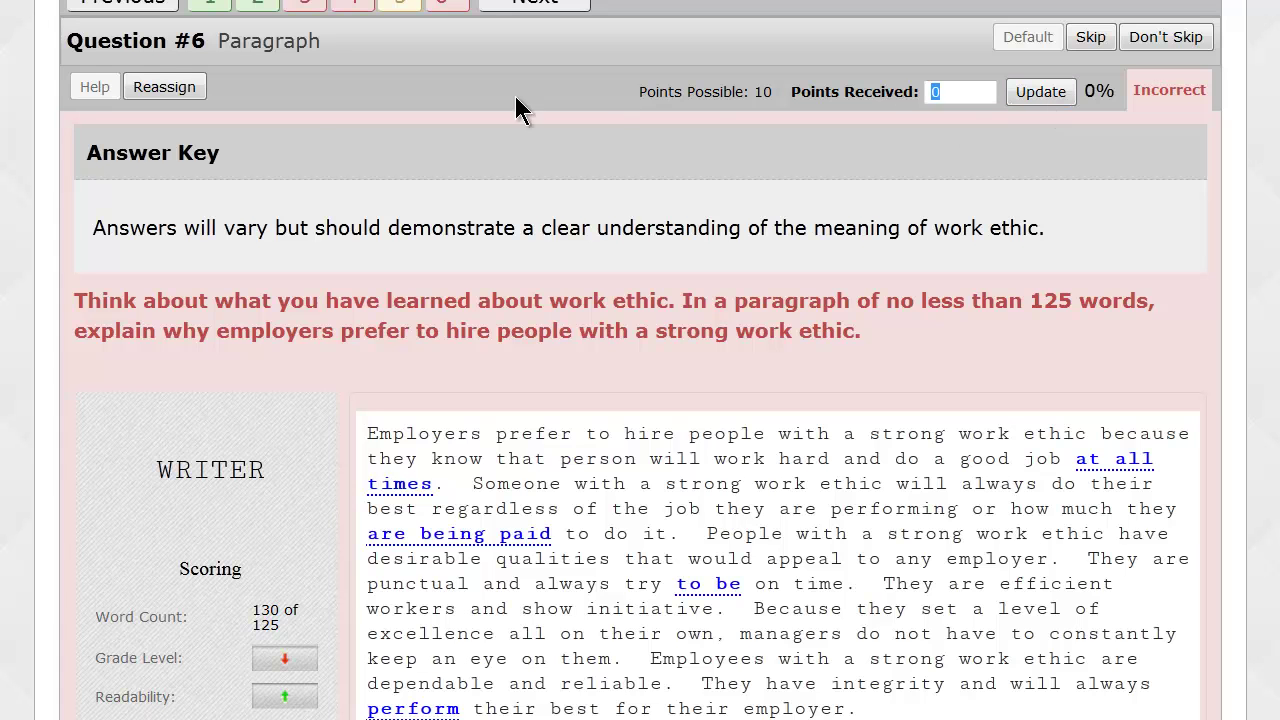
left_click_drag(88, 155, 224, 160)
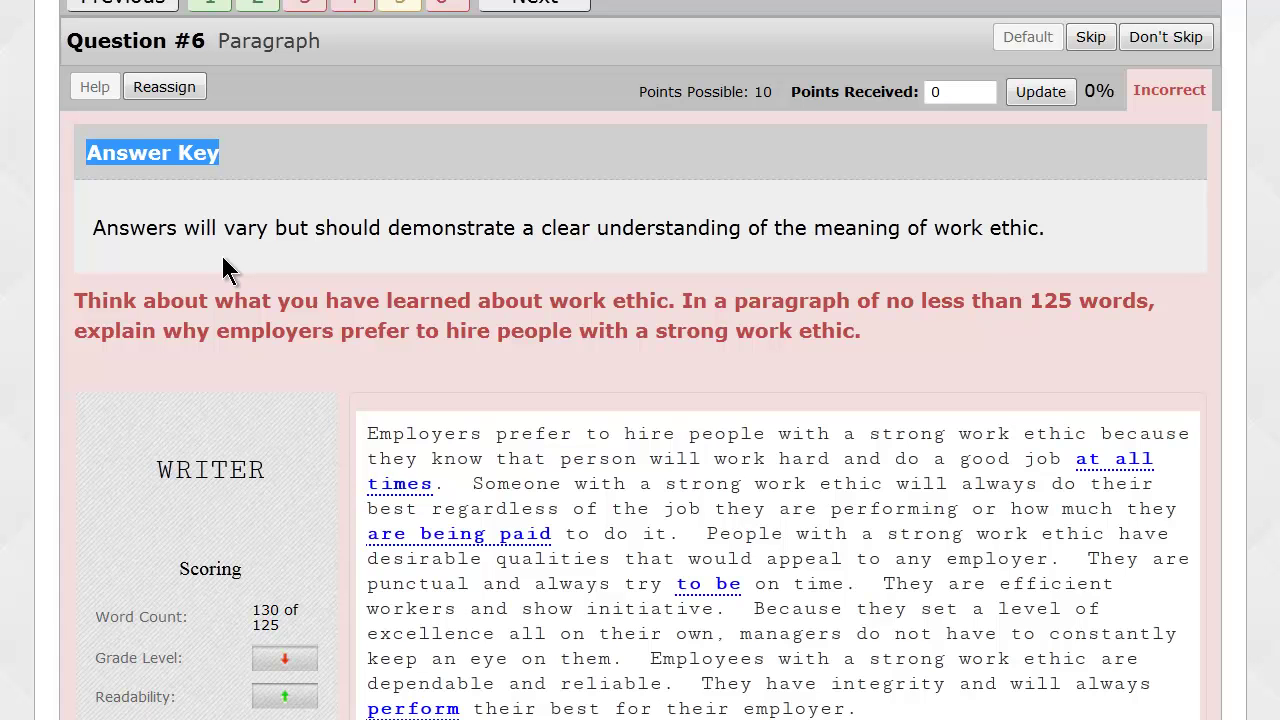
scroll(224, 268, "up", 3)
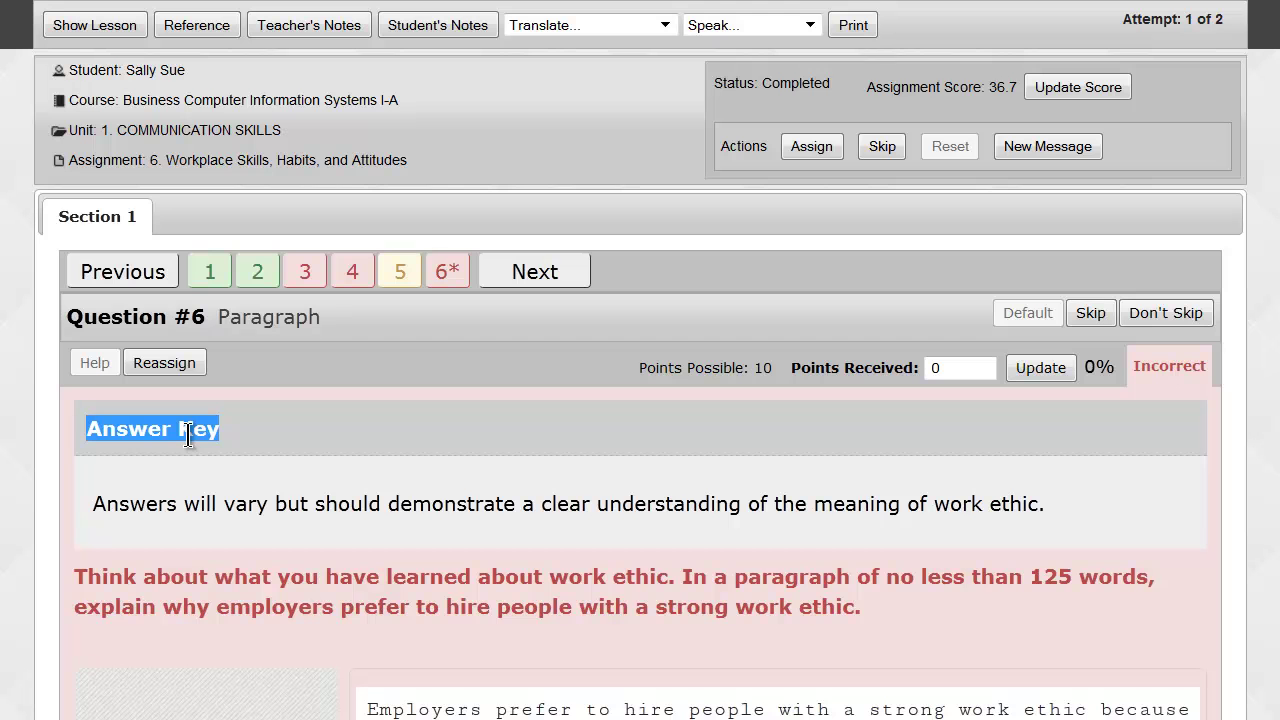
left_click(112, 26)
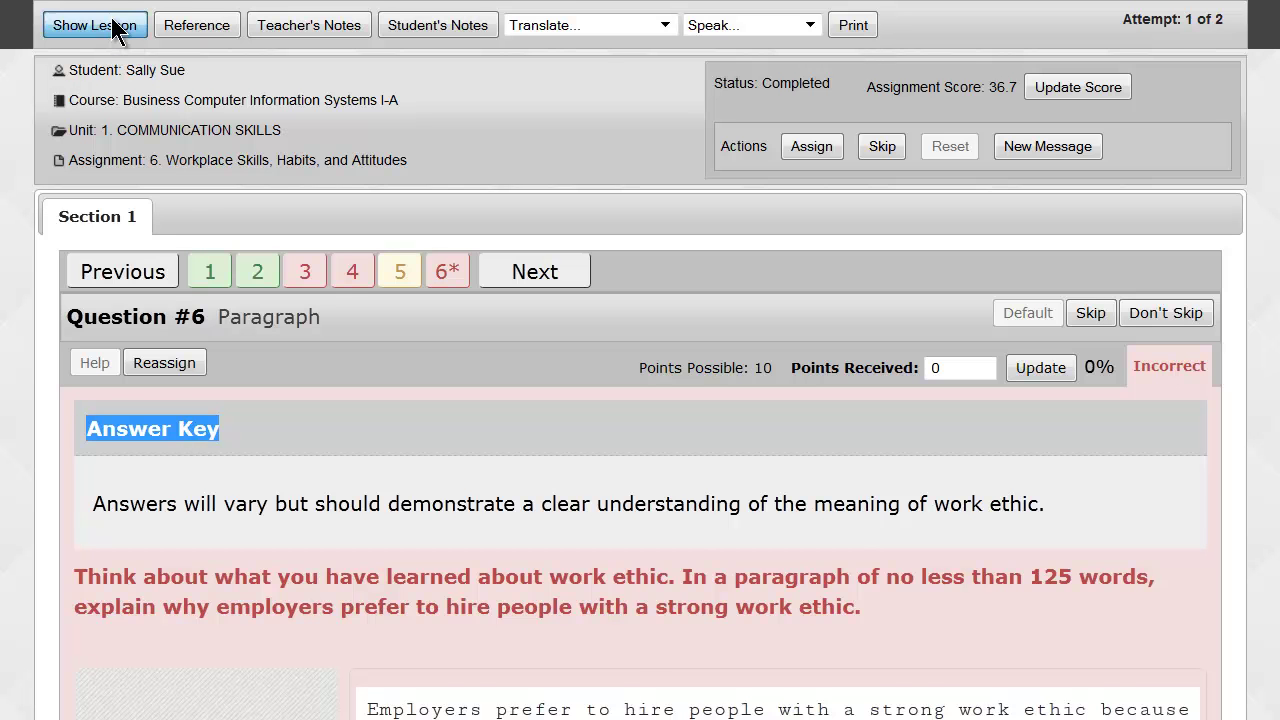
scroll(187, 312, "down", 5)
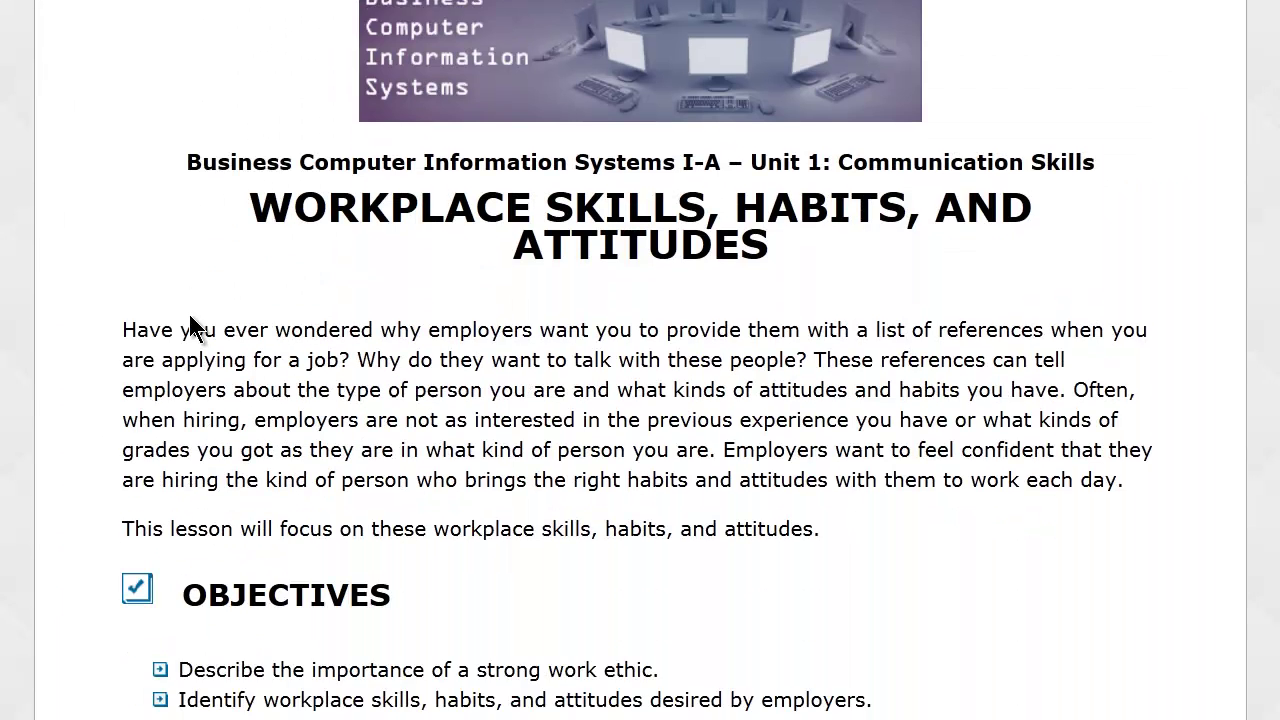
scroll(188, 315, "down", 6)
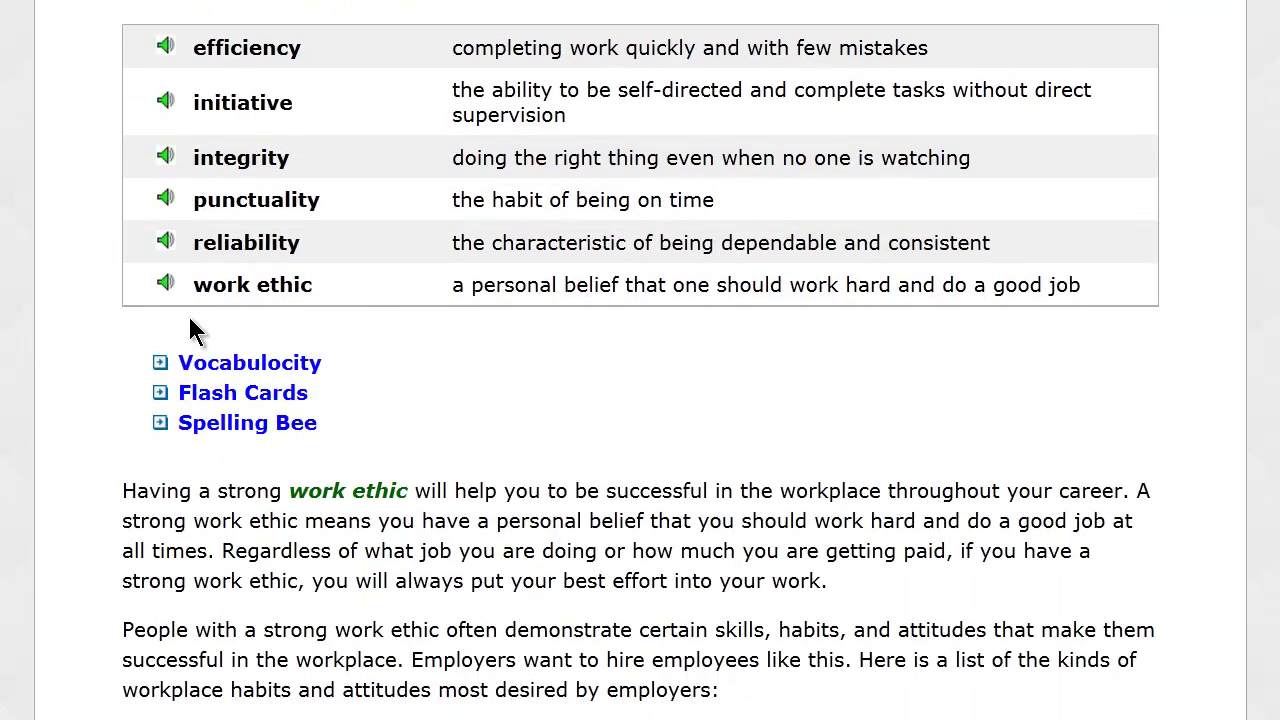
scroll(189, 317, "down", 2)
scroll(189, 318, "down", 6)
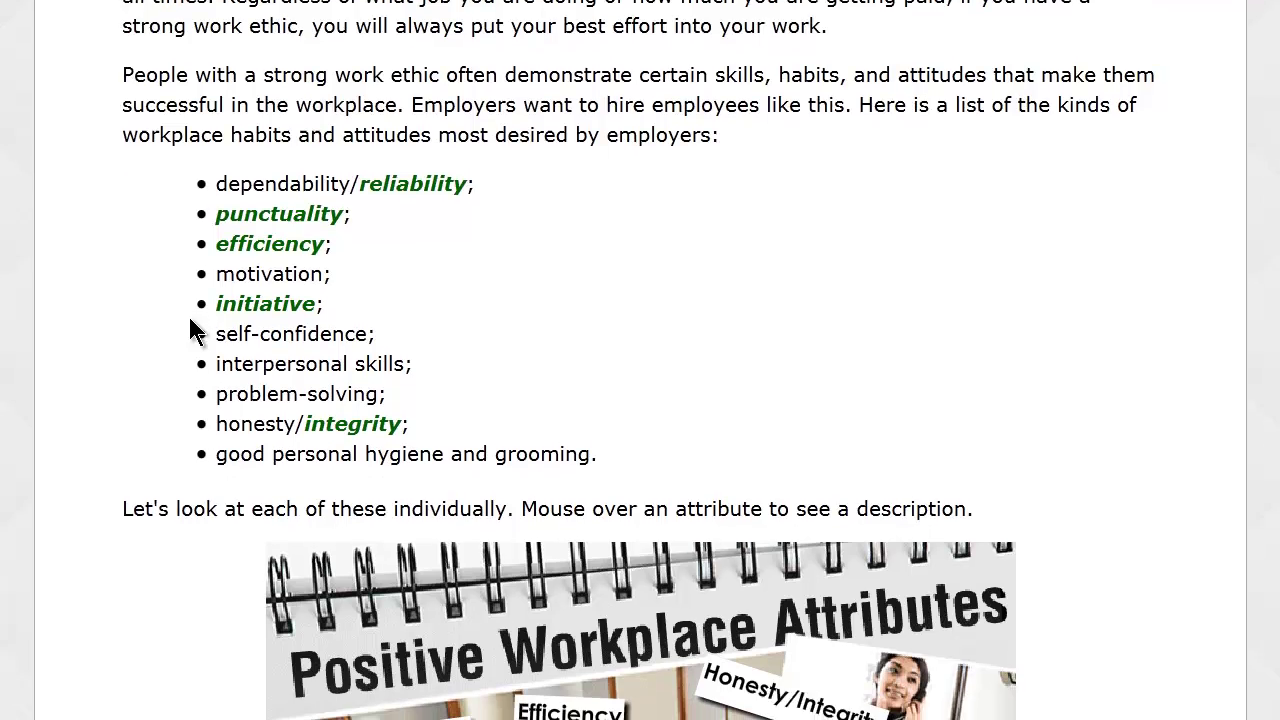
scroll(189, 331, "up", 15)
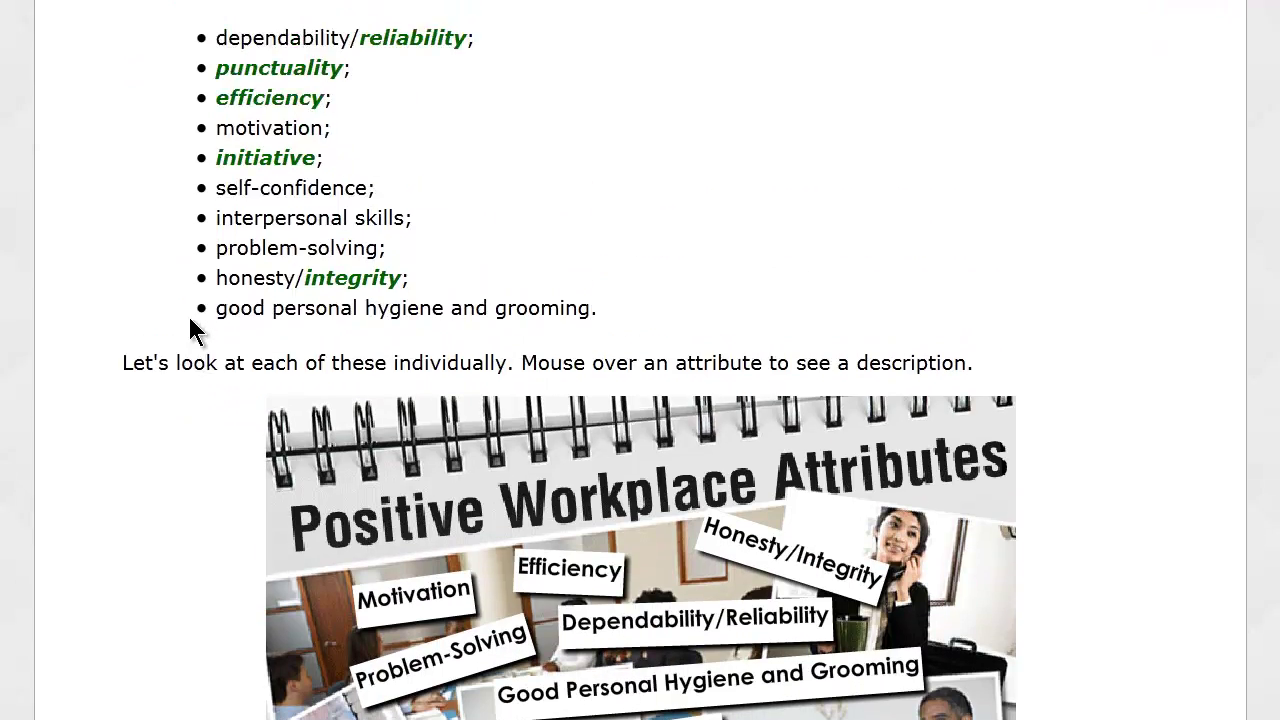
scroll(189, 330, "up", 2)
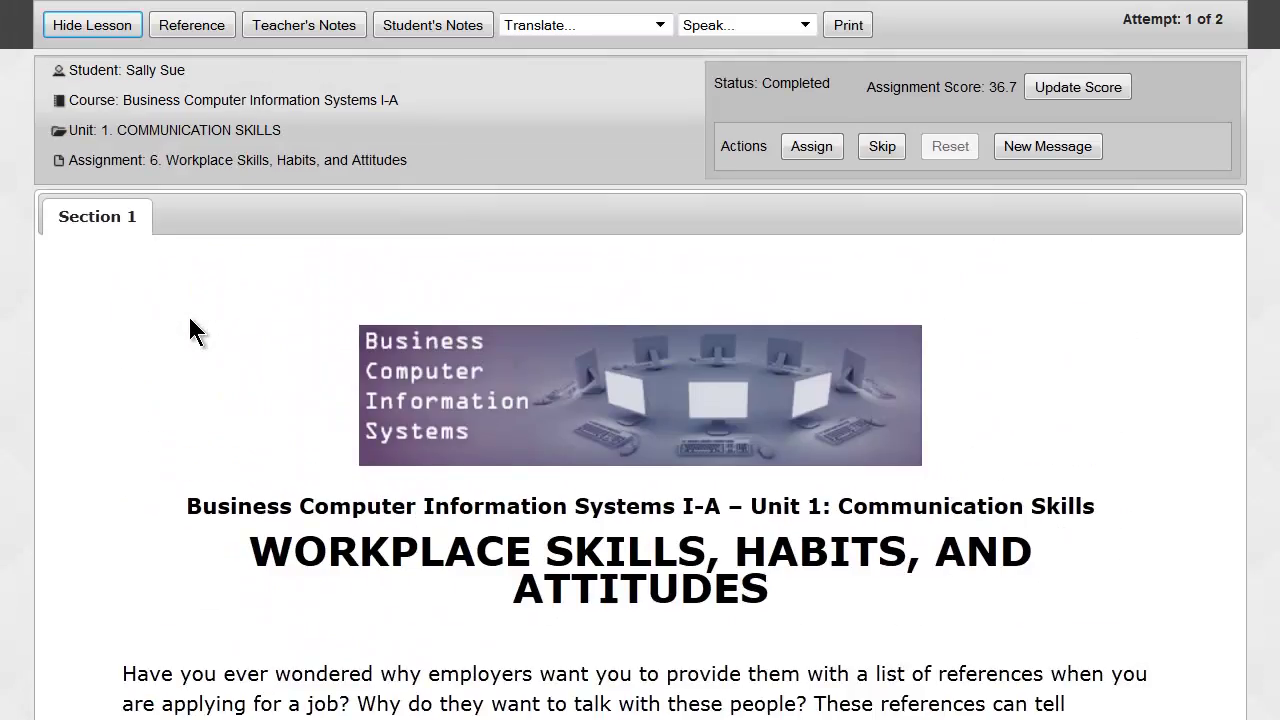
left_click(86, 28)
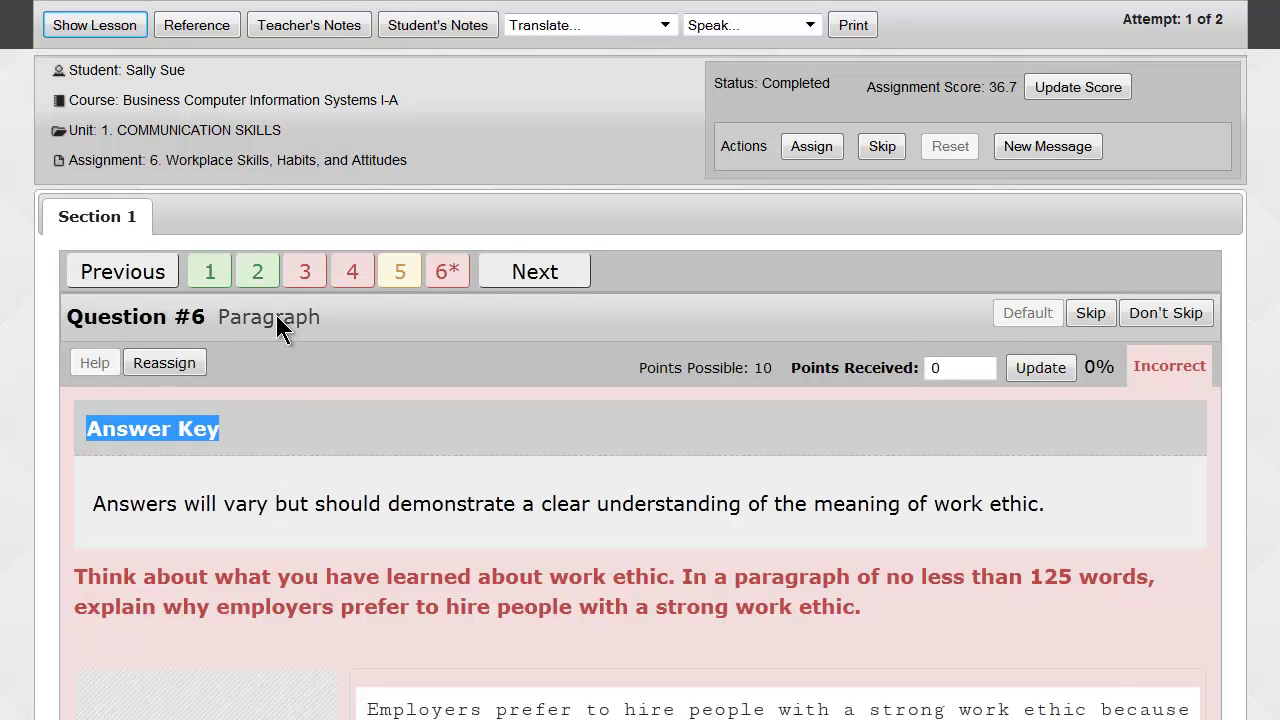
scroll(294, 403, "down", 3)
left_click(256, 333)
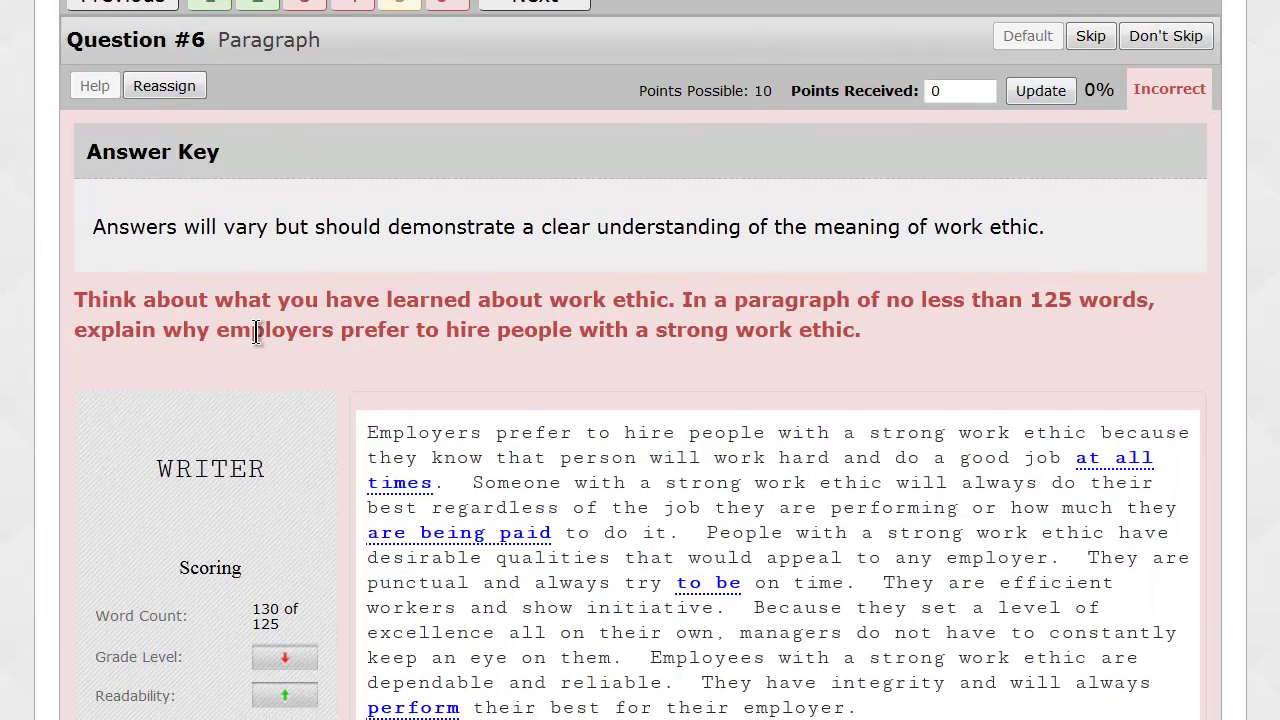
scroll(256, 333, "down", 3)
scroll(256, 333, "down", 2)
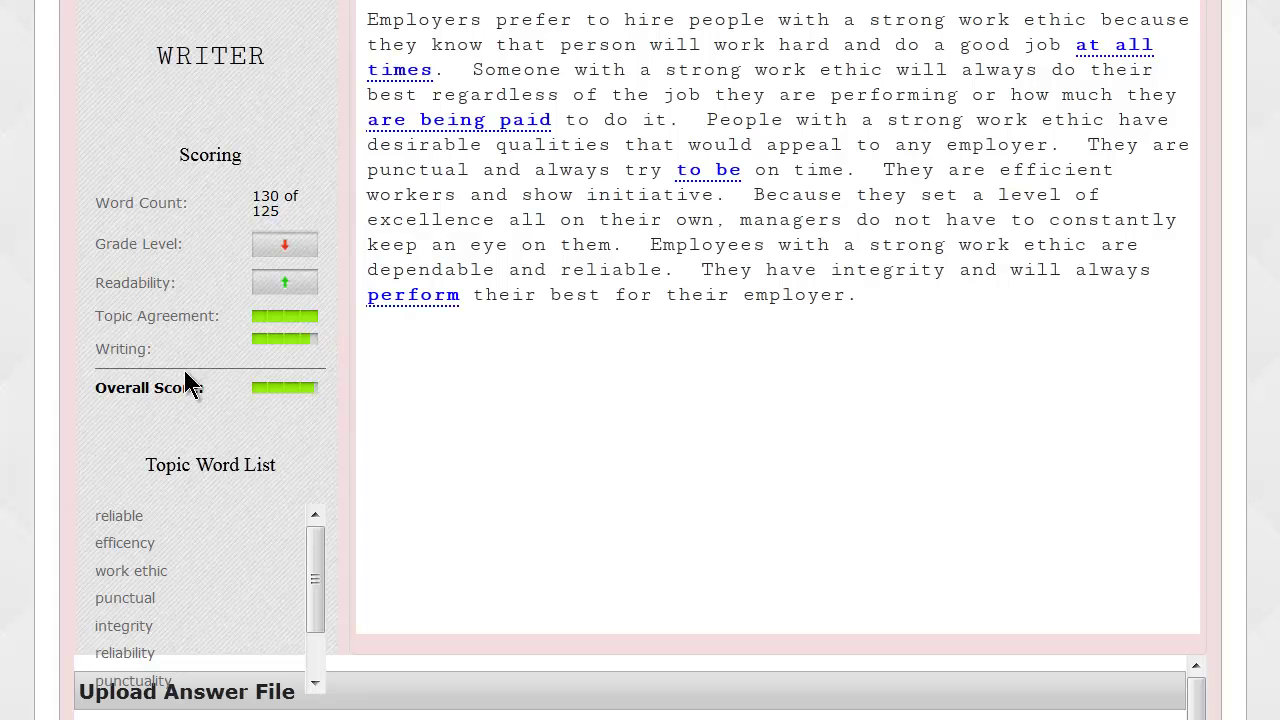
left_click_drag(95, 390, 205, 391)
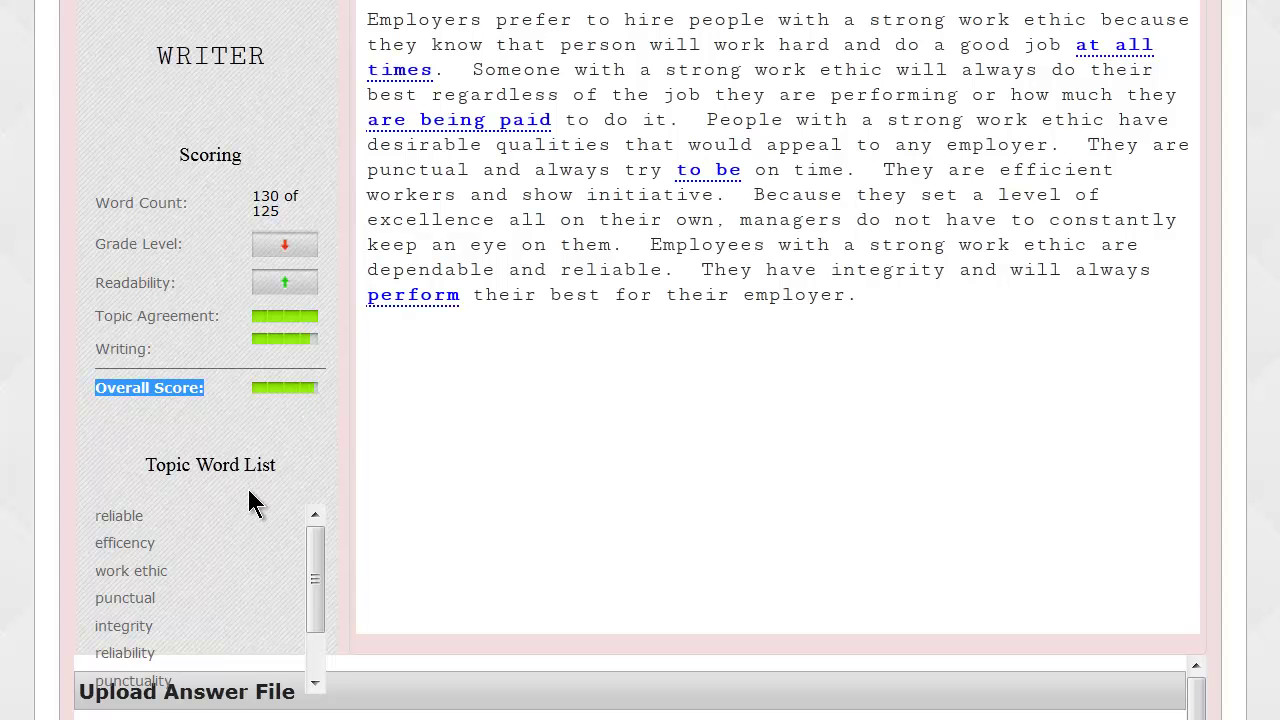
mouse_move(318, 541)
left_mouse_down()
mouse_move(326, 594)
mouse_move(331, 543)
left_mouse_up()
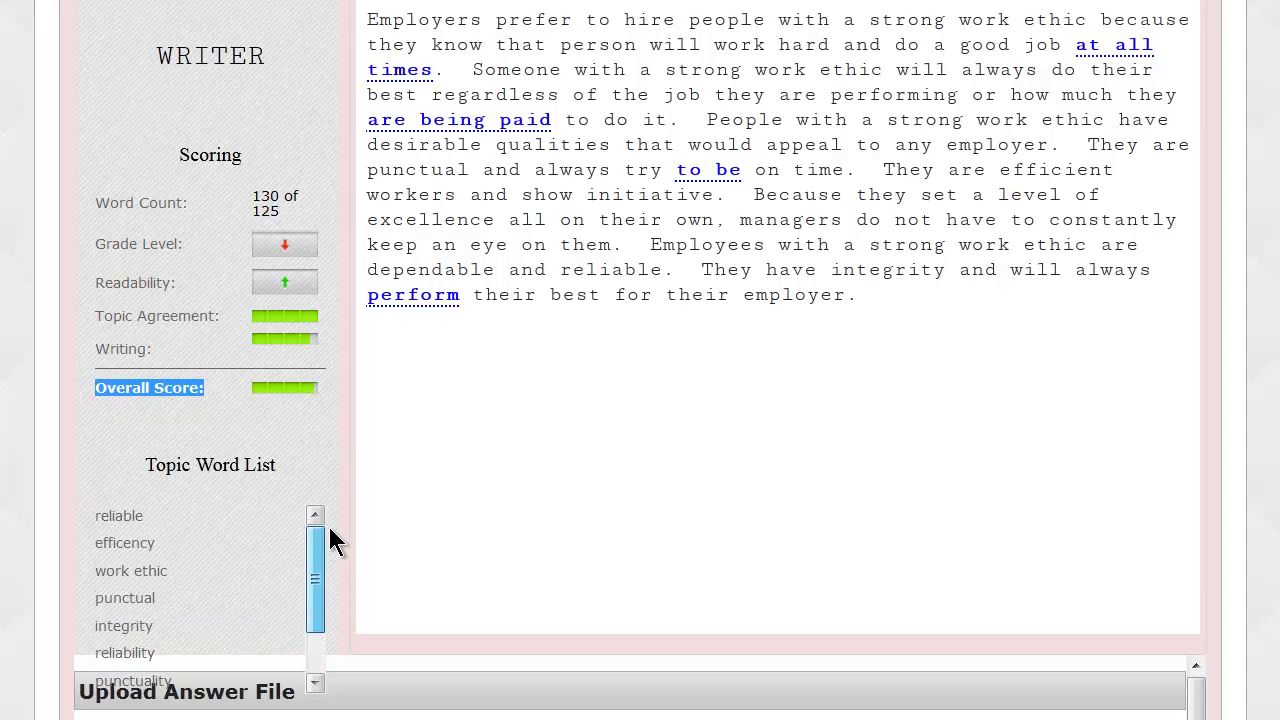
scroll(550, 420, "up", 3)
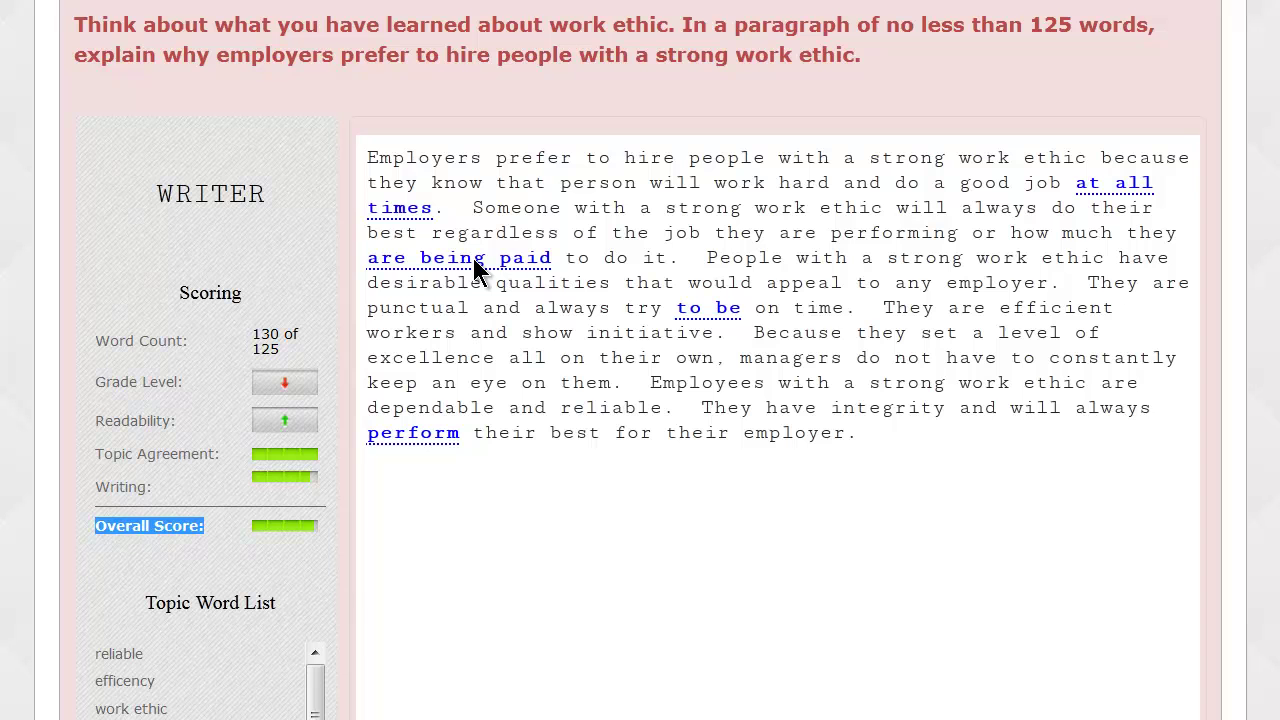
right_click(478, 270)
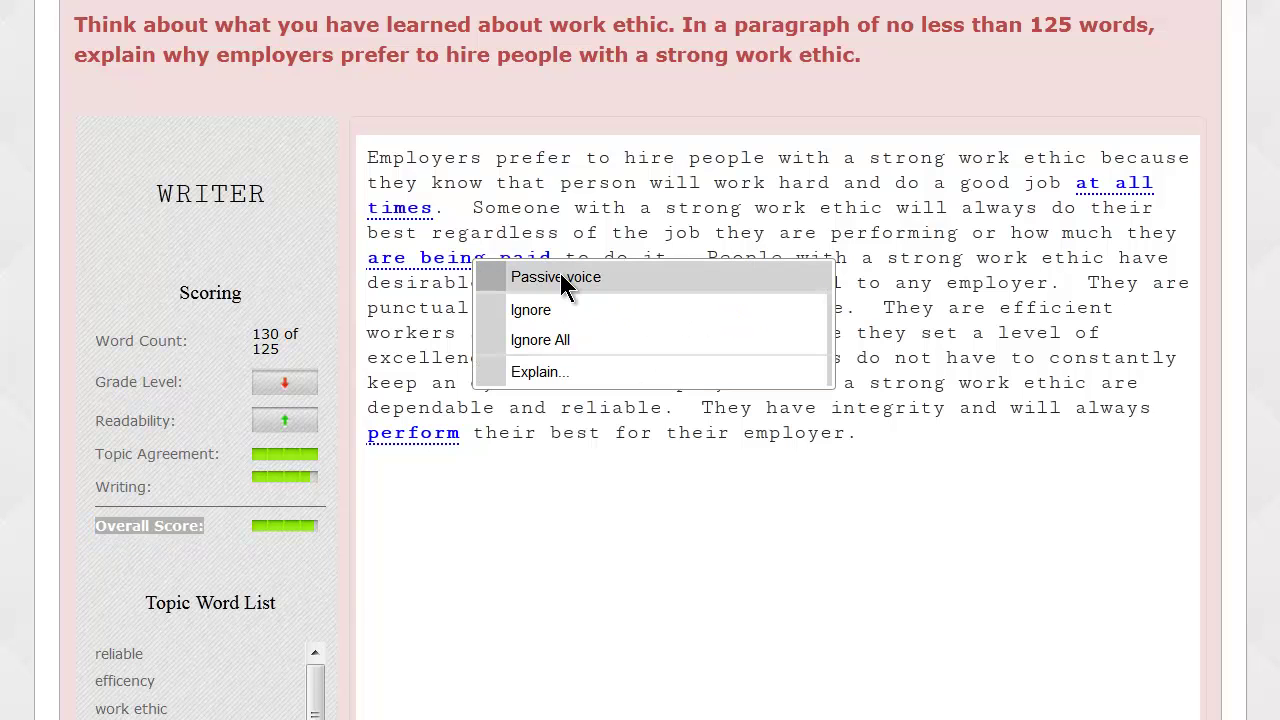
left_click(560, 277)
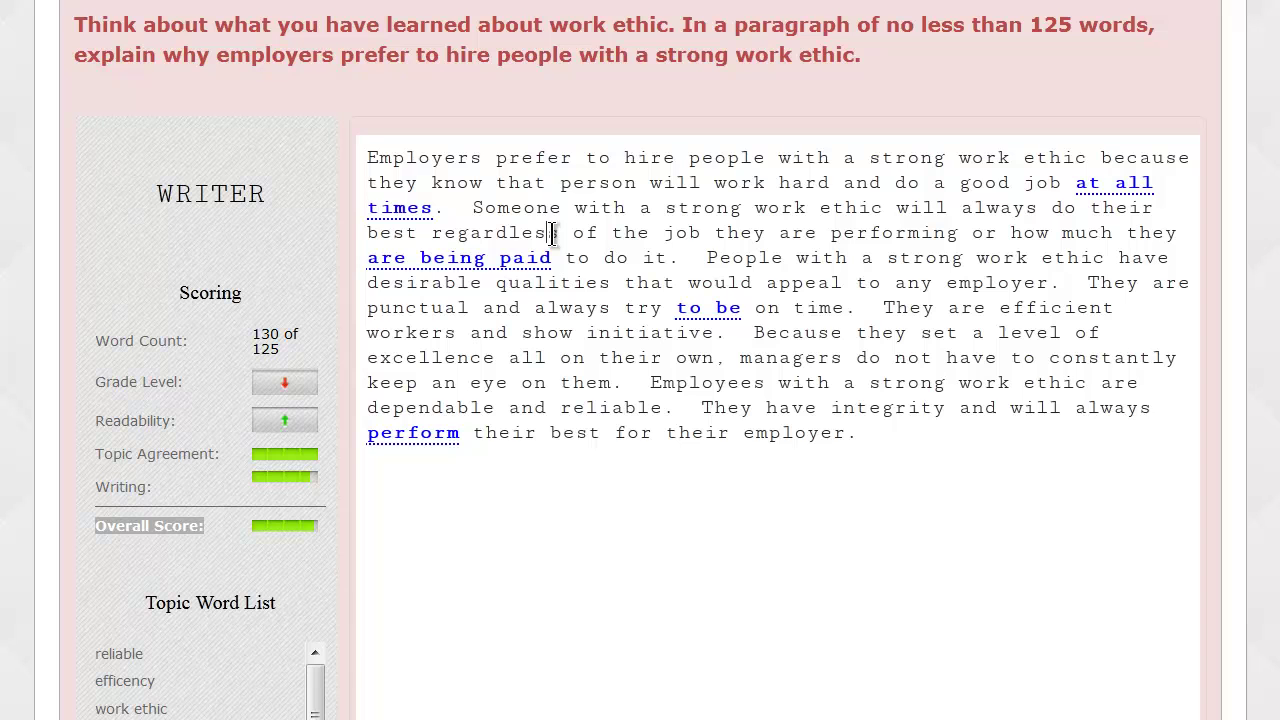
scroll(640, 371, "up", 4)
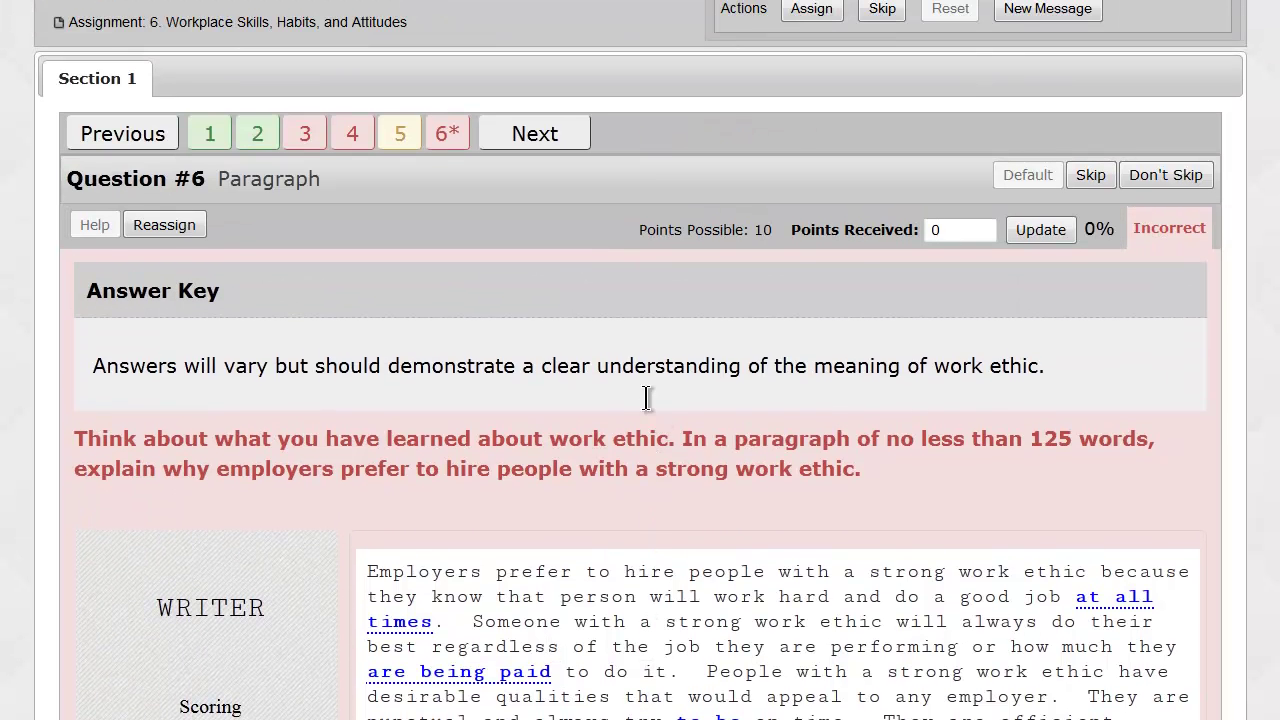
Award Question #6 8 of 10 points, raising the assignment score from 36.7 to 50.
left_click_drag(367, 571, 1116, 716)
left_click(1116, 716)
left_click(937, 229)
double_click(937, 229)
type("8")
left_click(1041, 232)
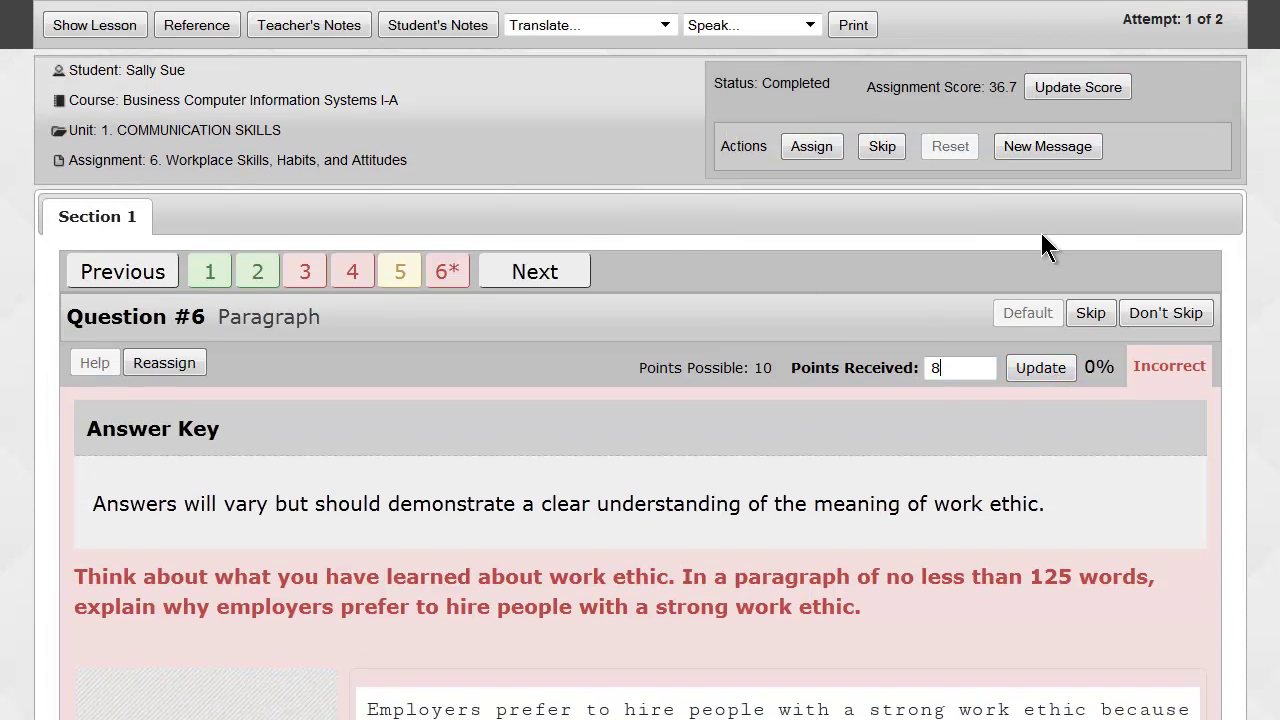
double_click(1000, 87)
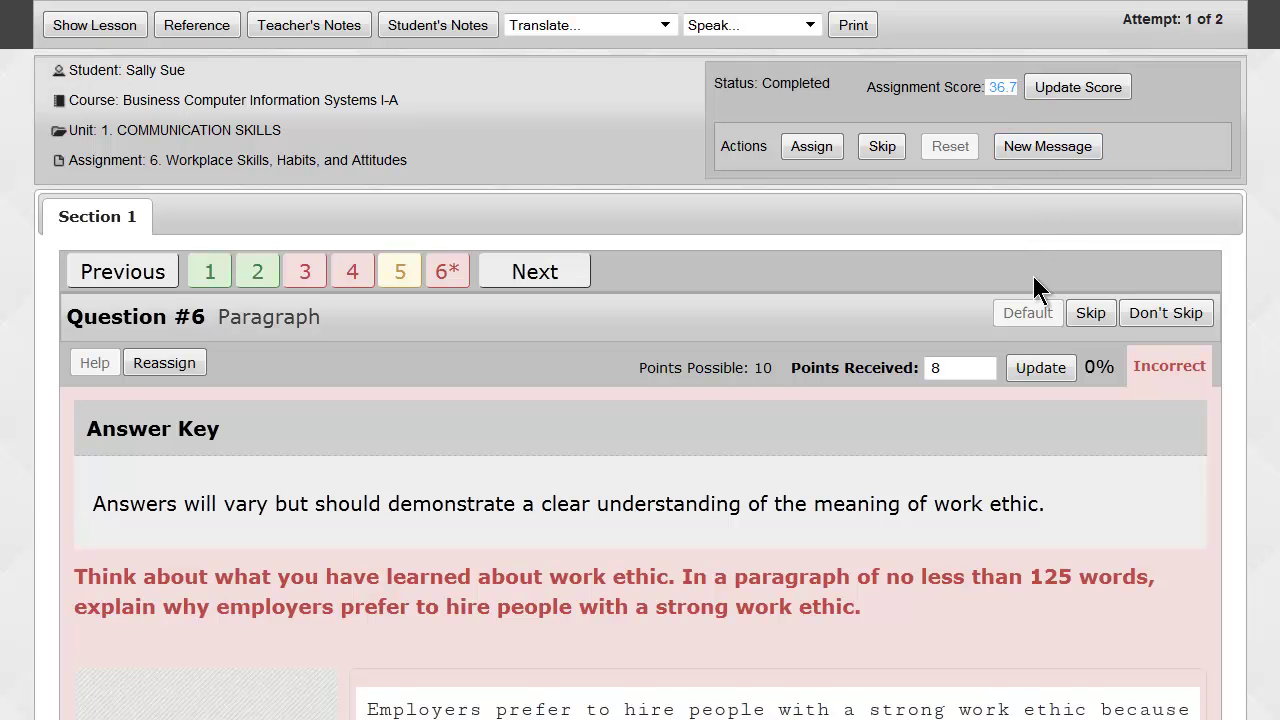
left_click(1041, 368)
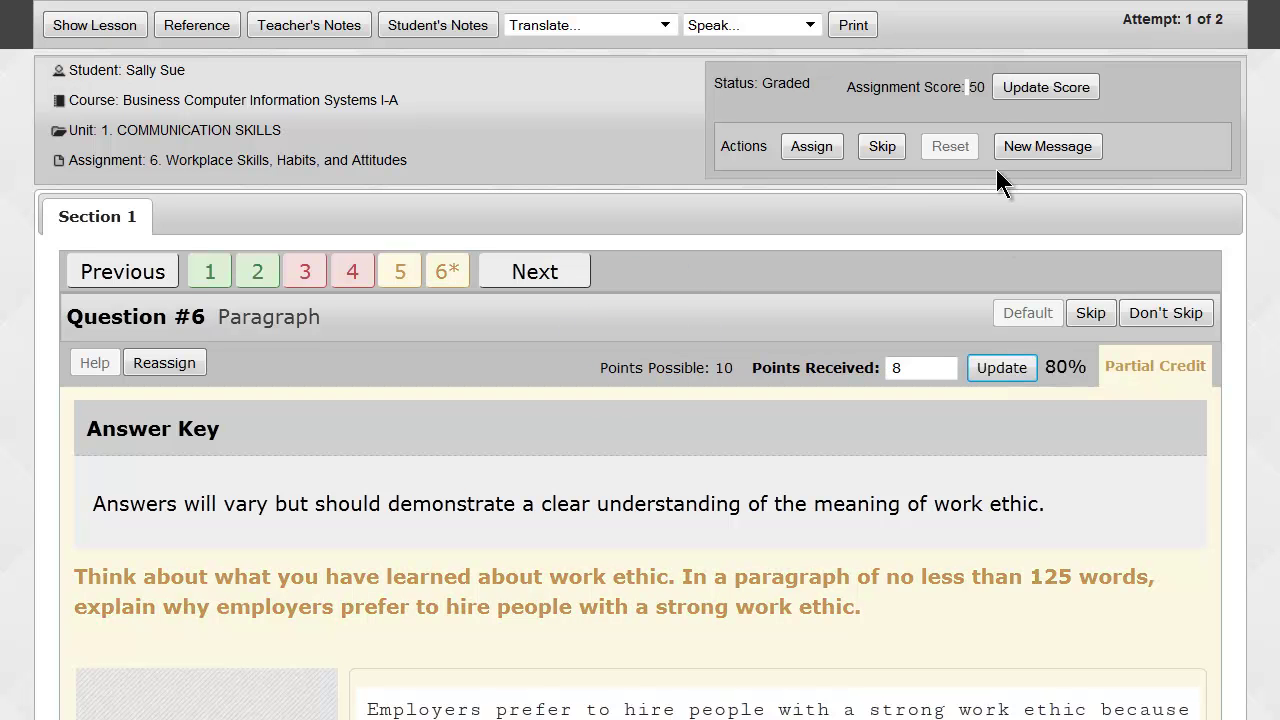
double_click(975, 87)
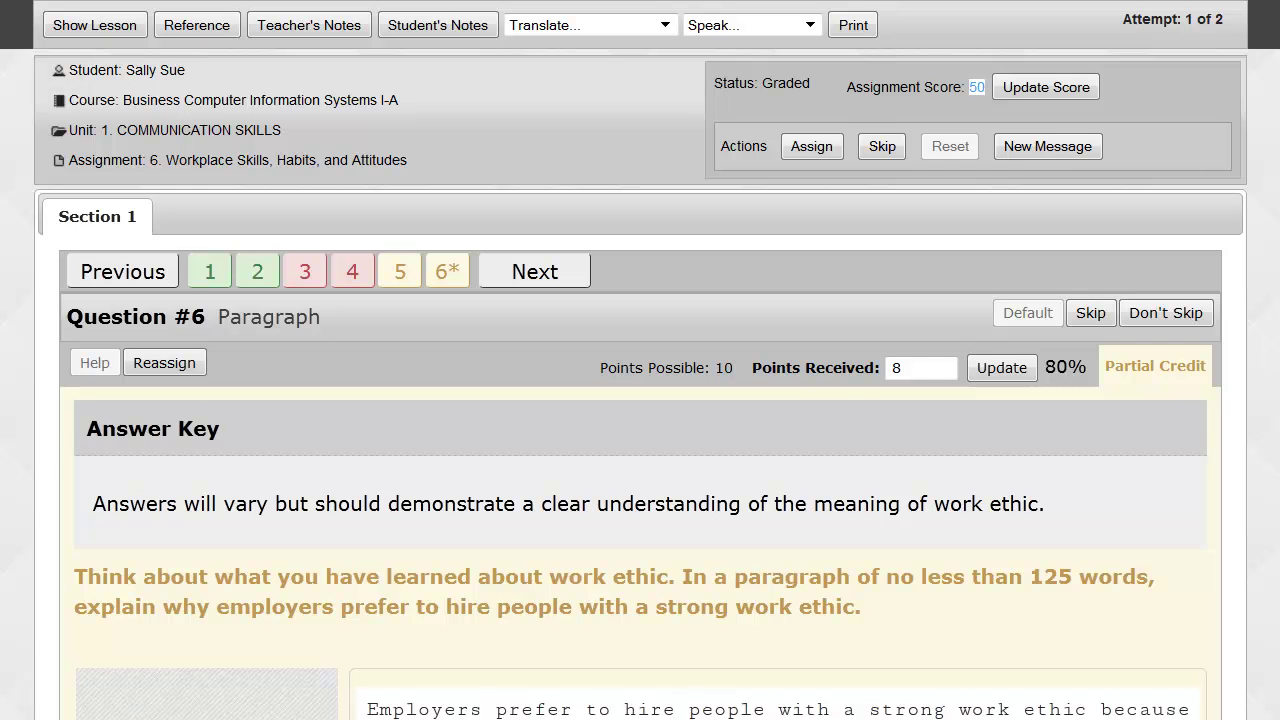
left_click(636, 2)
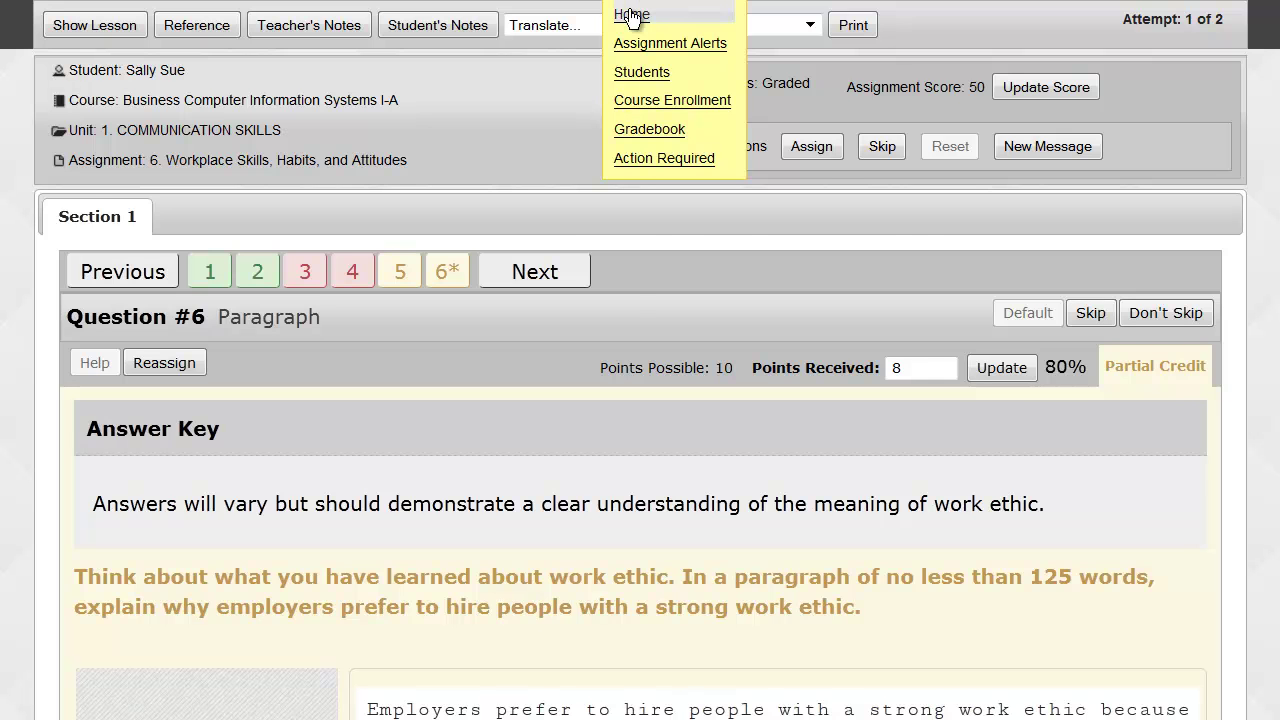
Return Home, check the 7 remaining action items, and open Project: Revising E-mail for grading.
left_click(632, 16)
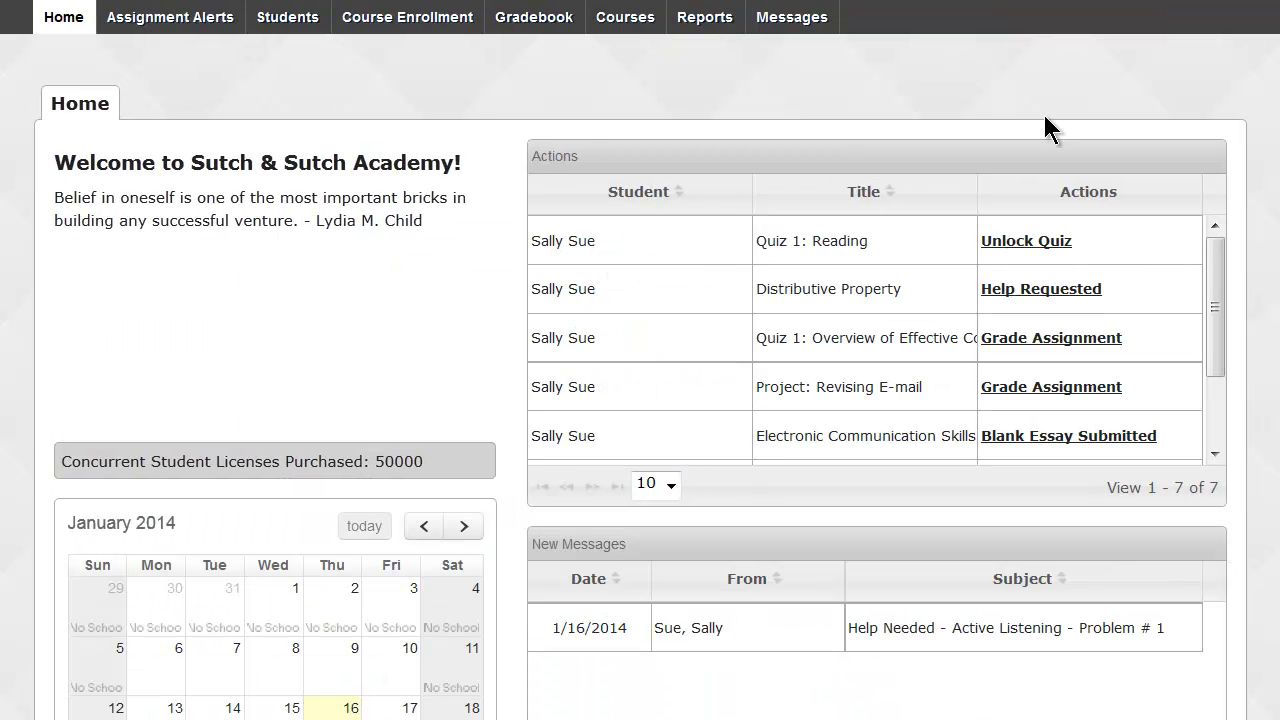
double_click(1214, 488)
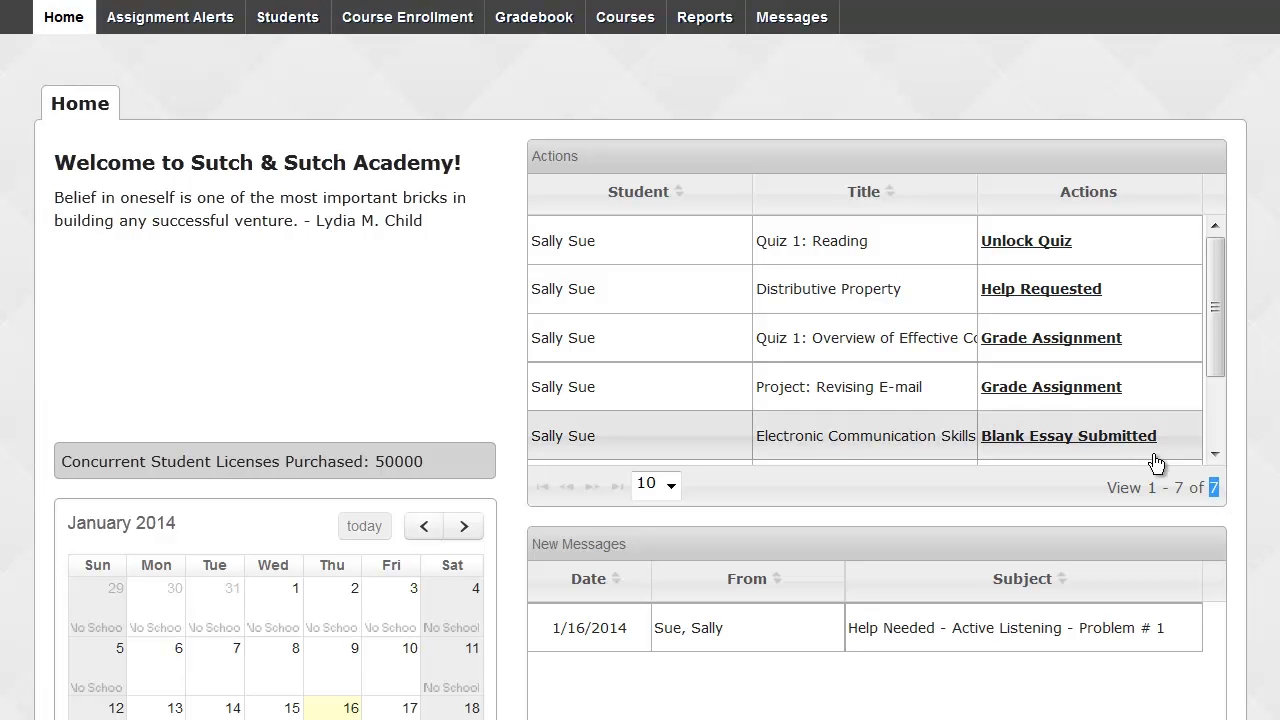
left_click(1083, 391)
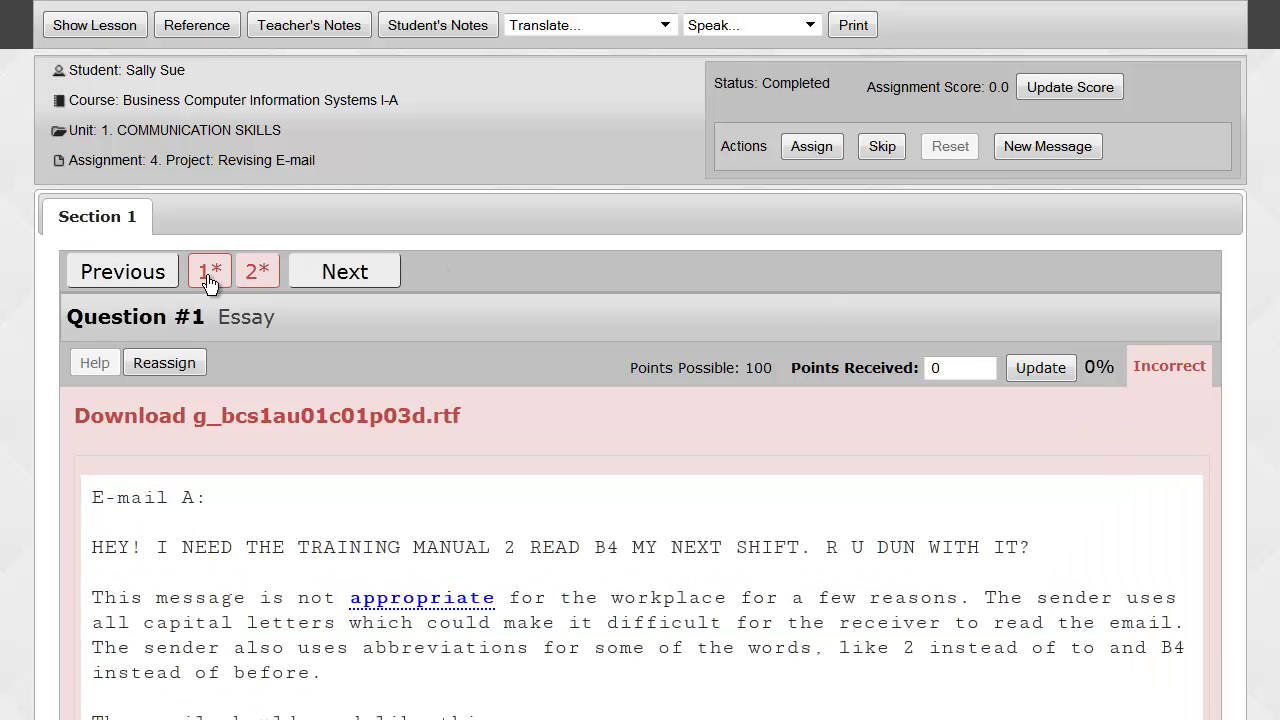
Read through Question #1's essay answer, then show the Revising E-mail lesson text.
left_click_drag(181, 316, 204, 314)
scroll(457, 410, "down", 1)
scroll(457, 395, "down", 1)
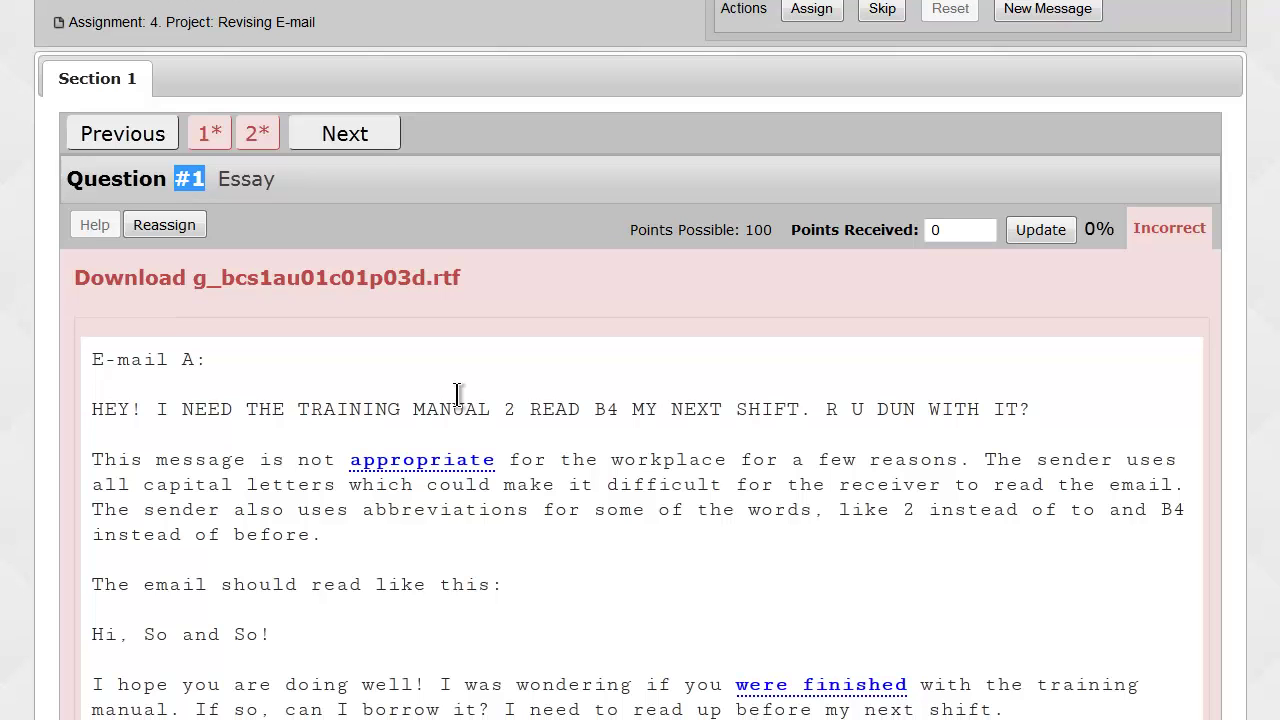
scroll(457, 395, "down", 1)
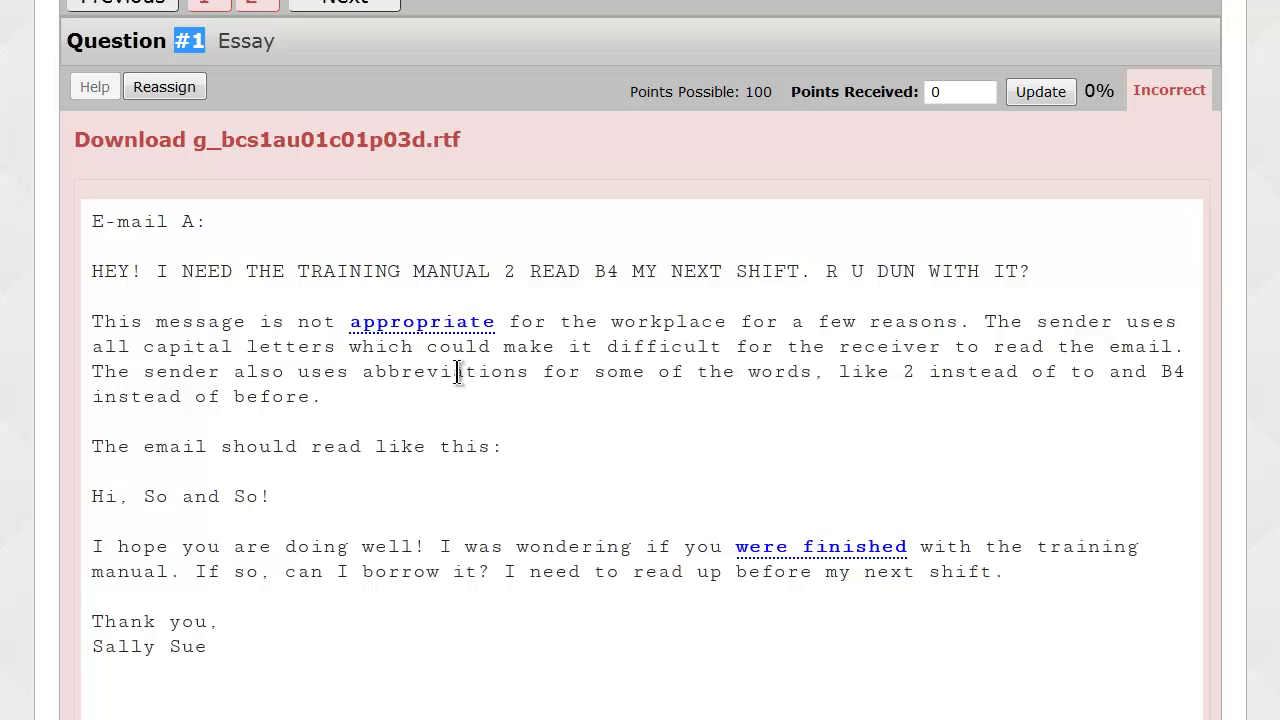
scroll(457, 372, "up", 2)
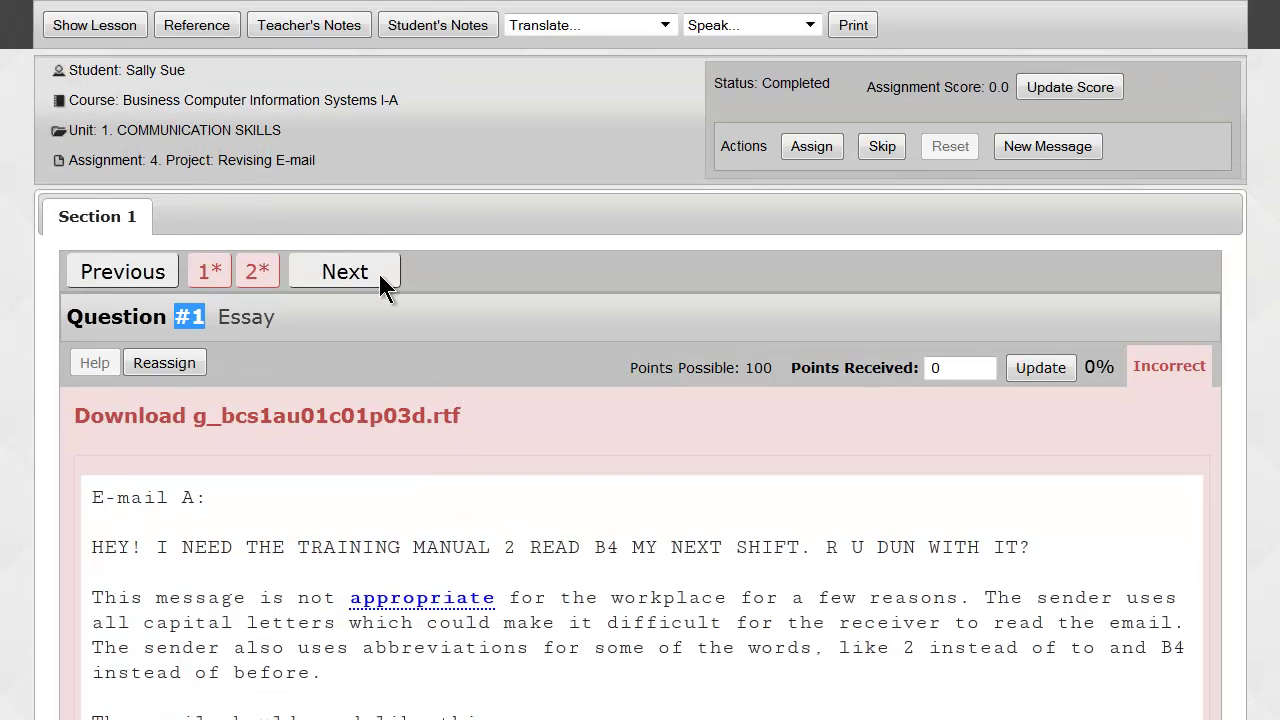
left_click(133, 30)
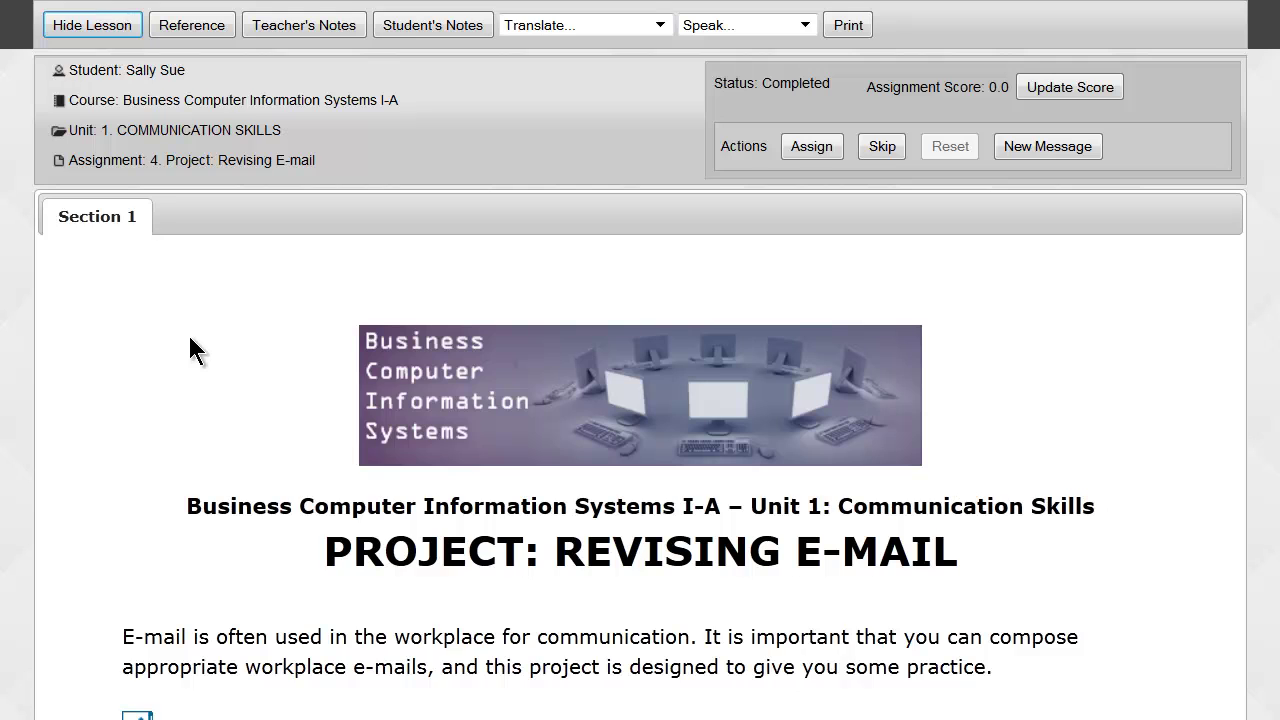
scroll(189, 340, "down", 2)
scroll(189, 336, "down", 3)
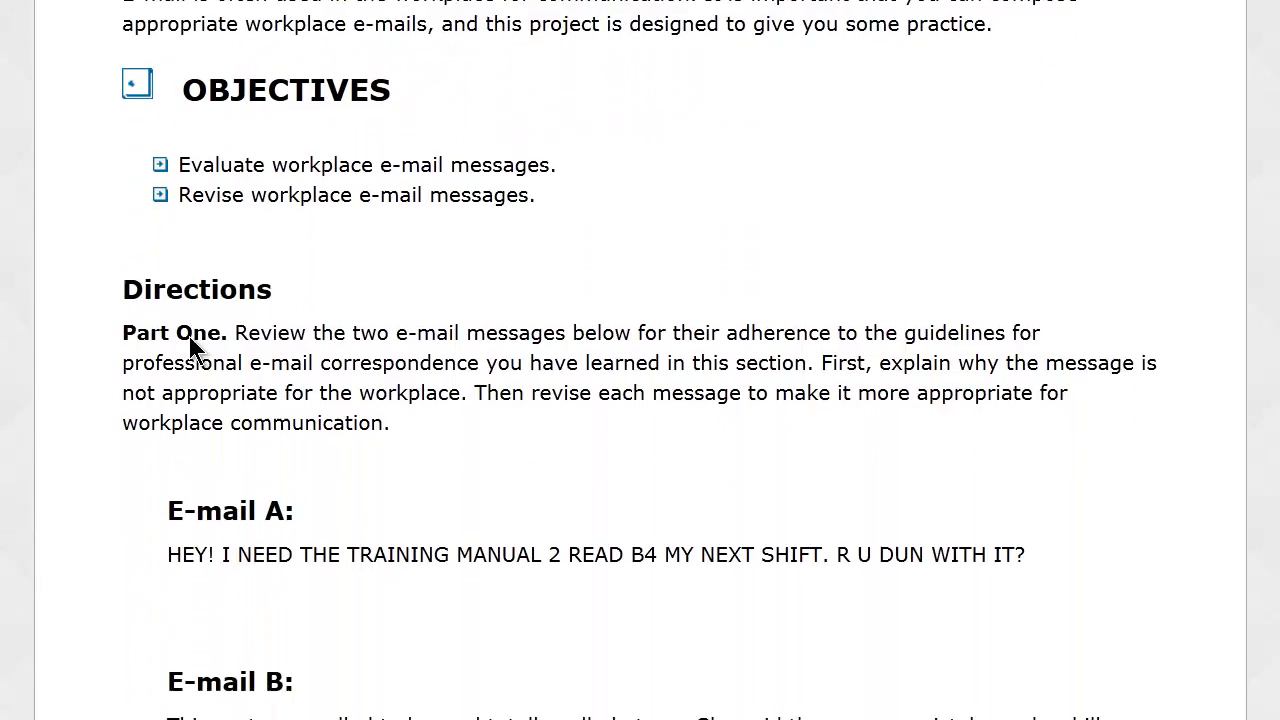
scroll(189, 336, "down", 1)
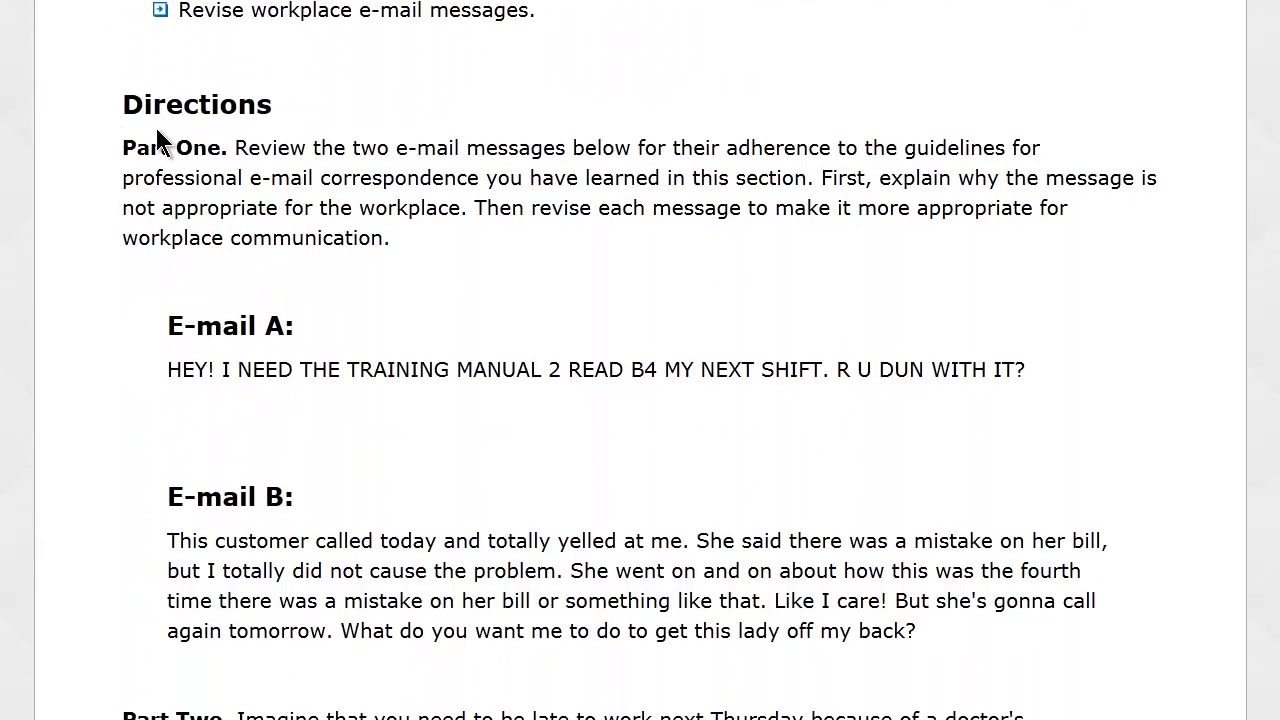
scroll(165, 190, "down", 2)
scroll(164, 87, "up", 1)
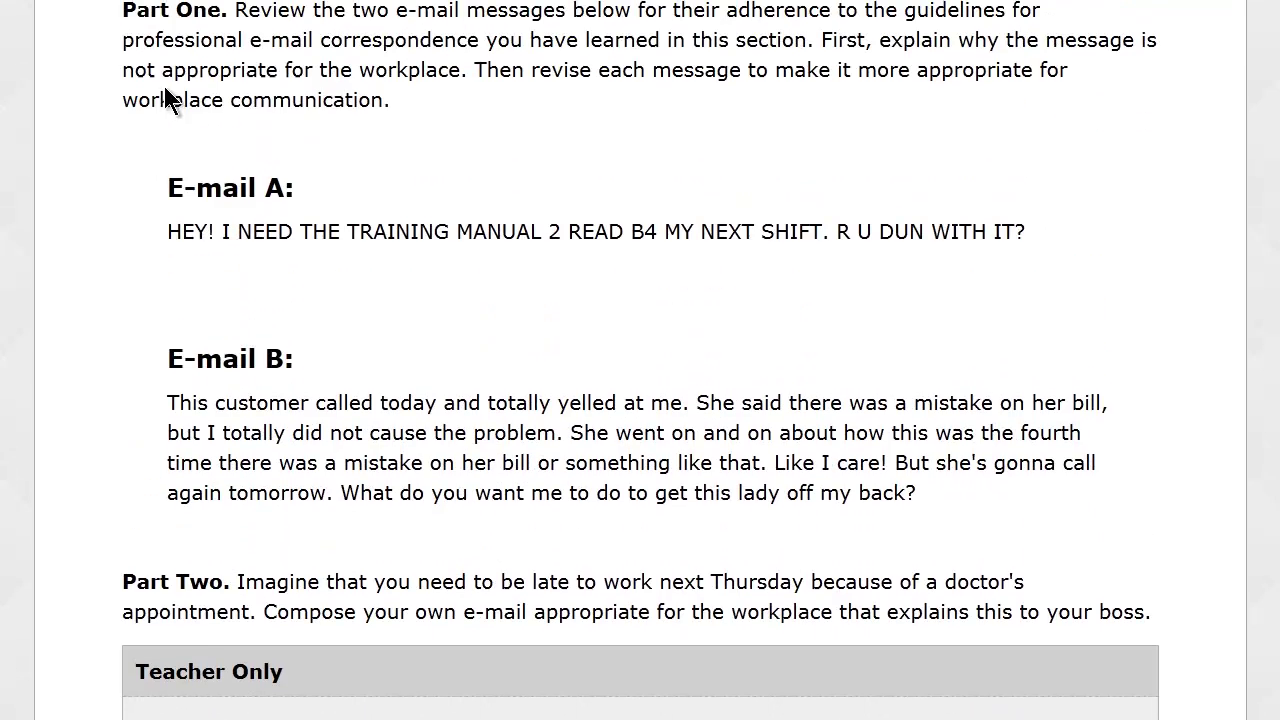
left_click_drag(124, 12, 218, 20)
scroll(197, 197, "down", 1)
left_click_drag(123, 444, 234, 444)
scroll(257, 434, "down", 2)
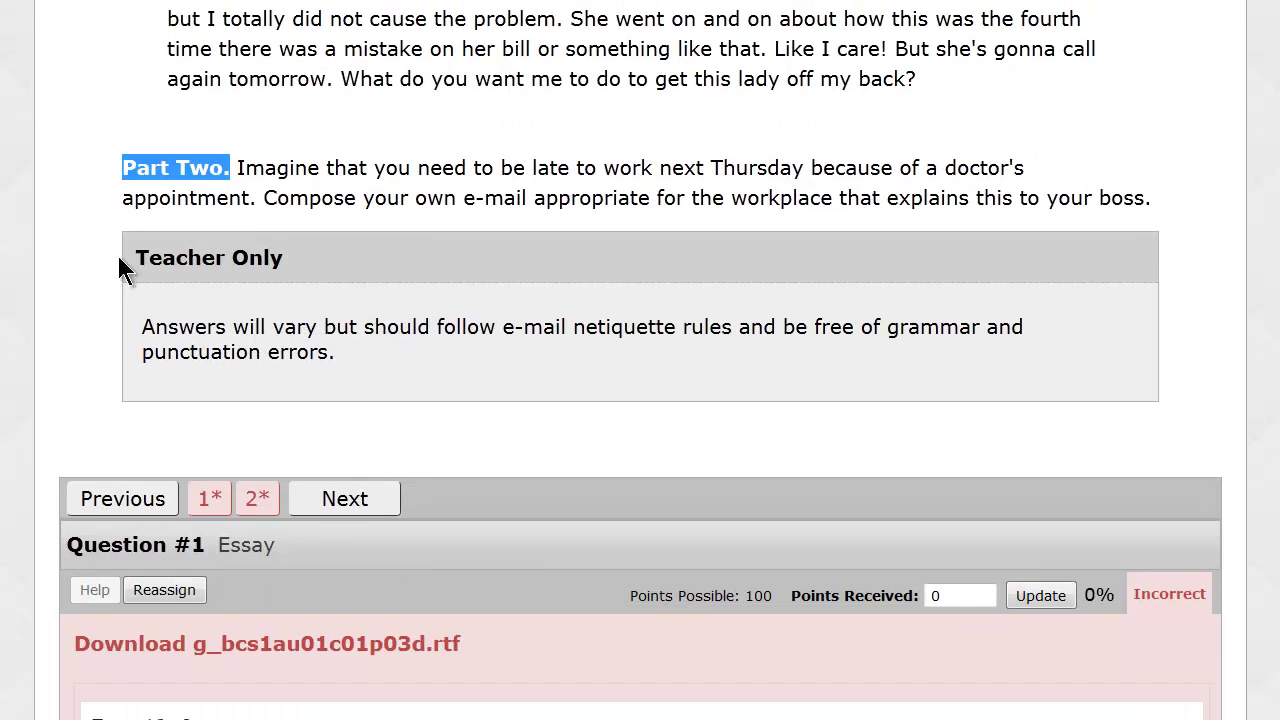
left_click(148, 255)
left_click_drag(148, 255, 294, 263)
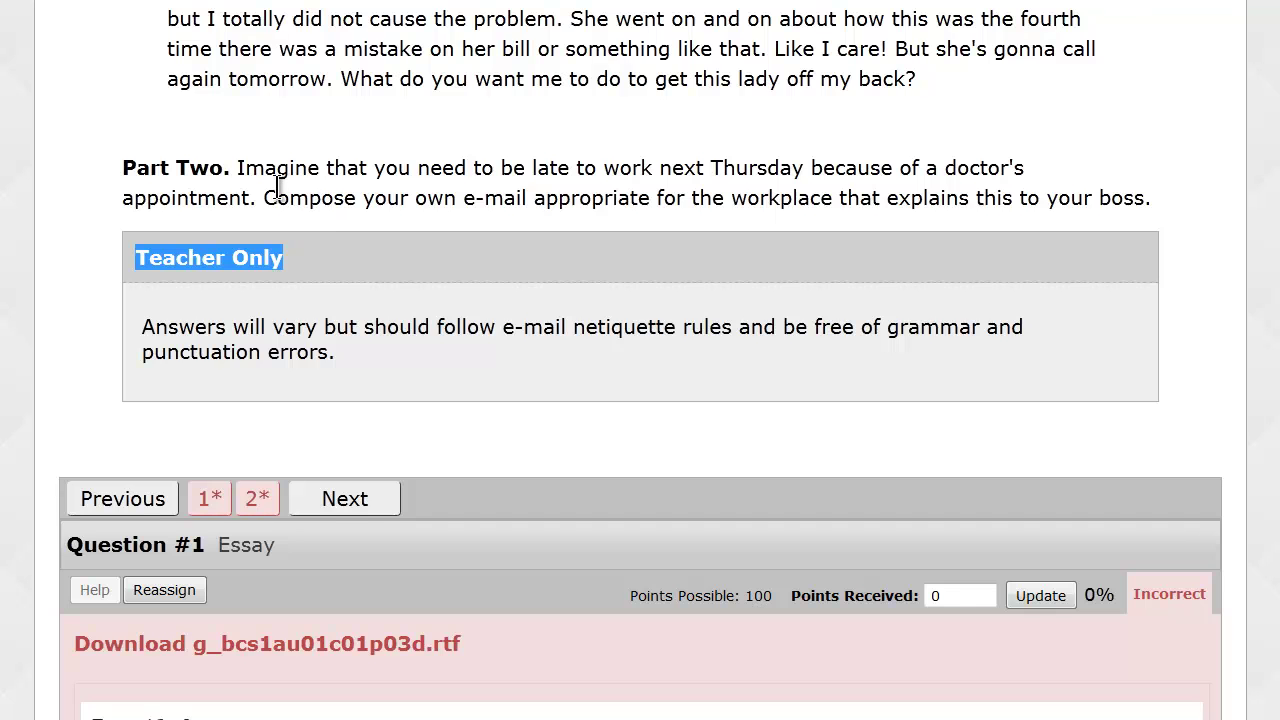
scroll(278, 193, "up", 1)
scroll(278, 193, "up", 10)
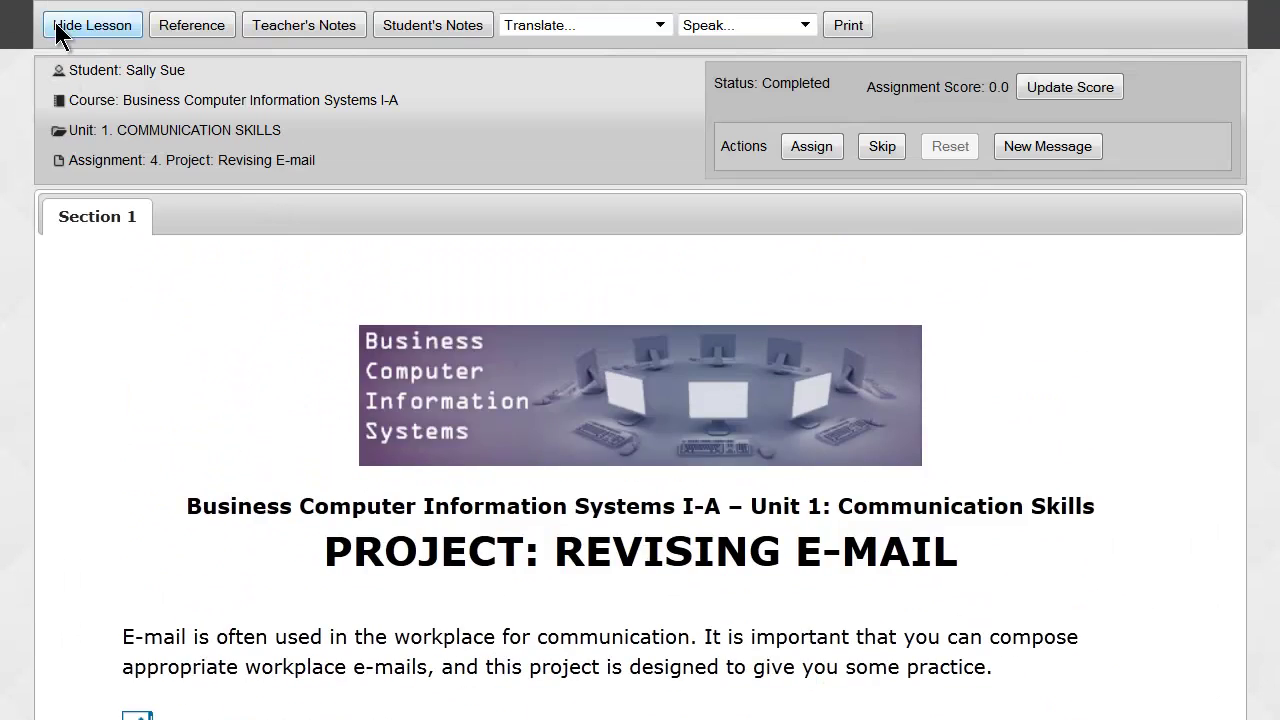
Hide the lesson and give essay question 1 a full 100 points.
left_click(76, 30)
scroll(486, 371, "down", 5)
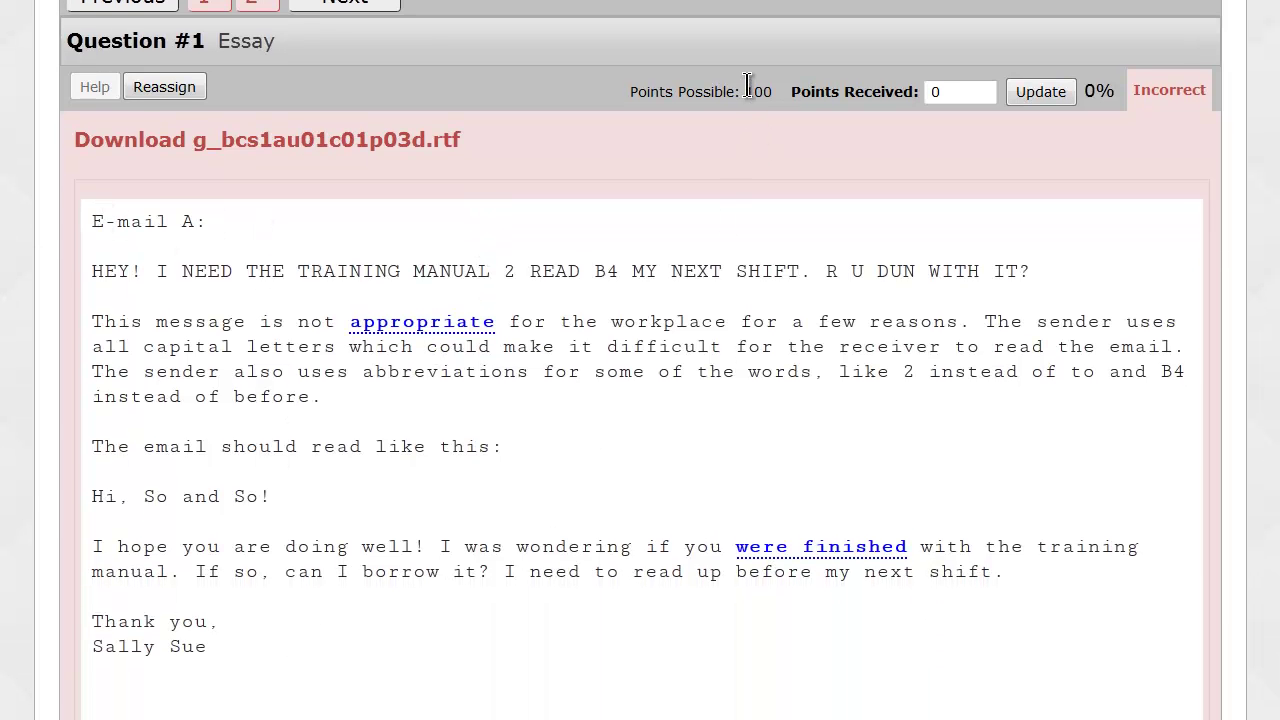
double_click(932, 92)
type("100")
left_click(1034, 91)
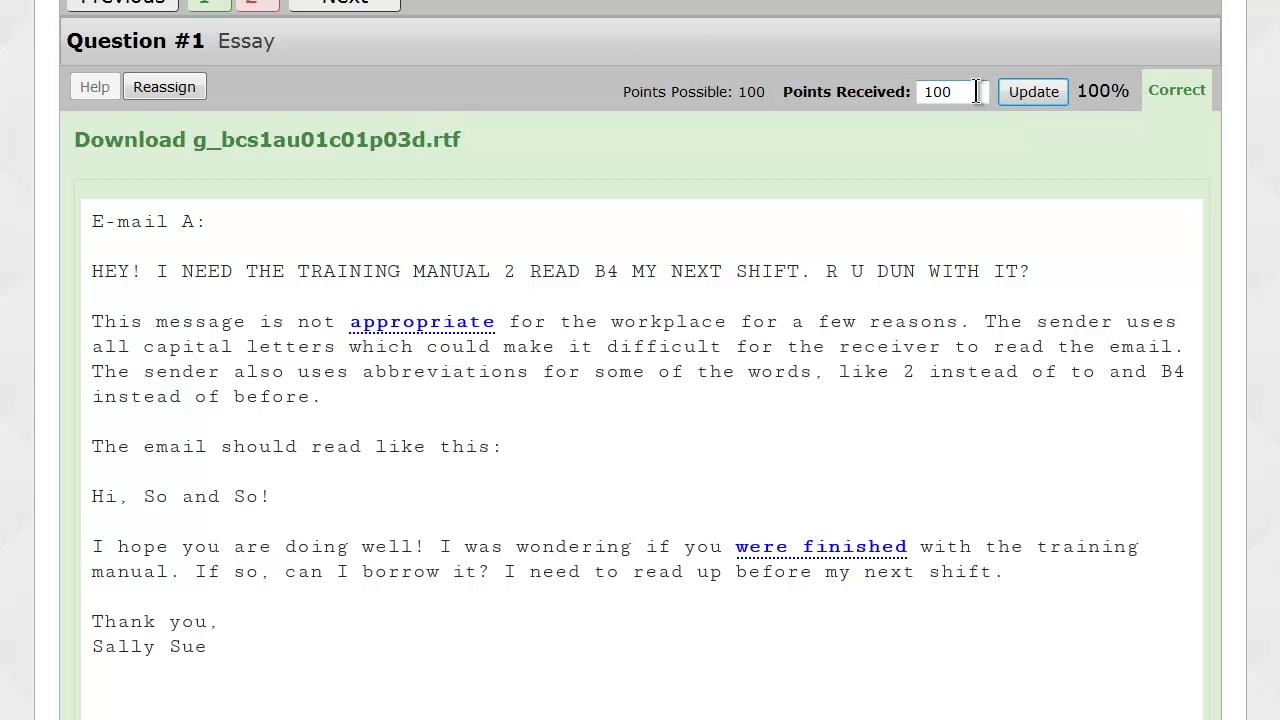
Give essay question 2 85 points, grading the assignment at 92.5, and return Home.
scroll(265, 40, "up", 2)
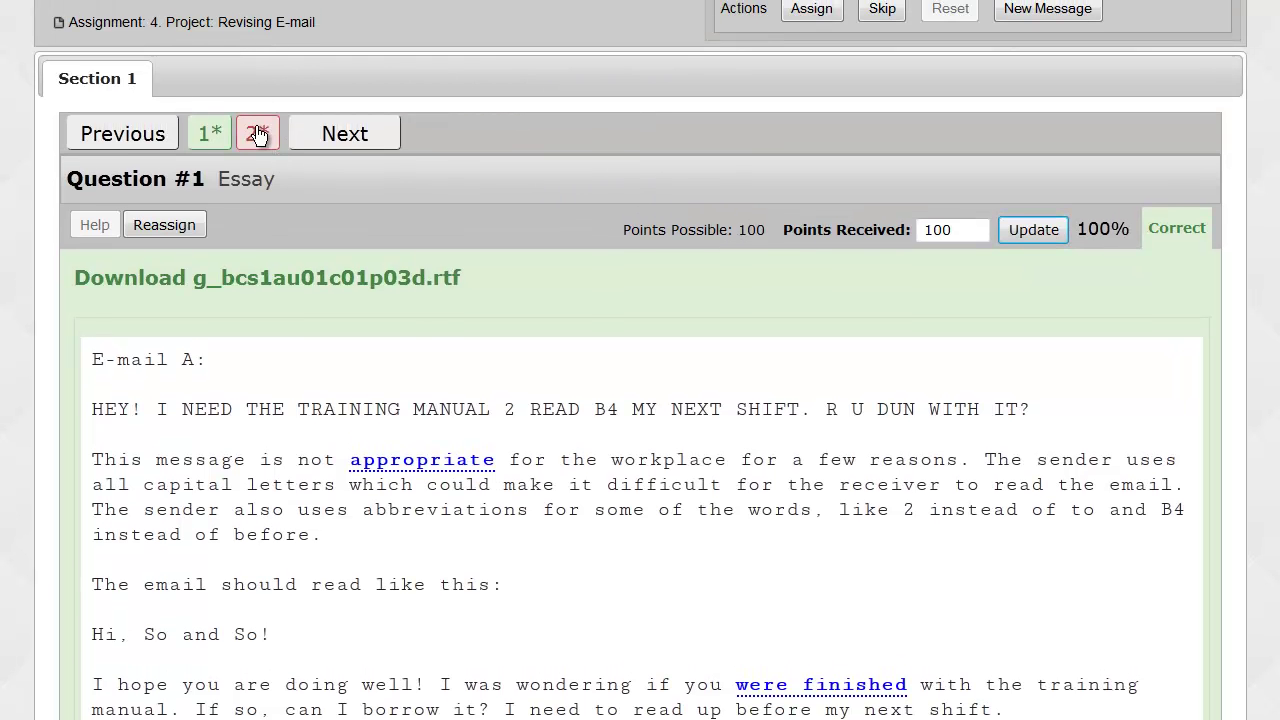
left_click(258, 134)
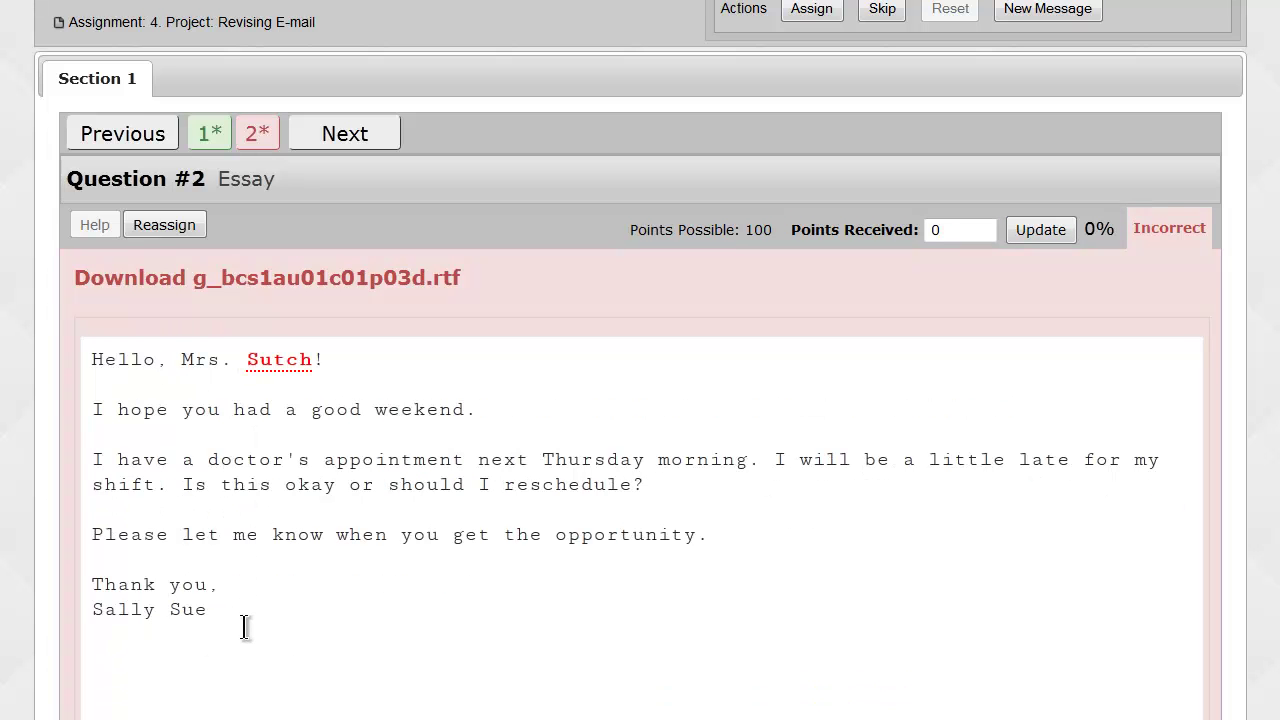
left_click(934, 230)
left_click_drag(936, 224, 912, 229)
type("85")
left_click(1035, 229)
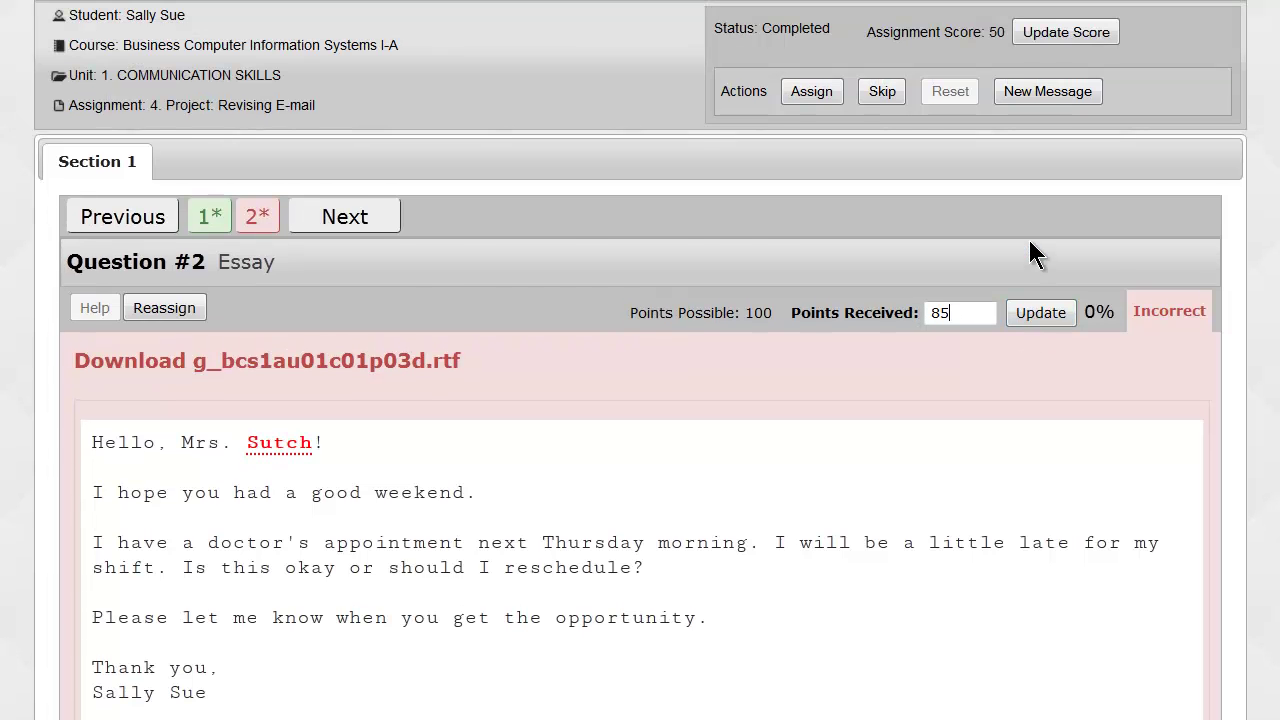
left_click(1035, 367)
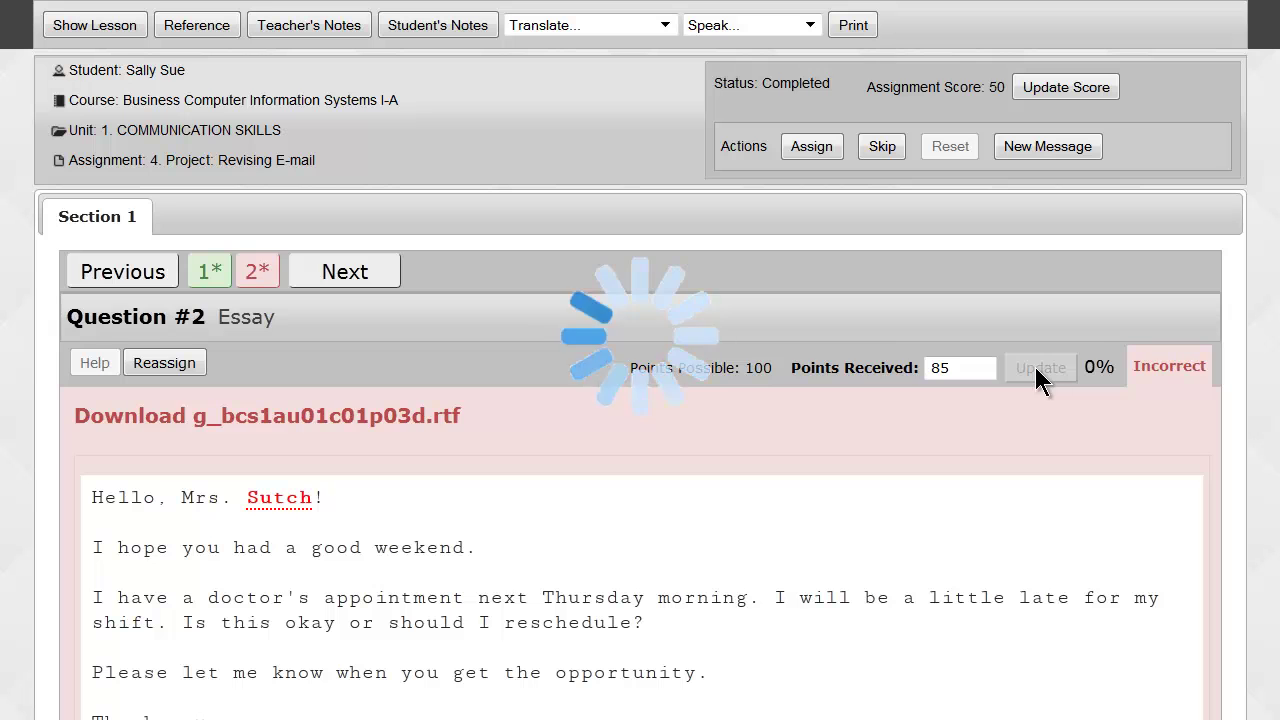
left_click(1028, 366)
mouse_move(630, 15)
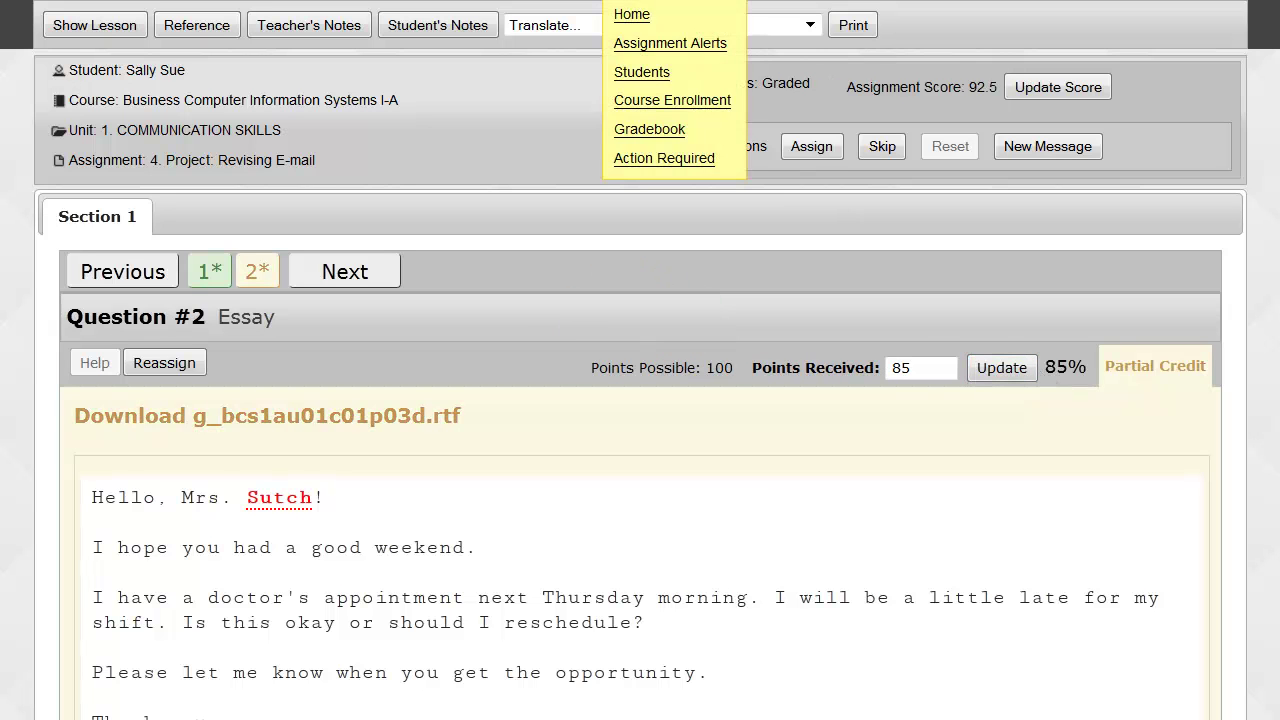
left_click(631, 16)
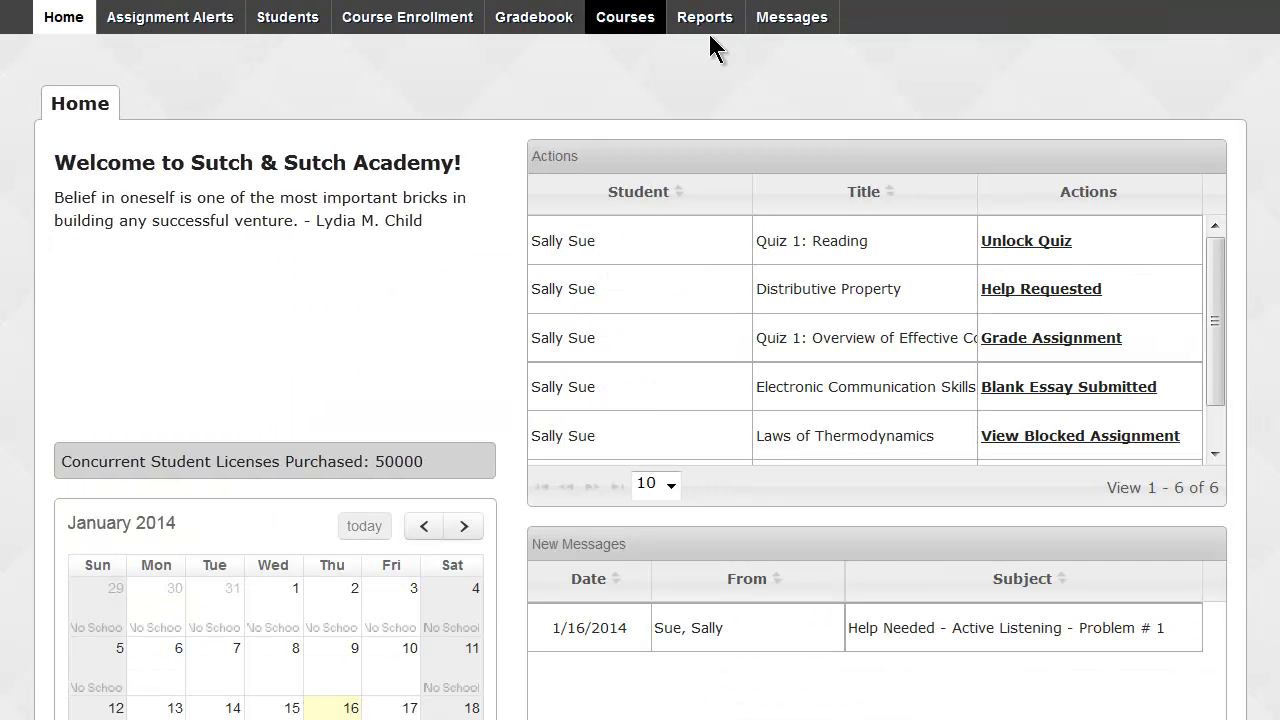
left_click_drag(1210, 497, 1230, 507)
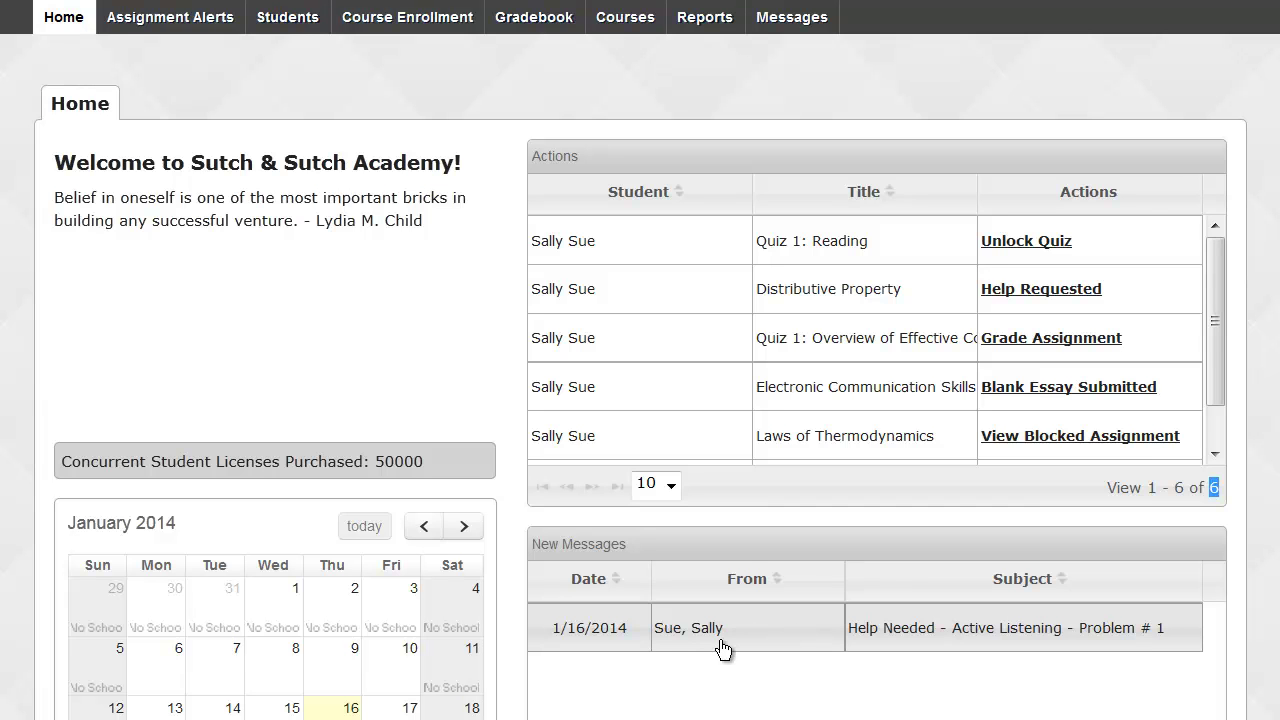
Reply 'You may want to take a look at the content one more time and try again.' to the Distributive Property help request.
left_click(1013, 292)
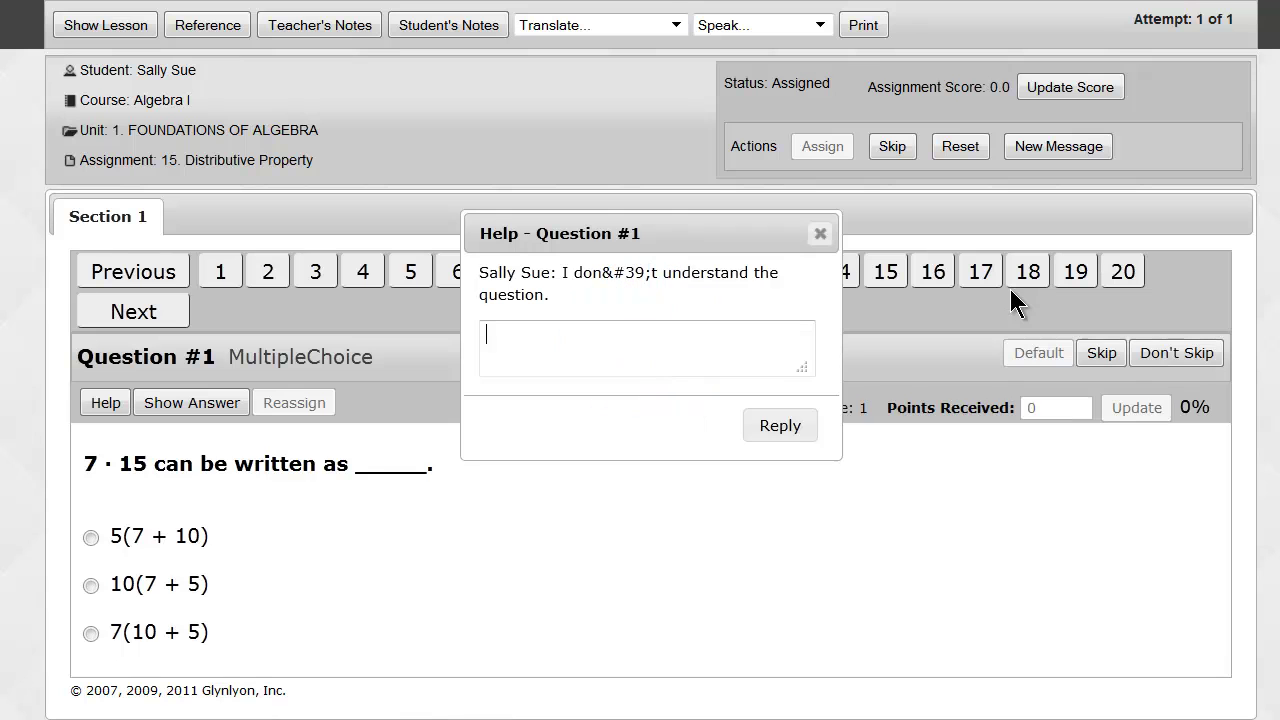
left_click_drag(188, 354, 214, 350)
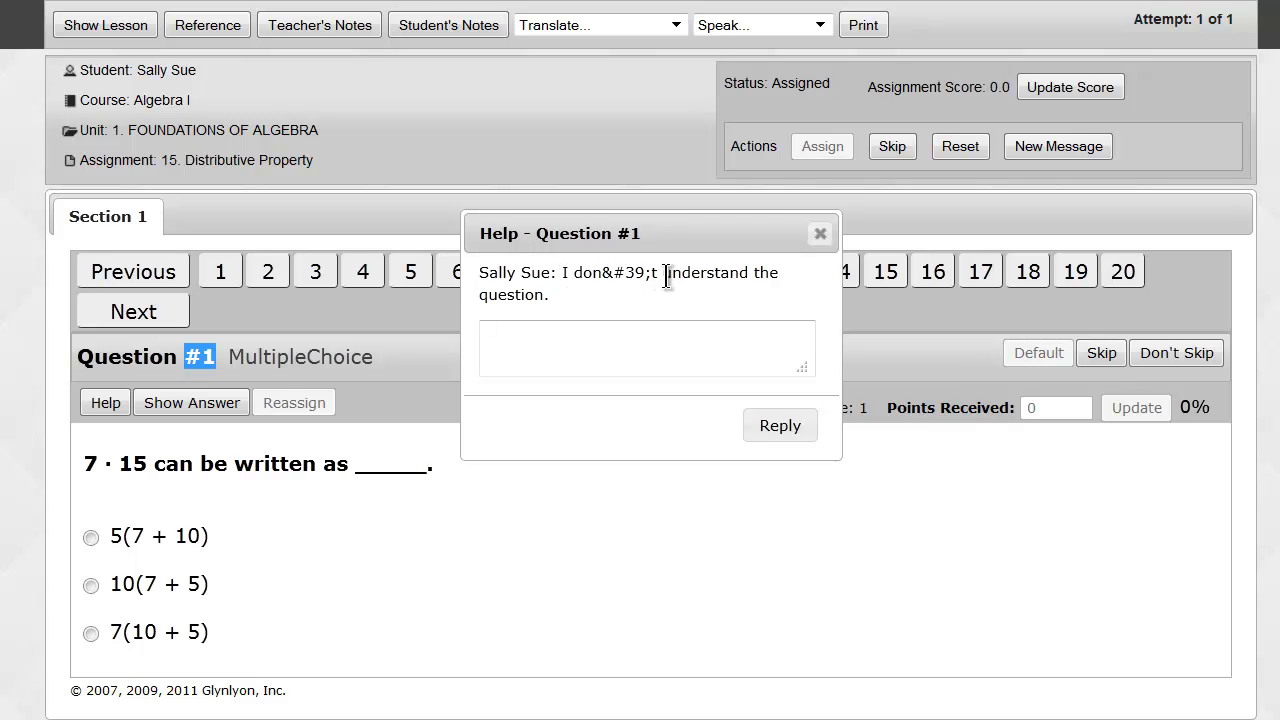
left_click(564, 348)
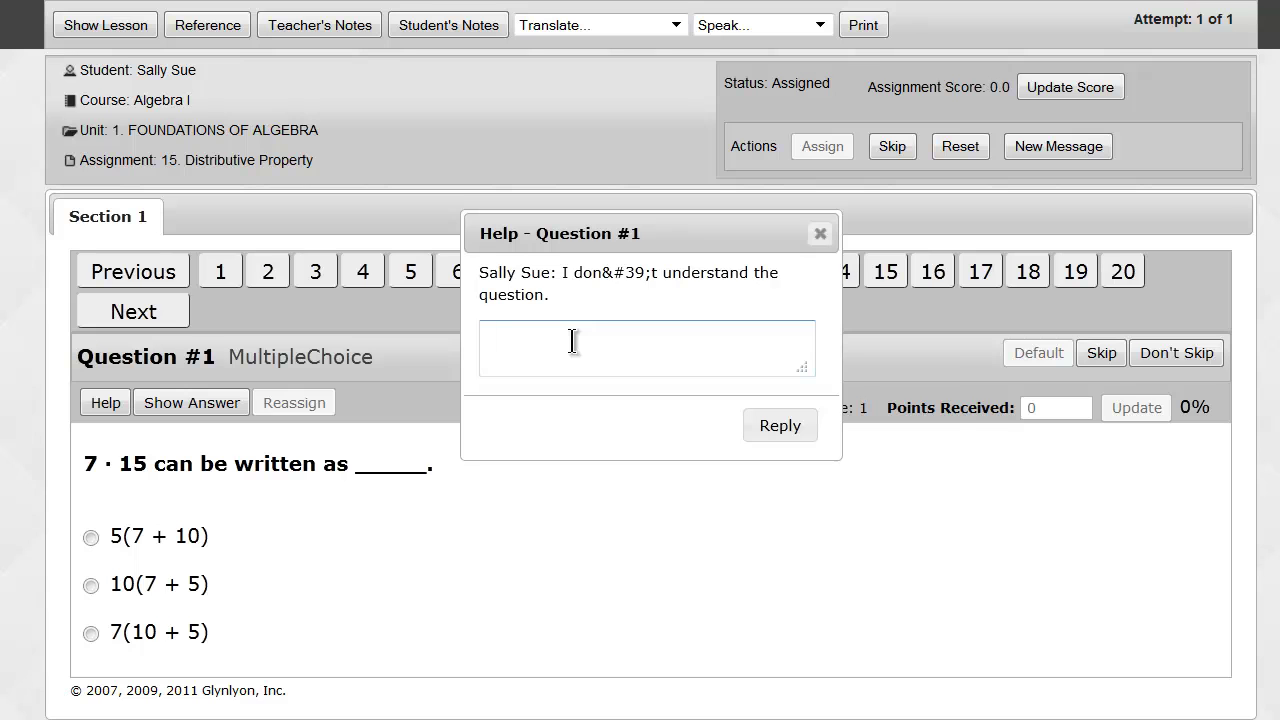
type("You may want to take a lo")
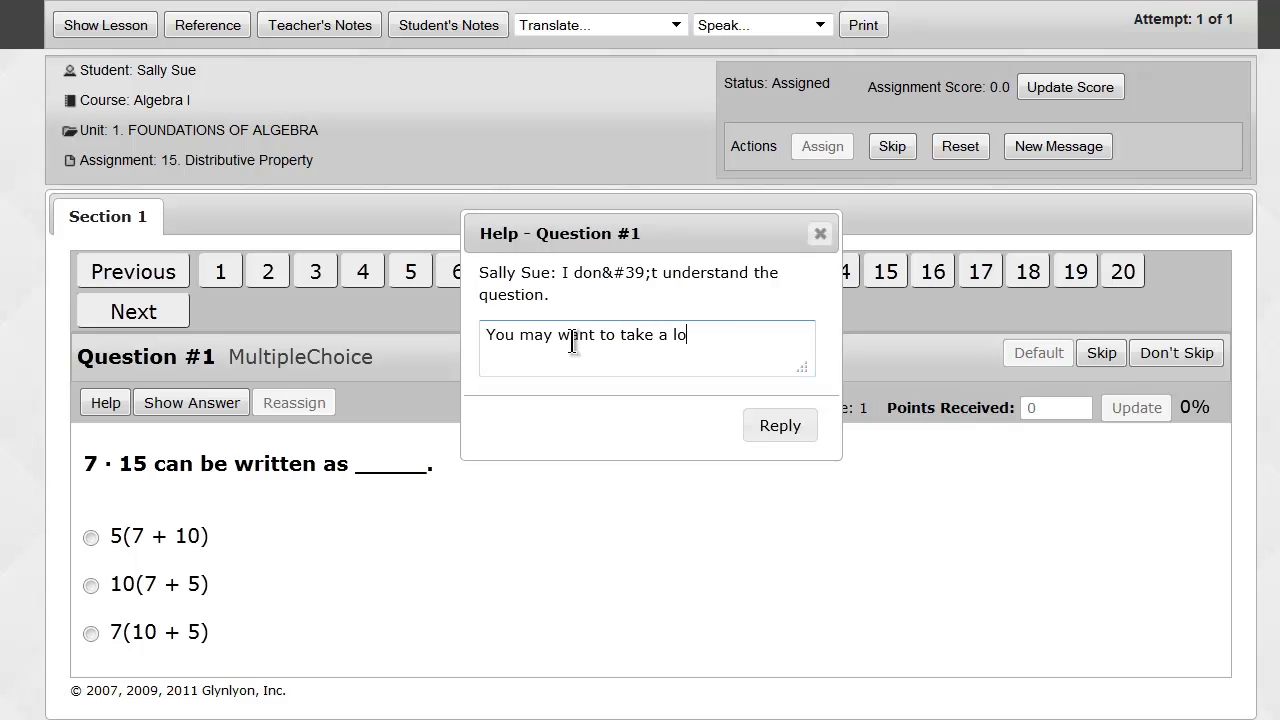
type("ok at the content one more")
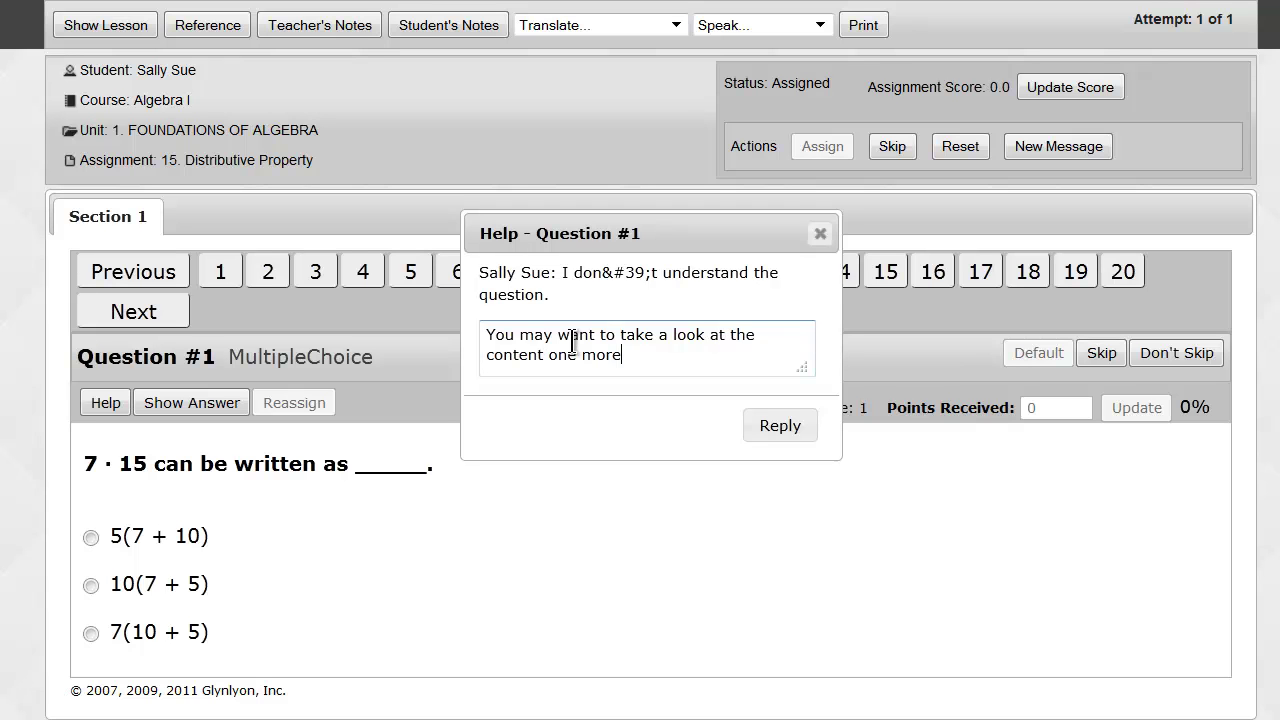
type(" time and try agagi")
key("BackSpace")
key("BackSpace")
type("in.")
left_click(778, 425)
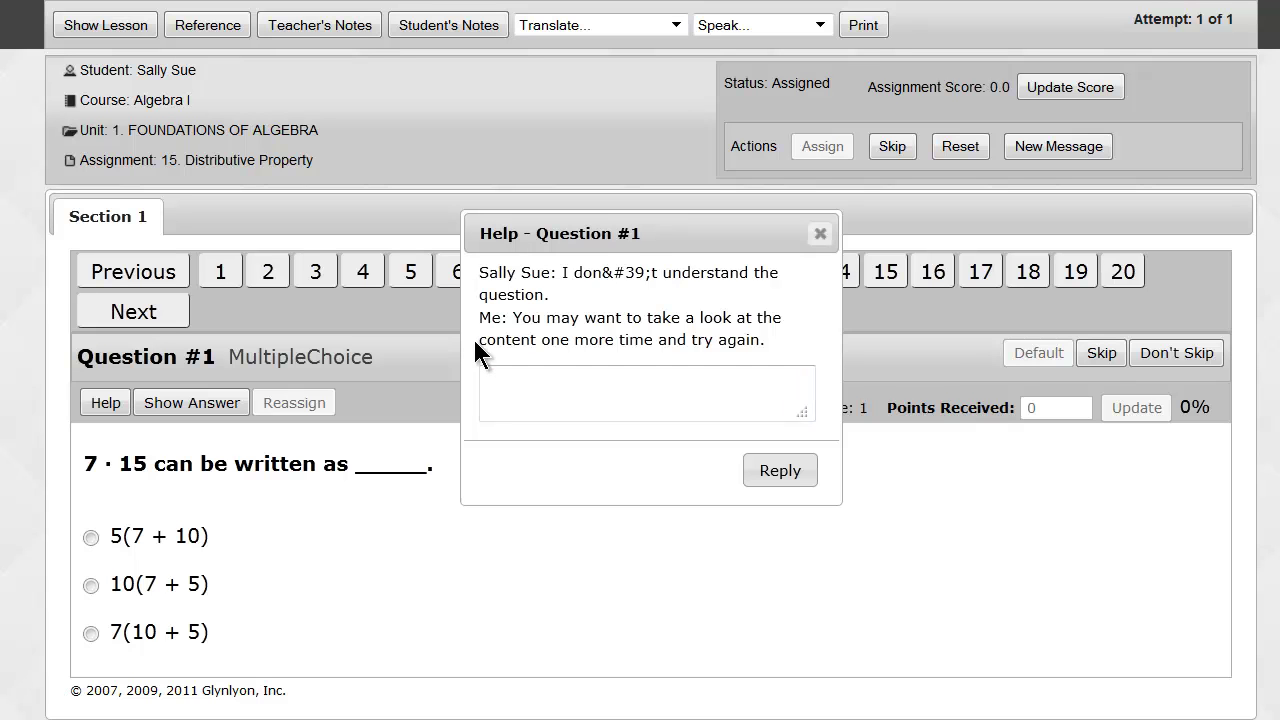
left_click_drag(479, 318, 787, 340)
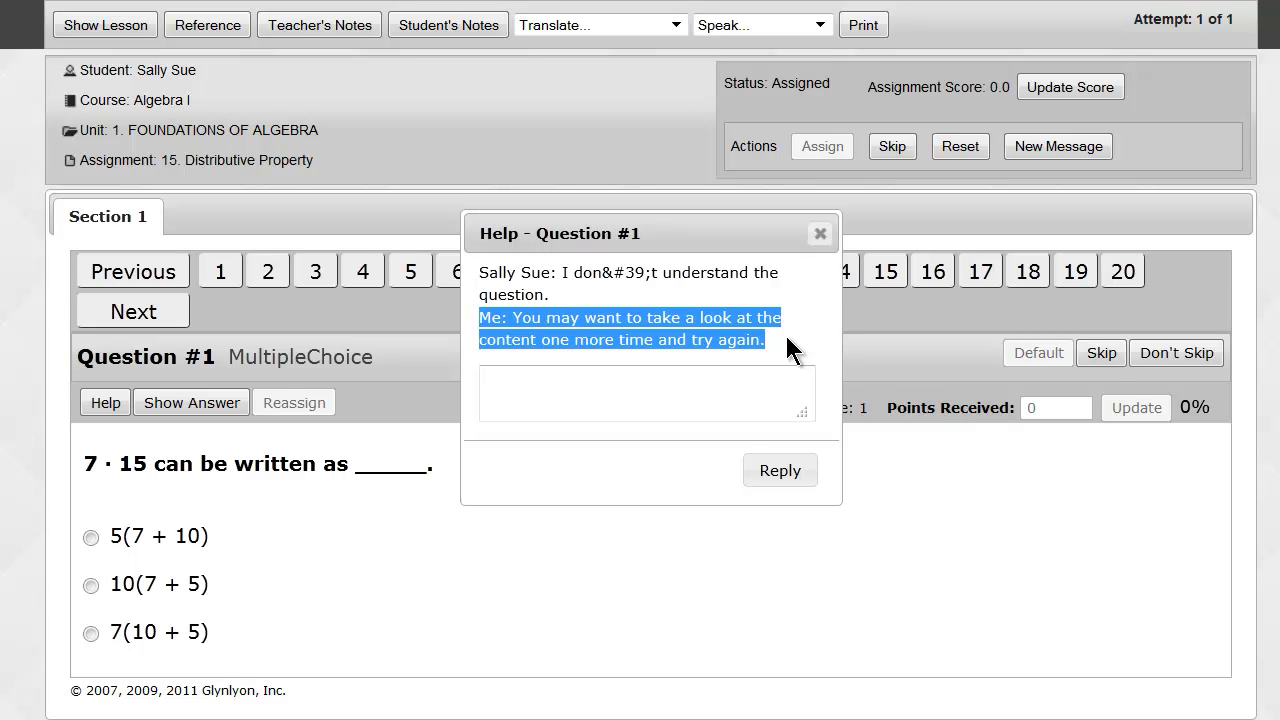
left_click(820, 236)
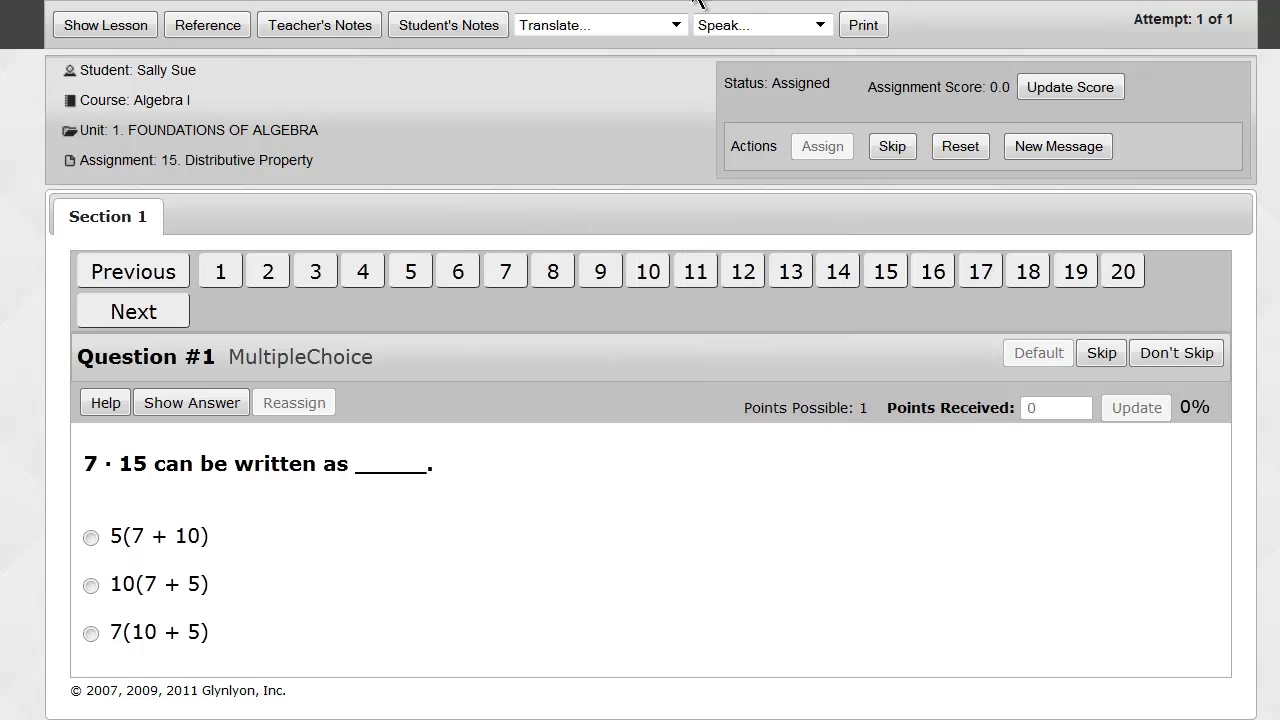
Return to the Home dashboard, now listing 5 pending actions.
left_click(647, 14)
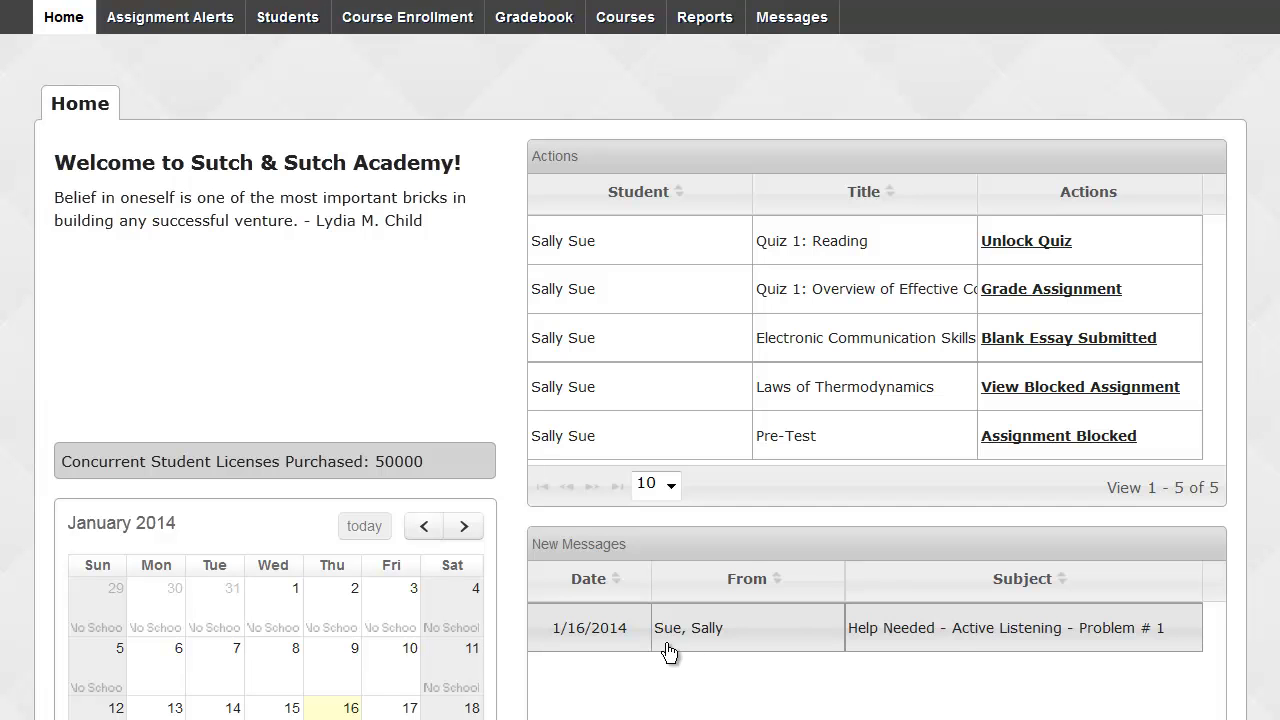
Reply ':)' to the Active Listening help message, then go back to the Home dashboard.
double_click(871, 629)
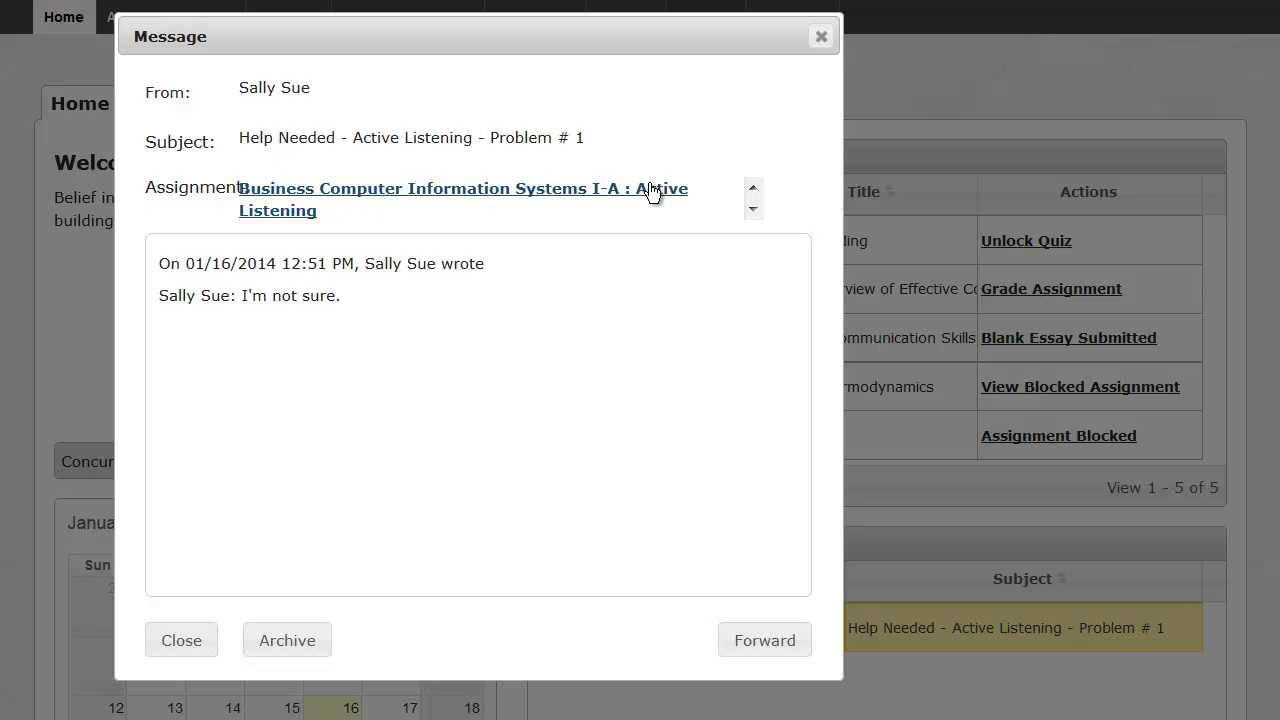
left_click(650, 192)
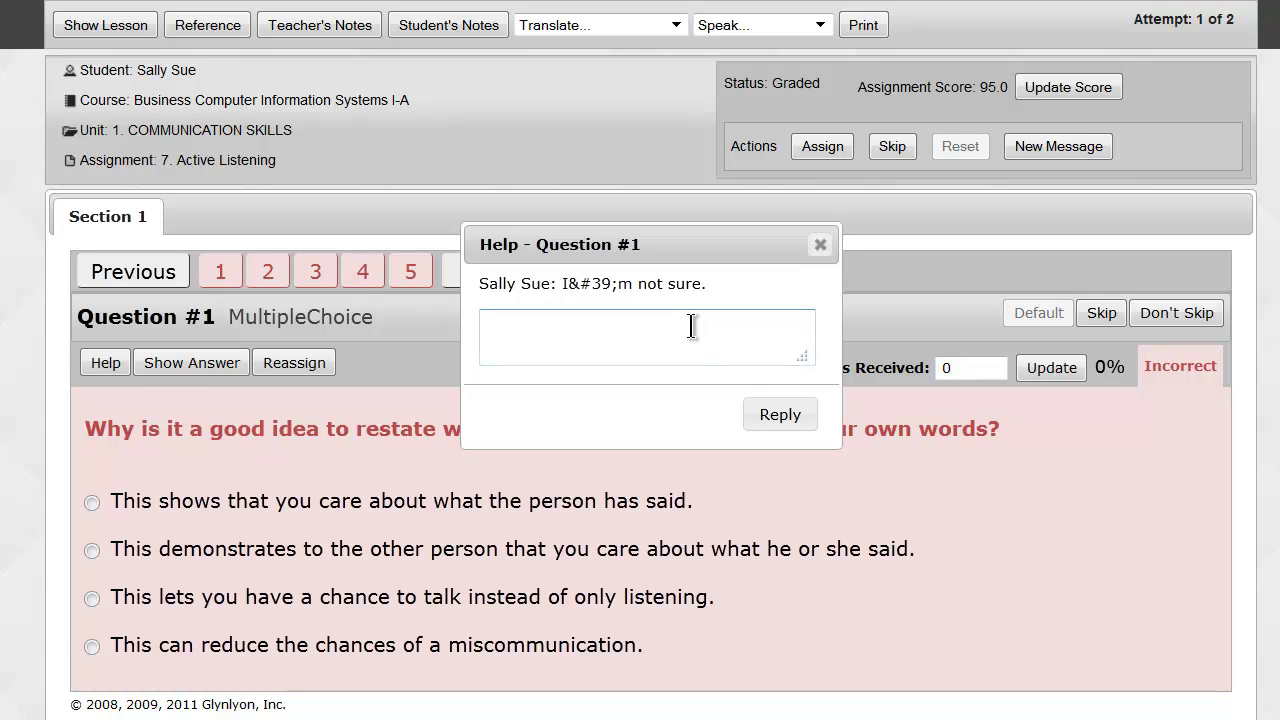
type(":)")
left_click(778, 414)
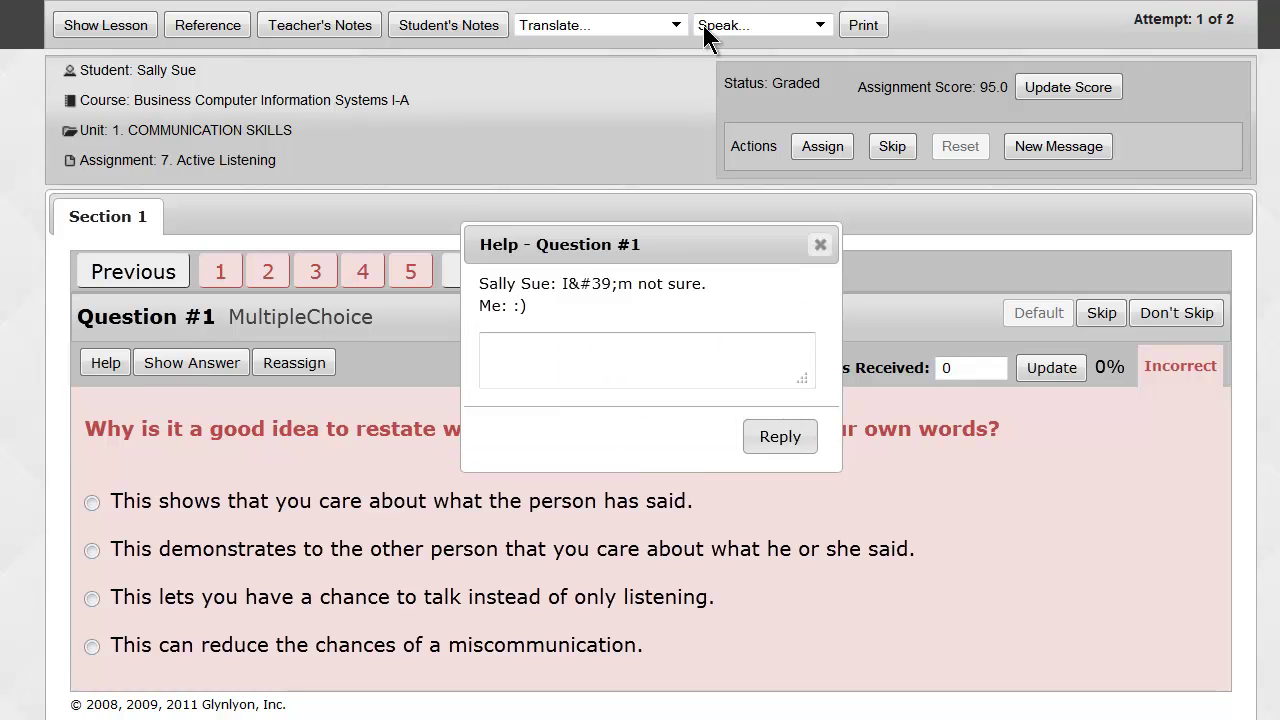
mouse_move(705, 22)
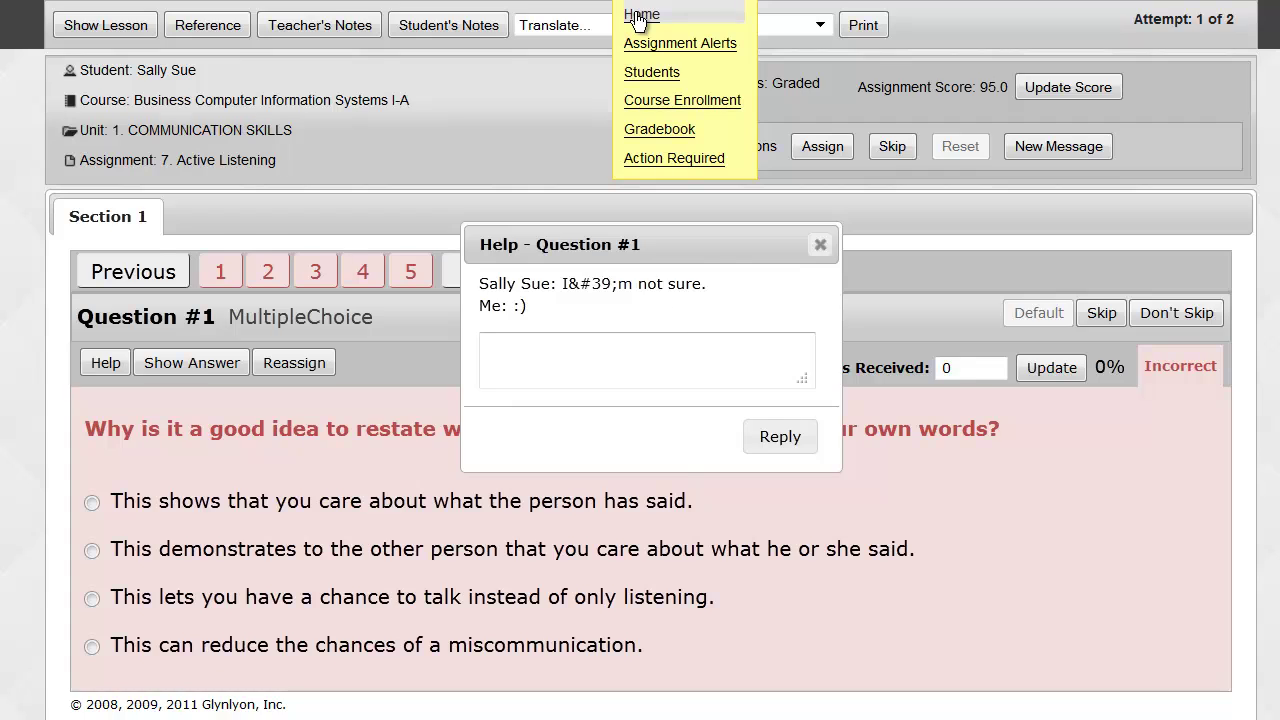
left_click(637, 20)
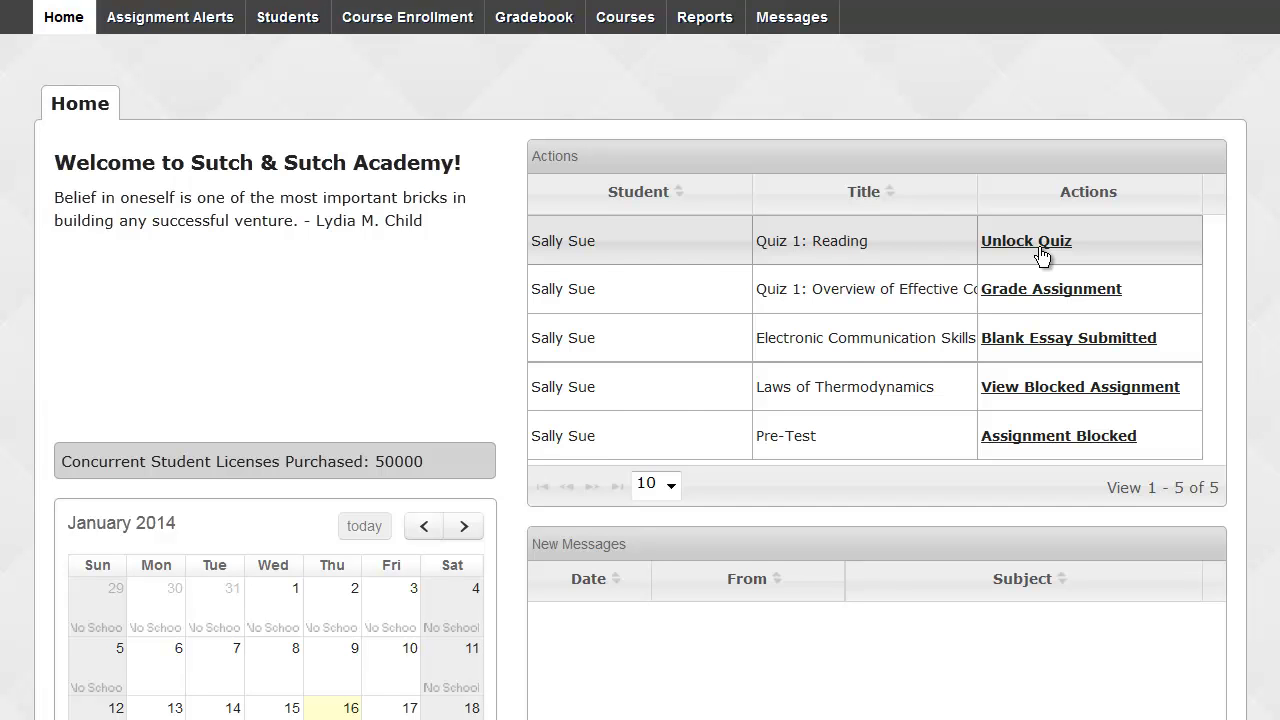
Unlock the student's Quiz 1: Reading from the Home Actions table.
left_click(1041, 256)
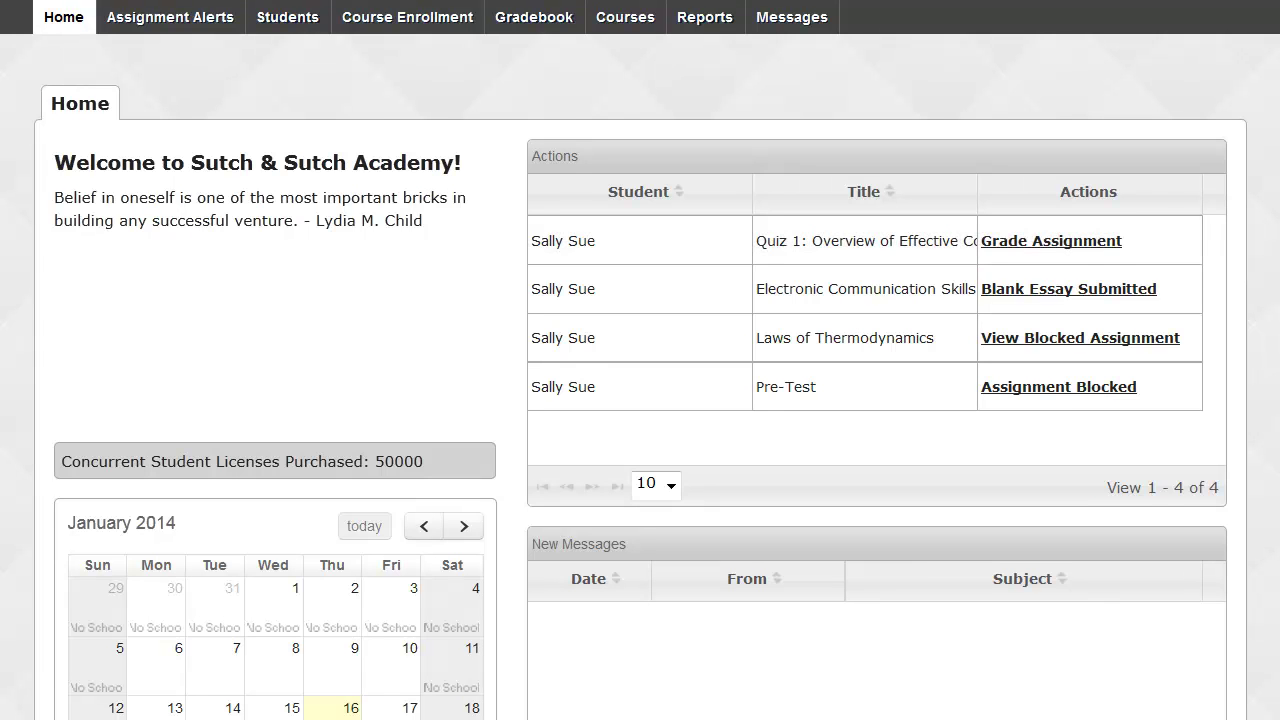
Open the blank Electronic Communication Skills submission, scored 60.0, and review essay questions 4 and 5.
left_click(1122, 296)
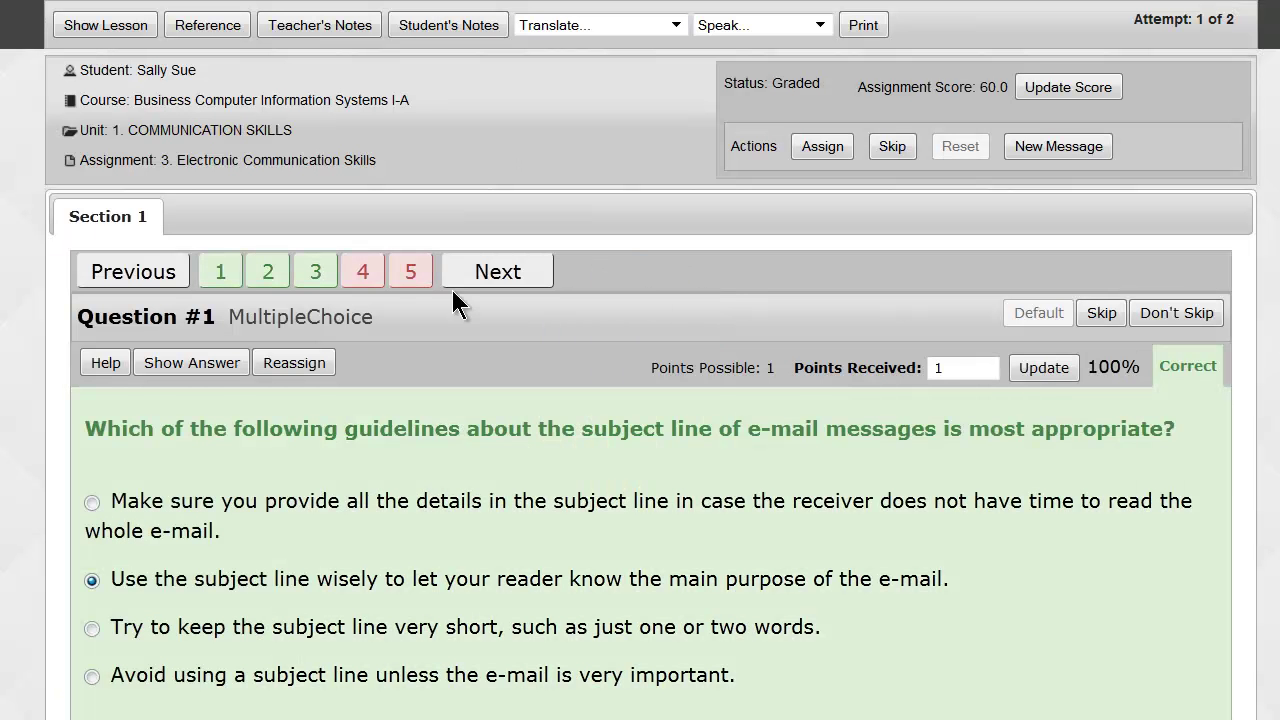
left_click(379, 275)
scroll(372, 280, "down", 1)
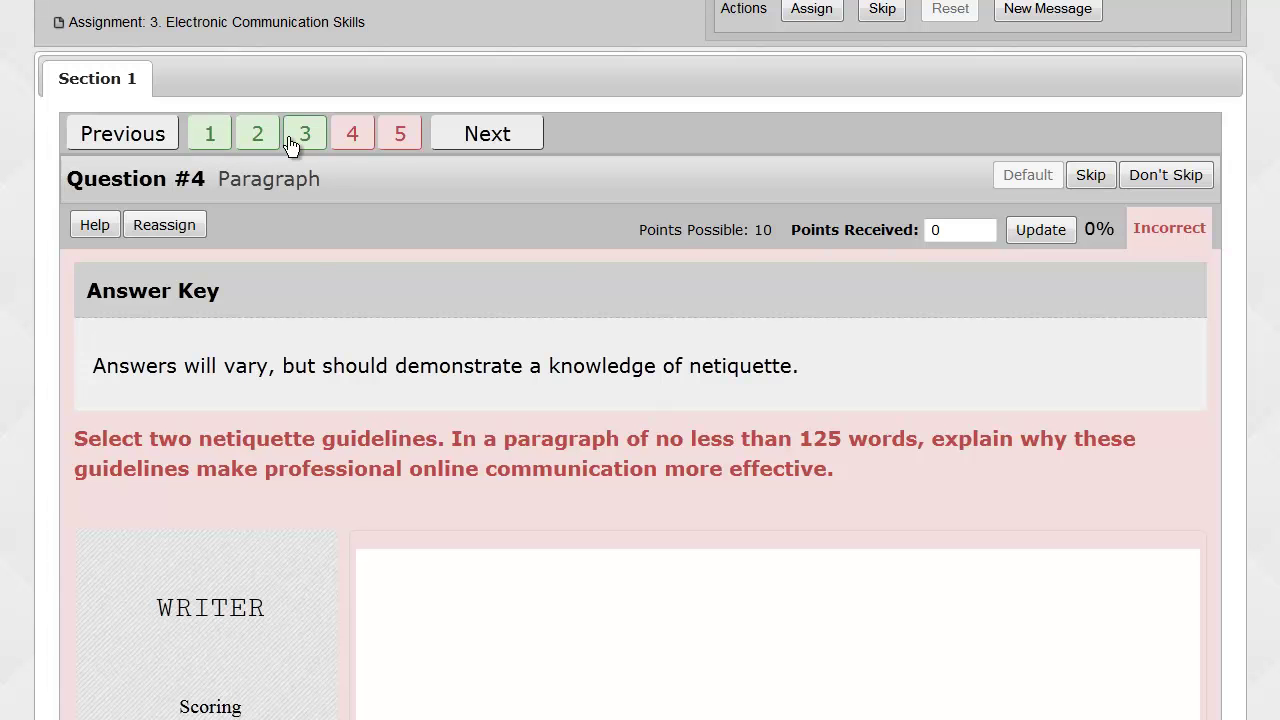
scroll(300, 306, "down", 4)
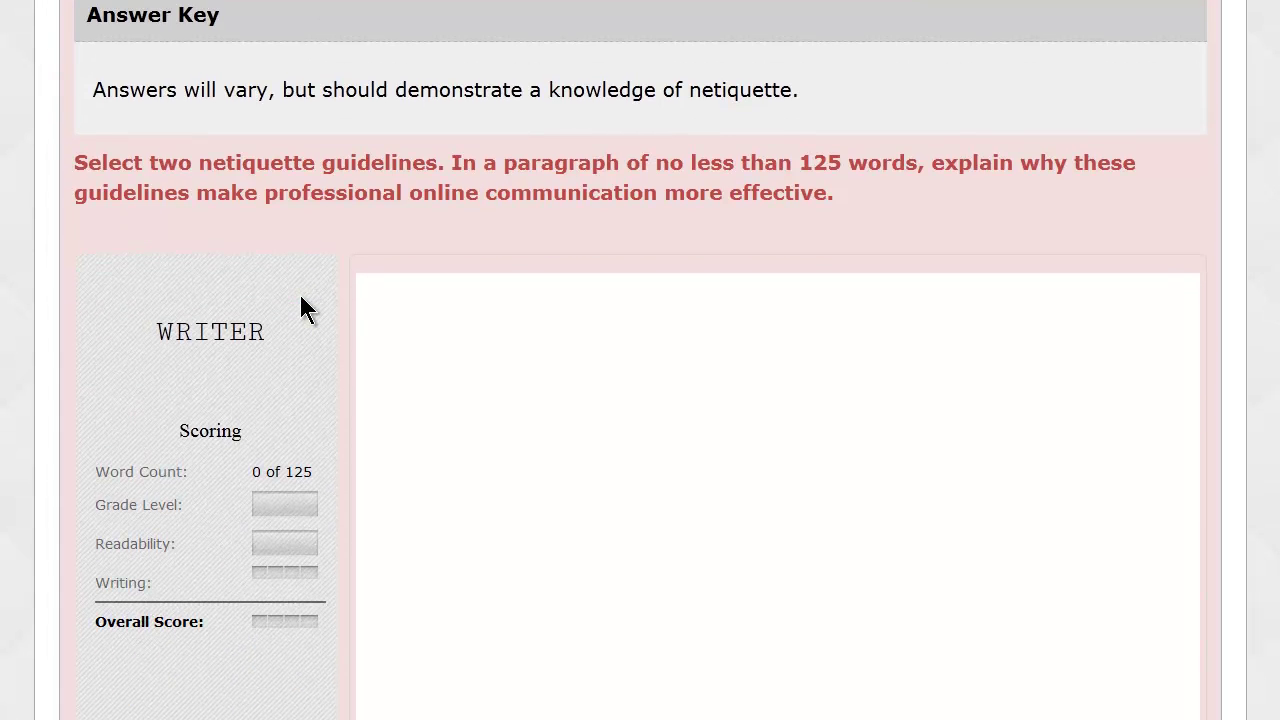
scroll(300, 300, "up", 4)
left_click(403, 135)
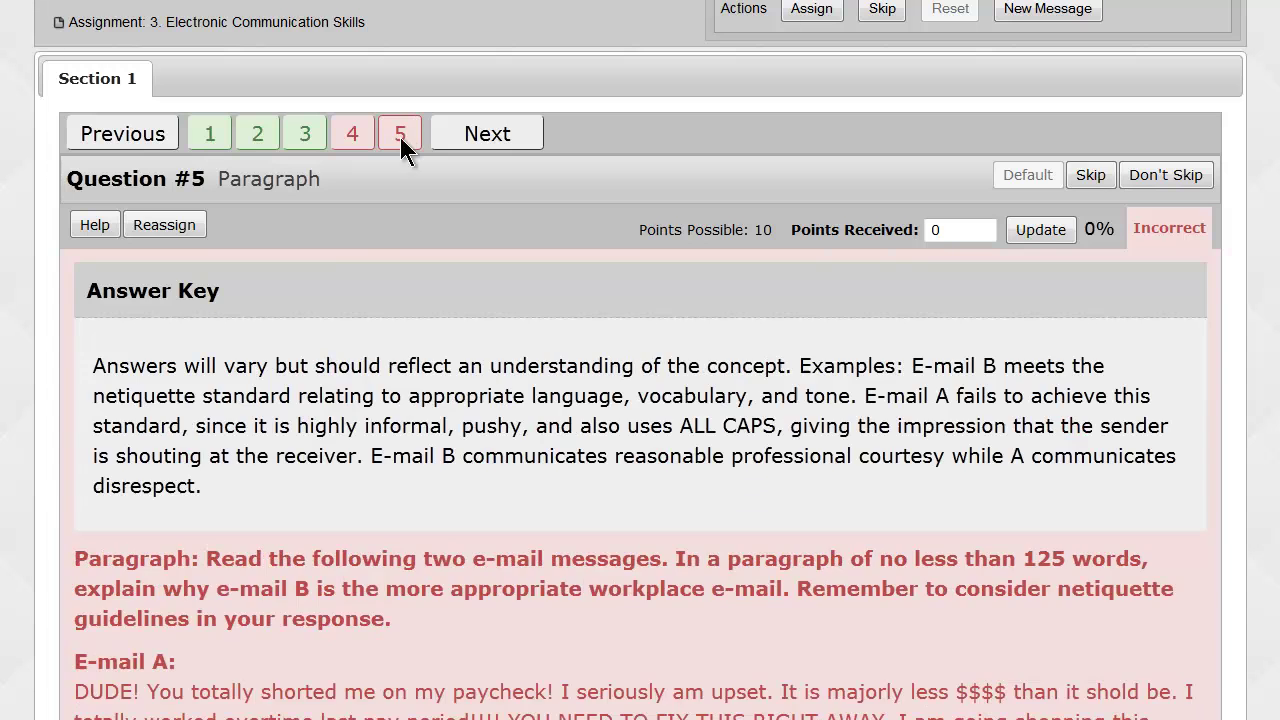
scroll(285, 333, "down", 3)
scroll(283, 321, "up", 6)
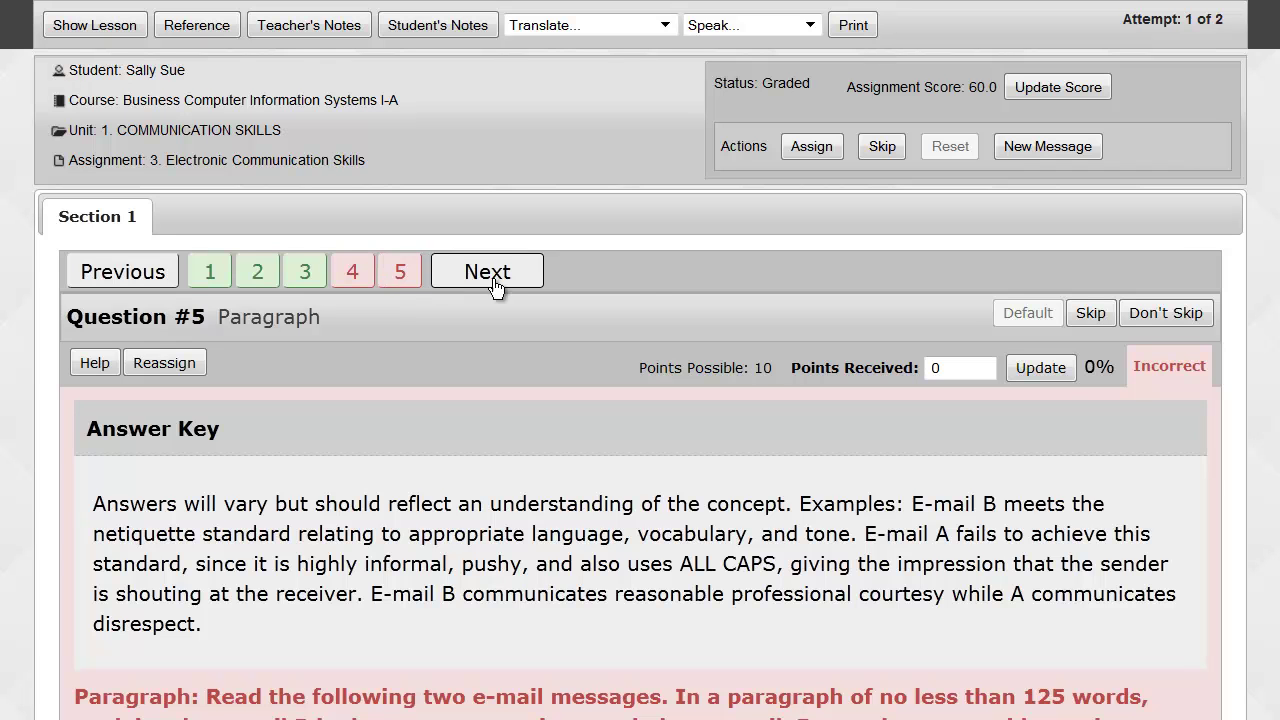
left_click_drag(970, 93, 996, 88)
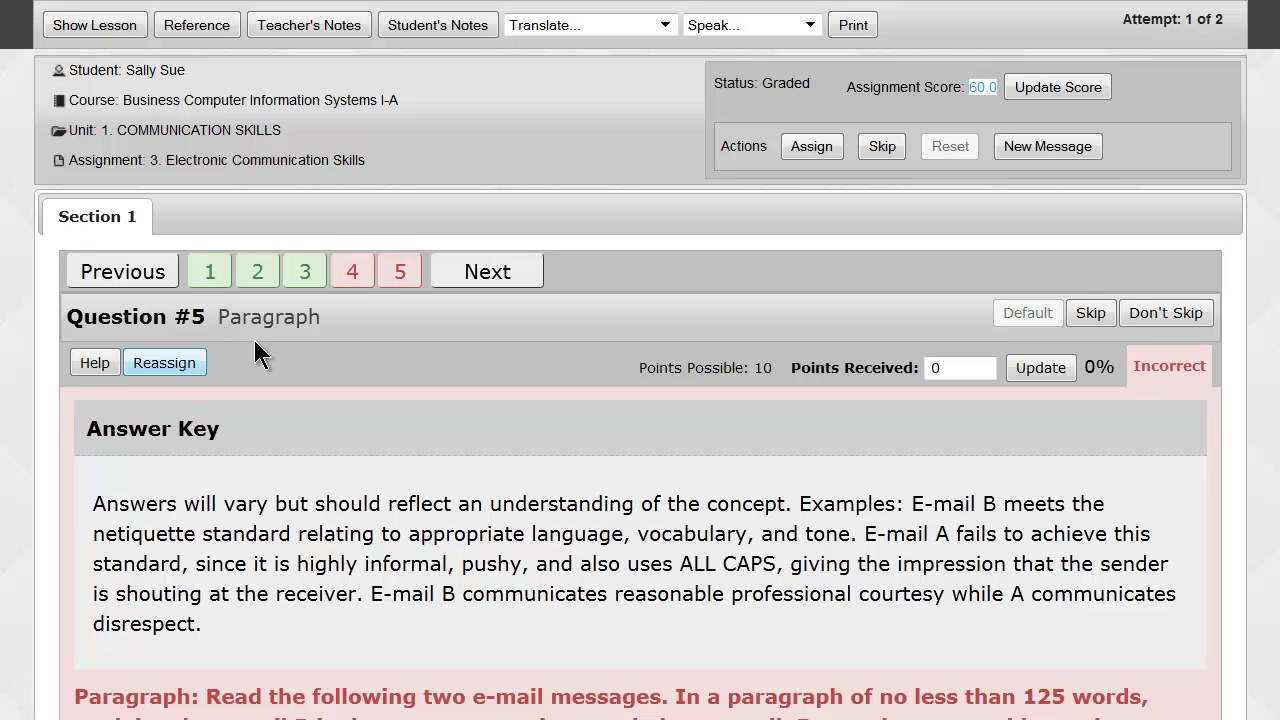
Reassign essay questions 4 and 5 to the student.
left_click(354, 272)
left_click(172, 366)
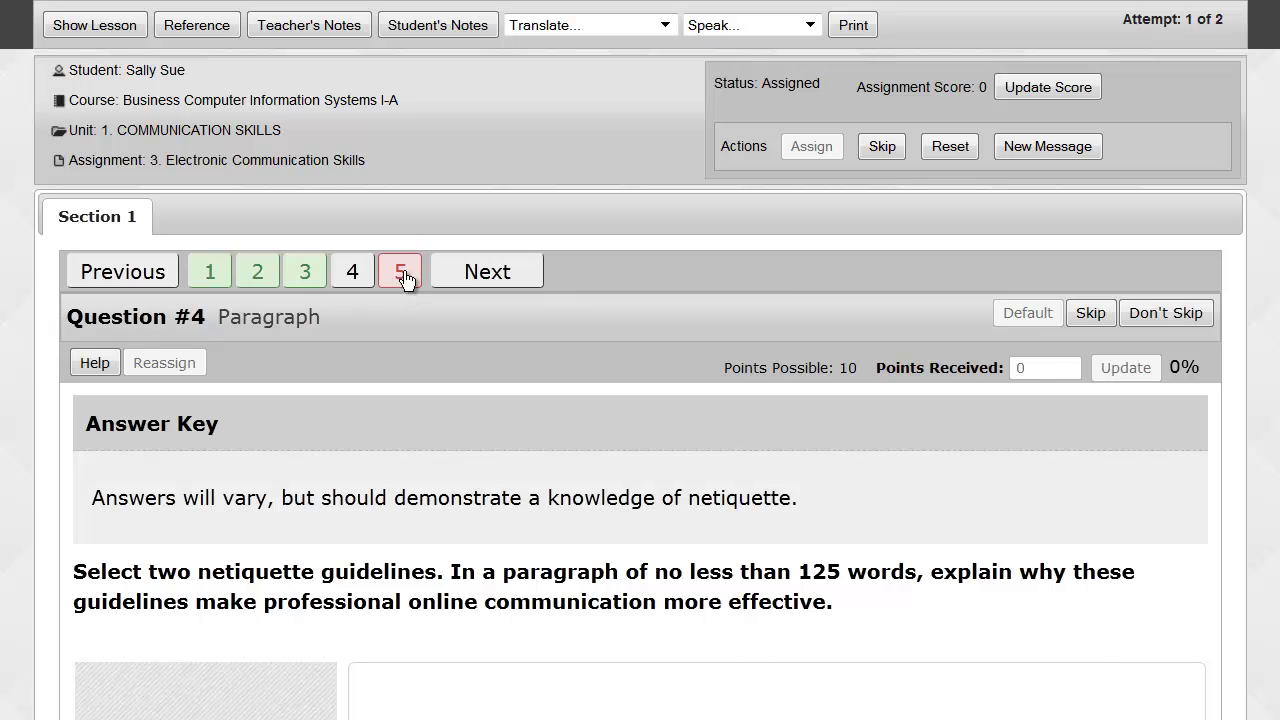
left_click(404, 276)
left_click(175, 364)
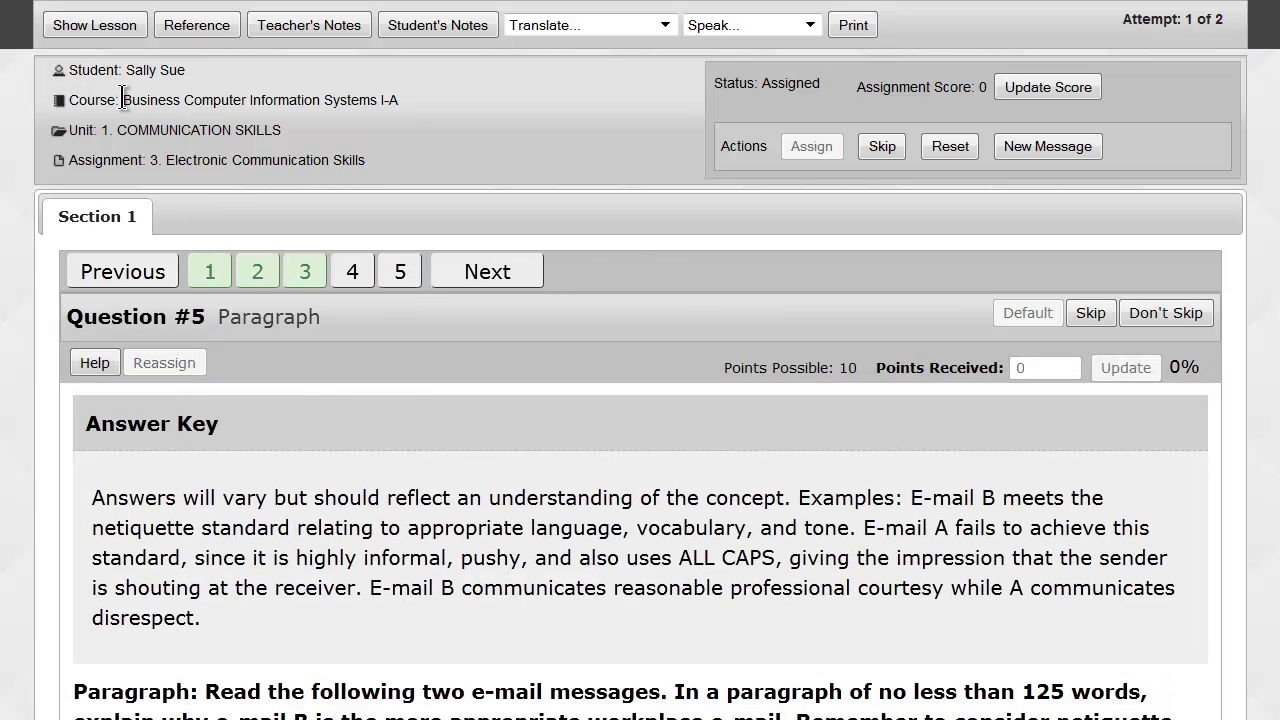
left_click_drag(123, 100, 383, 100)
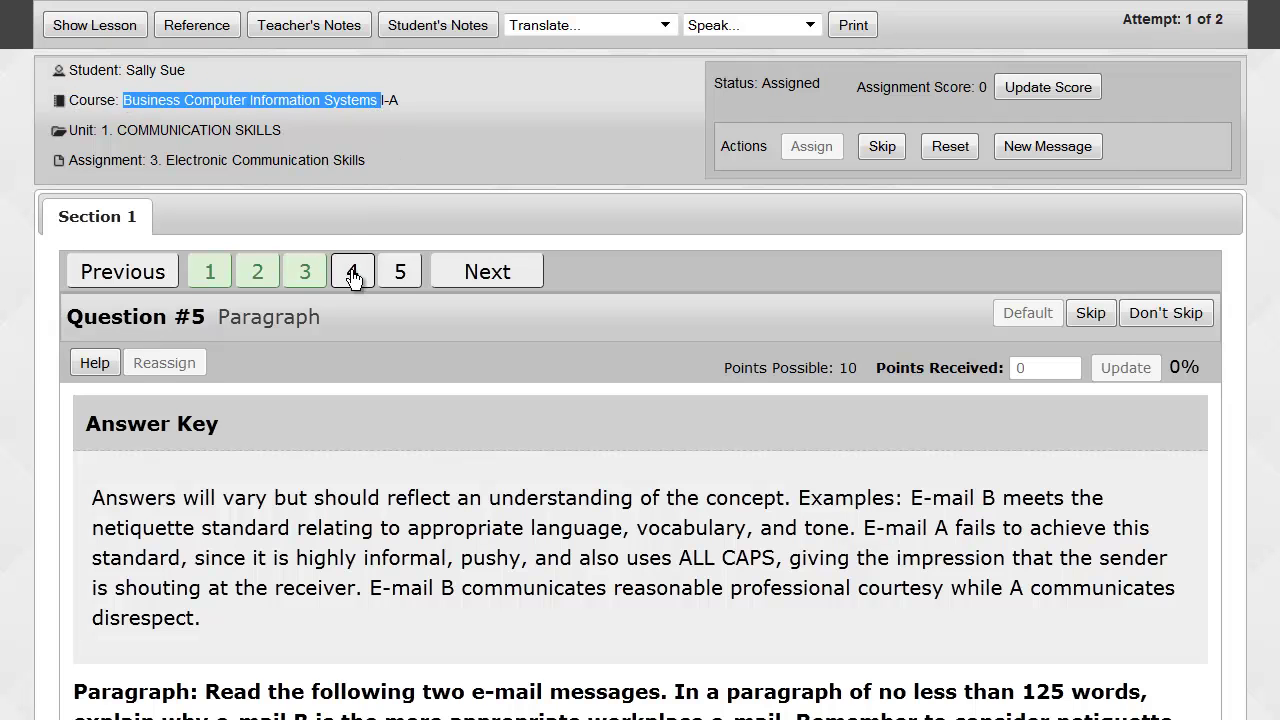
left_click_drag(166, 160, 363, 154)
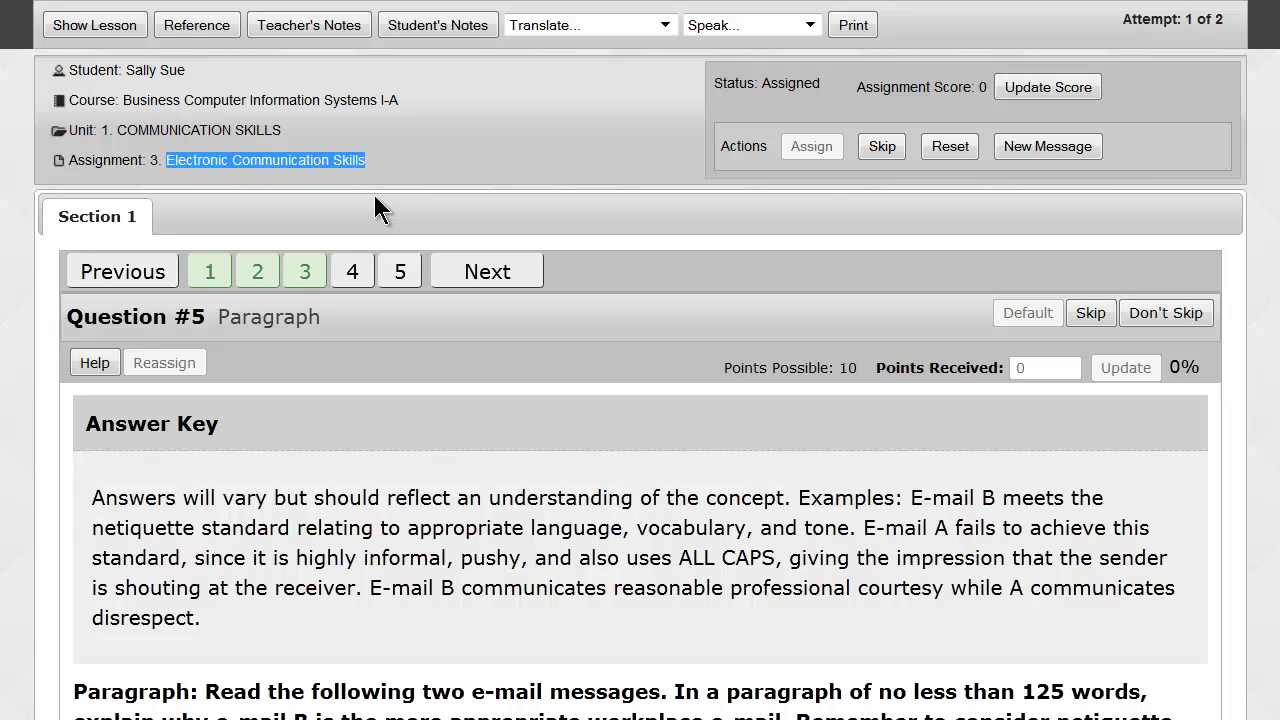
Save a teacher's note: 'I noticed you didn't the essays. I've reassigned them to you. Please complete them.'.
left_click(313, 24)
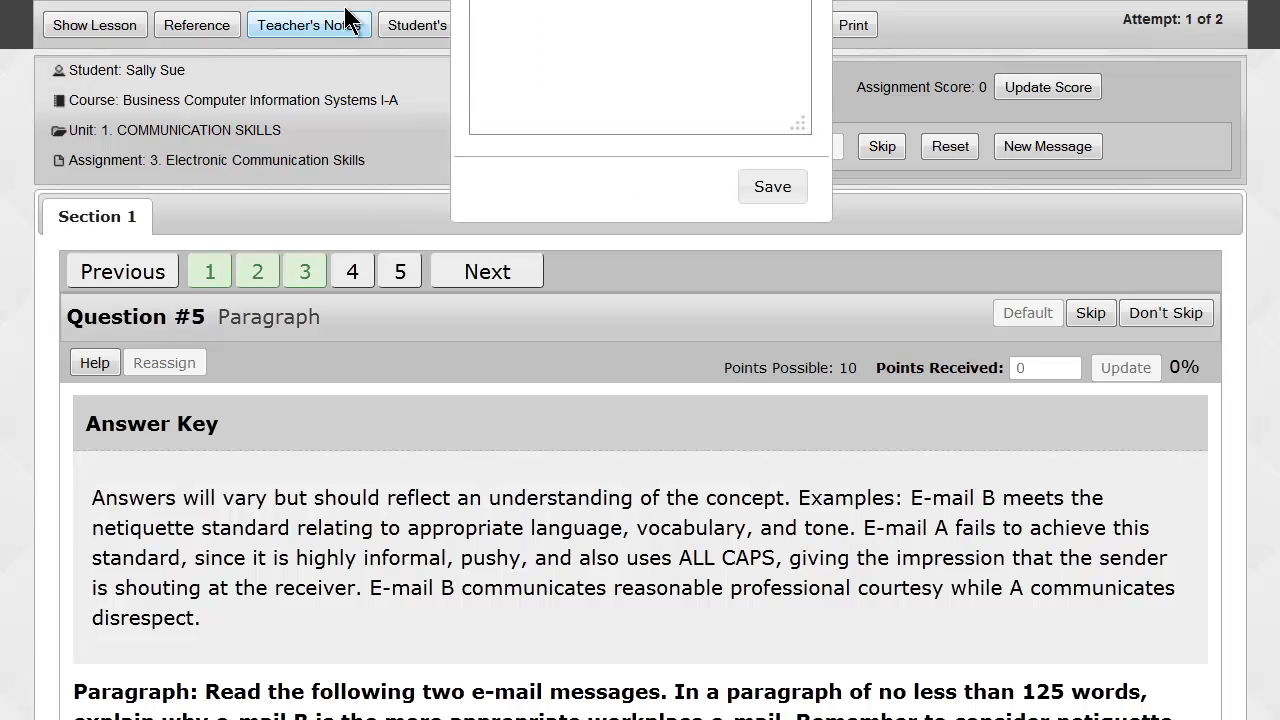
left_click_drag(565, 102, 557, 102)
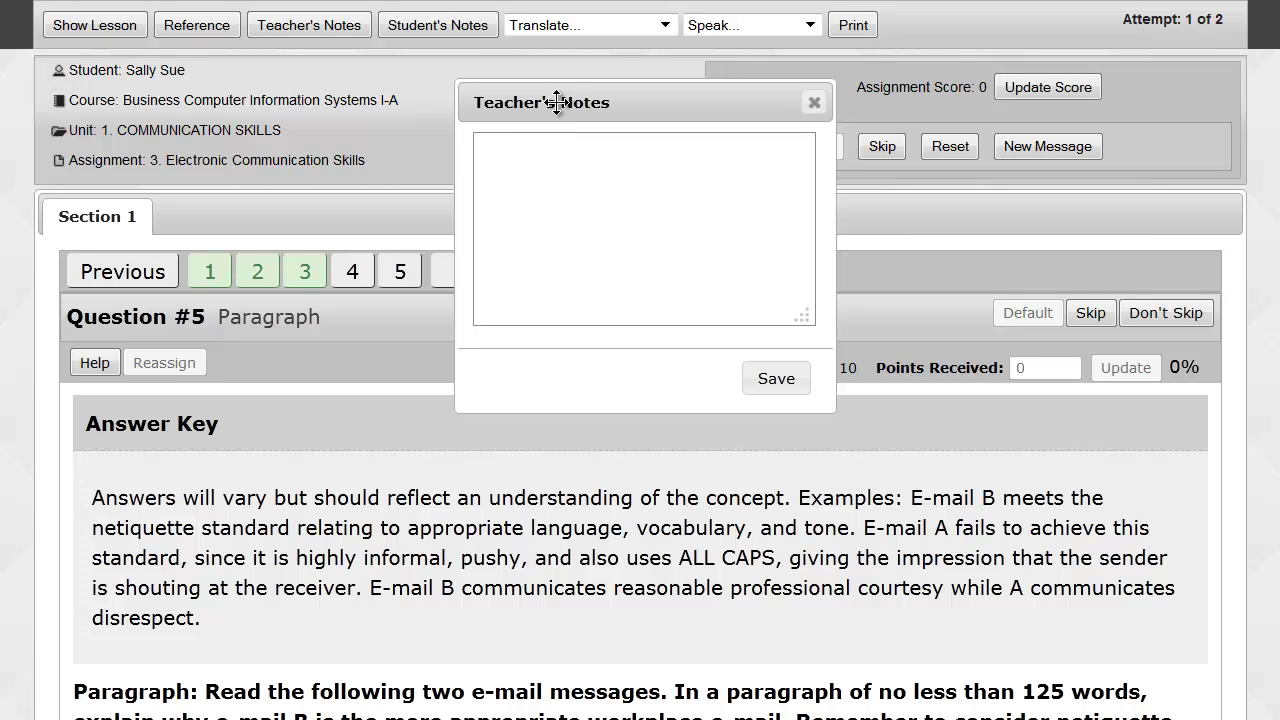
type("I noticed you didn't the essa")
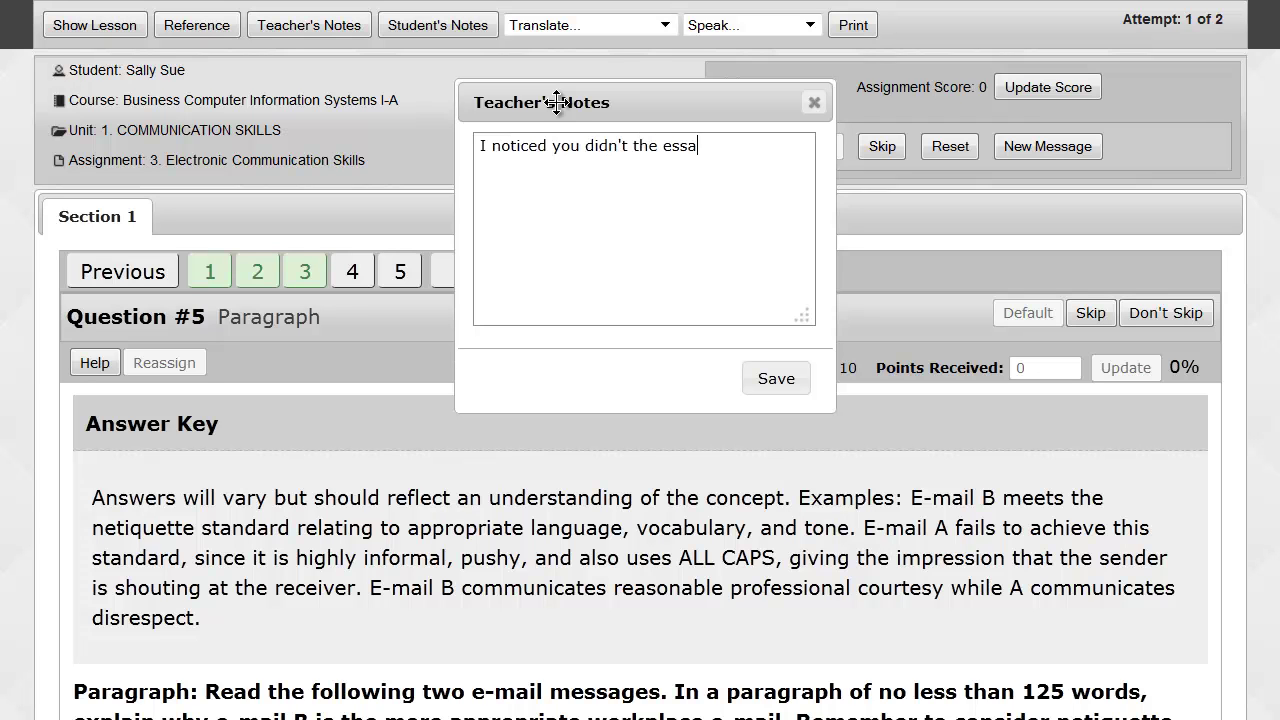
type("ys. I've reassigned them to ")
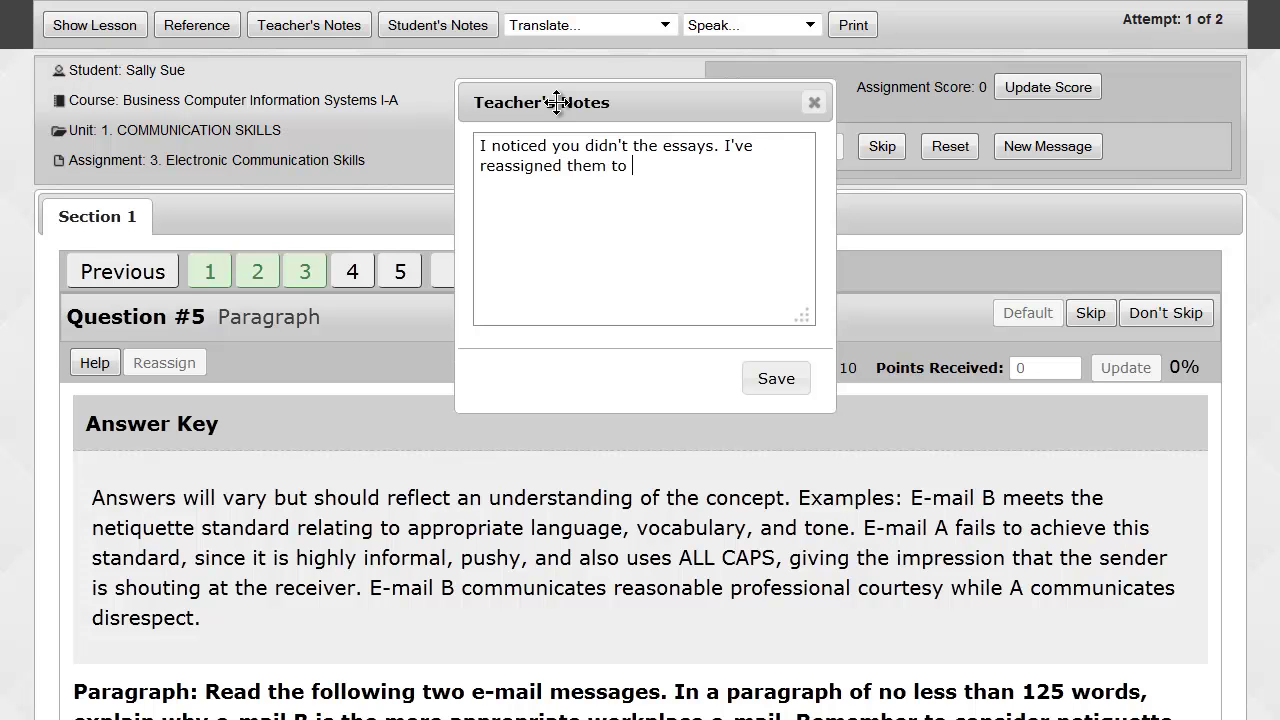
type("you. Please complete them.")
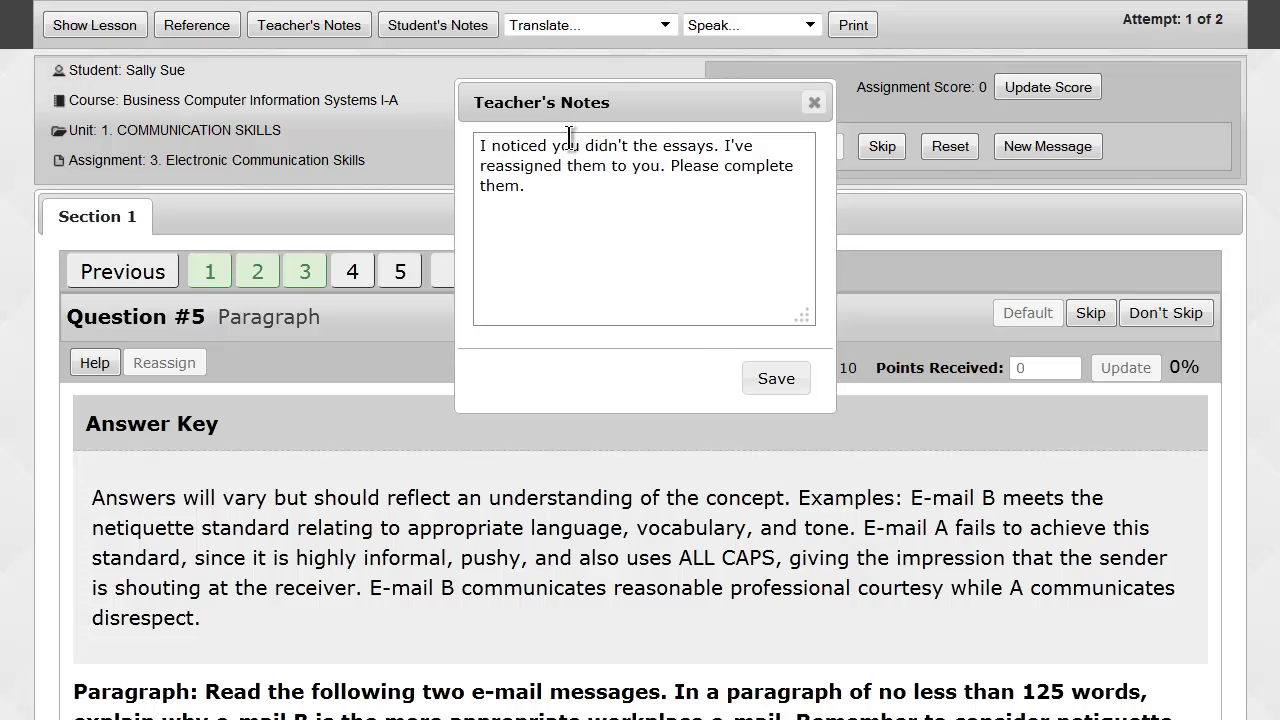
left_click(778, 379)
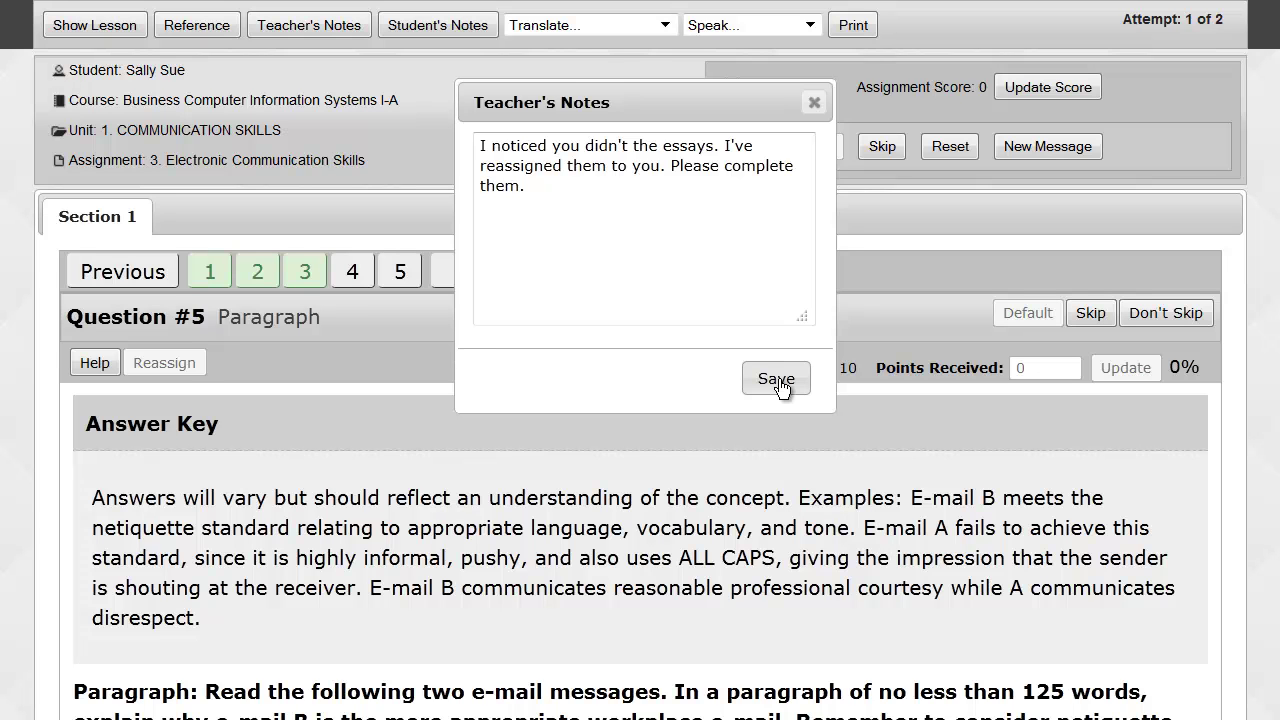
left_click(814, 103)
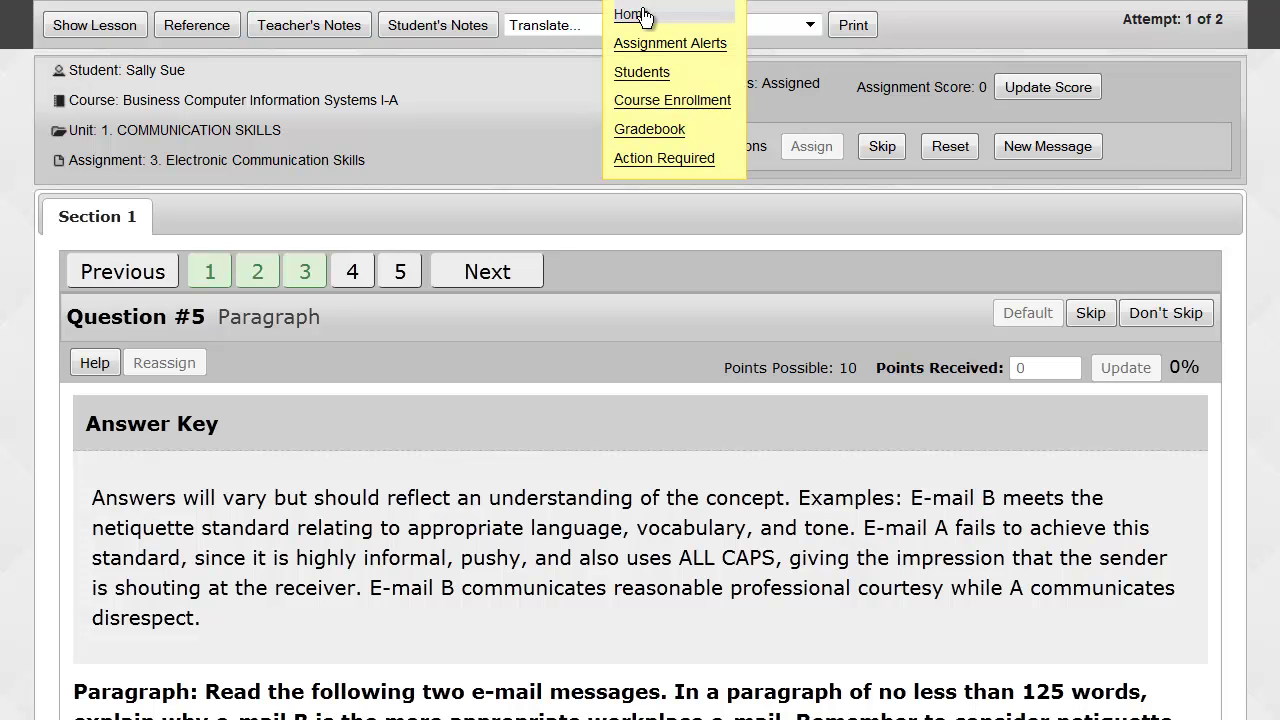
Unblock the Economics Unit 1 Pre-Test in the Gradebook and return to Home.
left_click(641, 14)
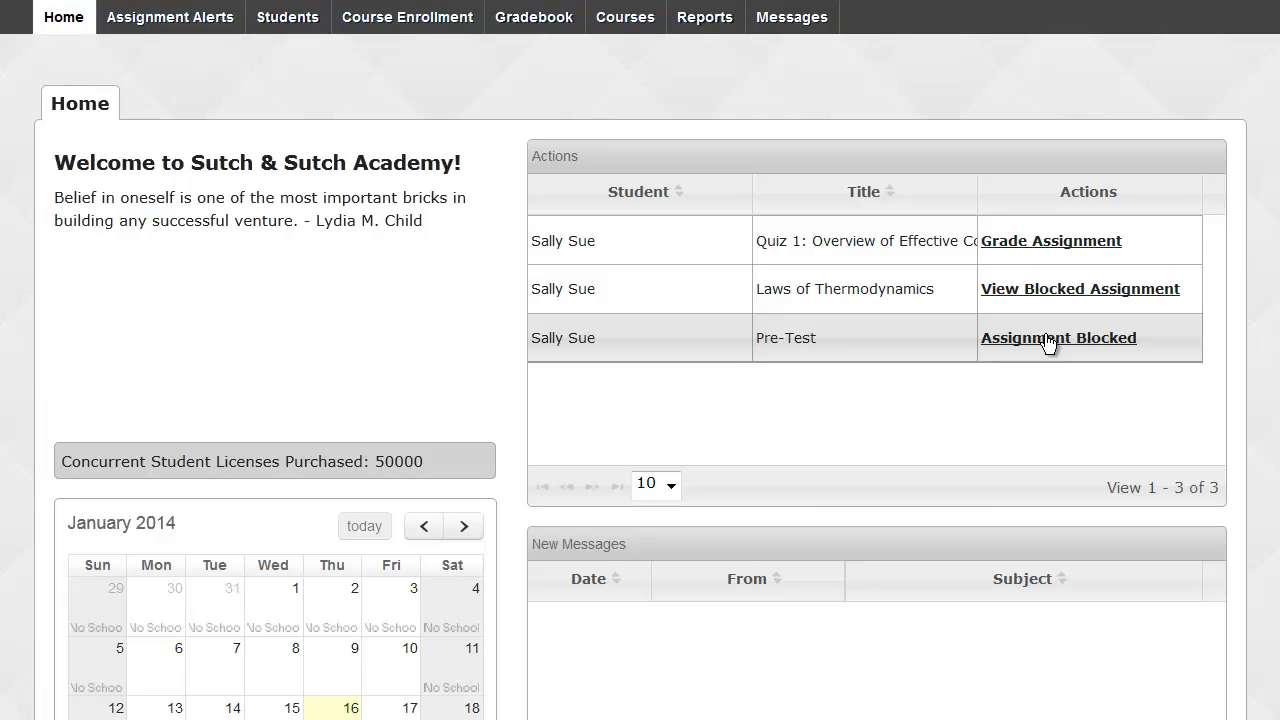
left_click(1047, 339)
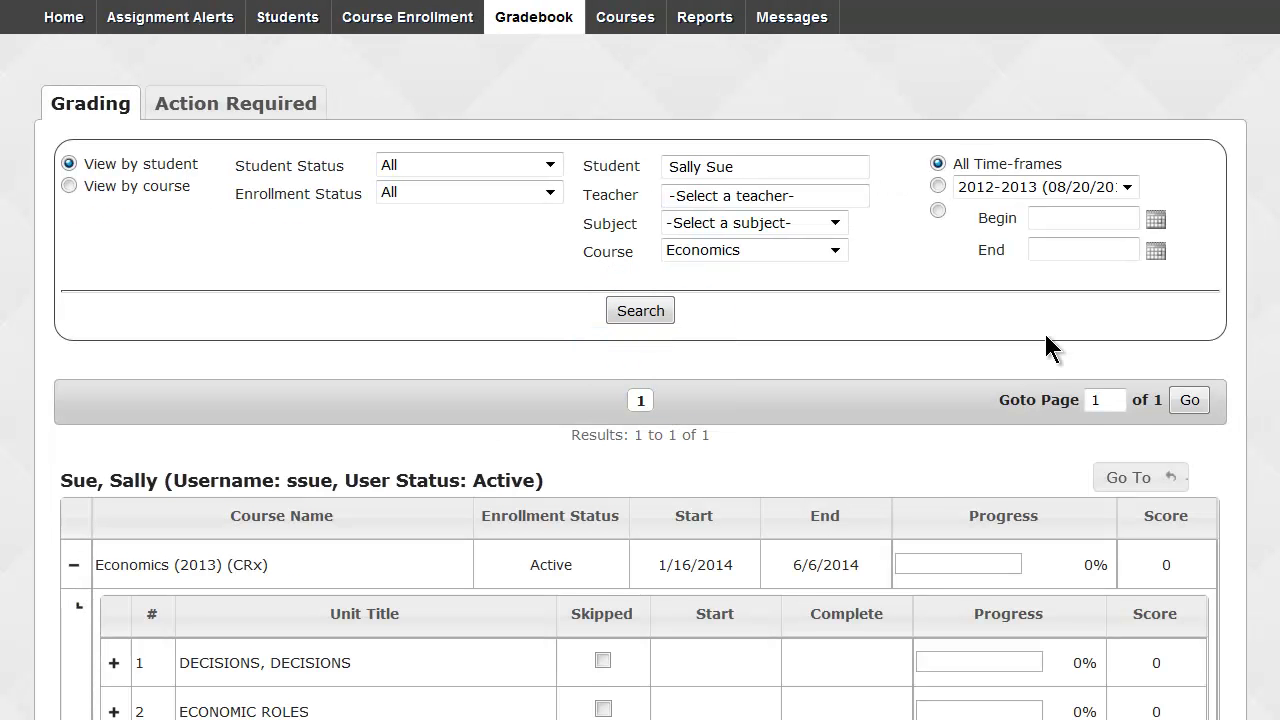
scroll(1046, 336, "down", 3)
scroll(1044, 331, "down", 1)
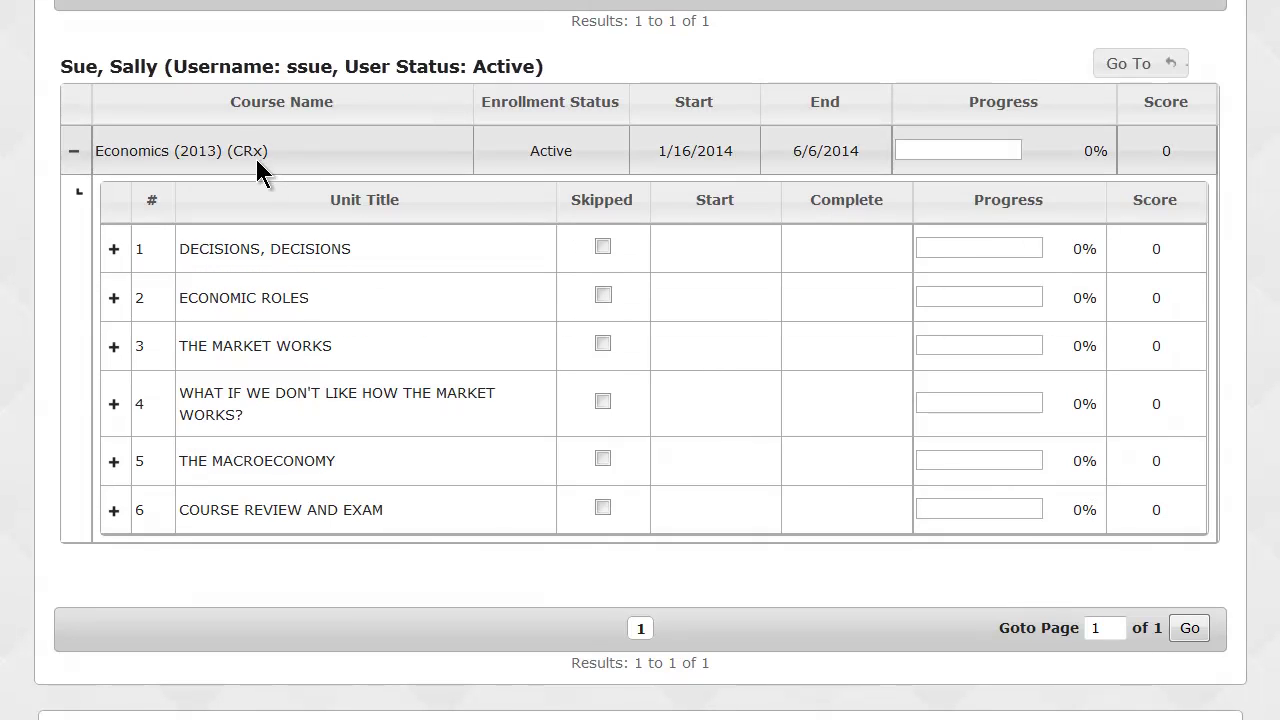
left_click(114, 249)
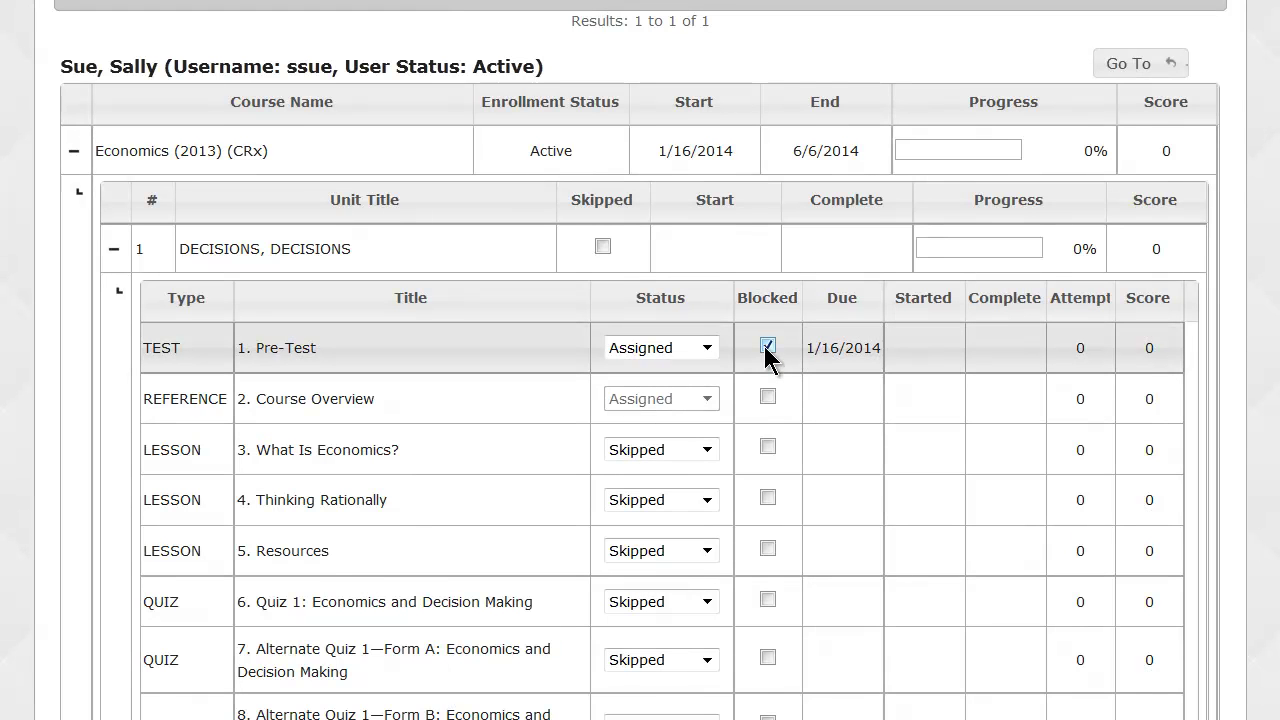
left_click(767, 346)
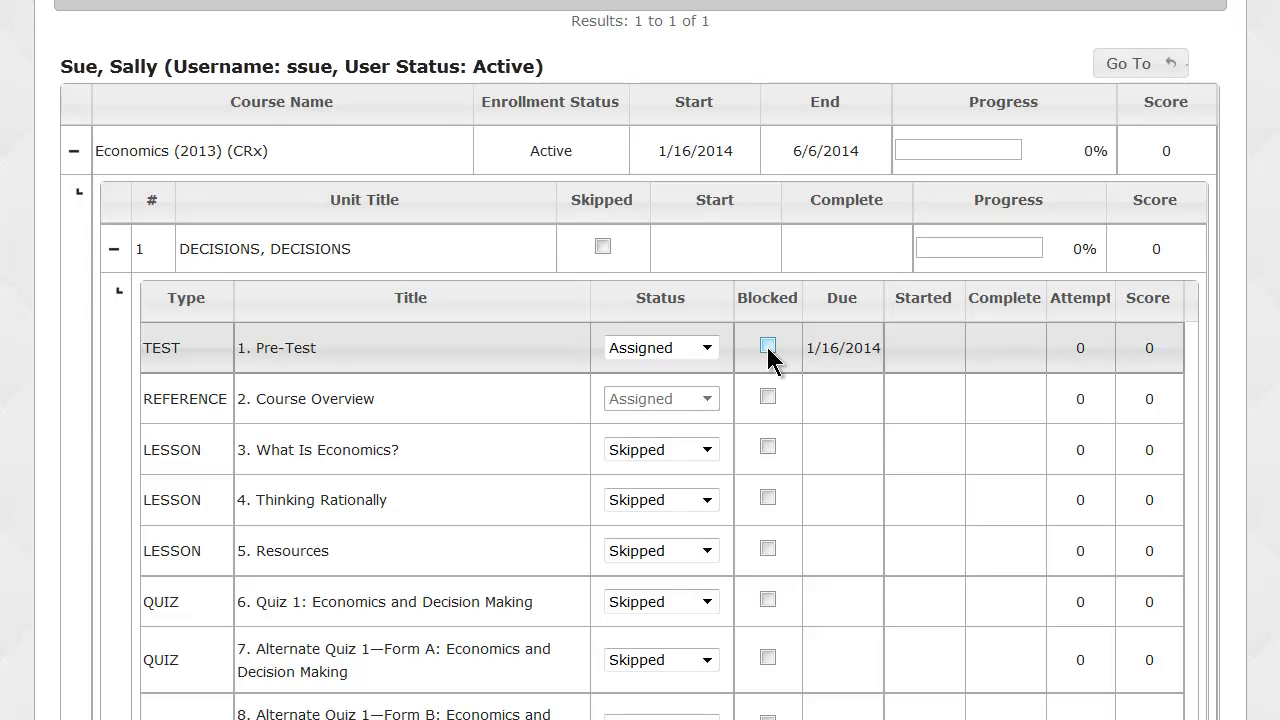
scroll(768, 350, "up", 5)
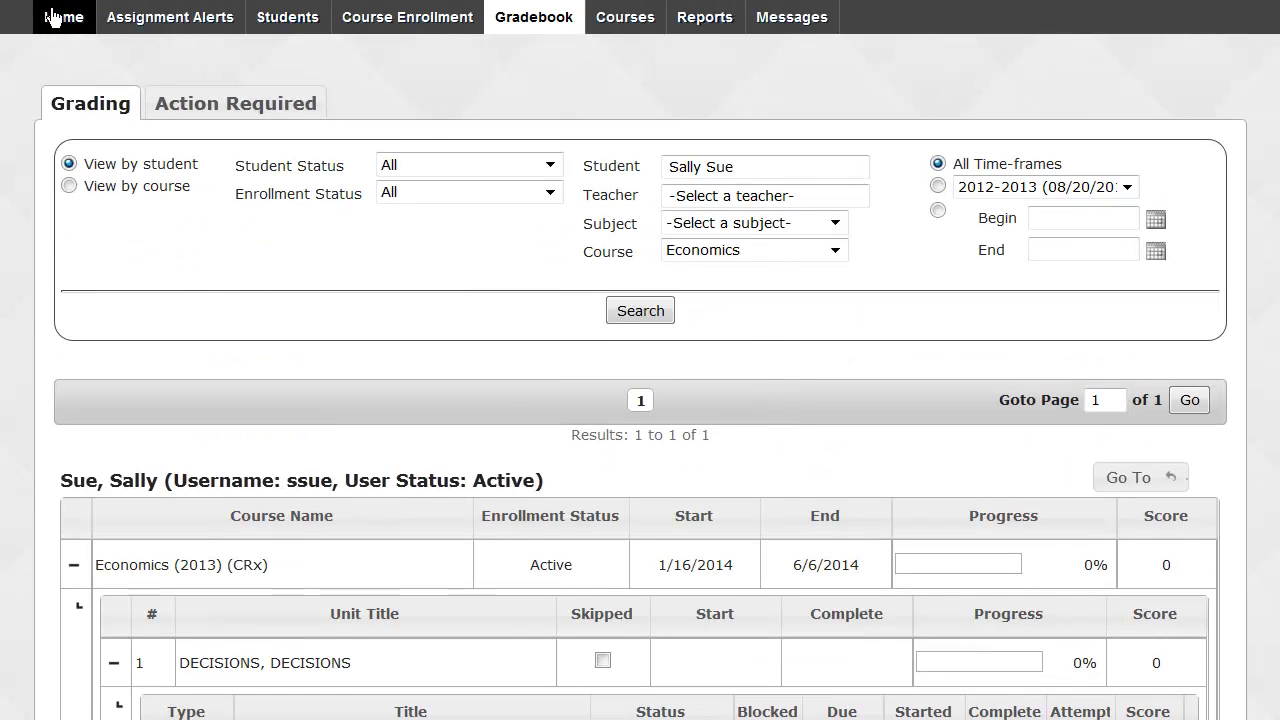
left_click(55, 17)
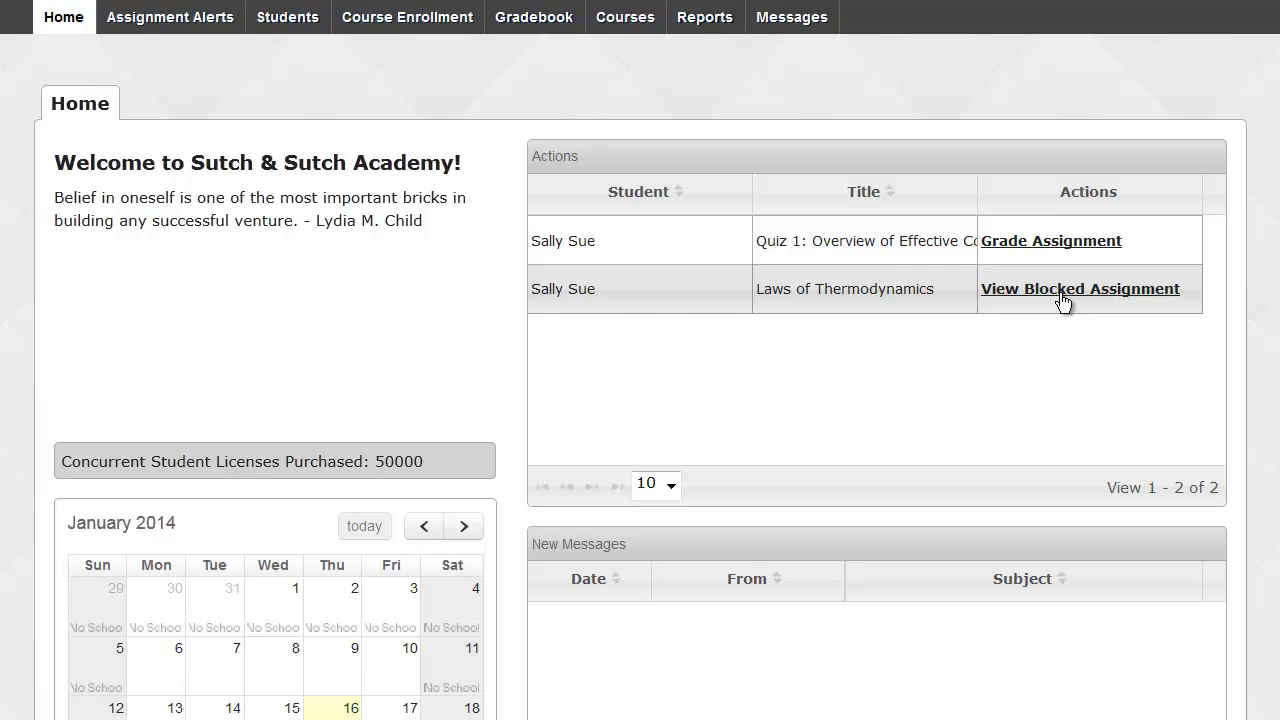
Review the Laws of Thermodynamics assignment (30.0) questions 2 and 3, then open the Gradebook.
left_click(1062, 300)
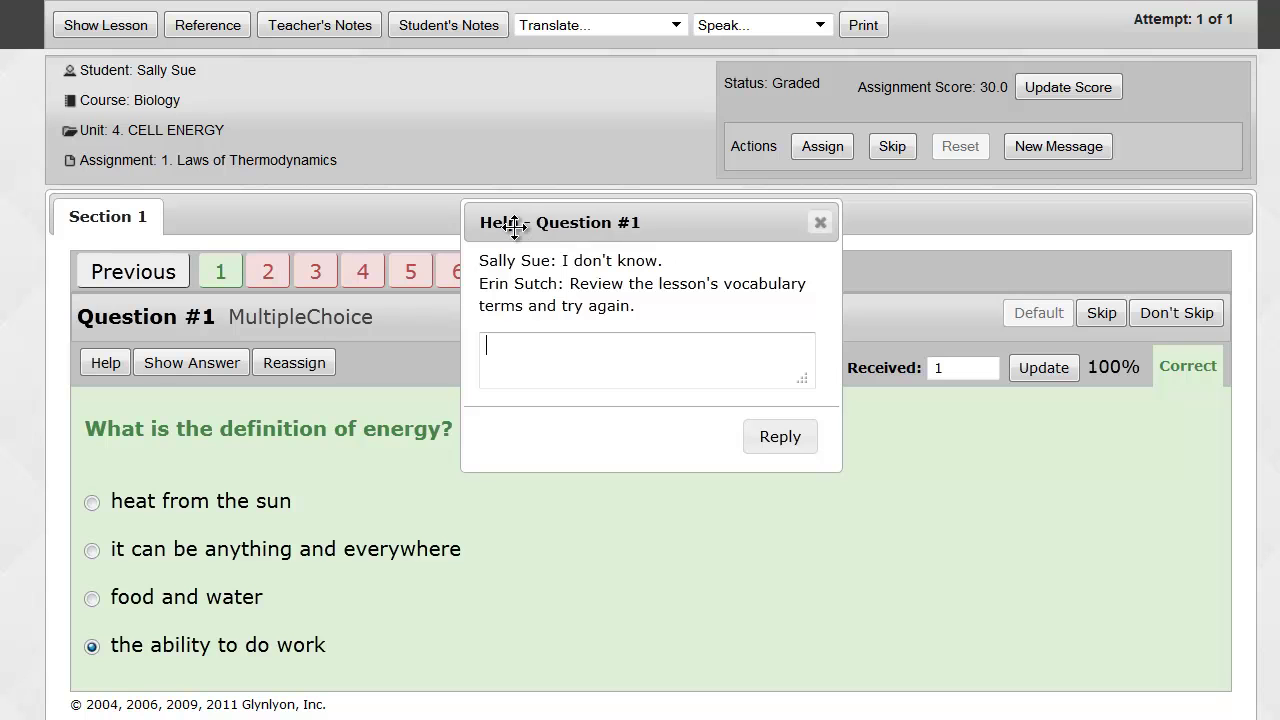
left_click(820, 223)
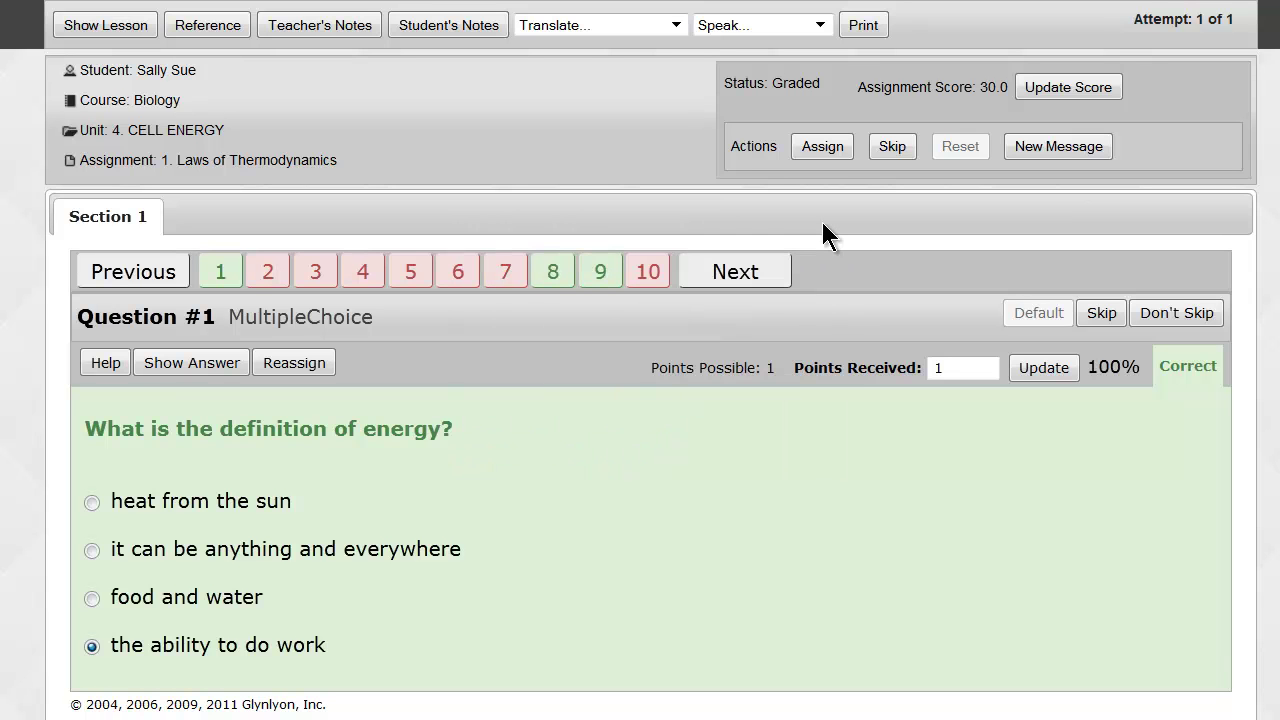
left_click_drag(976, 90, 1012, 96)
left_click(253, 273)
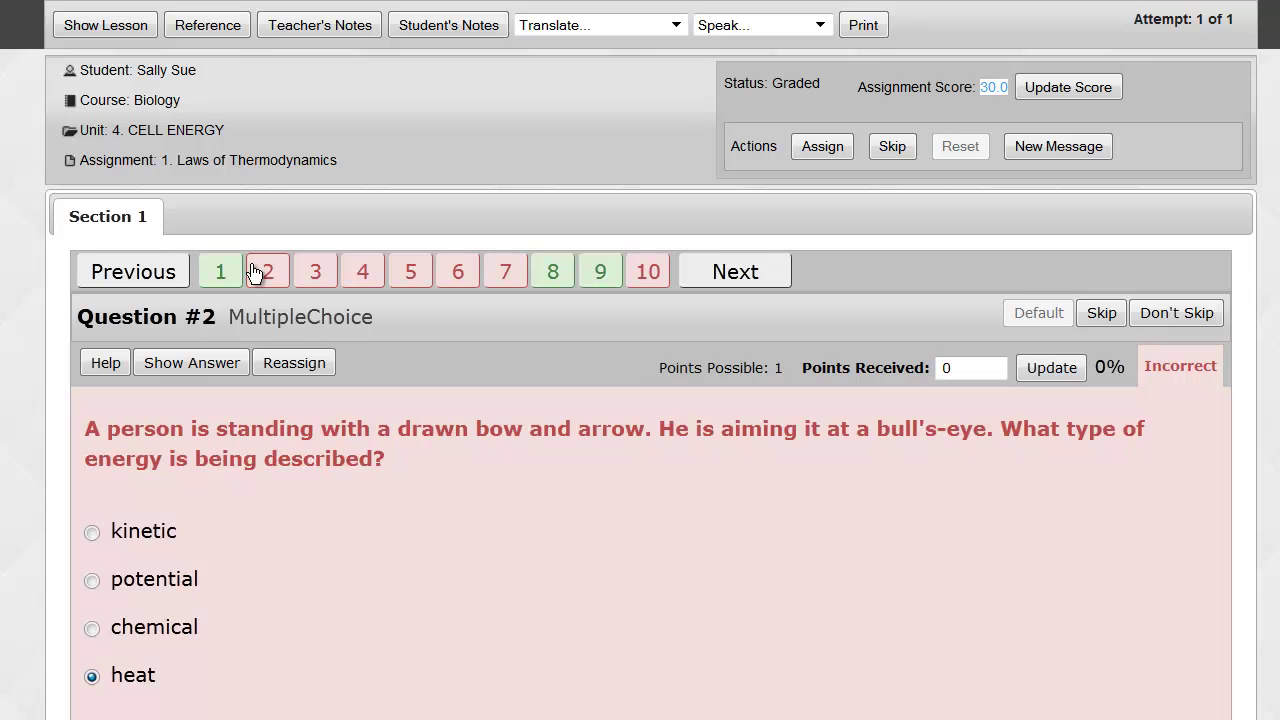
left_click(316, 284)
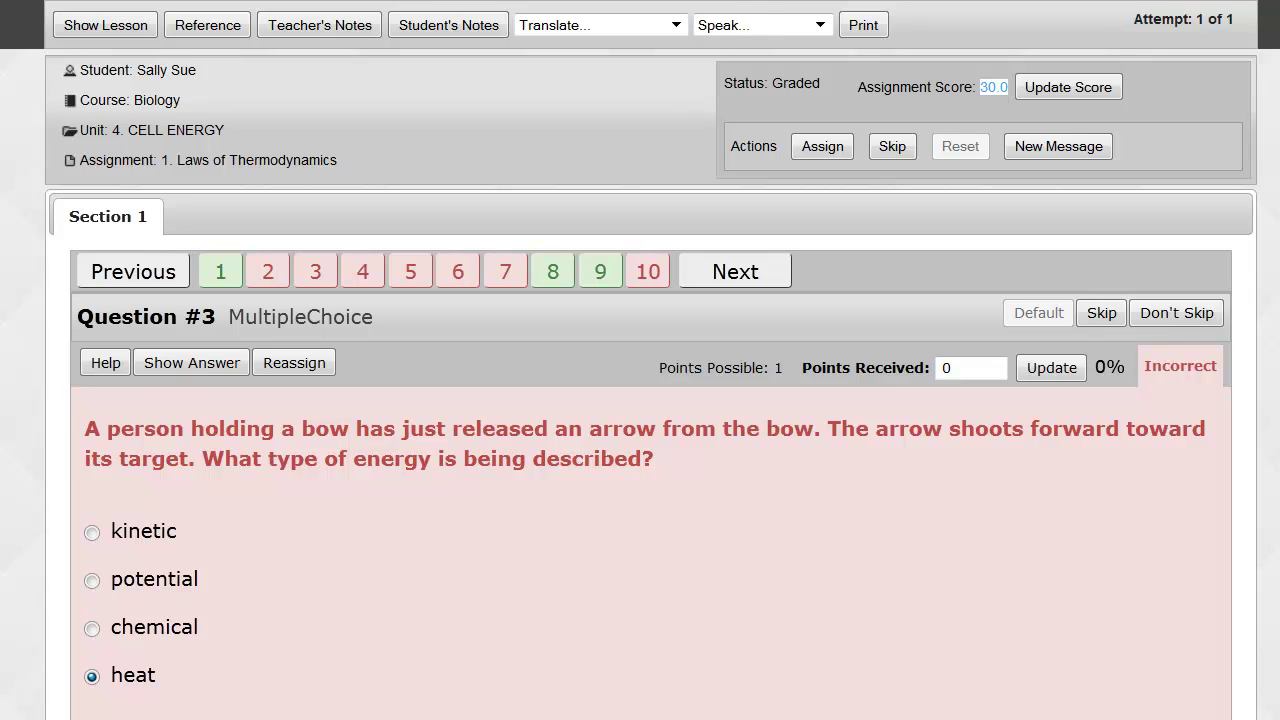
mouse_move(665, 3)
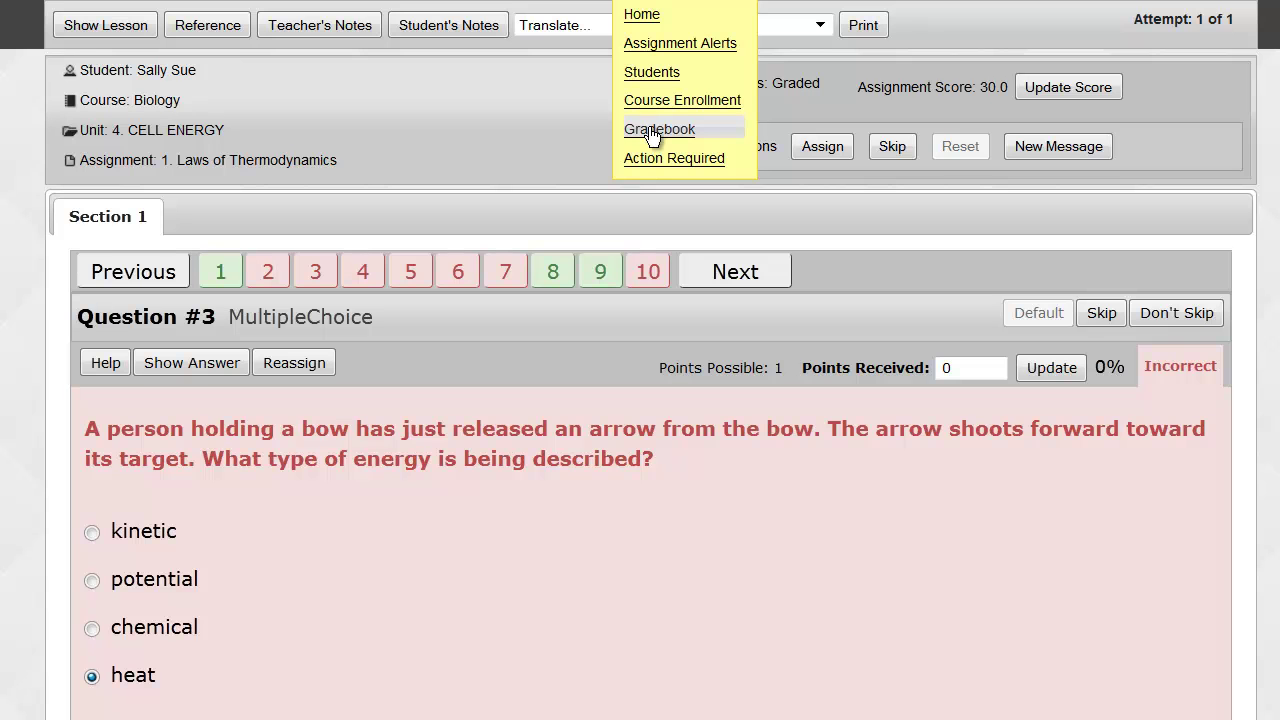
left_click(652, 133)
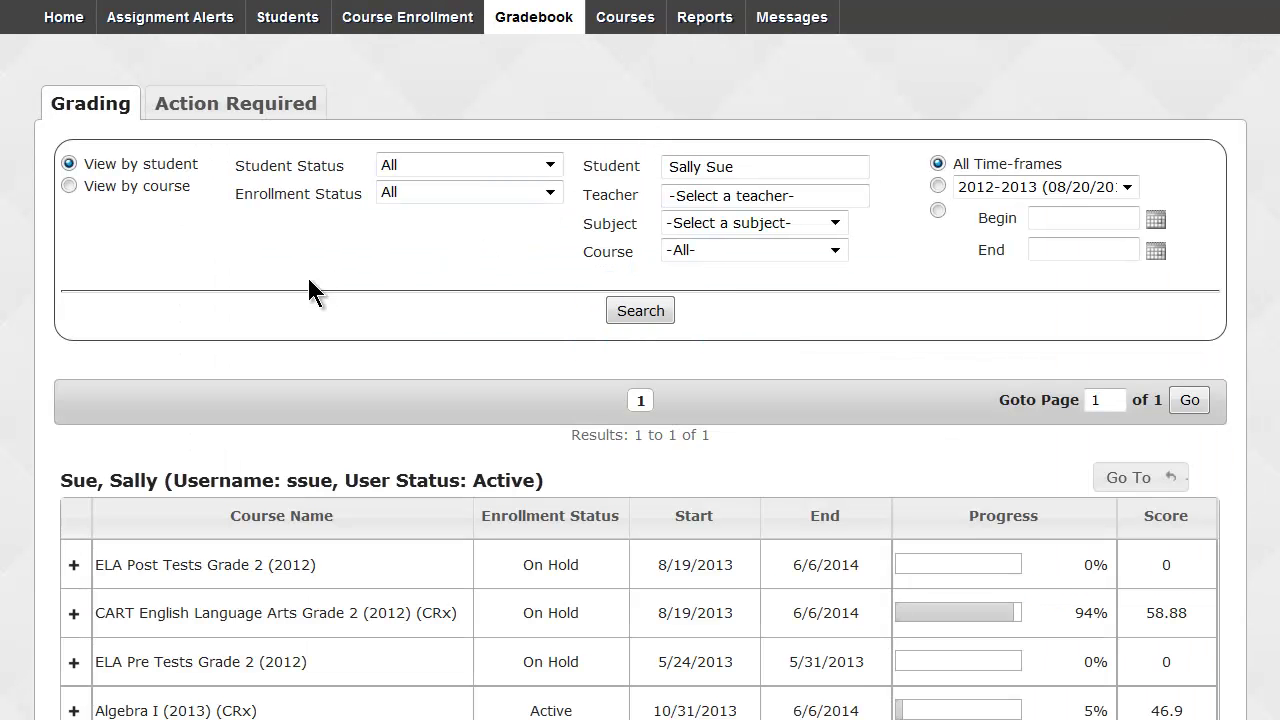
Unblock lesson 2 Energy Transformations in Biology (2012) unit 4 CELL ENERGY.
scroll(318, 281, "down", 5)
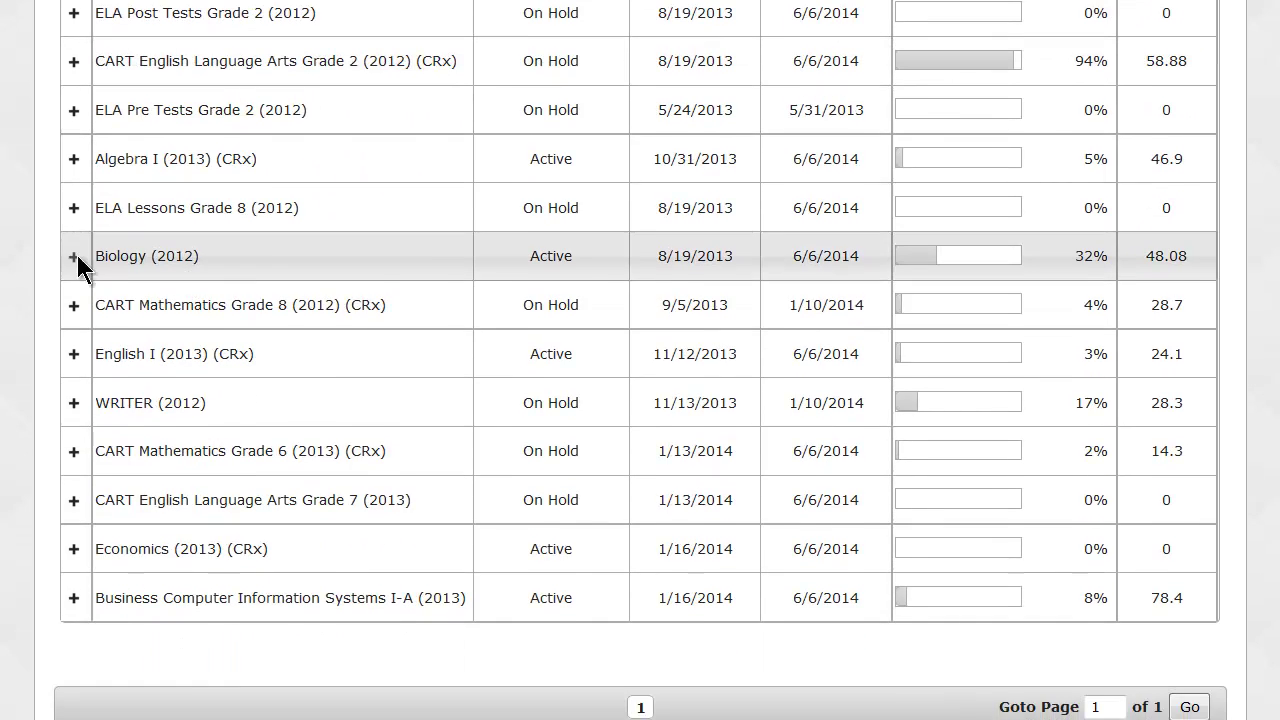
left_click(78, 258)
scroll(77, 262, "down", 3)
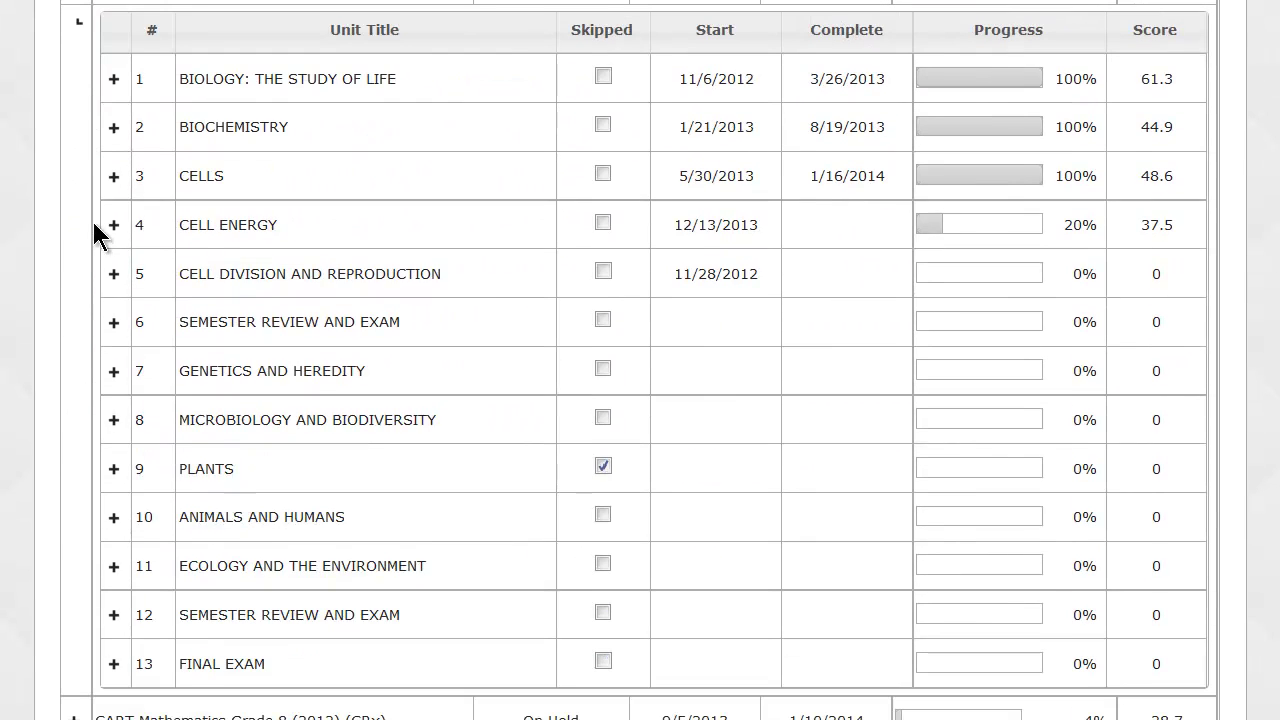
left_click(112, 225)
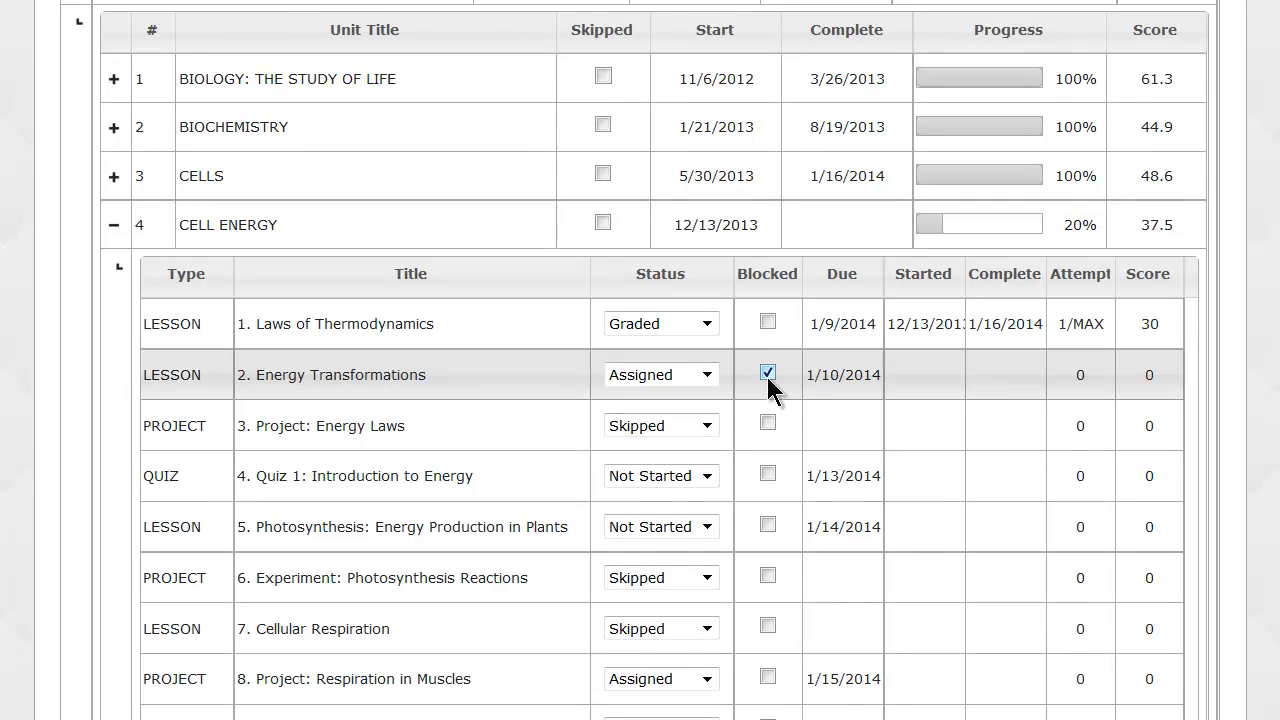
left_click(768, 375)
scroll(768, 375, "up", 8)
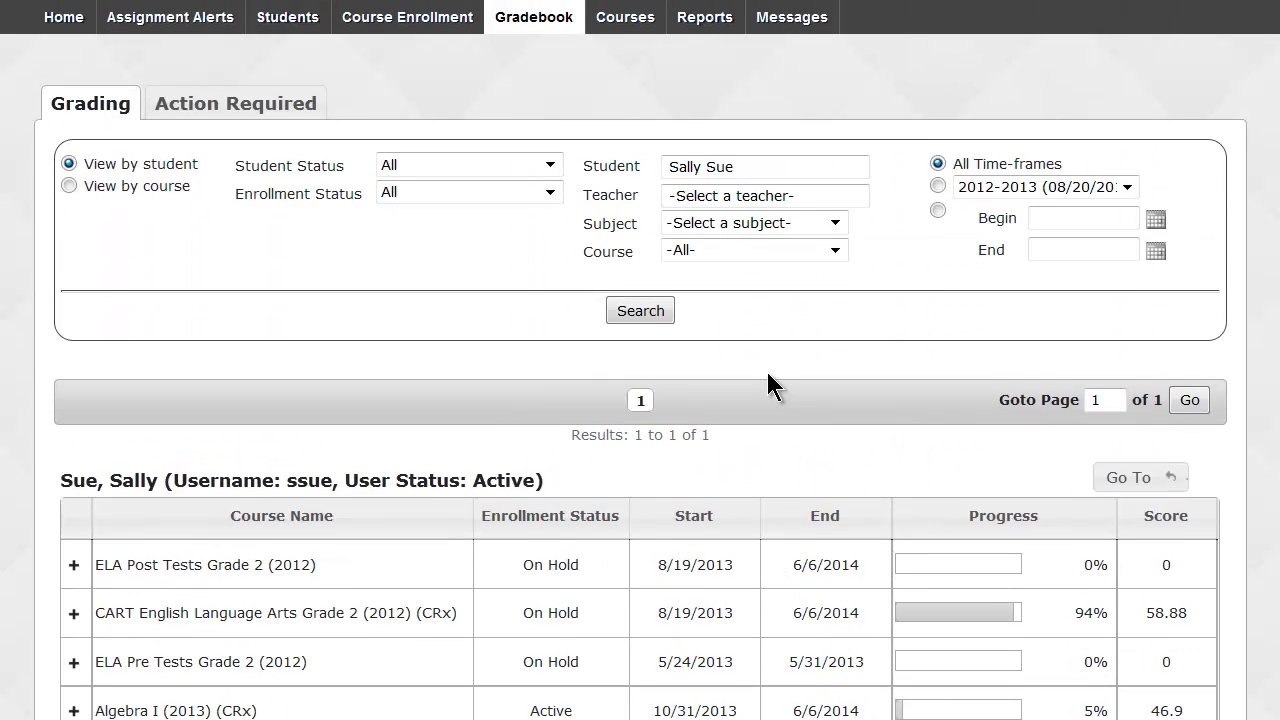
scroll(750, 366, "down", 2)
scroll(700, 337, "up", 2)
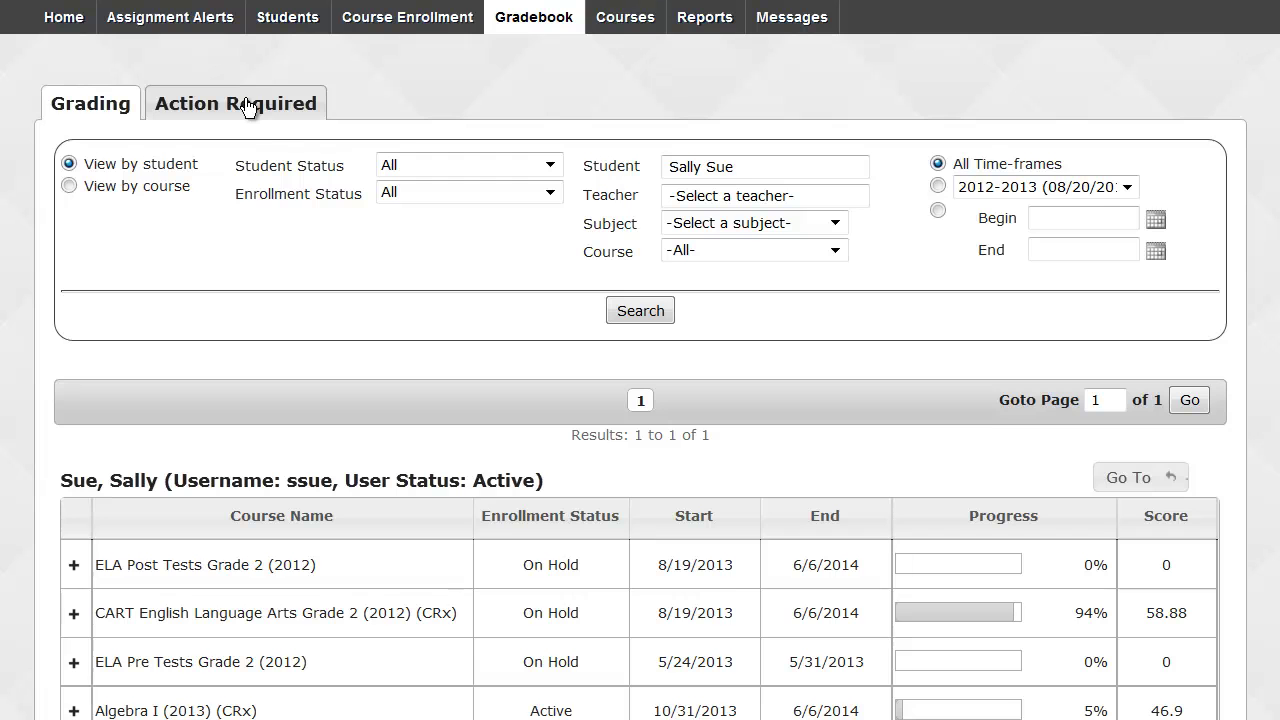
Mark the Laws of Thermodynamics alert under Action Required as read, then go back Home.
left_click(248, 107)
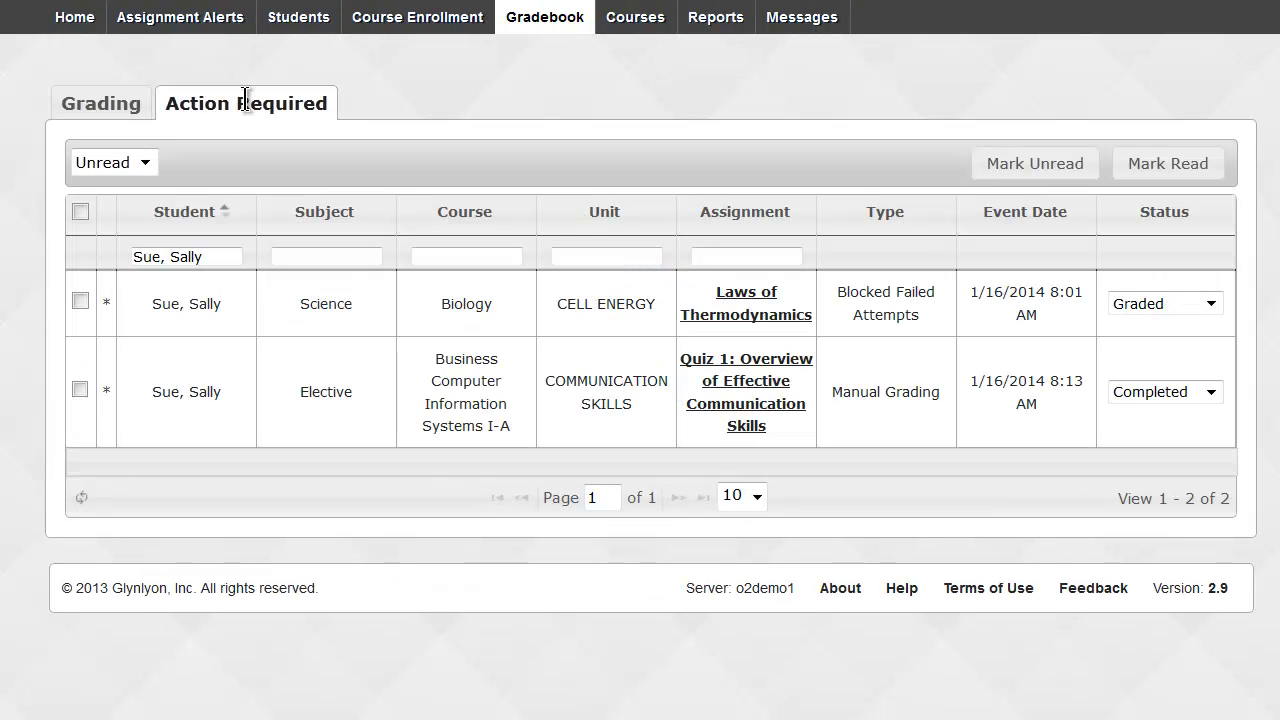
left_click(80, 300)
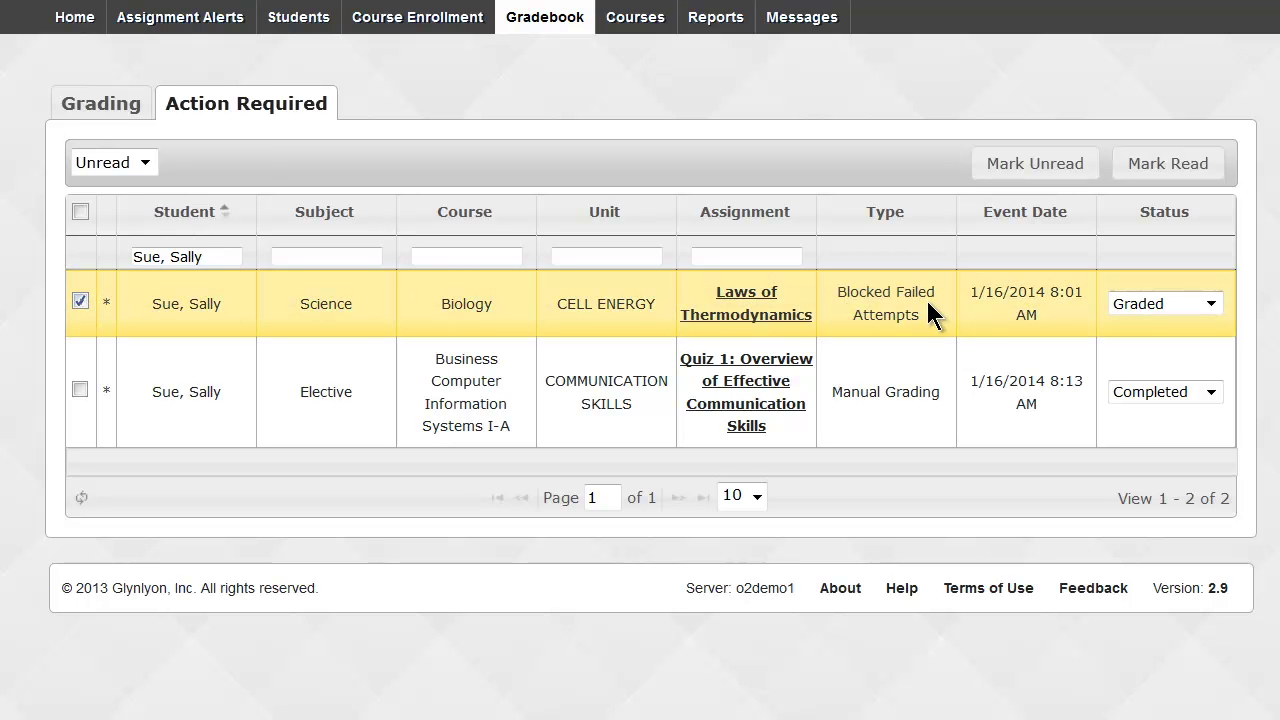
left_click(1135, 176)
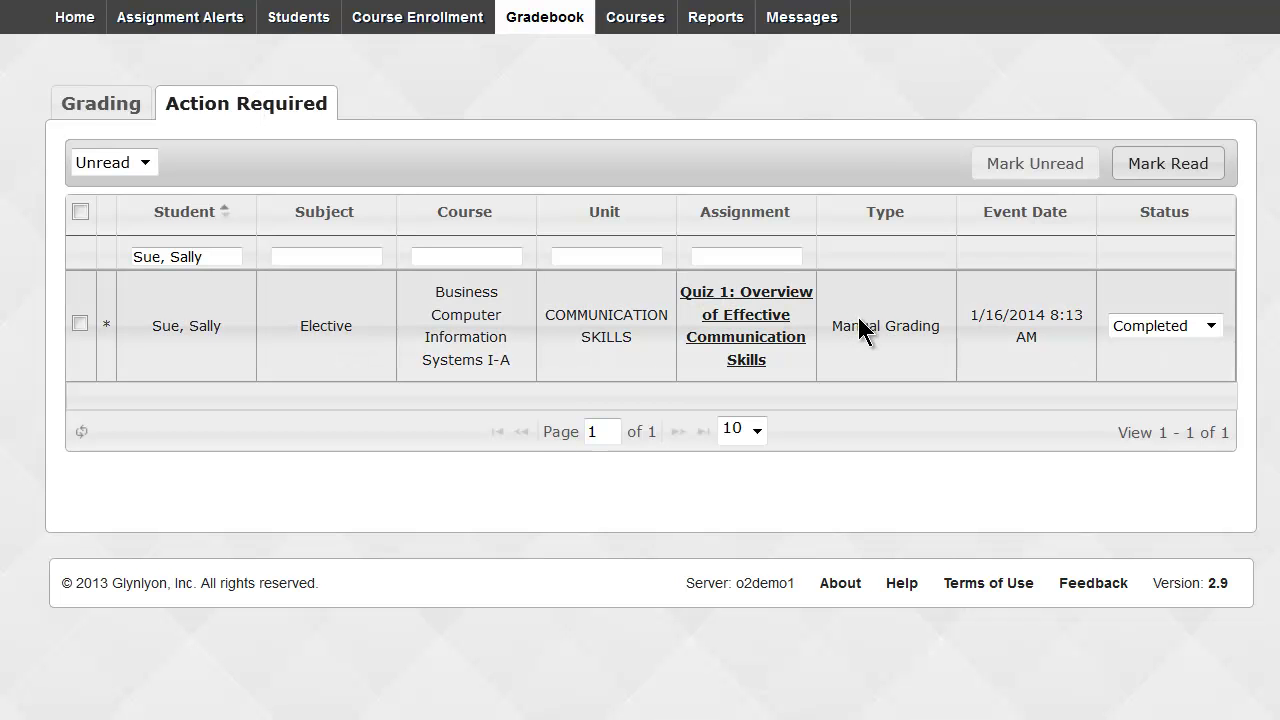
left_click(72, 20)
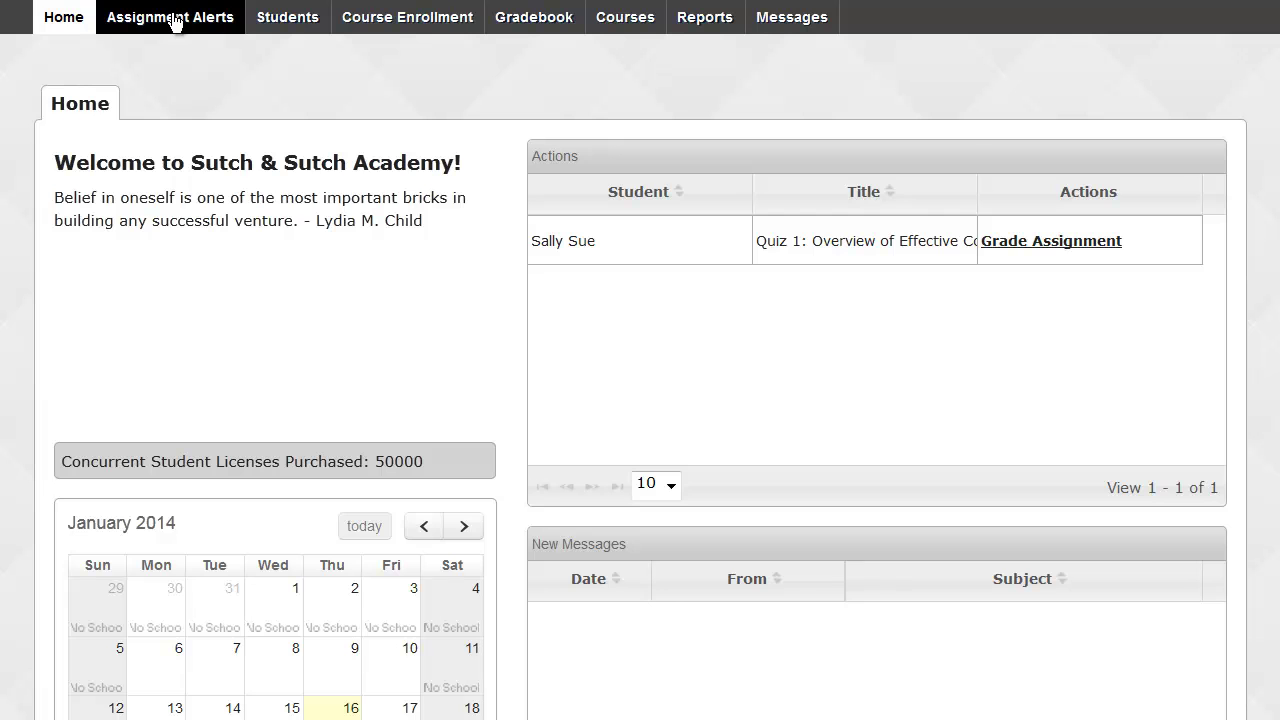
Show Assignment Alerts progress for the past 7 days, limited to my students.
left_click(174, 22)
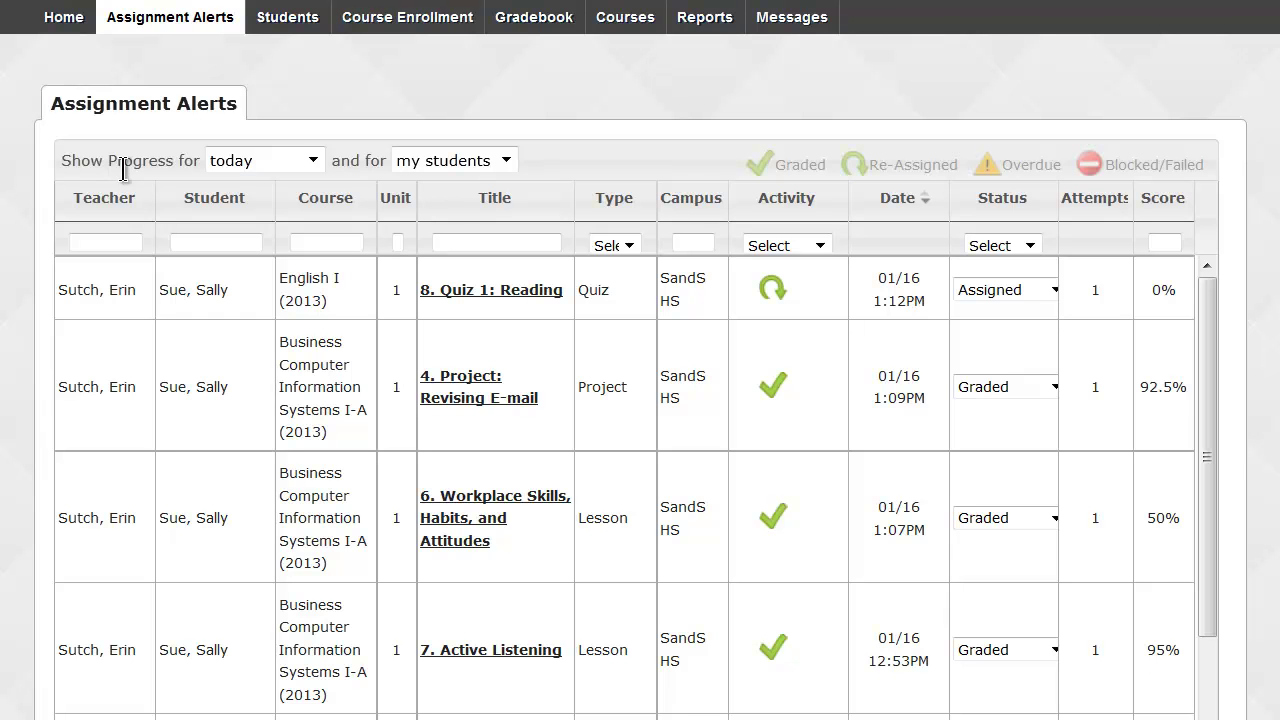
left_click(289, 175)
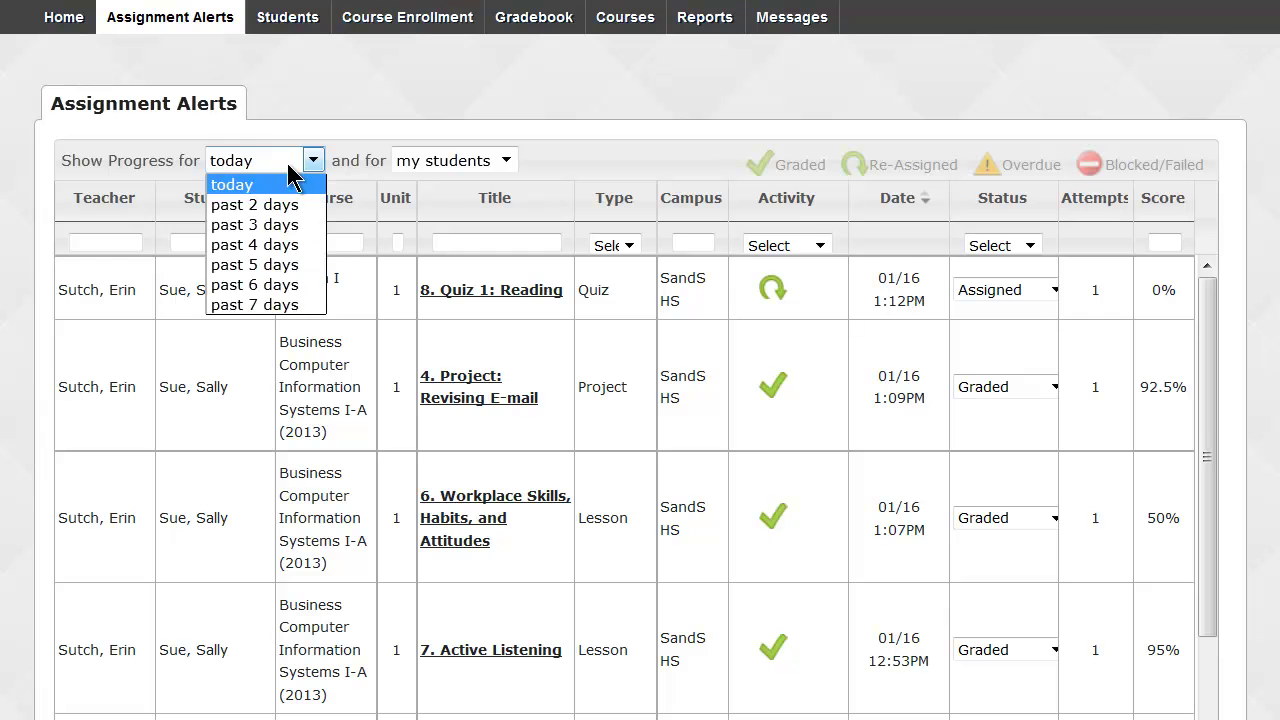
left_click(268, 301)
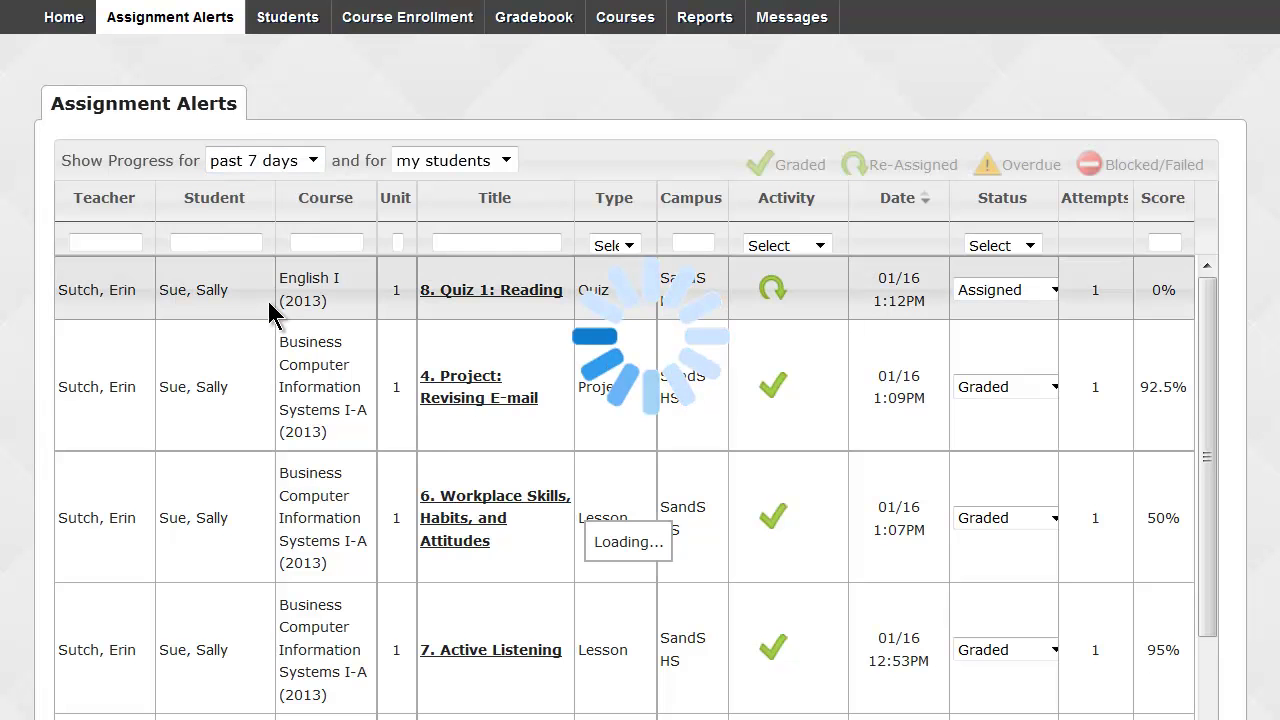
left_click(507, 165)
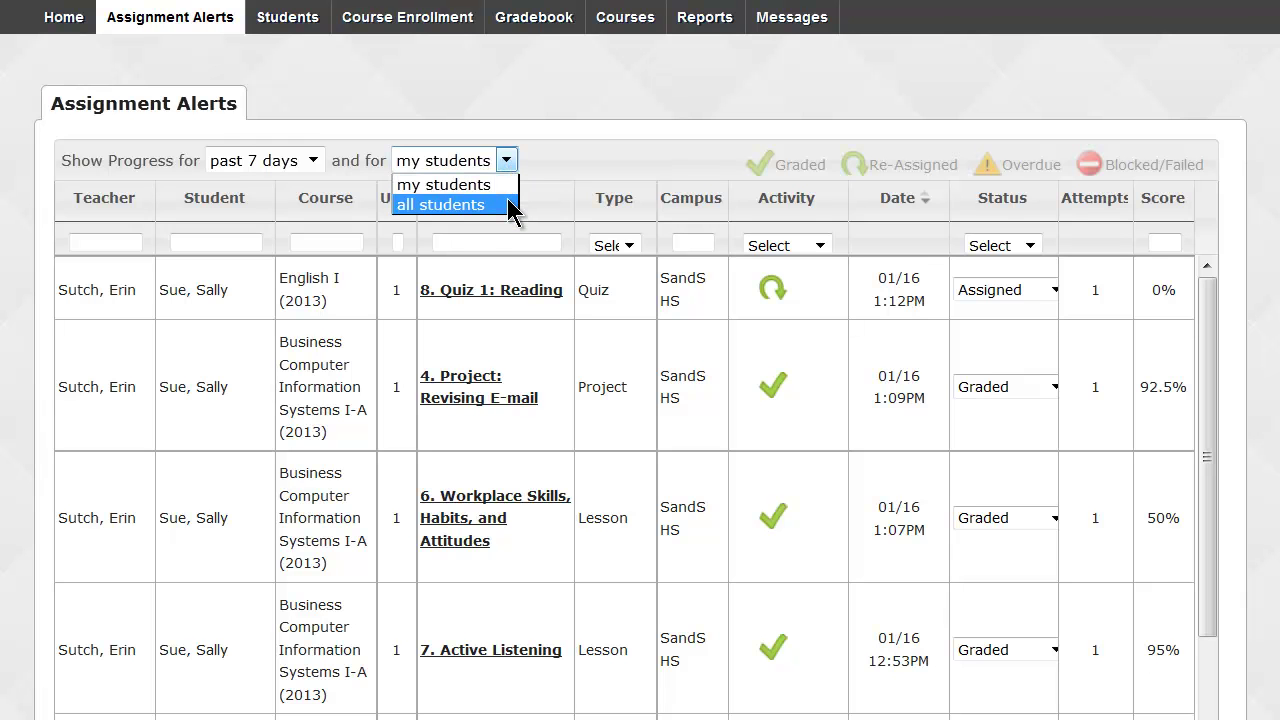
left_click(507, 160)
scroll(640, 360, "down", 1)
scroll(640, 360, "down", 3)
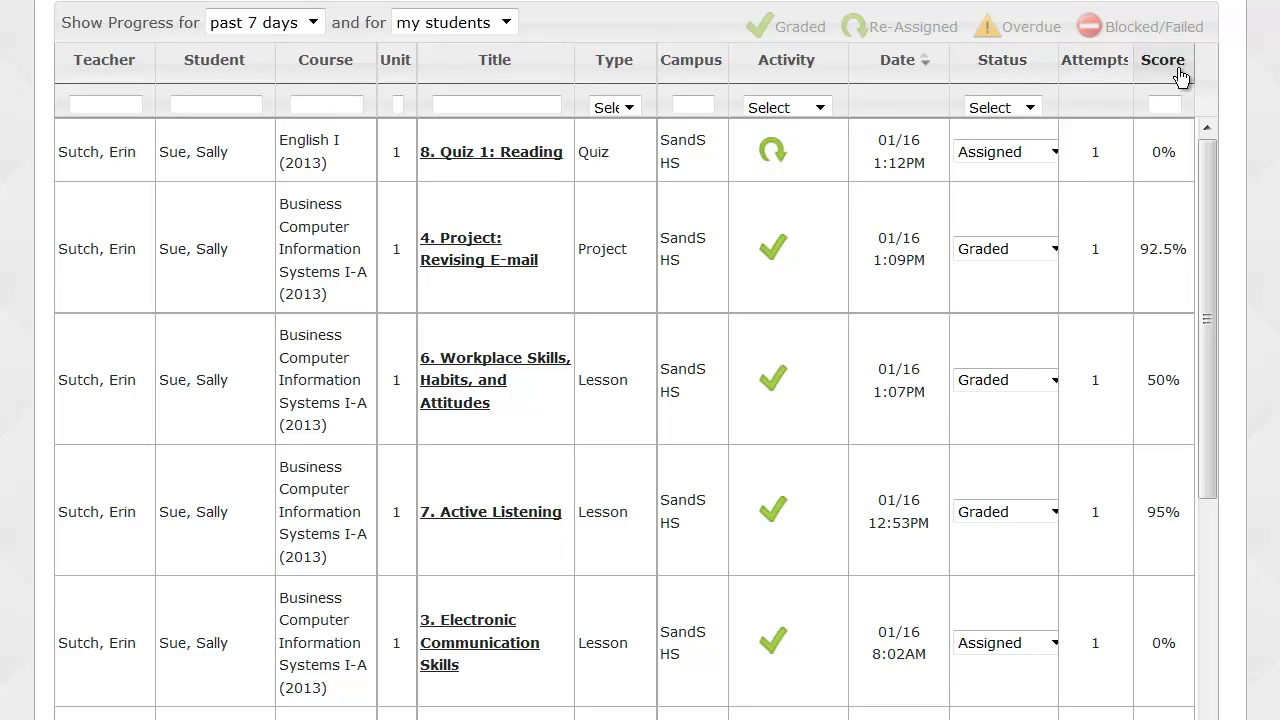
Filter the Activity column to Overdue, leaving only Algebra I 15. Distributive Property.
left_click(820, 107)
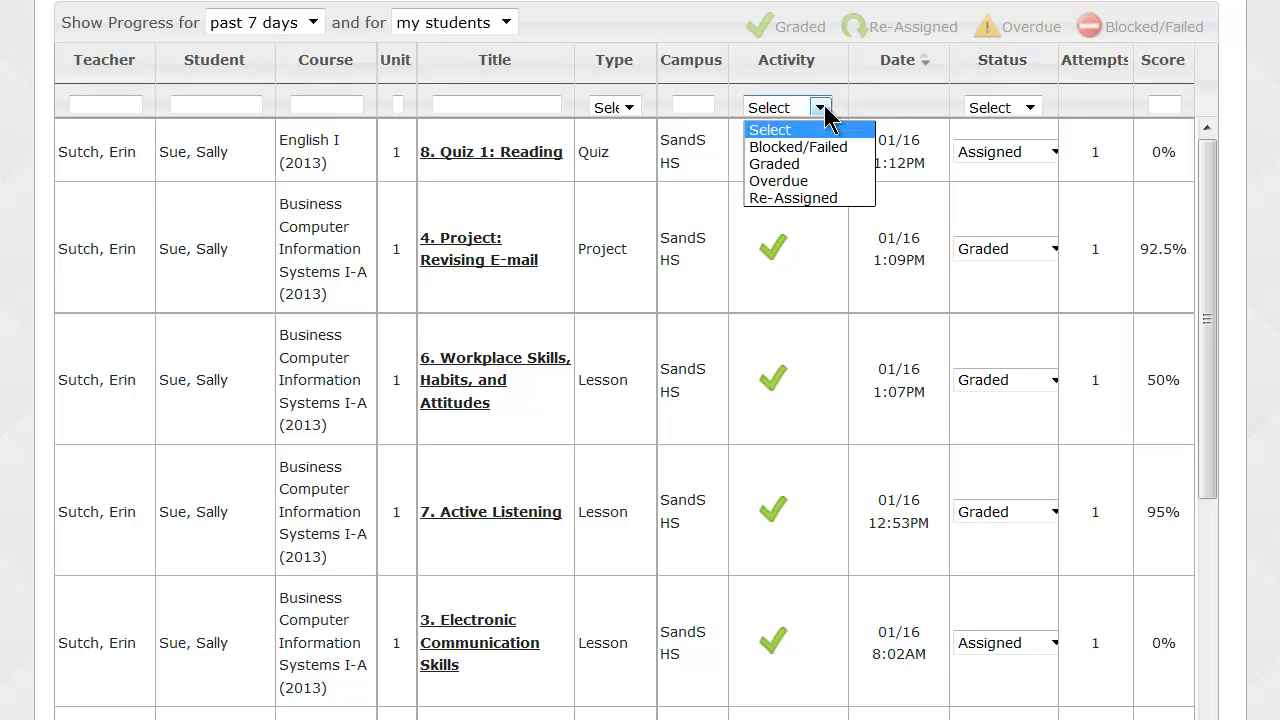
left_click(817, 182)
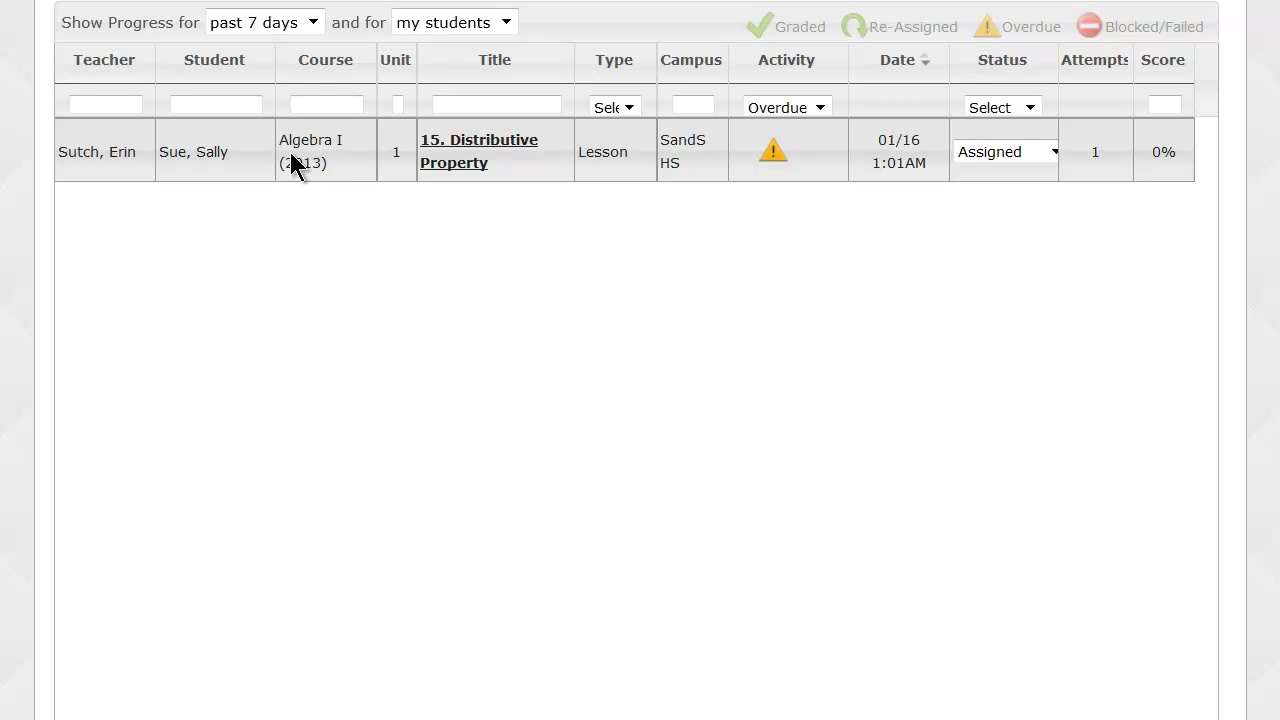
Filter the Activity column to Re-Assigned, leaving only English I Quiz 1: Reading.
left_click(819, 108)
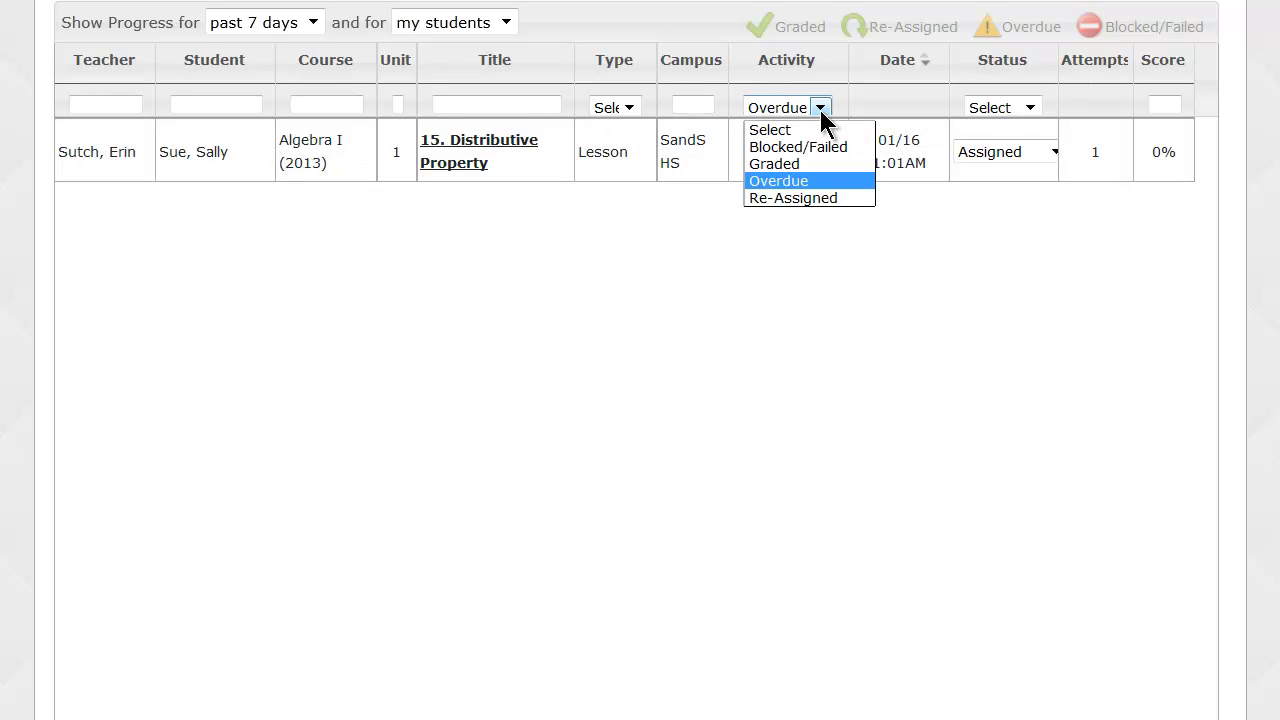
left_click(815, 197)
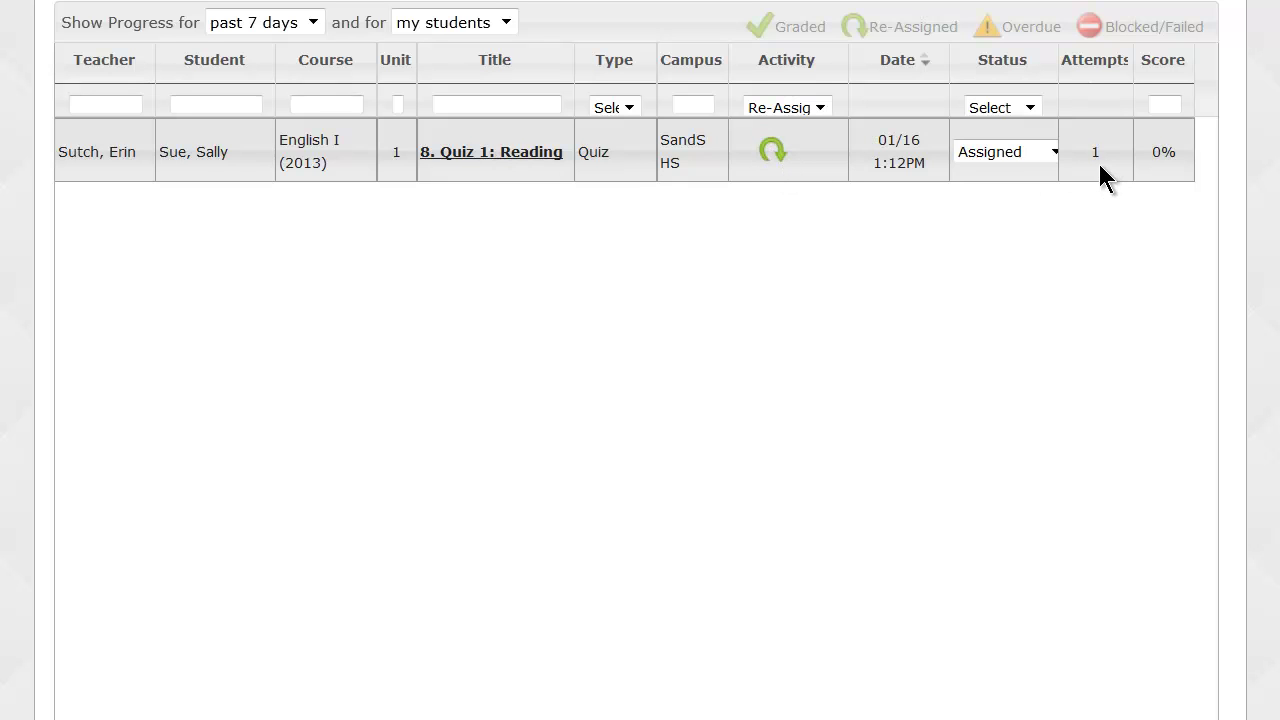
left_click(823, 105)
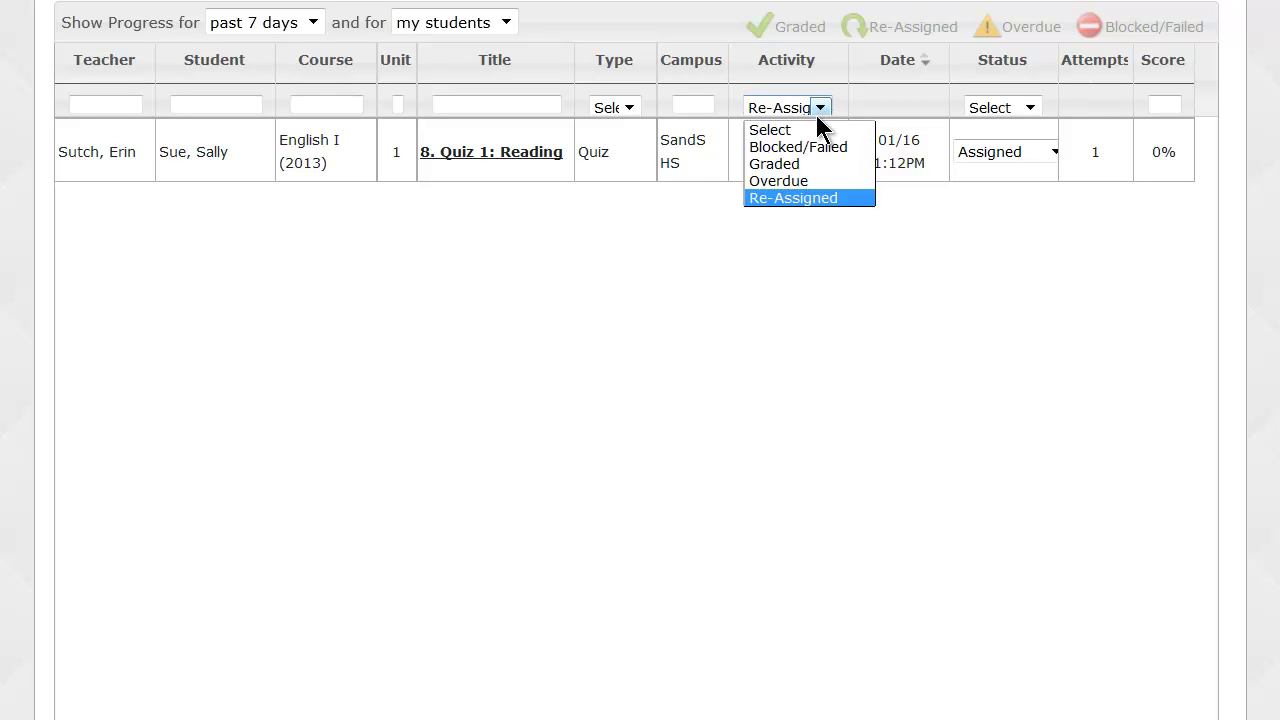
Filter alerts to Graded and highlight Quiz 2: The Real Numbers' 2/MAX attempts and 29.6% score.
left_click(800, 175)
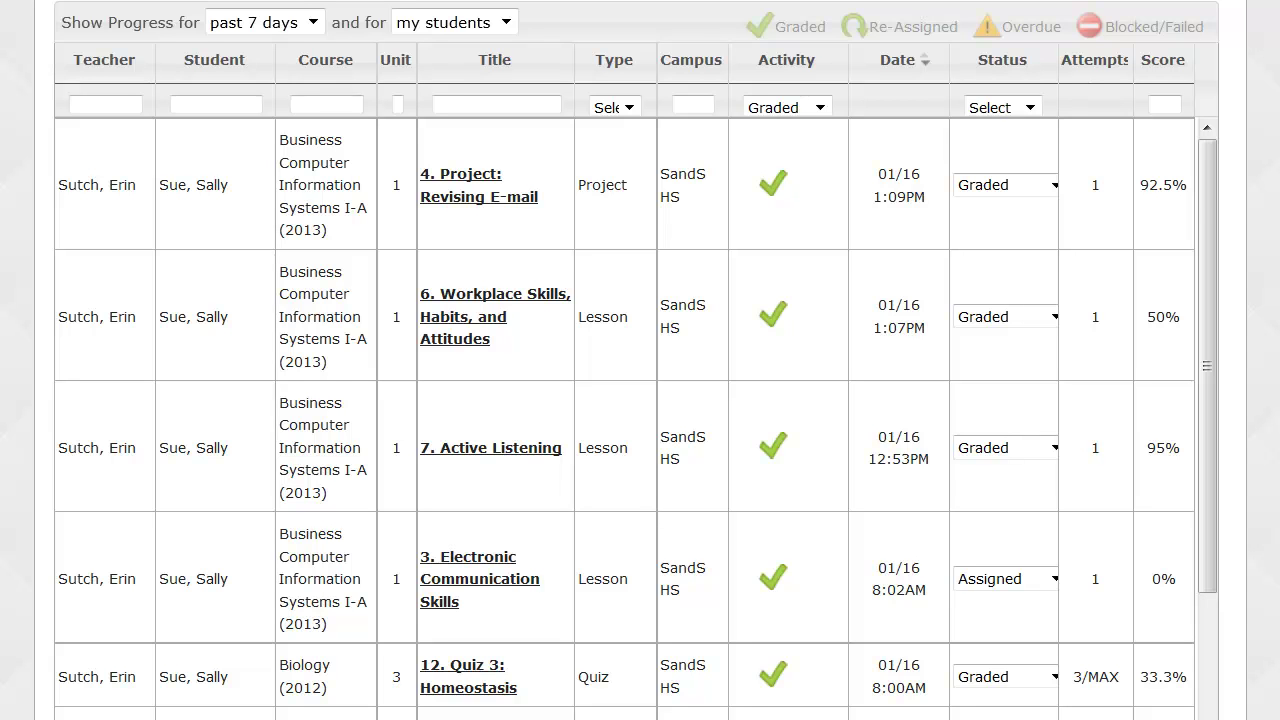
left_click_drag(1210, 200, 1207, 331)
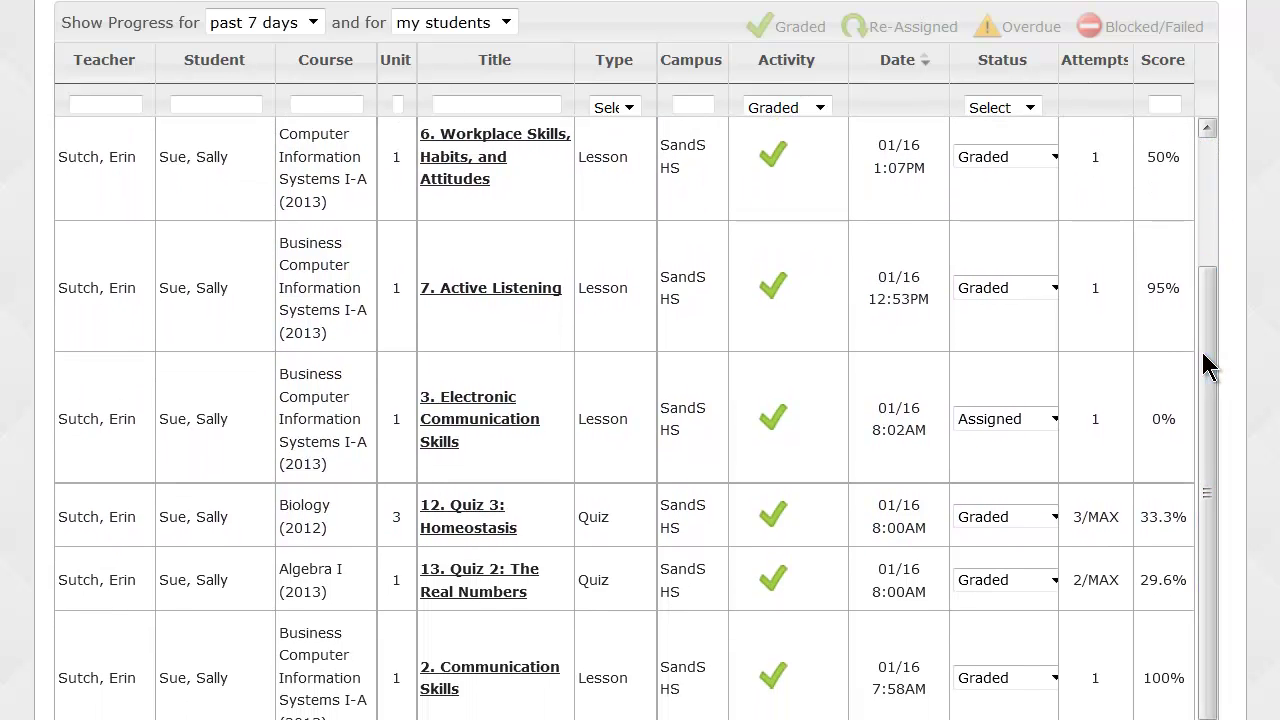
left_click_drag(1073, 580, 1100, 588)
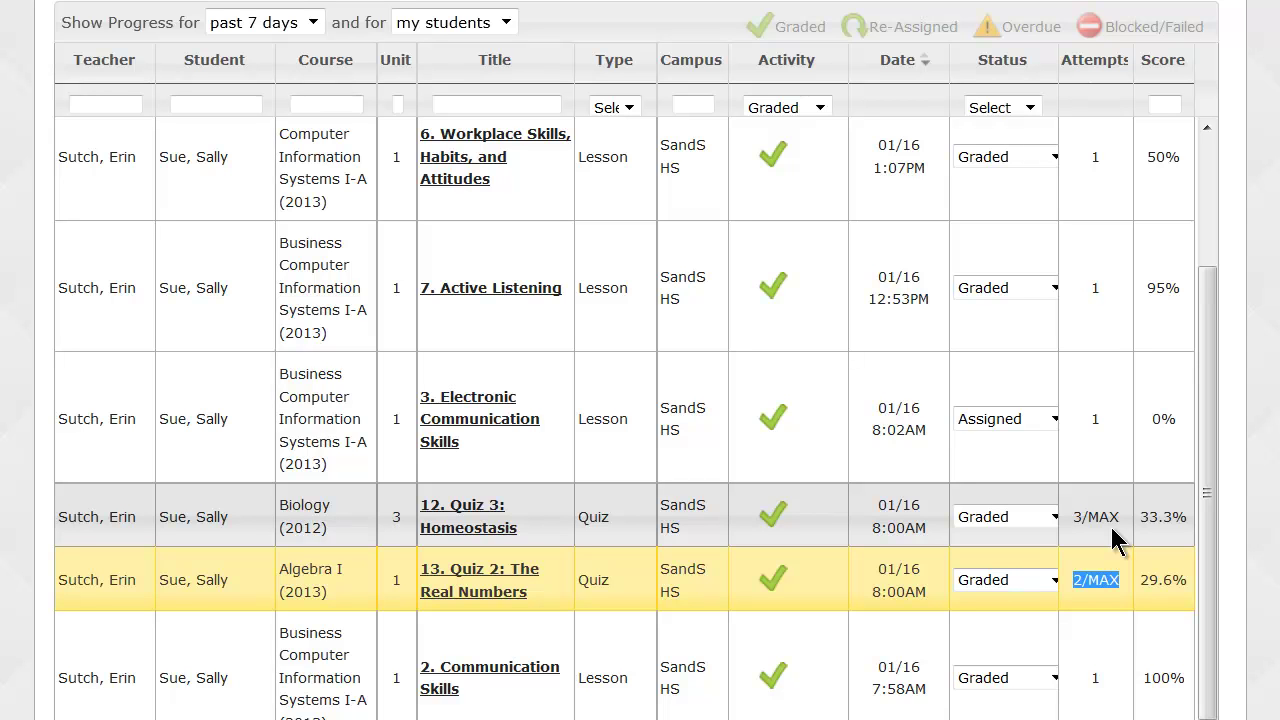
left_click(1139, 583)
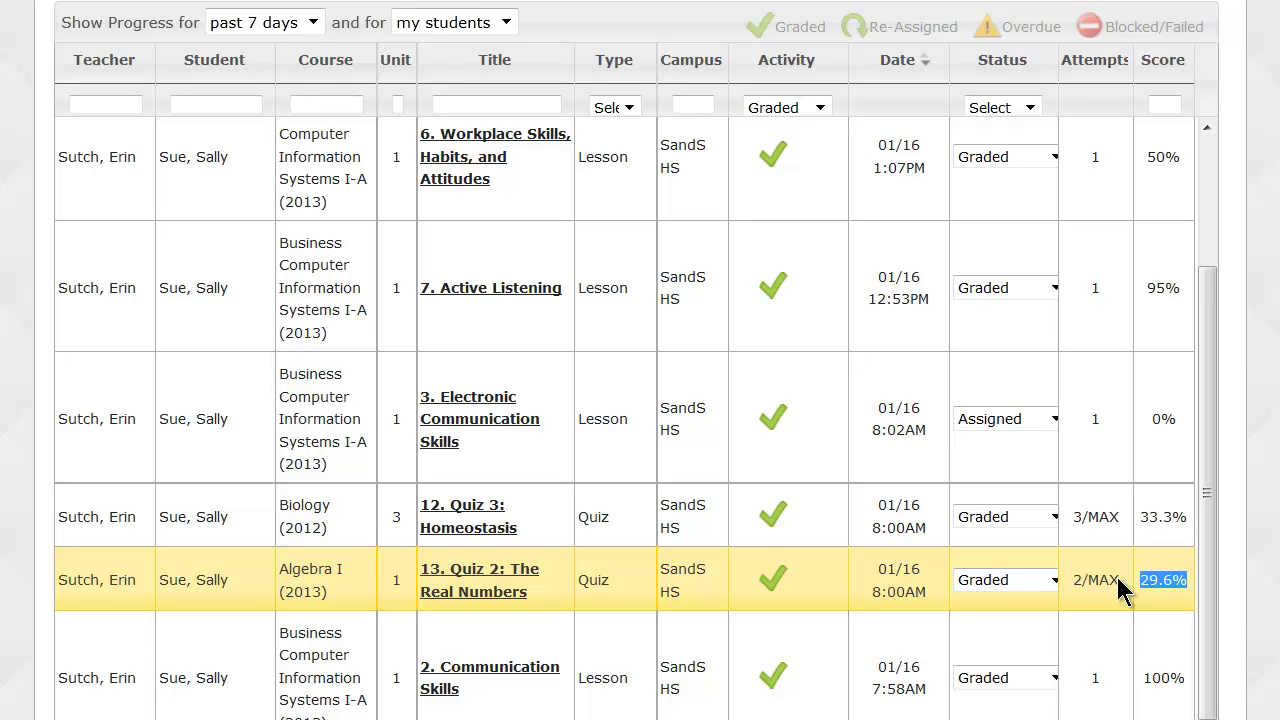
Set Quiz 2: The Real Numbers back to Assigned and scroll to Biology Quiz 3: Homeostasis.
left_click(1054, 582)
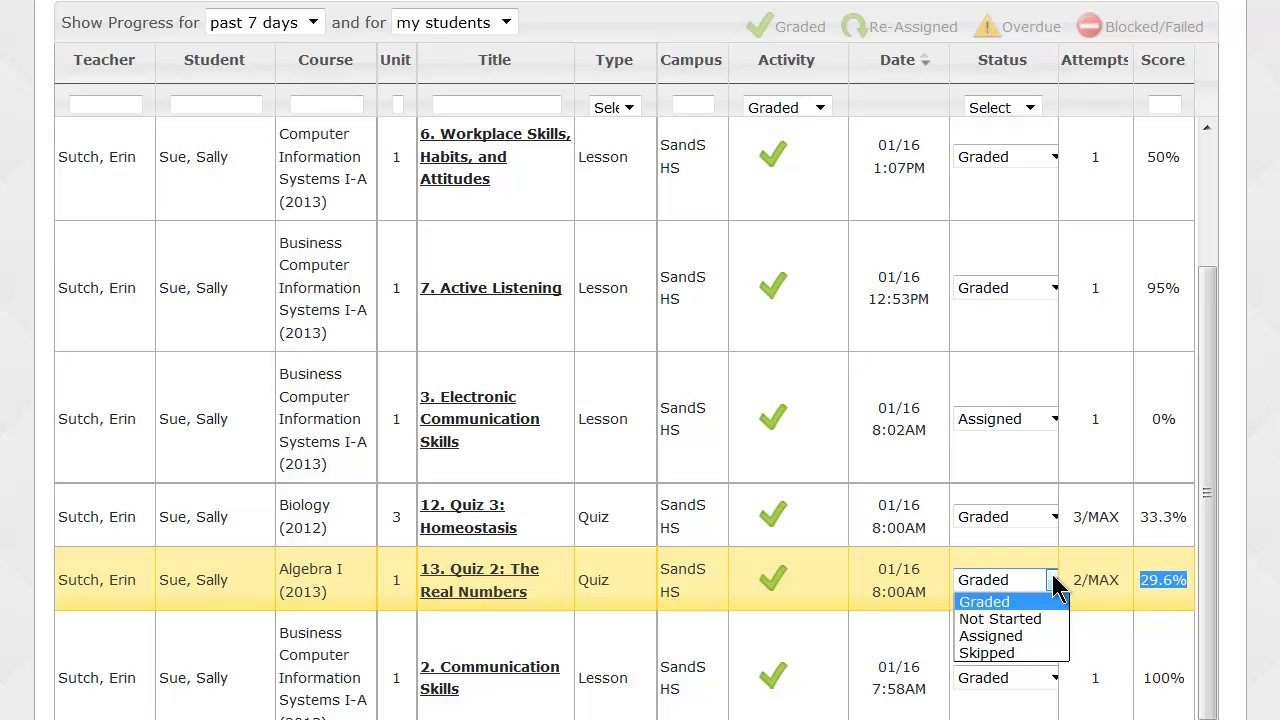
left_click(1046, 637)
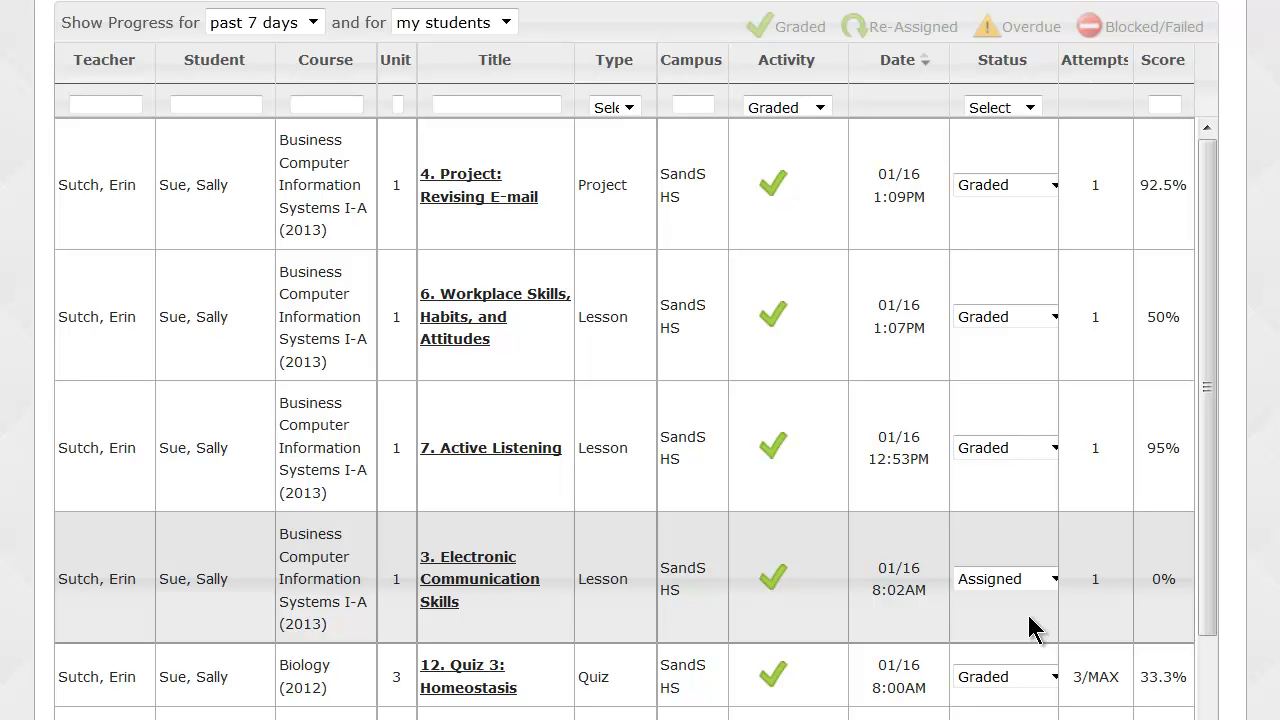
scroll(1053, 652, "down", 1)
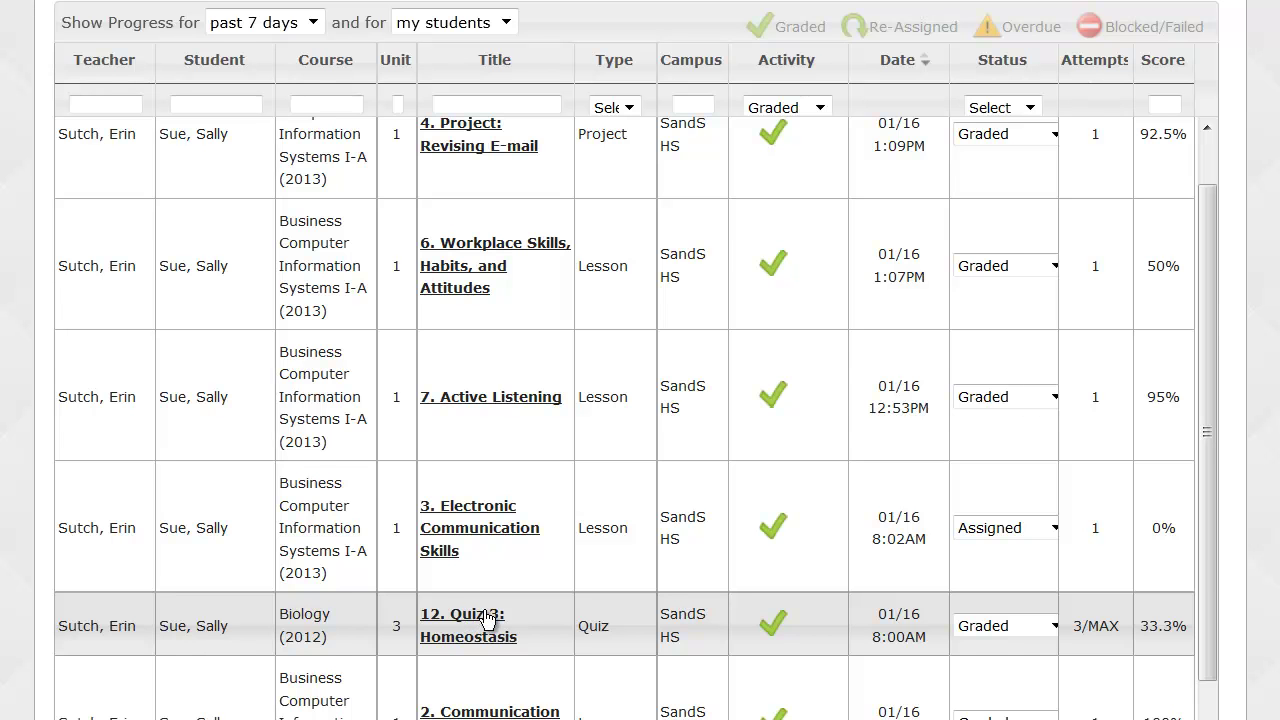
Open Biology 12. Quiz 3: Homeostasis for grading and dismiss the Teacher's Notes popup.
left_click(487, 618)
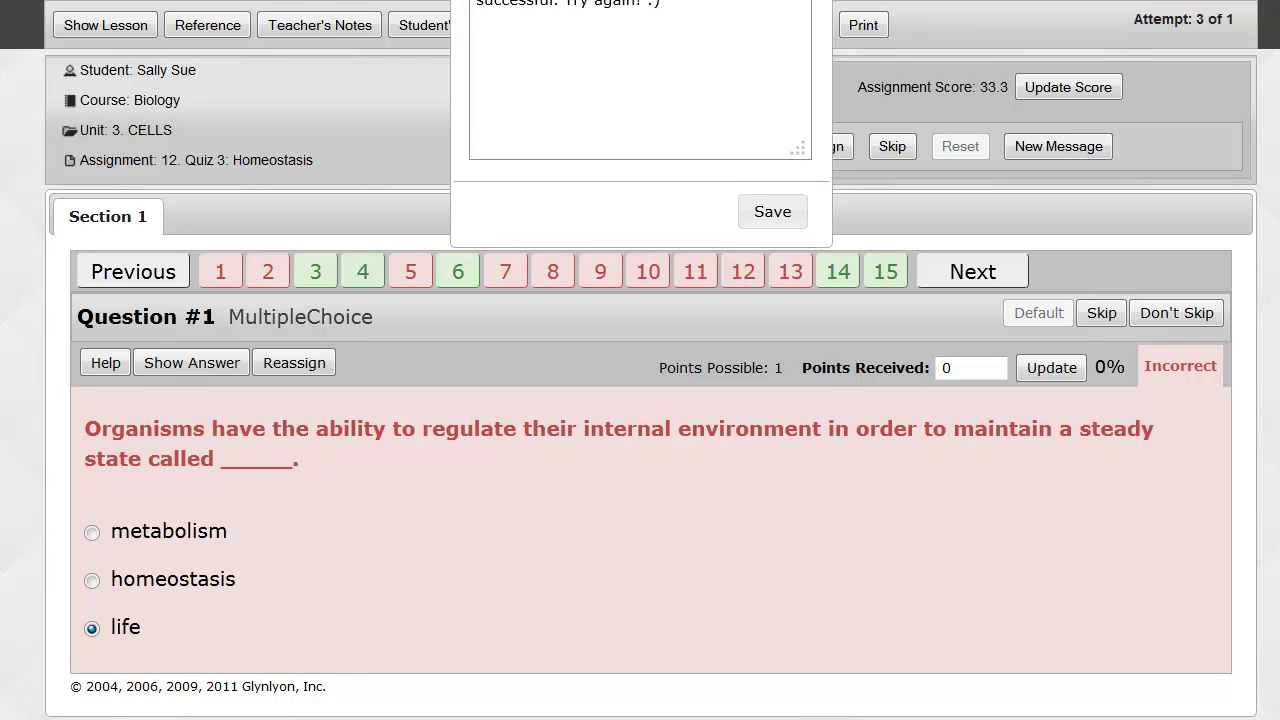
left_click(820, 86)
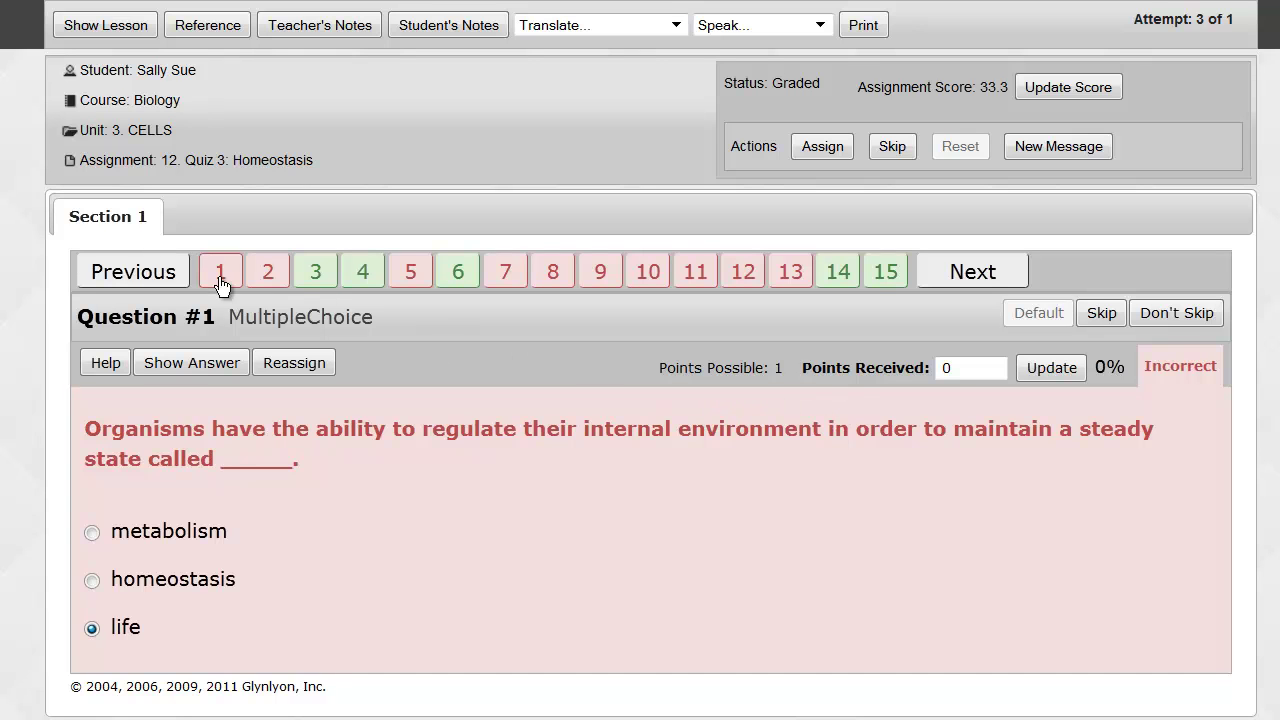
Reassign Homeostasis quiz questions 1, 2, 5 and 7 for another attempt.
left_click(280, 364)
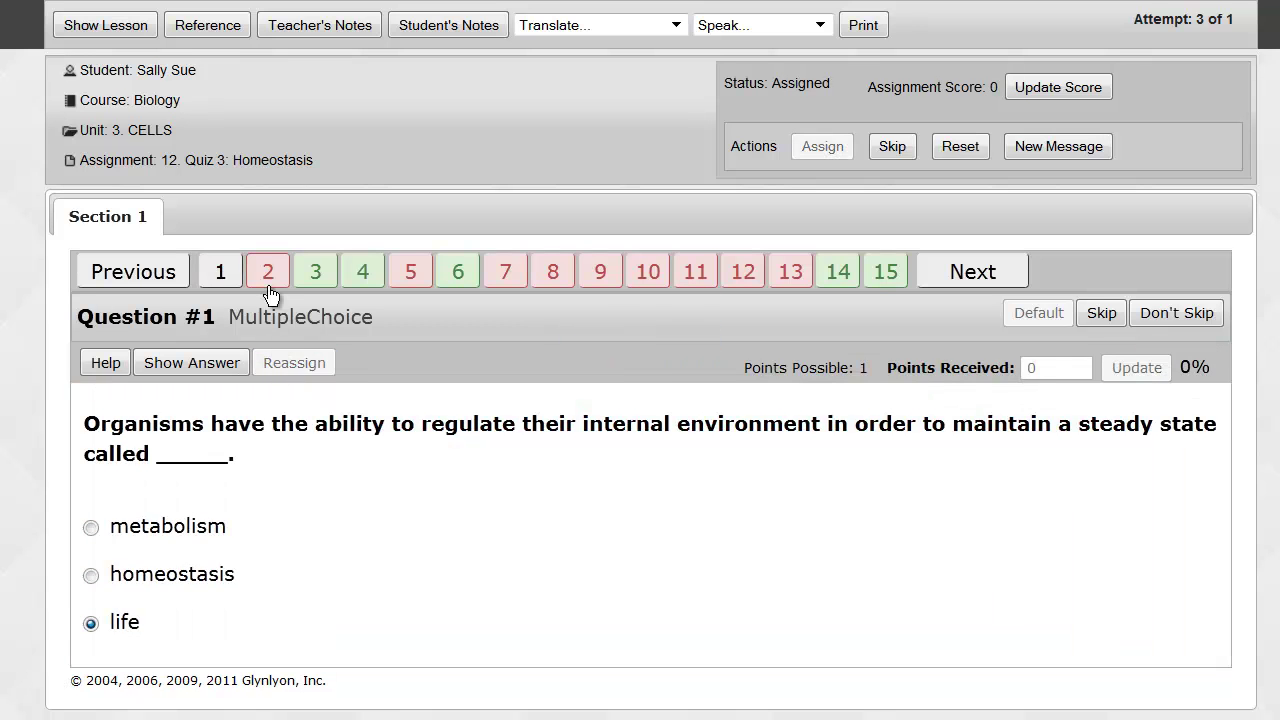
left_click(267, 278)
left_click(271, 365)
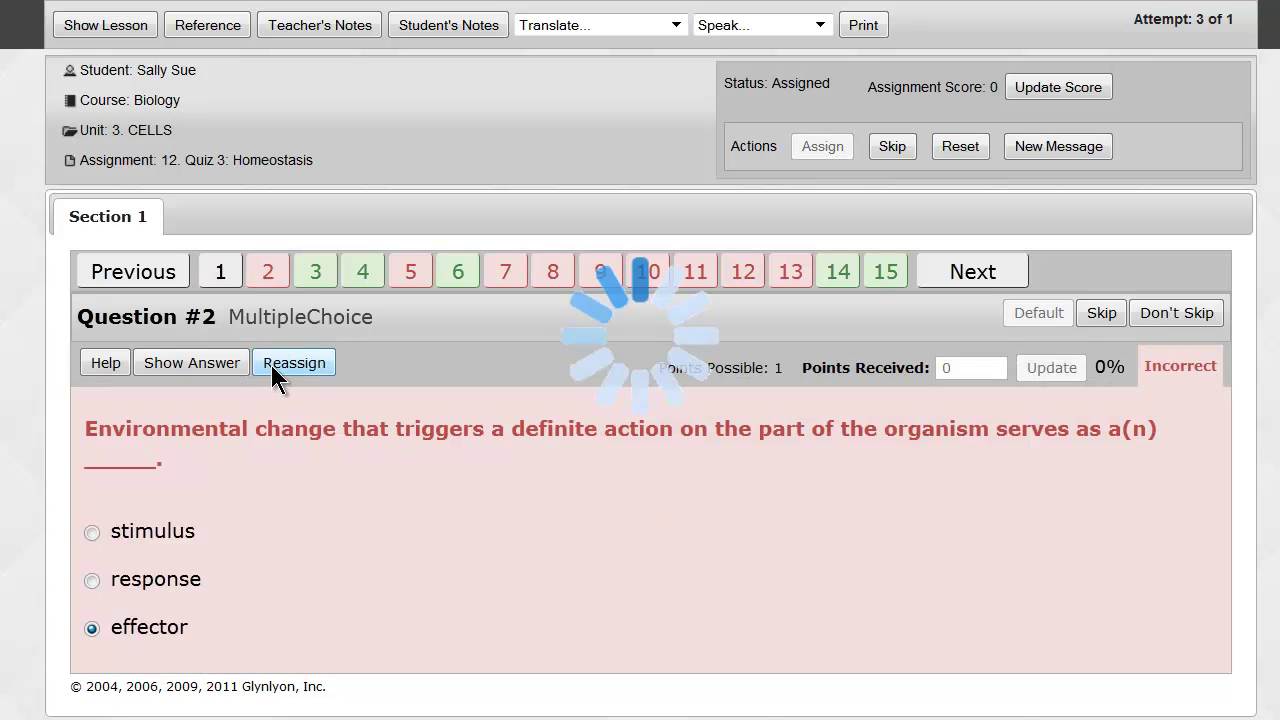
left_click(410, 272)
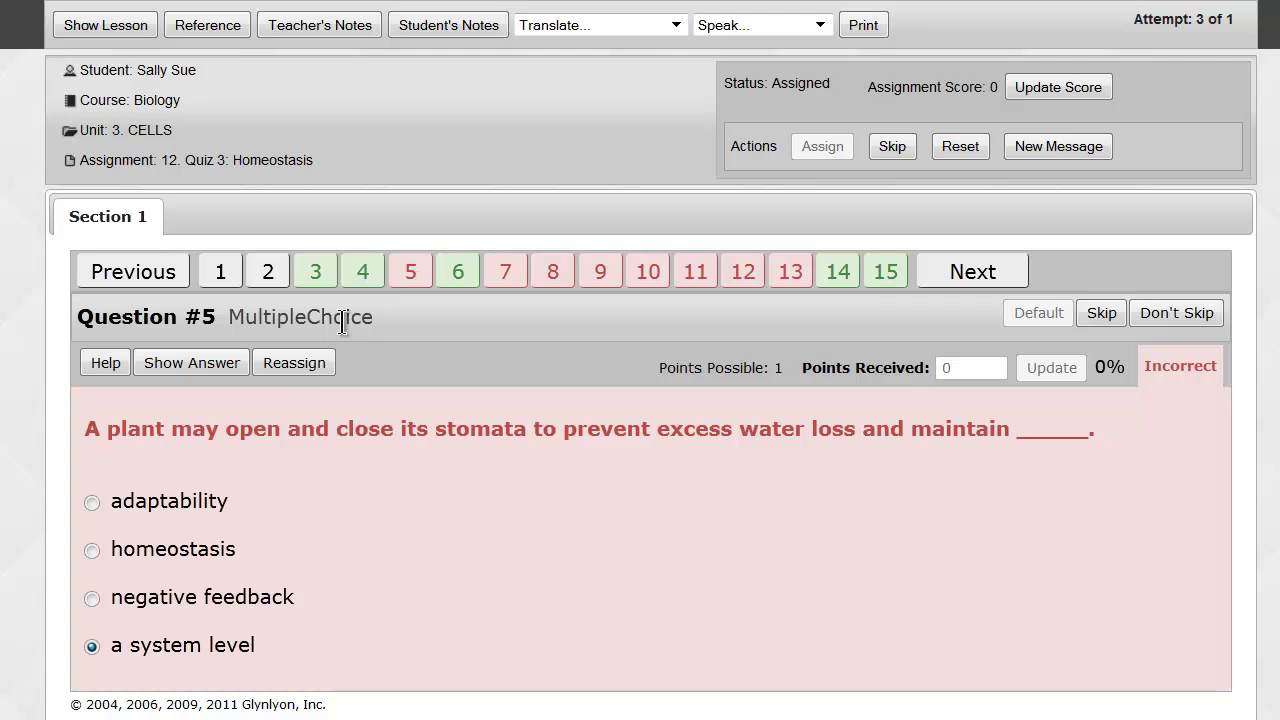
left_click(301, 362)
left_click(505, 274)
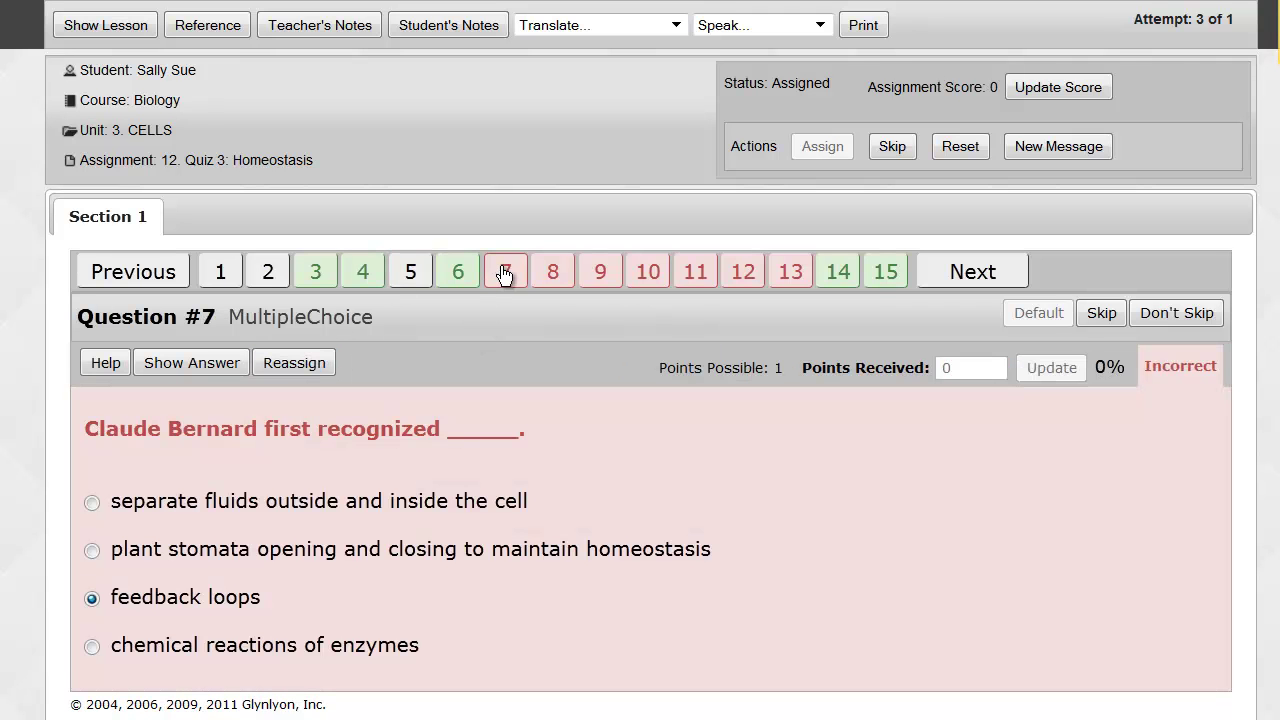
left_click(299, 364)
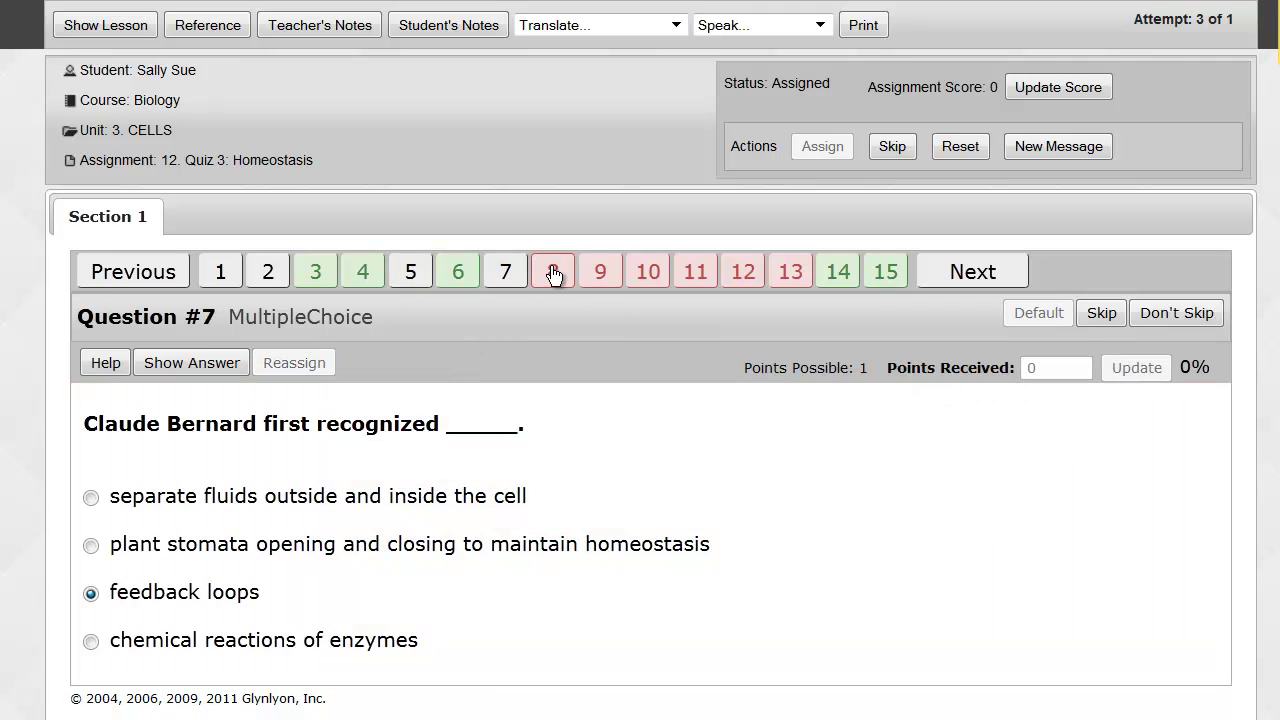
Reassign questions 8, 9, 10 and 11, then view questions 12 and 13.
left_click(553, 272)
left_click(292, 363)
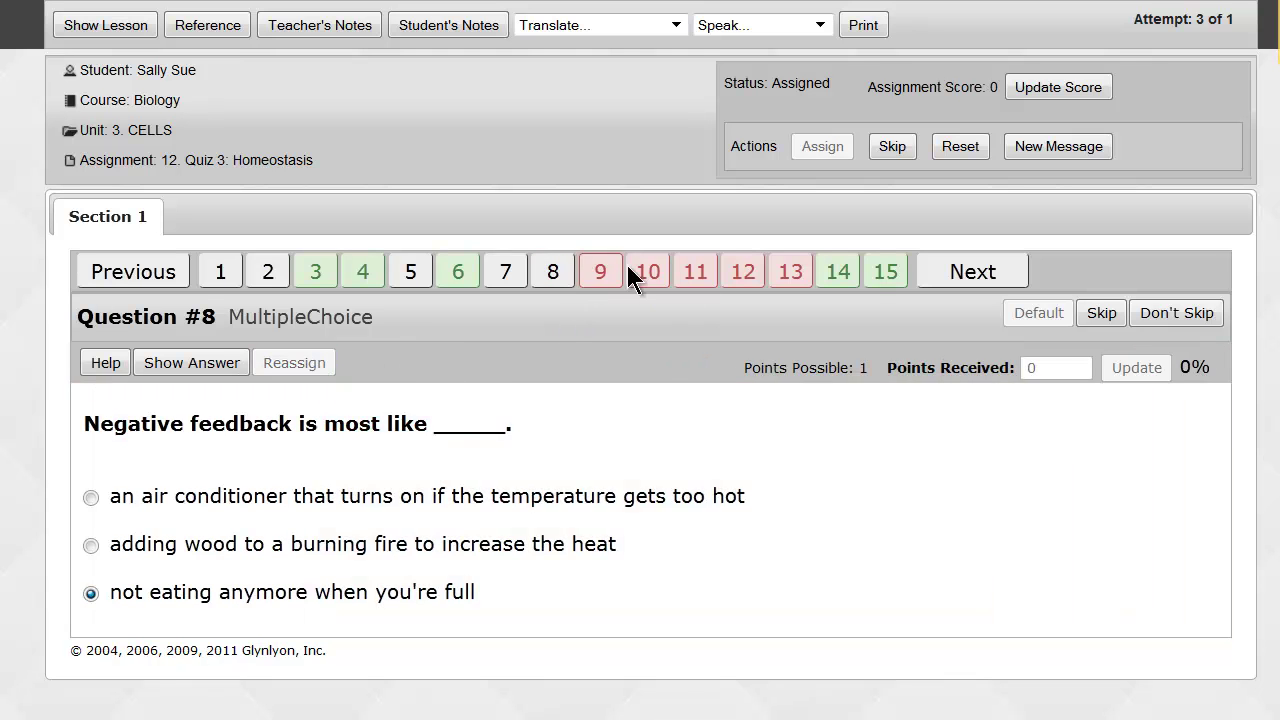
left_click(601, 278)
left_click(294, 363)
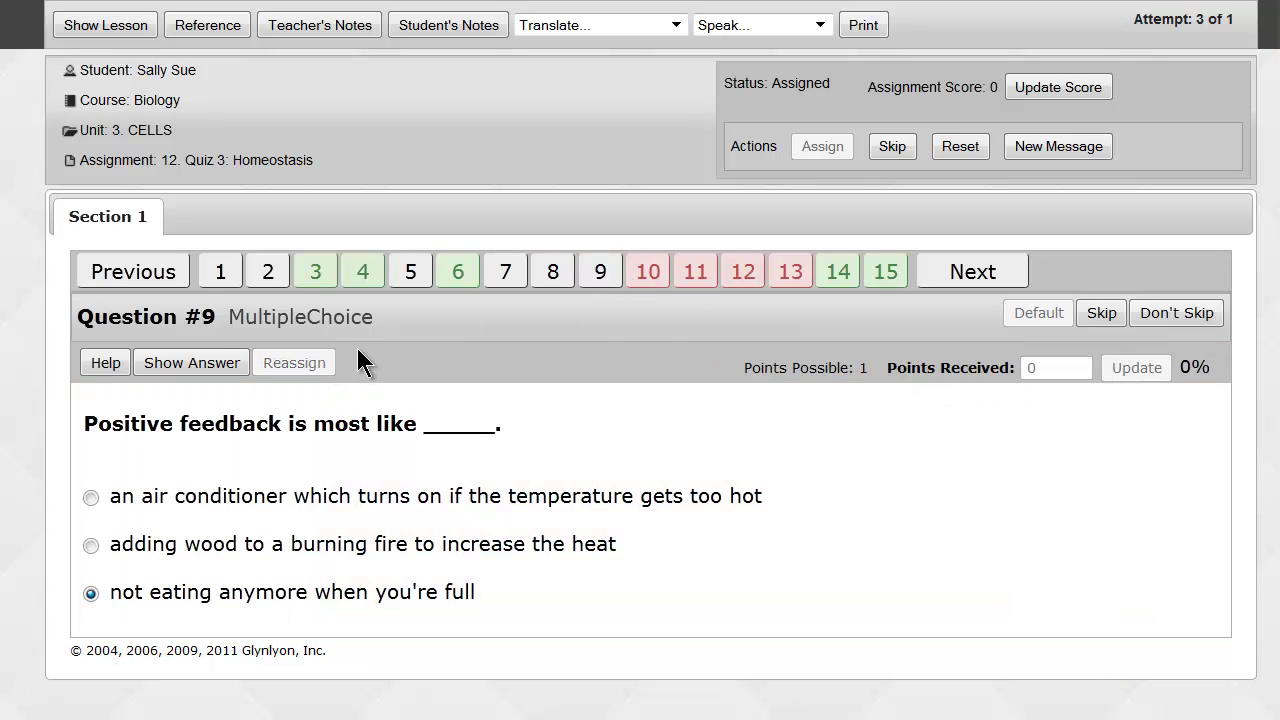
left_click(627, 283)
left_click(312, 360)
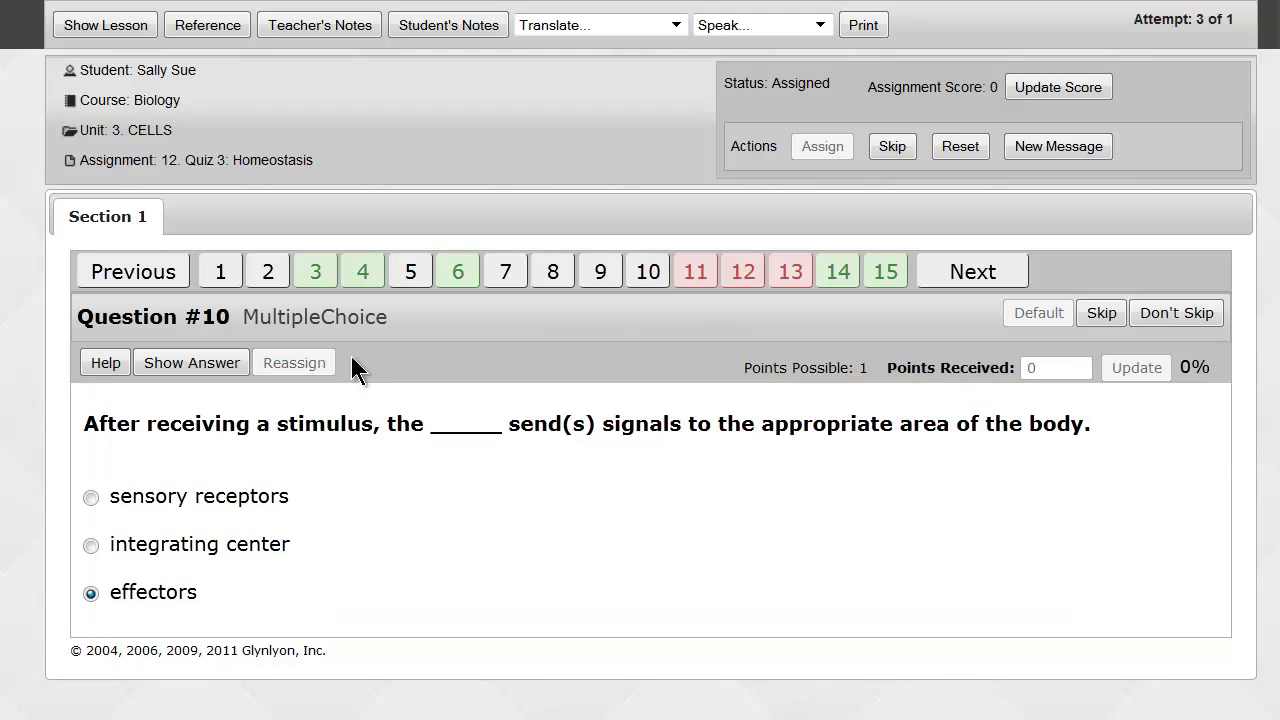
left_click(700, 288)
left_click(316, 365)
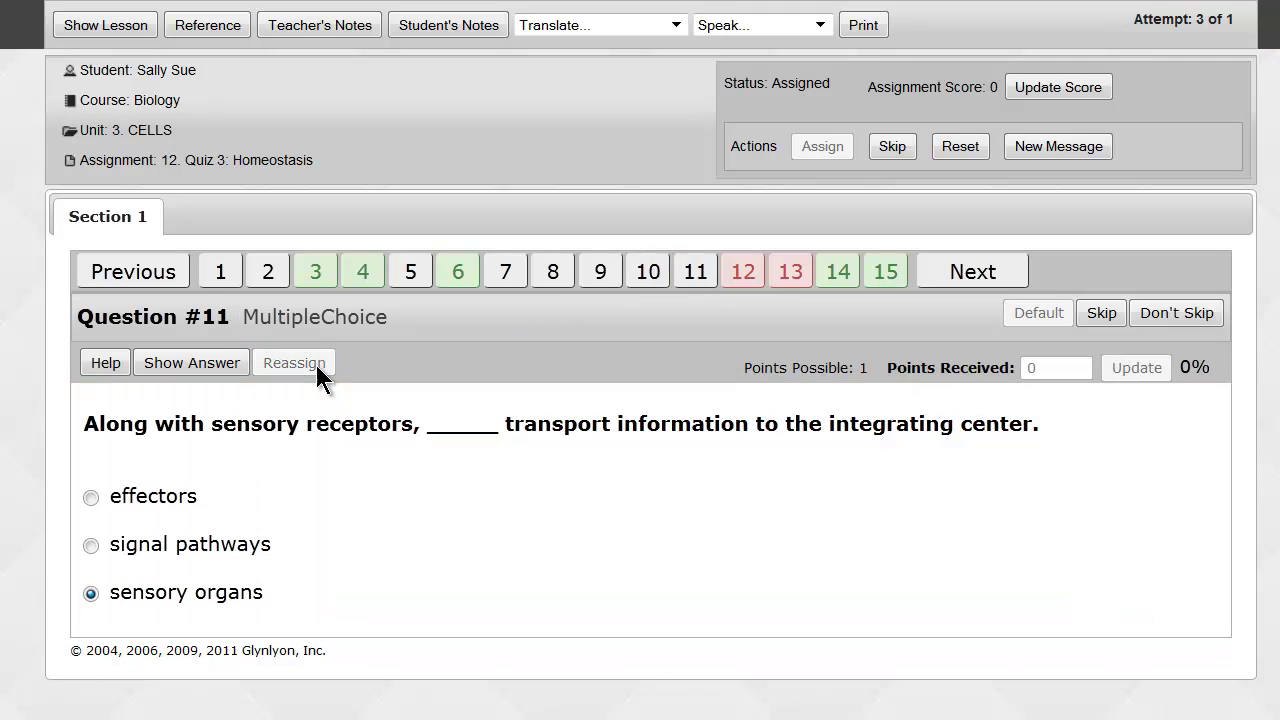
left_click(753, 284)
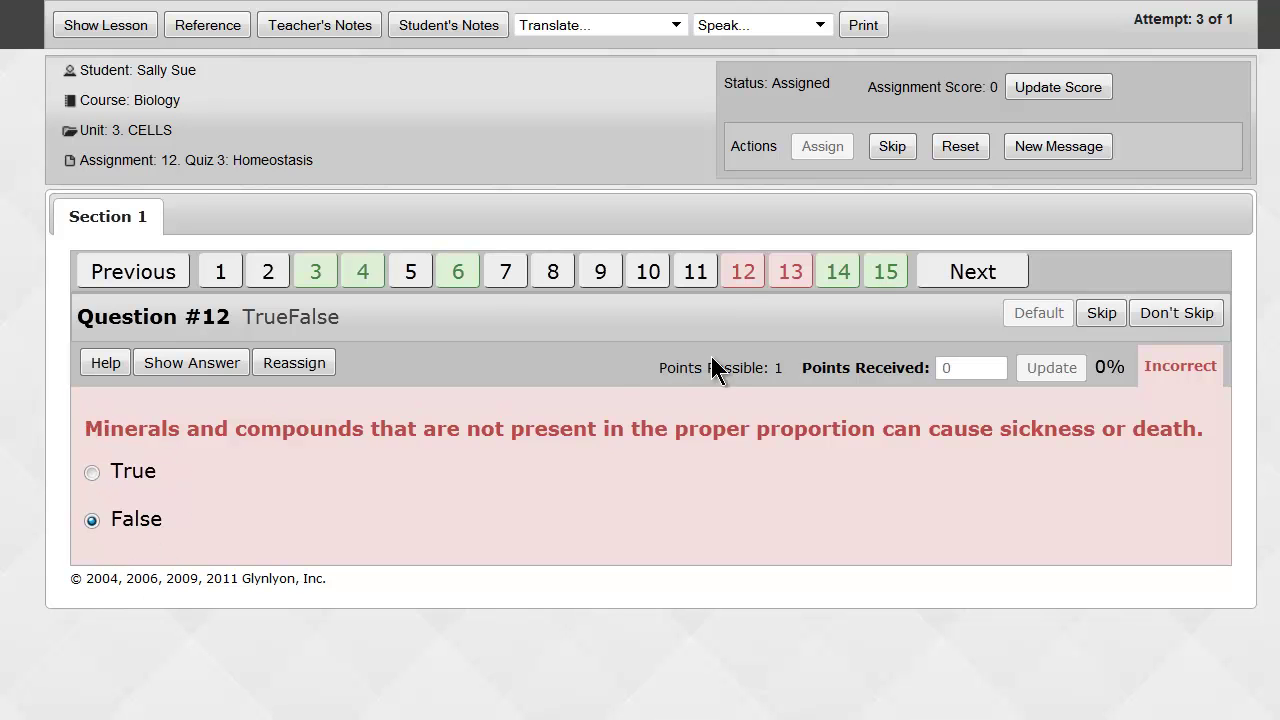
left_click(780, 283)
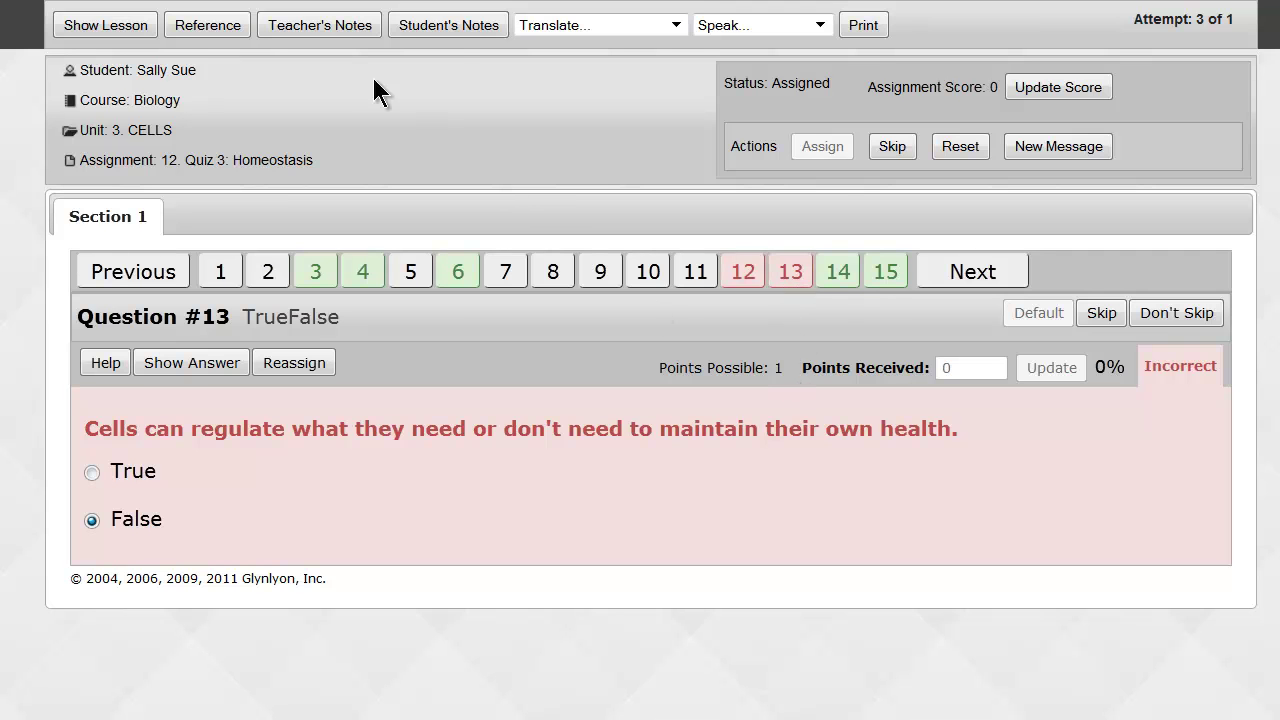
Save the teacher's note 'I'm giving you another opportunity to be successful. Try again! :)'.
left_click(341, 26)
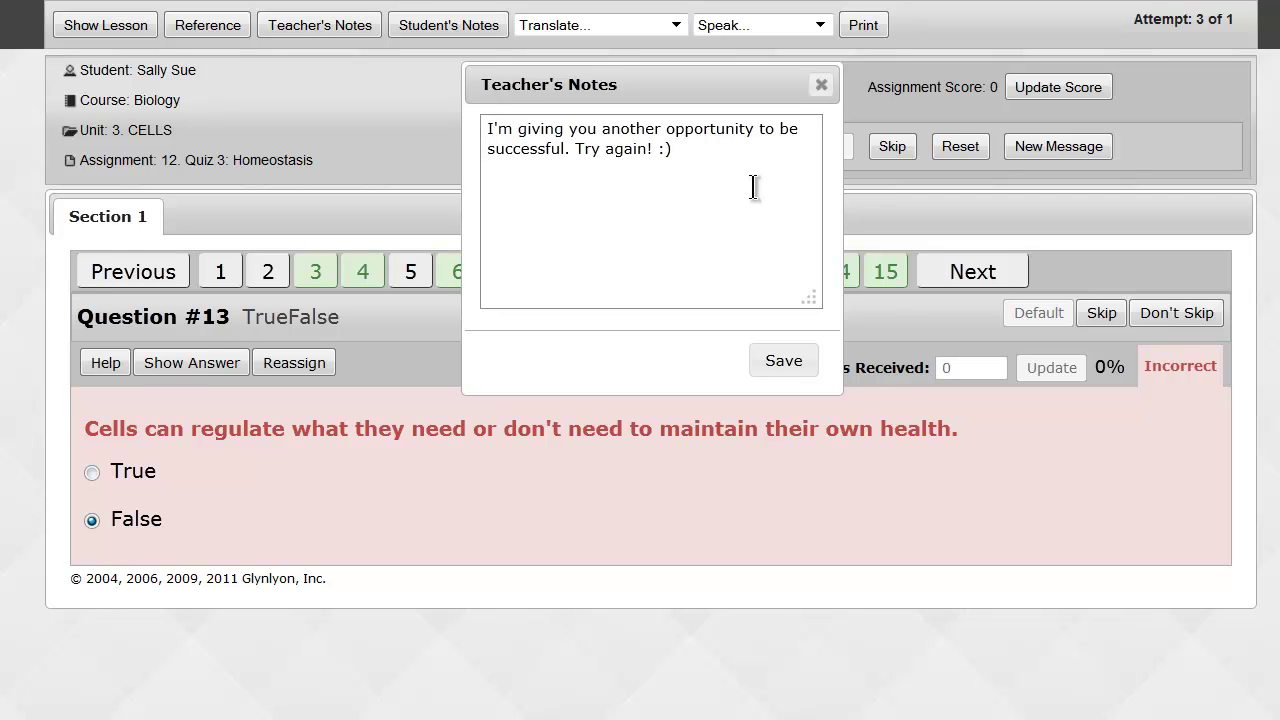
left_click(779, 362)
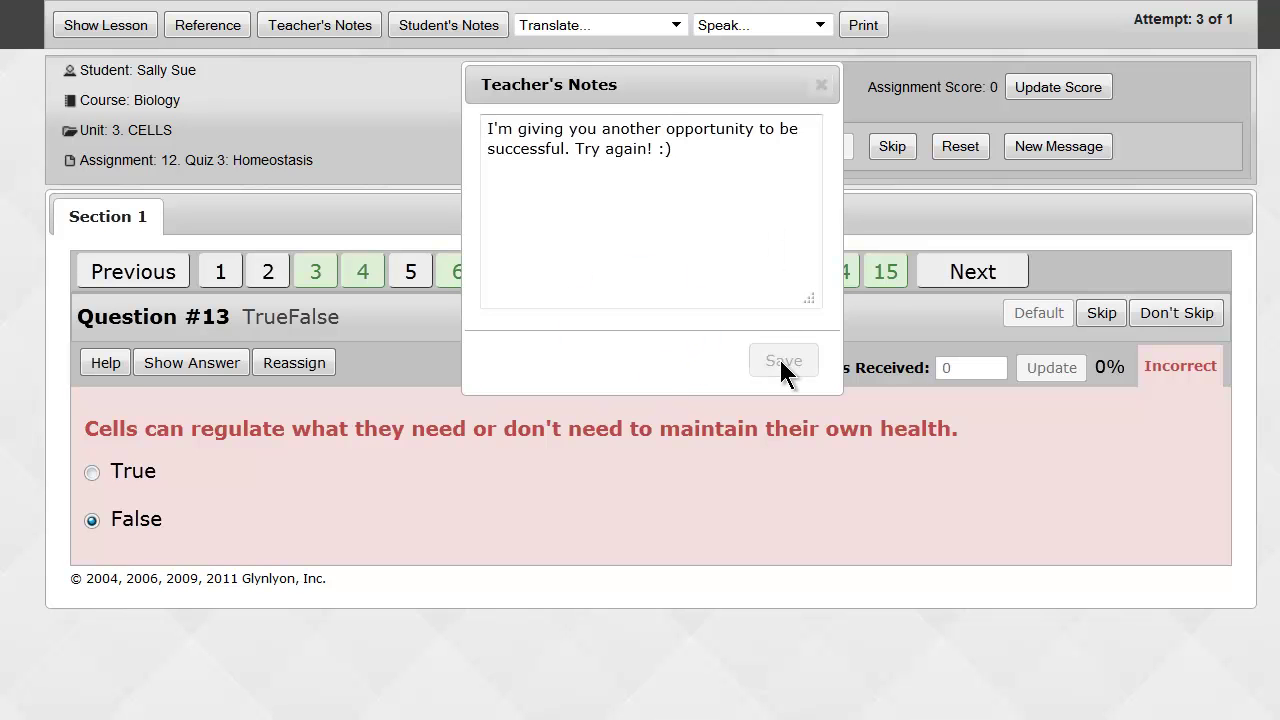
left_click(821, 85)
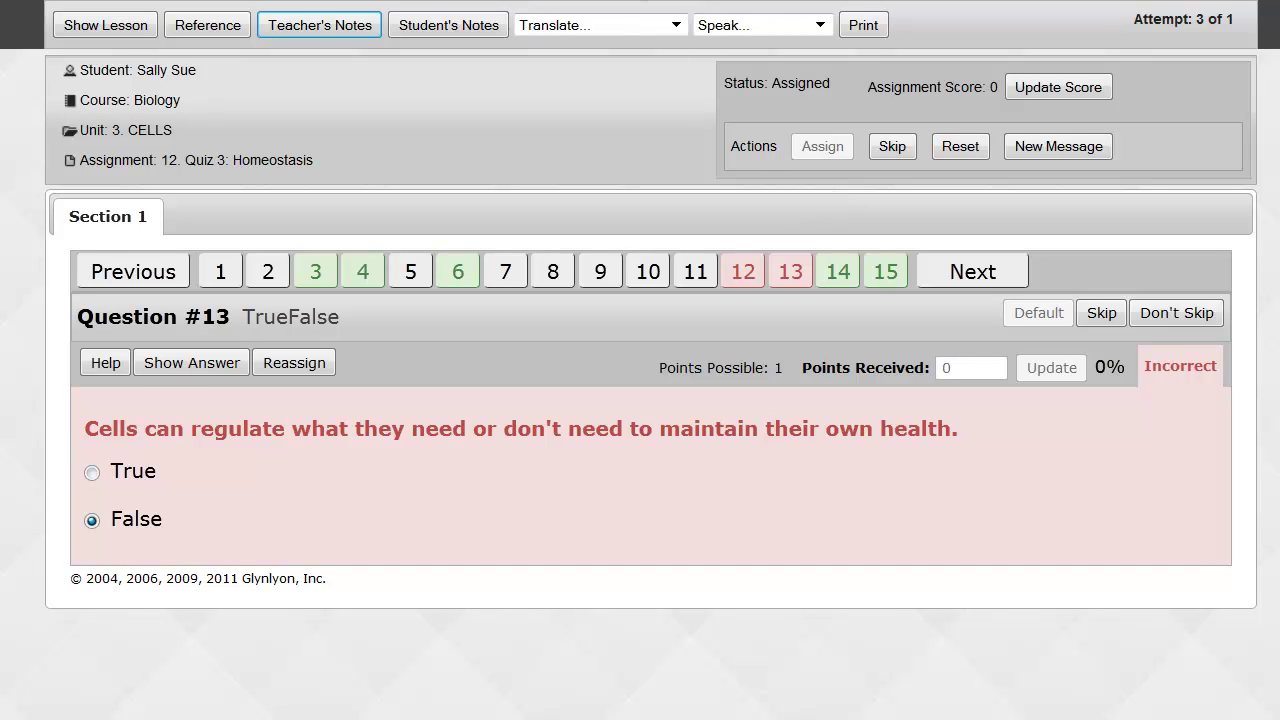
Reopen Assignment Alerts filtered to Graded and locate 6. Workplace Skills, Habits, and Attitudes.
mouse_move(635, 5)
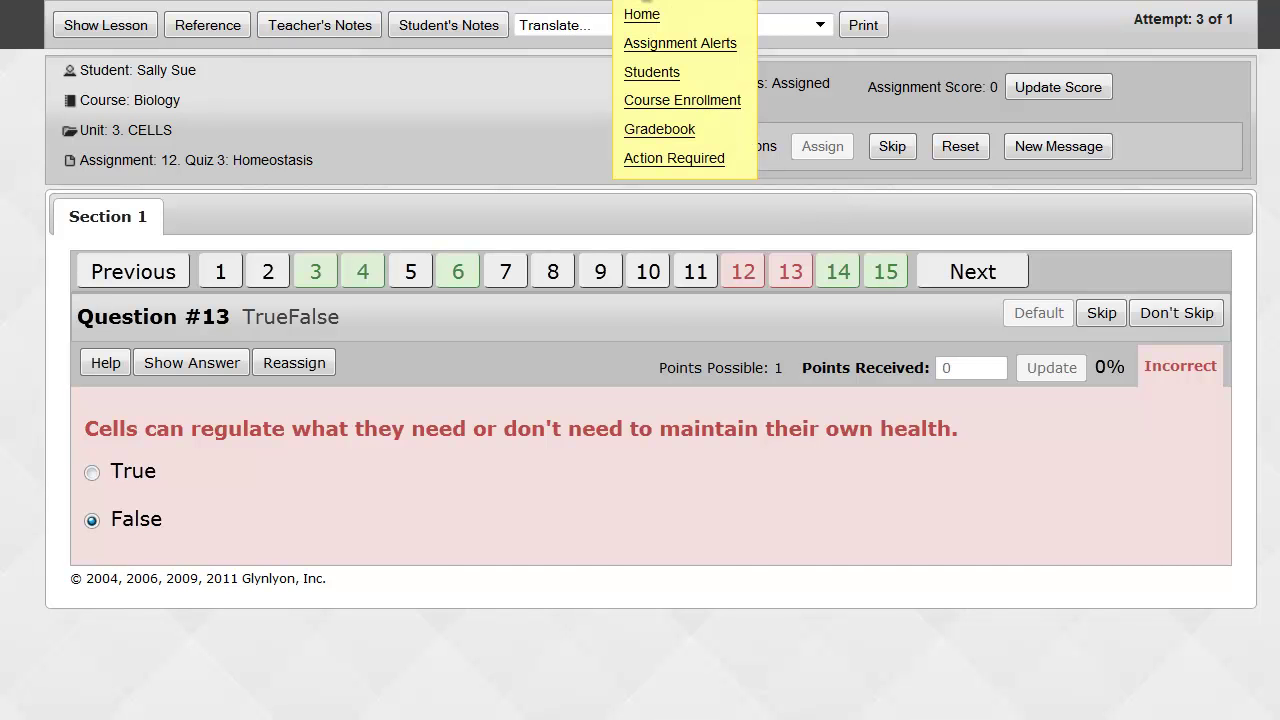
left_click(680, 43)
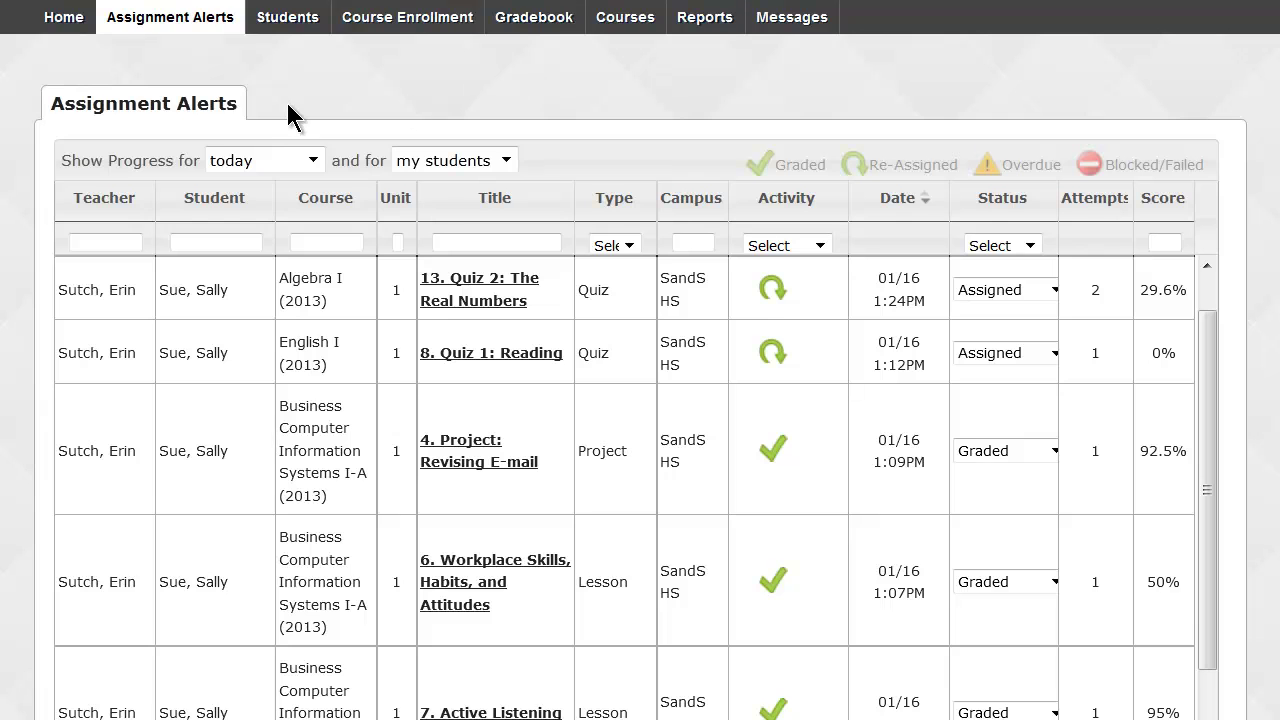
scroll(278, 103, "down", 2)
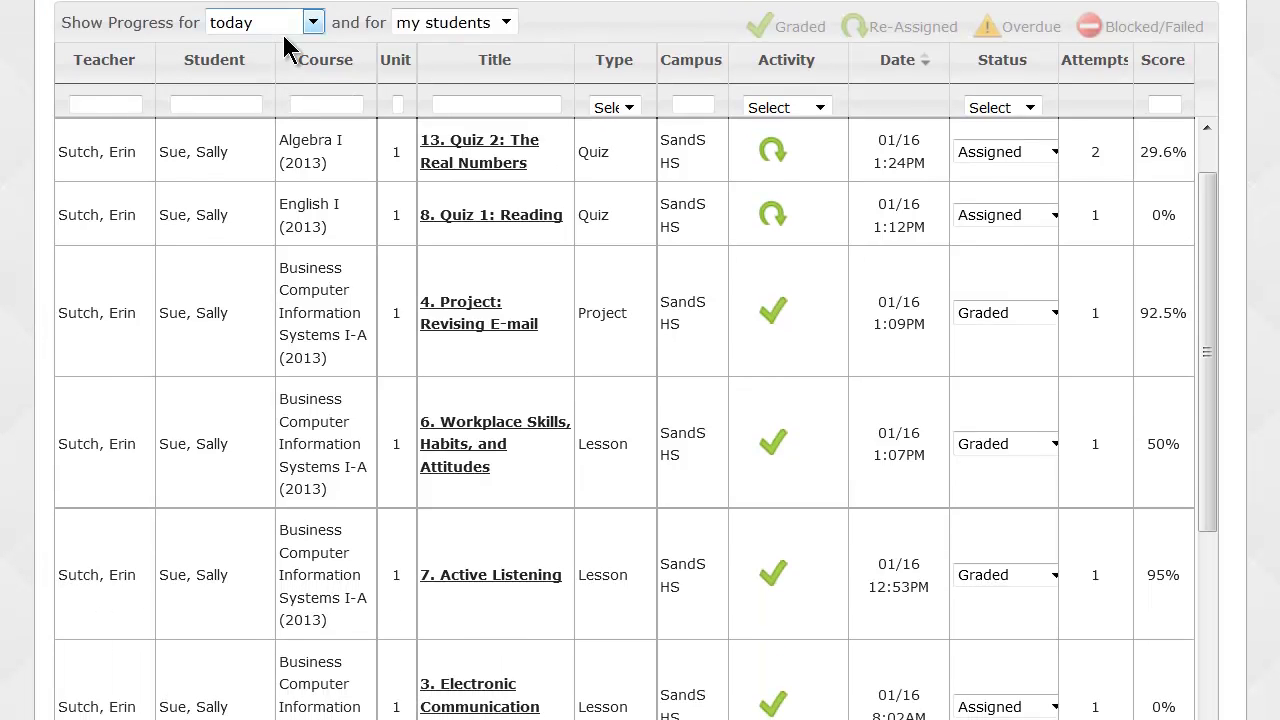
left_click(780, 108)
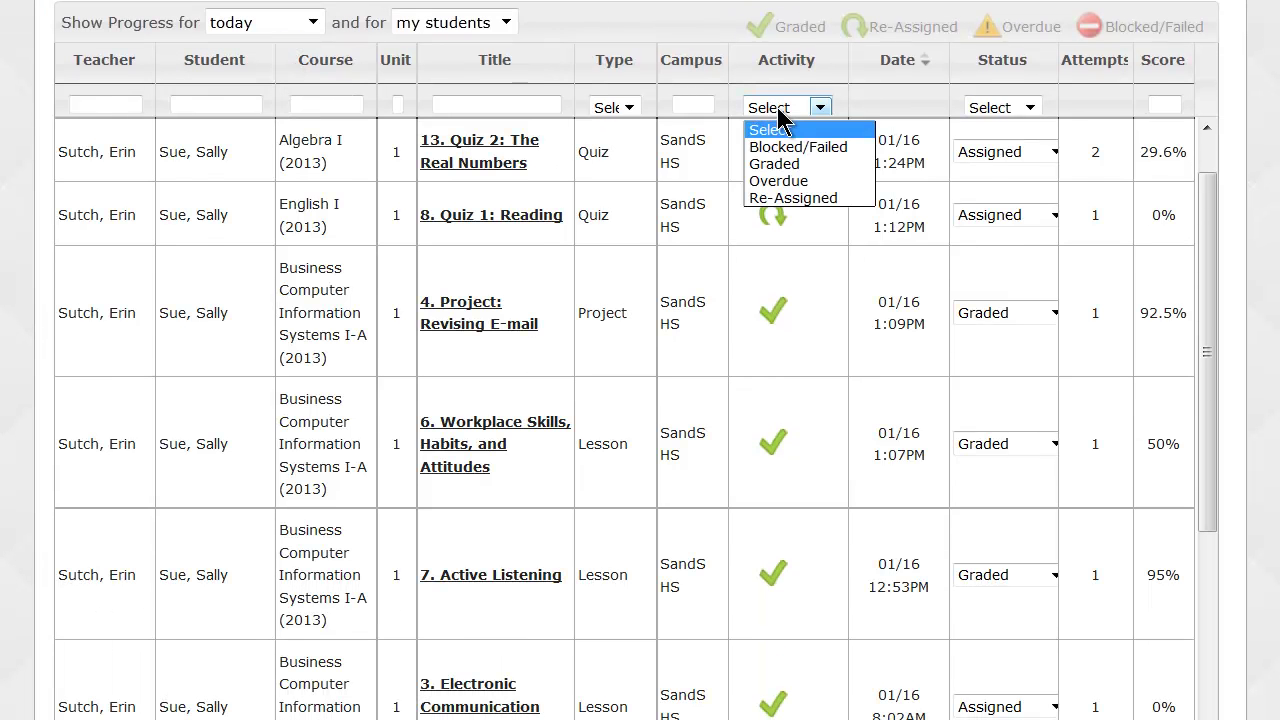
left_click(785, 164)
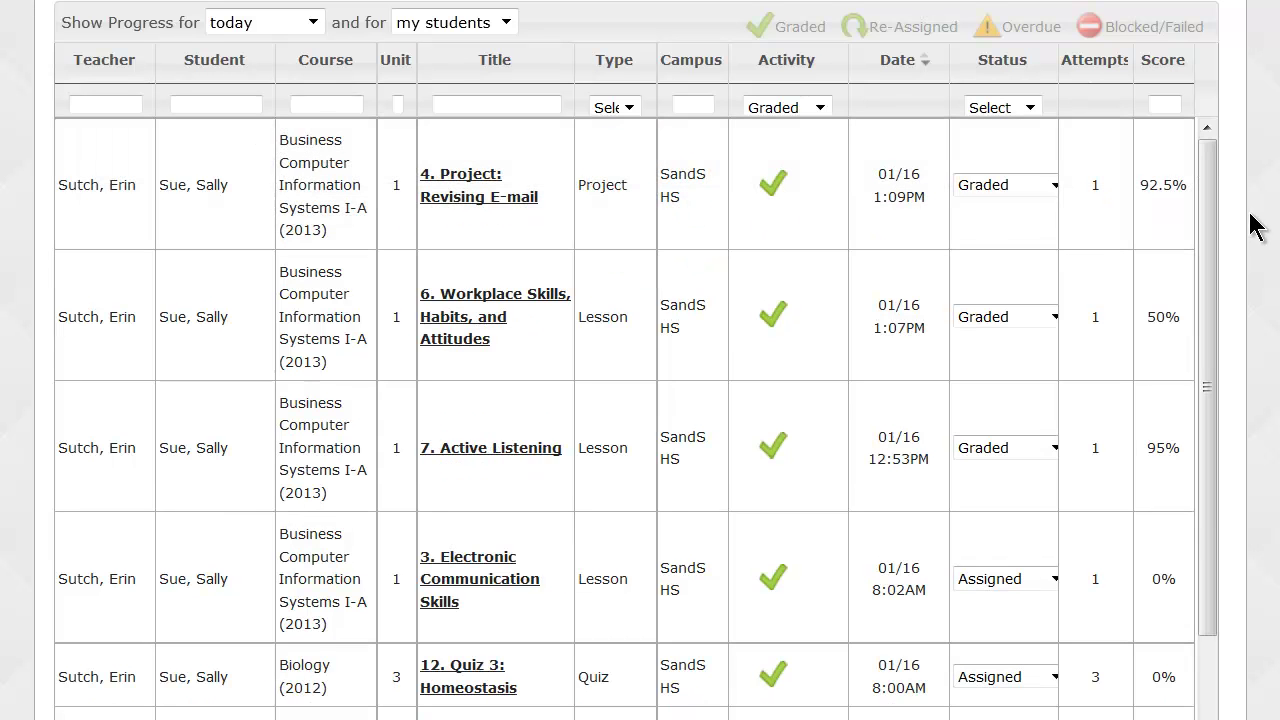
left_click_drag(1216, 206, 1205, 340)
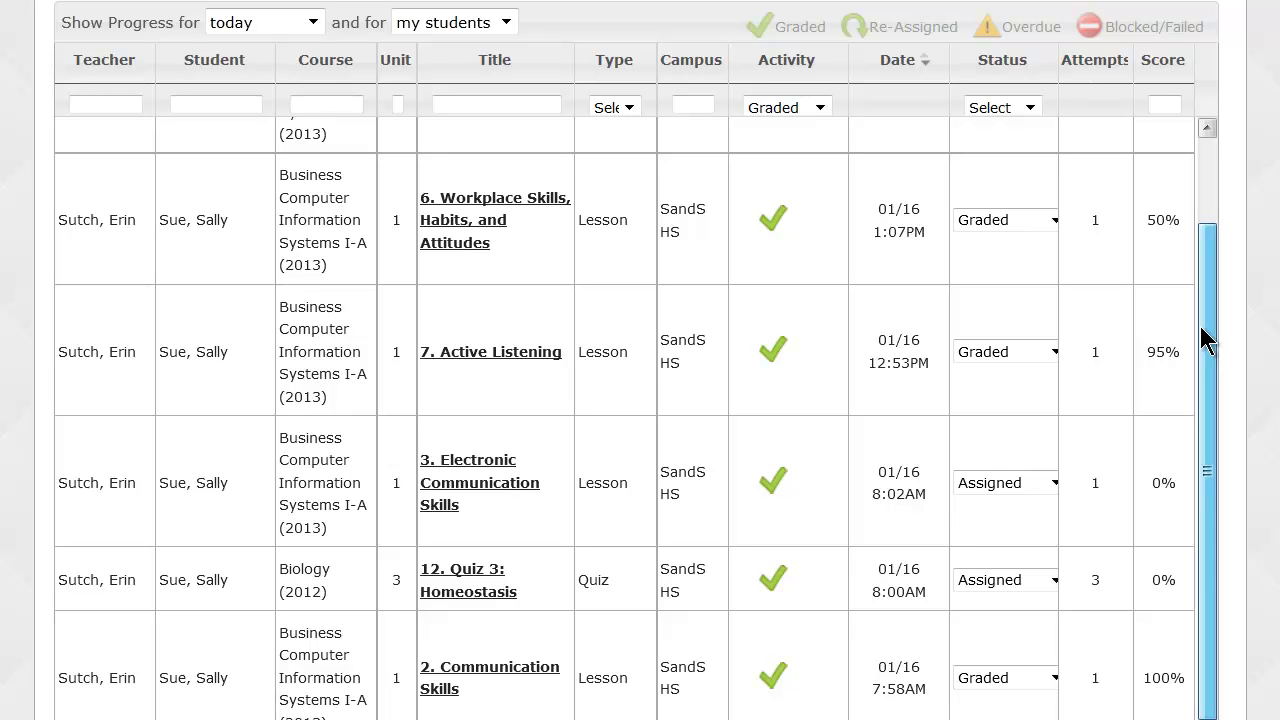
left_click_drag(1205, 340, 1200, 190)
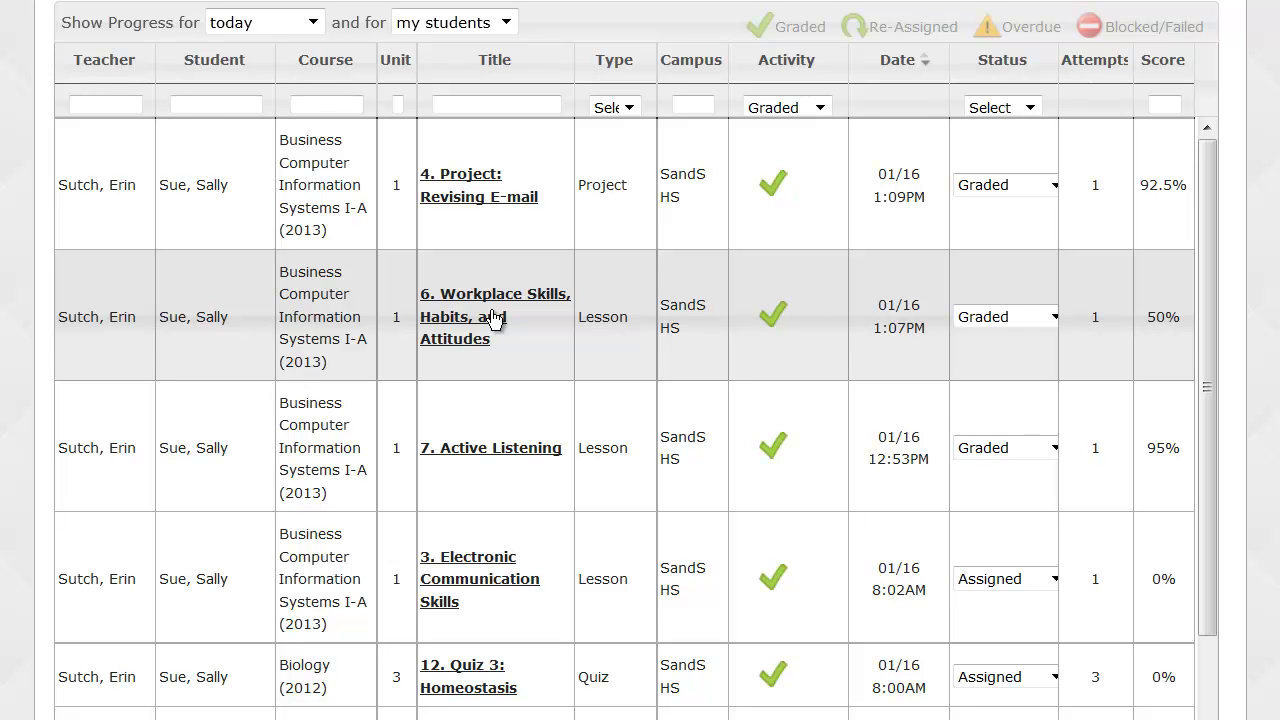
scroll(495, 318, "up", 3)
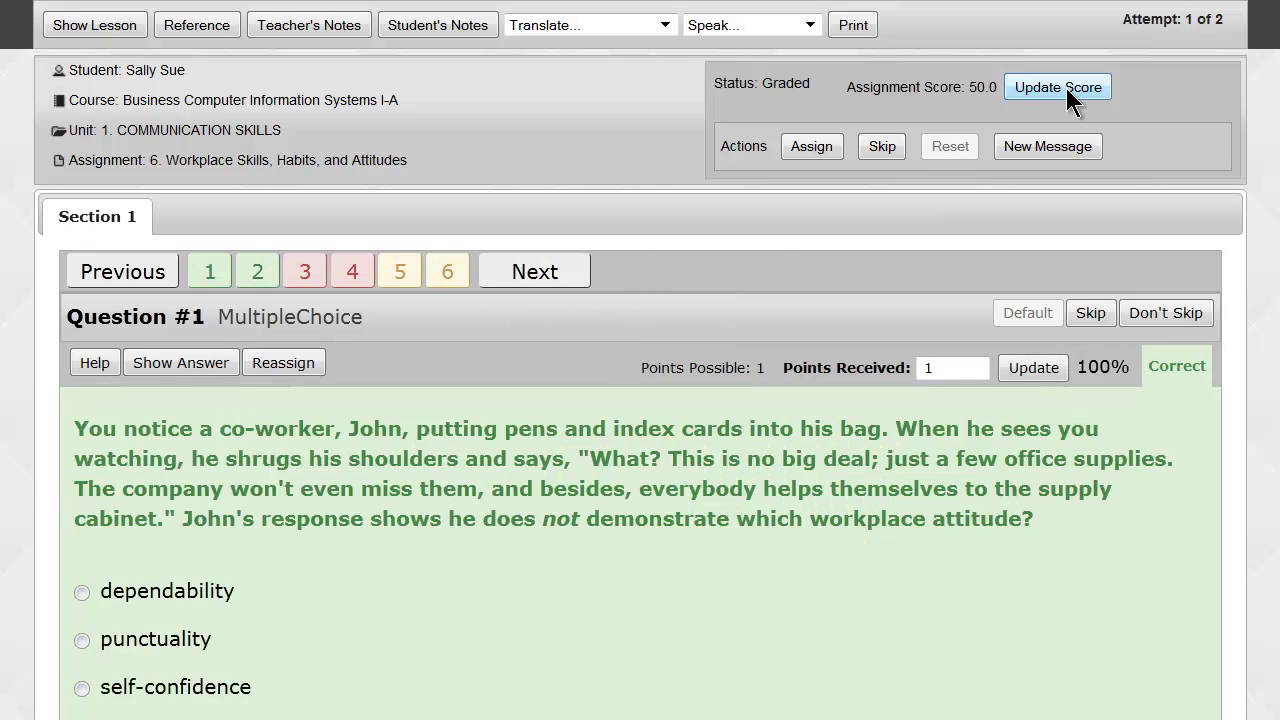
Raise the Workplace Skills assignment score from 50.0 to 70, then bring up its empty teacher's notes.
left_click(1066, 88)
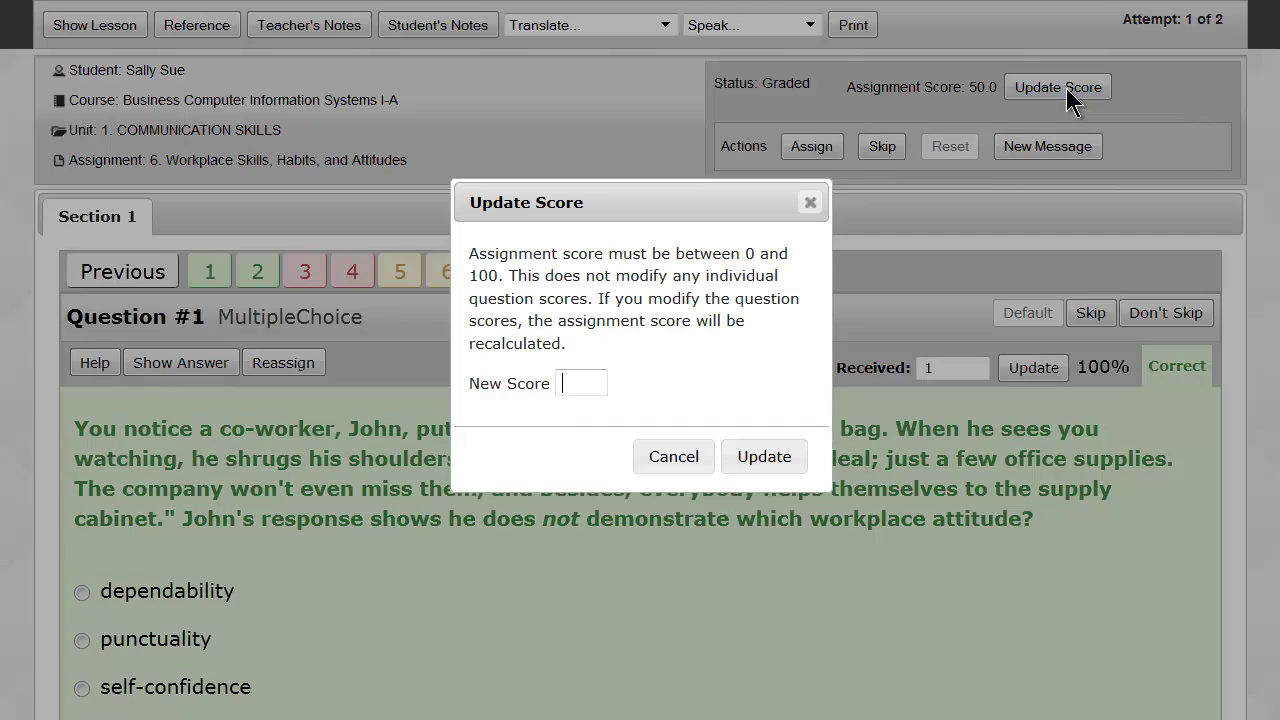
left_click(568, 382)
type("10")
left_click(742, 459)
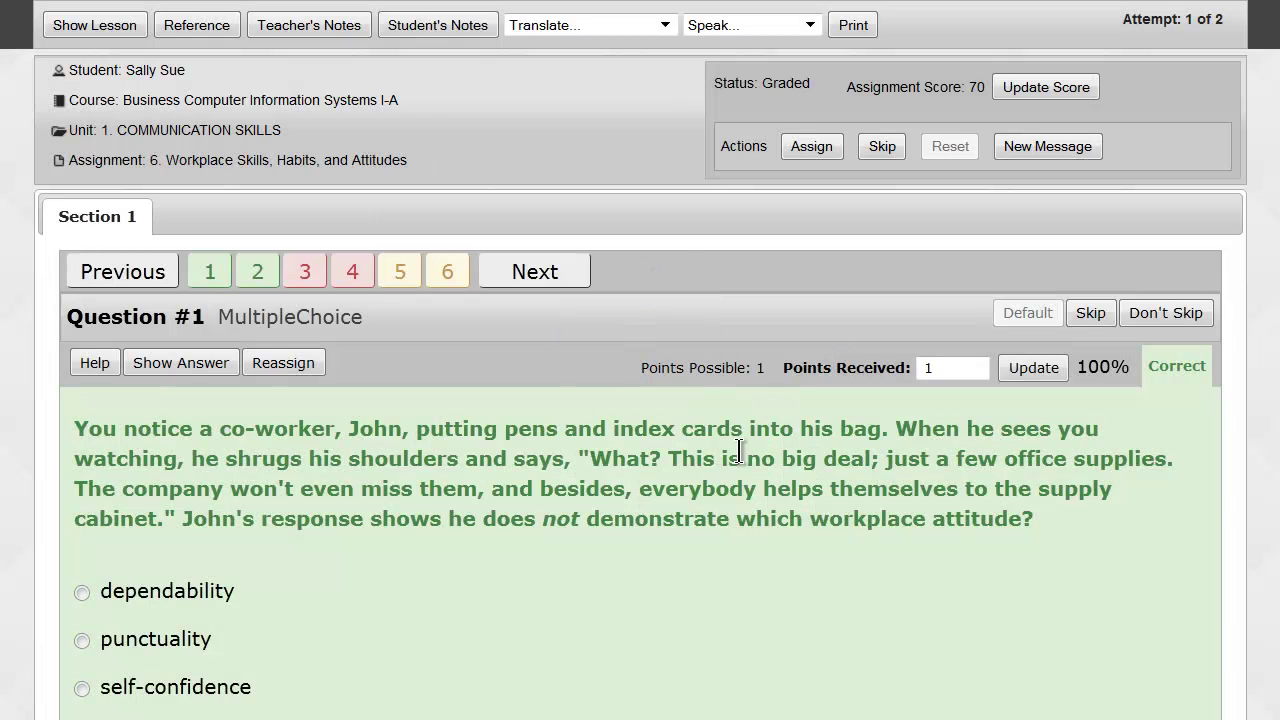
left_click(325, 28)
left_click_drag(571, 2, 583, 197)
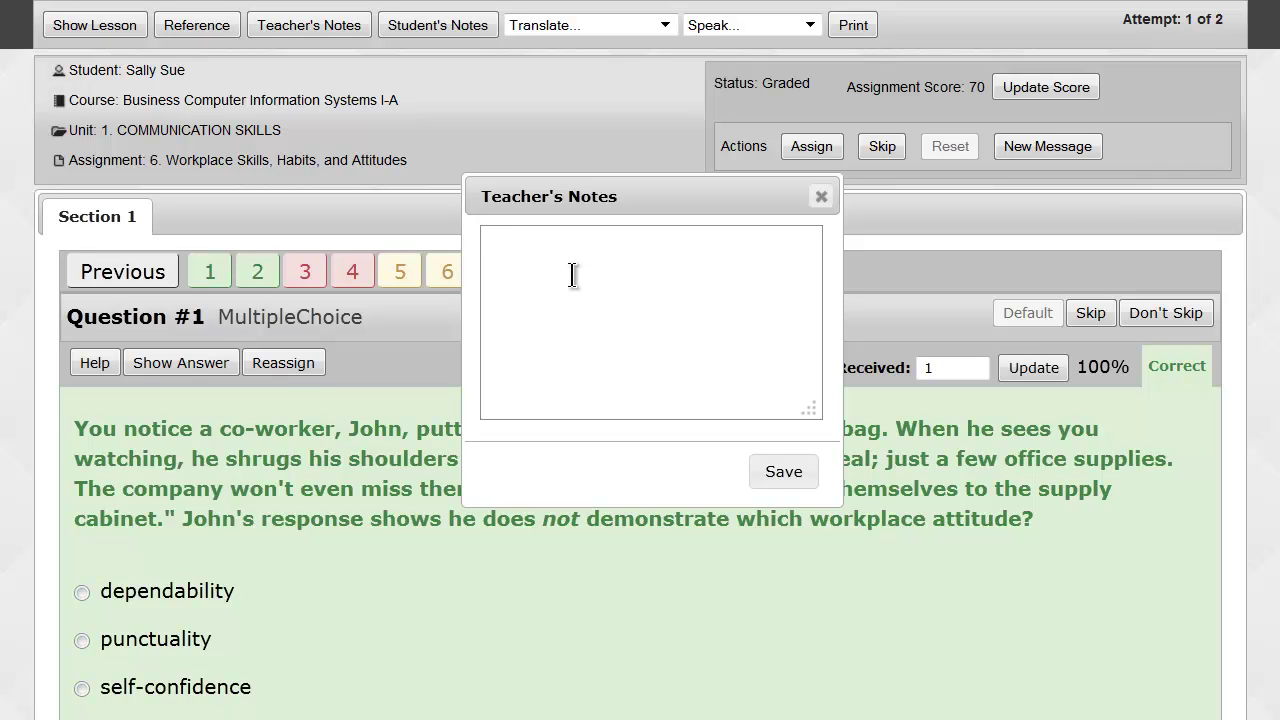
Save the Workplace Skills note 'Student showed mastery on paper. Please see student file.'.
type("Student showed ma")
type("s")
key("BackSpace")
type("master")
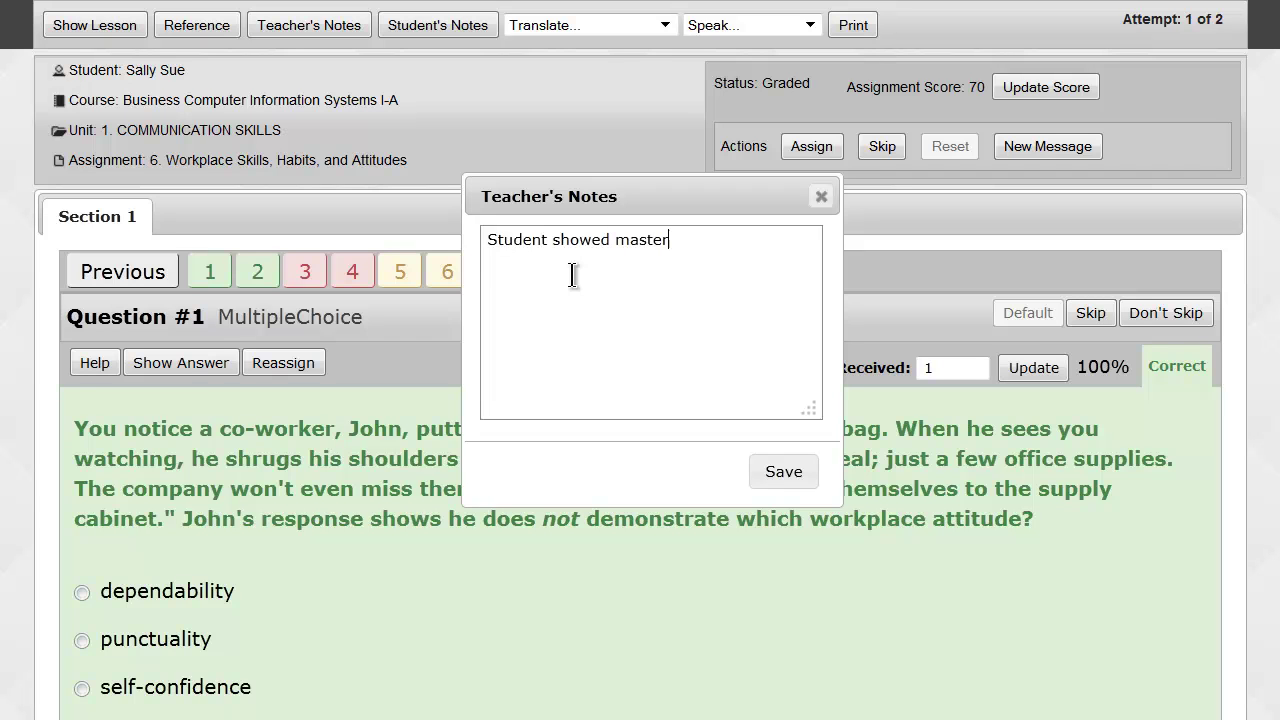
type("y on paper. Please see stu")
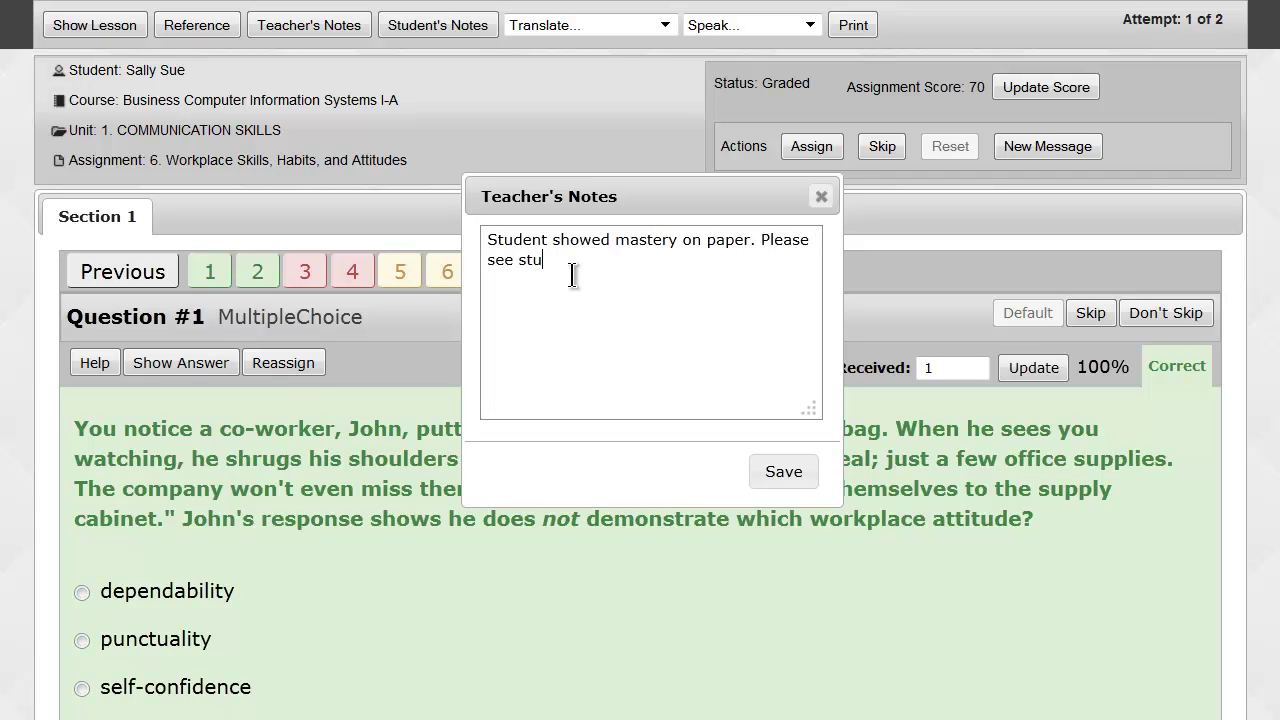
type("dent file.")
left_click(773, 479)
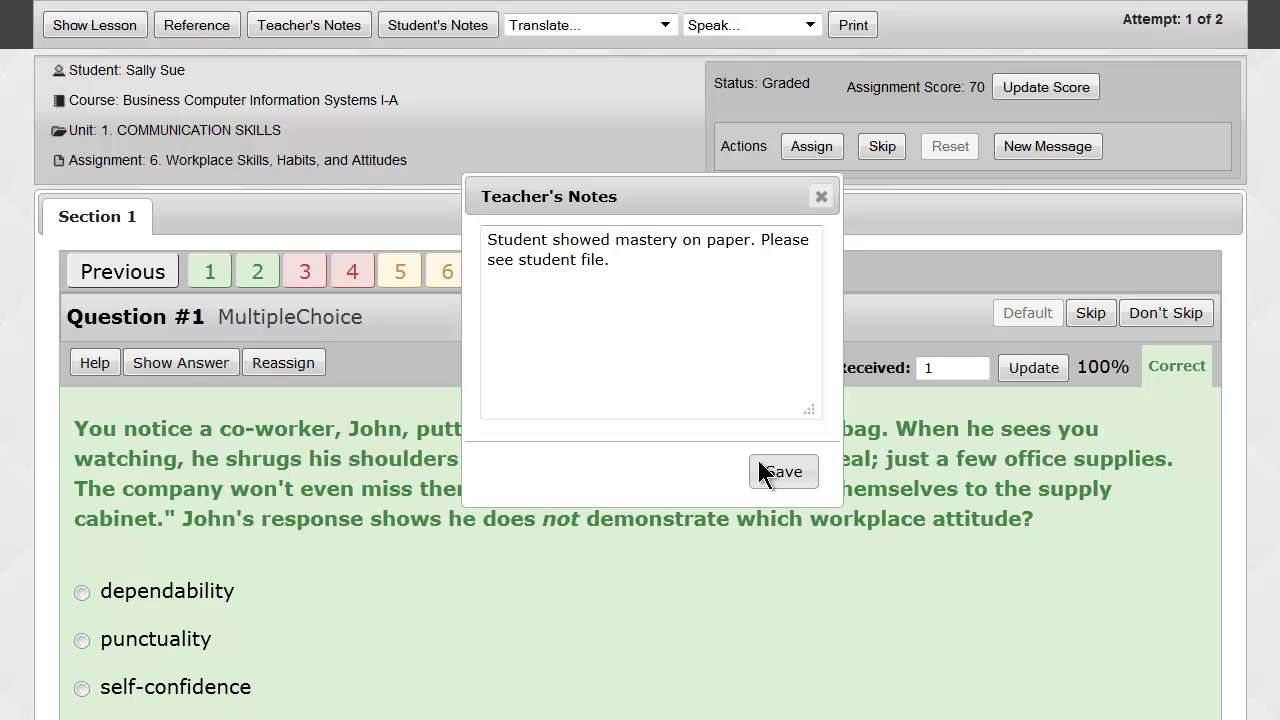
mouse_move(651, 5)
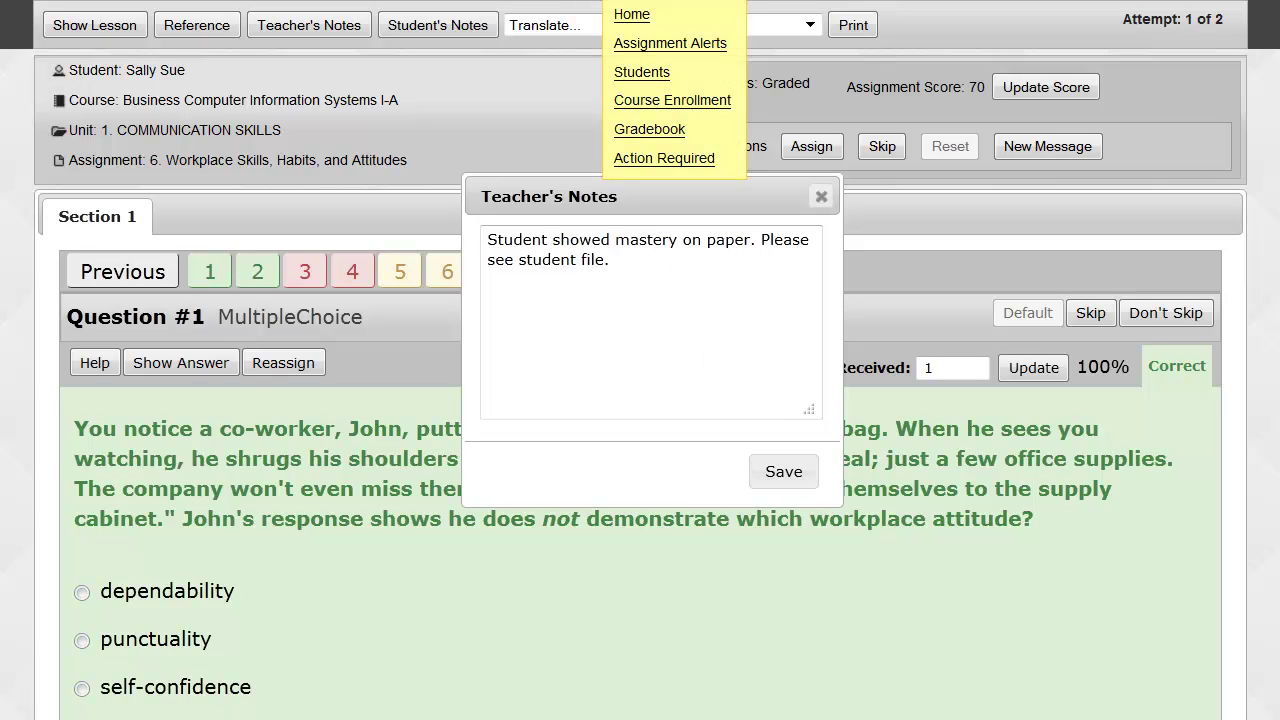
Return to Assignment Alerts, then open the Detailed Student Grading form under Reports.
left_click(640, 44)
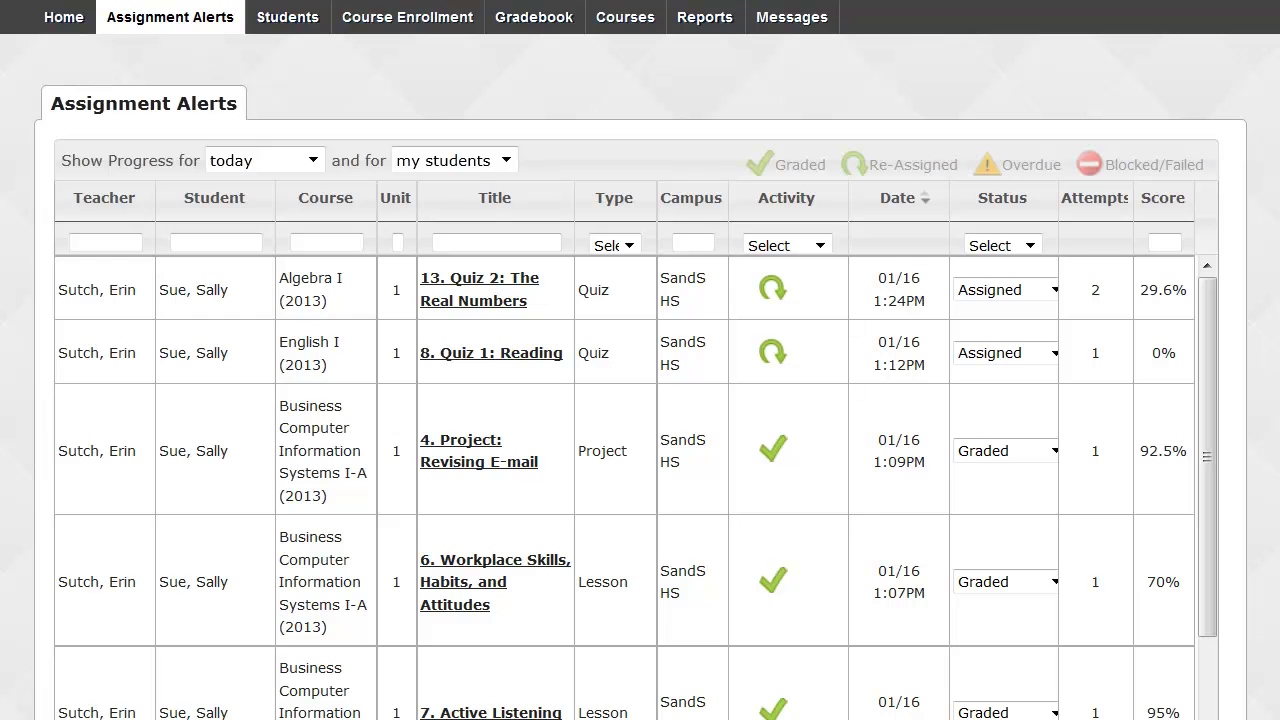
left_click(731, 21)
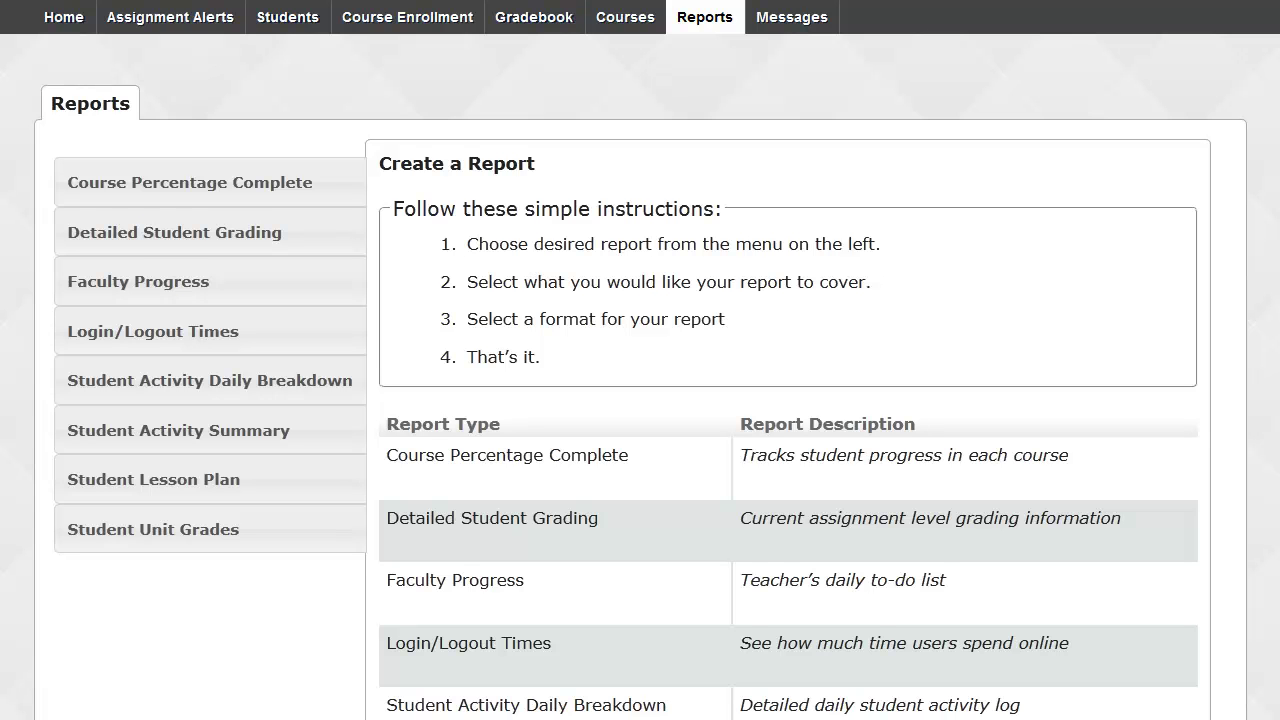
left_click(165, 245)
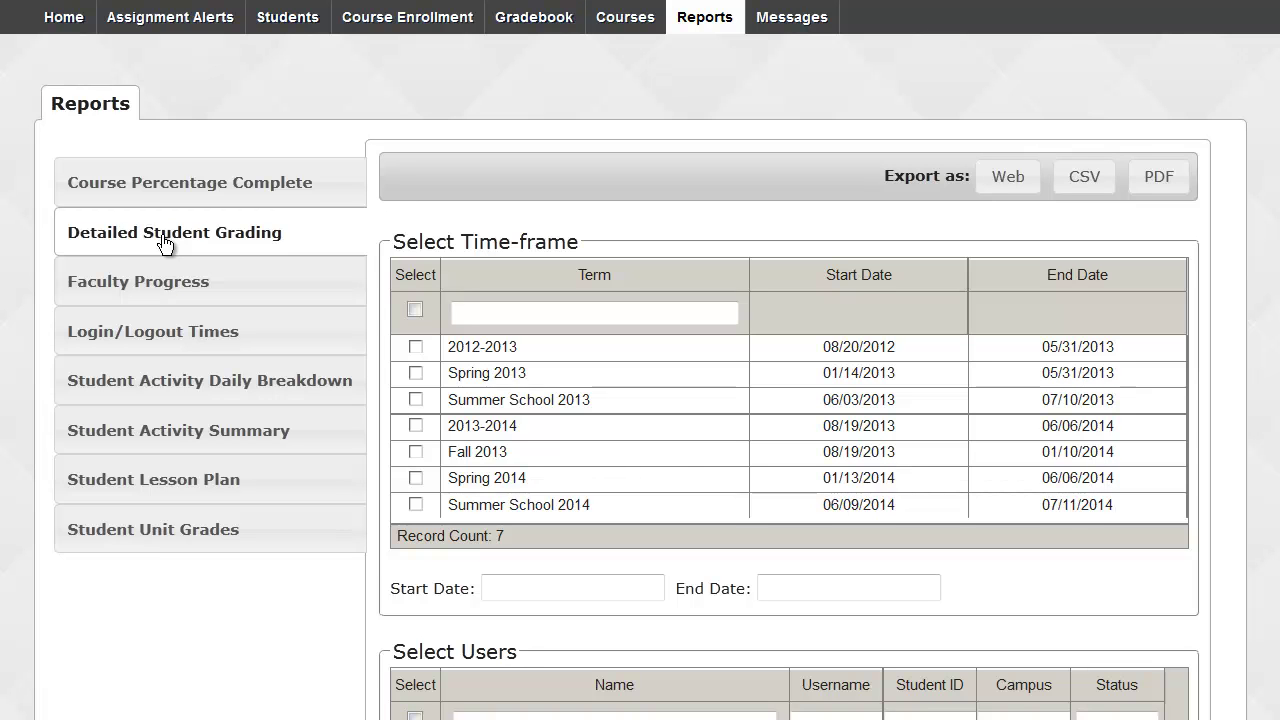
Choose the 2013-2014 term (8/19/2013 to 6/6/2014) as the report time-frame.
scroll(165, 245, "down", 3)
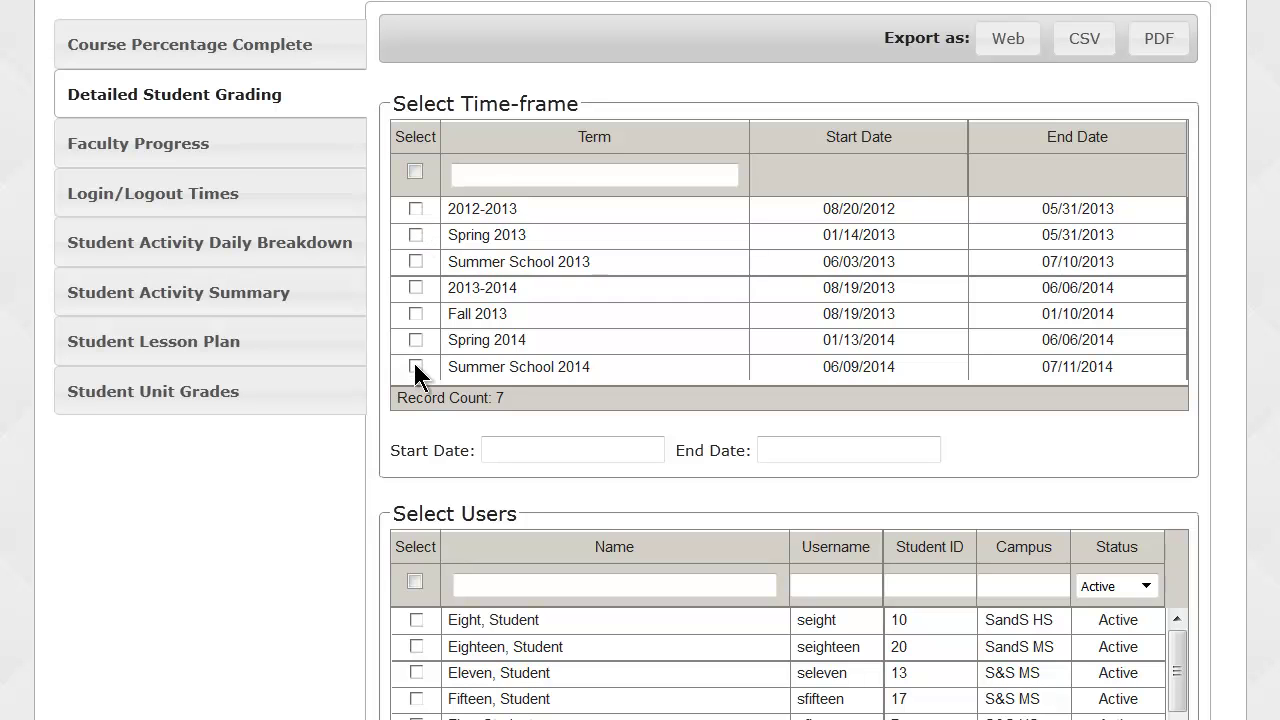
left_click(486, 176)
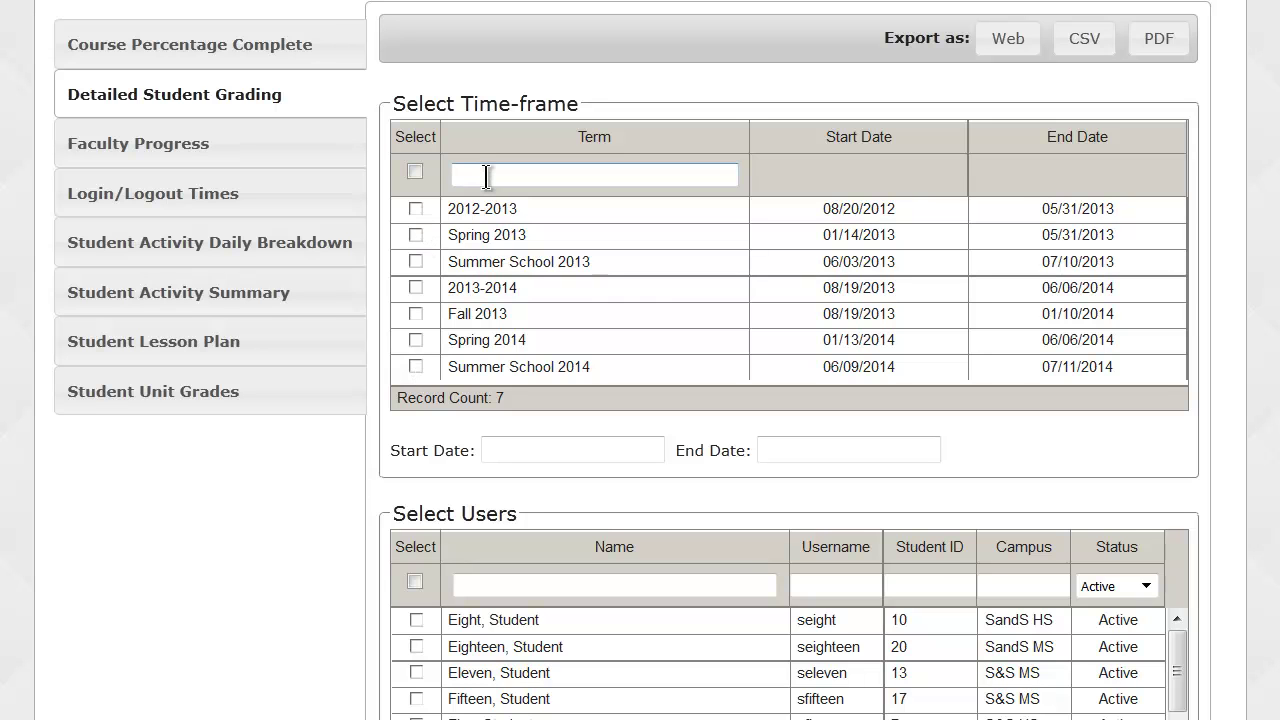
left_click(492, 449)
left_click(492, 449)
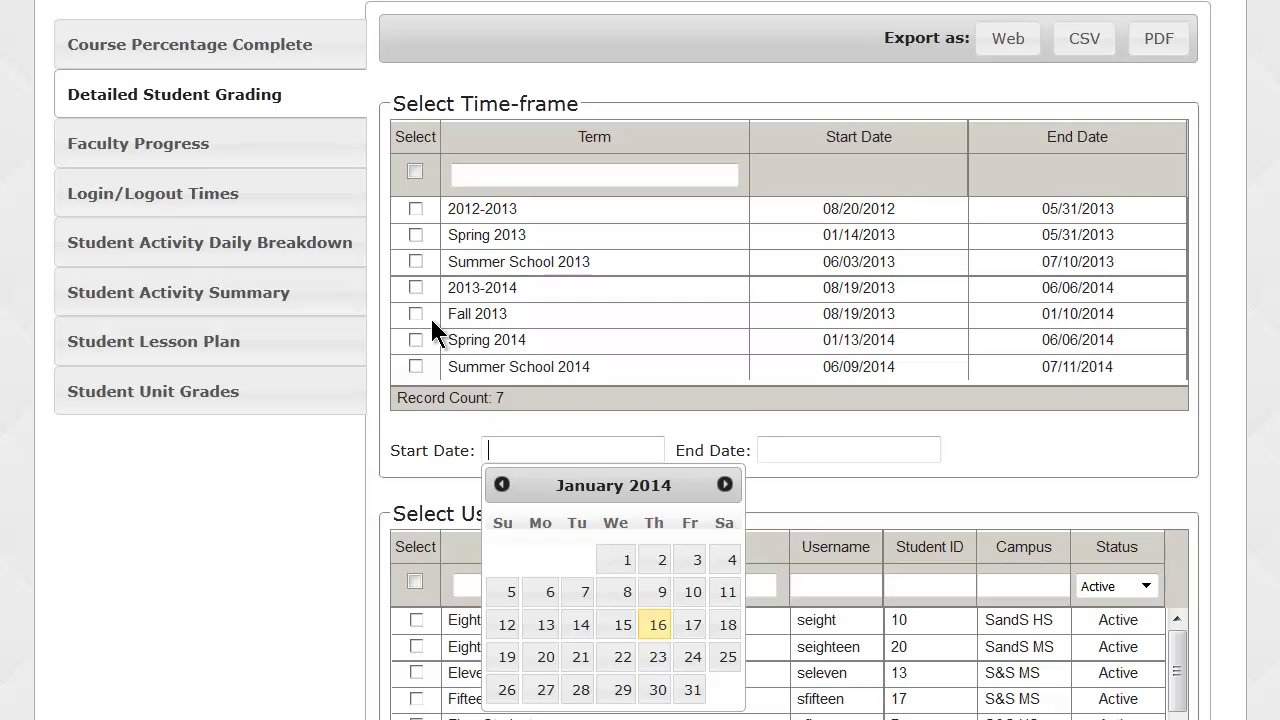
left_click(416, 288)
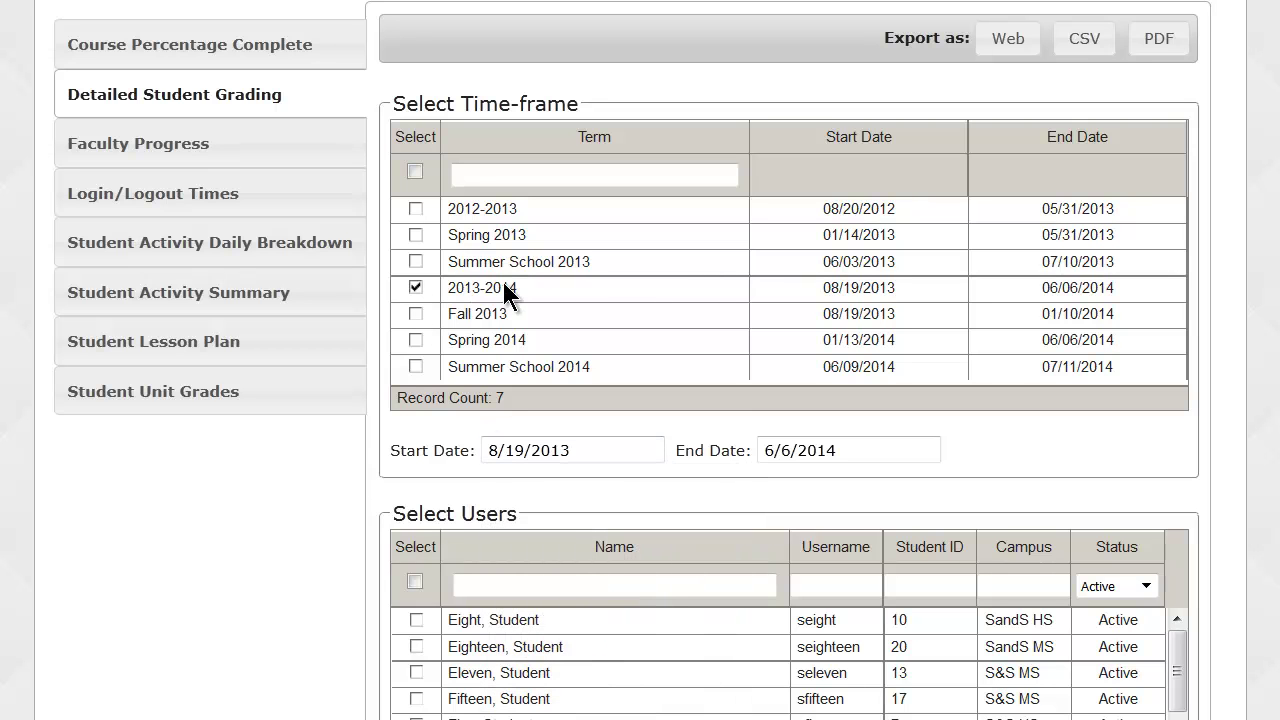
scroll(380, 417, "down", 3)
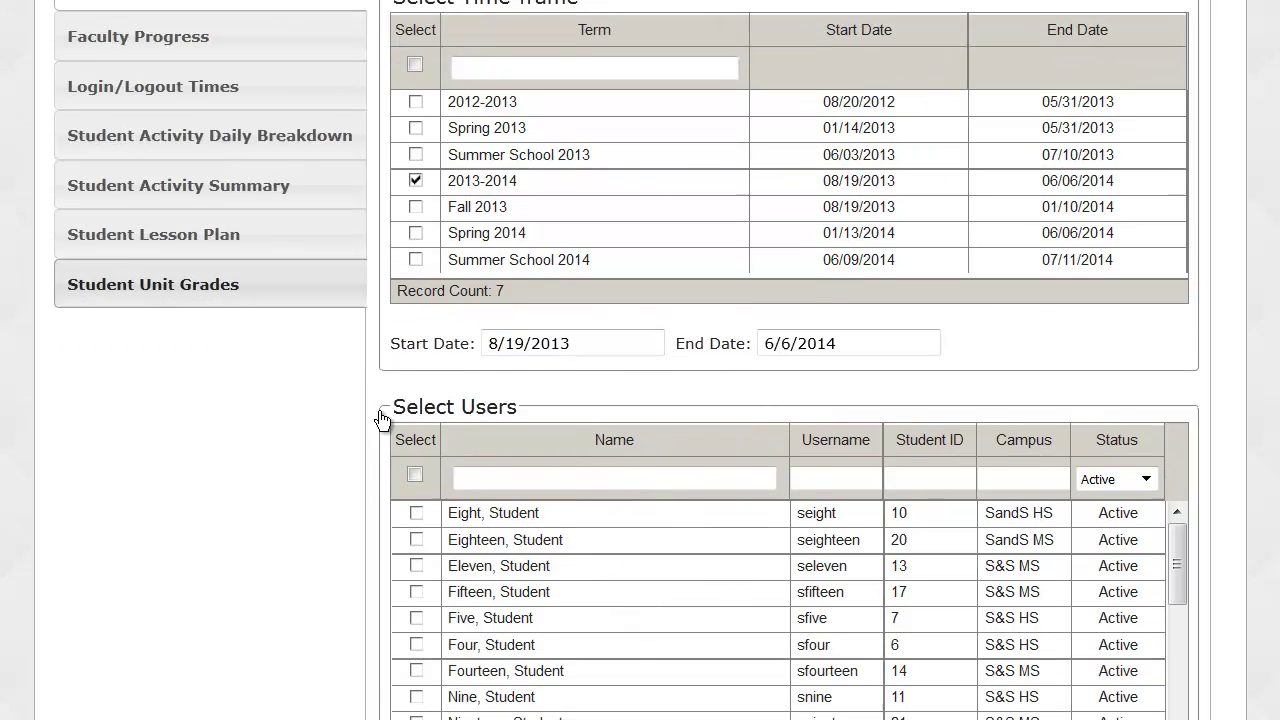
scroll(380, 410, "down", 3)
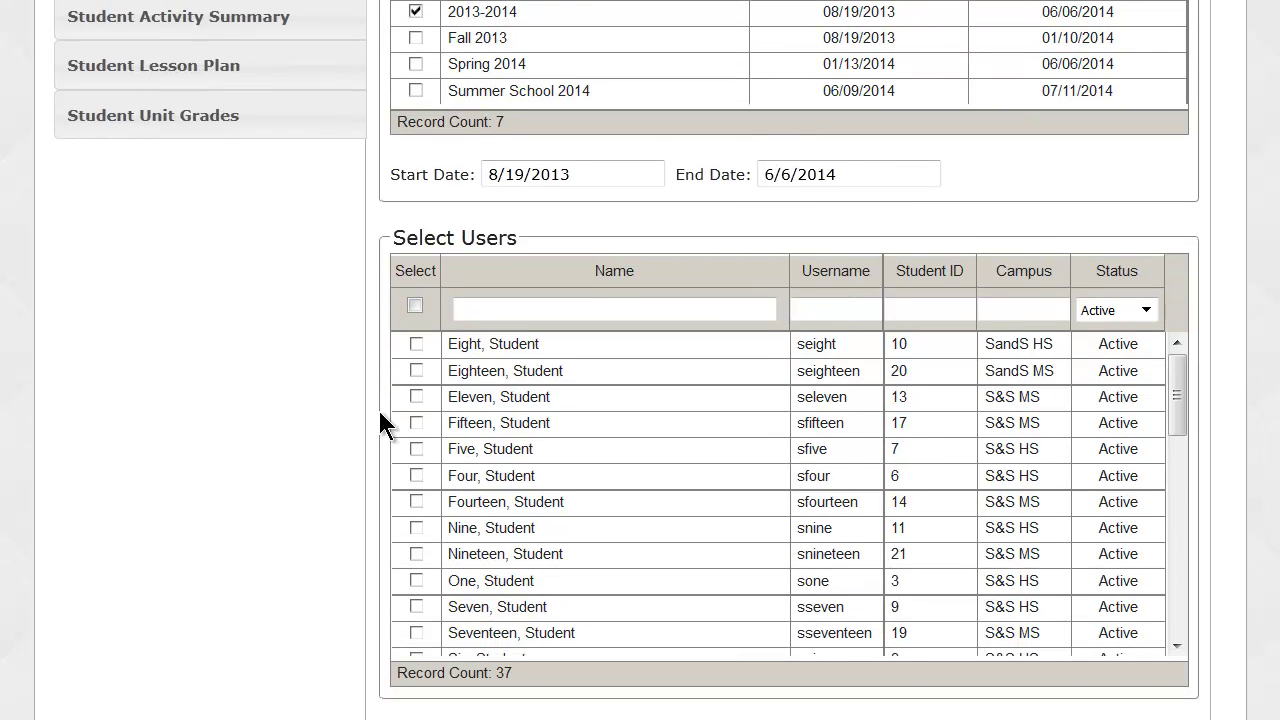
scroll(380, 415, "down", 3)
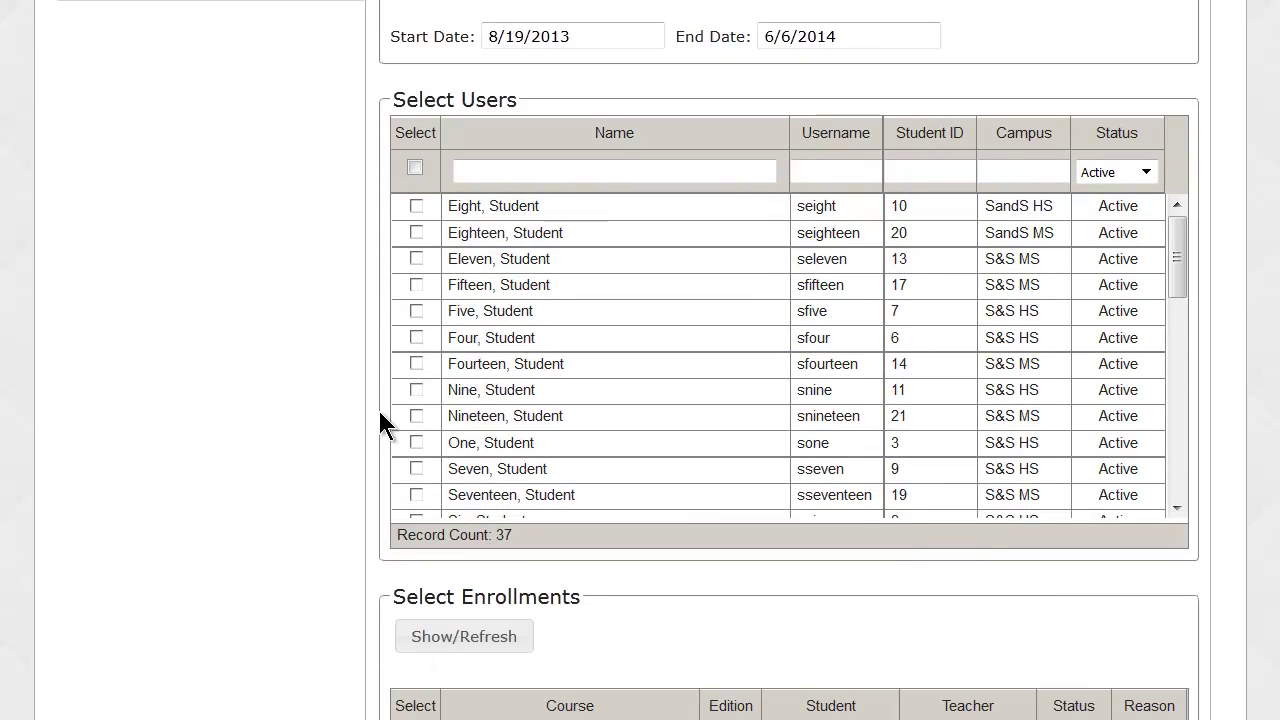
Toggle select-all users off again, and try a Campus filter of 'hs' before clearing it.
left_click(414, 168)
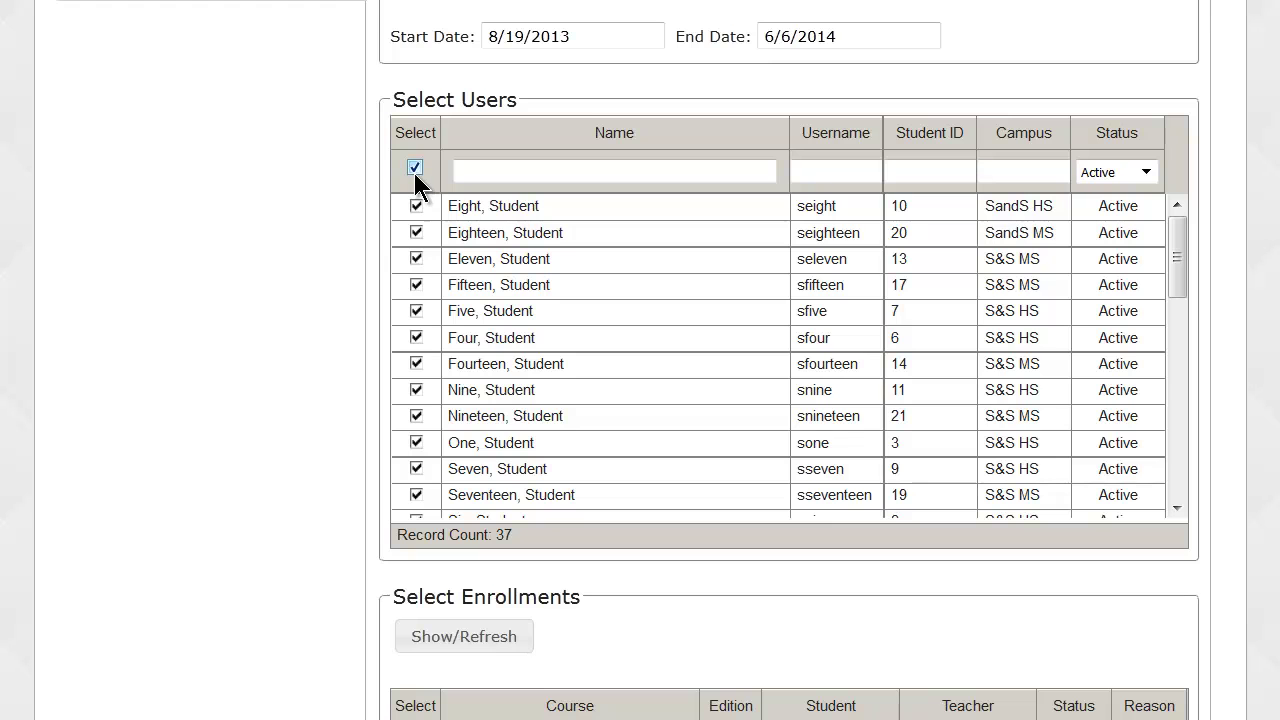
left_click(414, 170)
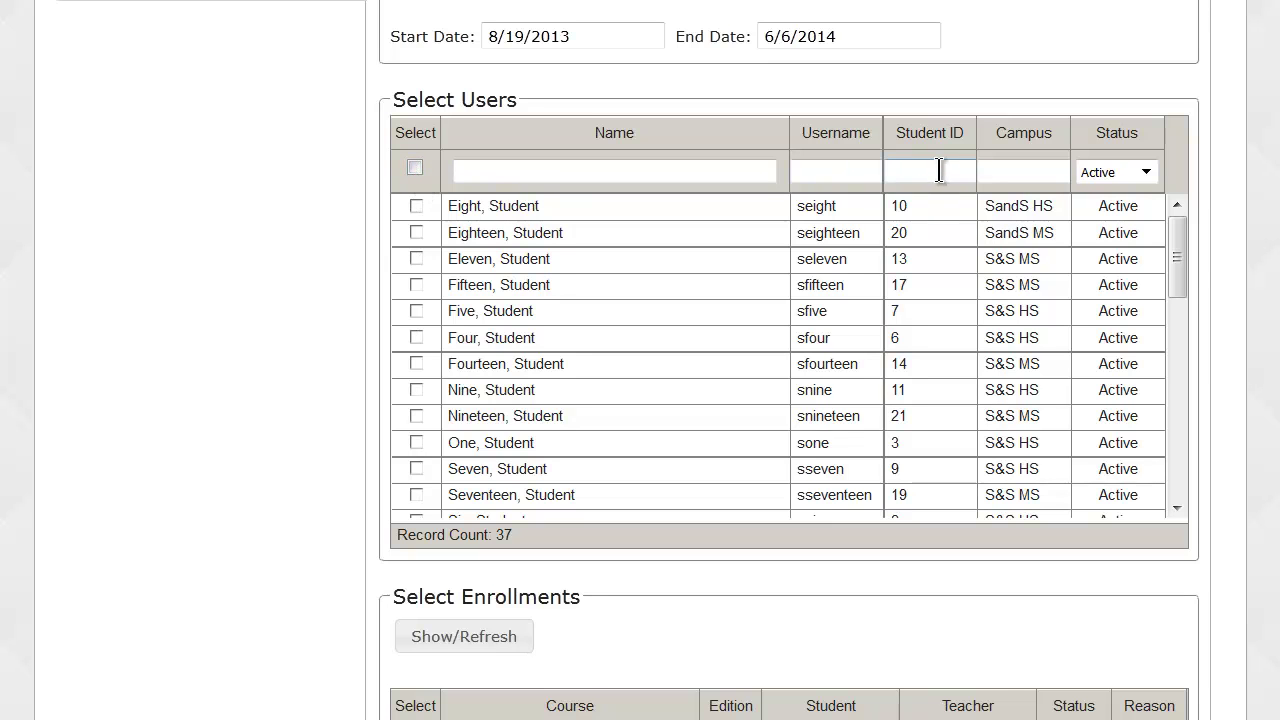
left_click(995, 172)
type("h")
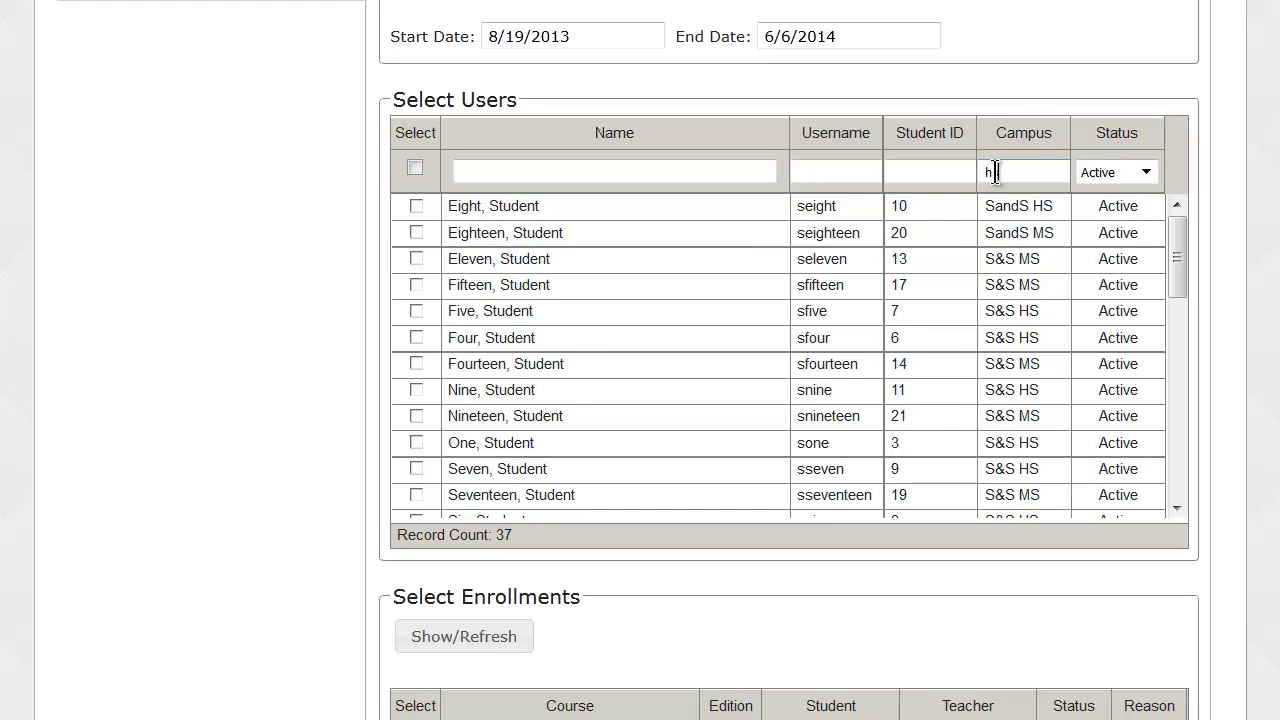
type("s")
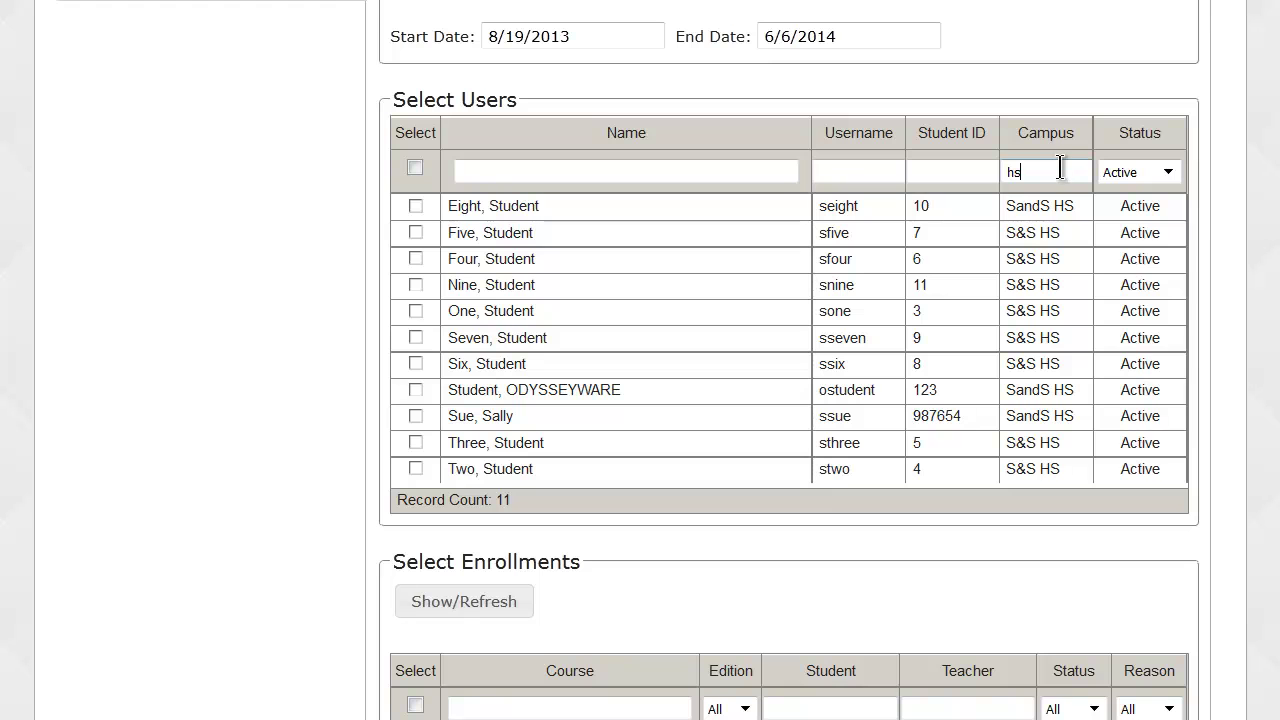
left_click(960, 173)
left_click(1018, 172)
double_click(1008, 170)
key("BackSpace")
Keep user status Active, filter by the student's name, and tick her row.
left_click(1146, 174)
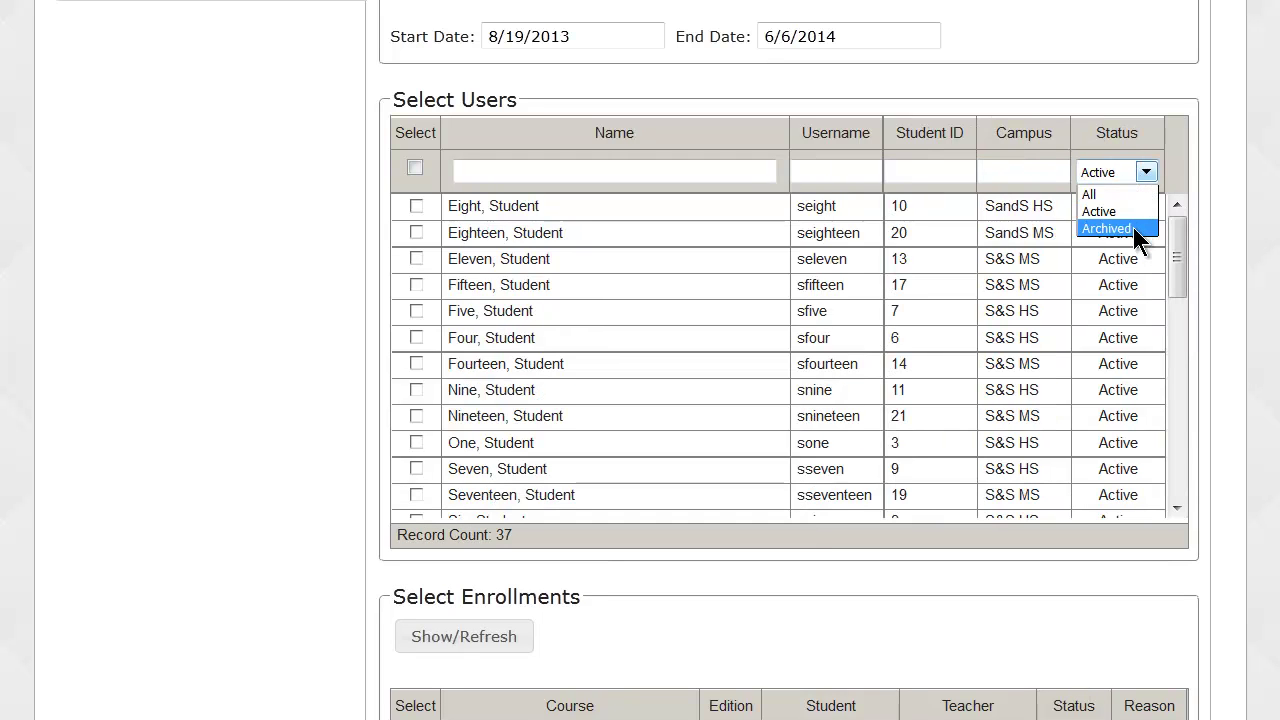
left_click(1146, 174)
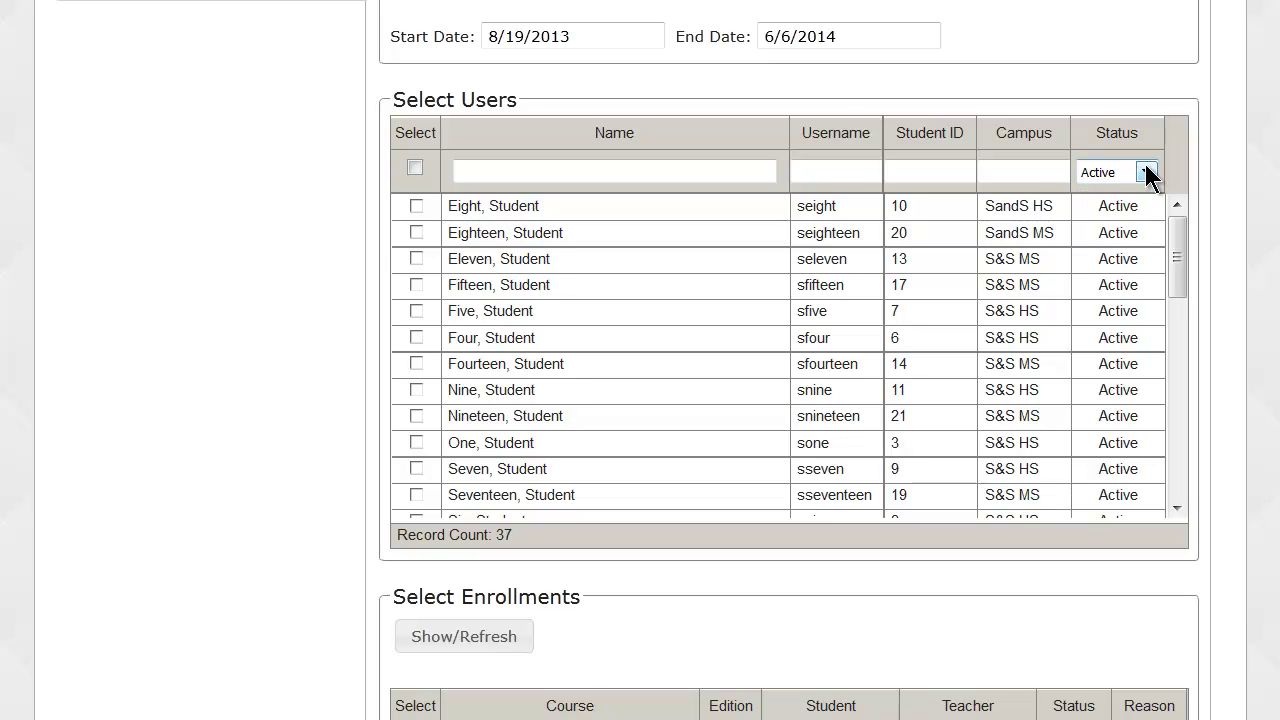
left_click(740, 172)
type("sally")
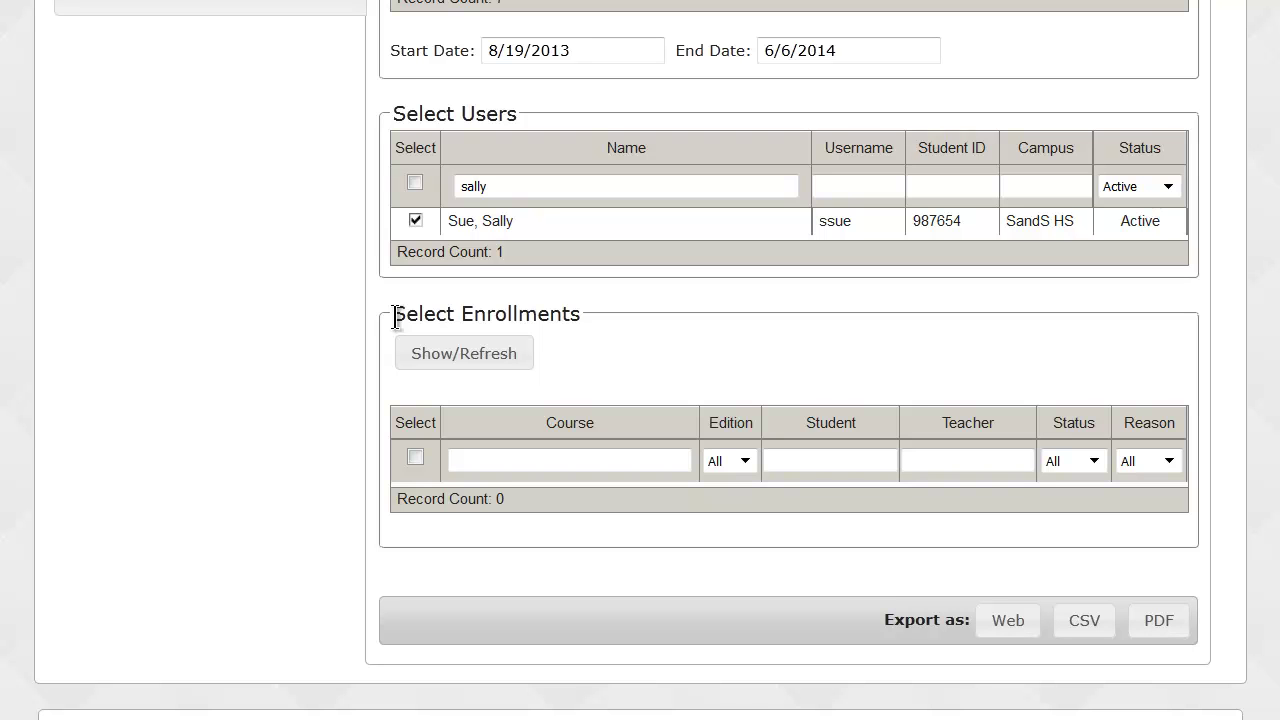
left_click(468, 352)
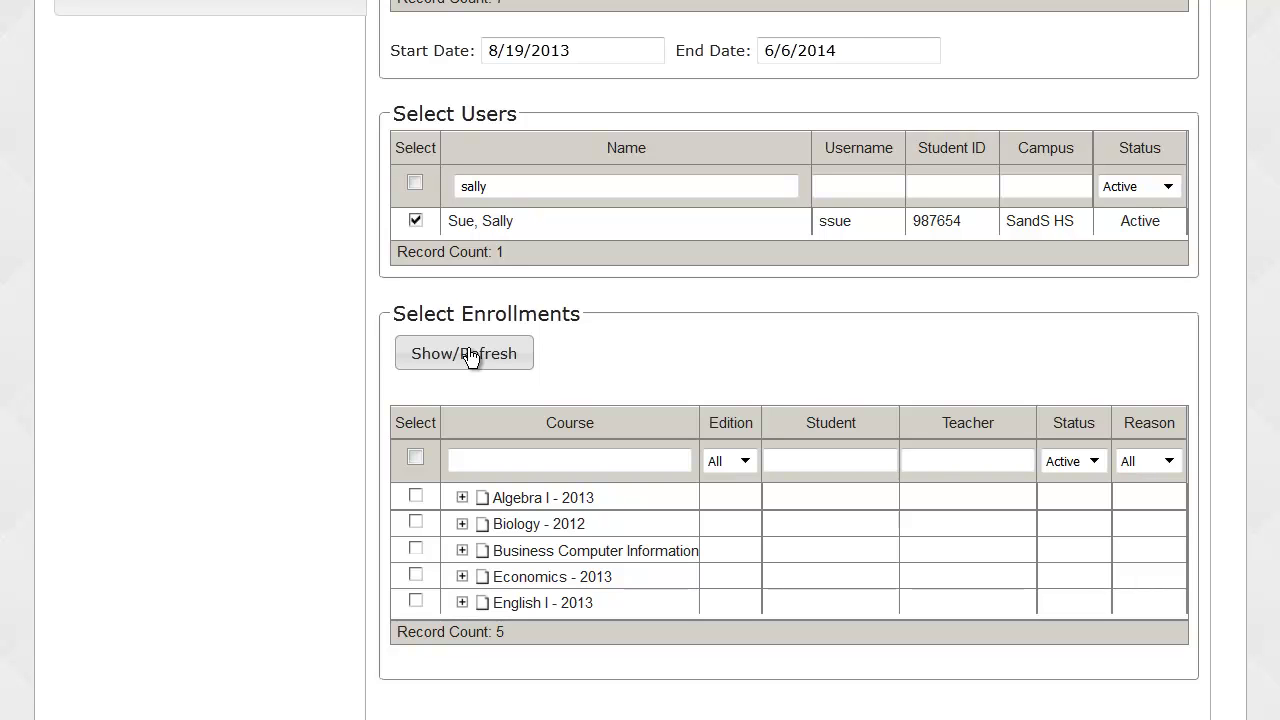
Toggle enrollment select-all off, set enrollment status to Archived and reason to Complete.
left_click(416, 458)
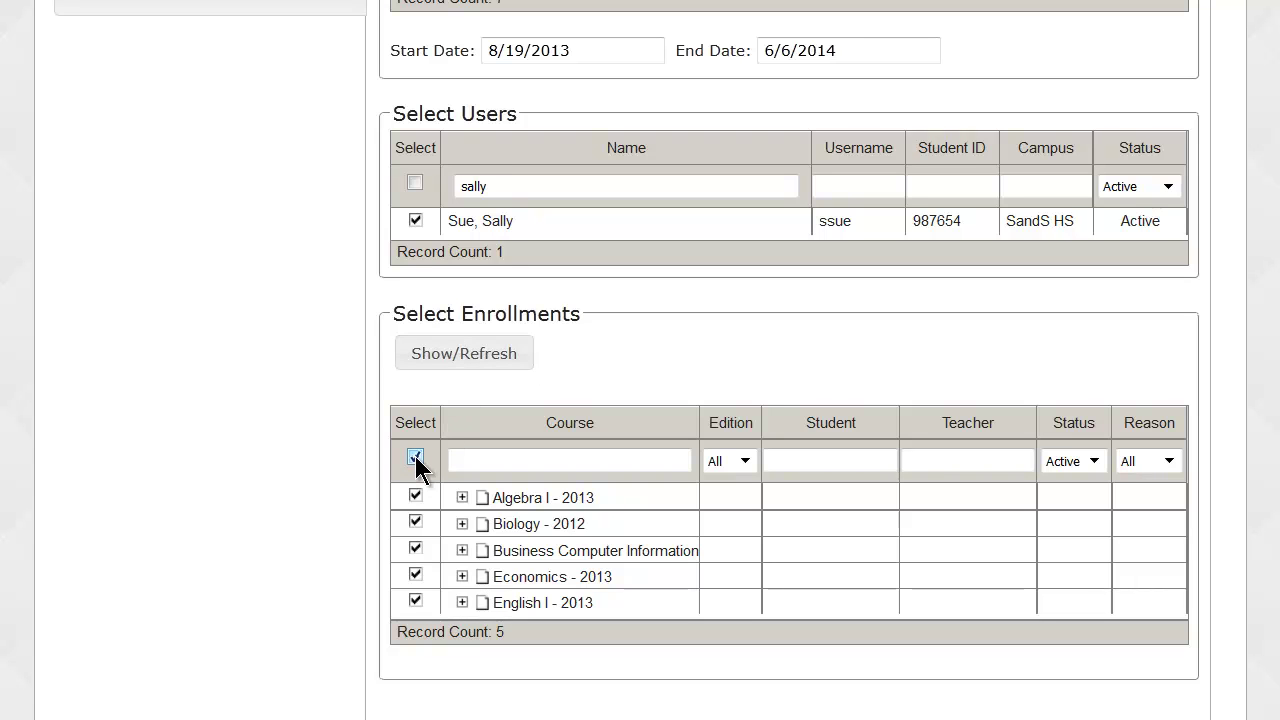
left_click(415, 456)
left_click(1095, 461)
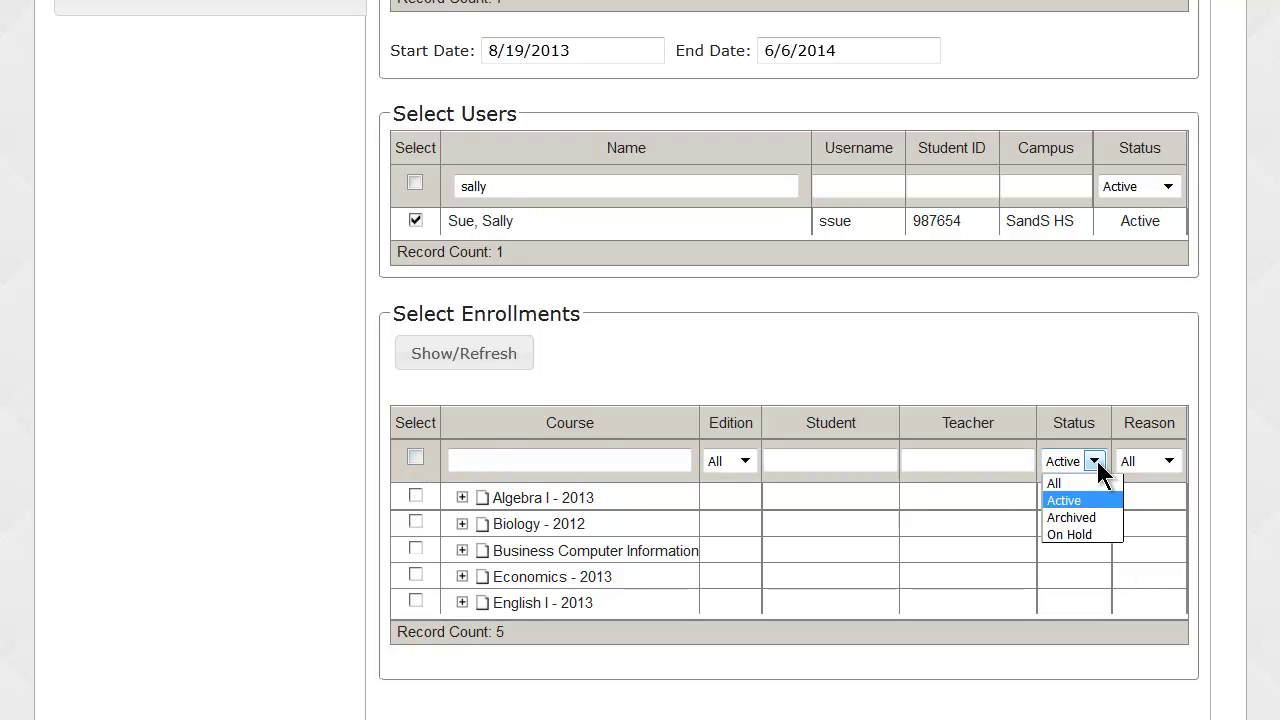
left_click(1097, 517)
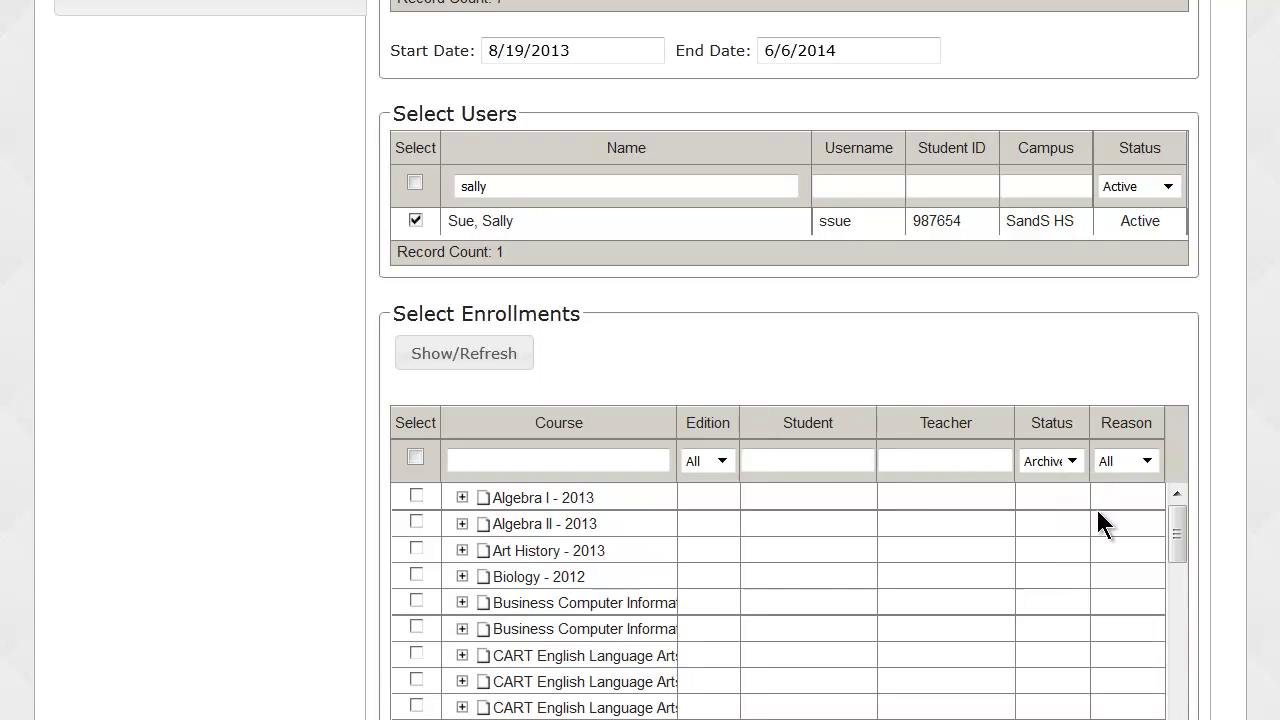
left_click(1148, 462)
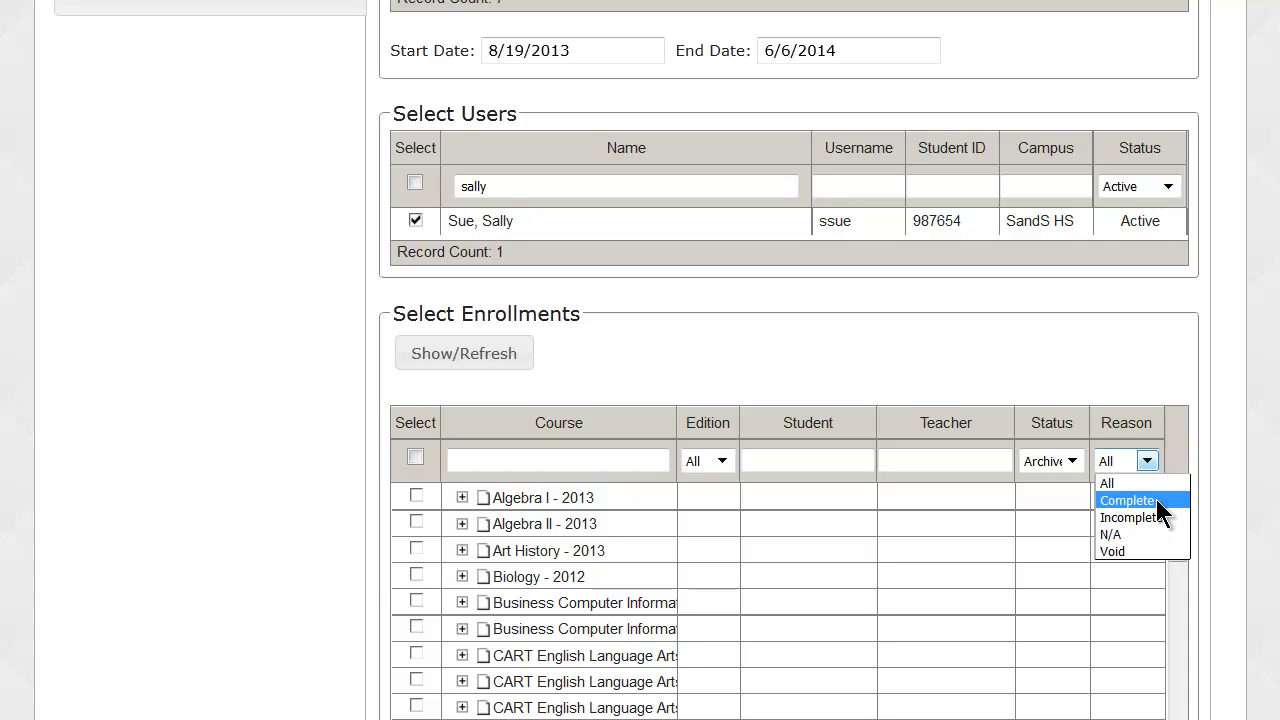
left_click(1130, 500)
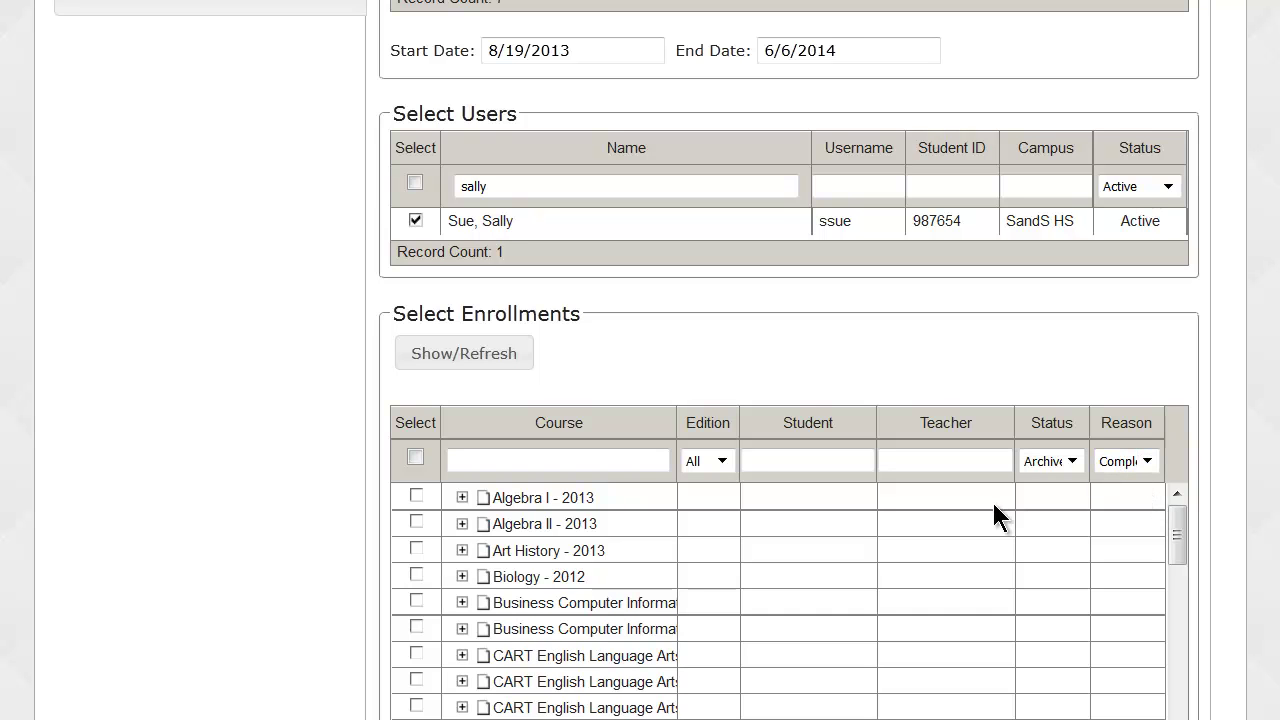
Switch enrollment status back to Active, refresh, and select all five enrollments, Algebra I through English I.
scroll(993, 512, "down", 1)
scroll(995, 515, "up", 1)
scroll(995, 515, "up", 6)
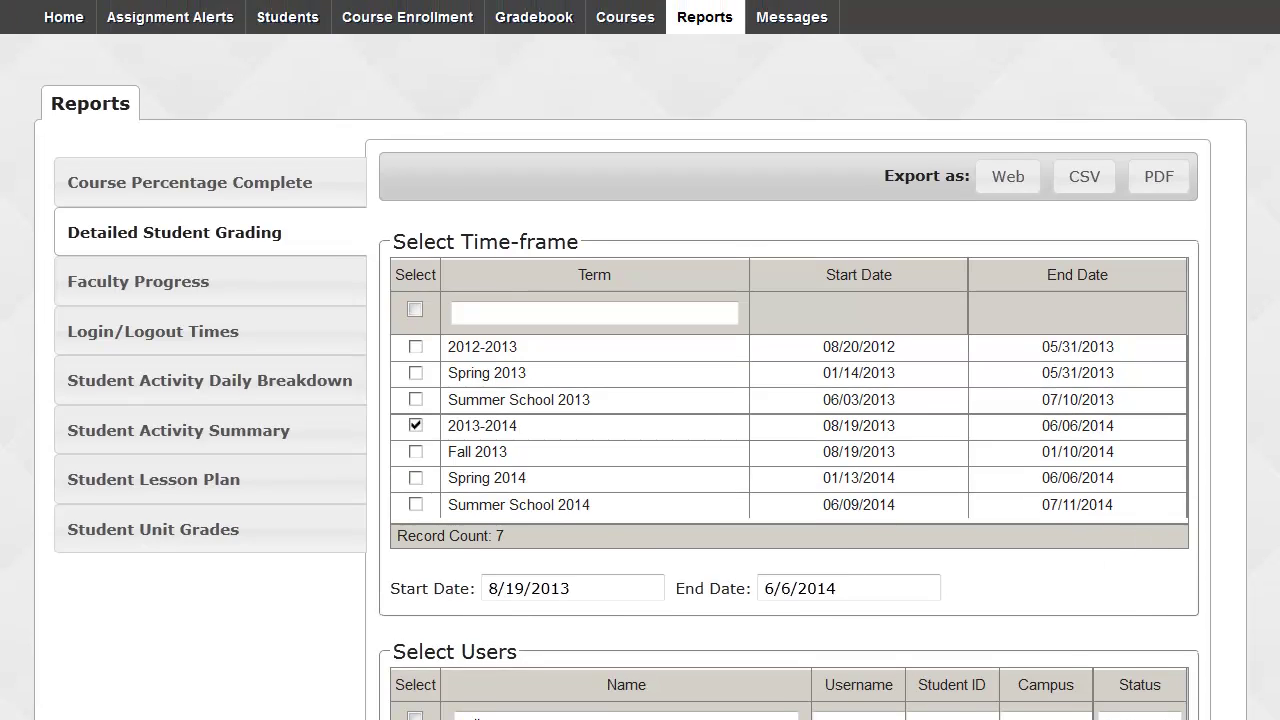
scroll(1009, 514, "down", 4)
scroll(1095, 360, "down", 3)
left_click(1060, 309)
left_click(1042, 347)
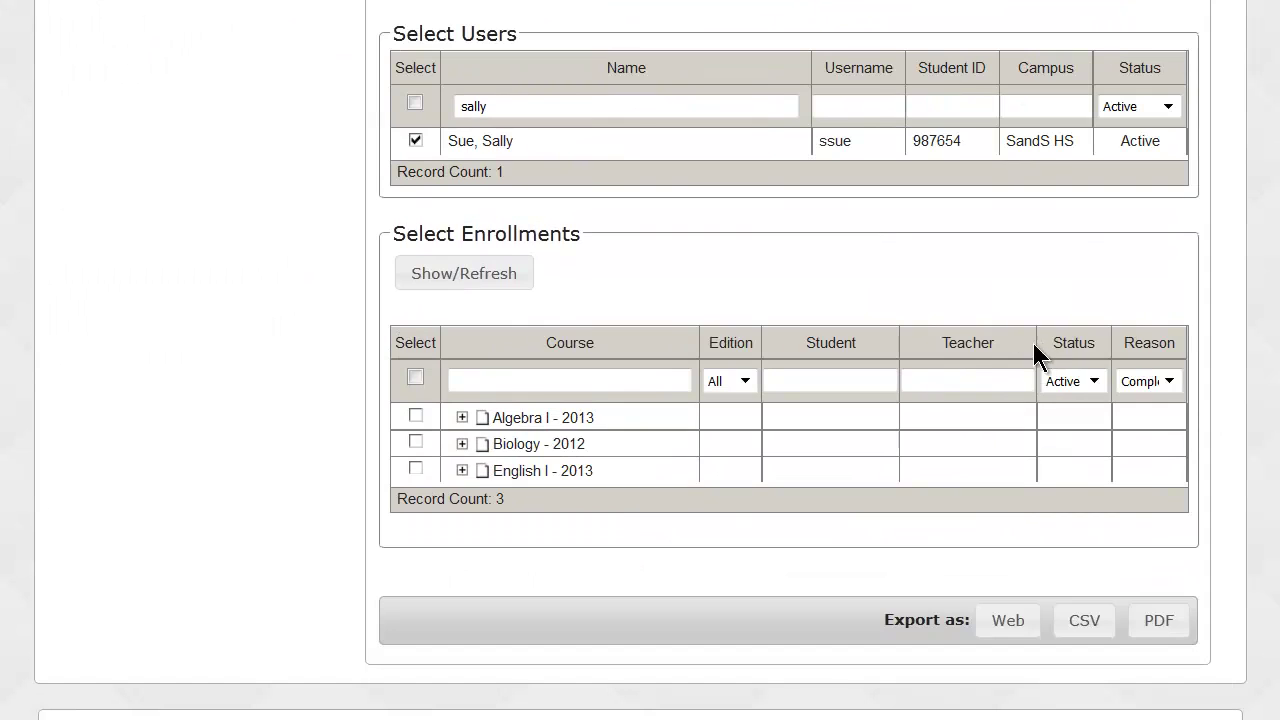
left_click(420, 277)
left_click(414, 455)
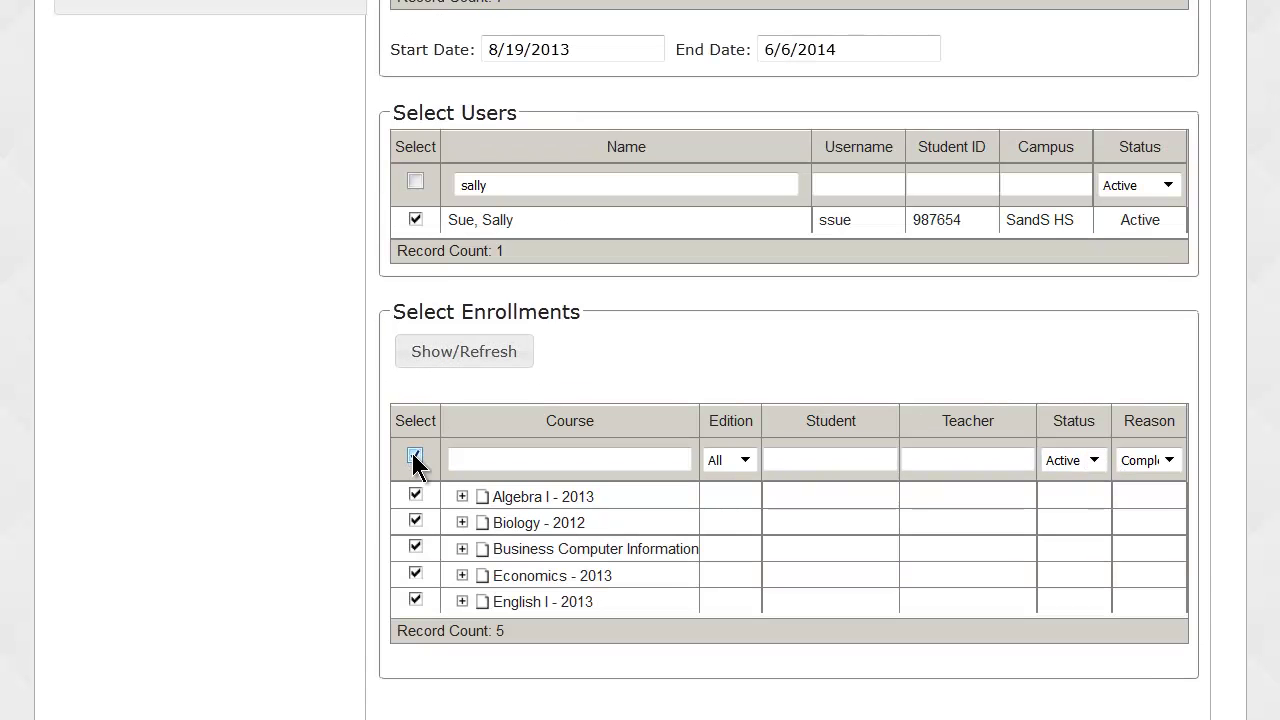
scroll(257, 447, "down", 2)
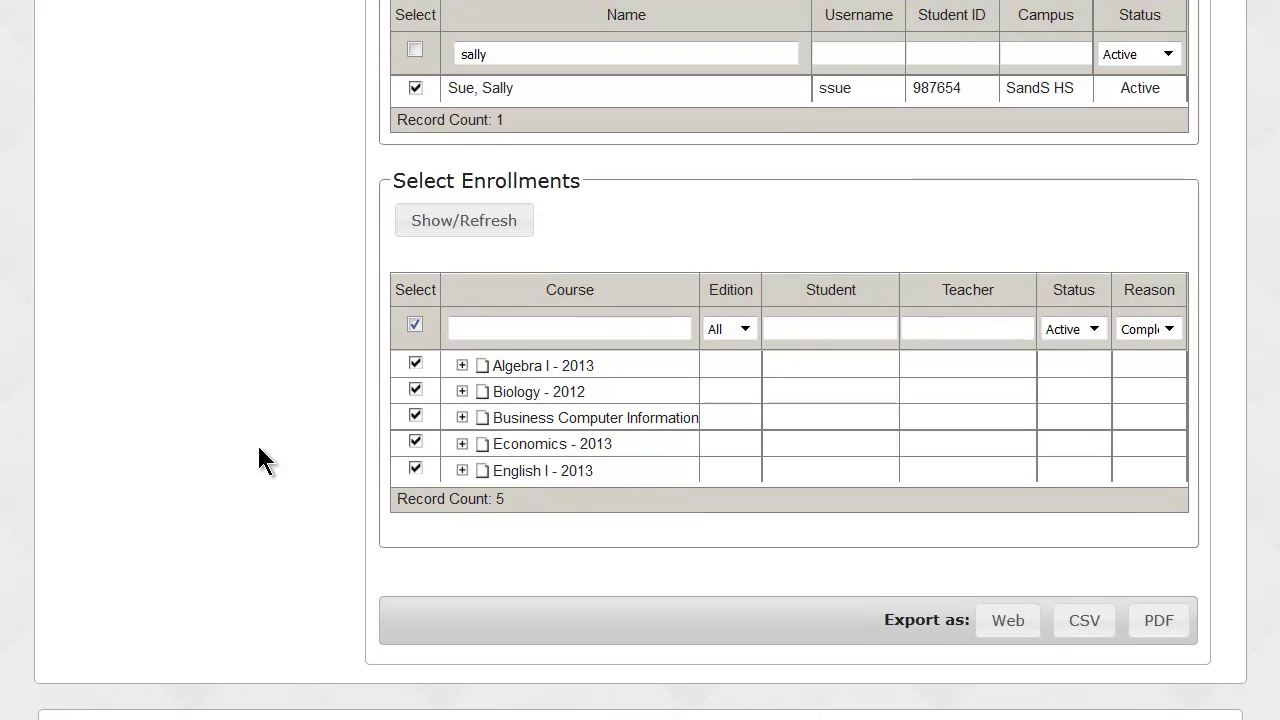
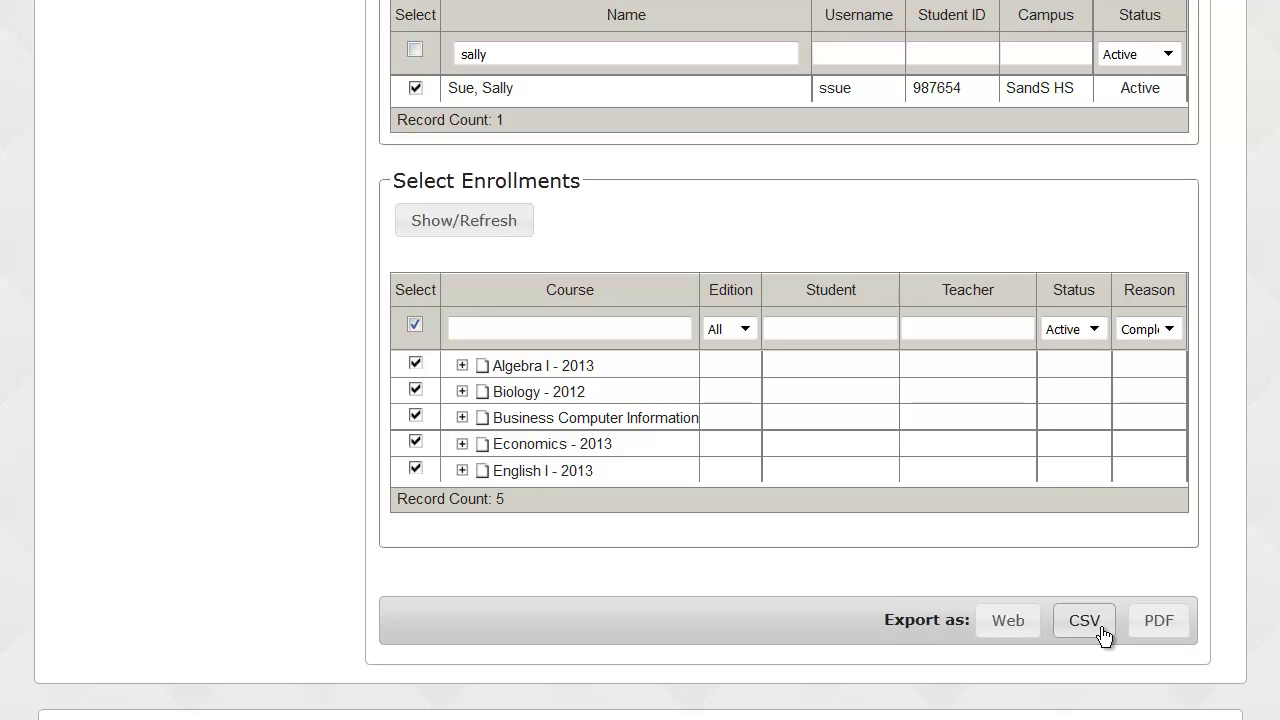
Export the Detailed Student Grading Report to PDF and open it in Adobe Reader.
left_click(1157, 621)
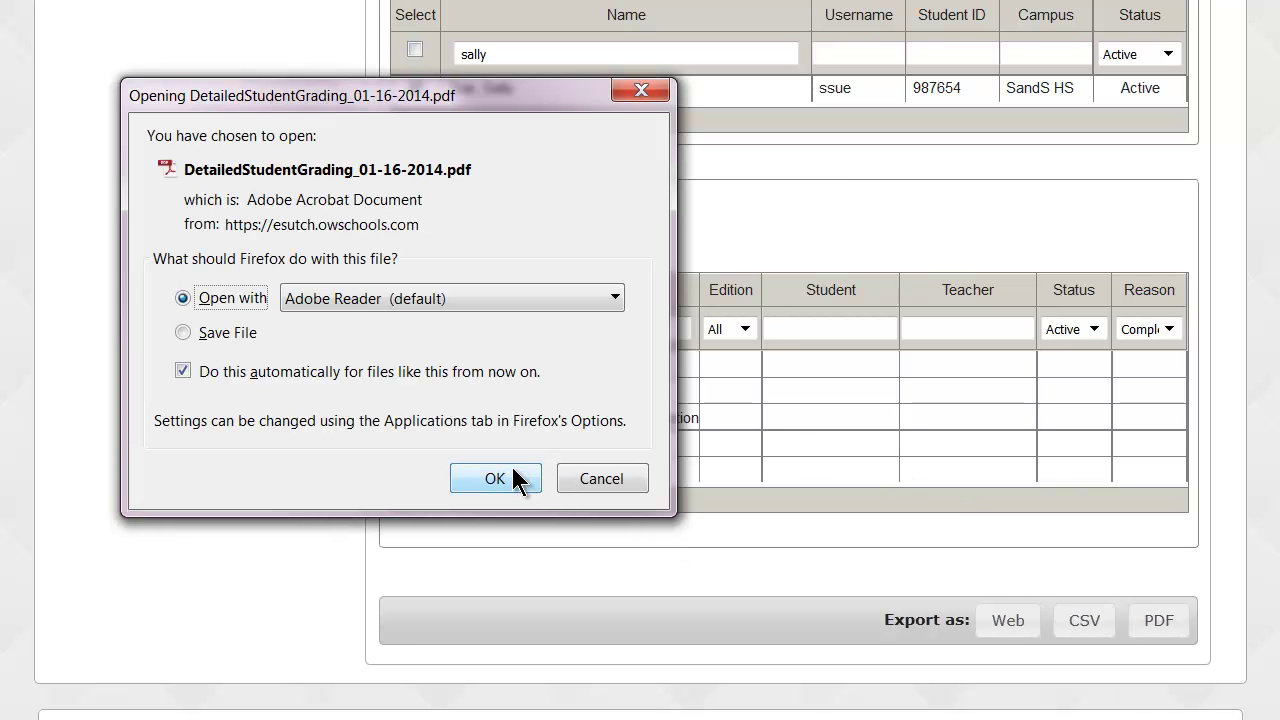
left_click(516, 478)
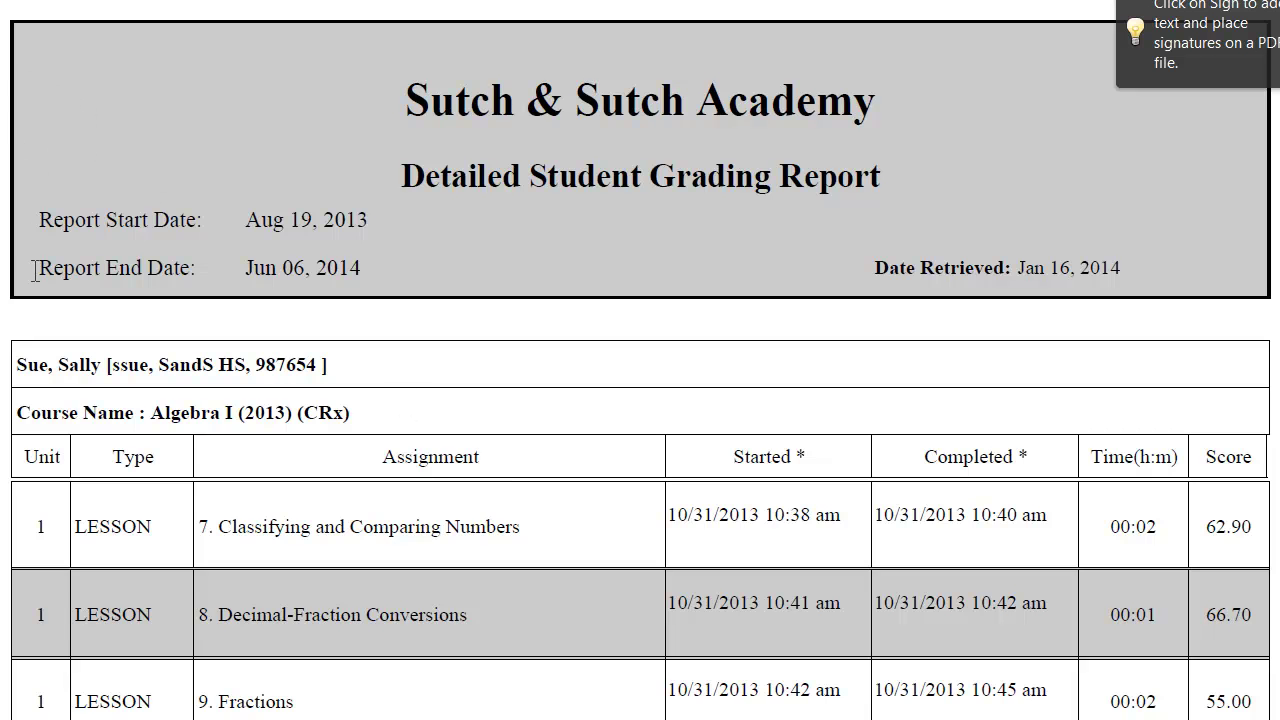
scroll(3, 302, "down", 2)
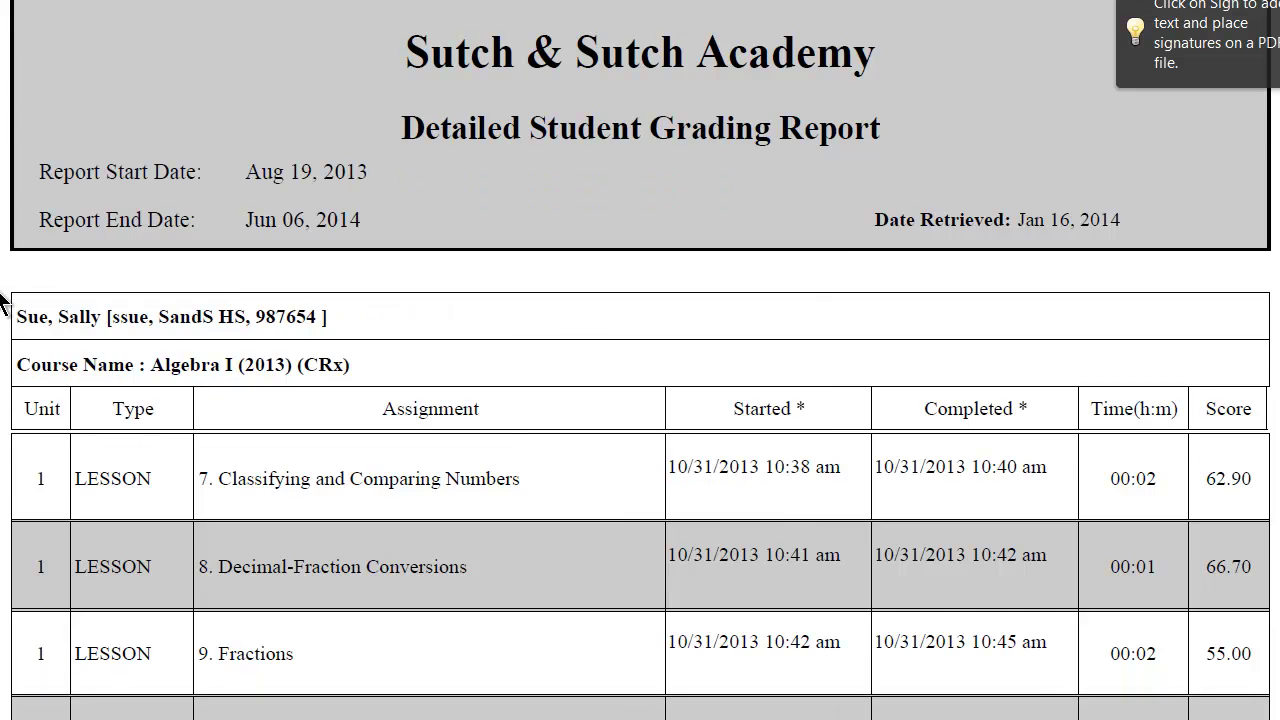
scroll(3, 302, "down", 2)
left_click_drag(16, 172, 183, 175)
left_click_drag(18, 222, 370, 225)
scroll(370, 225, "down", 3)
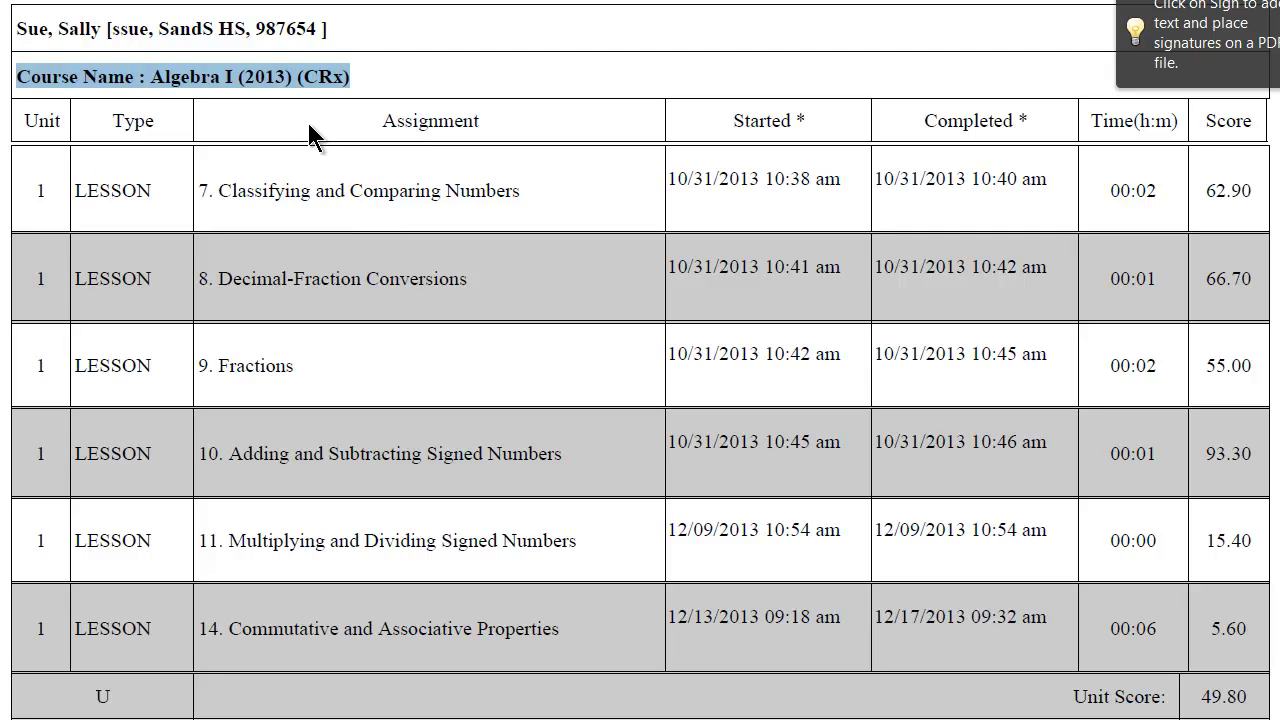
left_click(386, 51)
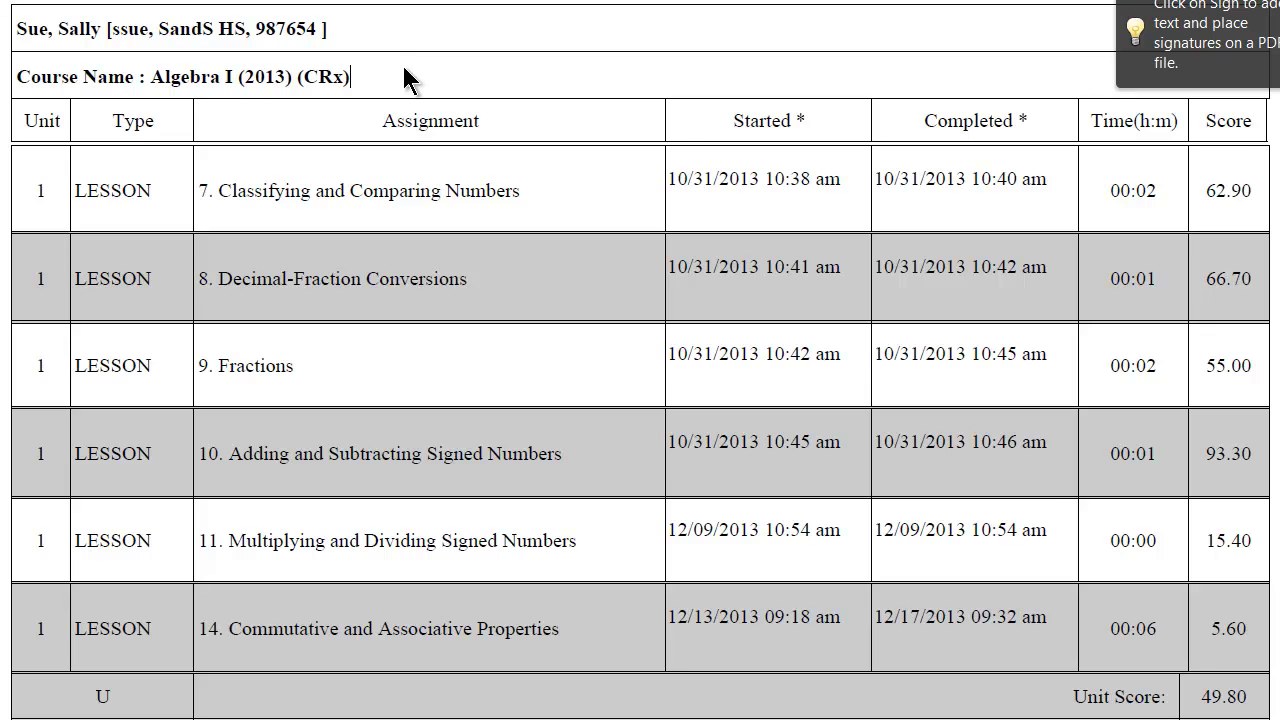
left_click_drag(669, 179, 1163, 190)
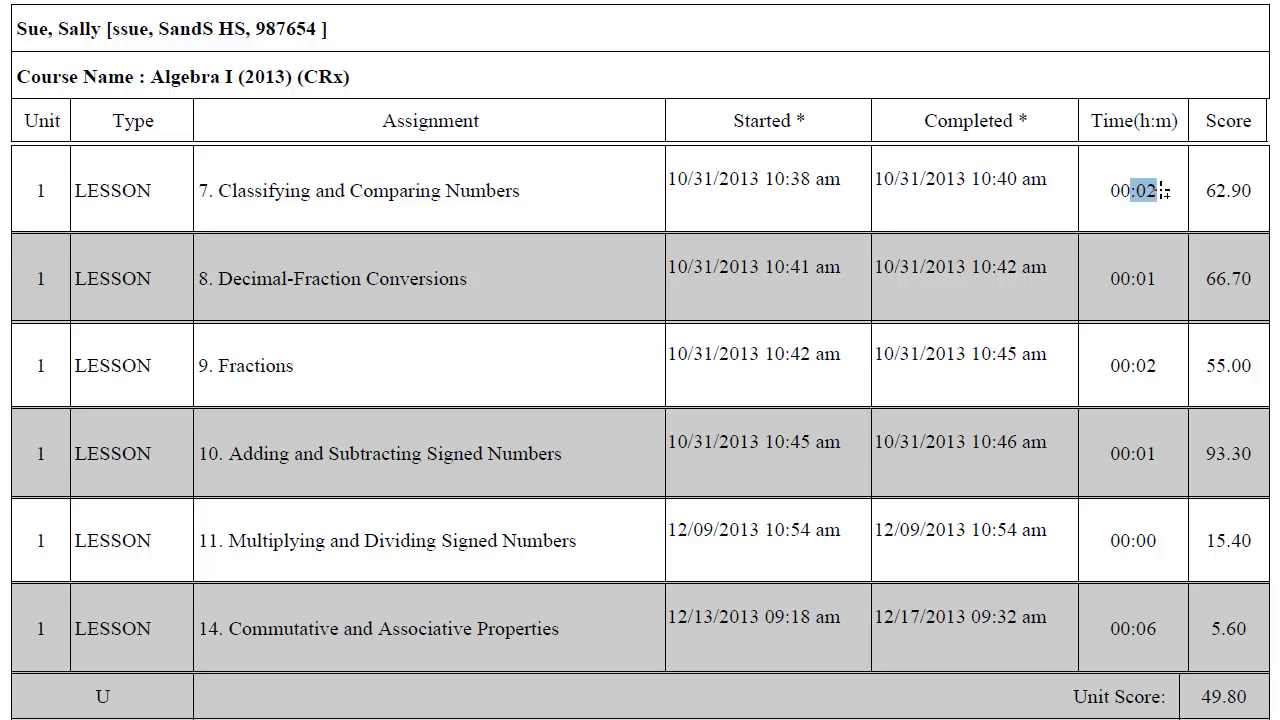
left_click_drag(1204, 191, 1258, 197)
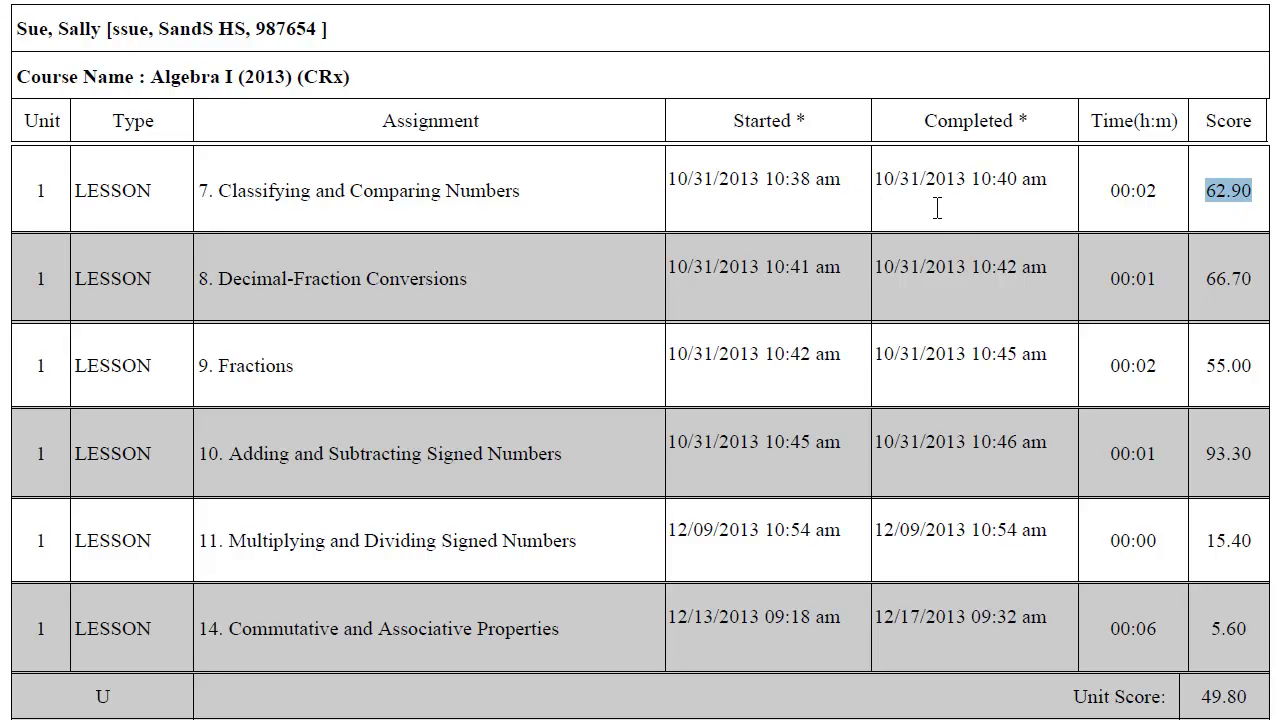
left_click(1116, 214)
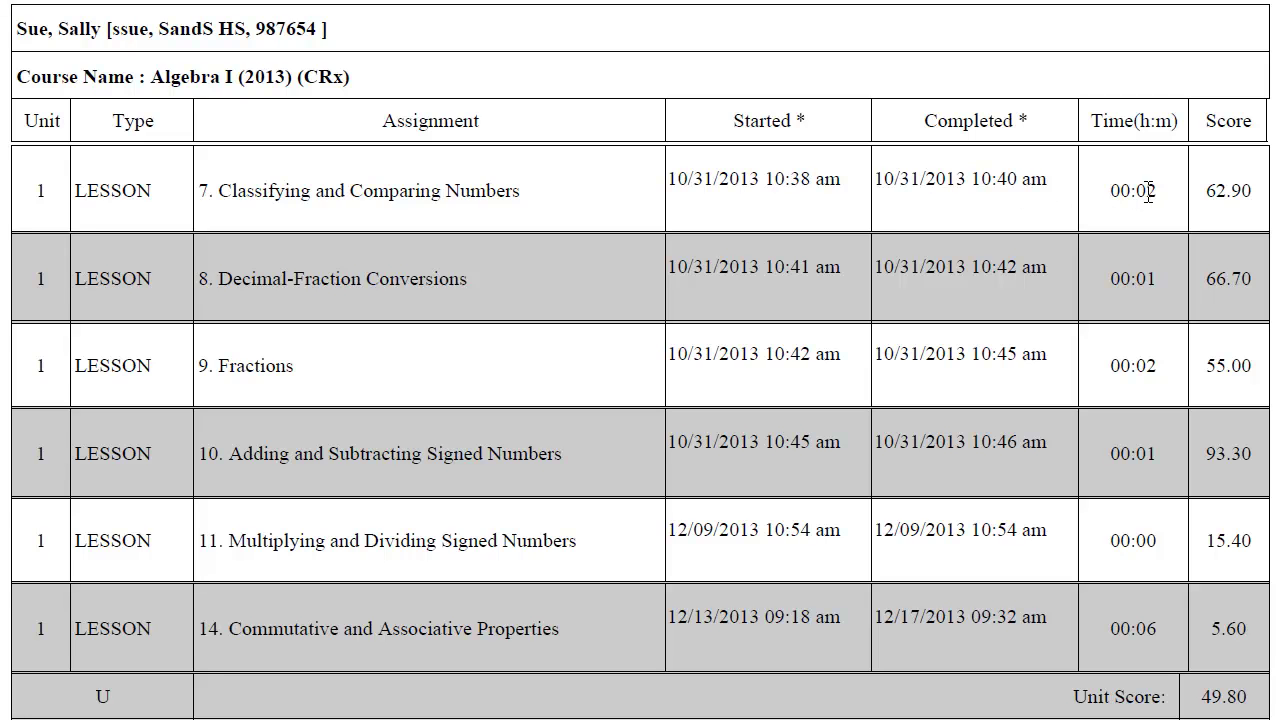
left_click_drag(1146, 192, 1160, 198)
left_click(1146, 185)
triple_click(1150, 189)
left_click(1142, 208)
left_click(1138, 215)
scroll(1138, 215, "down", 3)
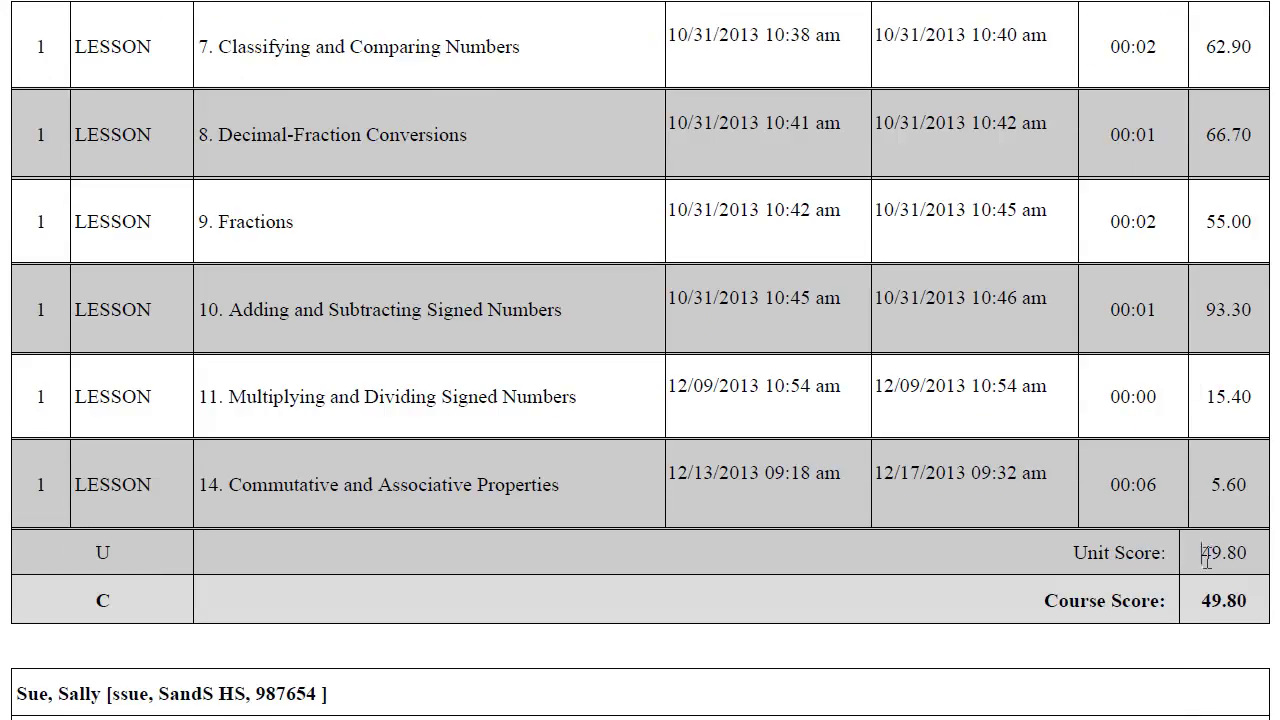
left_click_drag(1203, 556, 1257, 553)
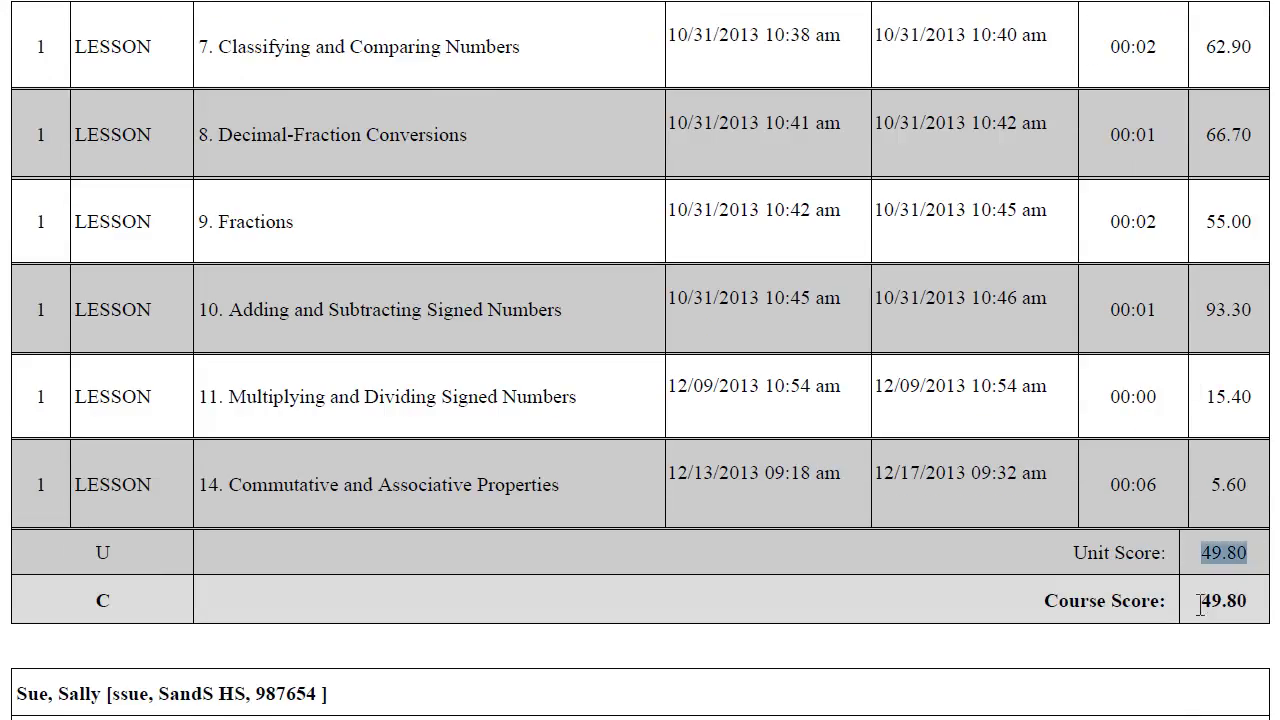
left_click_drag(1202, 600, 1258, 600)
scroll(1258, 592, "down", 5)
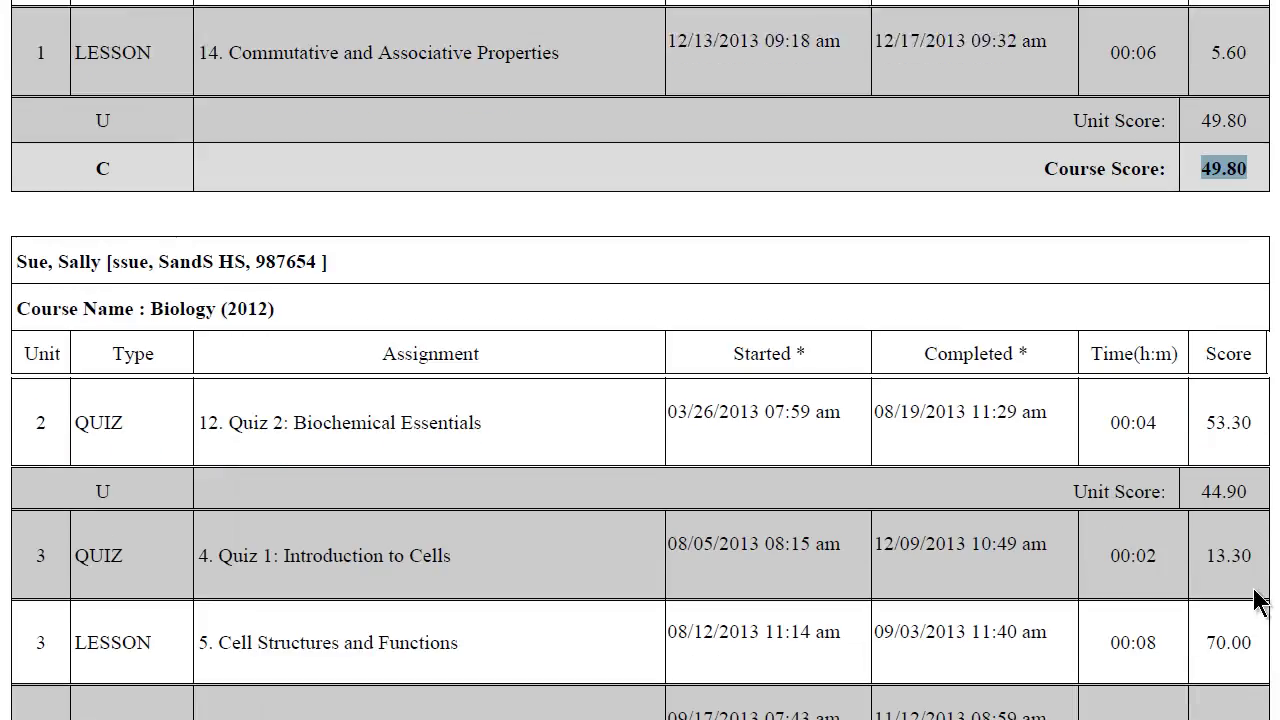
Scroll through the Biology and Business Computer Information Systems grade tables.
scroll(1258, 600, "down", 3)
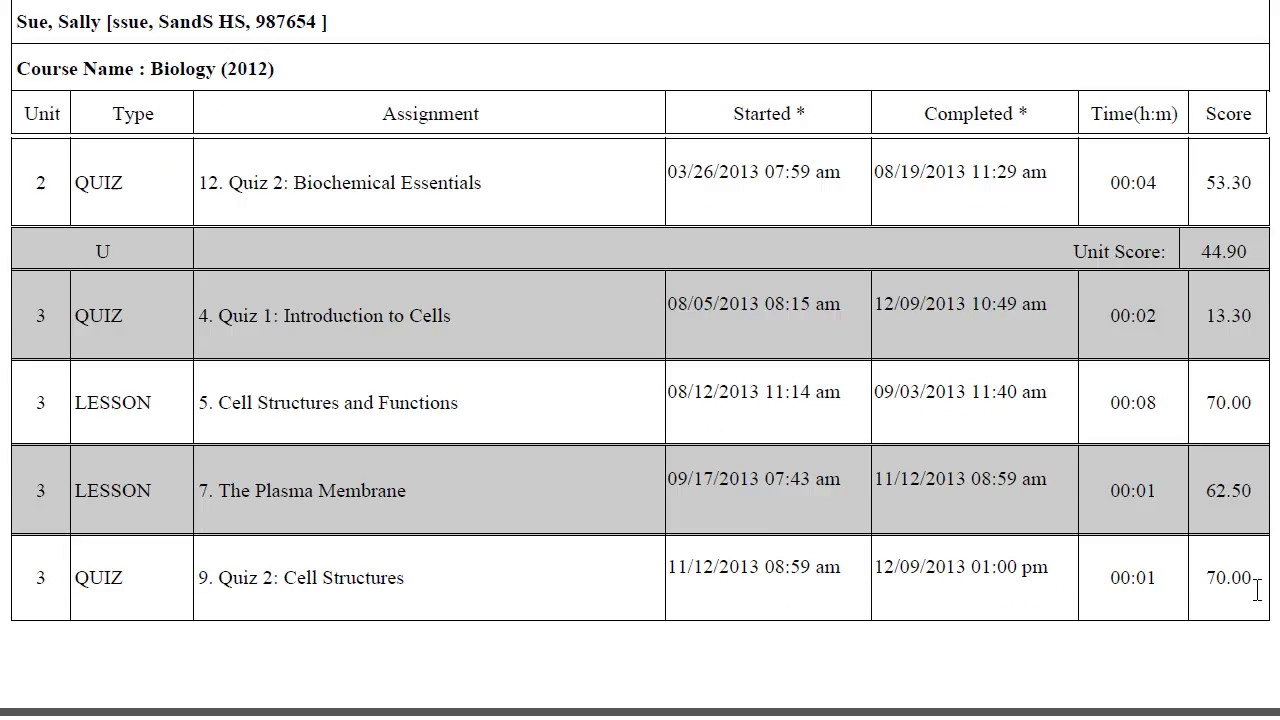
scroll(1258, 592, "down", 4)
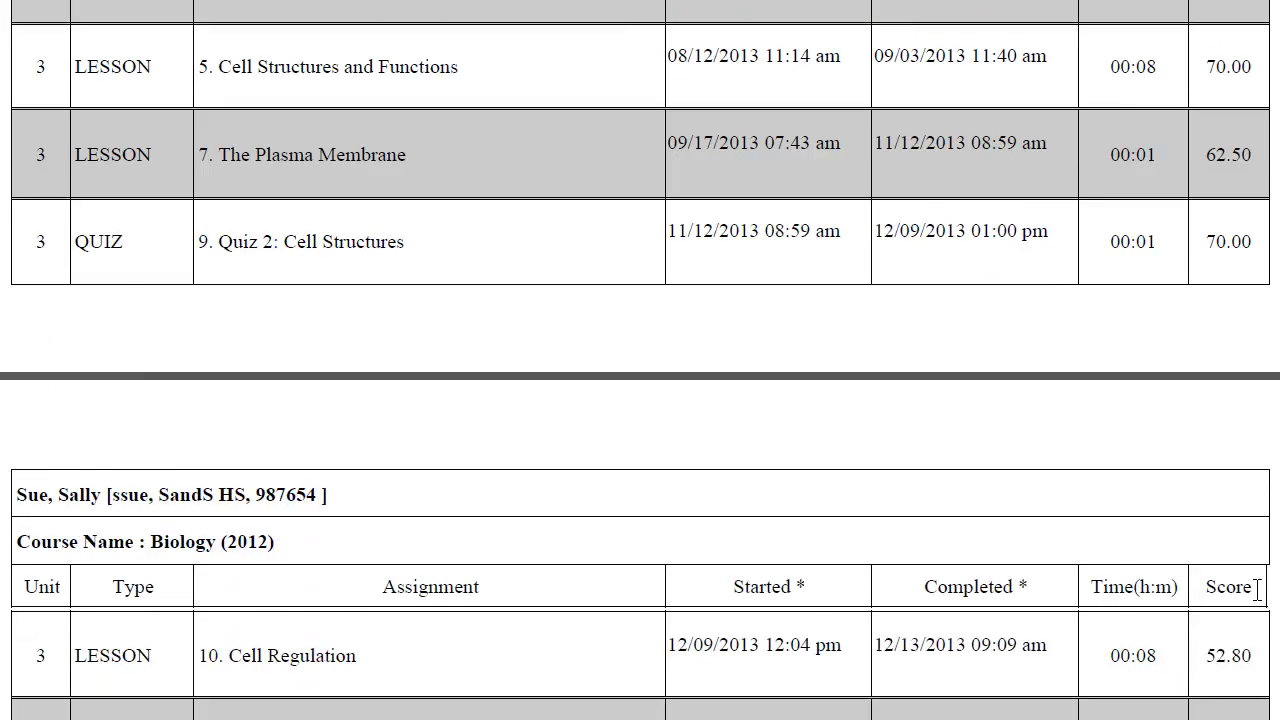
scroll(1258, 592, "down", 8)
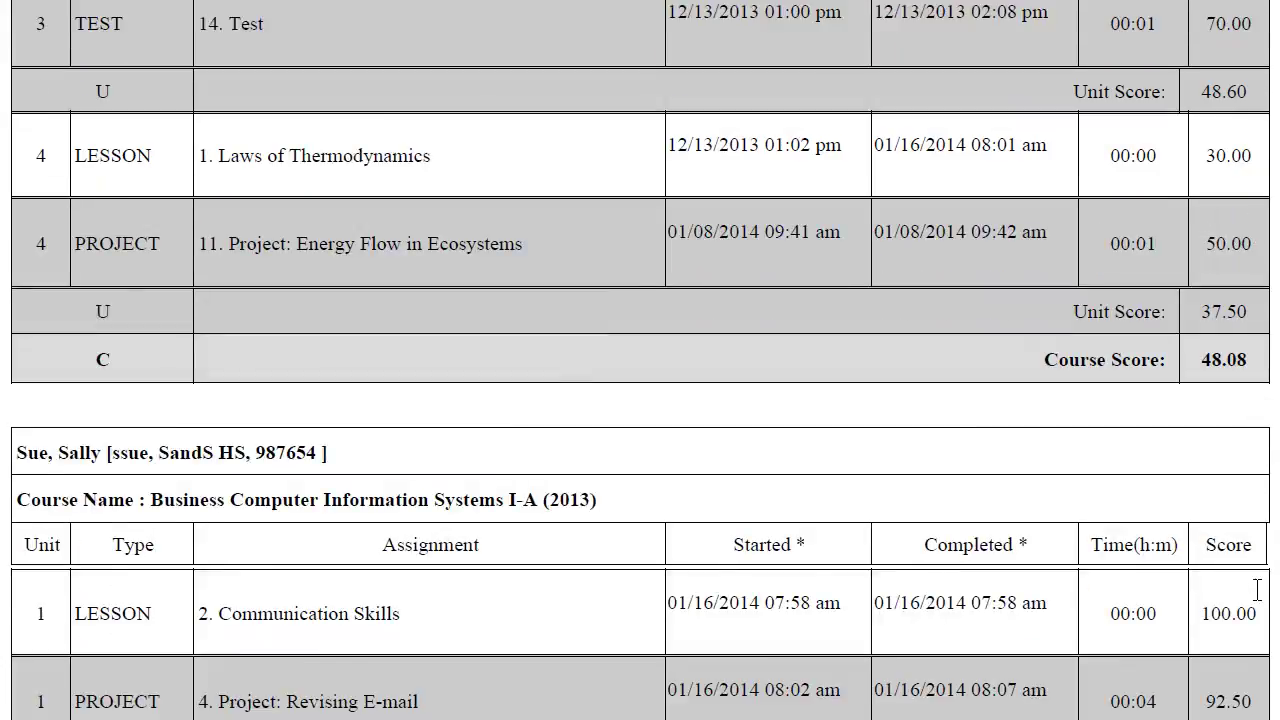
scroll(1258, 590, "down", 4)
scroll(1258, 601, "down", 1)
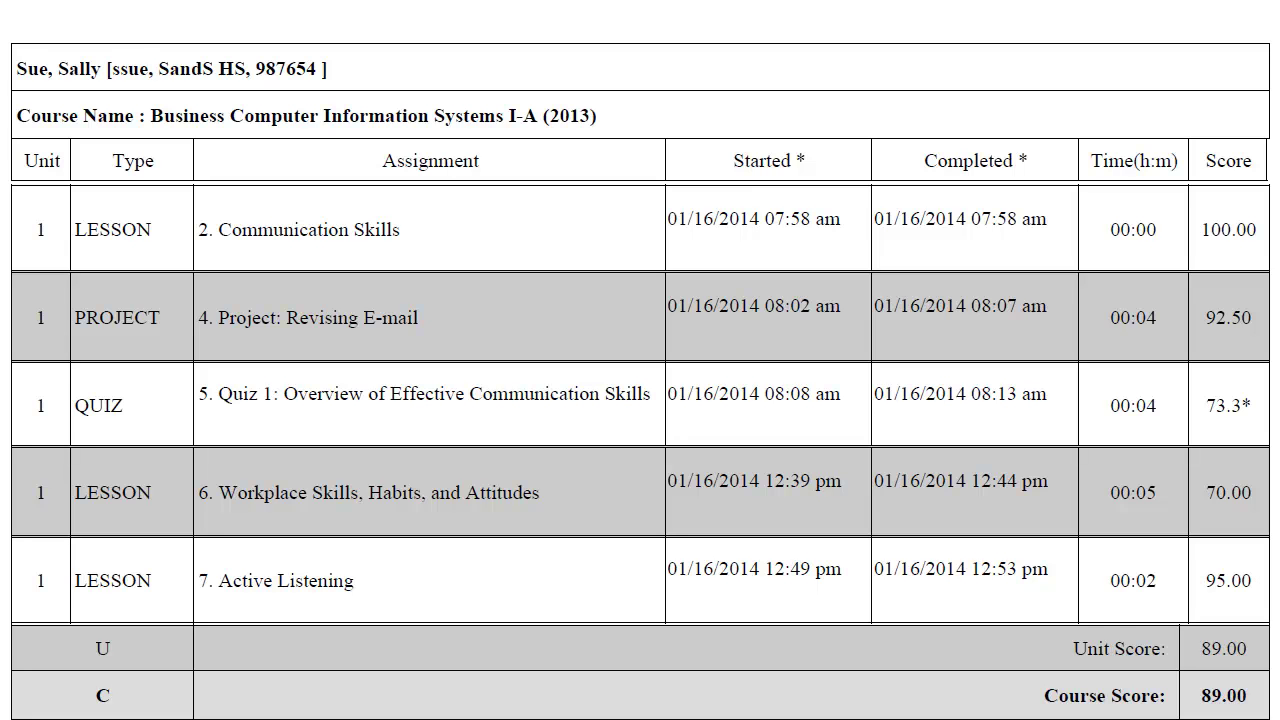
Highlight the Completed and Started asterisks and the first Business course start time.
left_click_drag(1018, 160, 1030, 168)
left_click_drag(791, 166, 814, 168)
left_click_drag(766, 218, 840, 228)
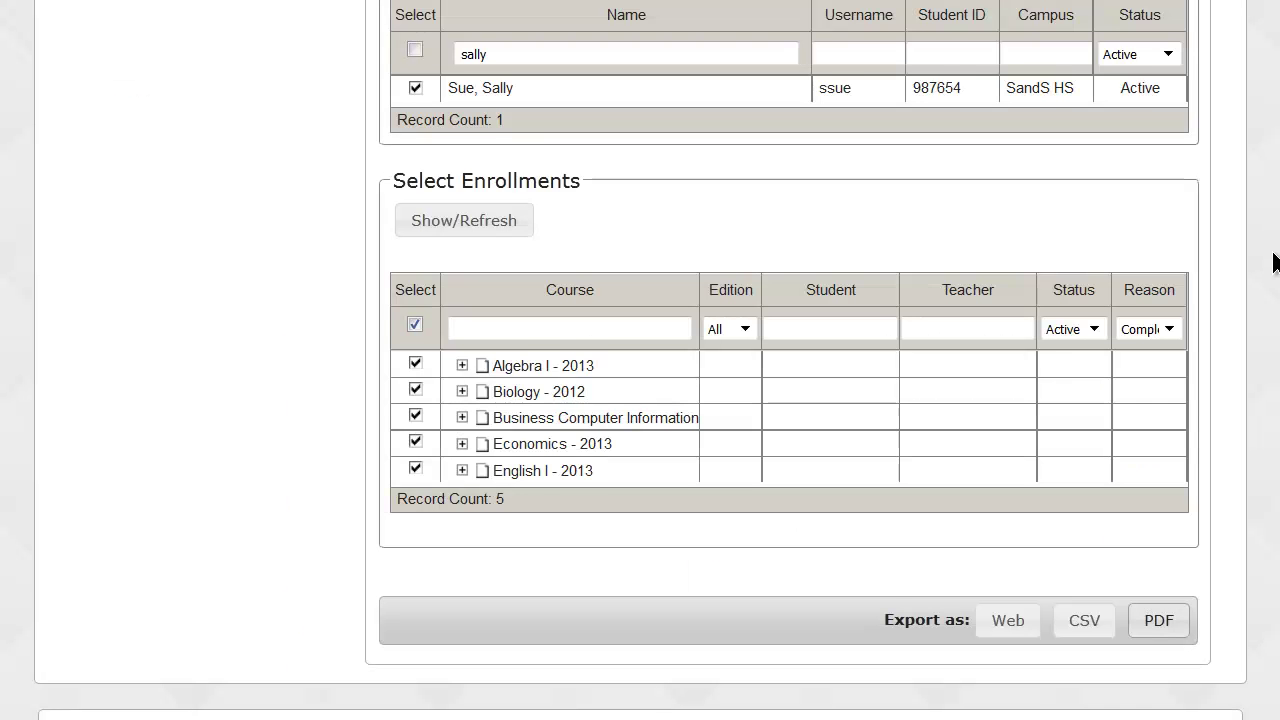
scroll(1276, 258, "up", 7)
Return to the Reports overview page and scroll down to the report types.
scroll(1276, 258, "up", 1)
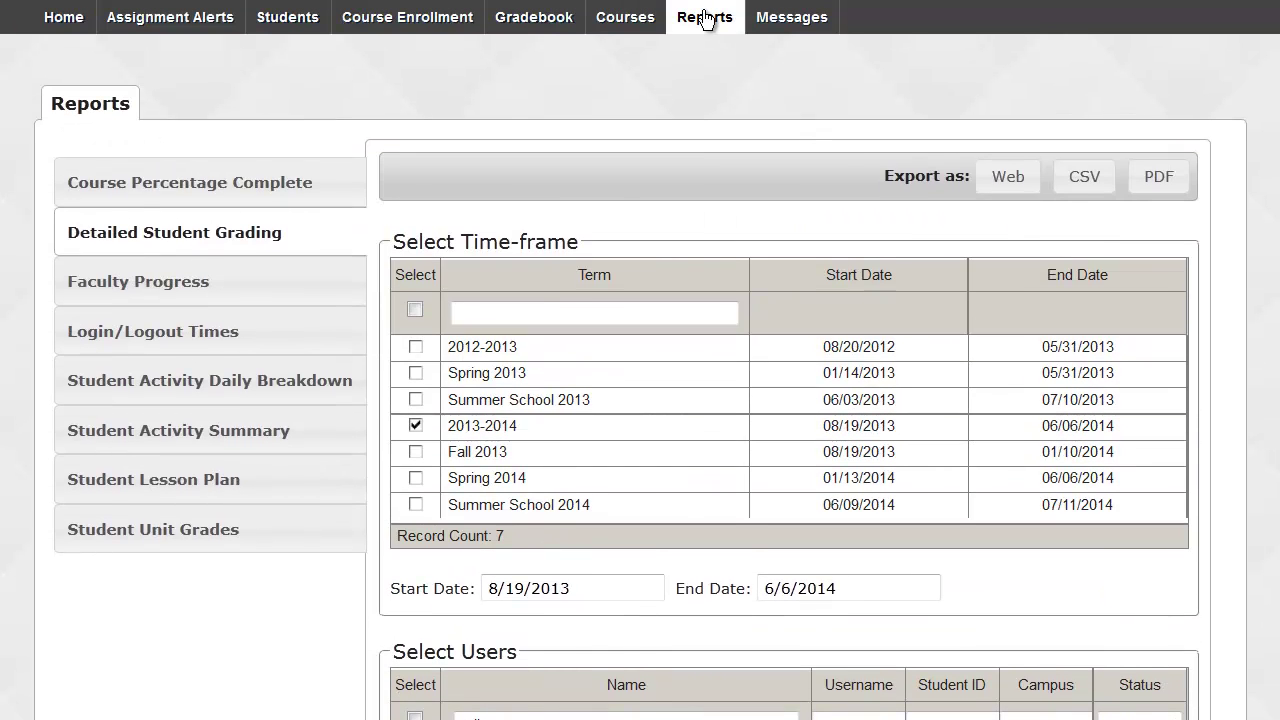
left_click(705, 19)
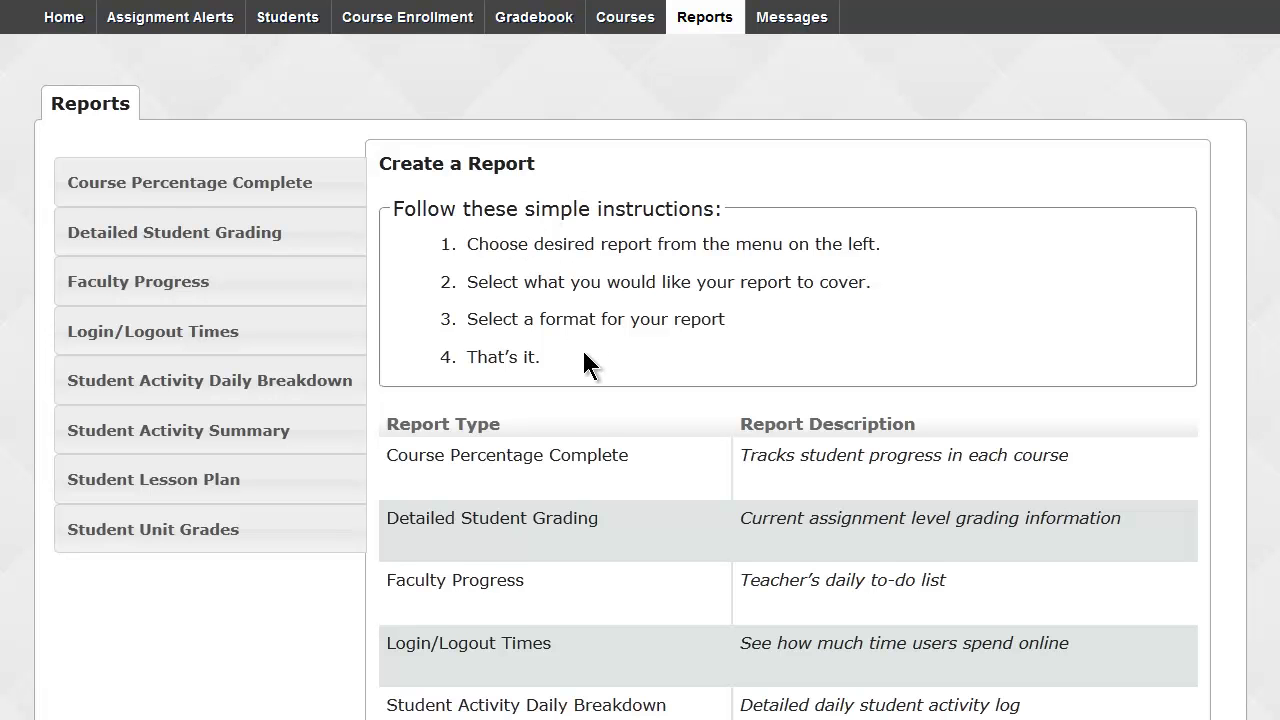
scroll(583, 351, "down", 3)
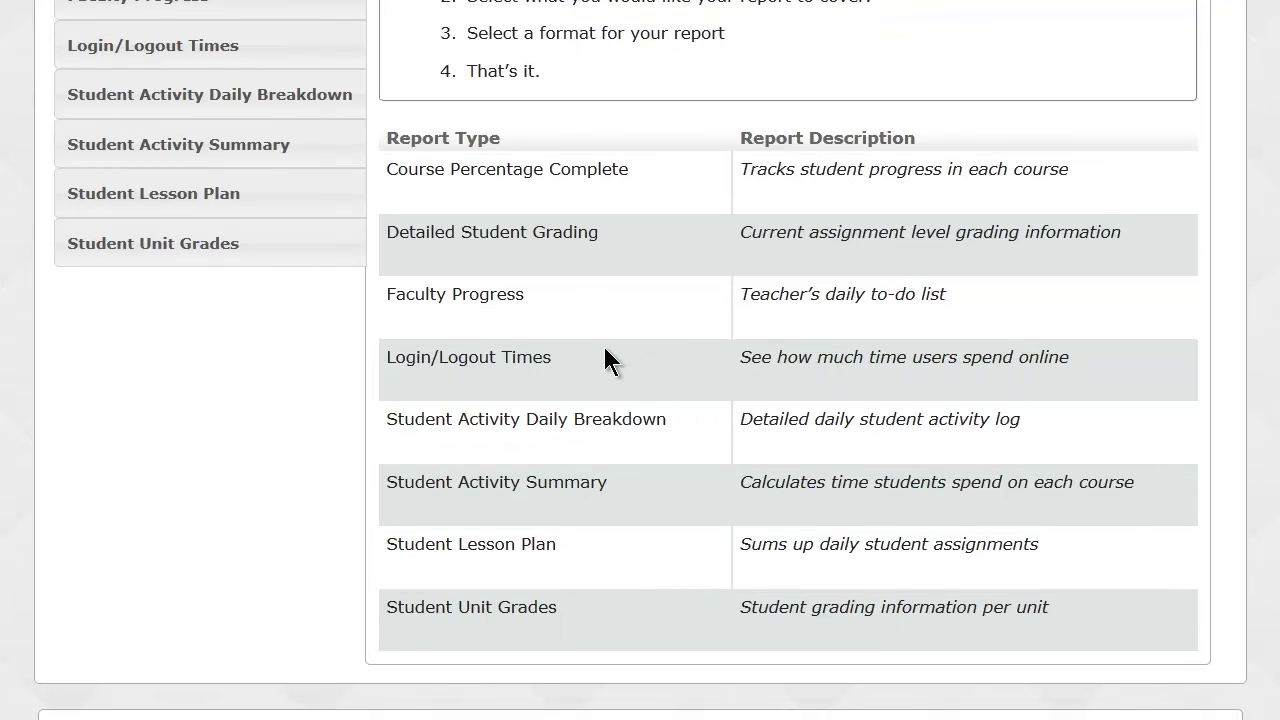
Highlight the Course Percentage Complete, Faculty Progress, Login/Logout Times and Student Activity Daily Breakdown report types.
left_click_drag(630, 170, 392, 172)
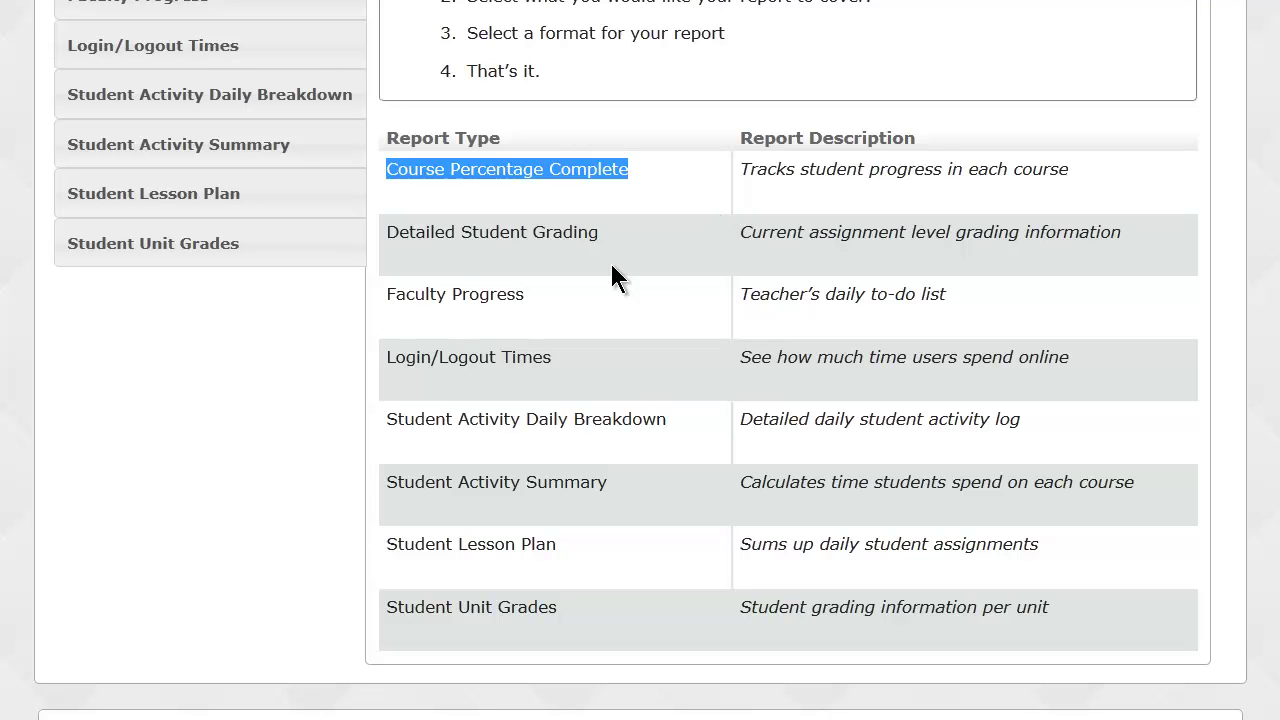
left_click_drag(545, 293, 385, 296)
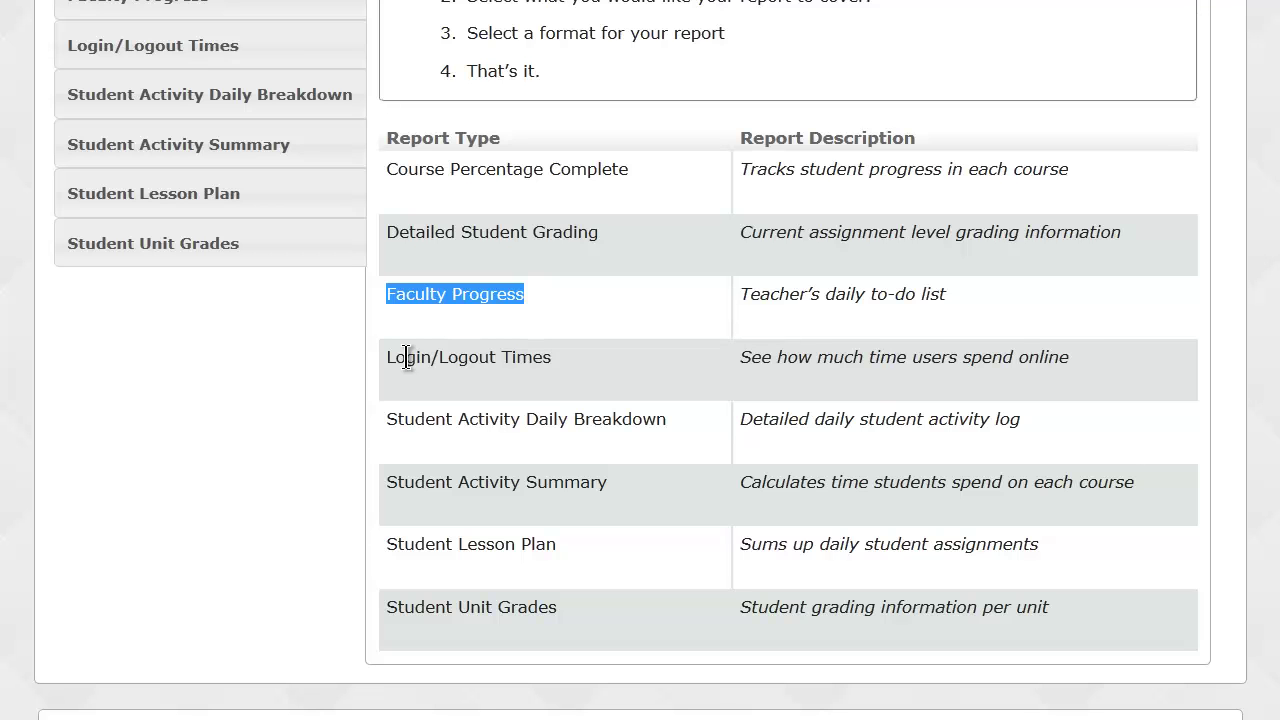
left_click_drag(384, 357, 566, 364)
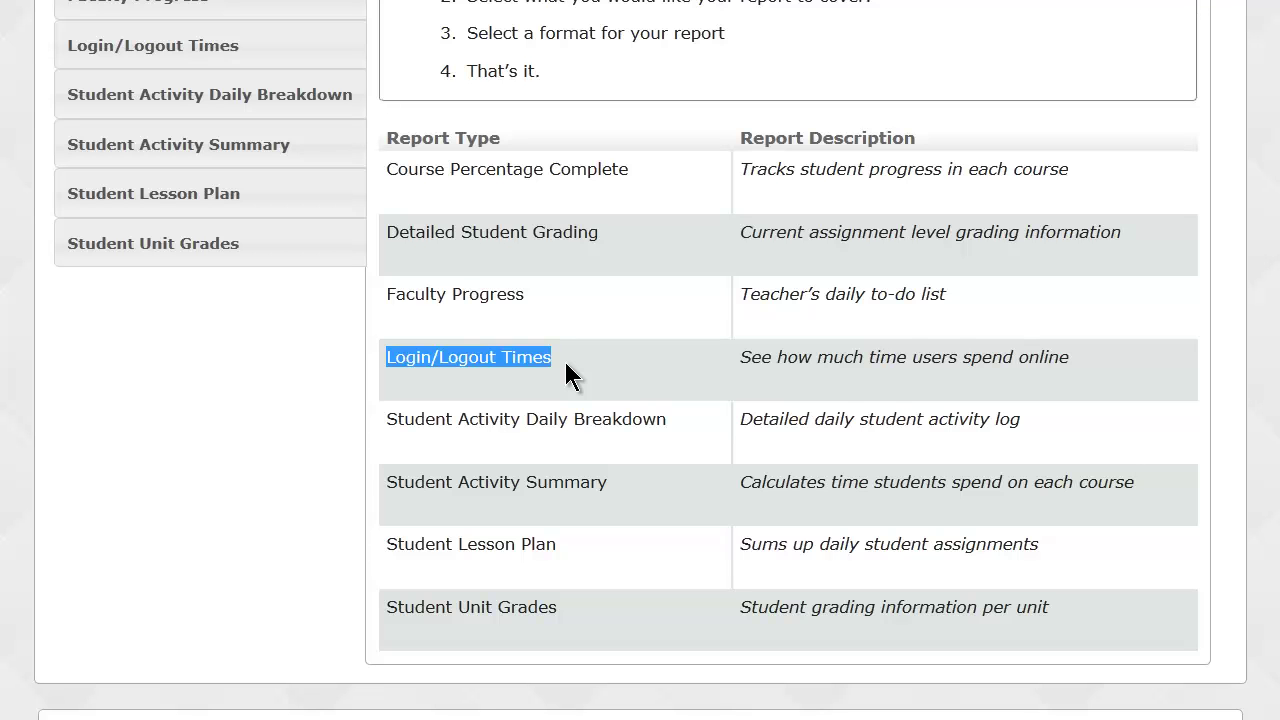
left_click_drag(388, 416, 674, 437)
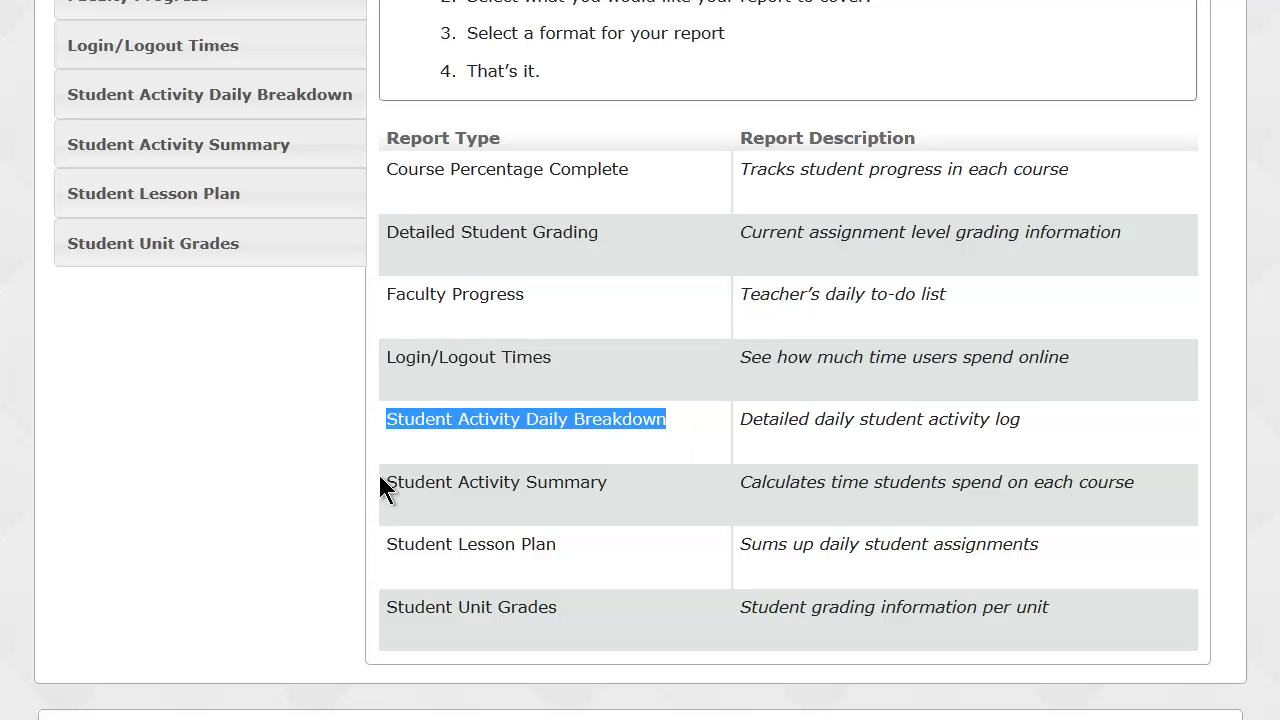
Highlight Student Activity Summary, Student Lesson Plan and Student Unit Grades, then scroll back to the top.
left_click_drag(390, 484, 617, 490)
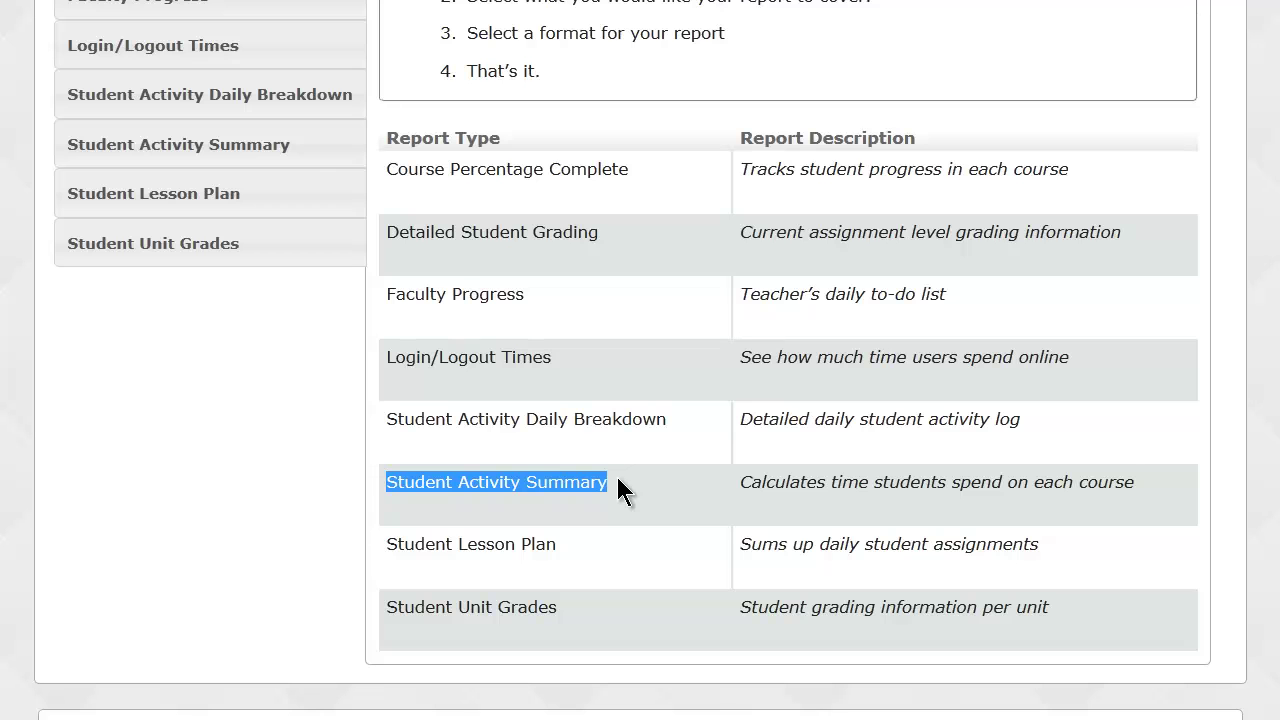
left_click_drag(384, 540, 566, 541)
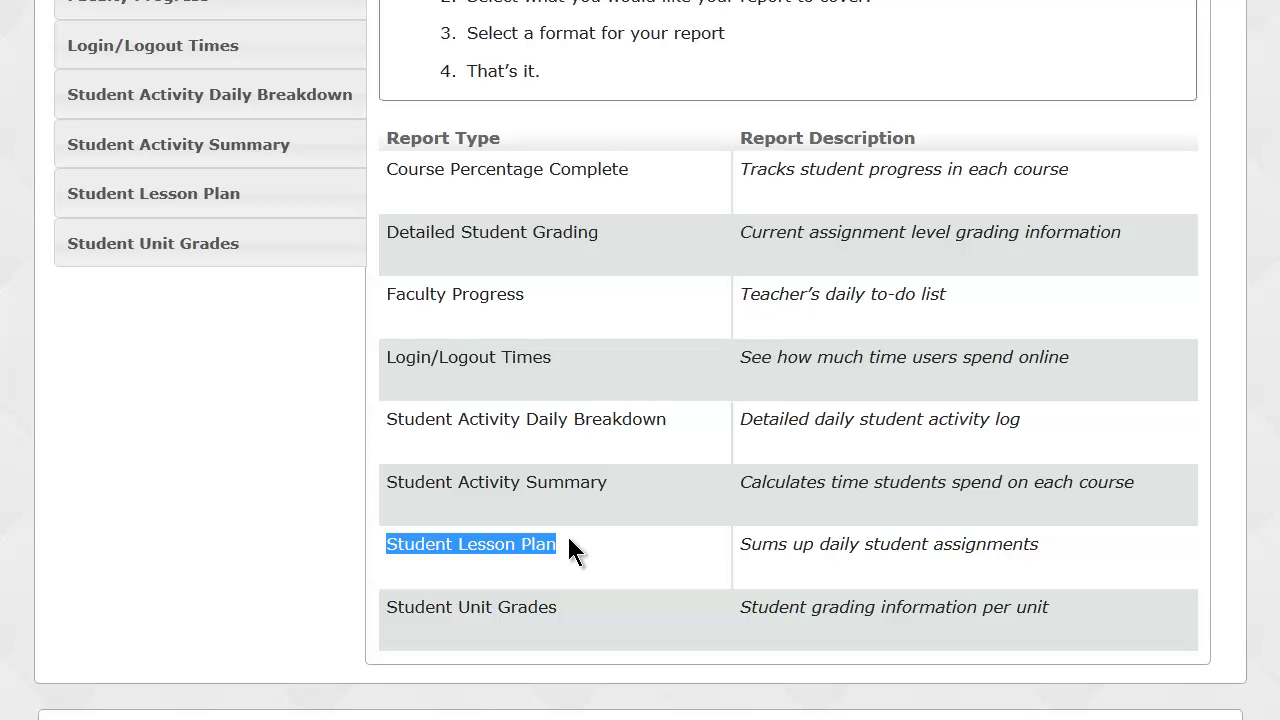
left_click_drag(389, 606, 558, 620)
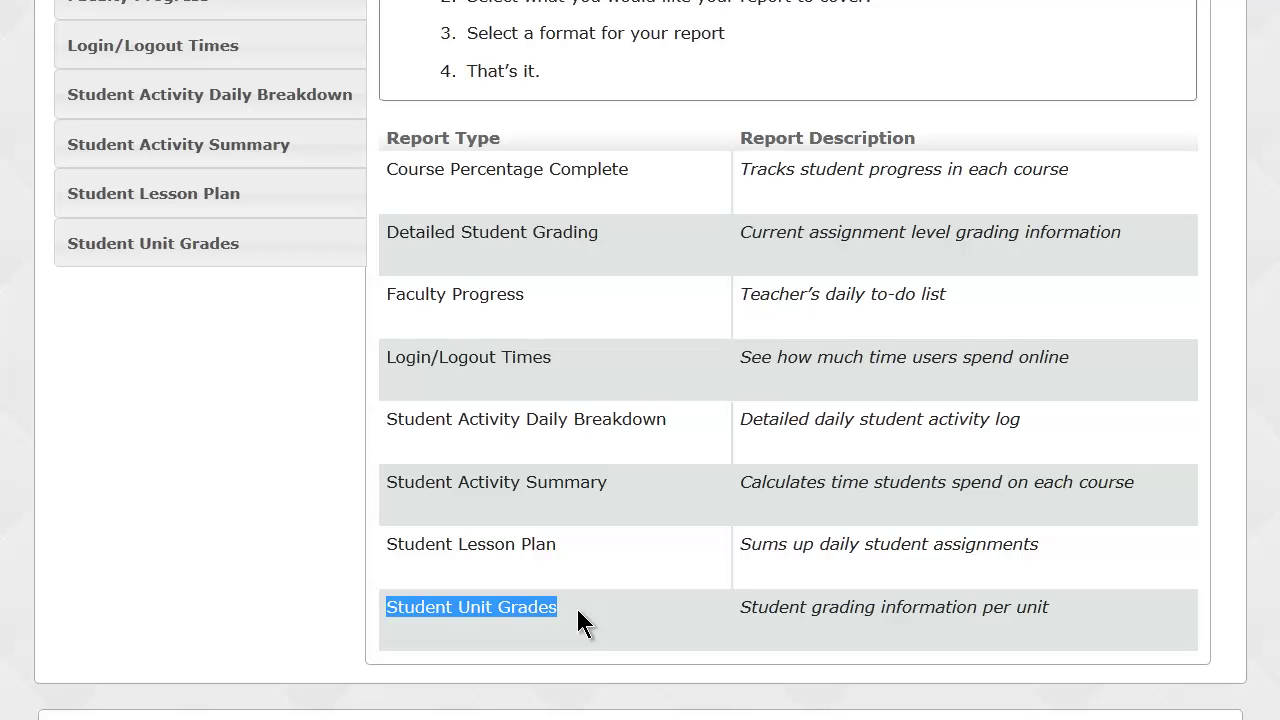
left_click(580, 623)
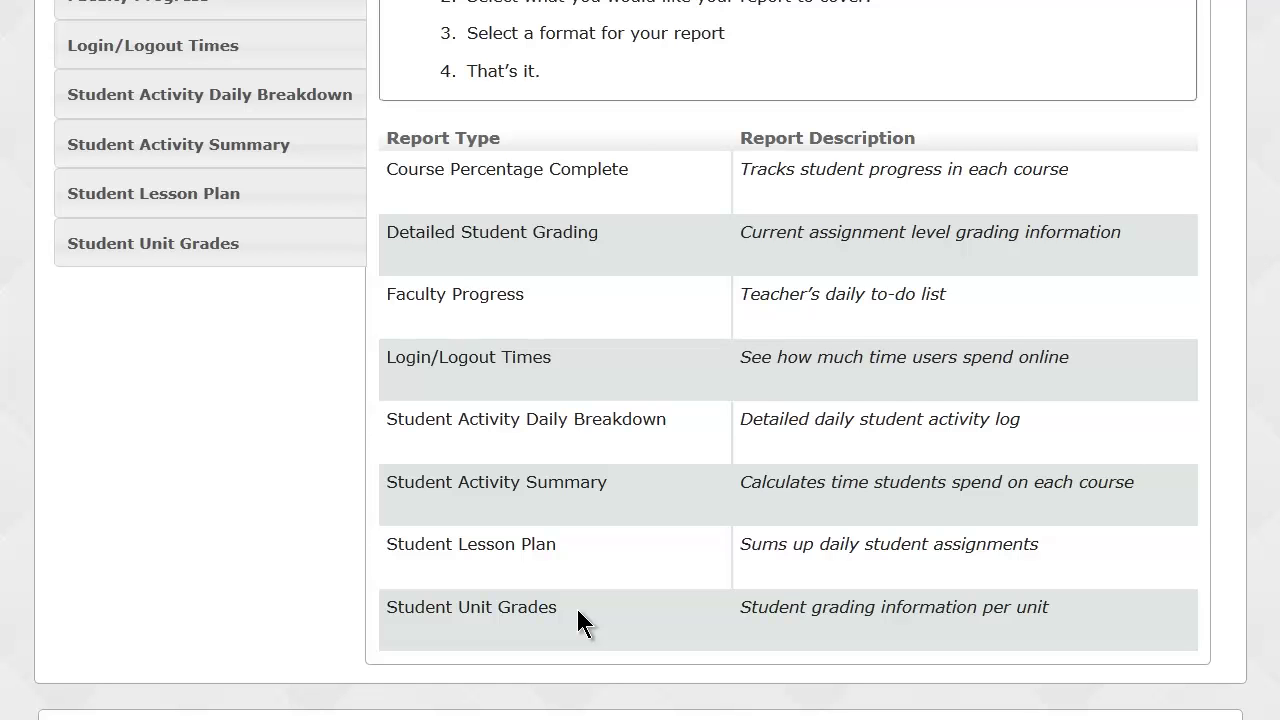
scroll(580, 623, "up", 3)
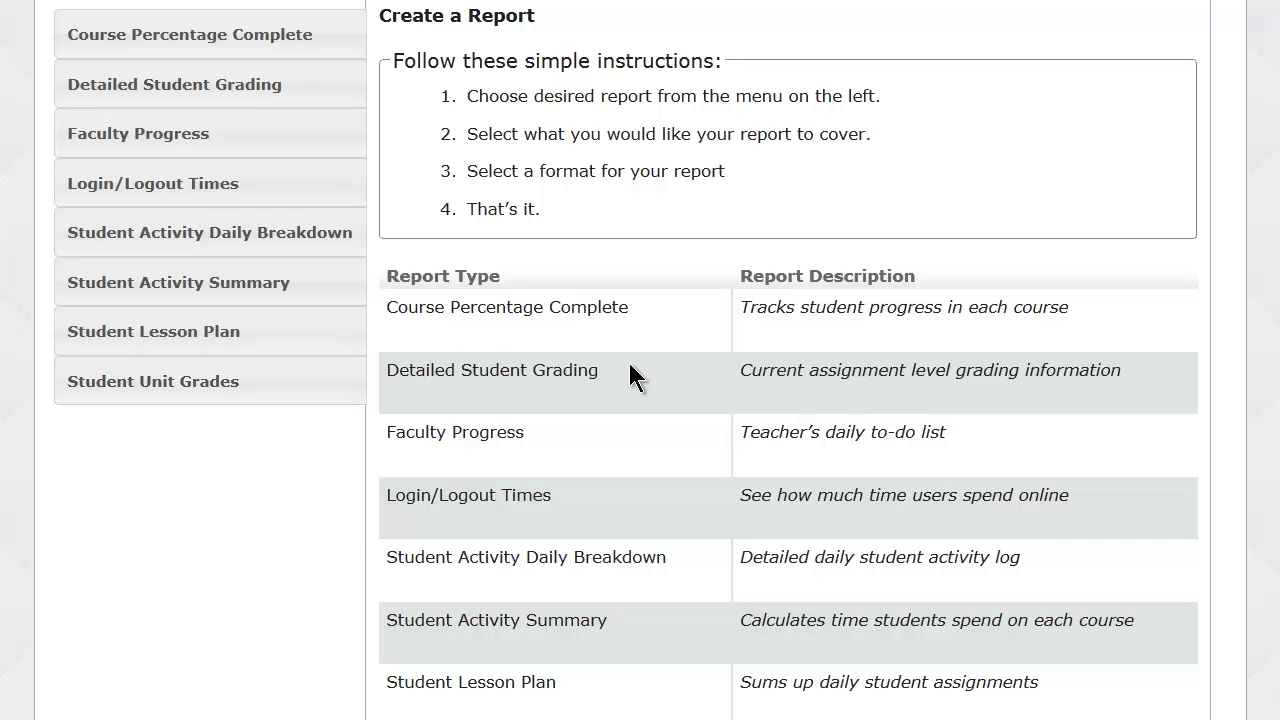
scroll(630, 378, "up", 3)
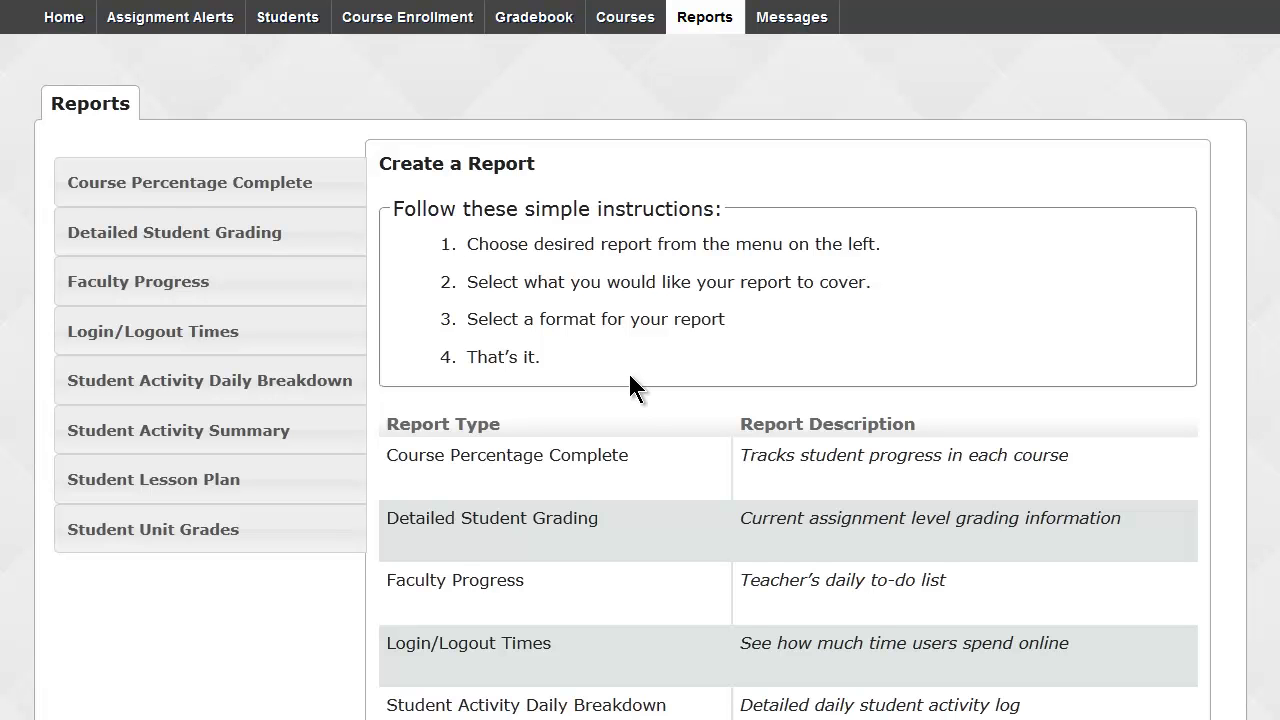
Browse the course catalogue through All Standard, Custom, My Courses and Archived, returning to All Standard.
left_click(628, 30)
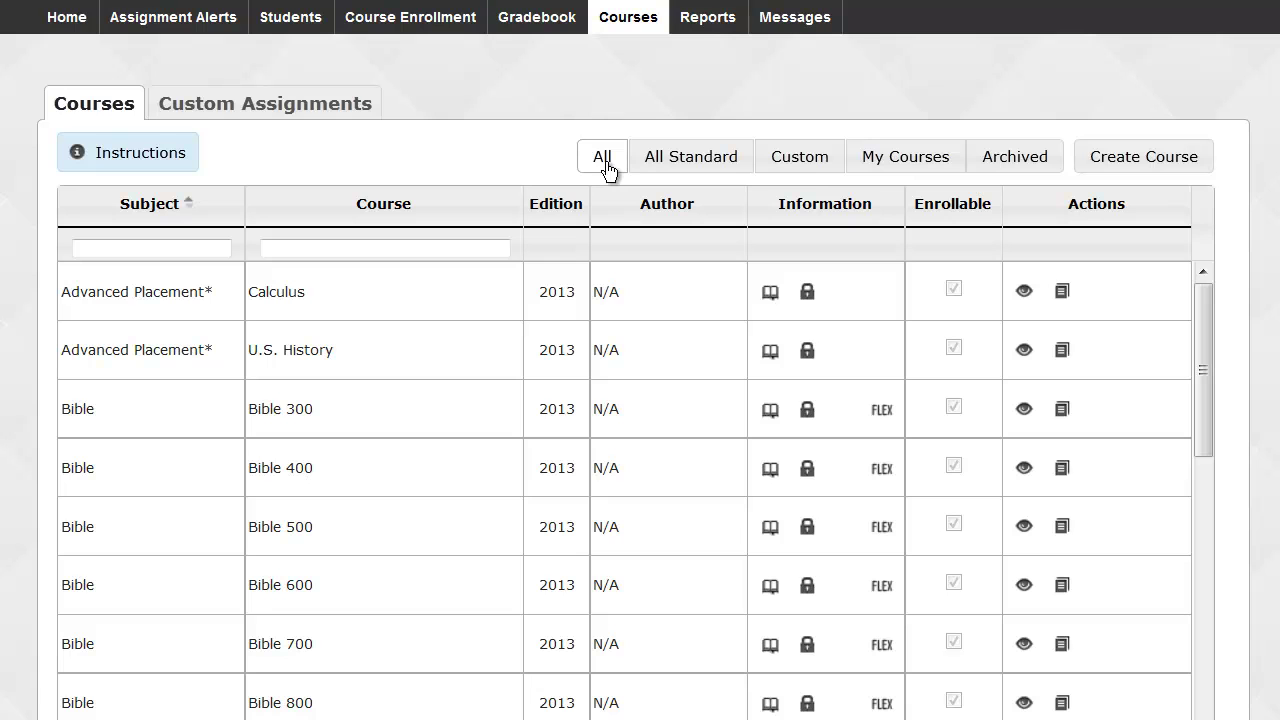
left_click(660, 170)
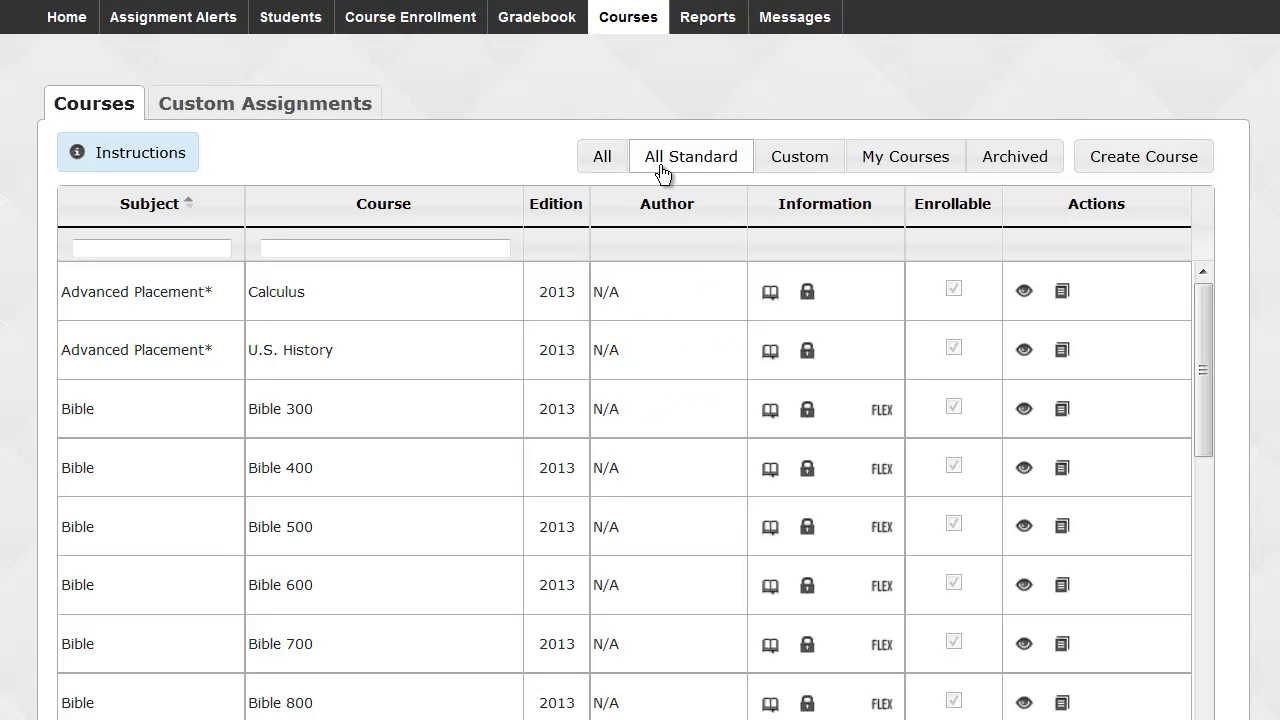
left_click(803, 161)
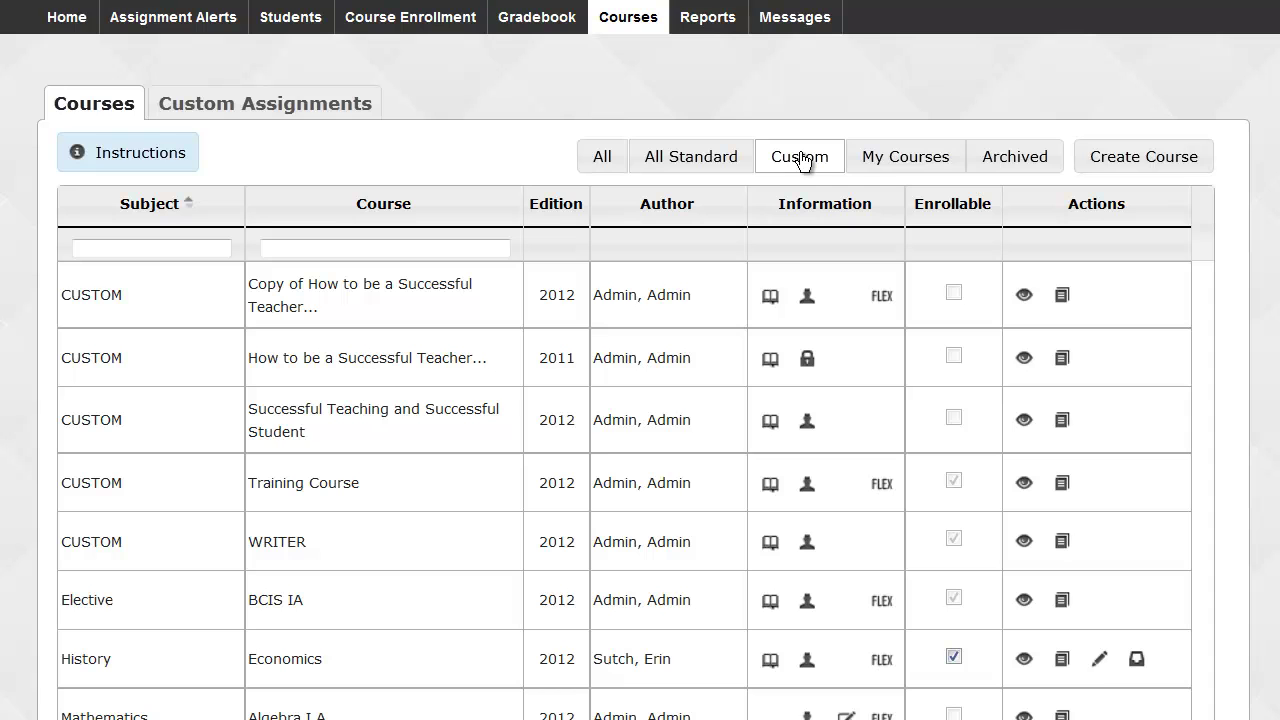
left_click(876, 162)
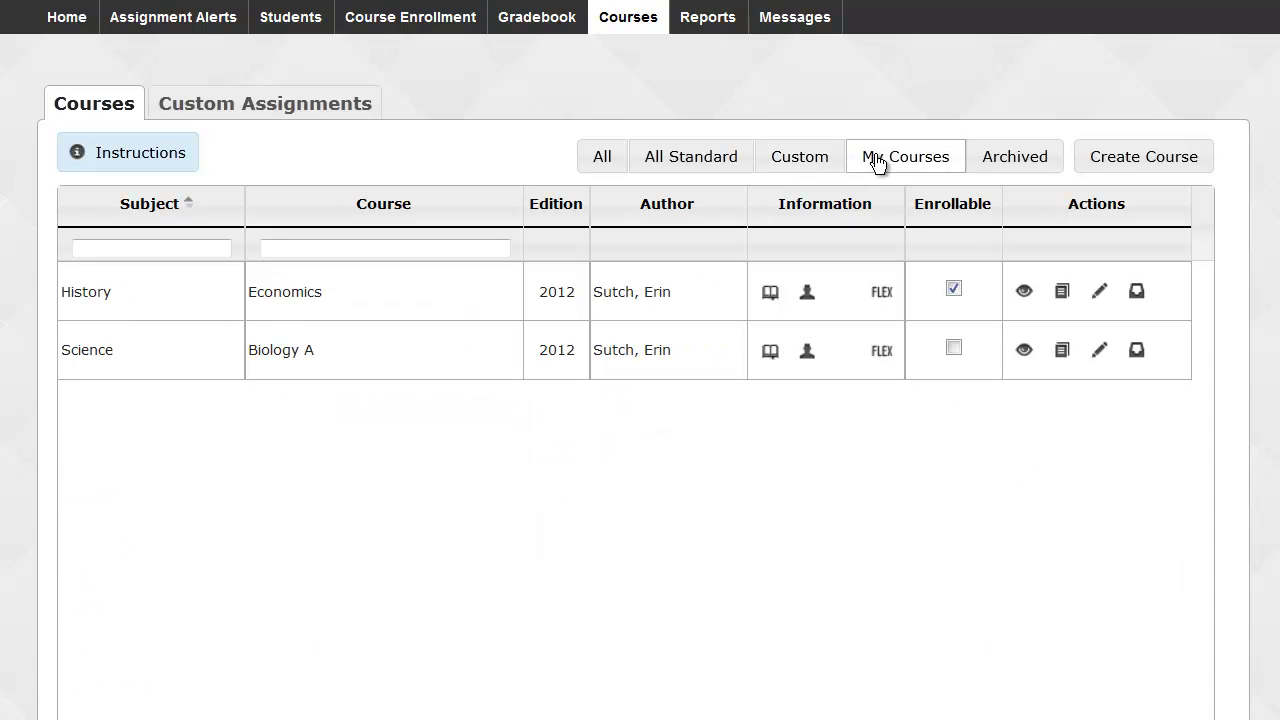
left_click(1030, 163)
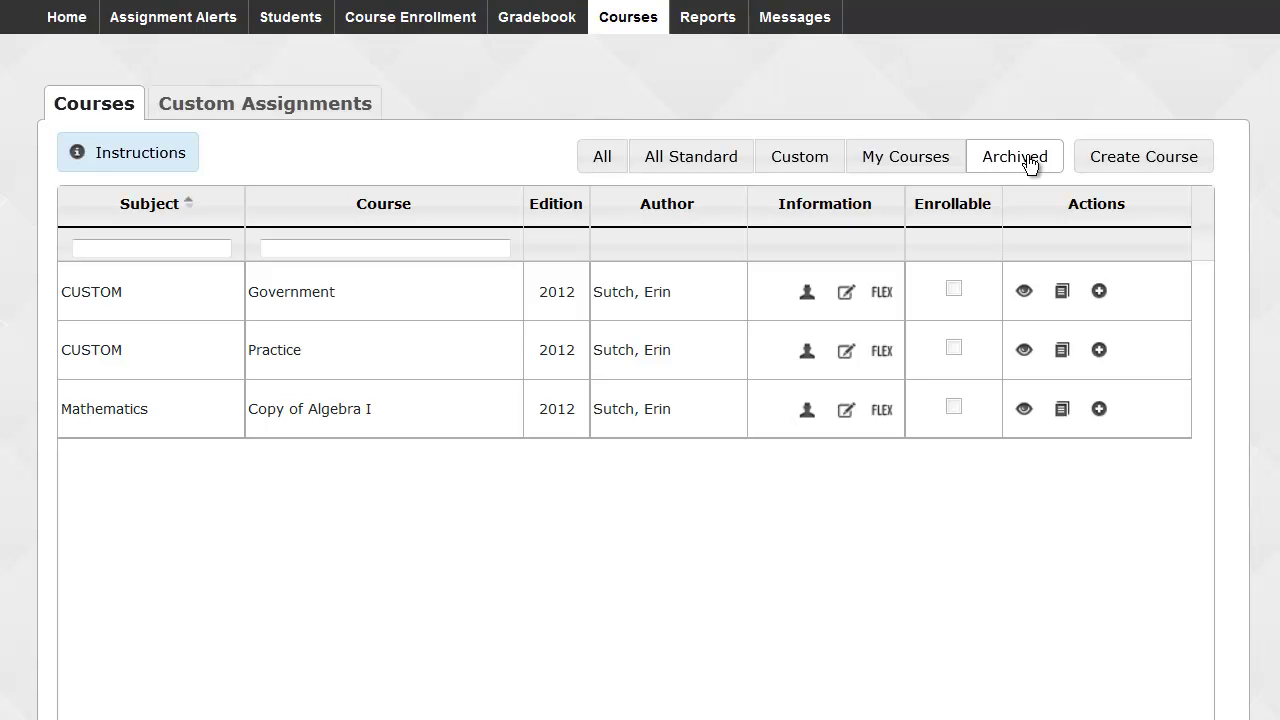
left_click(677, 156)
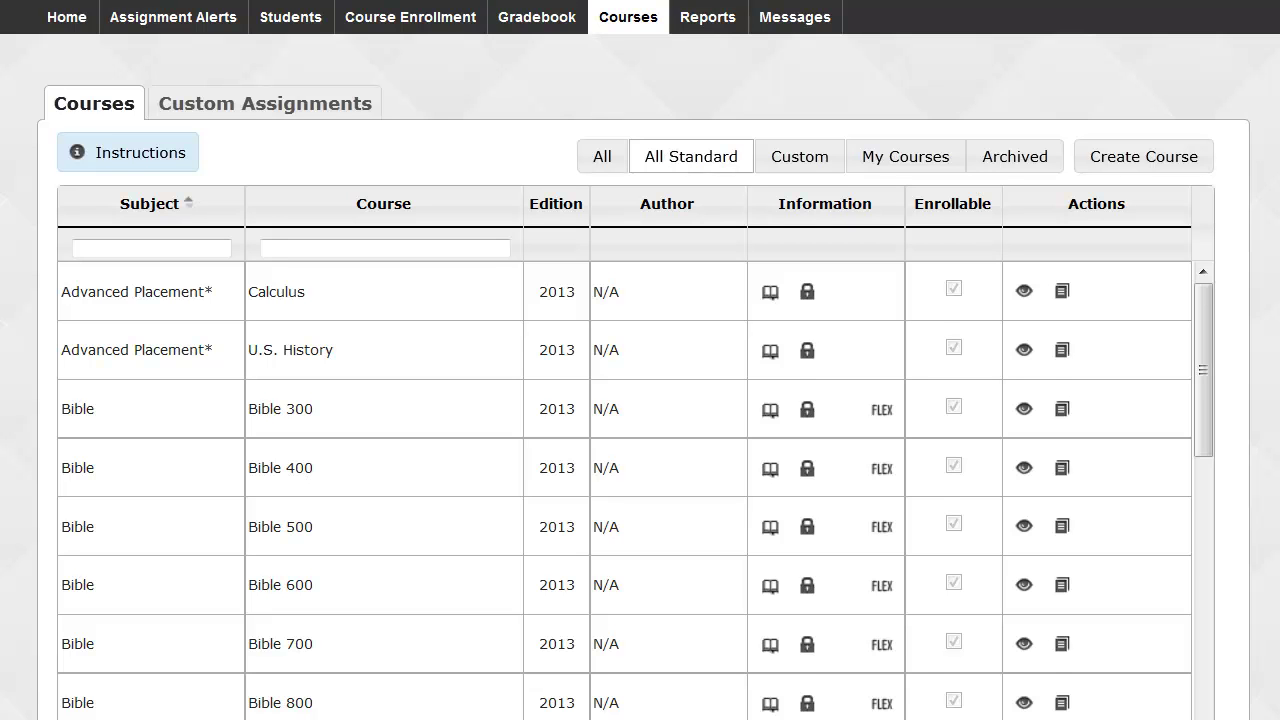
Filter courses by 'alg', preview Algebra I and expand FOUNDATIONS OF ALGEBRA.
scroll(640, 360, "down", 3)
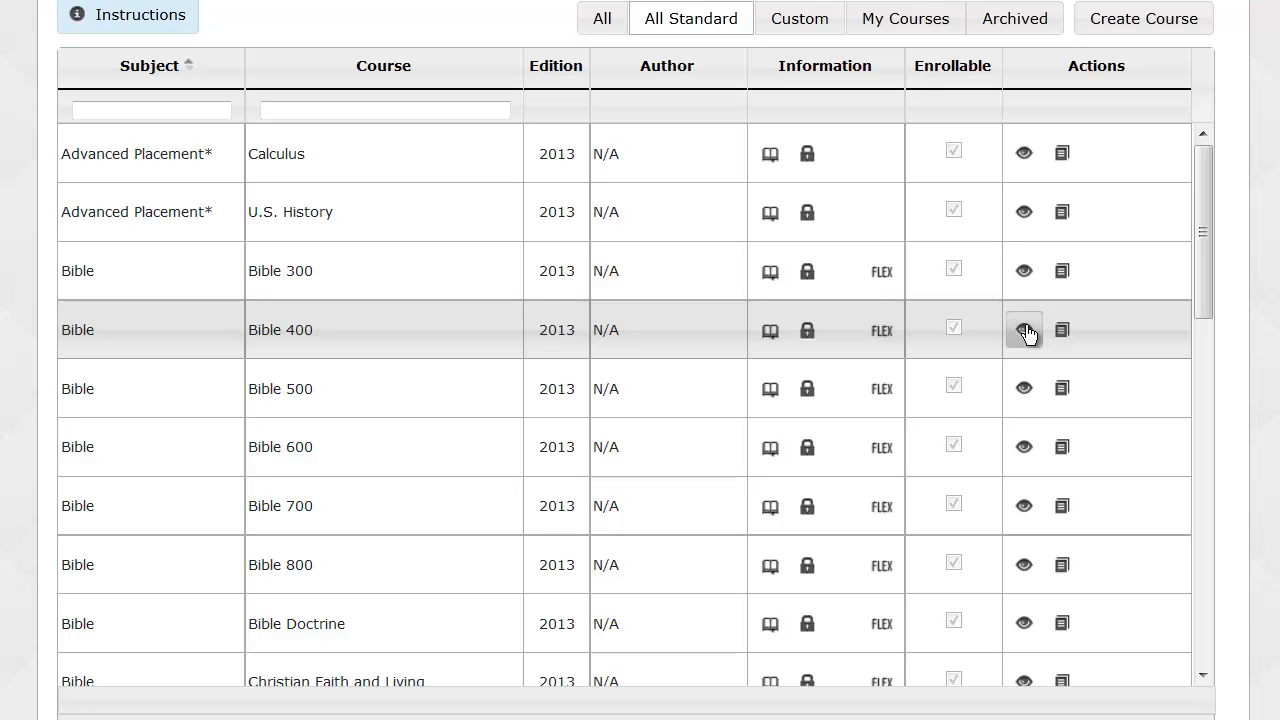
left_click(447, 110)
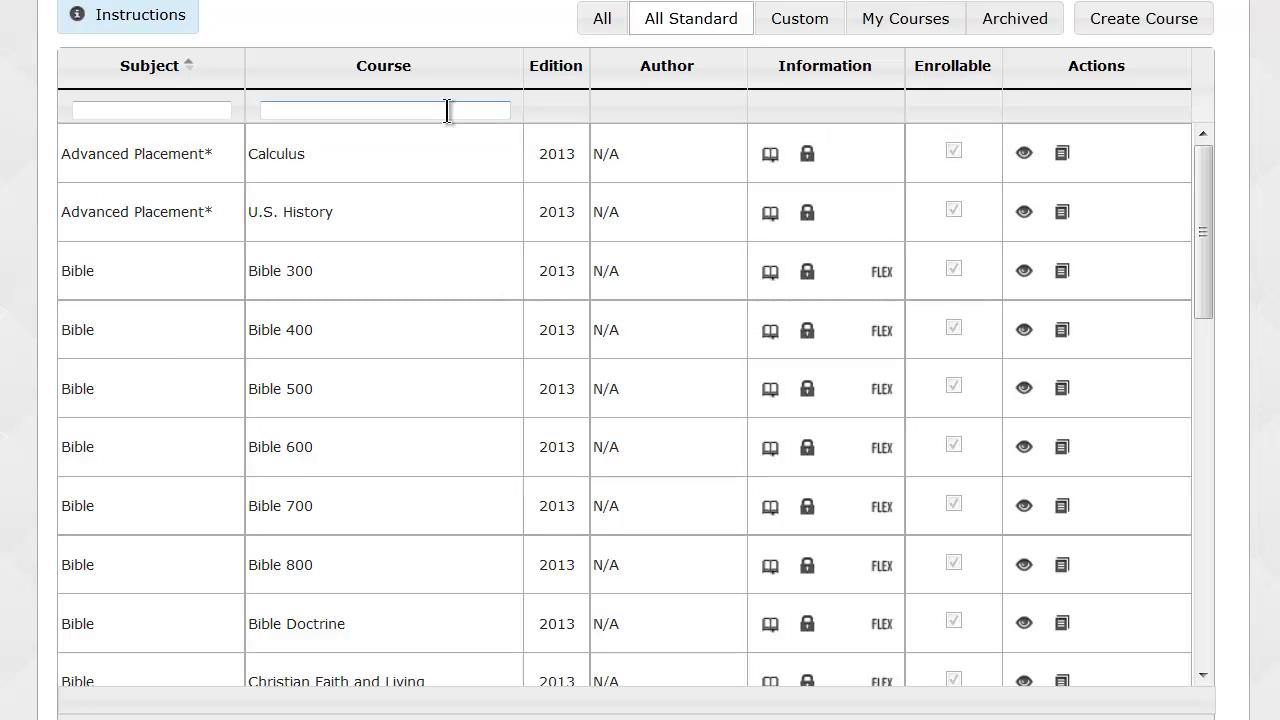
type("alg")
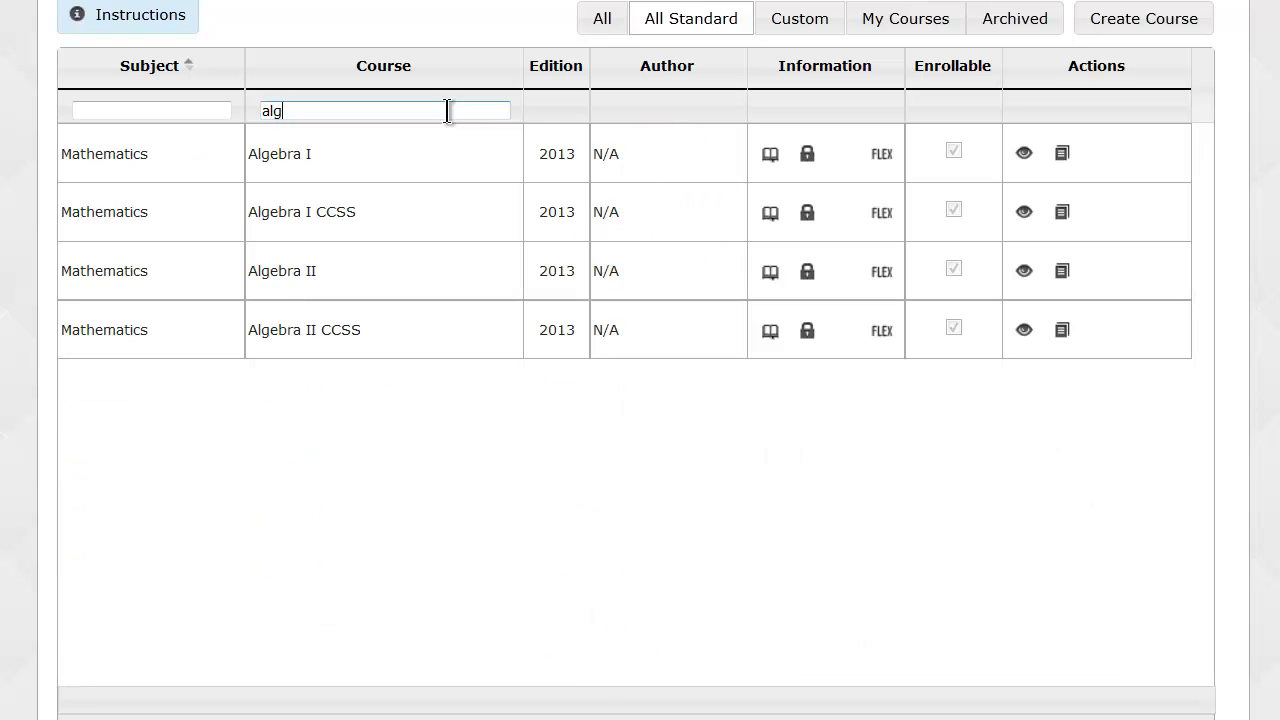
left_click(1024, 156)
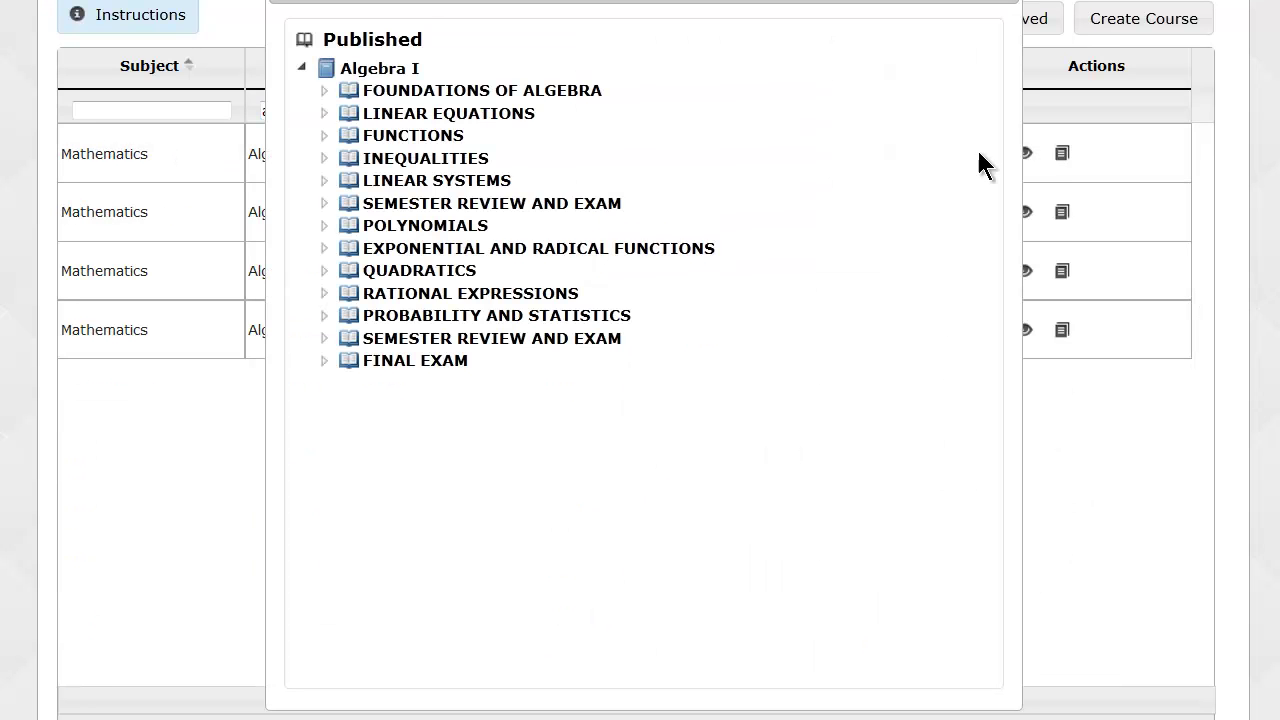
left_click(324, 91)
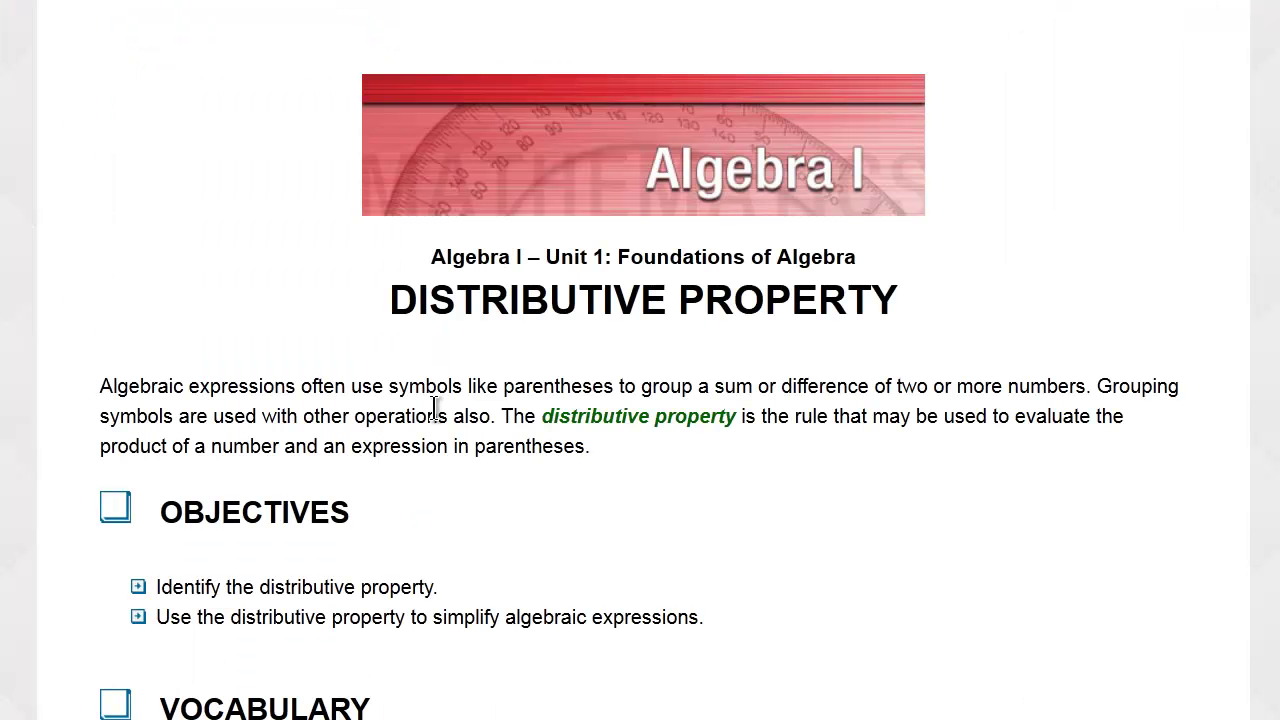
Scroll through the Foundations of Algebra lessons, quizzes and tests.
scroll(1004, 233, "down", 2)
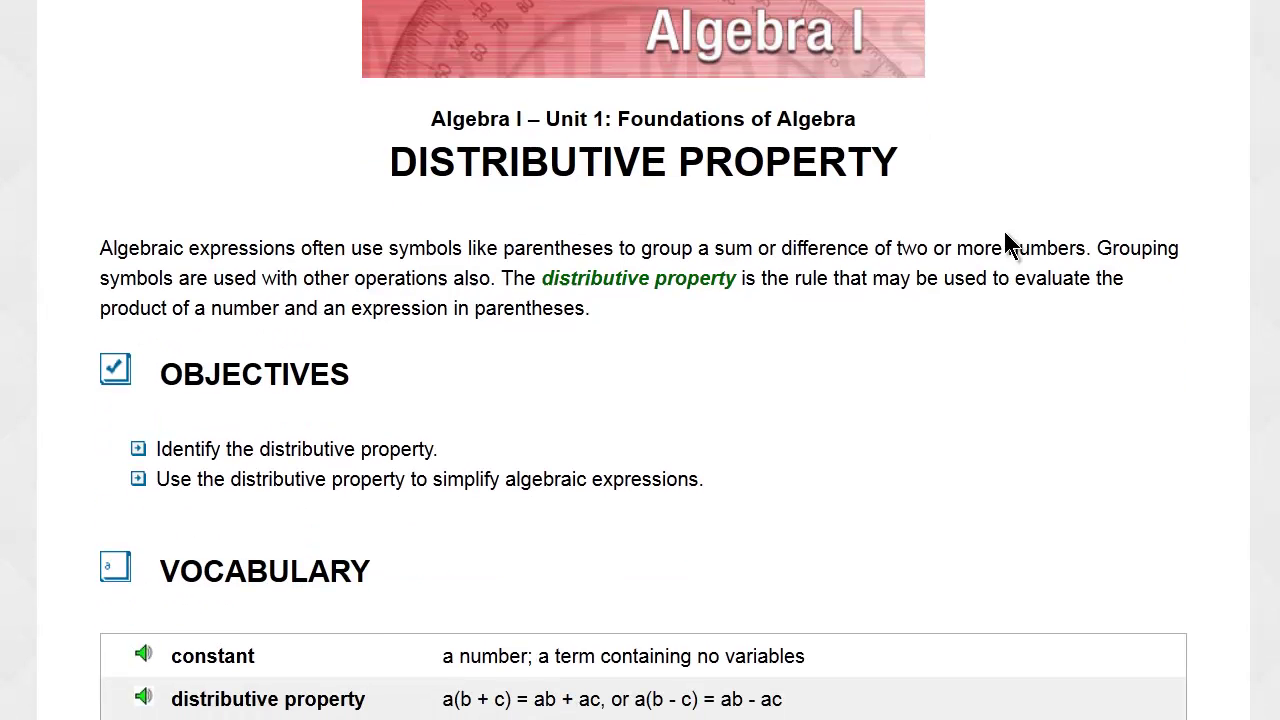
scroll(1004, 233, "down", 2)
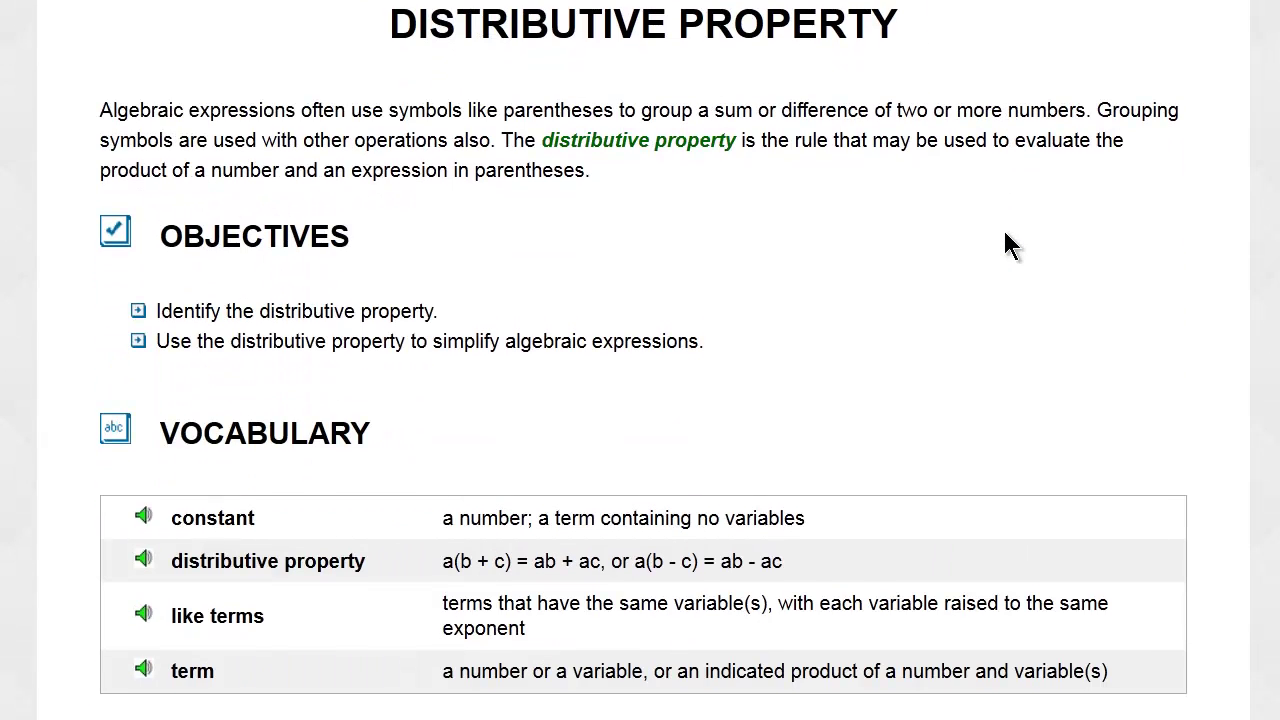
scroll(1004, 233, "down", 2)
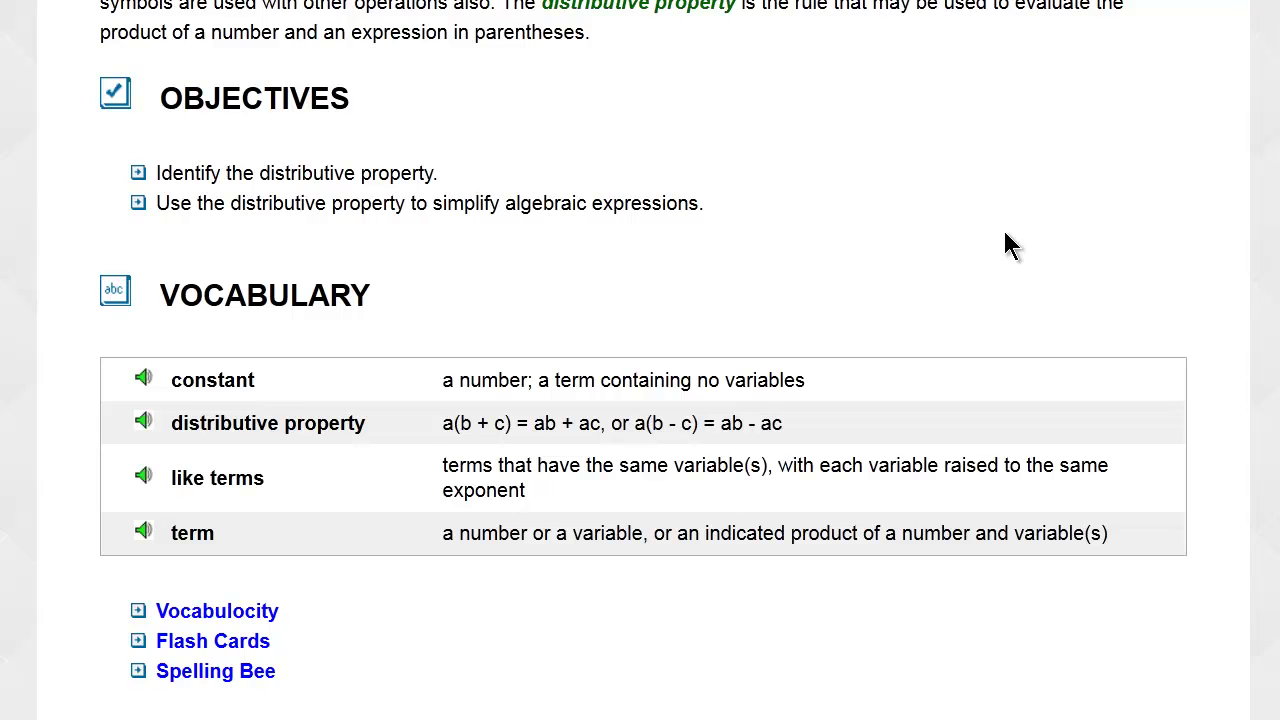
scroll(1005, 238, "down", 2)
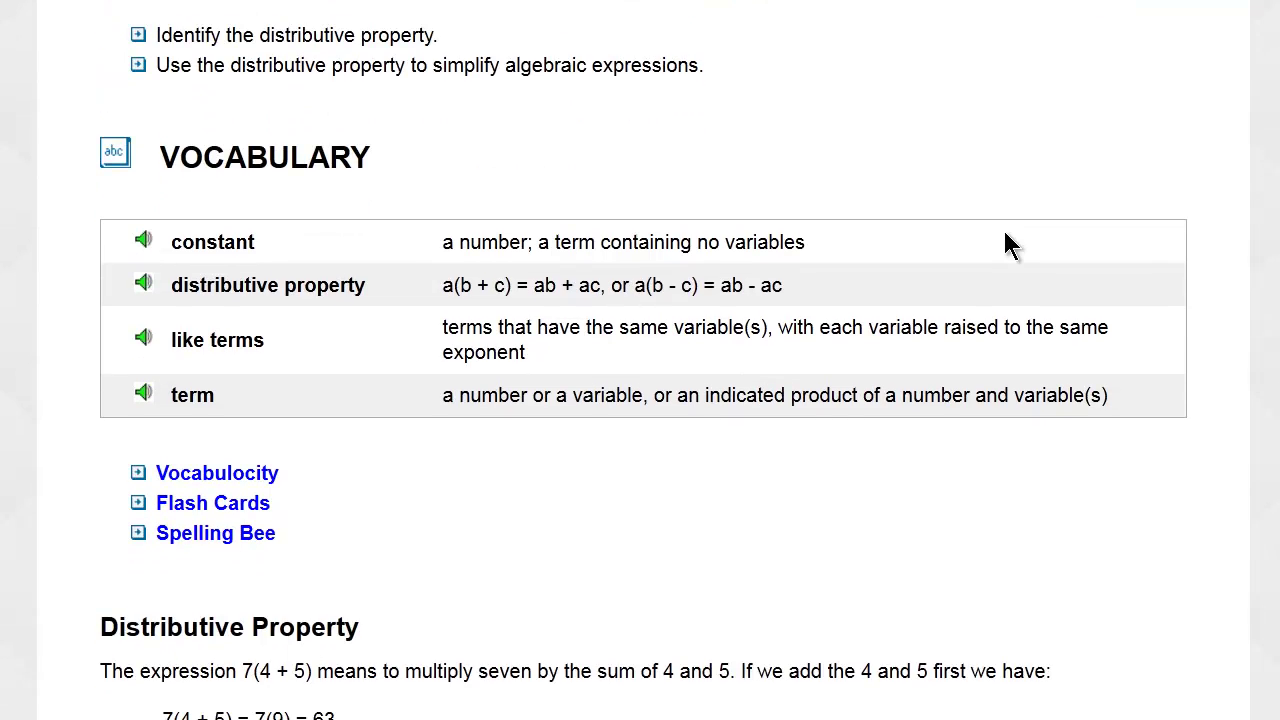
scroll(1005, 235, "down", 2)
scroll(1005, 235, "down", 3)
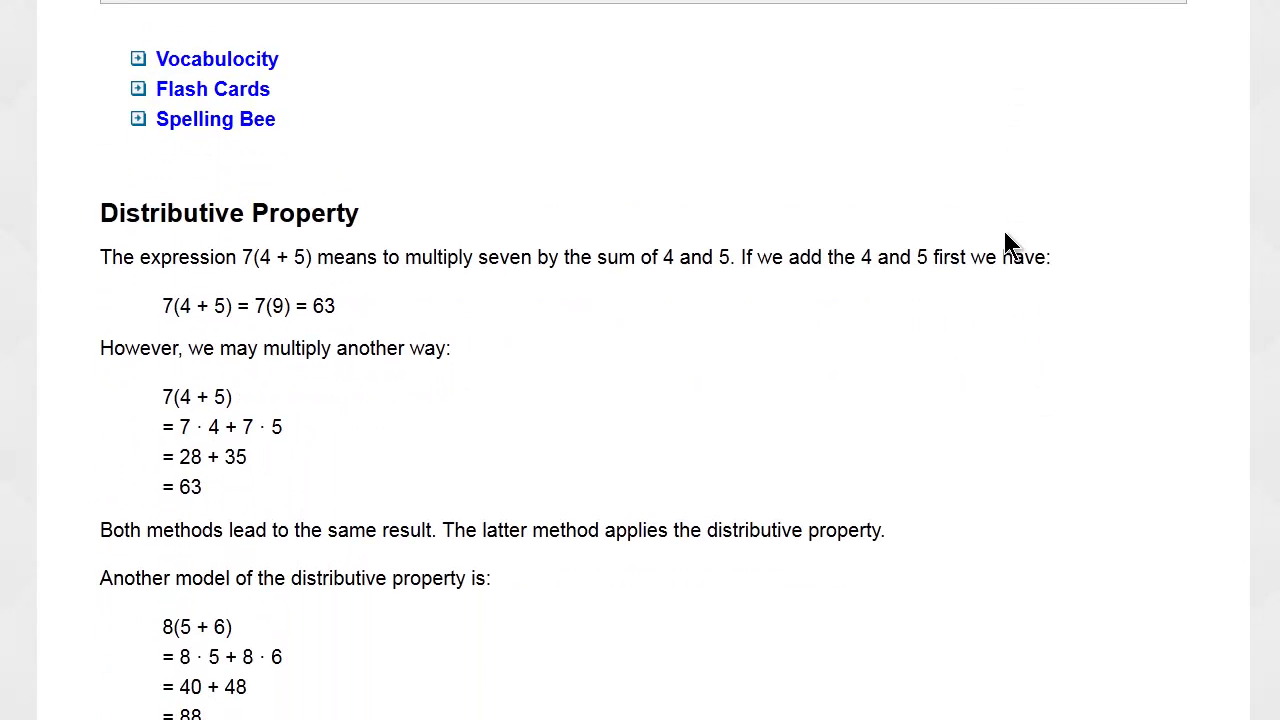
scroll(1005, 235, "down", 1)
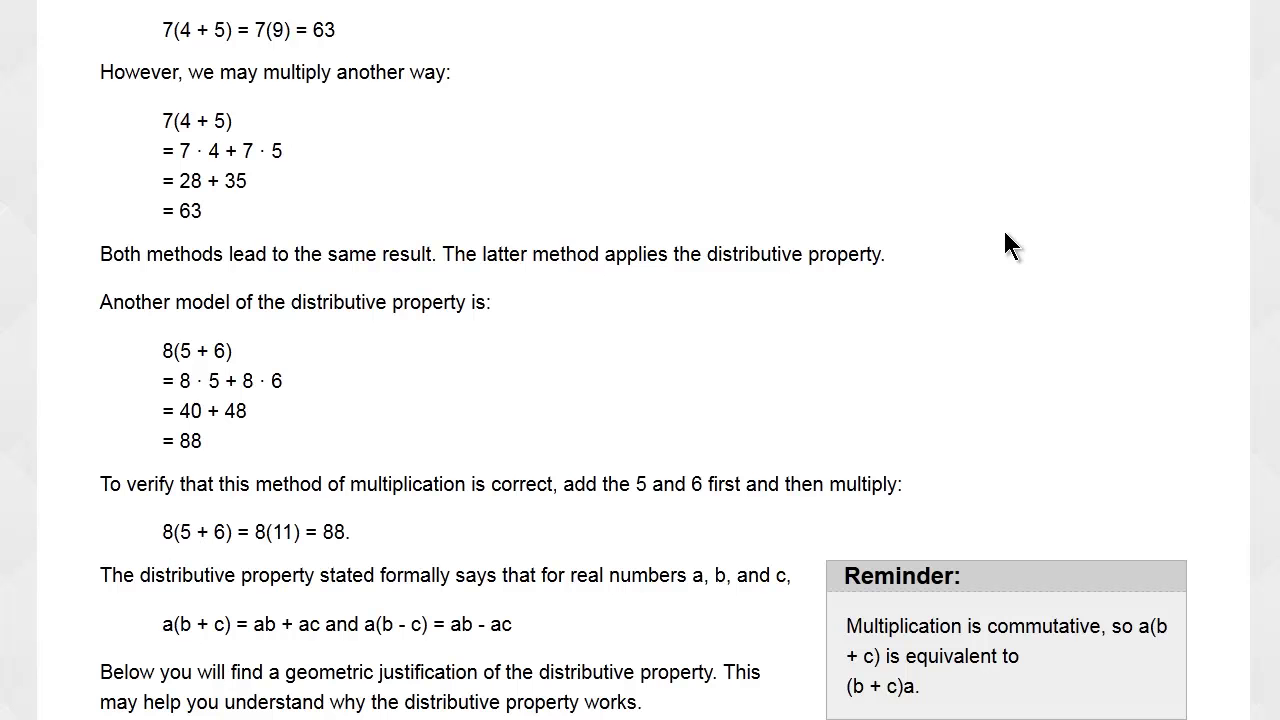
scroll(1005, 233, "down", 3)
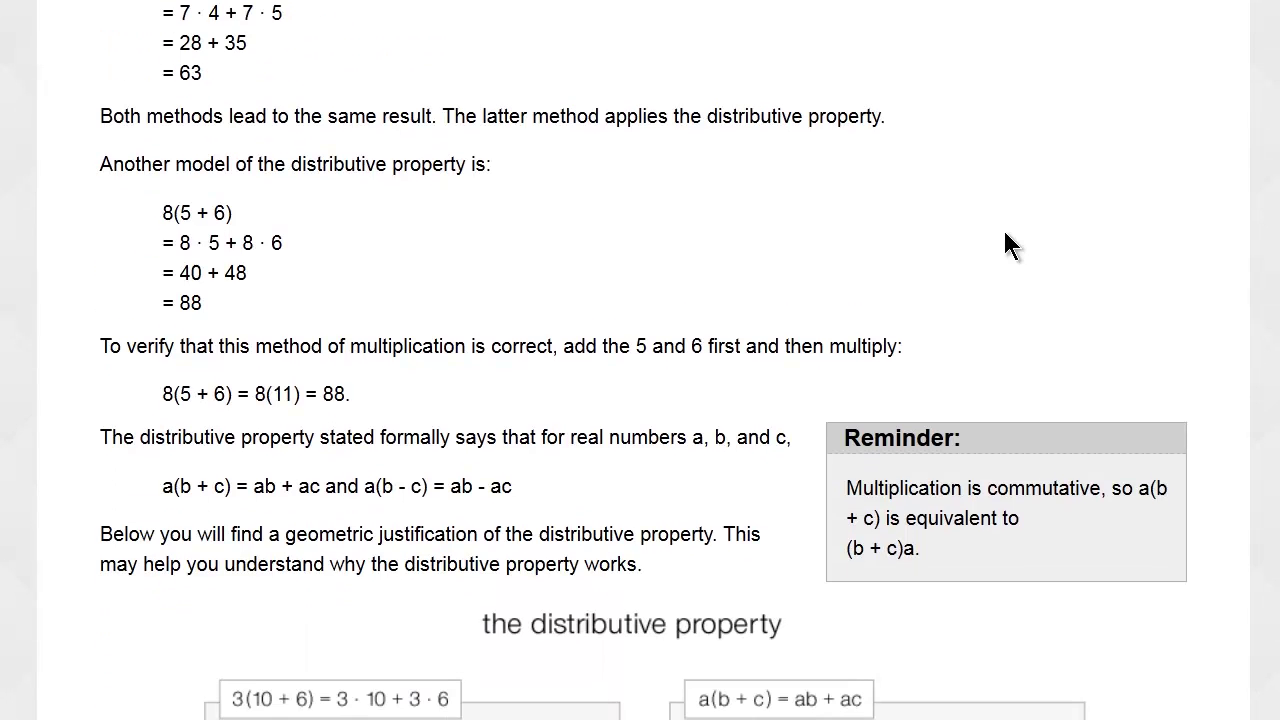
scroll(1005, 232, "down", 4)
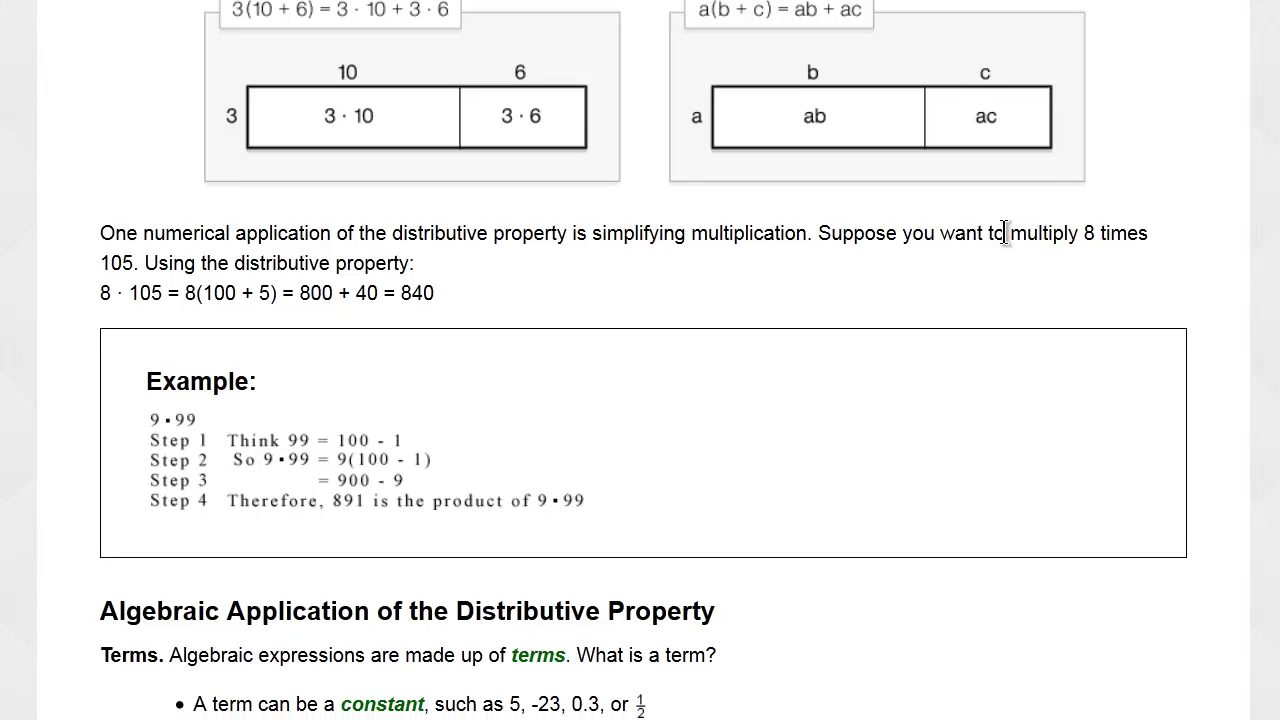
scroll(1004, 233, "down", 5)
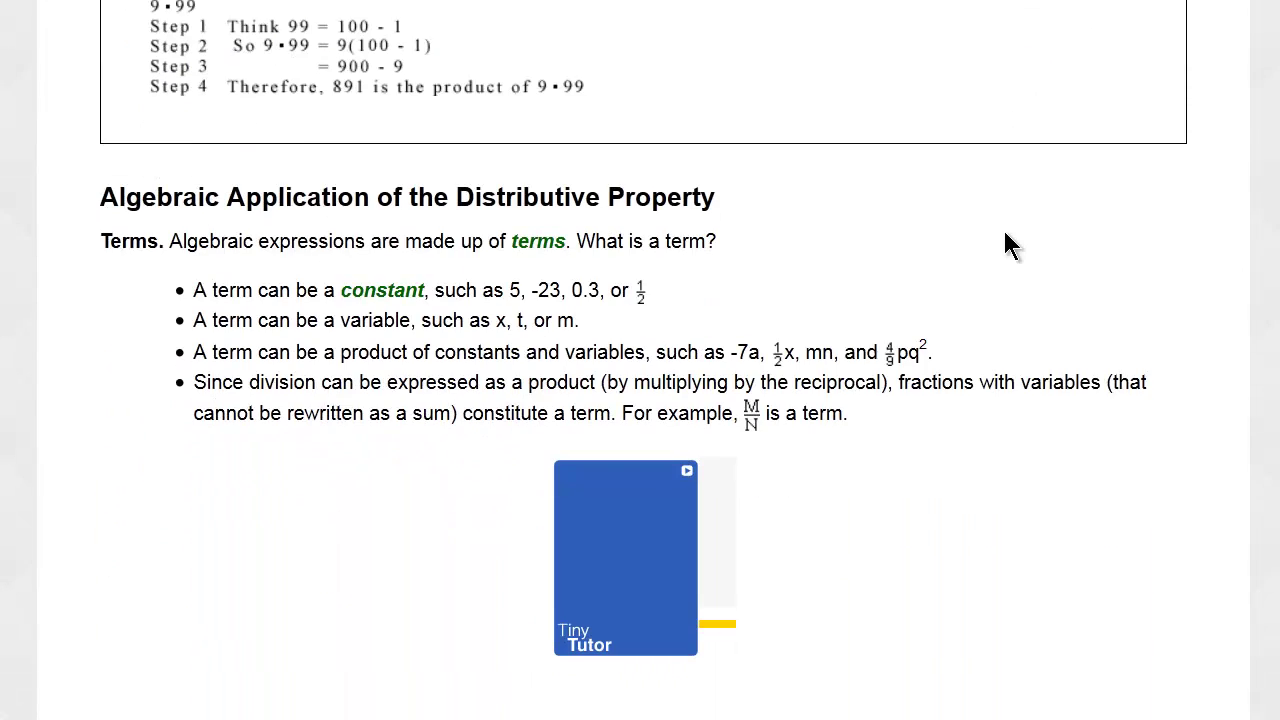
scroll(1005, 236, "down", 2)
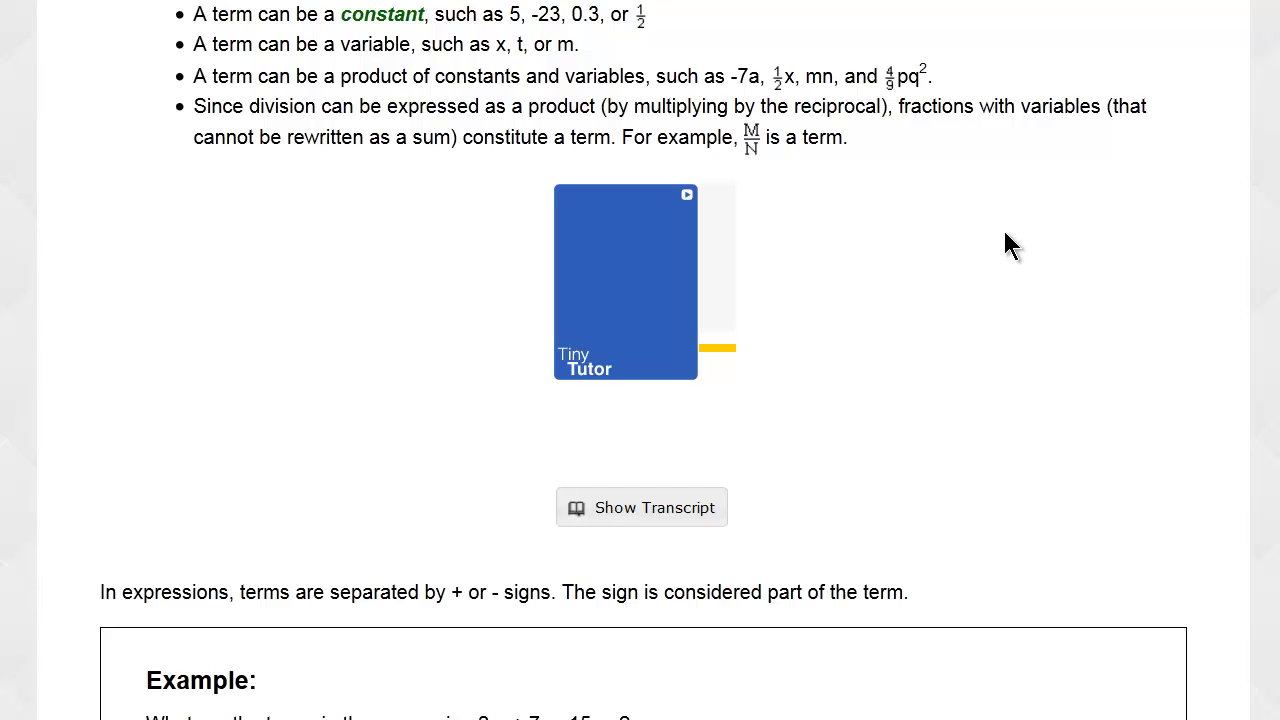
scroll(1010, 245, "down", 2)
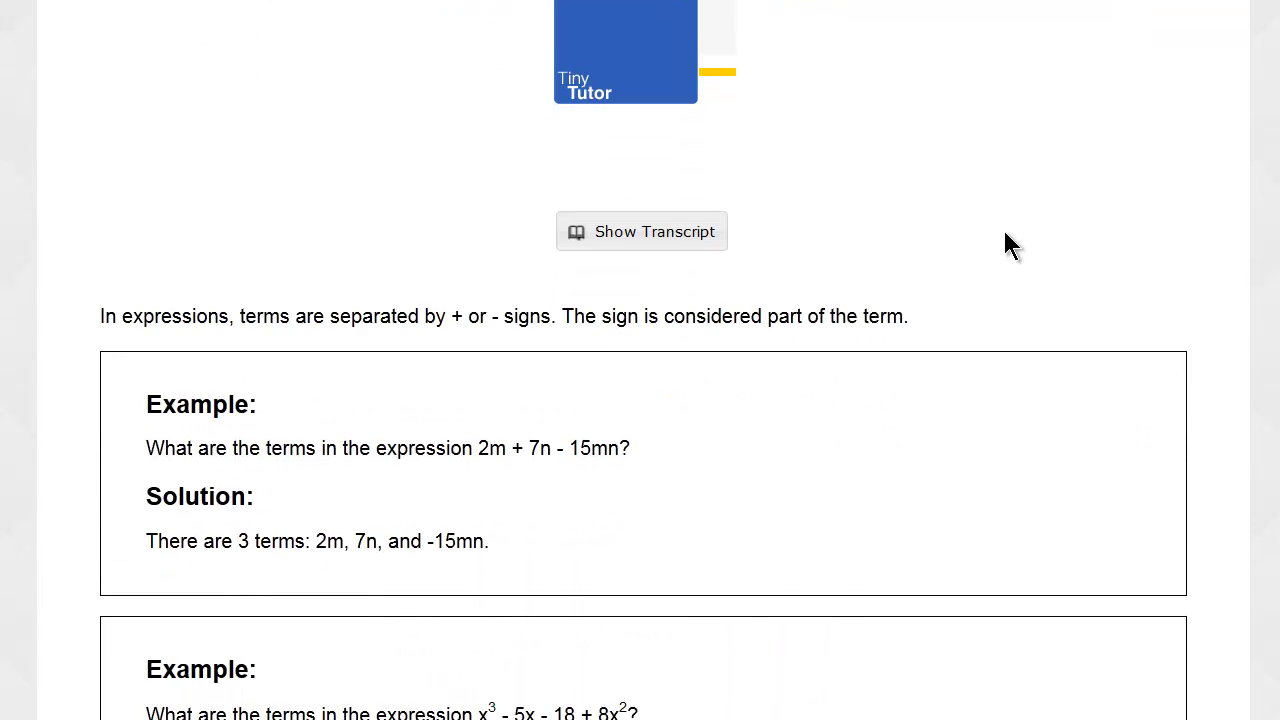
scroll(1005, 235, "down", 4)
scroll(1005, 236, "down", 8)
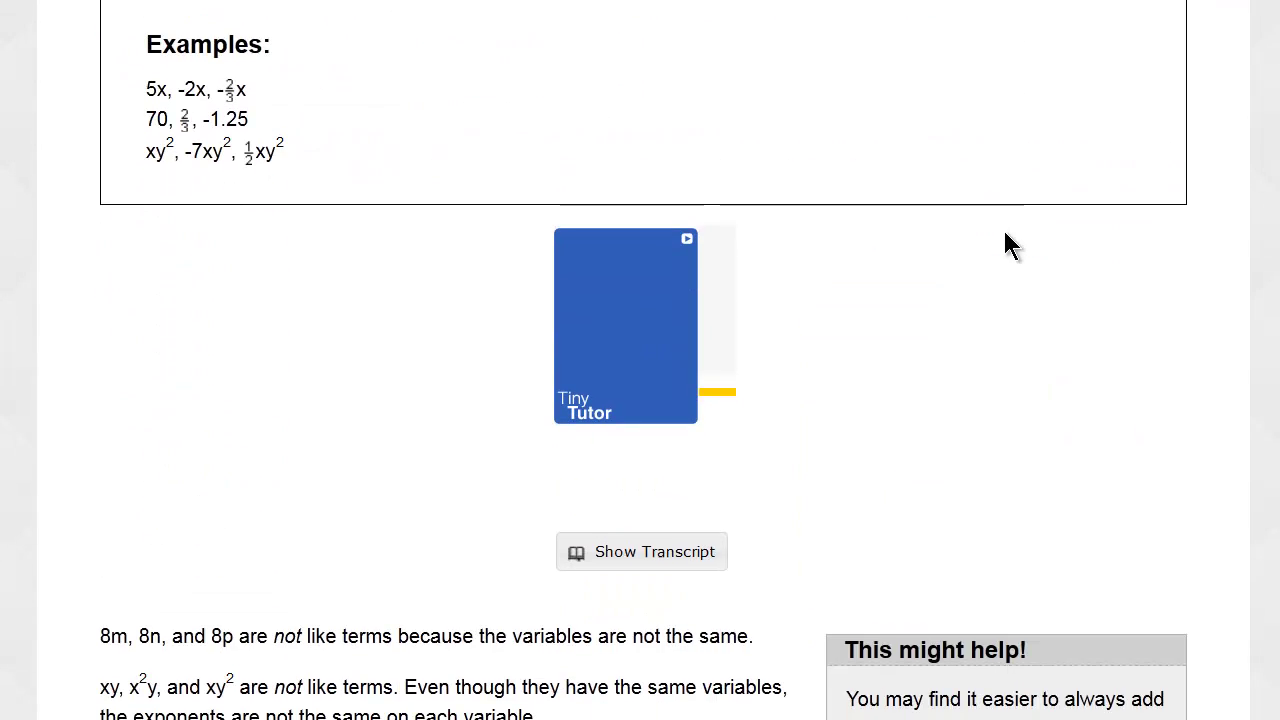
scroll(1004, 235, "down", 7)
scroll(1005, 243, "down", 1)
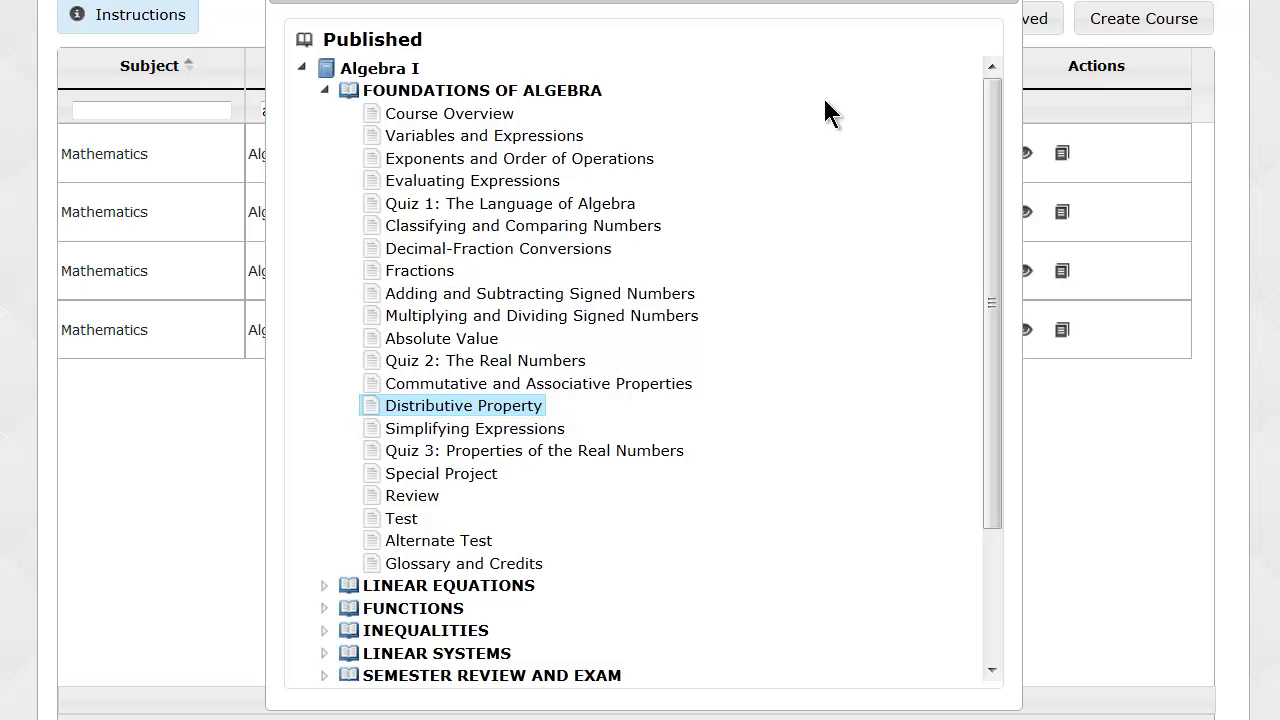
Close the Algebra I preview, change the course filter to 'pre' and preview Pre-algebra.
left_click(1005, 2)
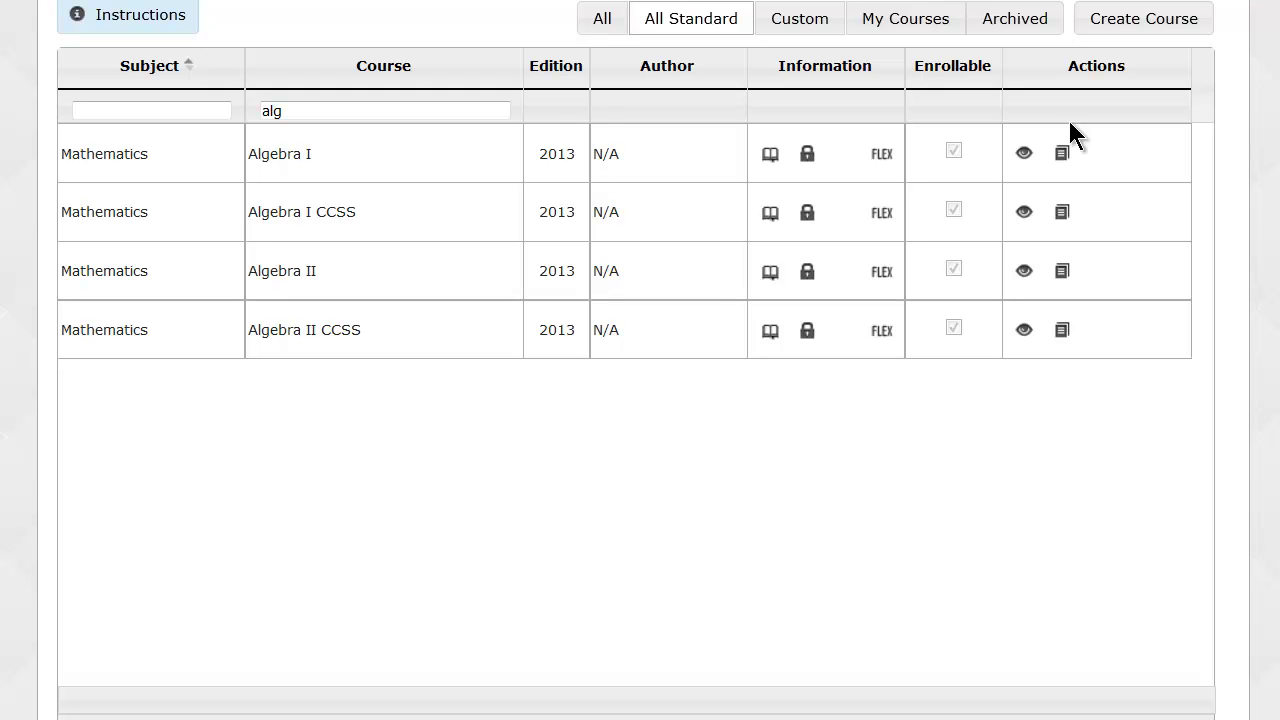
left_click_drag(350, 110, 263, 109)
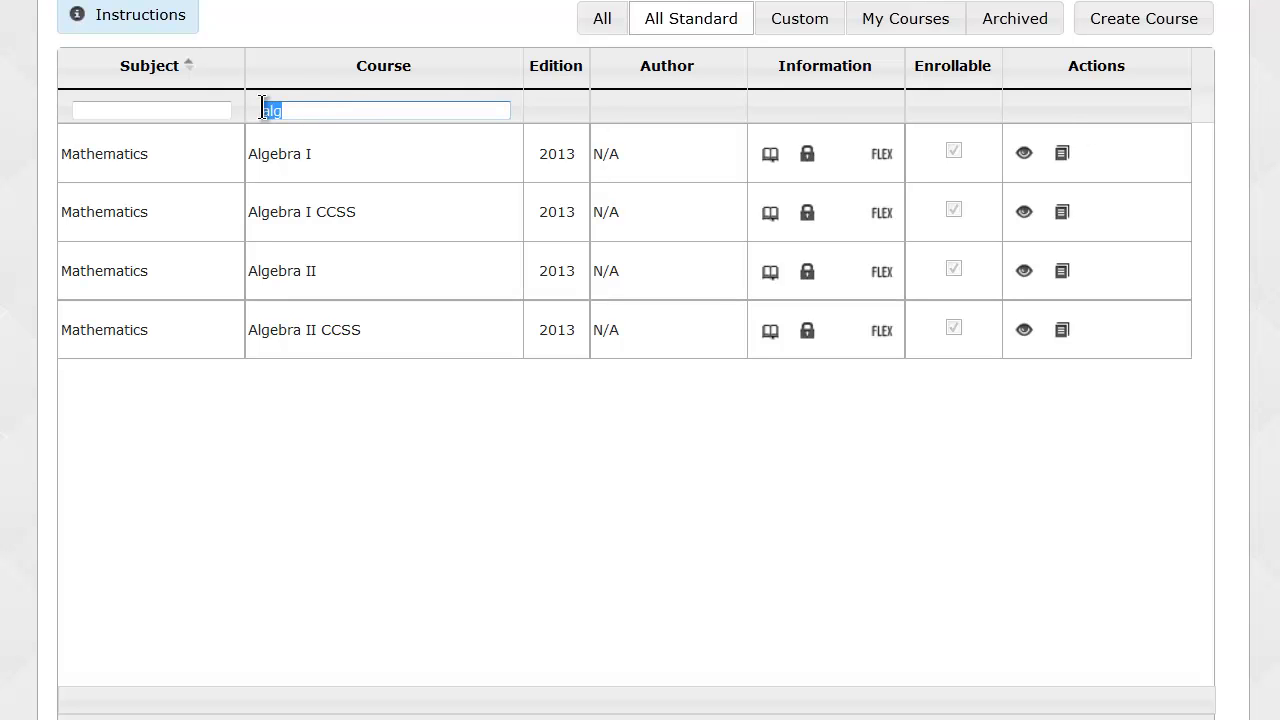
type("pre")
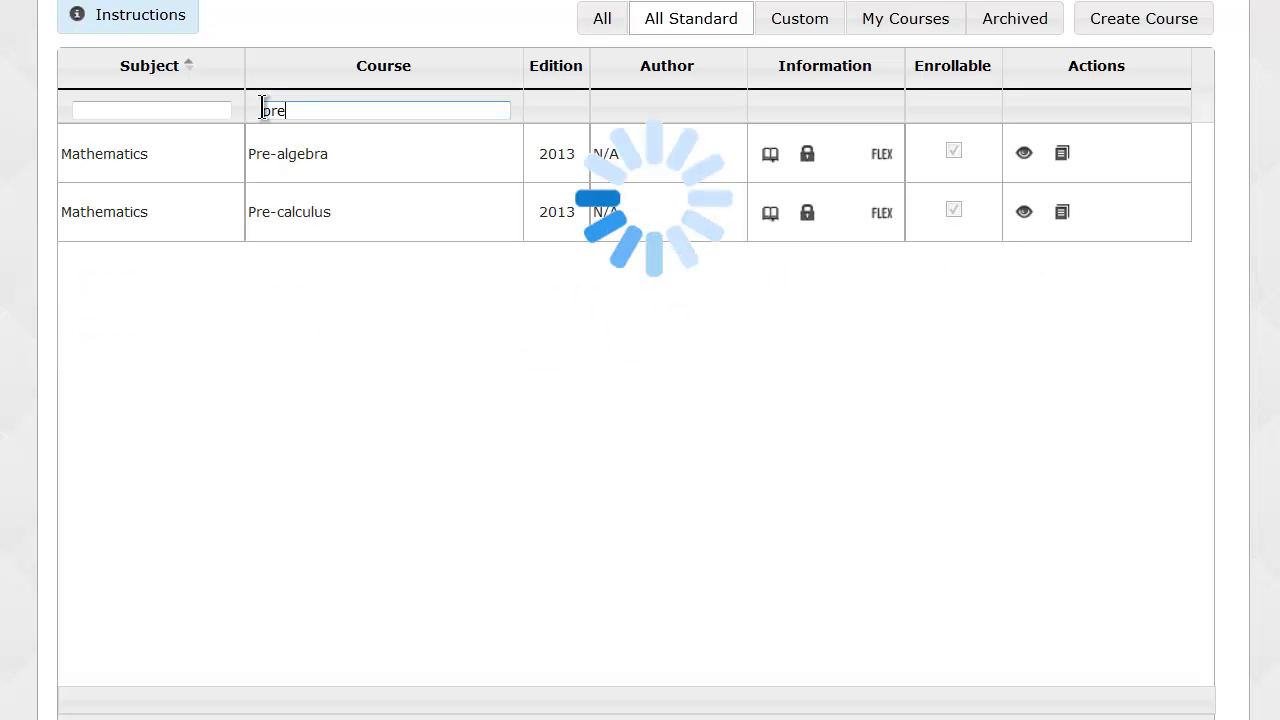
left_click(1018, 155)
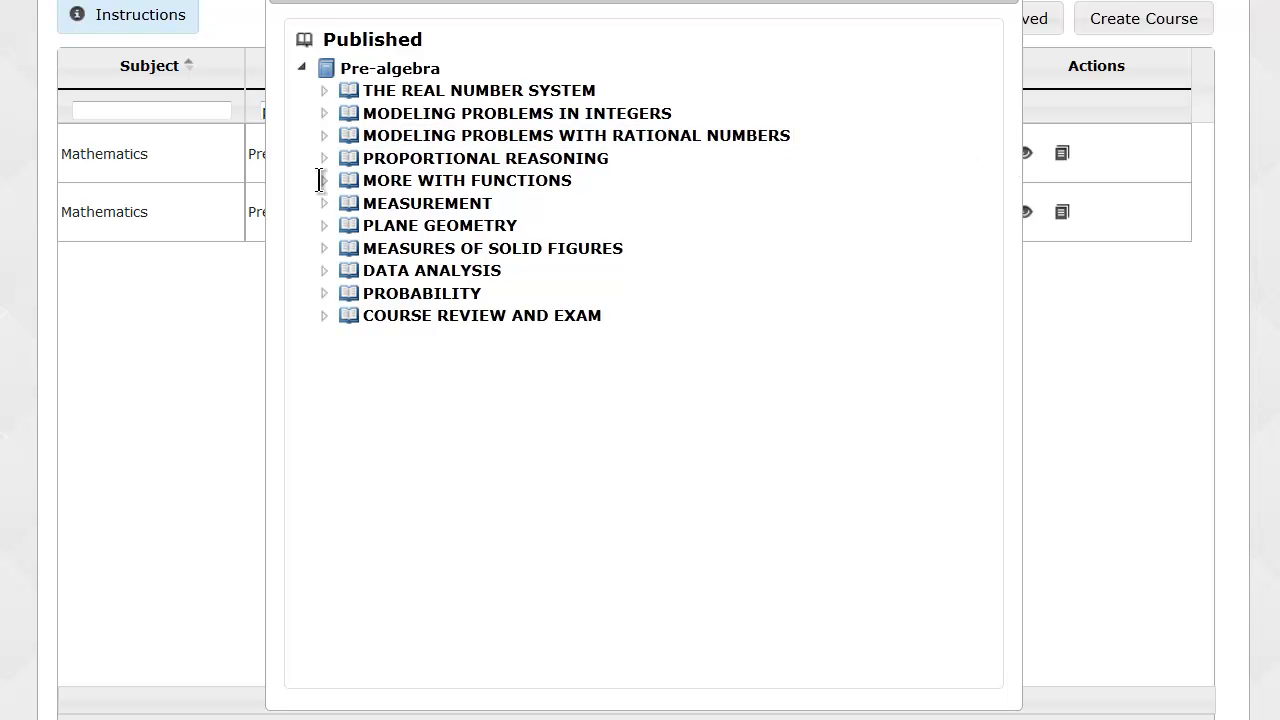
Expand MORE WITH FUNCTIONS, open the Slope lesson, then close the Pre-algebra outline.
left_click(323, 181)
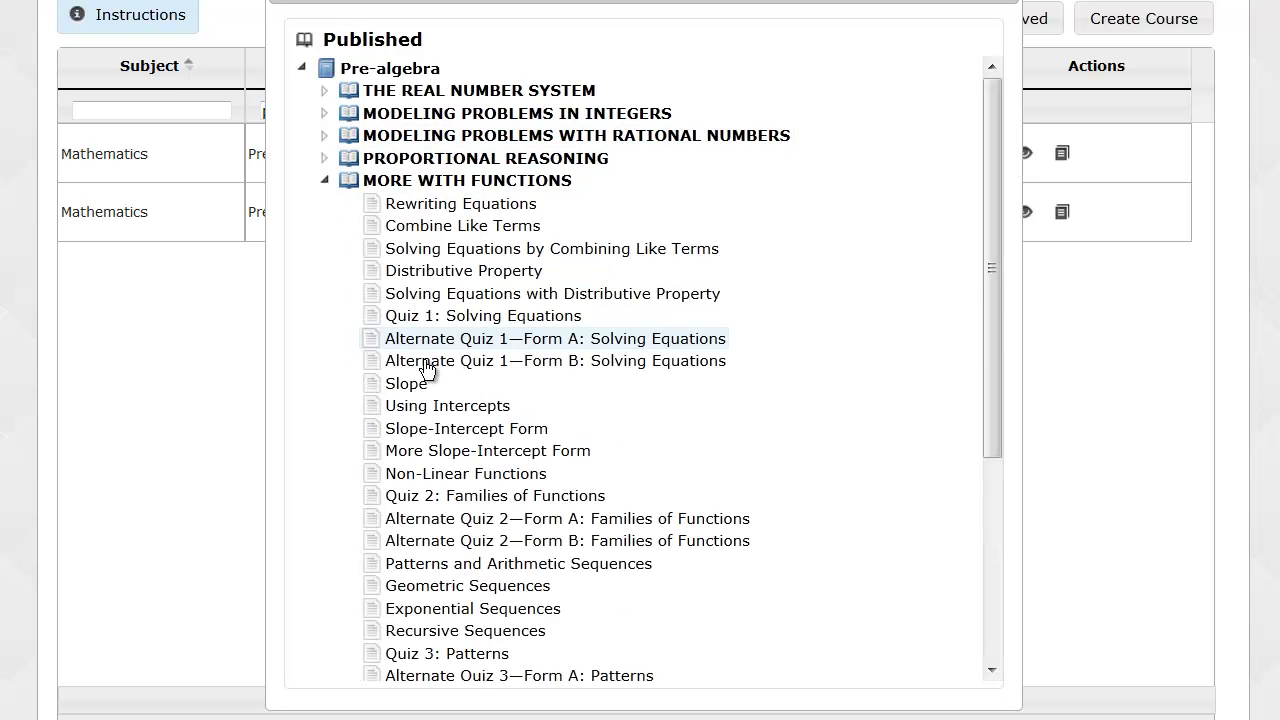
left_click(408, 385)
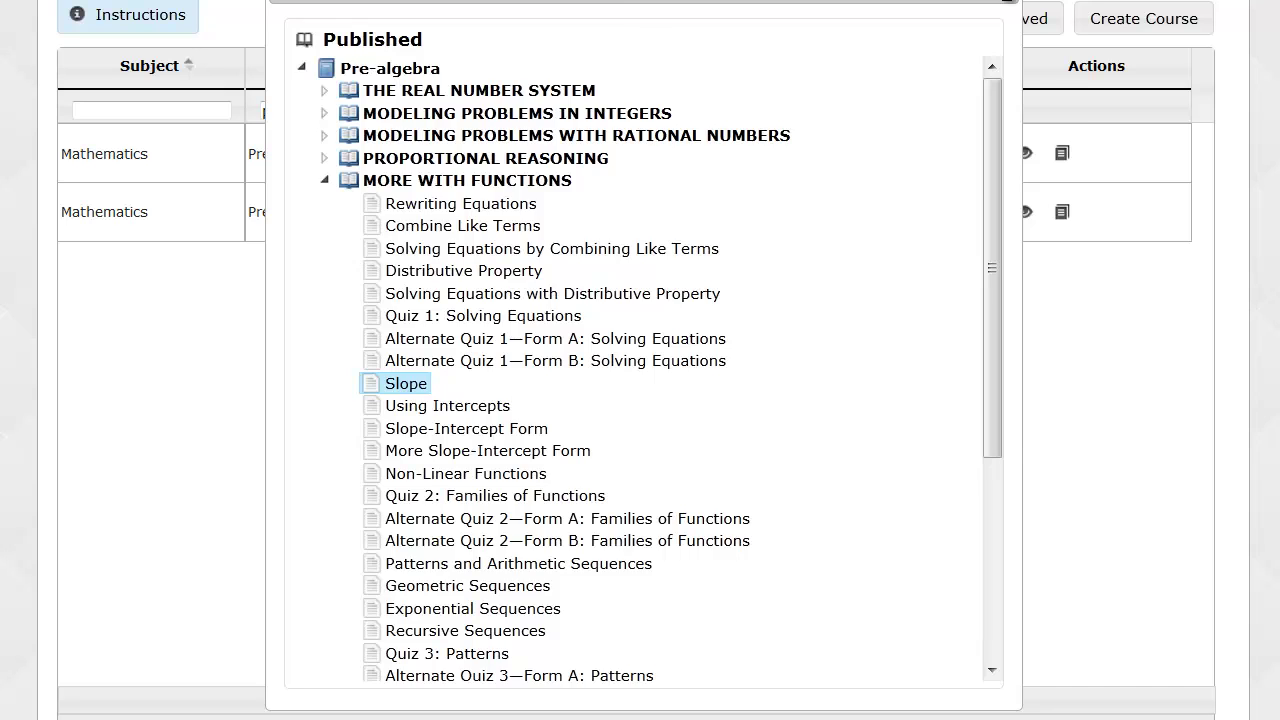
left_click(1004, 4)
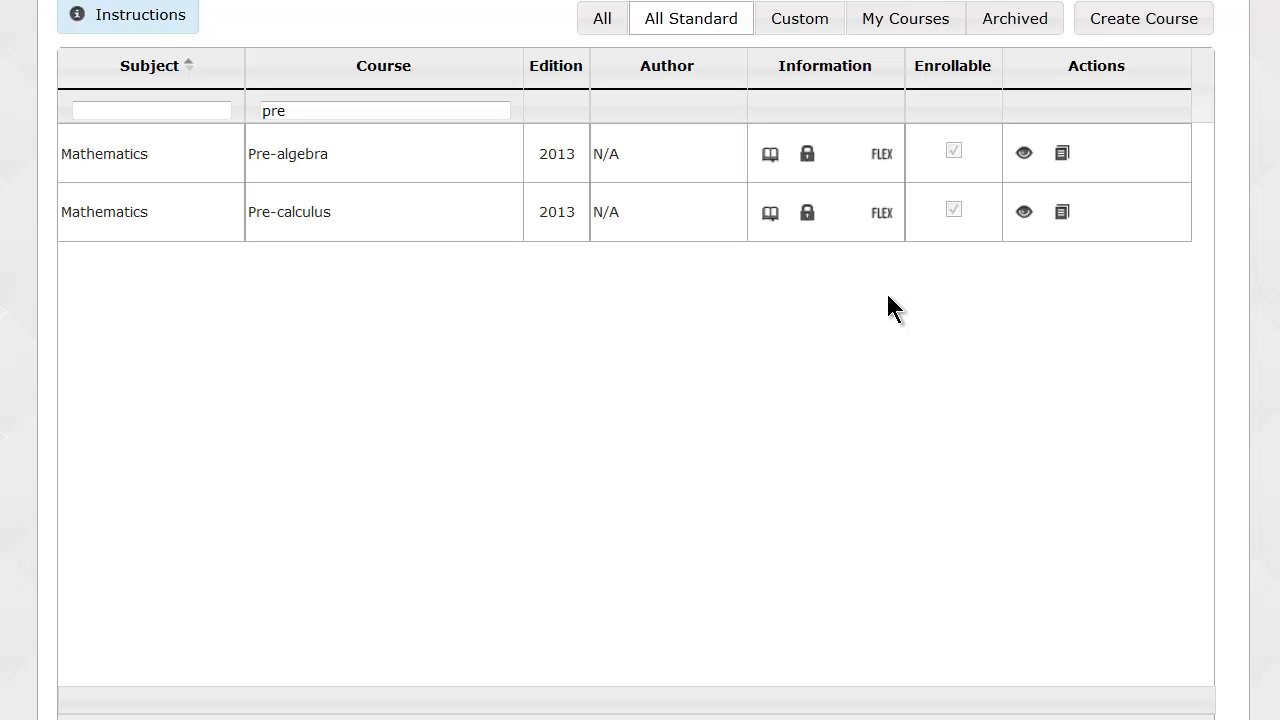
Show the Custom courses with the 'pre' filter cleared and scroll down to the pager.
left_click(805, 28)
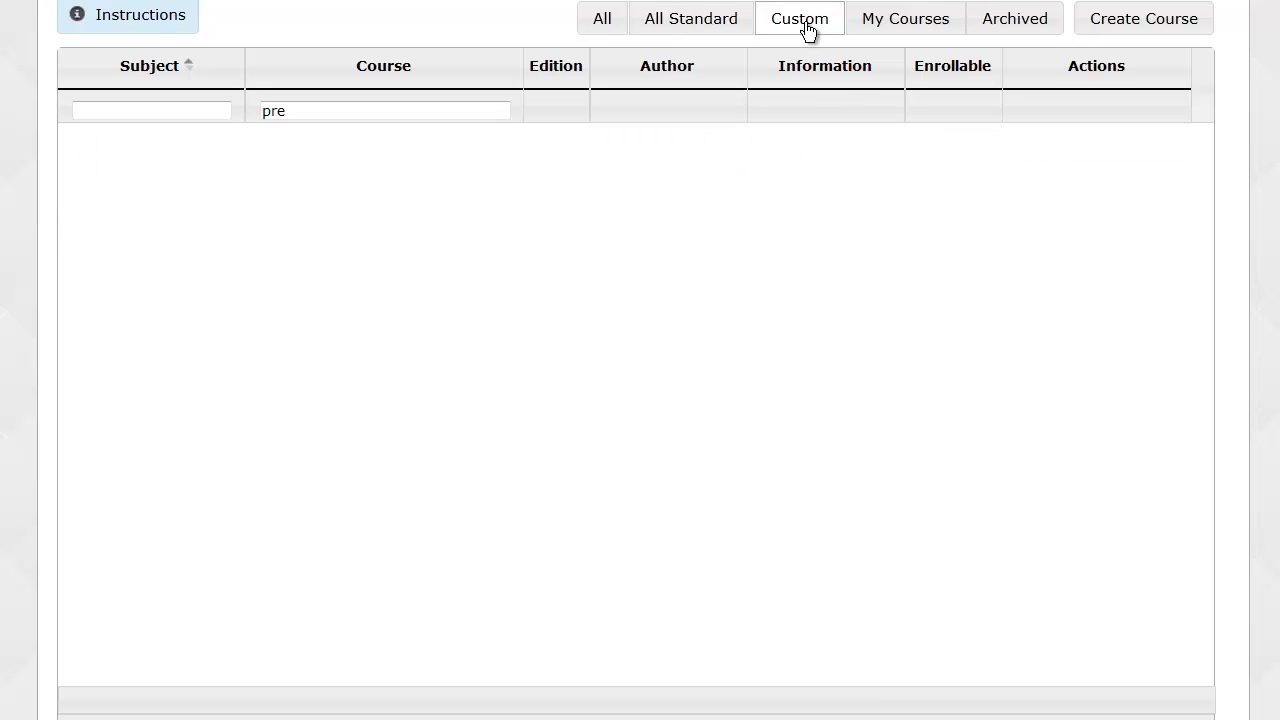
left_click_drag(323, 111, 262, 110)
key("BackSpace")
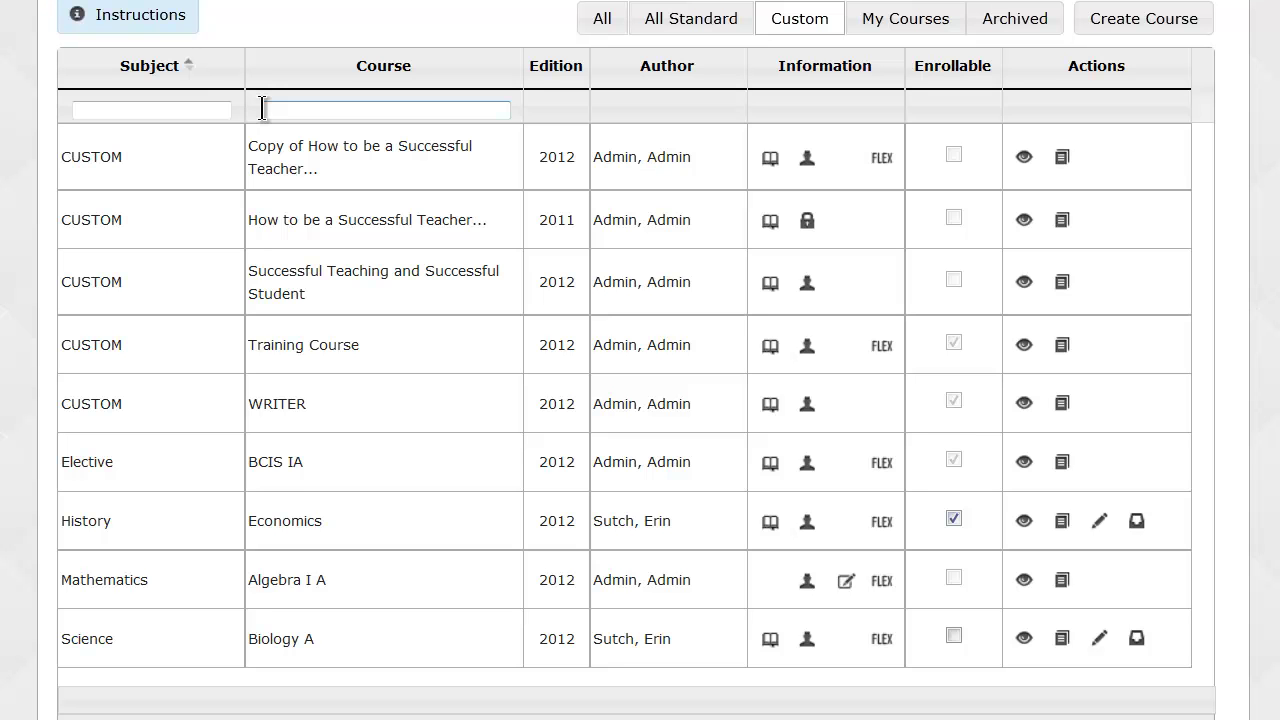
scroll(237, 251, "down", 1)
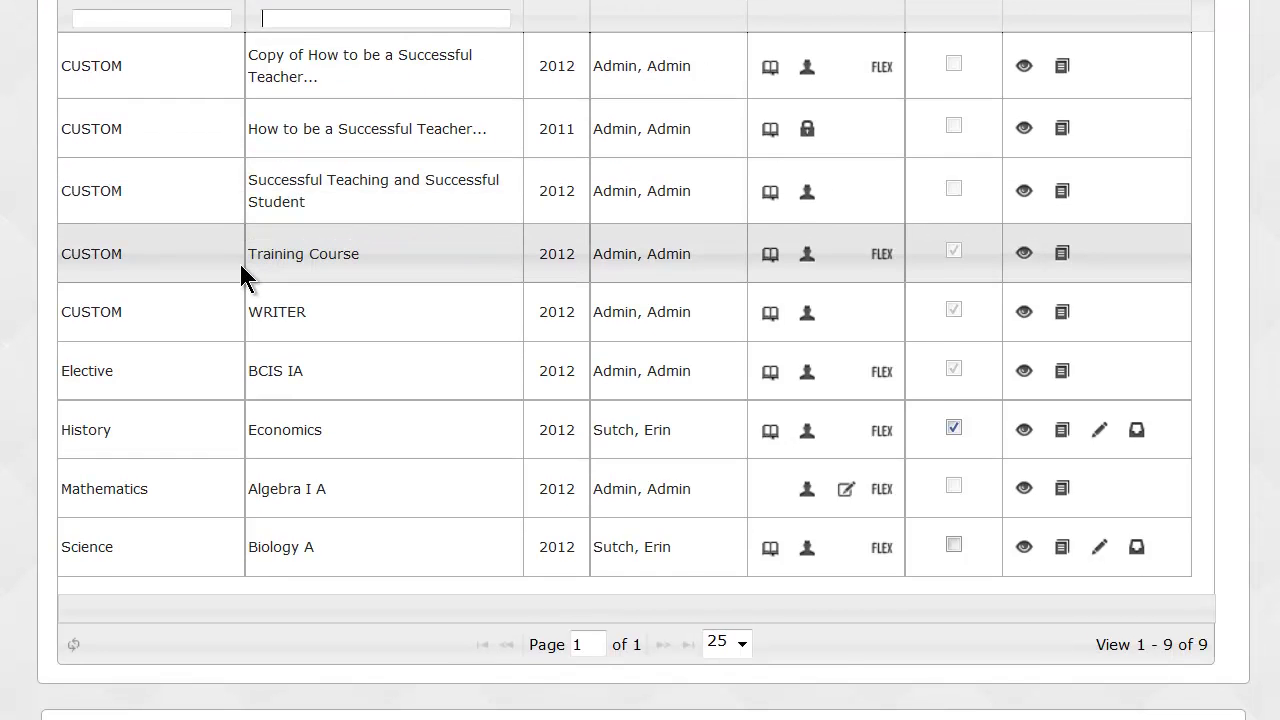
scroll(241, 266, "up", 2)
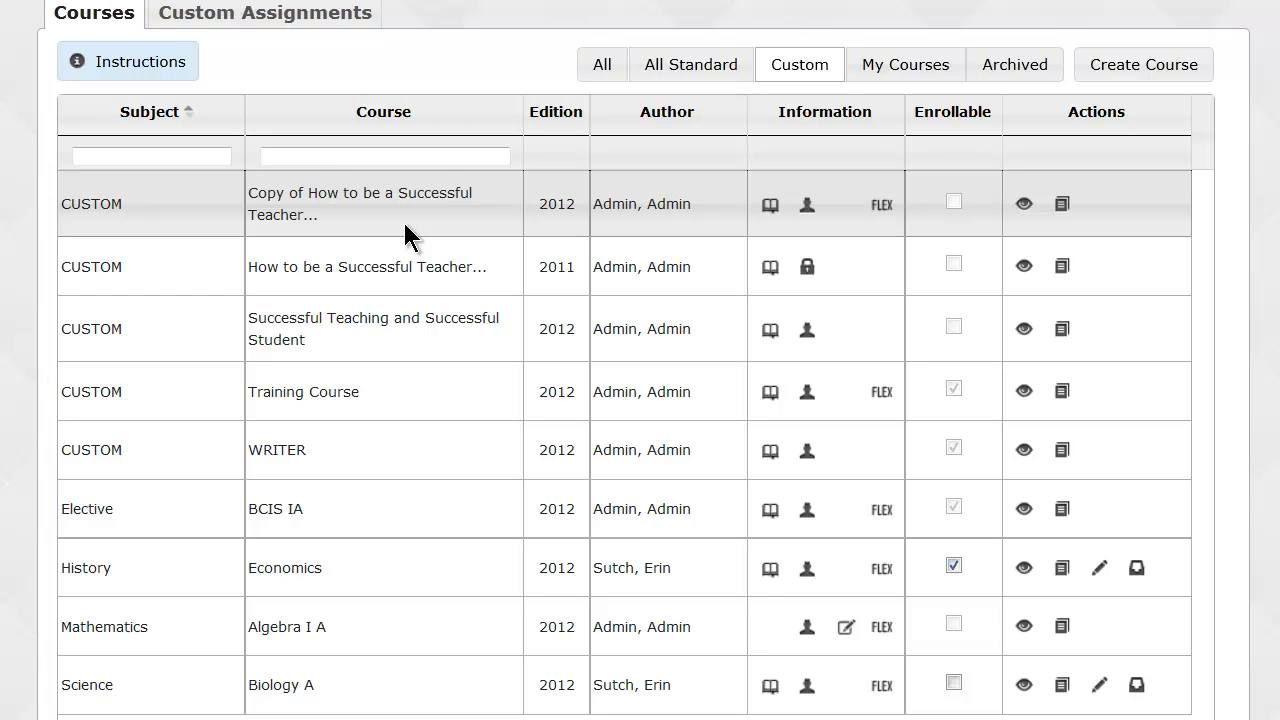
left_click(263, 156)
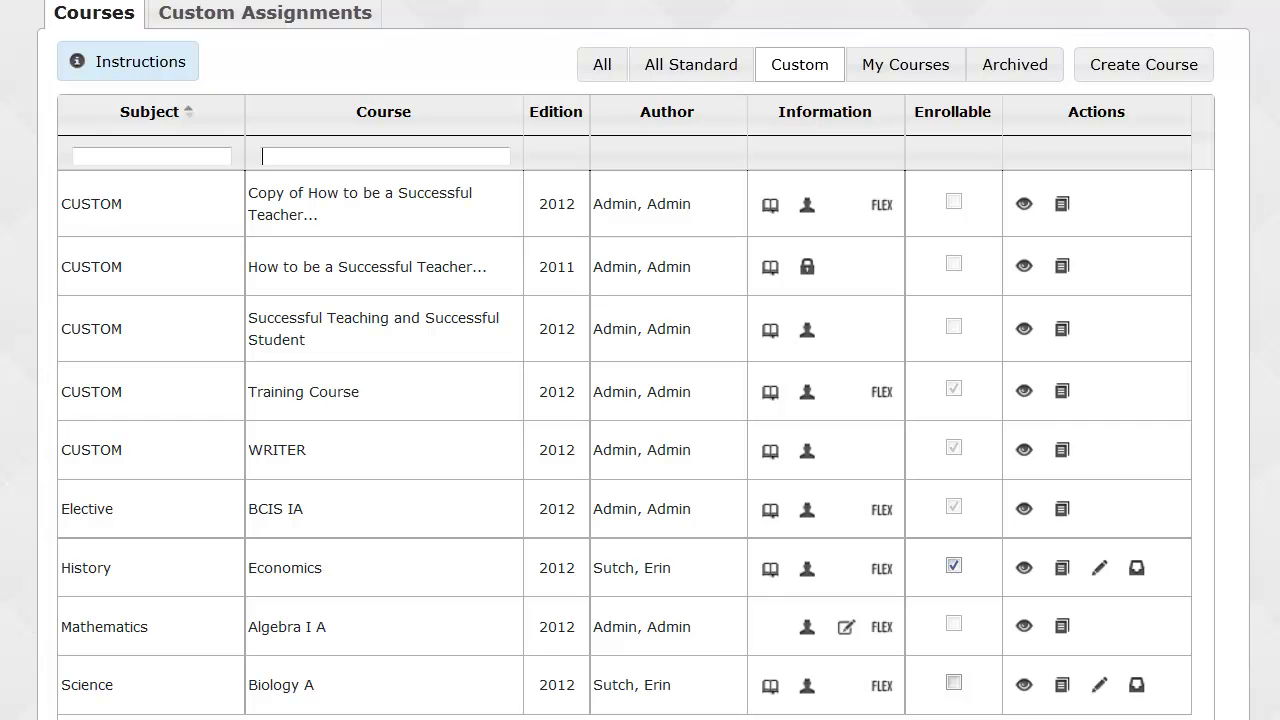
scroll(640, 400, "down", 2)
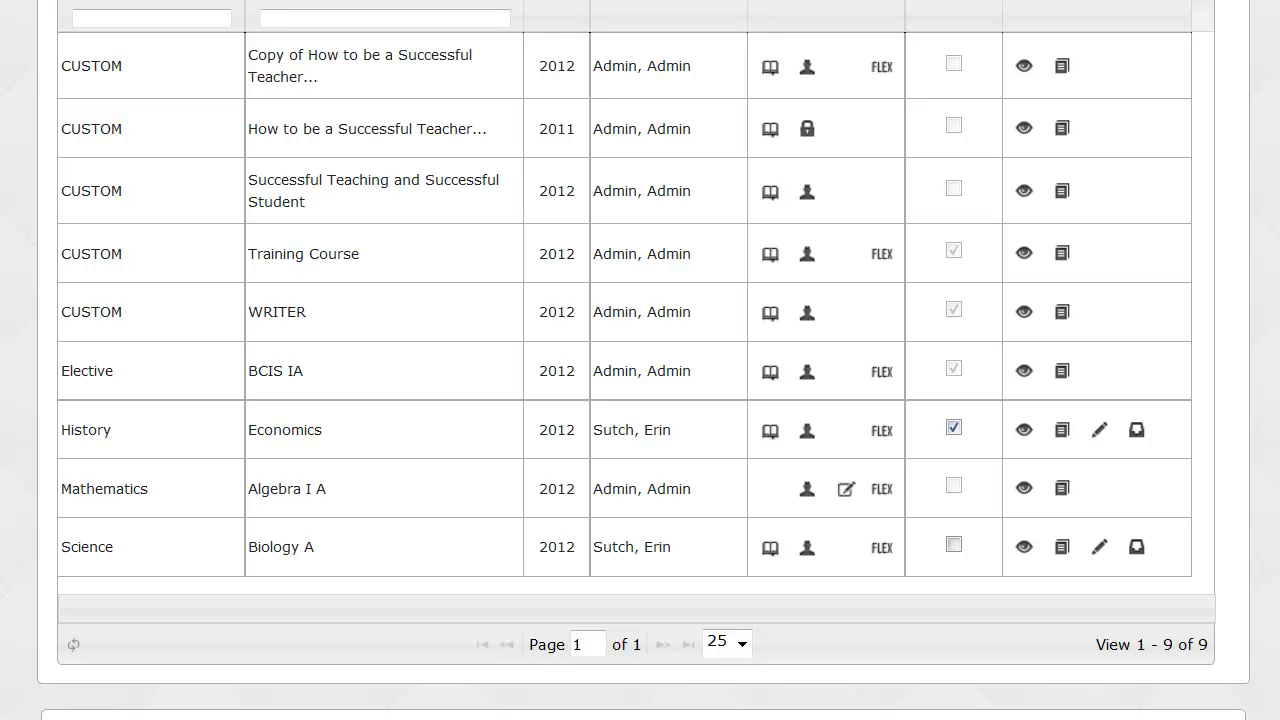
scroll(640, 400, "down", 1)
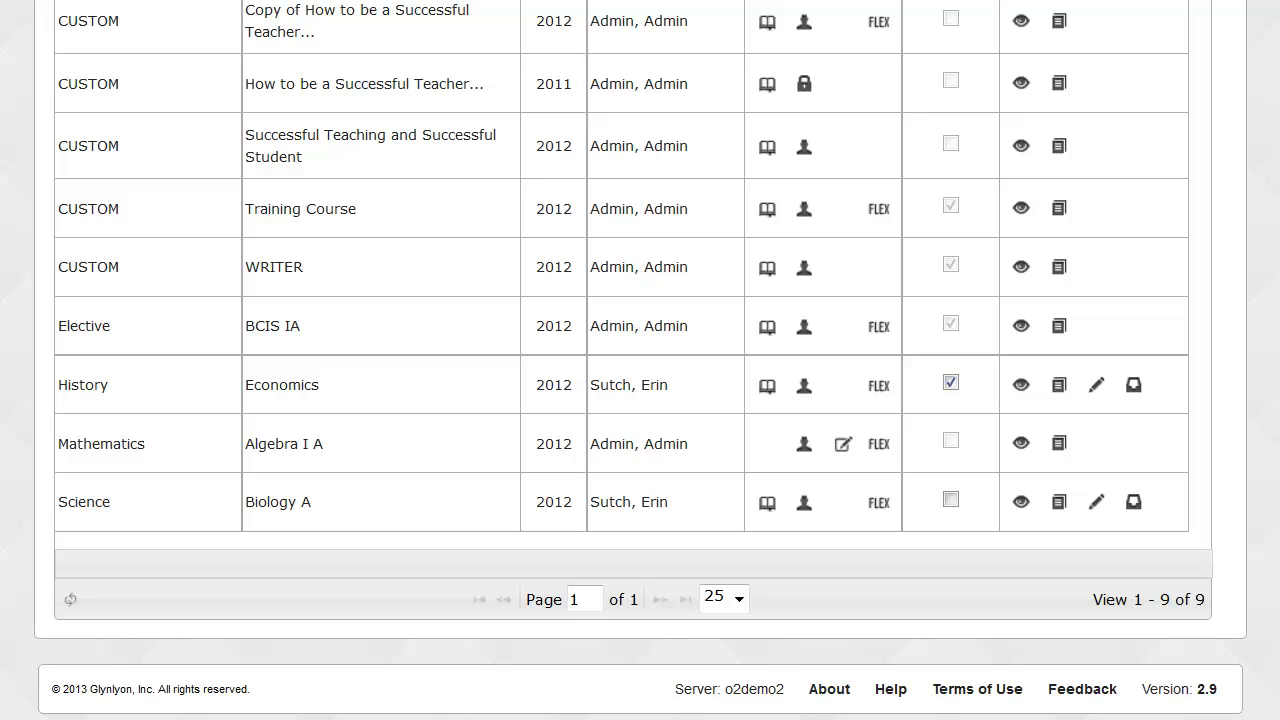
Open Help, review the support contacts, and go to the Ignitia online training support site.
left_click(893, 689)
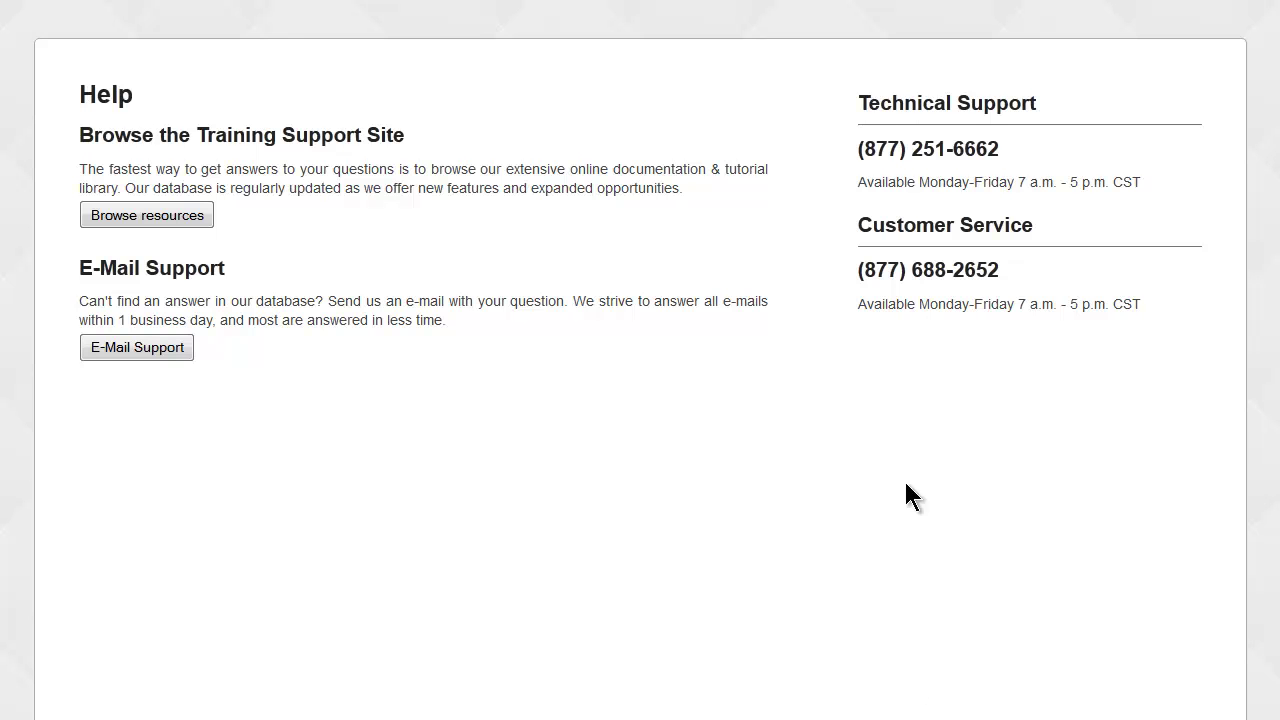
left_click_drag(859, 98, 1190, 305)
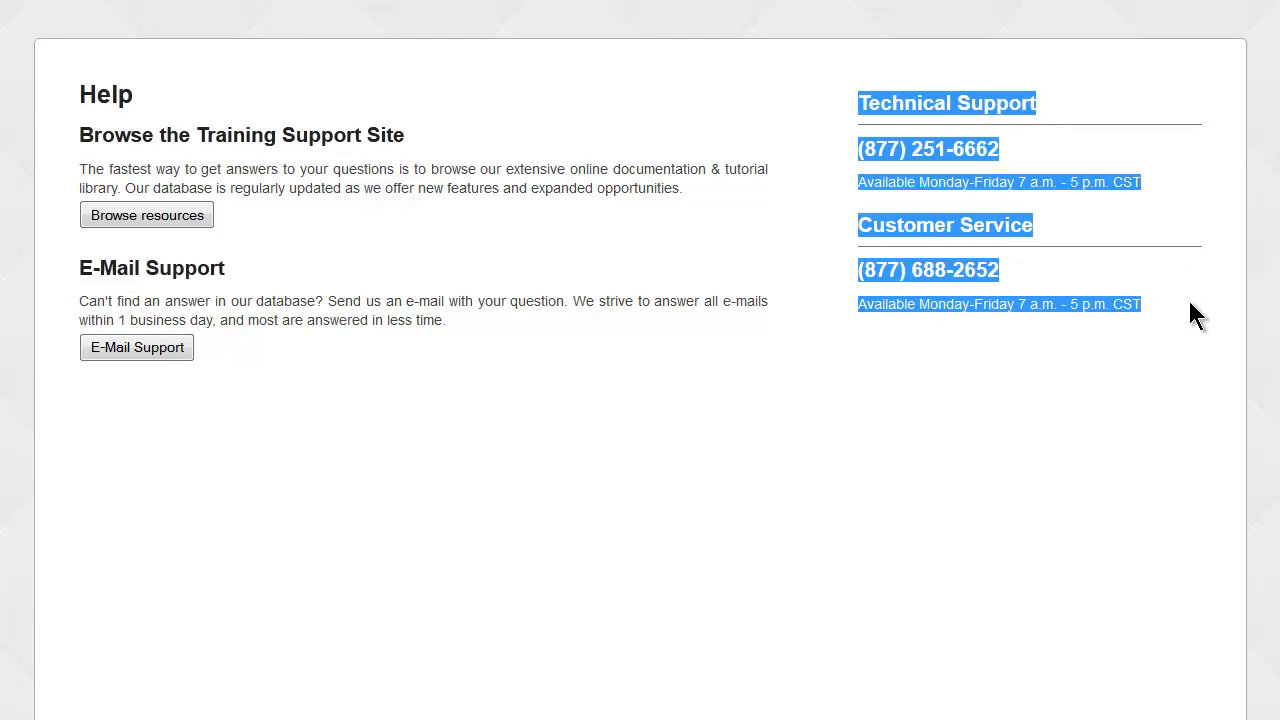
left_click(1111, 455)
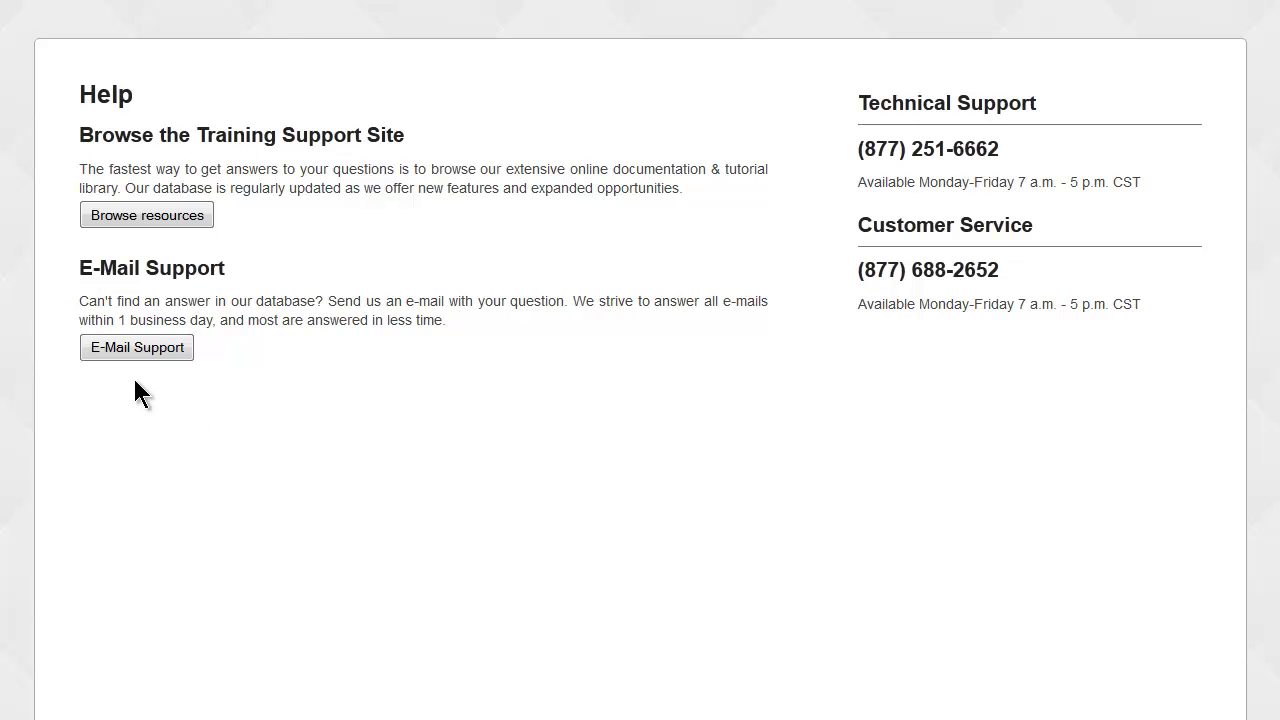
left_click(162, 219)
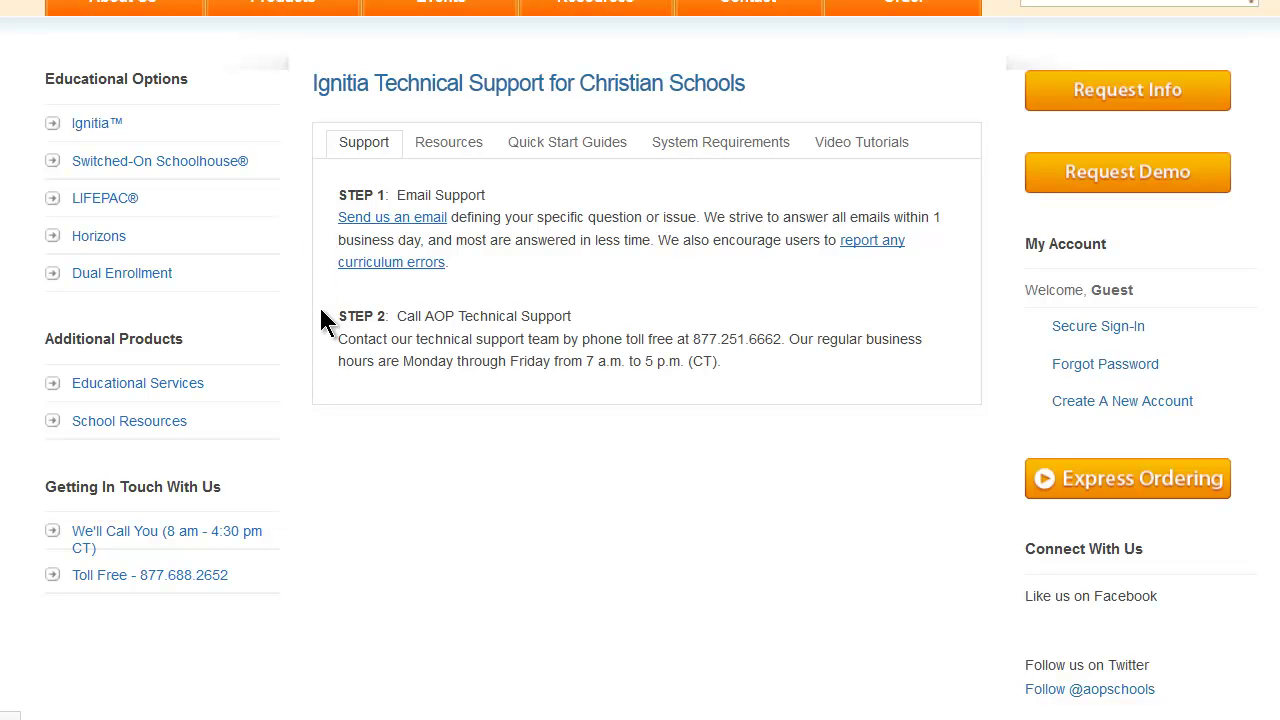
Look through the list of Ignitia user guides under Resources.
left_click(458, 150)
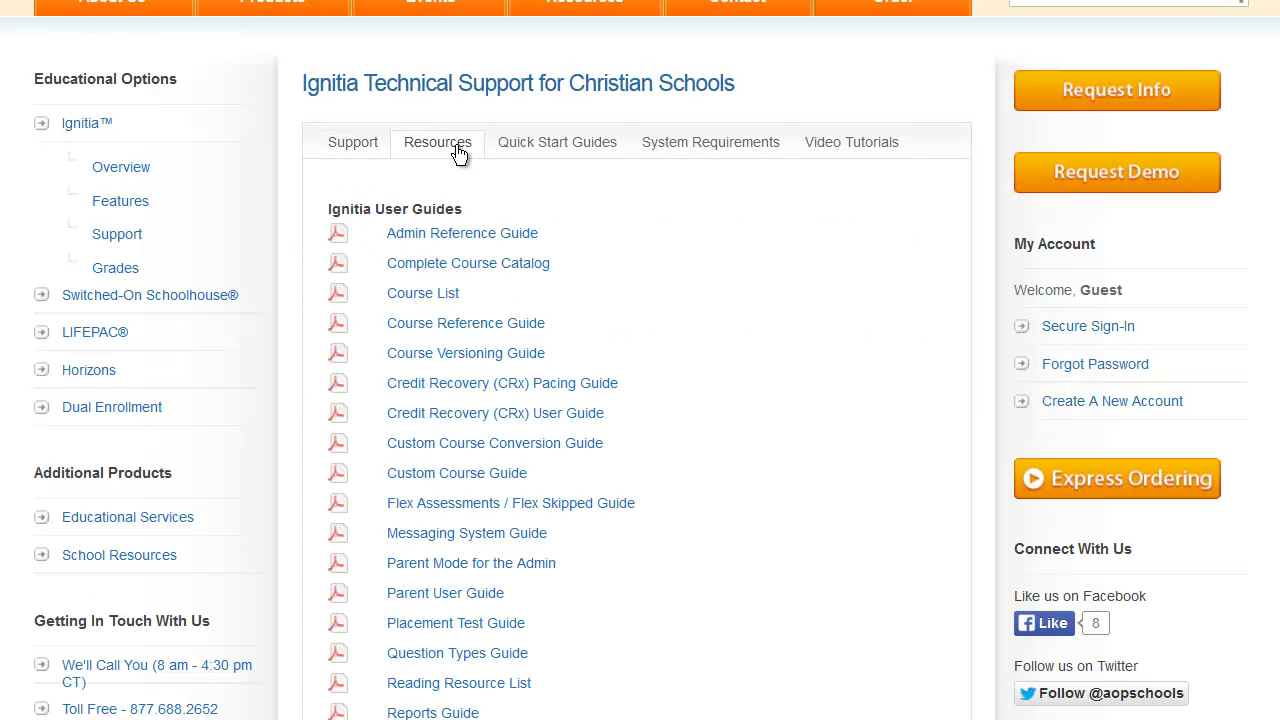
scroll(608, 240, "down", 3)
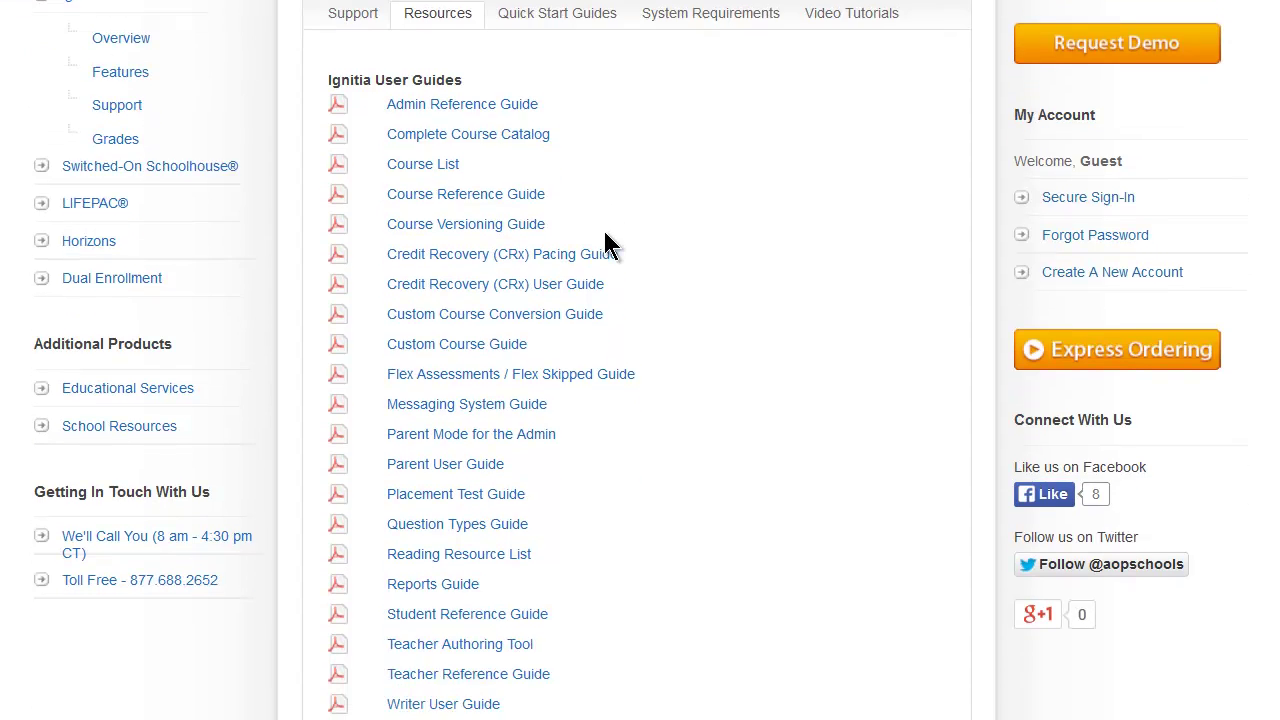
scroll(651, 238, "down", 1)
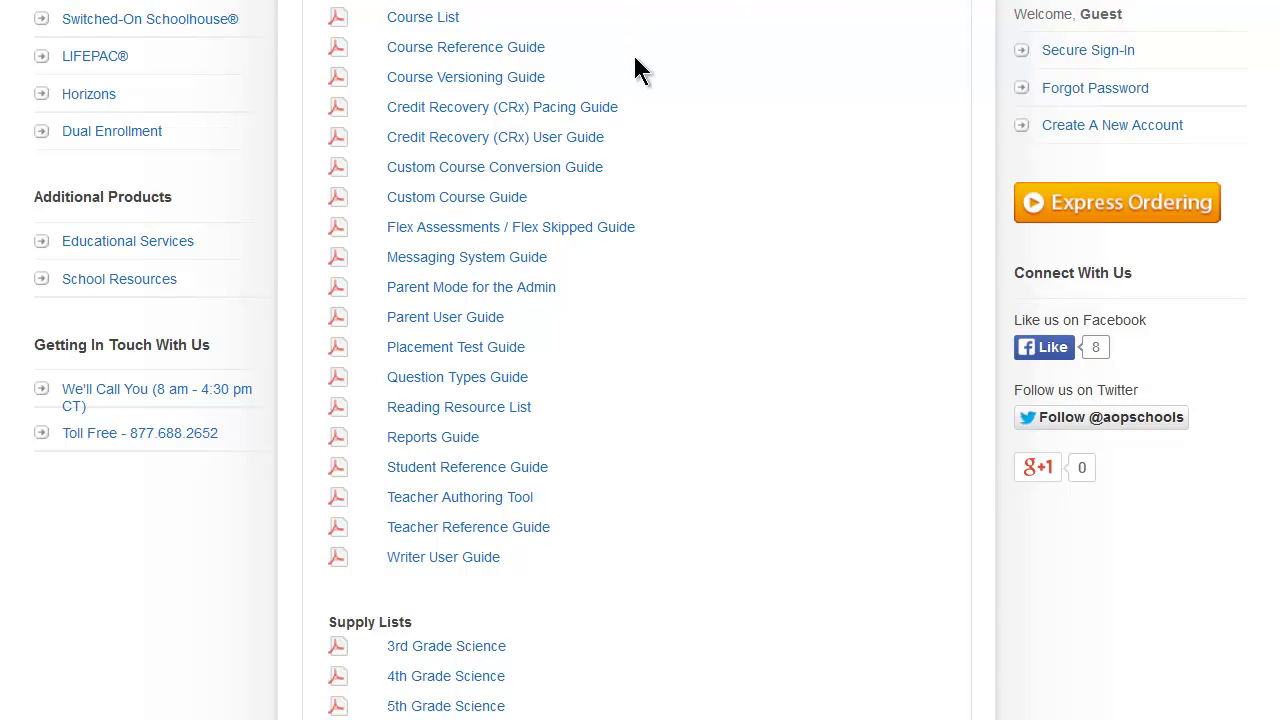
scroll(650, 101, "down", 5)
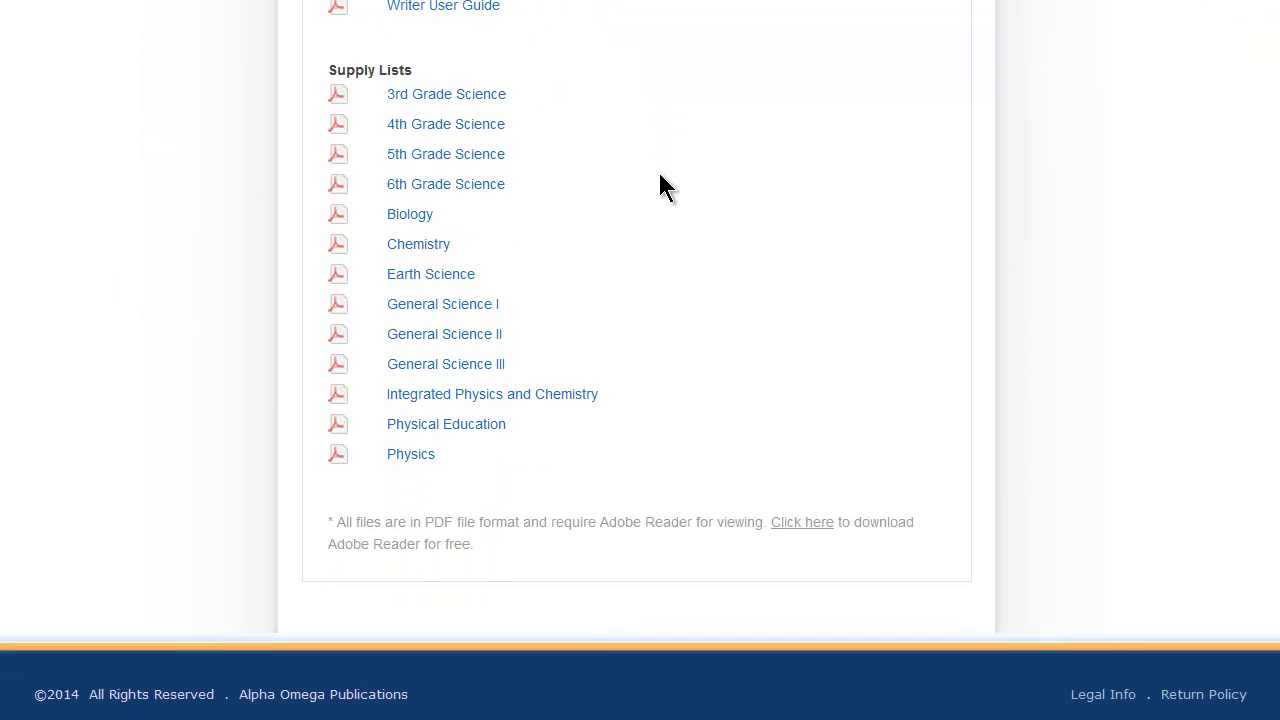
scroll(660, 176, "up", 7)
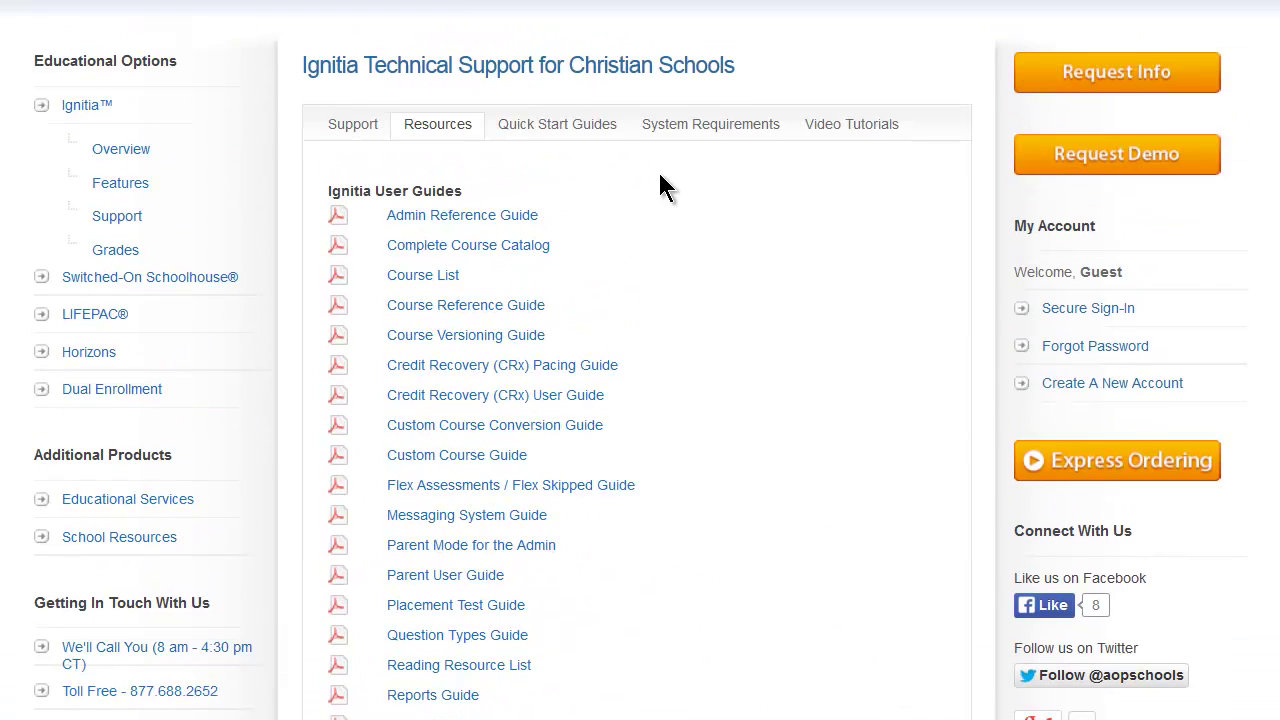
Browse the Quick Start Guides, System Requirements and Video Tutorials tabs.
left_click(578, 150)
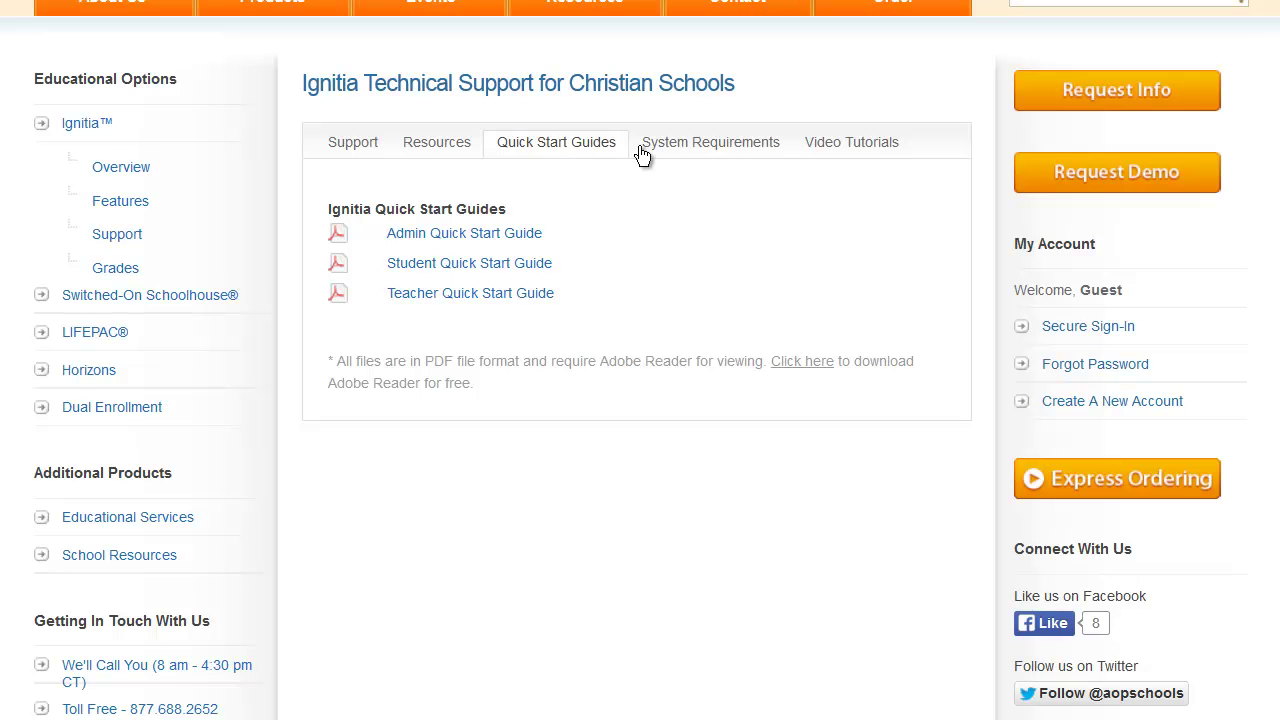
left_click(688, 143)
scroll(686, 225, "down", 1)
scroll(686, 230, "down", 1)
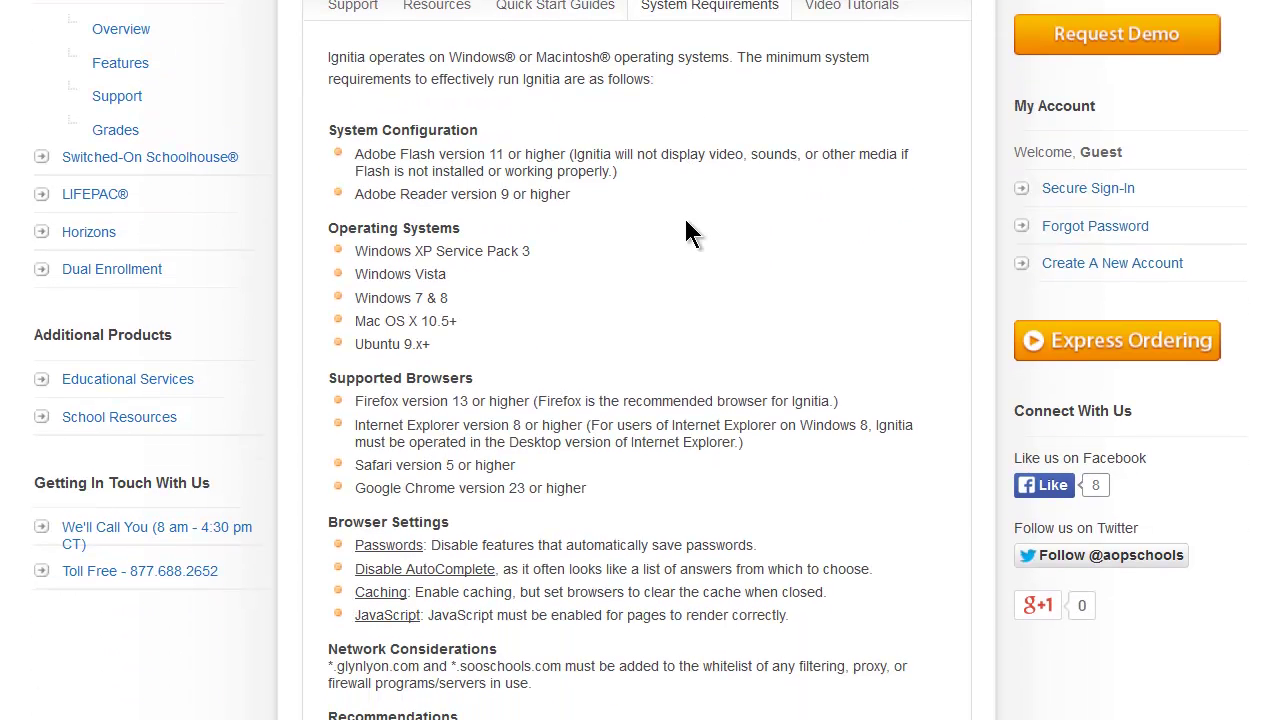
scroll(686, 230, "up", 2)
left_click(822, 147)
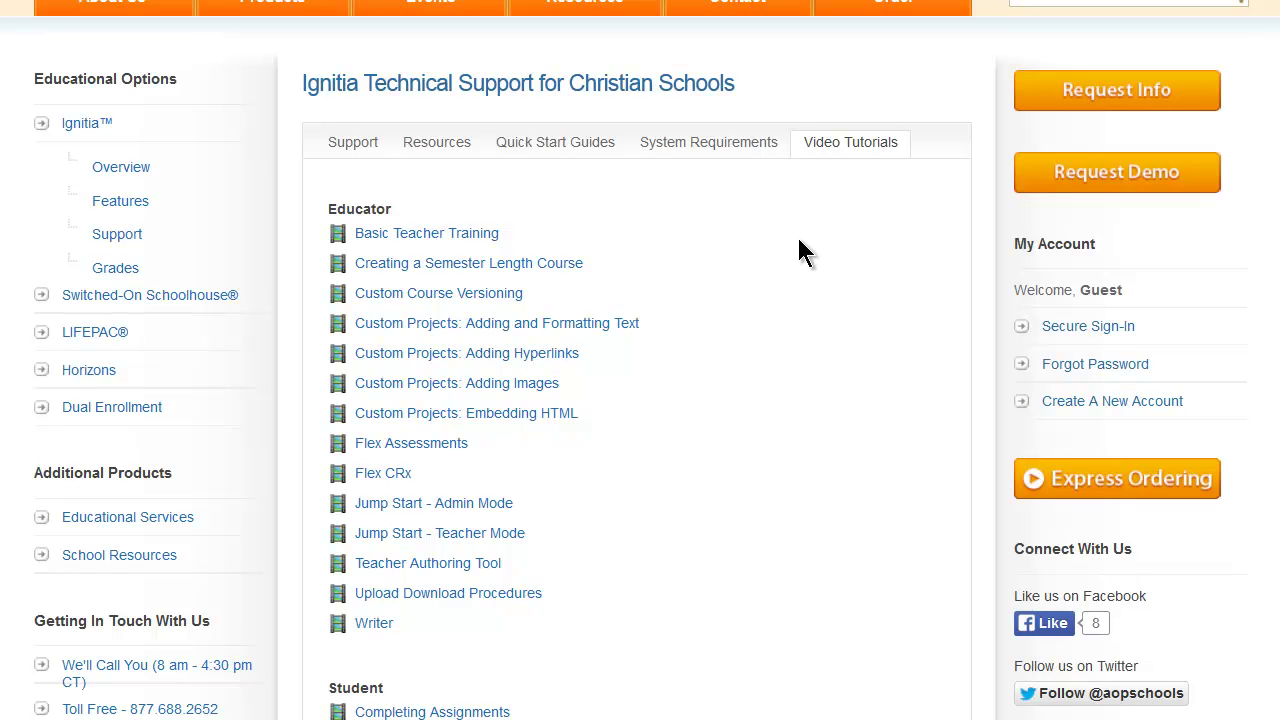
scroll(799, 242, "down", 2)
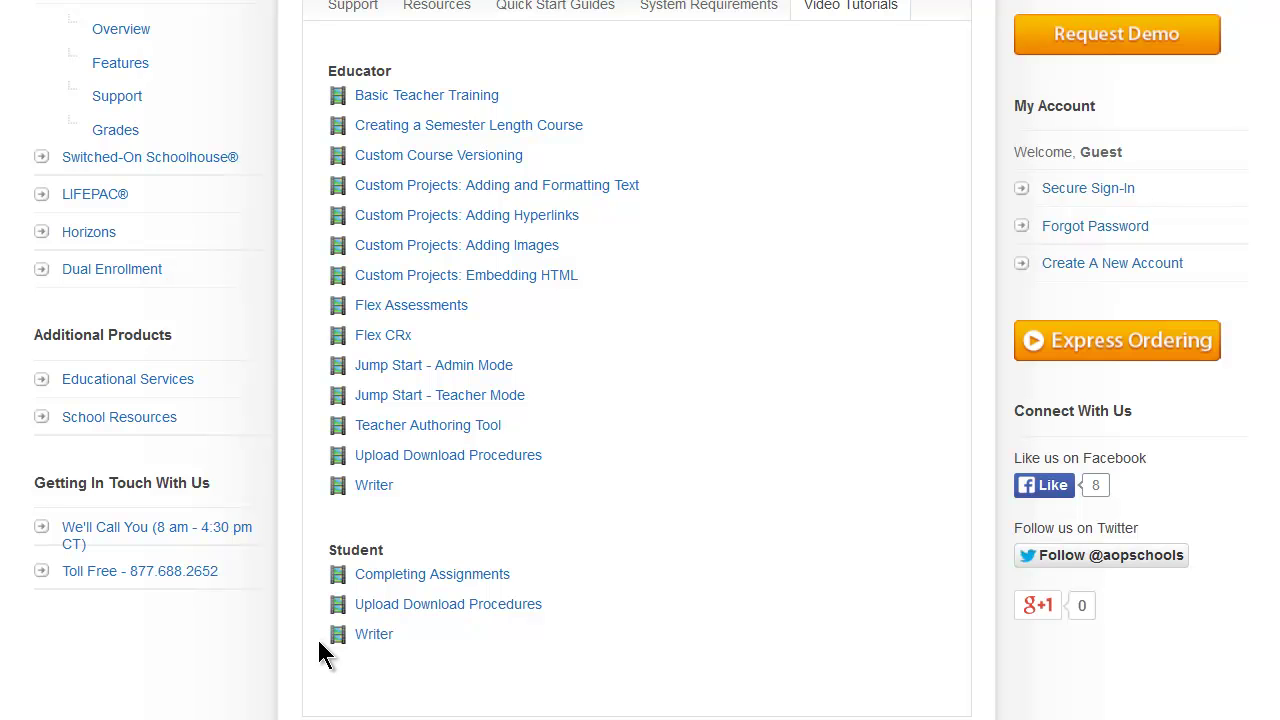
scroll(317, 637, "up", 2)
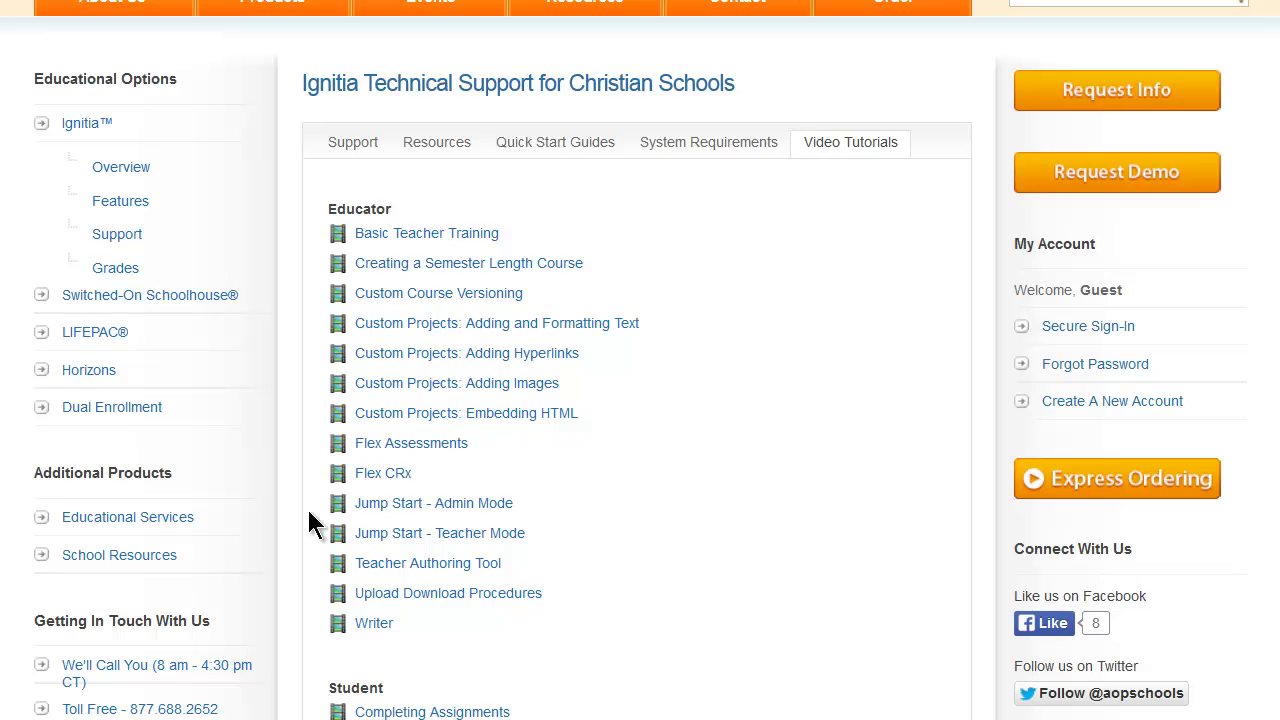